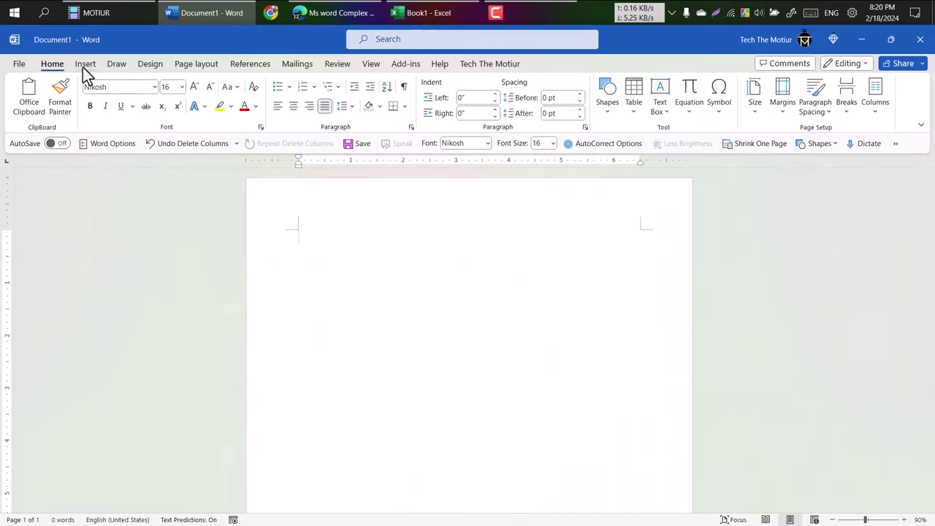
Step: Open the Insert tab's Table grid to preview a three-column, five-row table
left_click(84, 66)
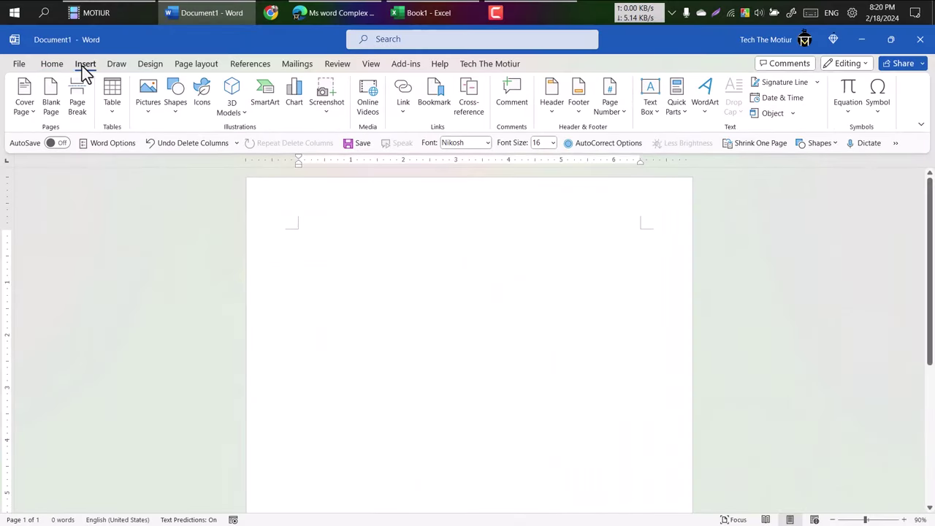
left_click(111, 99)
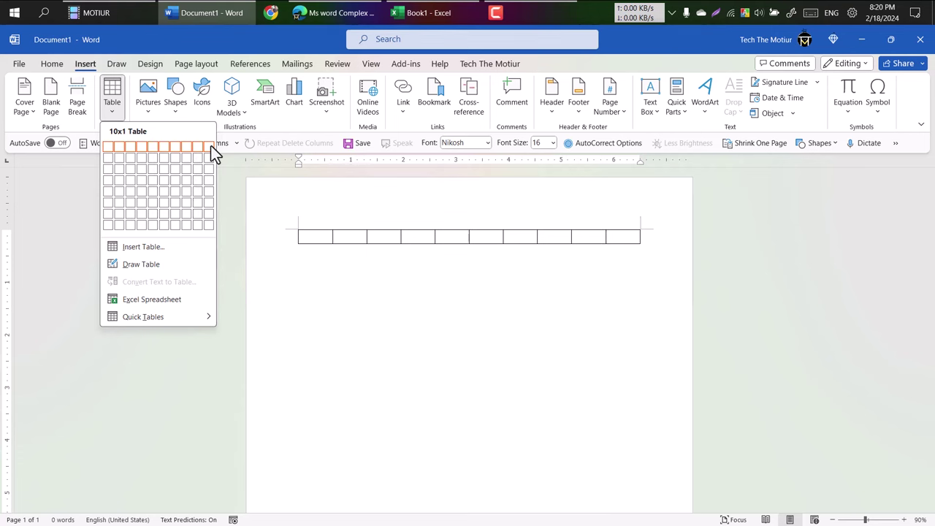
Step: Insert a 3x5 table and enter 111, 222, 333 across its first row
left_click(125, 190)
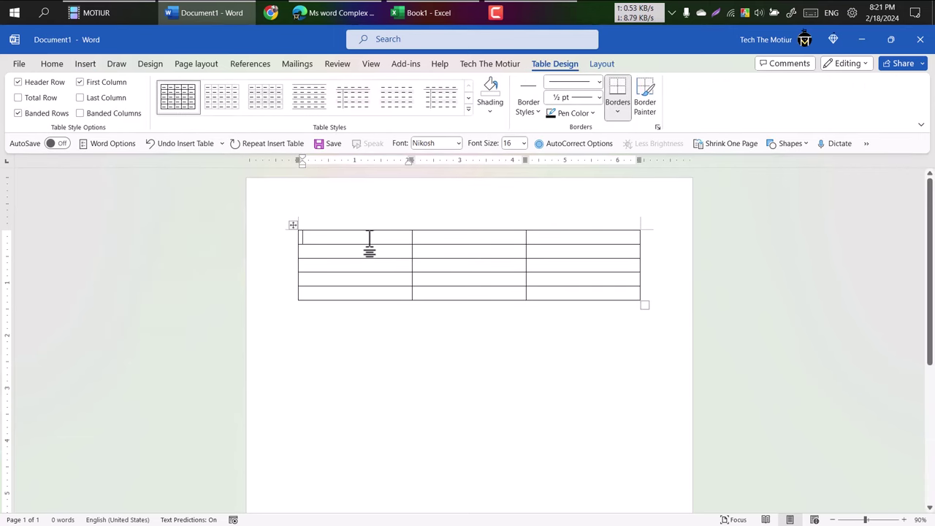
type("1")
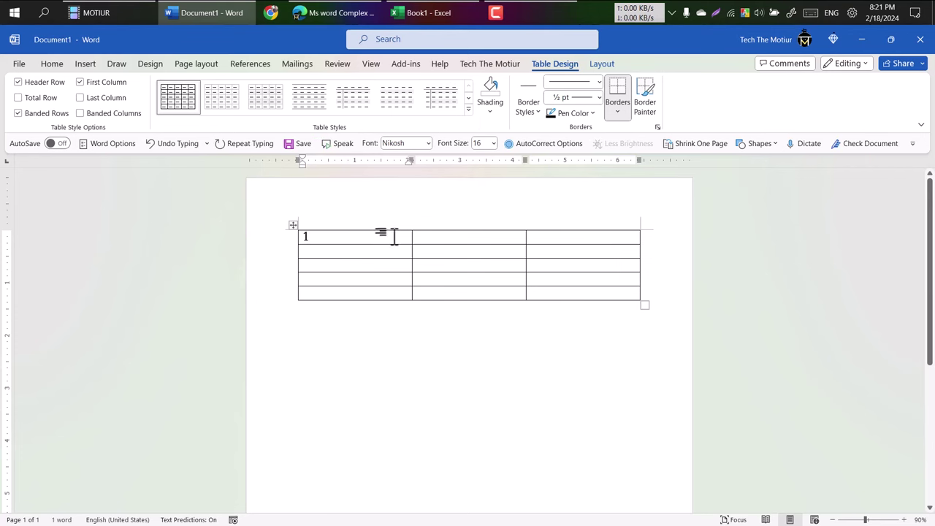
left_click(435, 240)
left_click(311, 240)
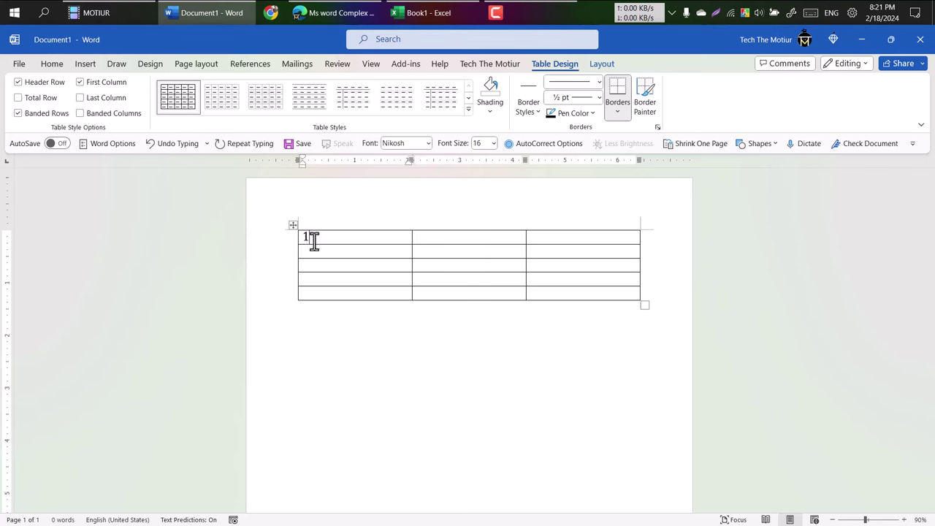
type("11")
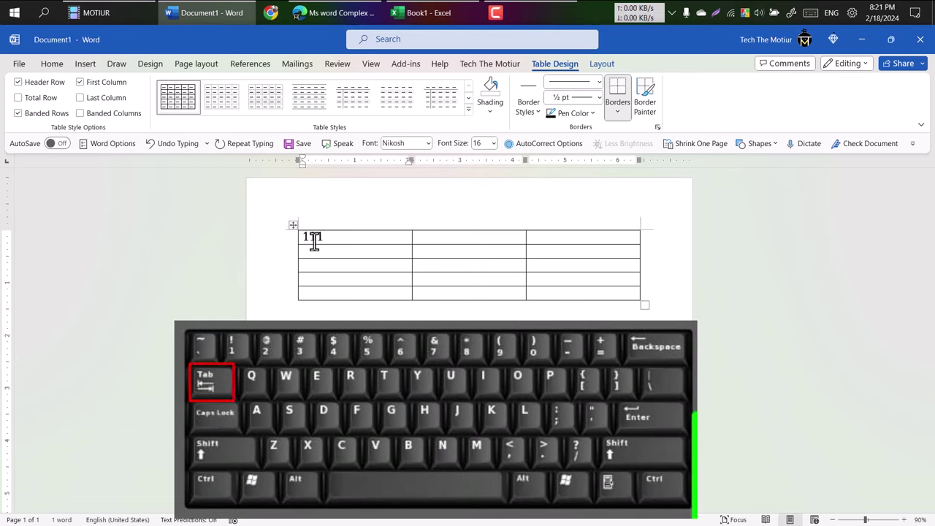
key("Tab")
type("2")
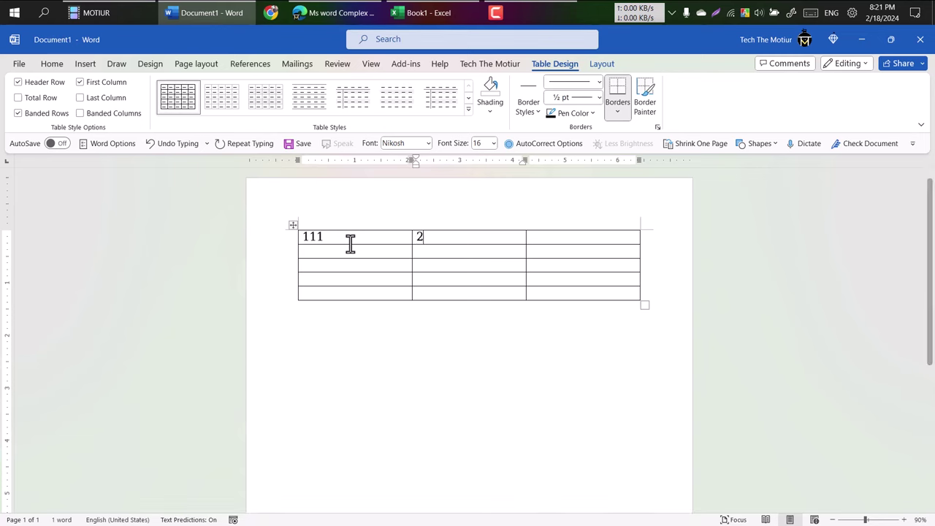
type("22")
key("Tab")
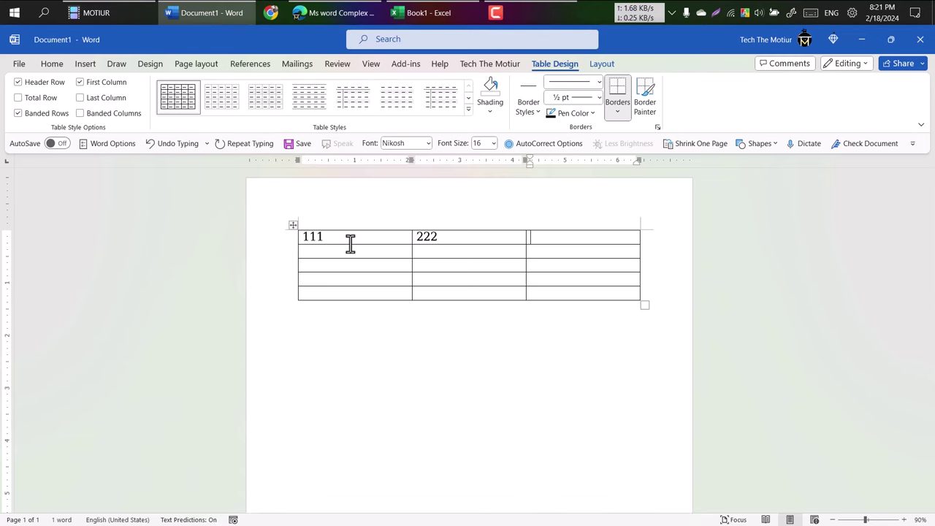
type("333")
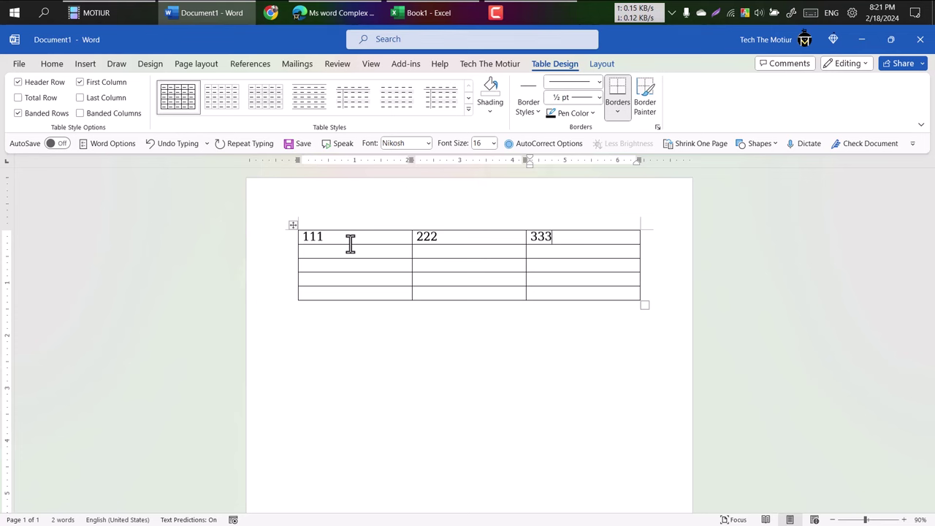
Step: Enter 444 in row 2's first cell, then type and erase 888 below it
key("Tab")
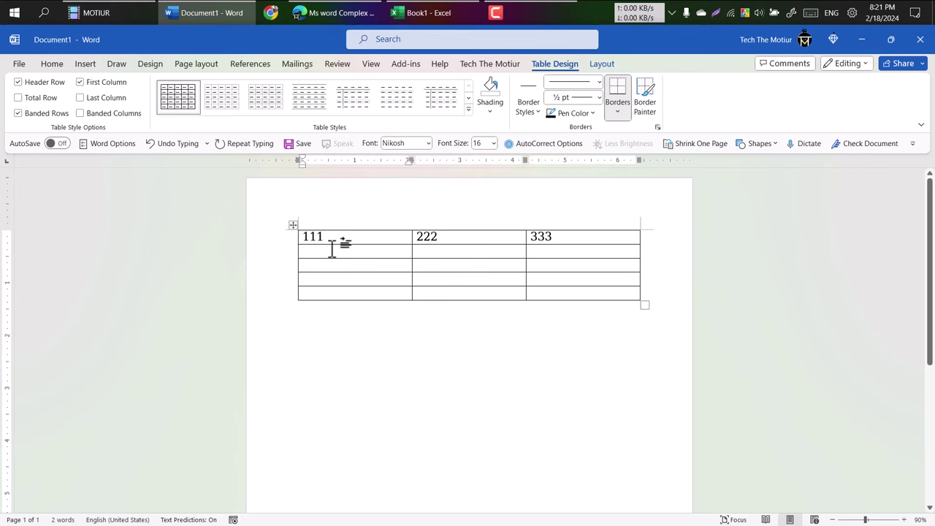
type("444")
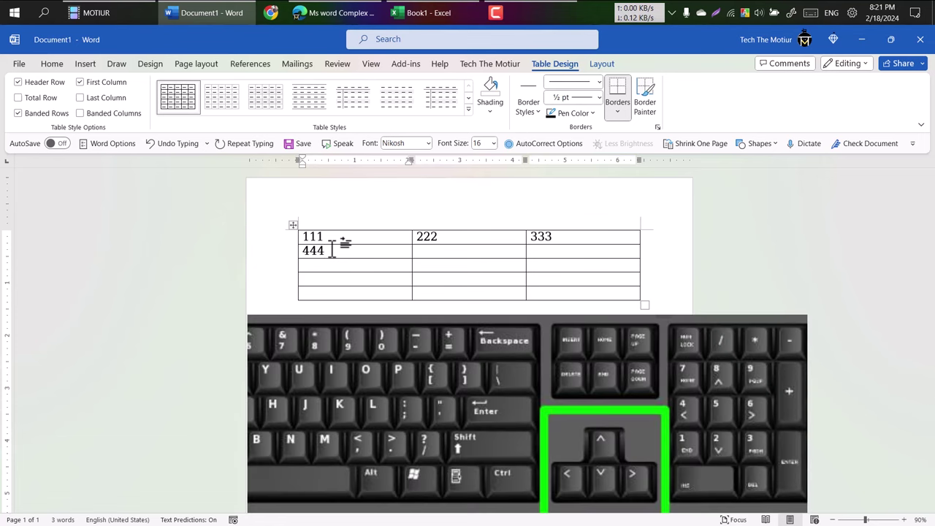
key("Down")
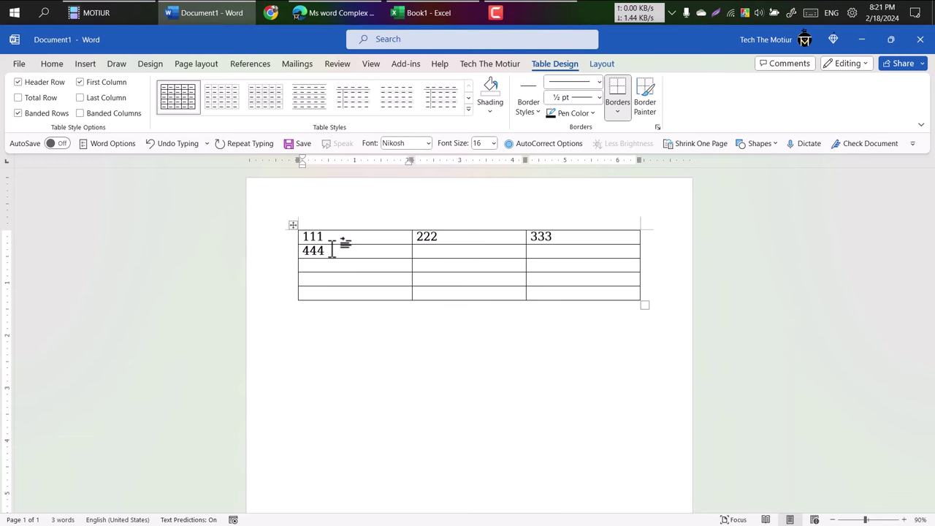
type("888")
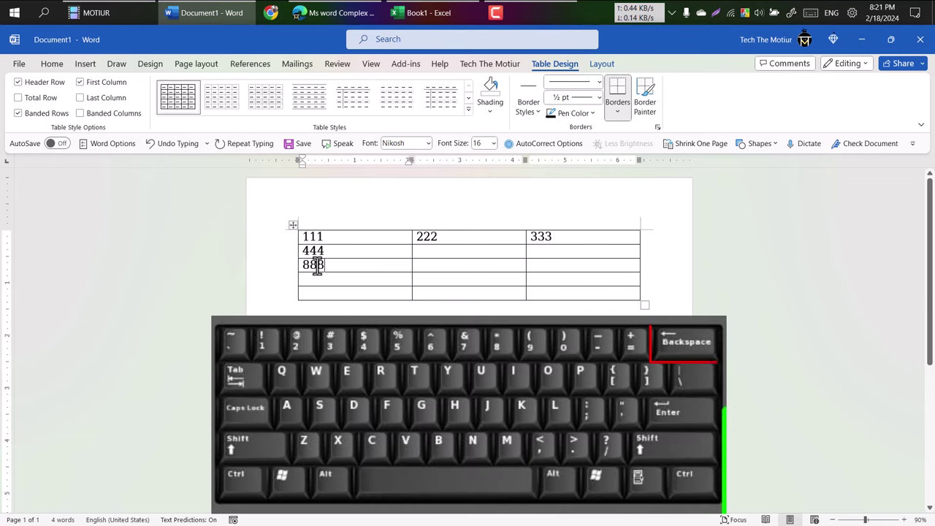
key("BackSpace")
key("BackSpace")
key("BackSpace")
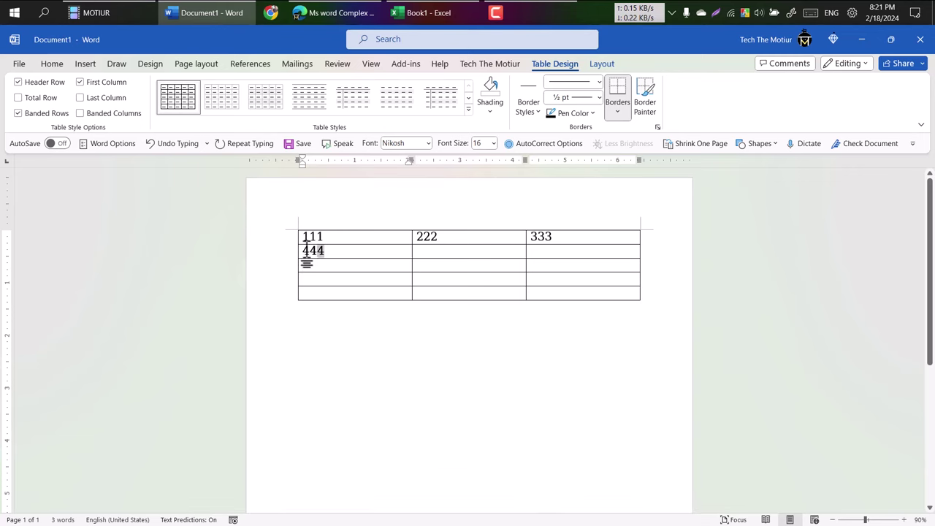
Step: Replace 444 with 'Tech the motiur', then trim it word by word to 'Tech'
left_click(333, 251)
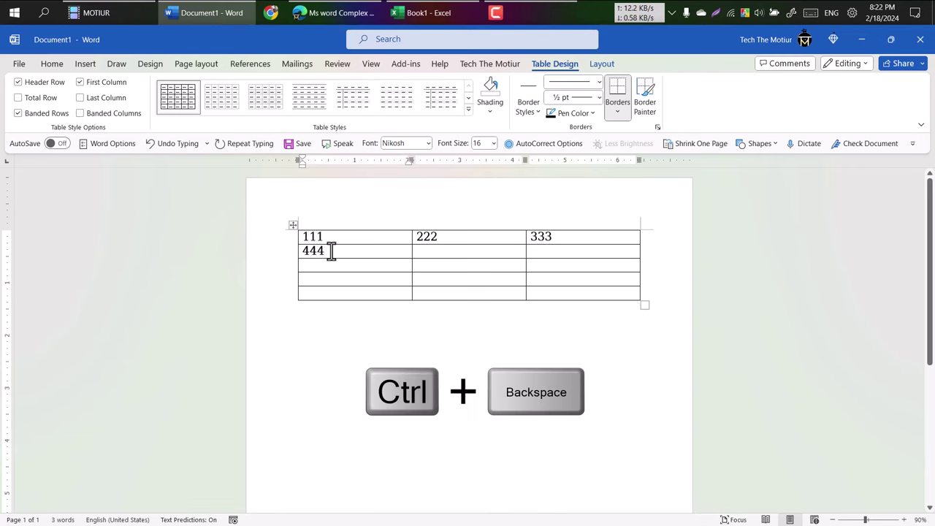
key("ctrl+BackSpace")
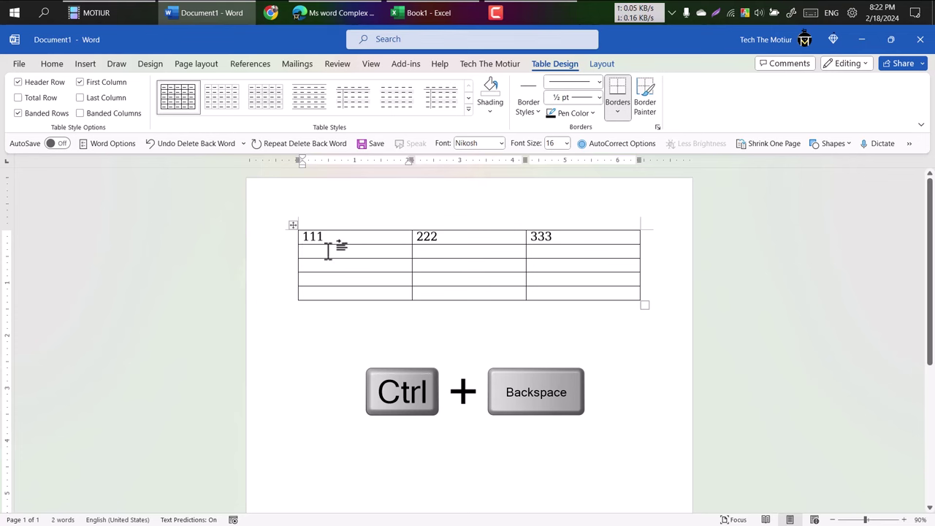
type("Tech the m")
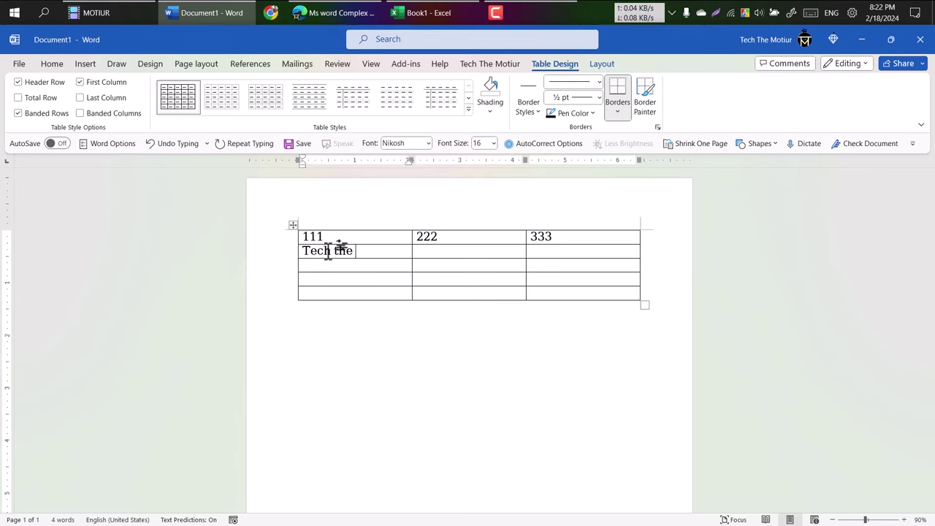
type("otiur")
left_click_drag(393, 253, 297, 250)
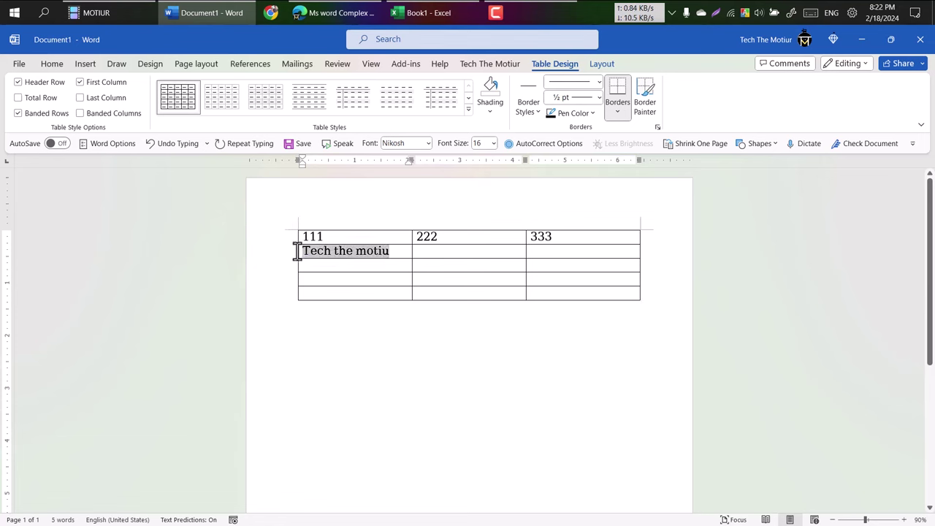
key("ctrl+z")
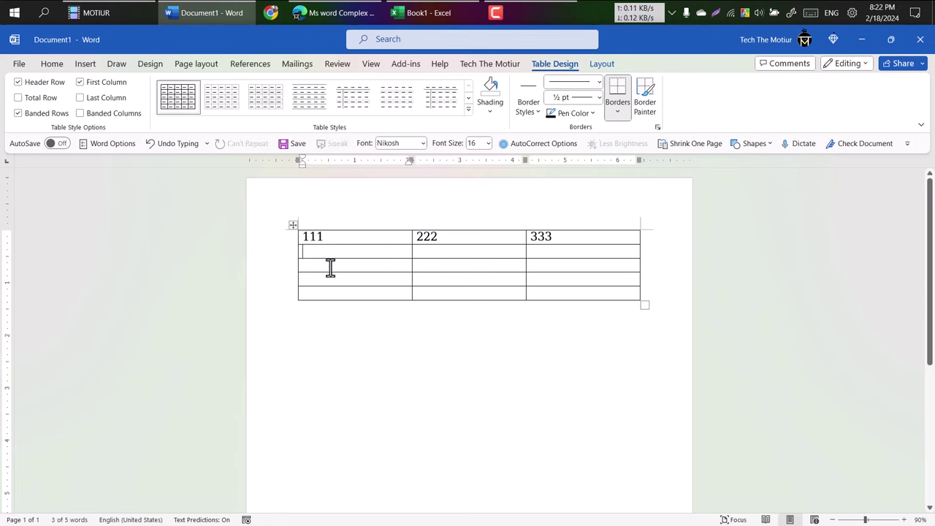
key("ctrl+y")
key("ctrl+y")
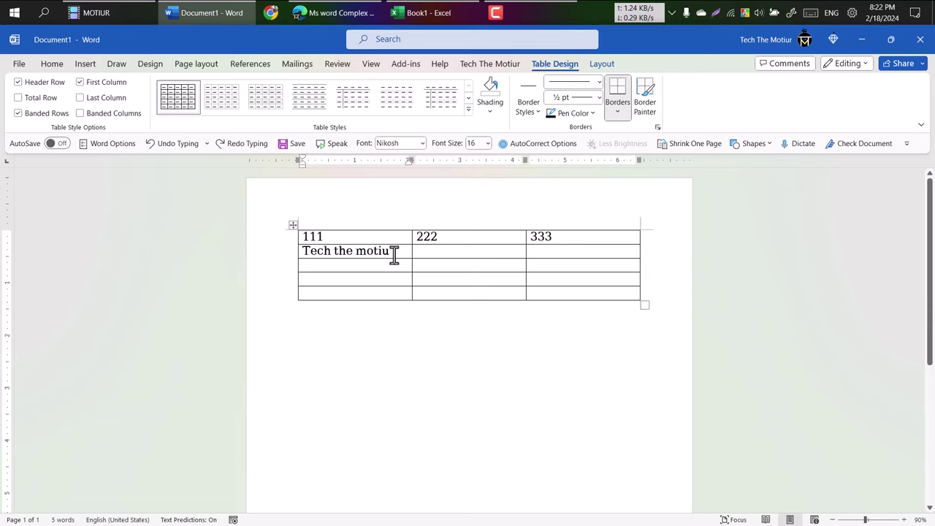
key("ctrl+BackSpace")
key("ctrl+BackSpace")
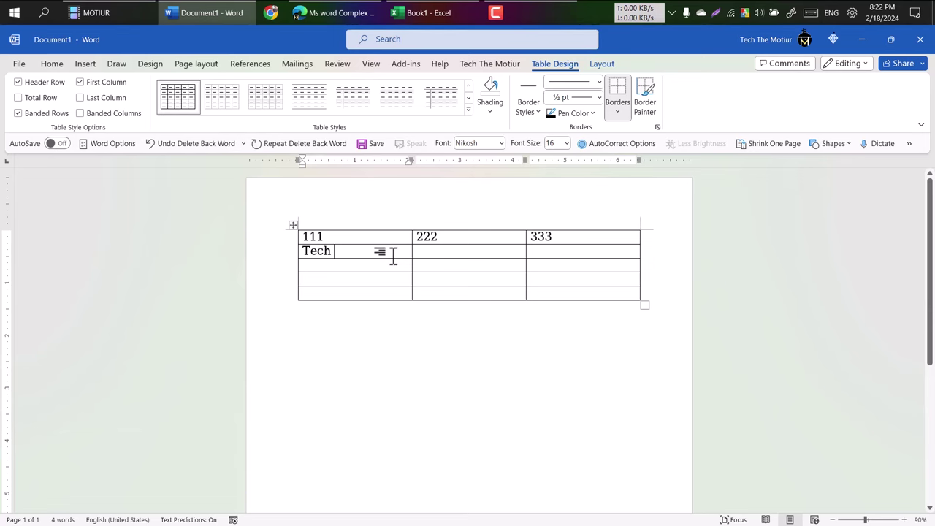
key("ctrl+BackSpace")
Step: Practise selecting the first column and whole table, then select the 111/222/333 row
left_click(196, 372, "shift")
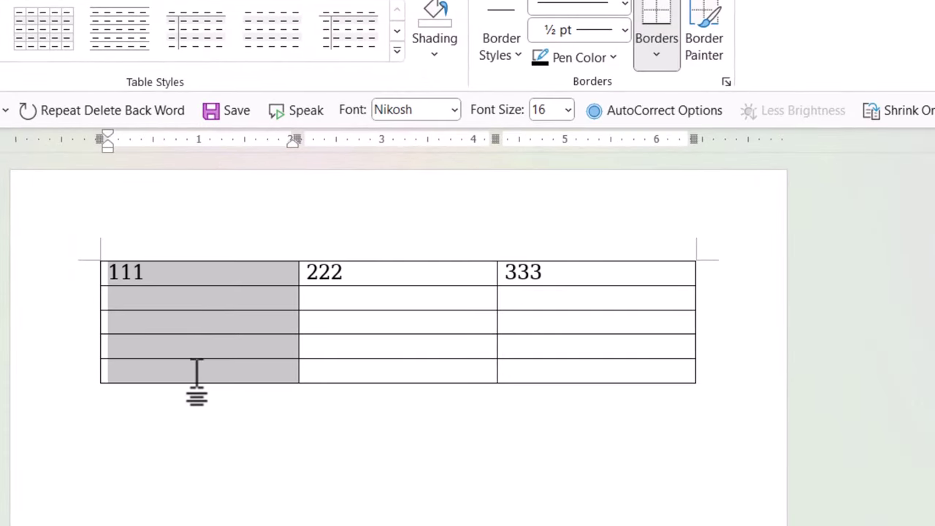
left_click_drag(194, 271, 201, 371)
left_click(168, 272)
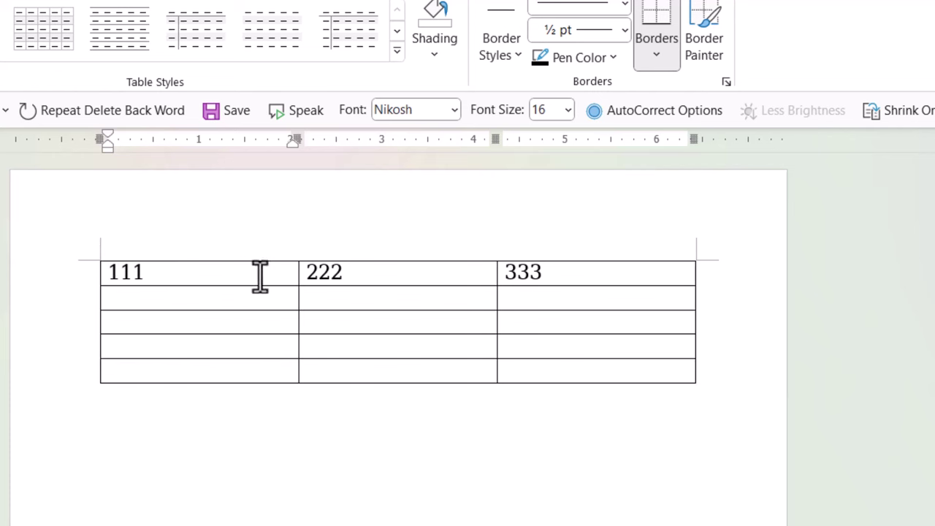
left_click_drag(260, 277, 673, 369)
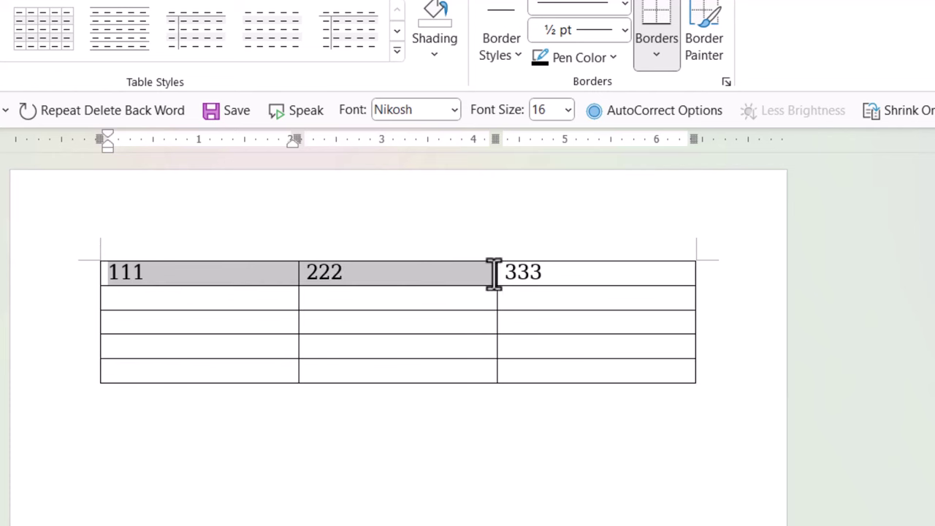
left_click(215, 274)
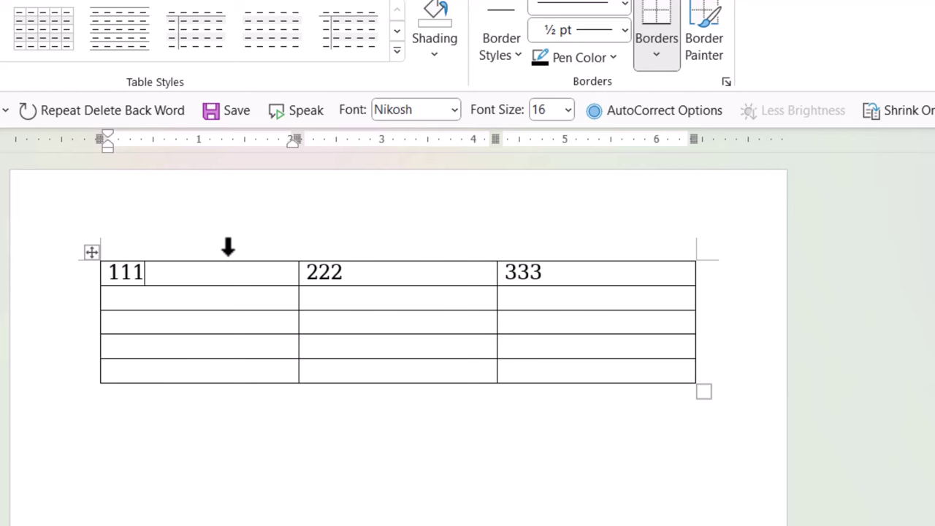
left_click(228, 248)
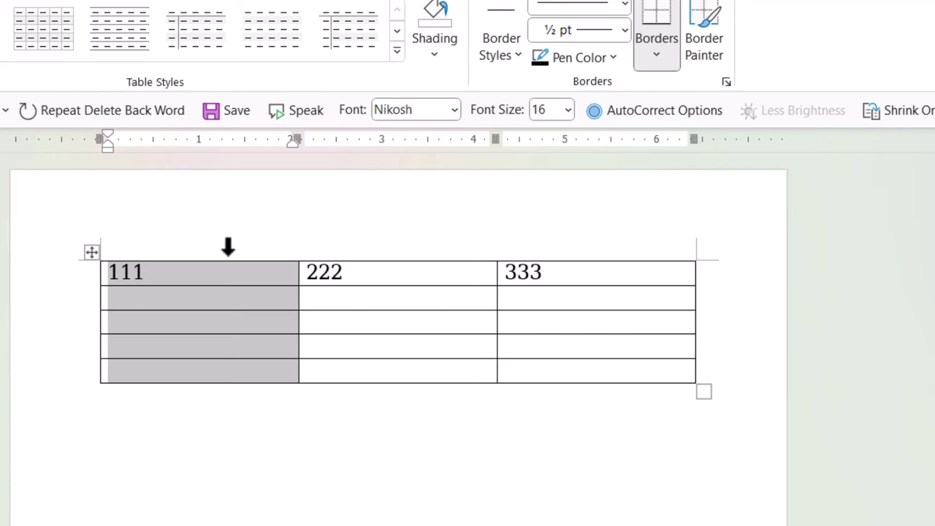
left_click(221, 279)
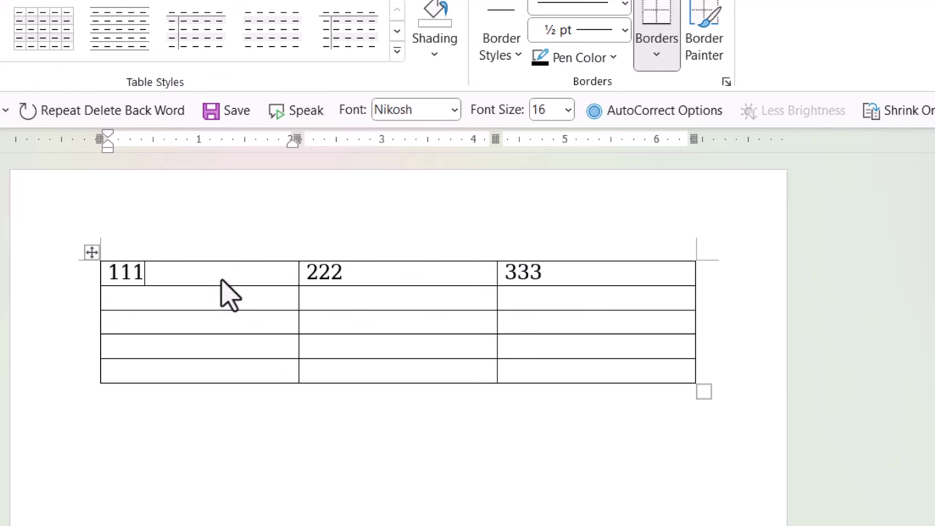
left_click(72, 272)
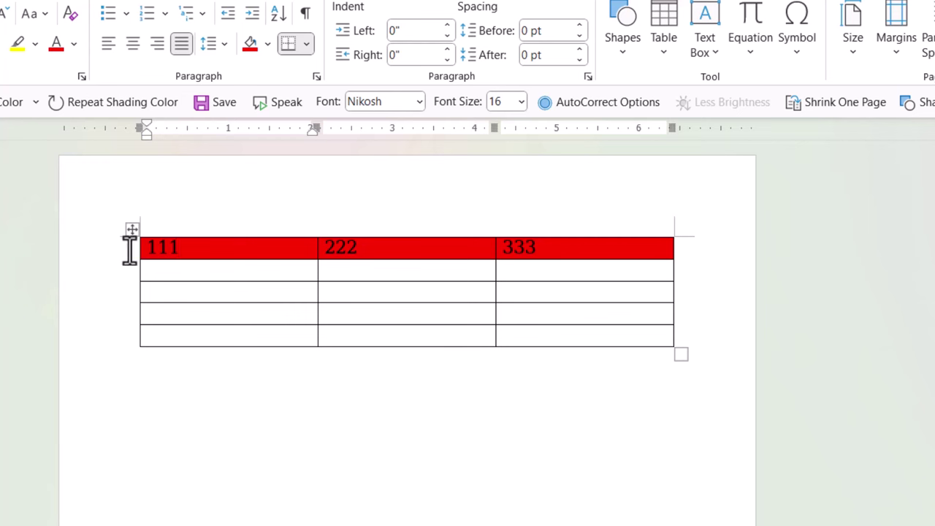
Step: Practise deleting and clearing the red first row, undoing each time to keep 111, 222, 333
left_click(79, 249)
key("BackSpace")
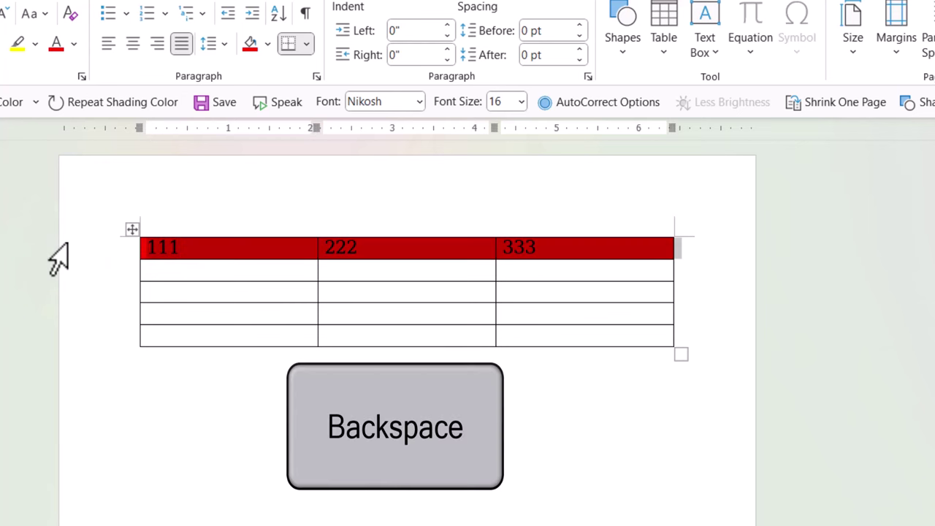
key("ctrl+z")
left_click(227, 250)
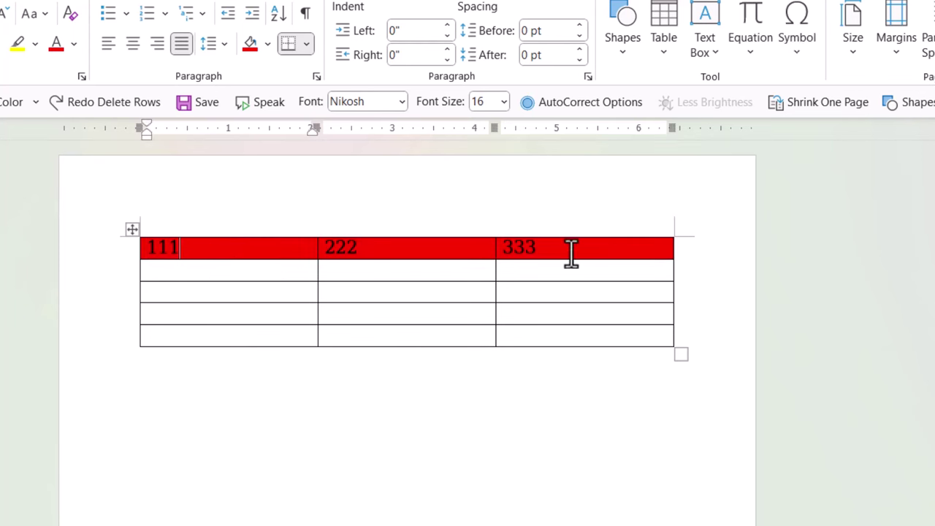
left_click_drag(572, 253, 43, 248)
key("Delete")
left_click(46, 248)
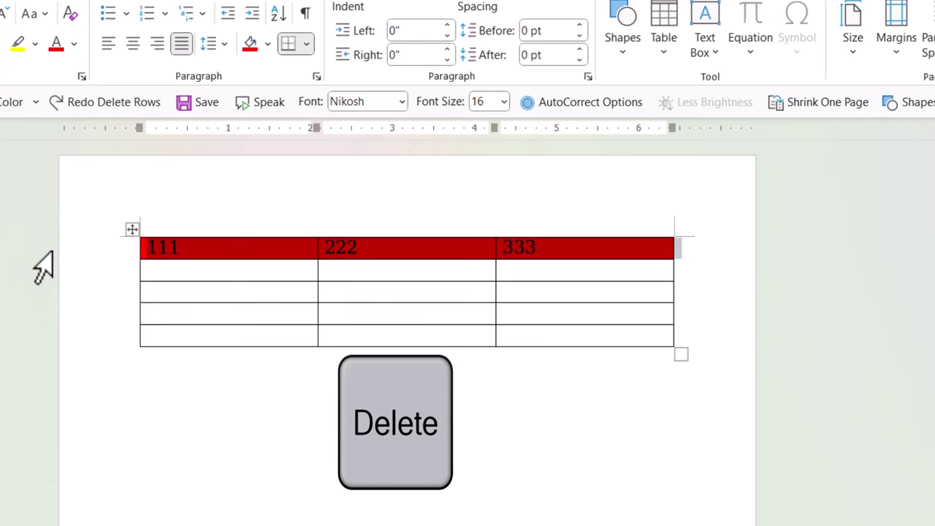
key("Delete")
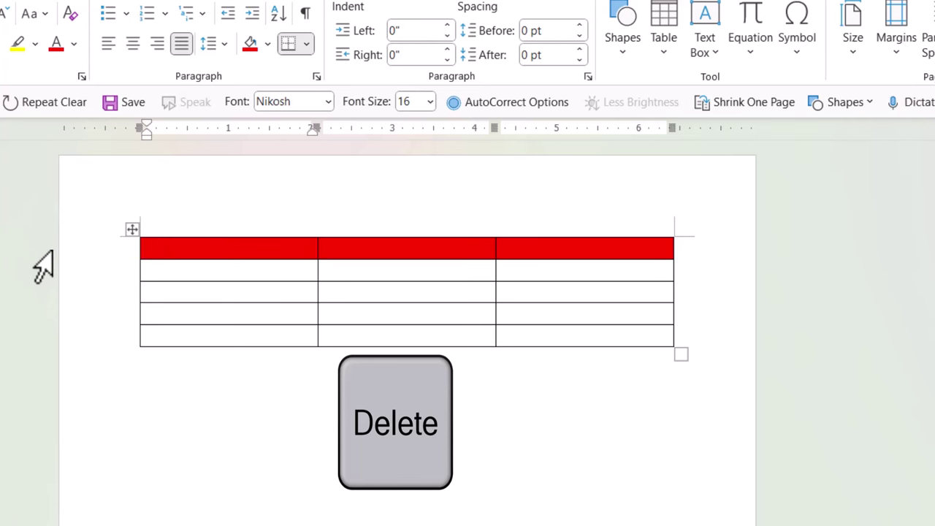
key("ctrl+z")
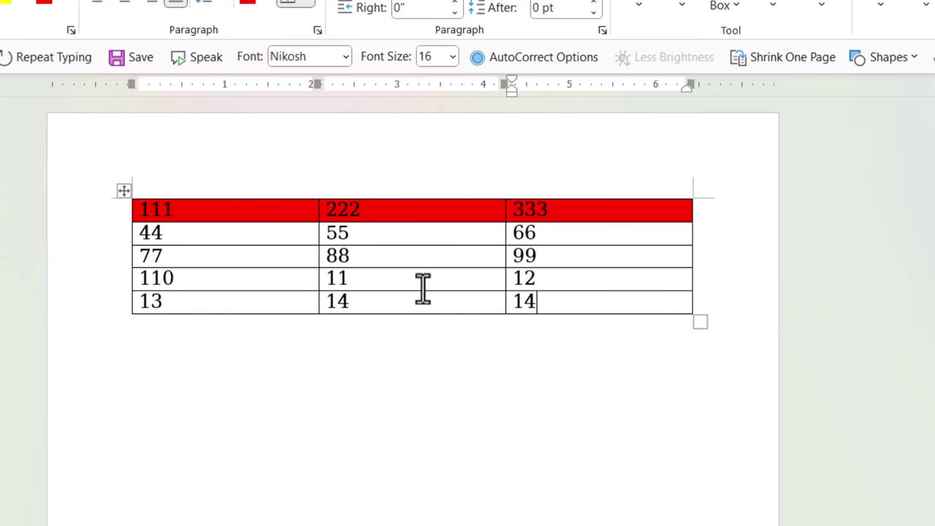
Step: Clear and restore the top rows, then delete the red 111, 222, 333 row
left_click_drag(555, 277, 167, 217)
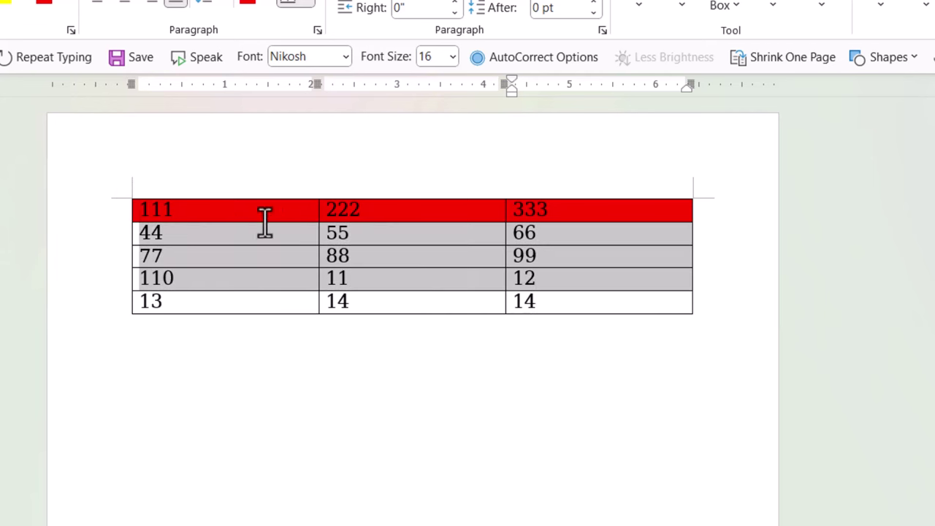
key("Delete")
left_click(166, 215)
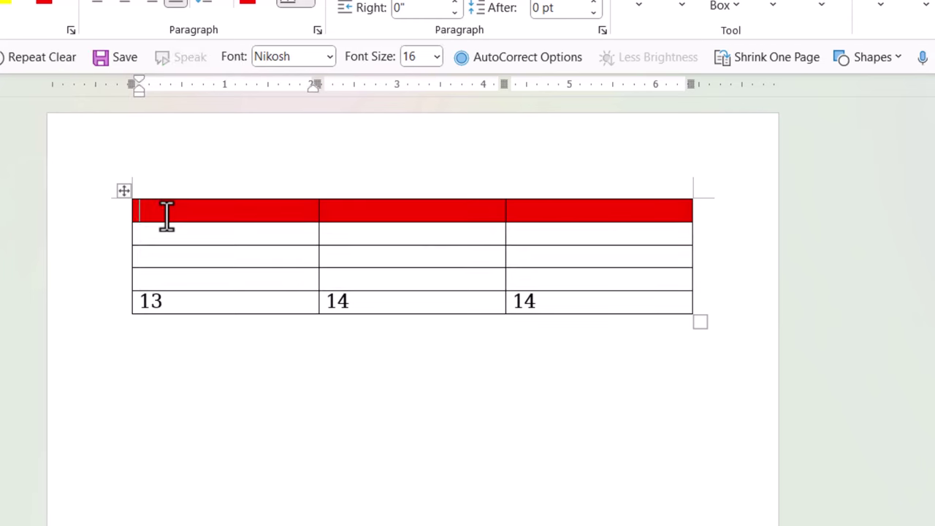
key("ctrl+z")
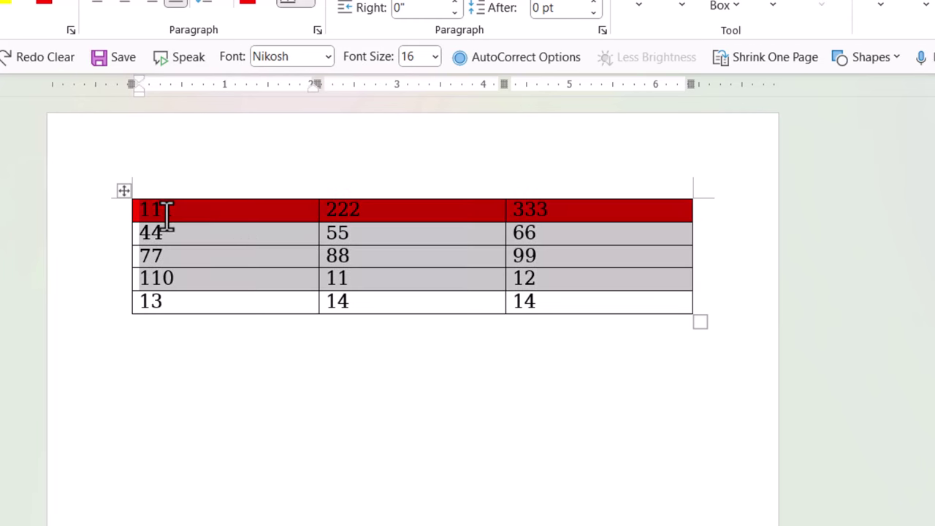
left_click(205, 235)
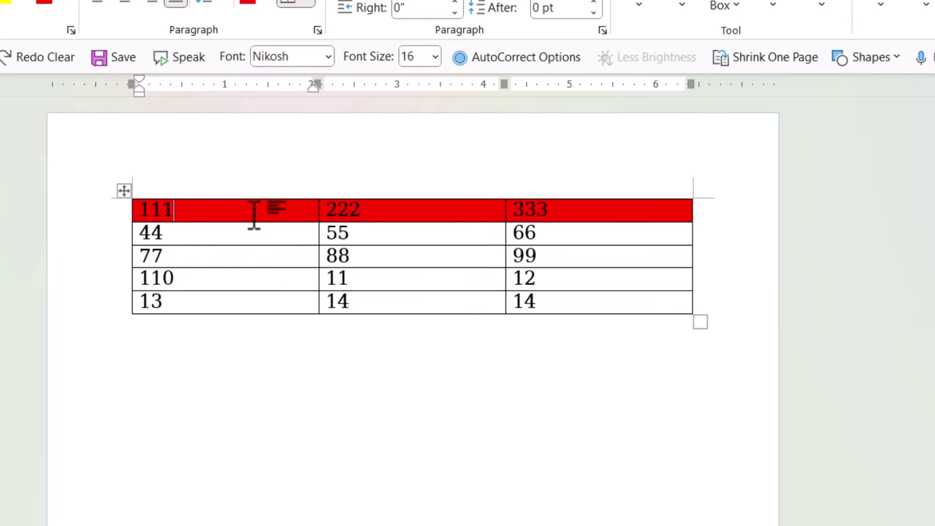
left_click(82, 208)
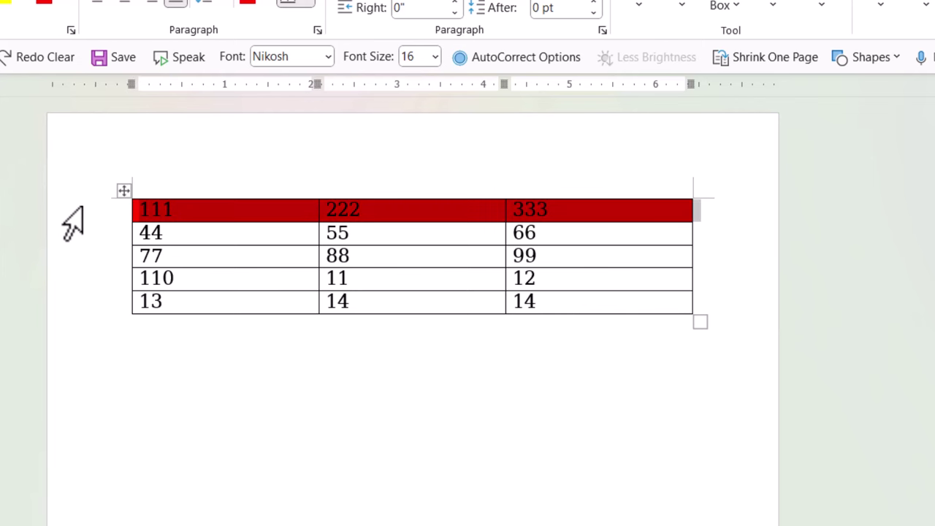
key("BackSpace")
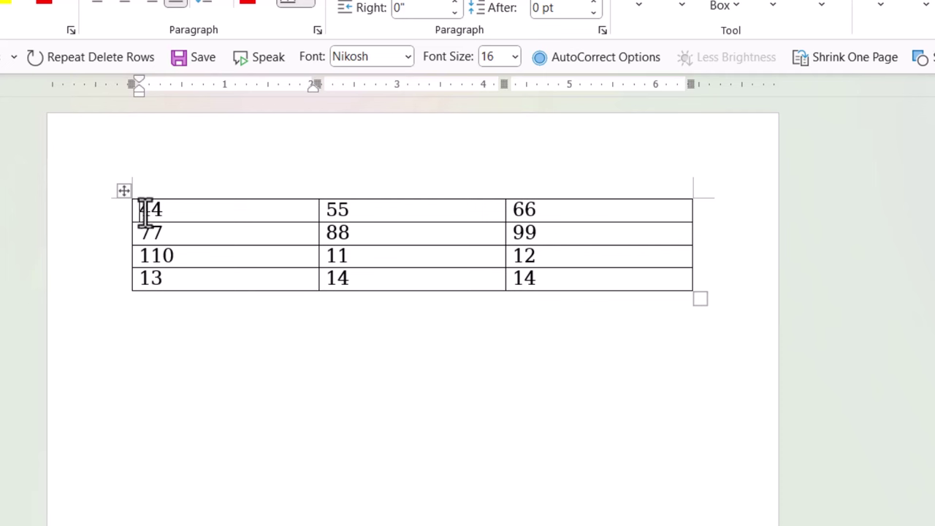
Step: Practise clearing all cells of the table and undoing to restore the numbers
left_click_drag(142, 209, 650, 272)
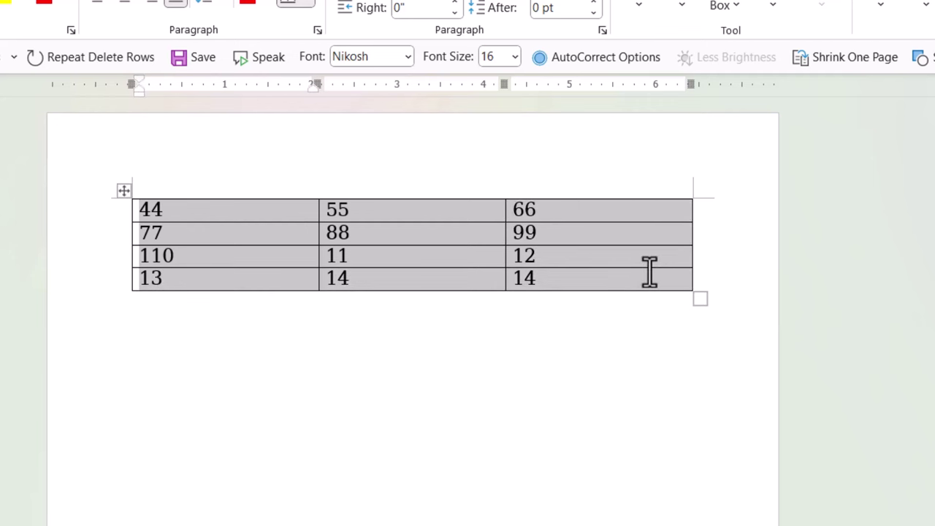
key("Delete")
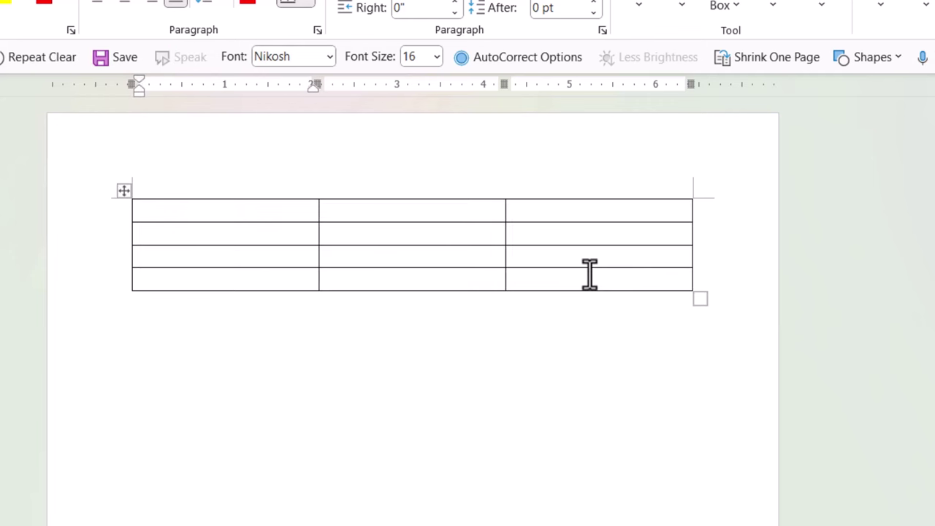
key("ctrl+z")
left_click(317, 257)
left_click_drag(187, 215, 660, 280)
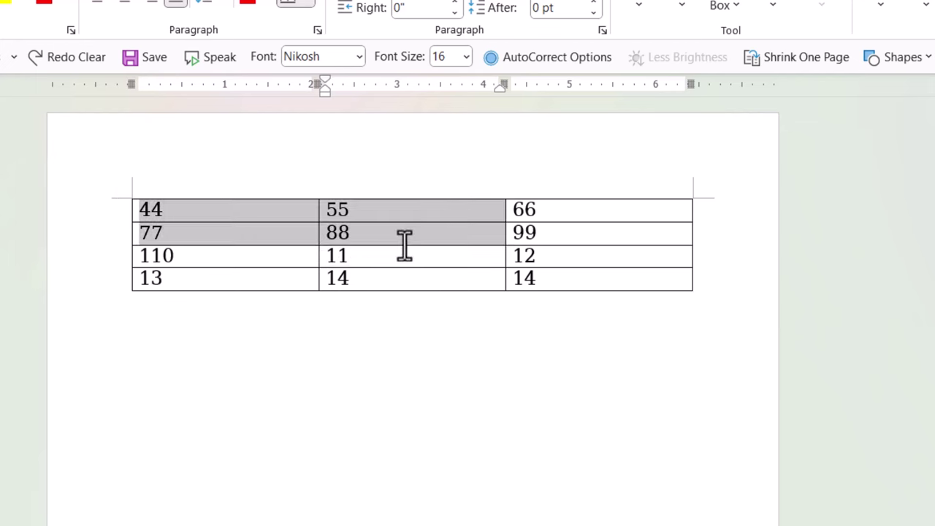
left_click(240, 221)
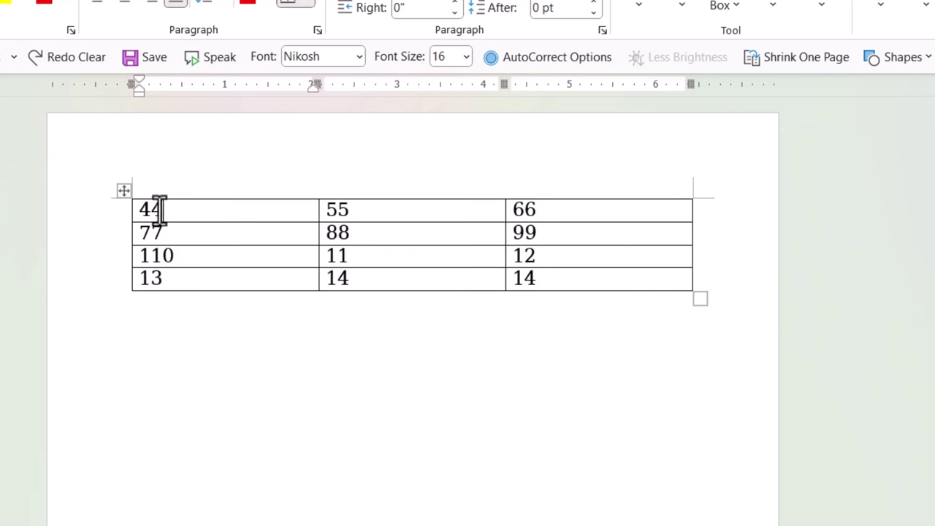
left_click(125, 190)
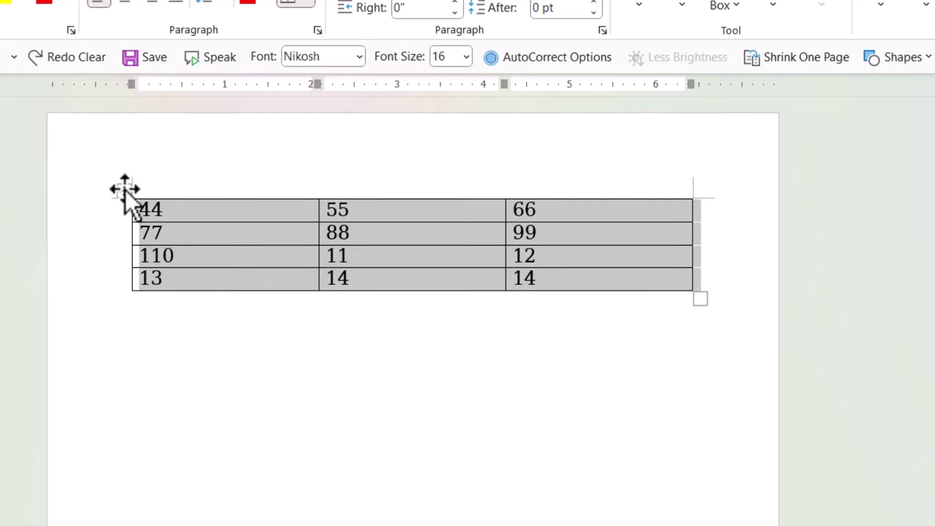
key("Delete")
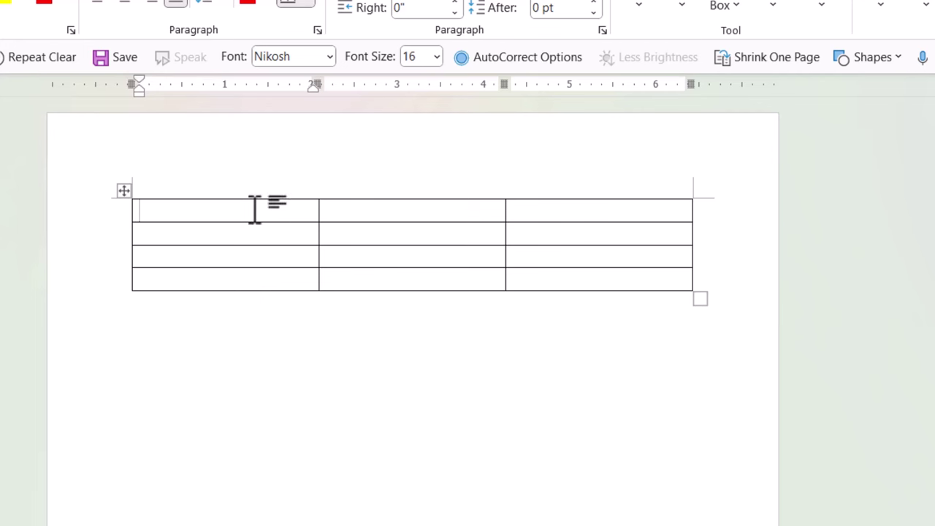
key("ctrl+z")
left_click(276, 218)
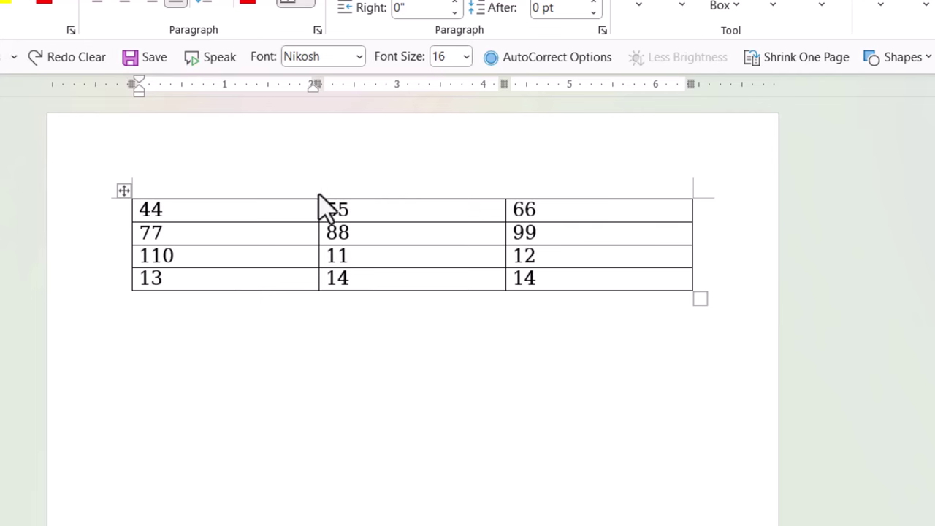
mouse_move(320, 197)
Step: Insert blank columns between the 44 and 55 columns and between 55 and 66
left_click(319, 192)
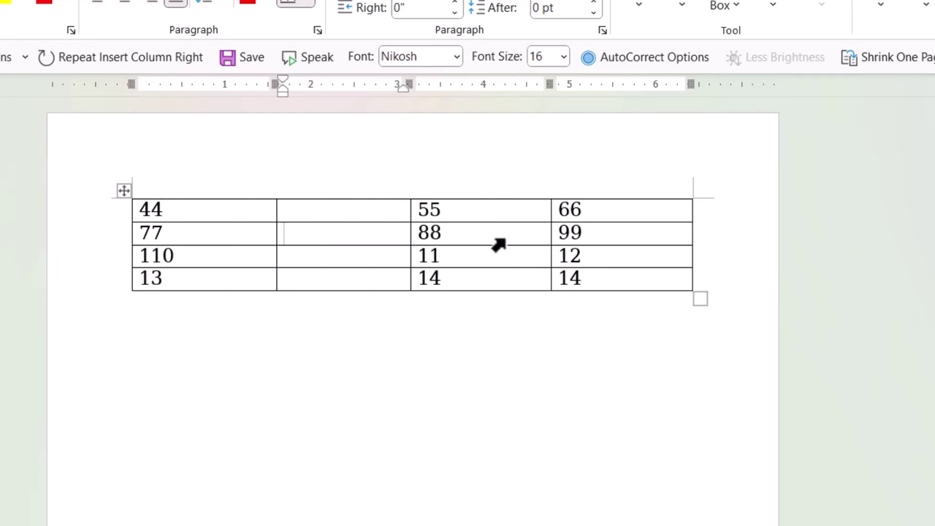
left_click(550, 191)
left_click(547, 256)
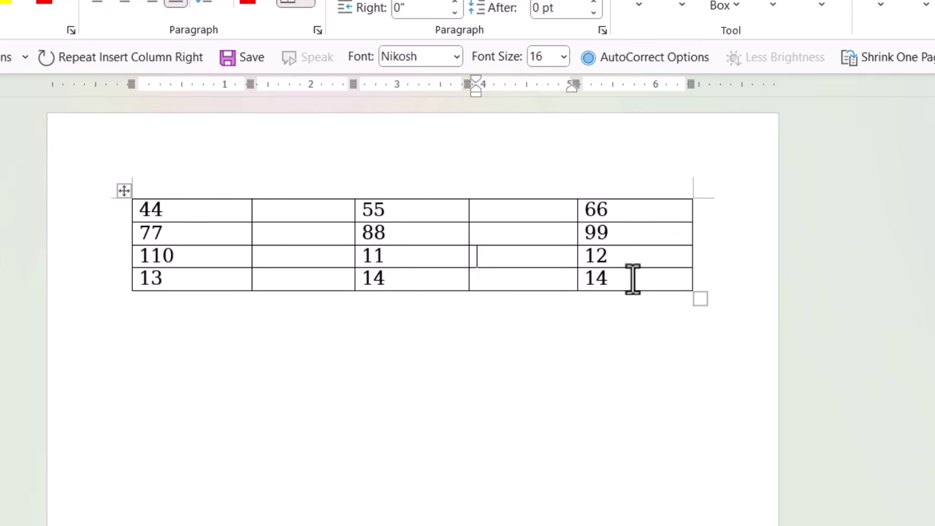
Step: Make the final 14 bold and add an empty row at the table's bottom
left_click(633, 277)
double_click(593, 279)
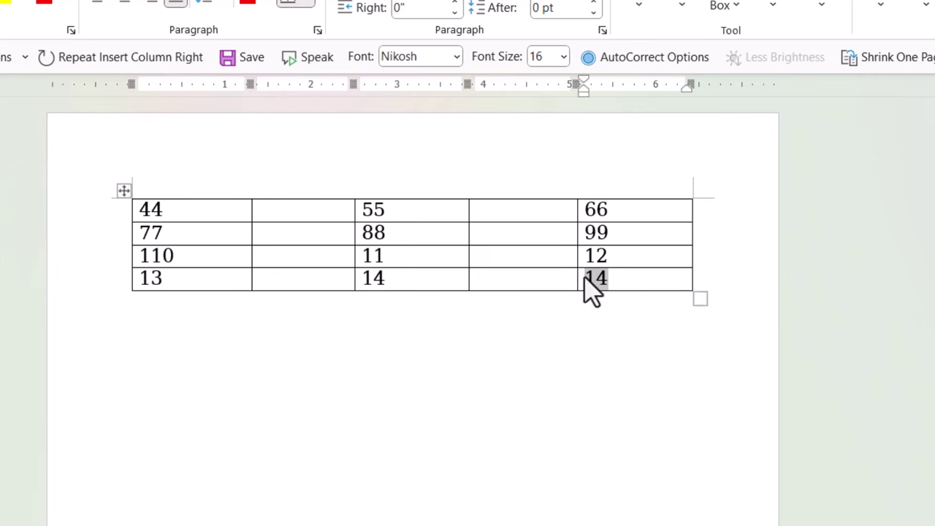
key("ctrl+b")
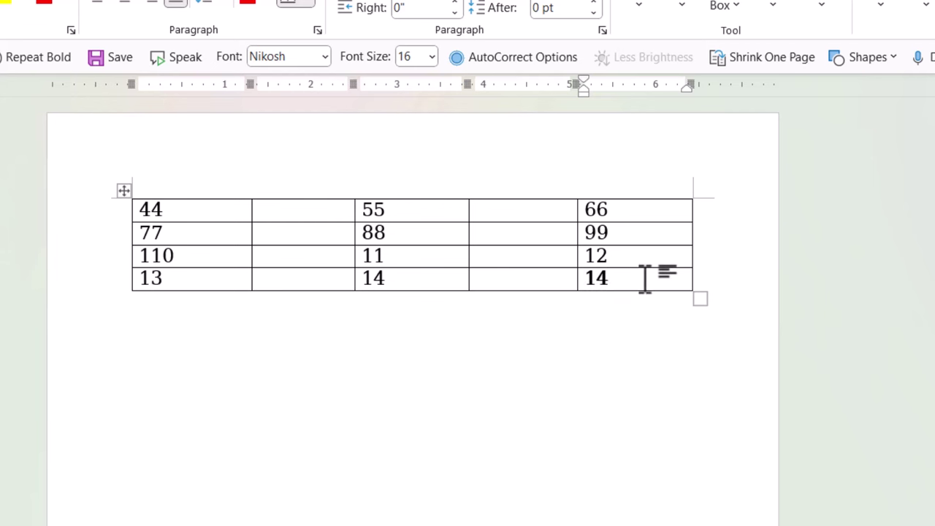
key("Tab")
key("Tab")
key("Tab")
key("Tab")
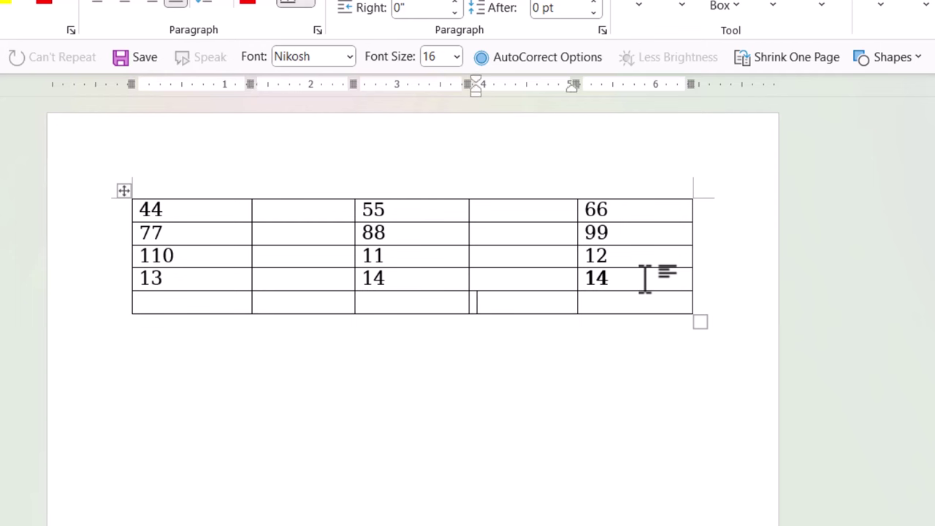
Step: Add two more empty rows and shade the table's last row red
left_click(608, 300)
key("Tab")
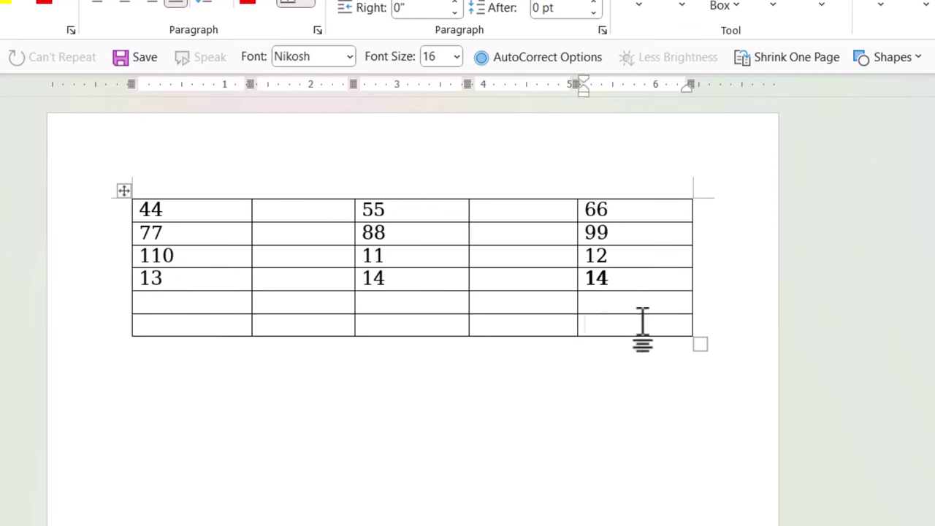
left_click(641, 324)
key("Tab")
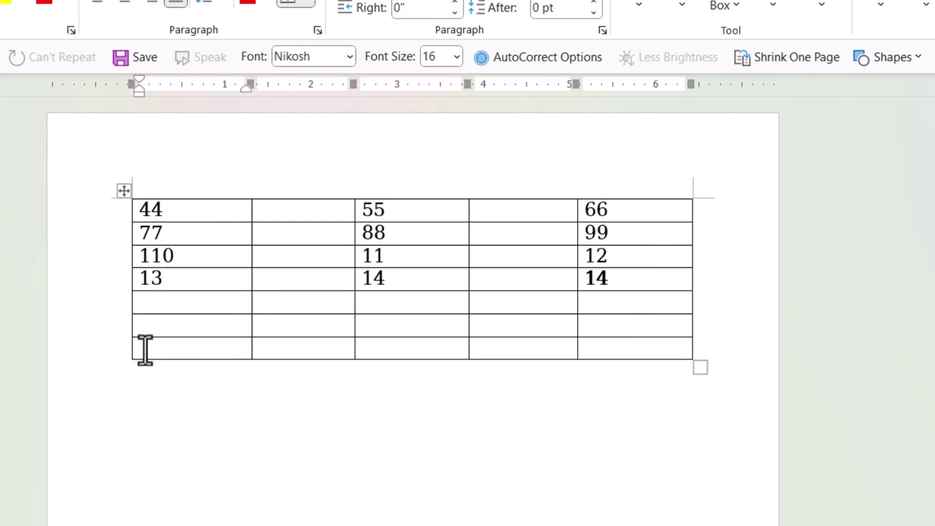
left_click(91, 349)
left_click(247, 6)
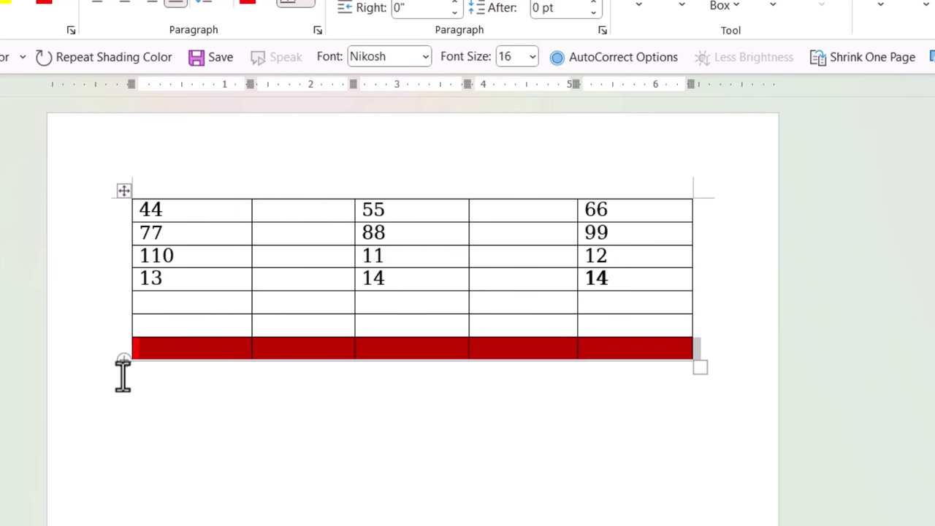
left_click(154, 349)
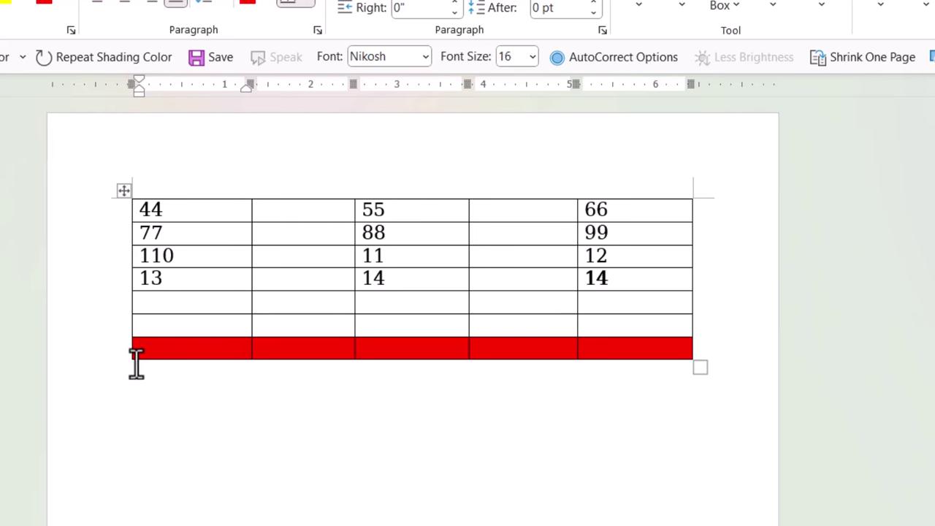
Step: Insert four more red-shaded rows at the bottom of the table
left_click(124, 360)
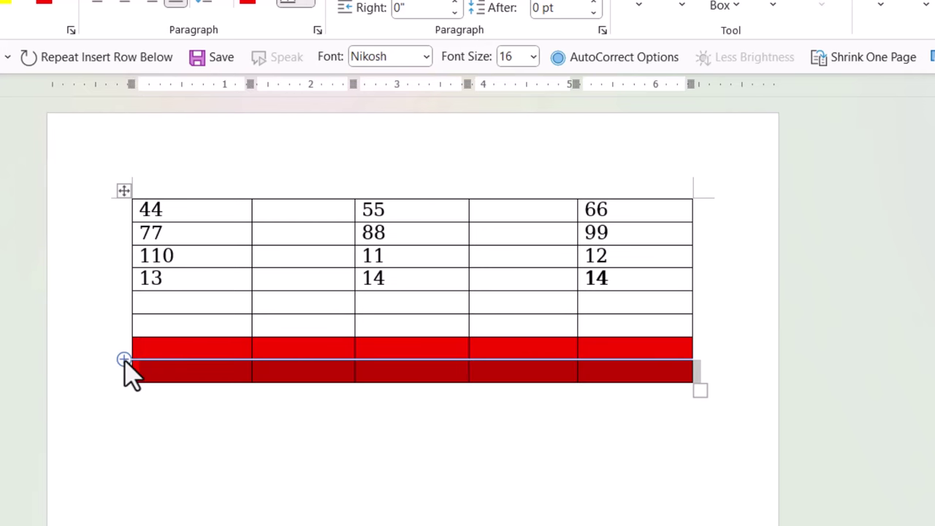
left_click(124, 360)
left_click(124, 360)
left_click(124, 361)
left_click(125, 361)
left_click(125, 361)
scroll(448, 438, "down", 3, "ctrl")
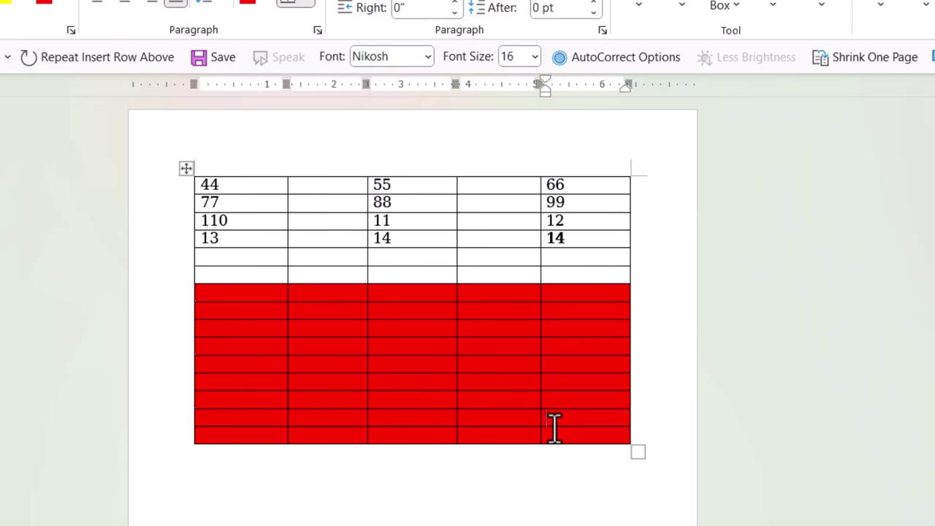
Step: Delete the red rows and the empty row above them, then remove the whole table
left_click_drag(564, 434, 173, 285)
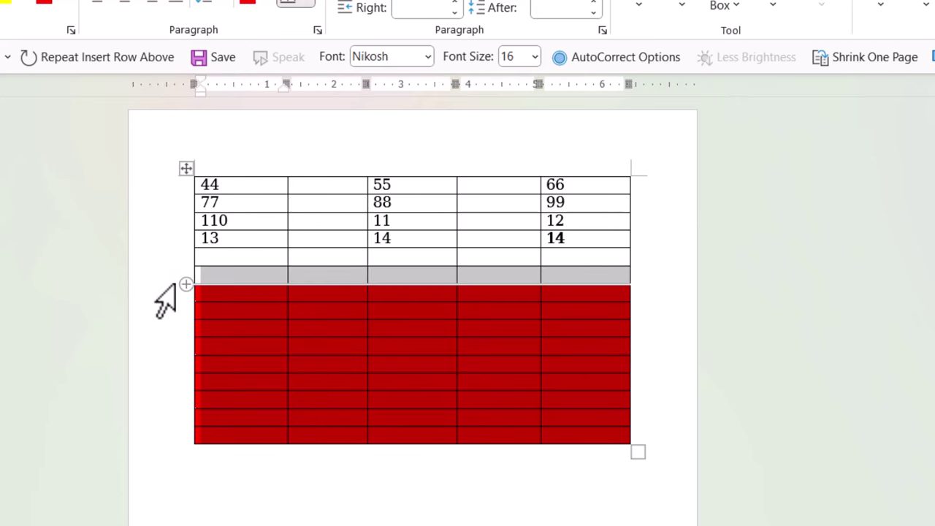
key("BackSpace")
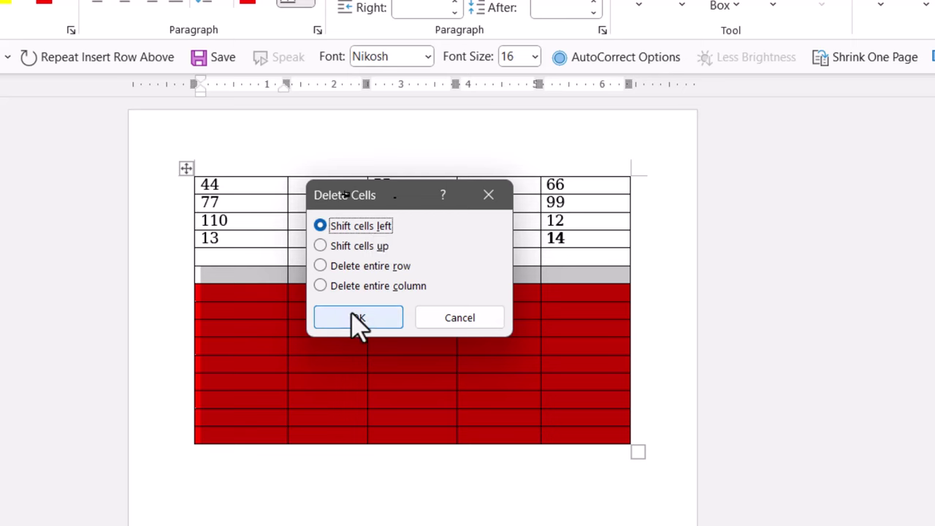
left_click(355, 320)
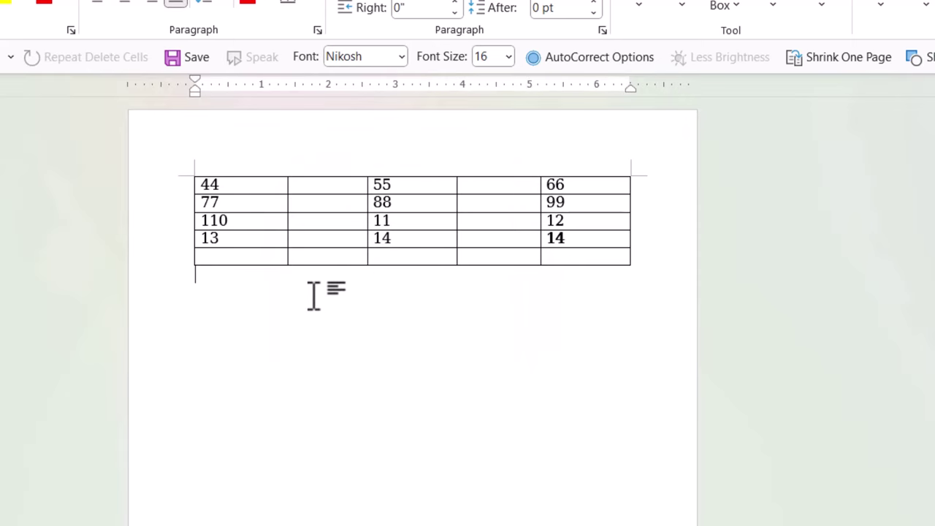
key("BackSpace")
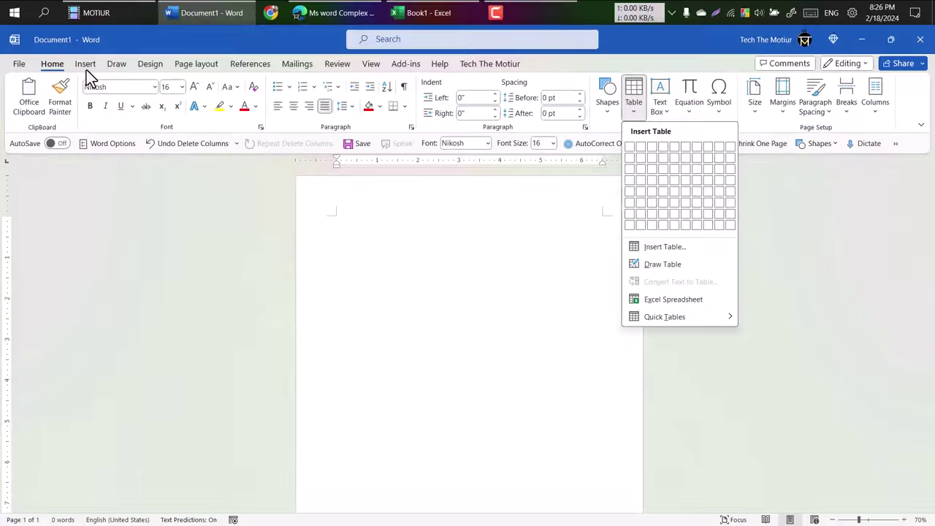
Step: Open the Insert Table dialog and enter 3 columns and 10 rows
left_click(87, 69)
left_click(86, 65)
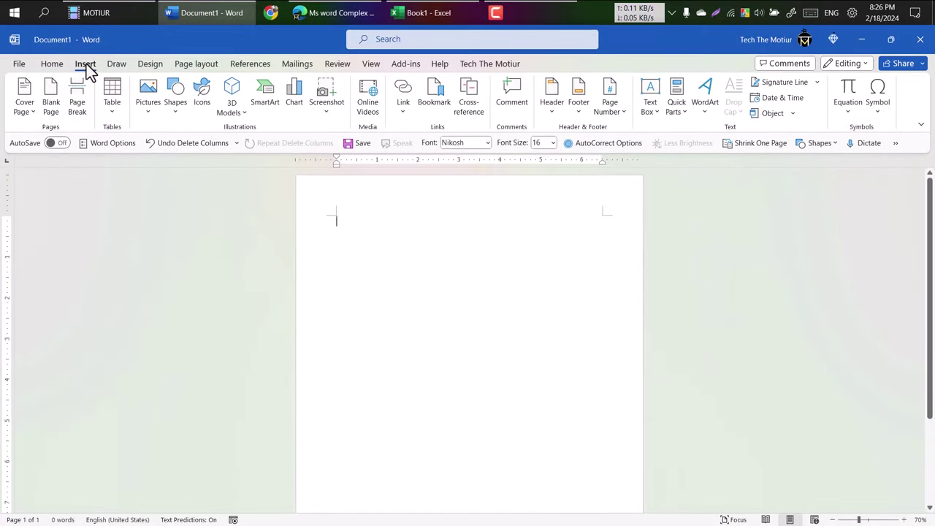
left_click(110, 91)
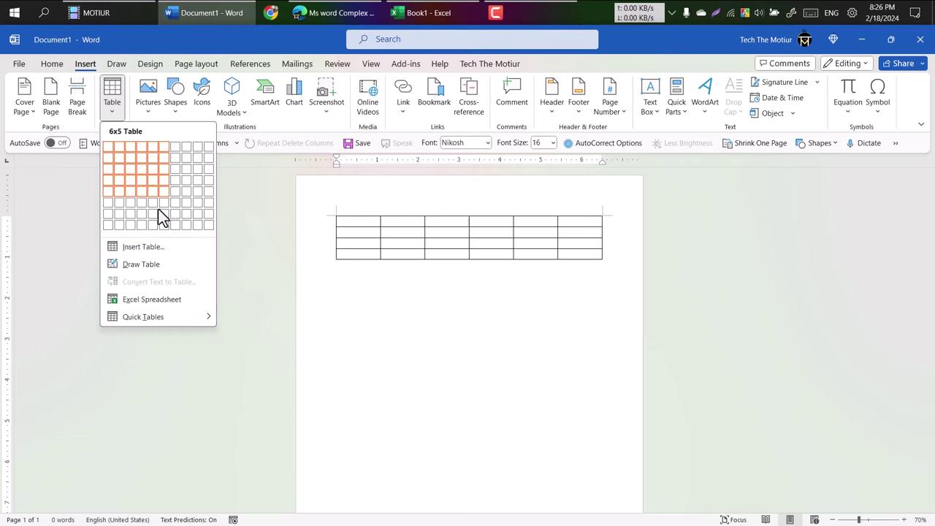
left_click(143, 248)
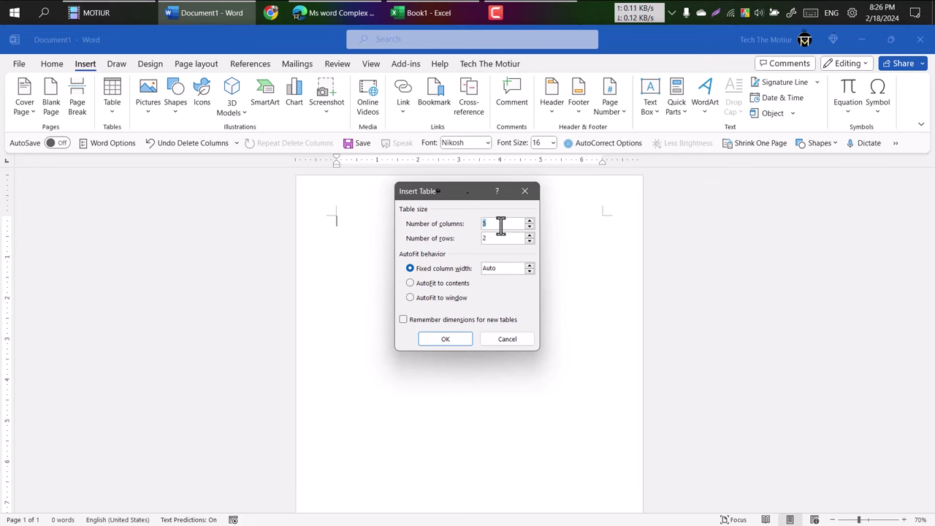
type("3")
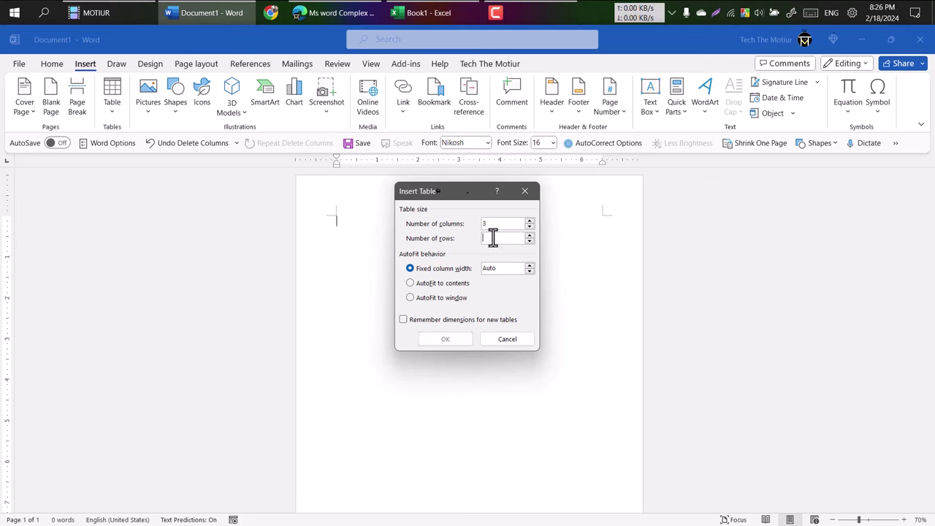
type("10")
Step: Insert a blank 3-column, 10-row table and select its first and third columns
left_click(445, 341)
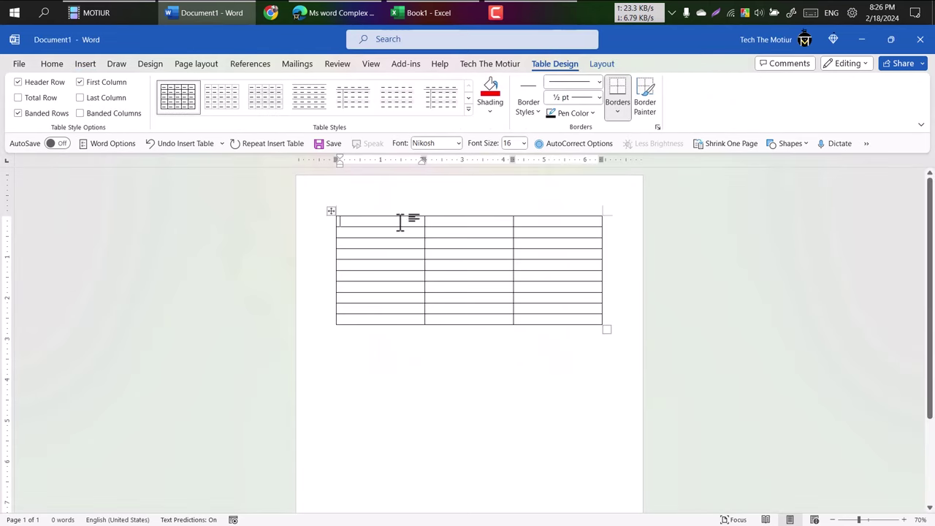
left_click_drag(390, 221, 385, 325)
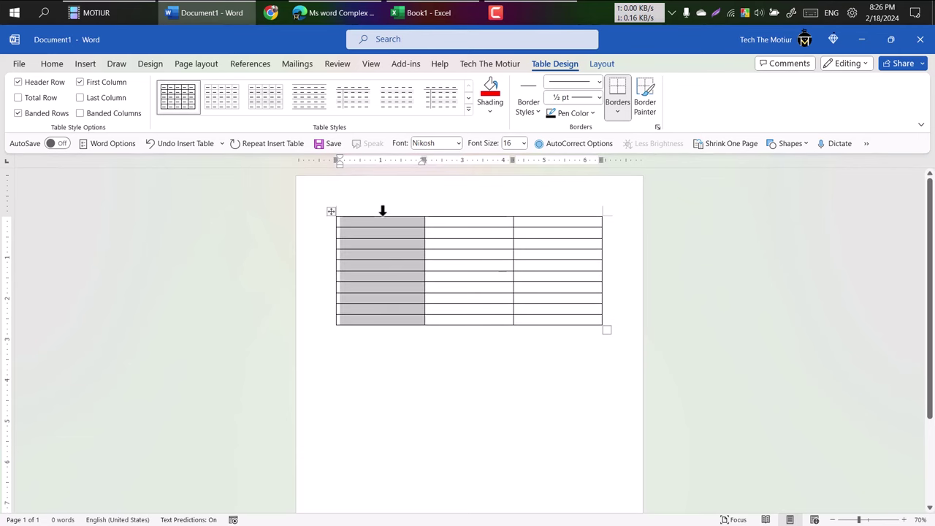
left_click(451, 212)
left_click(560, 209)
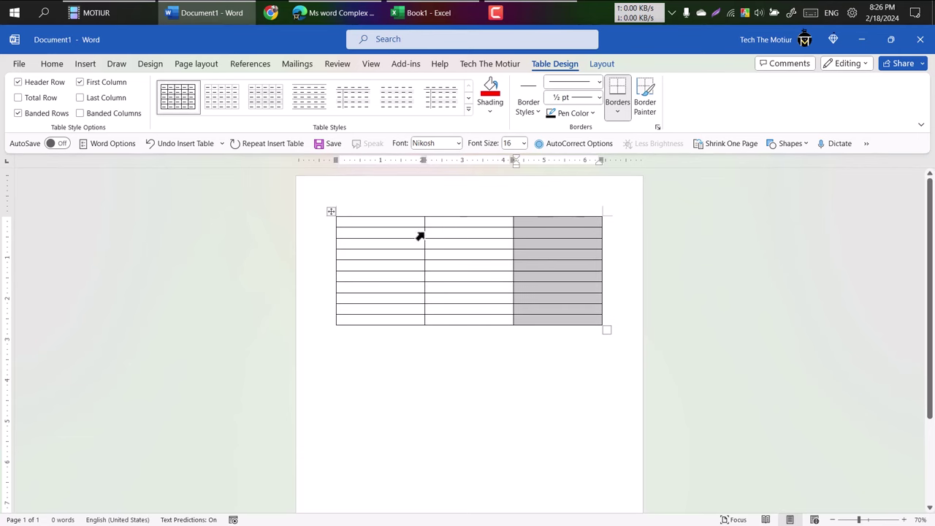
left_click(389, 224)
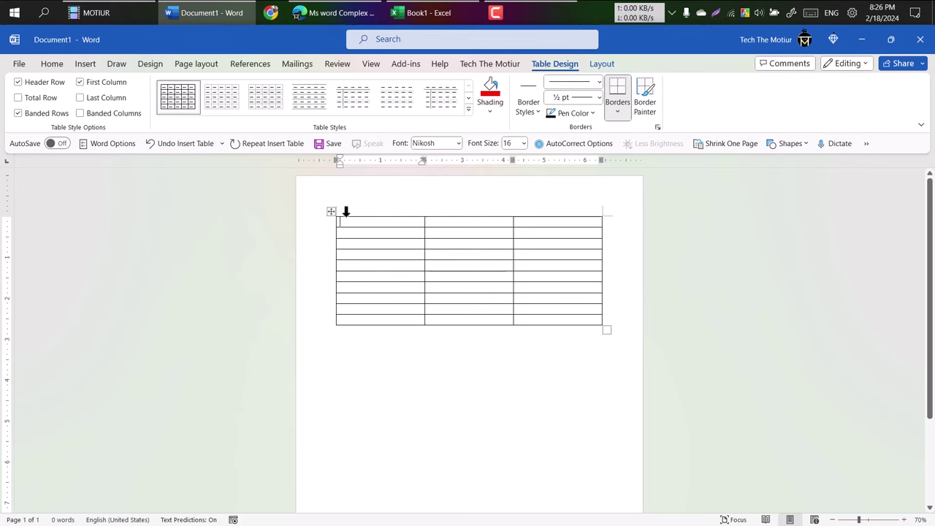
left_click(367, 205)
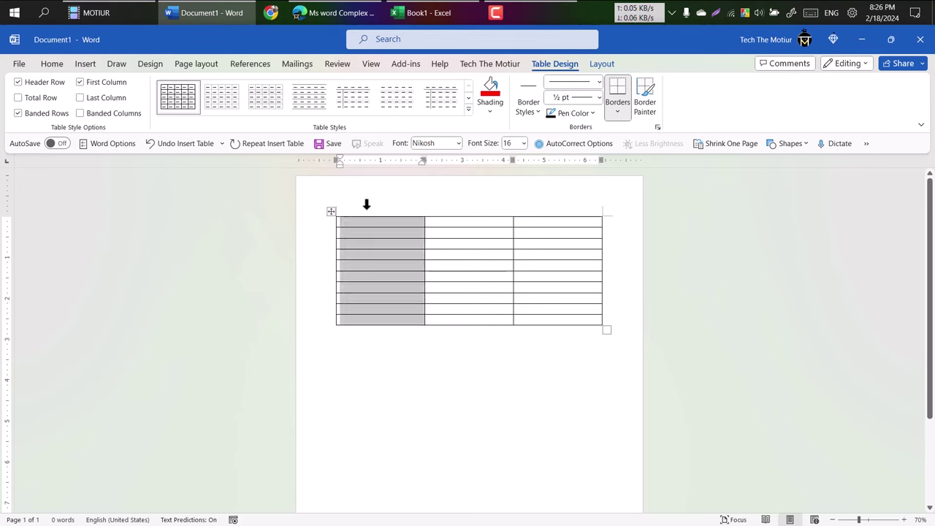
left_click(602, 209, "ctrl")
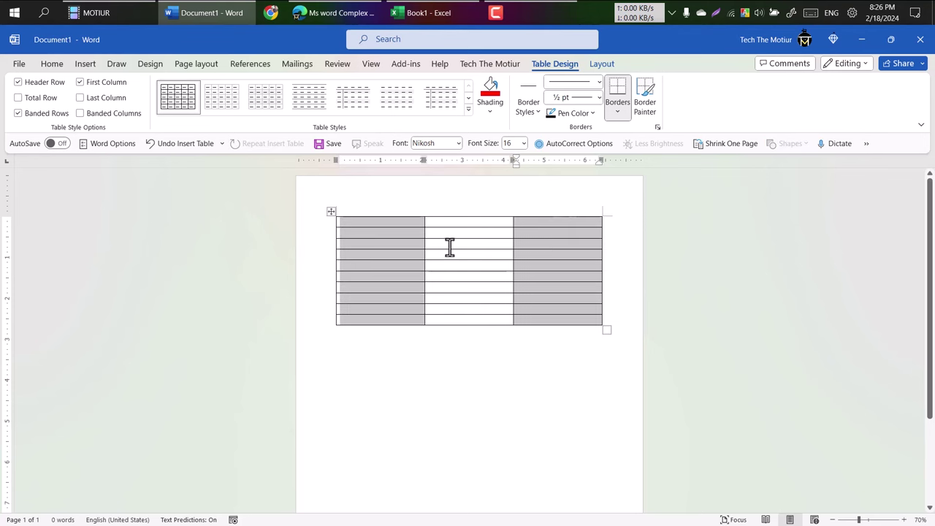
left_click(85, 64)
Step: With Draw Table, draw vertical lines splitting the middle and right columns into five columns
left_click(112, 95)
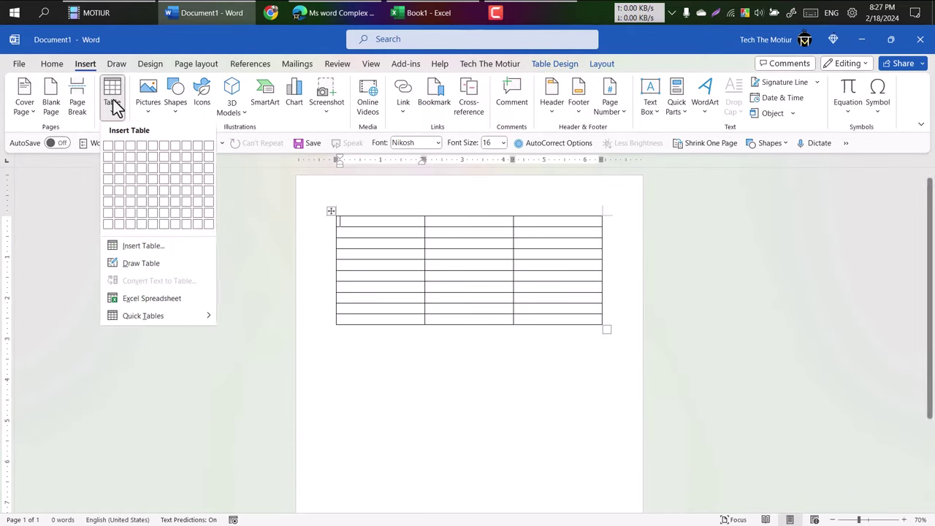
left_click(141, 264)
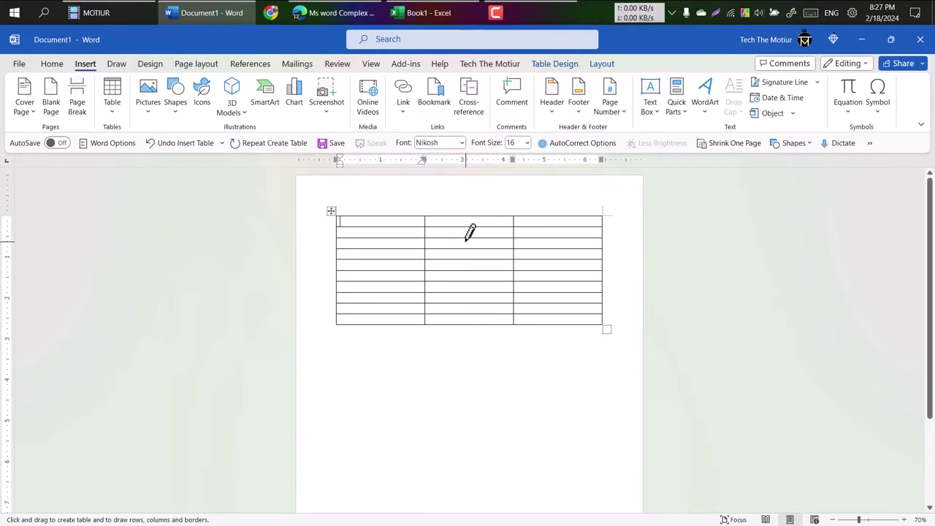
left_click_drag(470, 216, 466, 323)
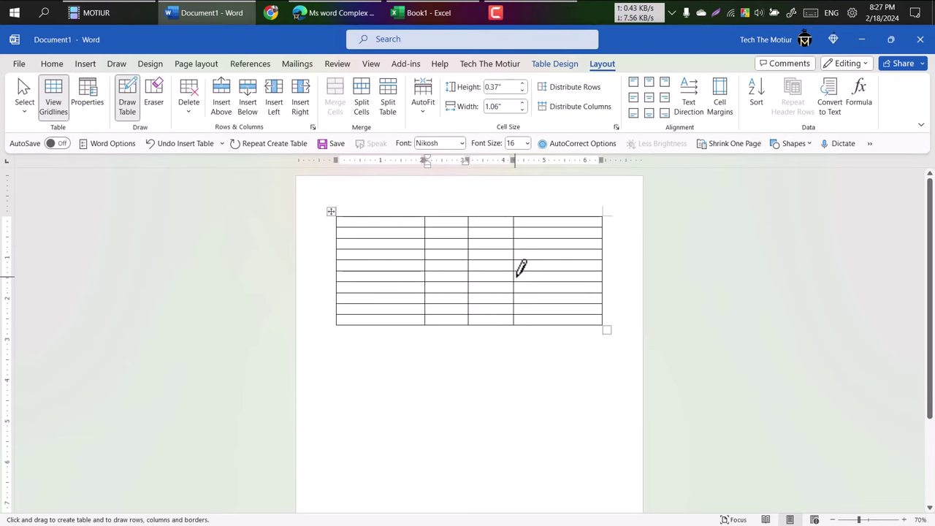
left_click_drag(545, 214, 547, 321)
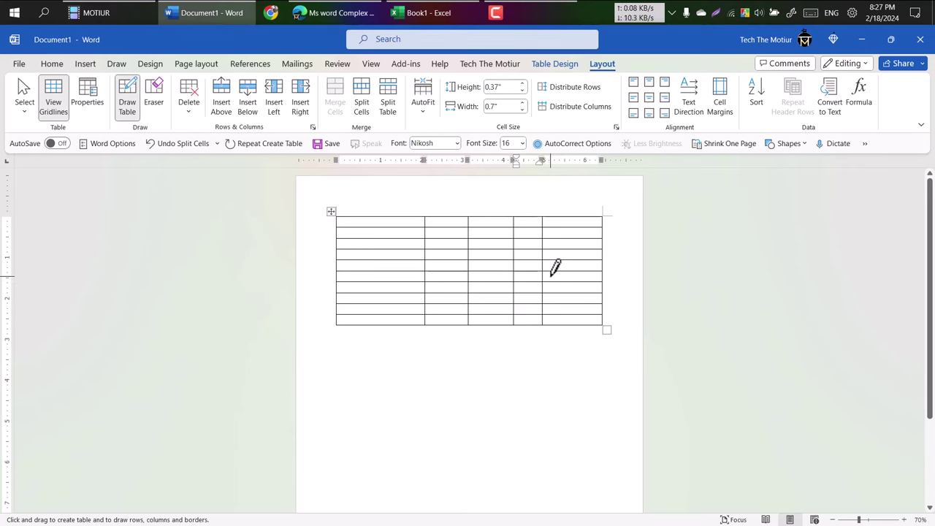
Step: Select the table and distribute its five columns evenly, 1.3" each
key("Escape")
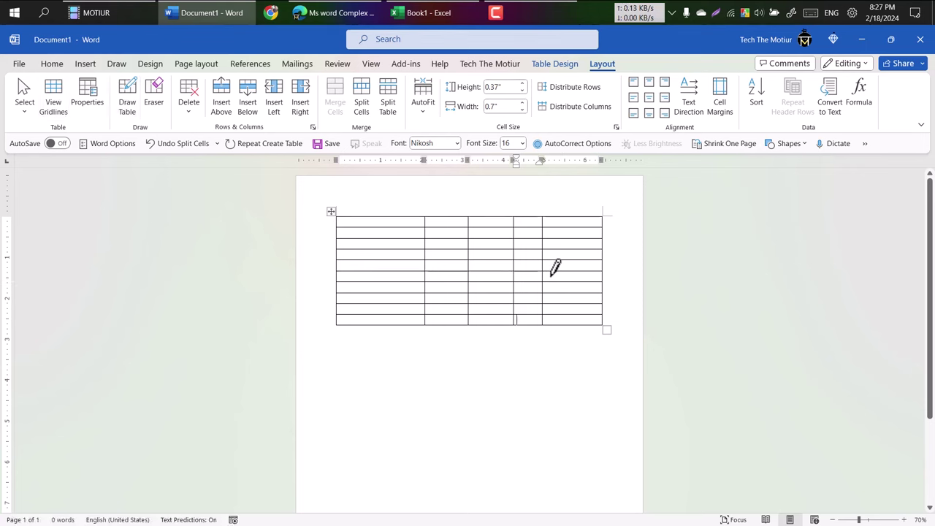
scroll(549, 292, "up", 2, "ctrl")
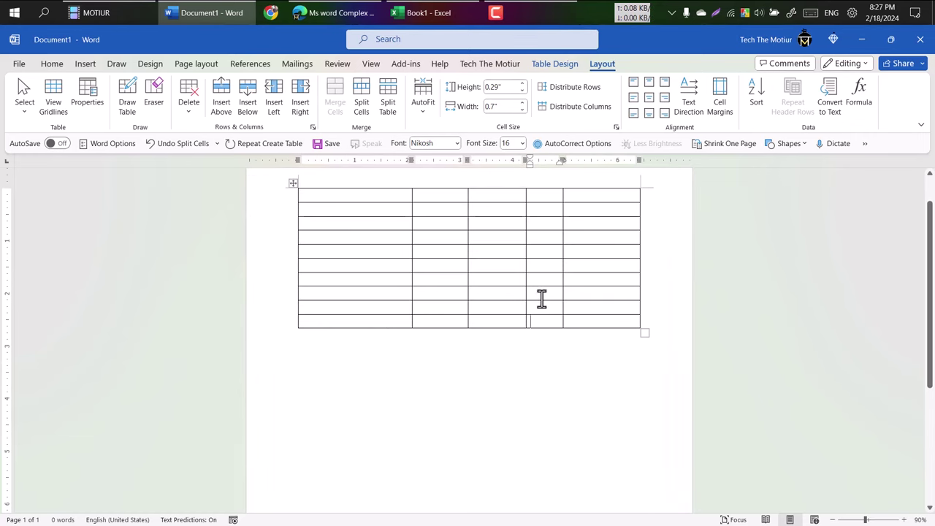
left_click_drag(381, 207, 576, 312)
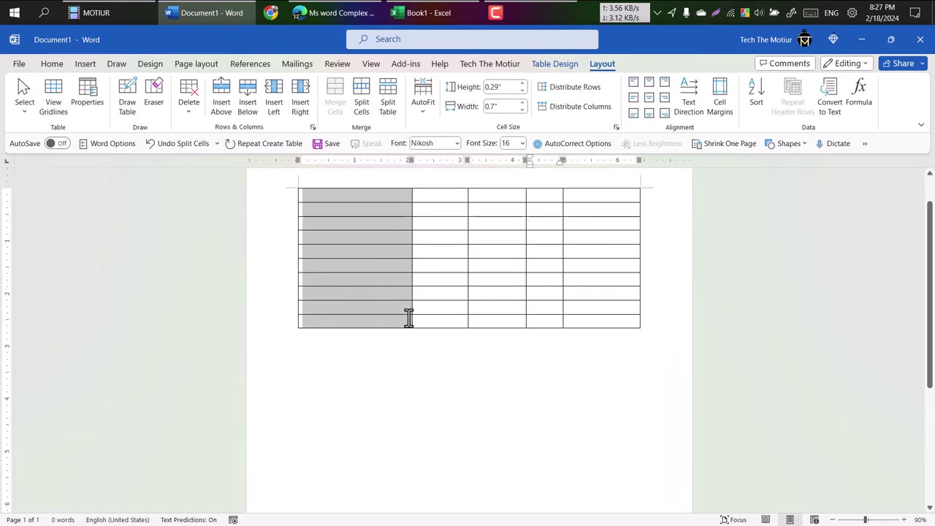
mouse_move(361, 202)
left_mouse_down()
mouse_move(593, 315)
mouse_move(597, 328)
left_mouse_up()
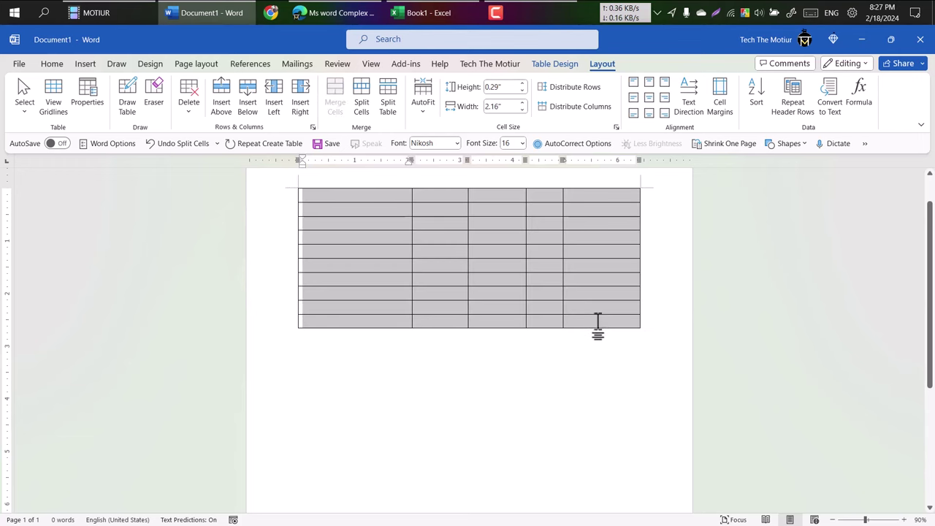
right_click(496, 247)
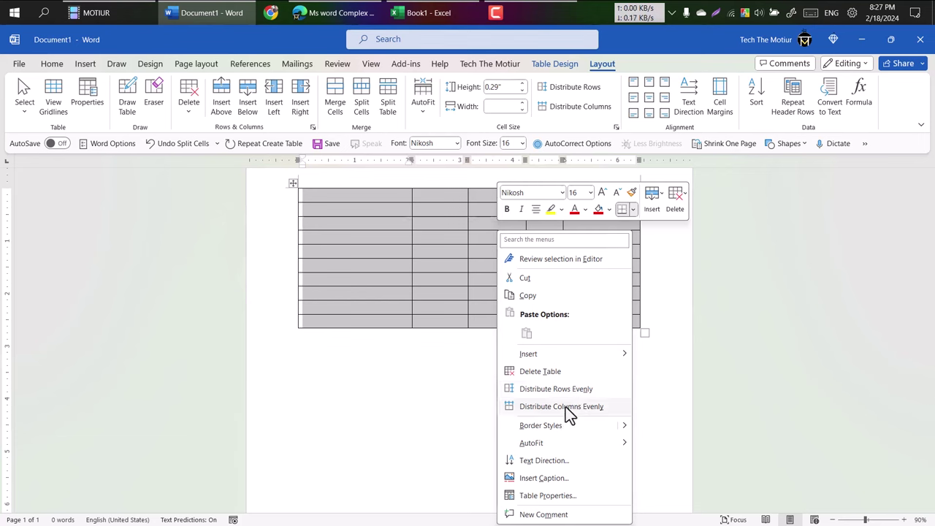
left_click(543, 409)
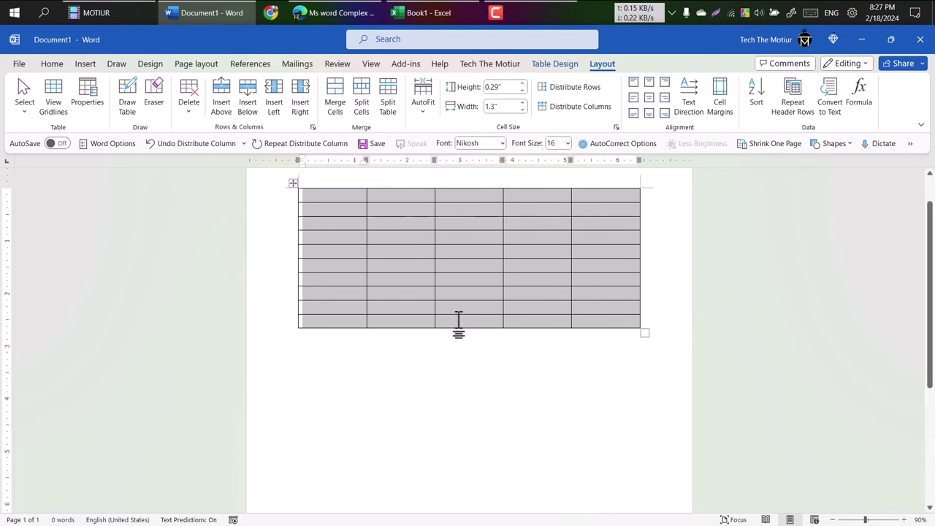
Step: Select the fifth, middle and first columns in turn
left_click(589, 195)
left_click_drag(590, 195, 593, 324)
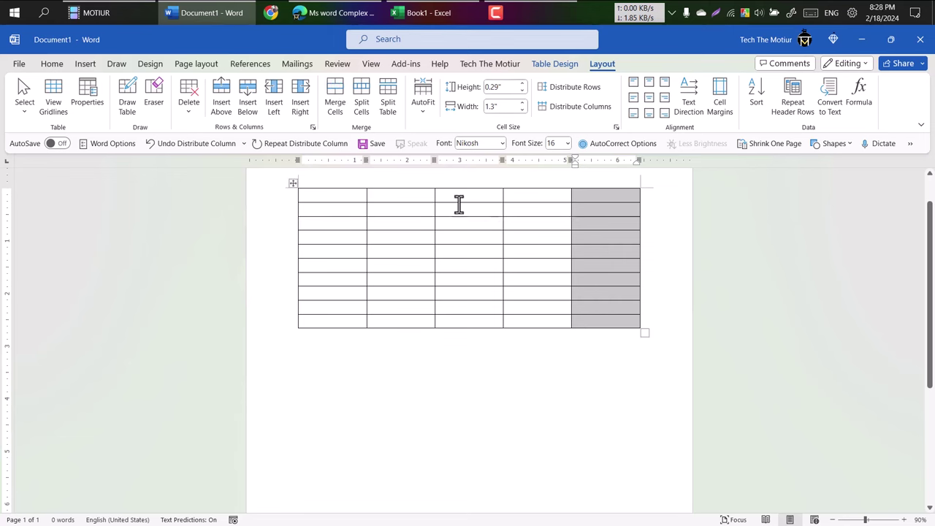
left_click_drag(459, 203, 454, 312)
left_click(328, 188)
Step: Try splitting the table above its first row, undoing each attempt
left_click(335, 198)
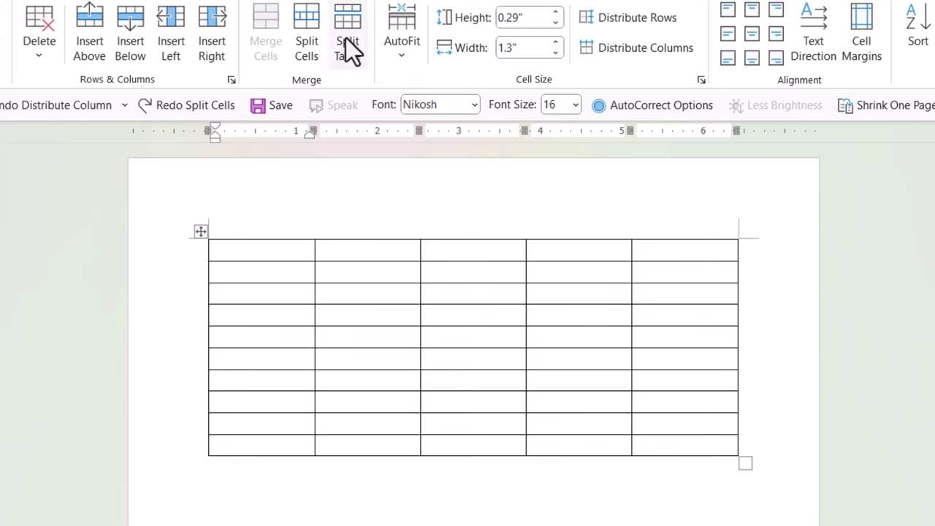
left_click(348, 37)
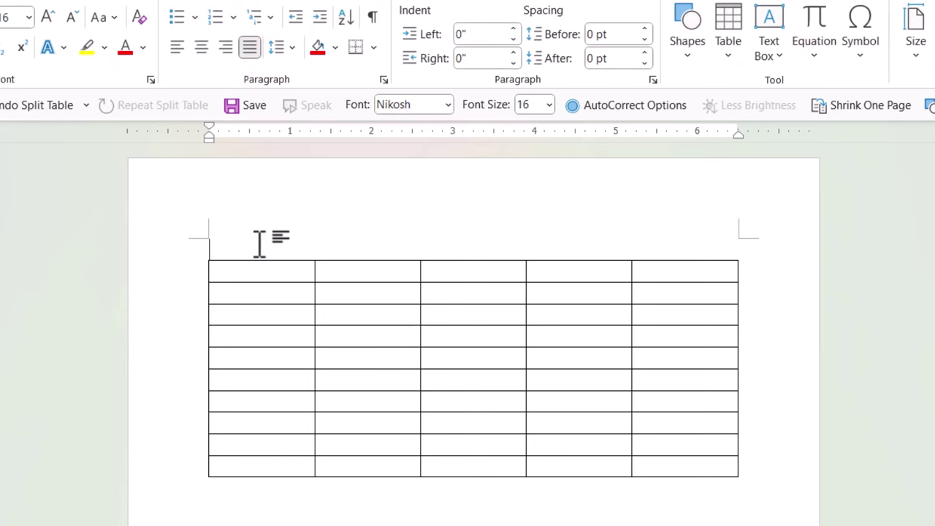
key("ctrl+z")
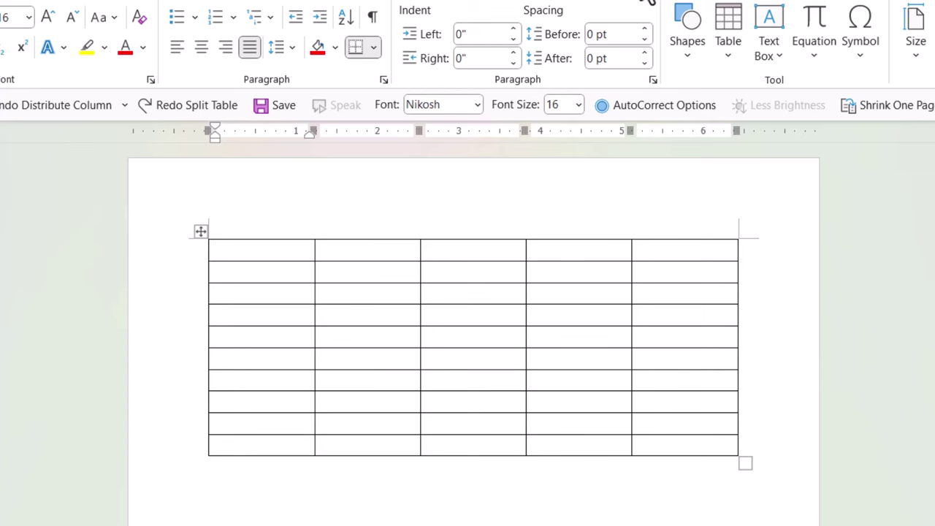
left_click(642, 2)
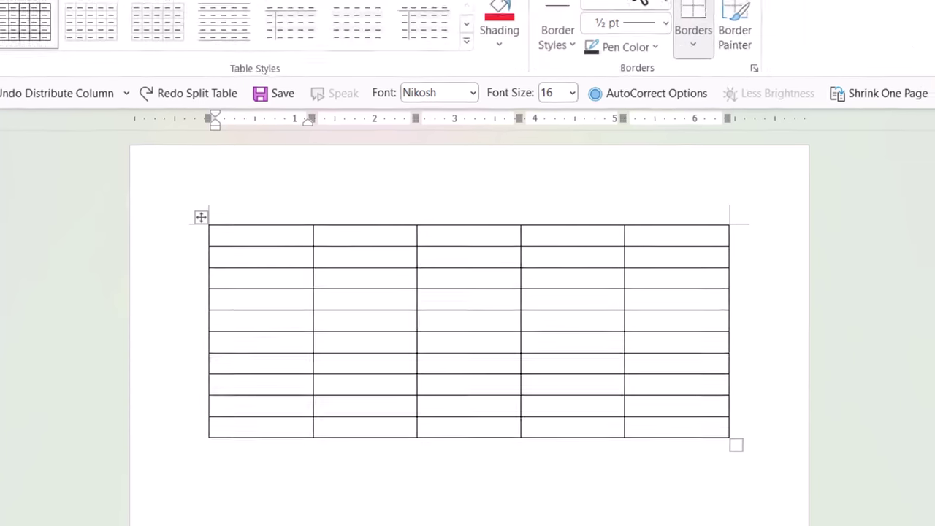
left_click(643, 1)
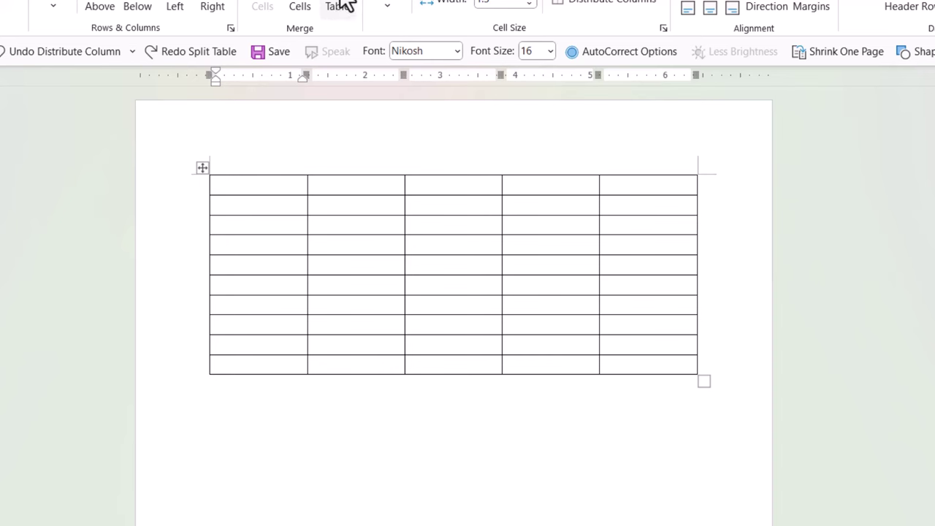
left_click(343, 4)
key("ctrl+z")
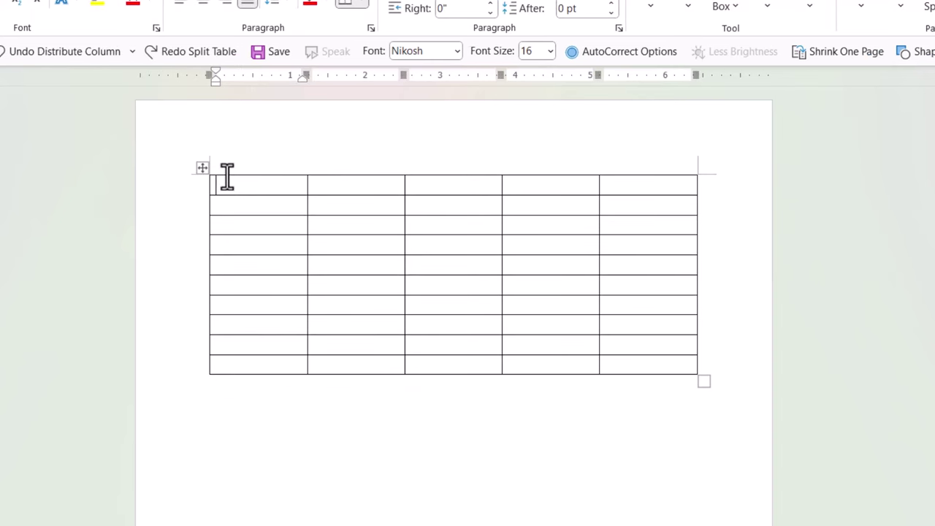
key("ctrl+shift+Return")
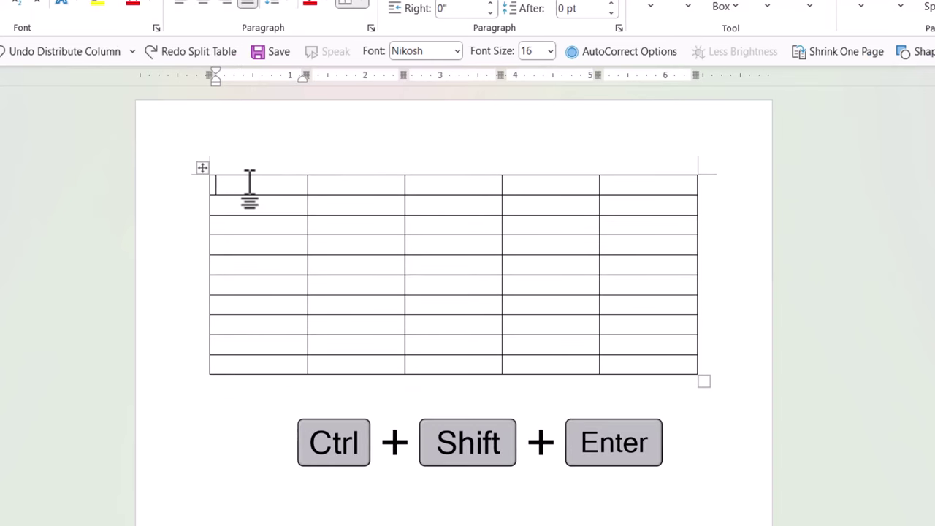
key("ctrl+shift+Return")
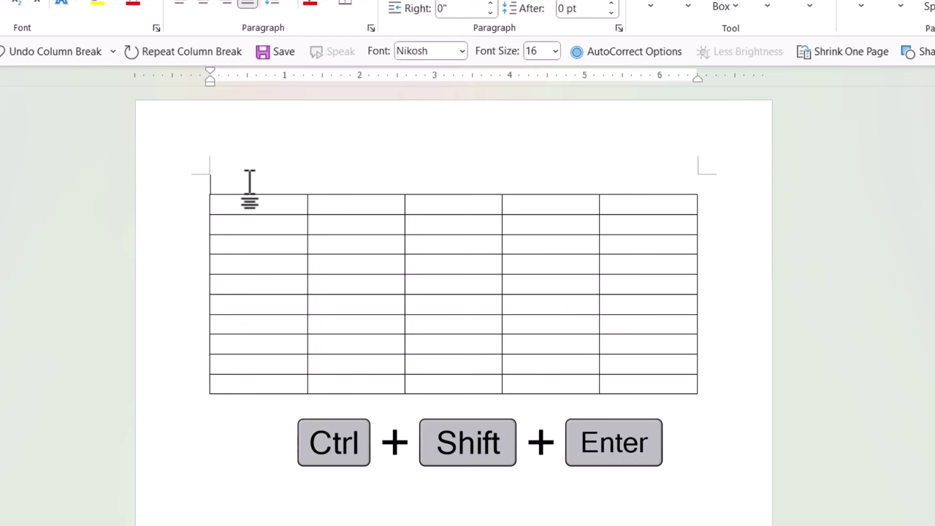
type("ttwww.techthemotiur.com")
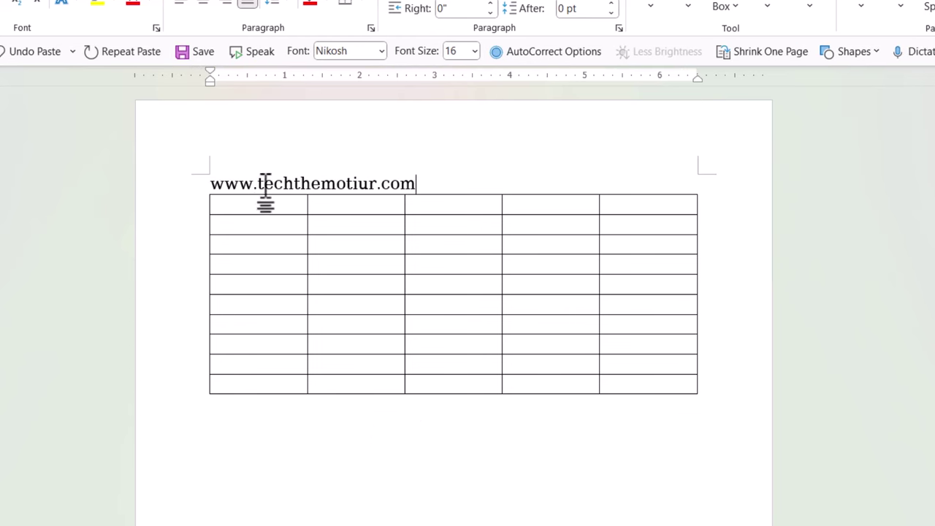
key("ctrl+e")
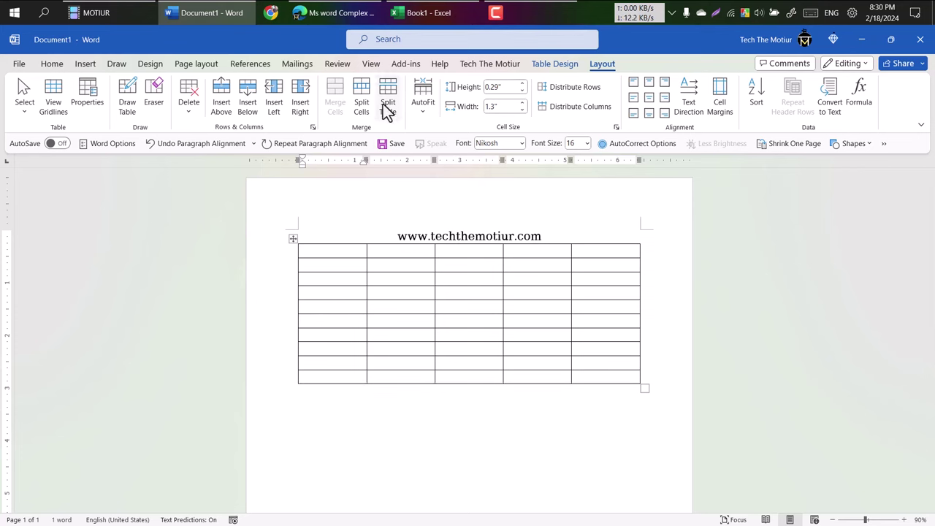
left_click_drag(330, 311, 580, 309)
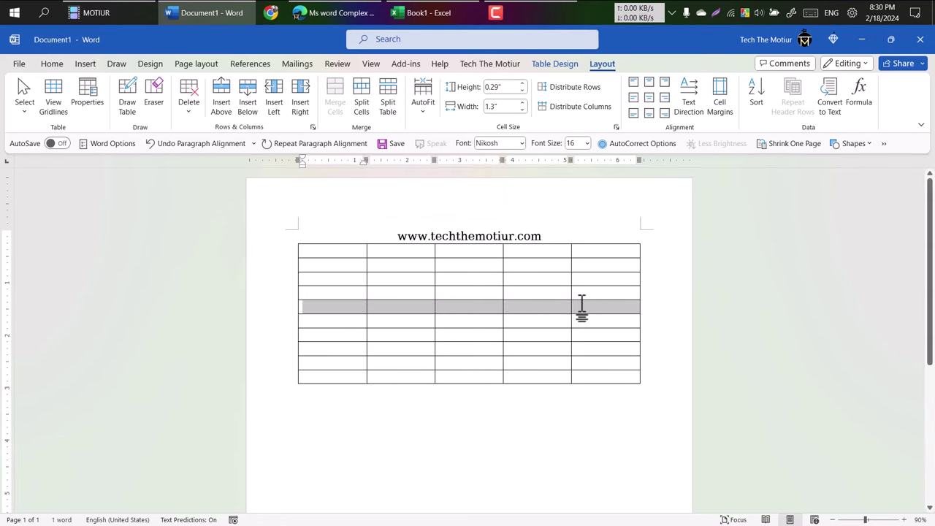
left_click(321, 309)
left_click(388, 104)
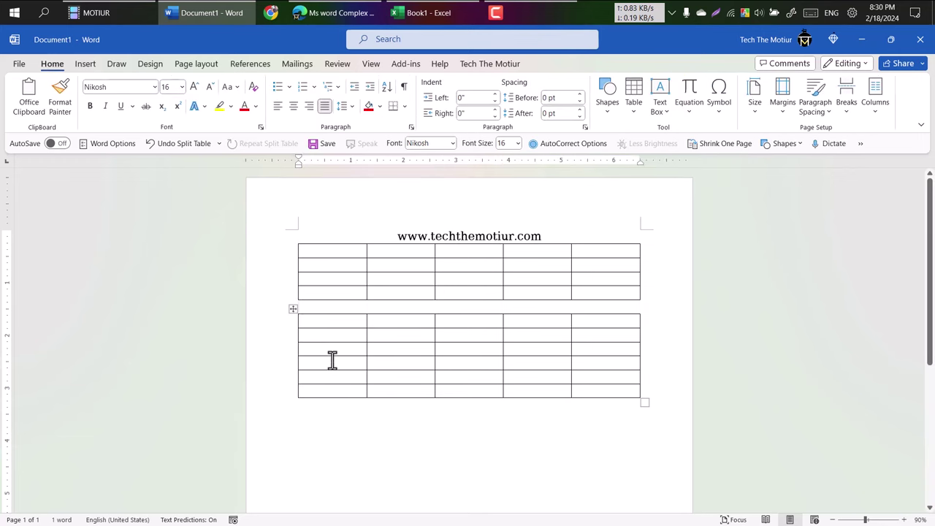
left_click(333, 360)
left_click(387, 95)
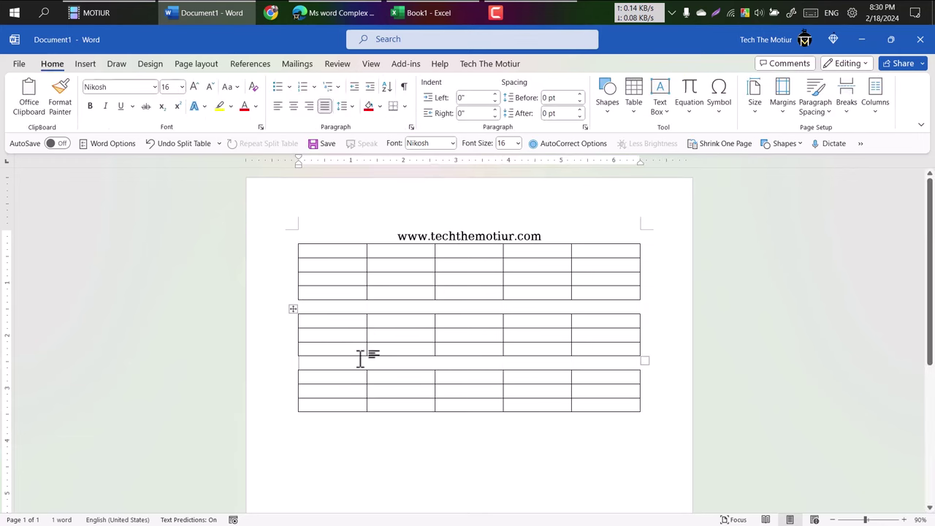
left_click(310, 382)
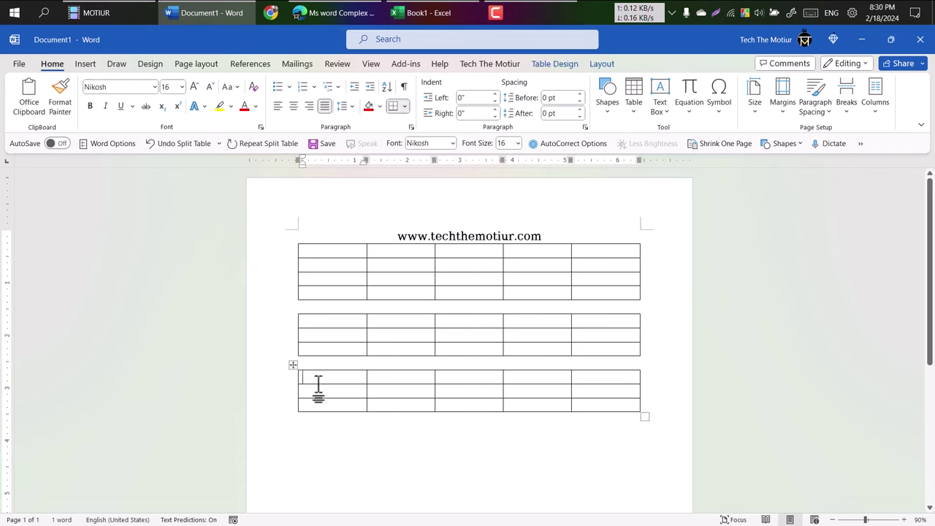
scroll(334, 358, "down", 1)
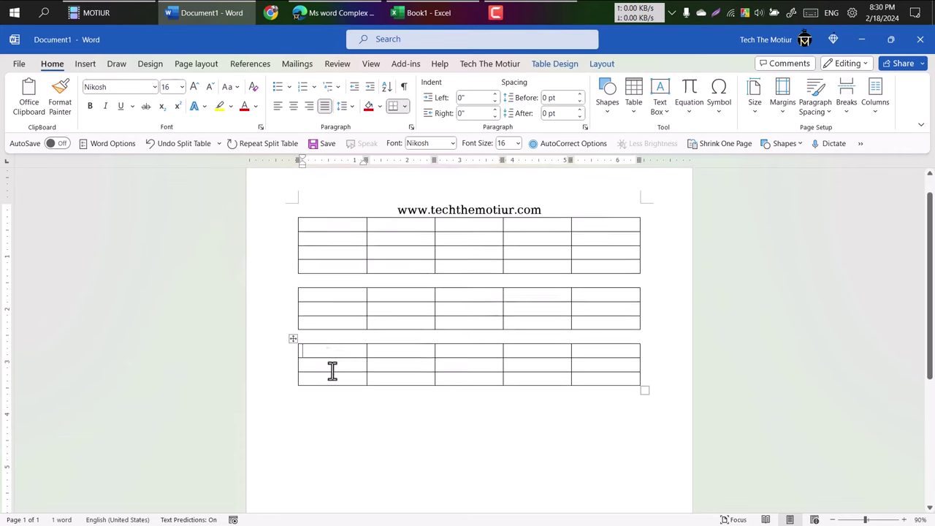
scroll(334, 378, "up", 1)
key("ctrl+z")
key("ctrl+z")
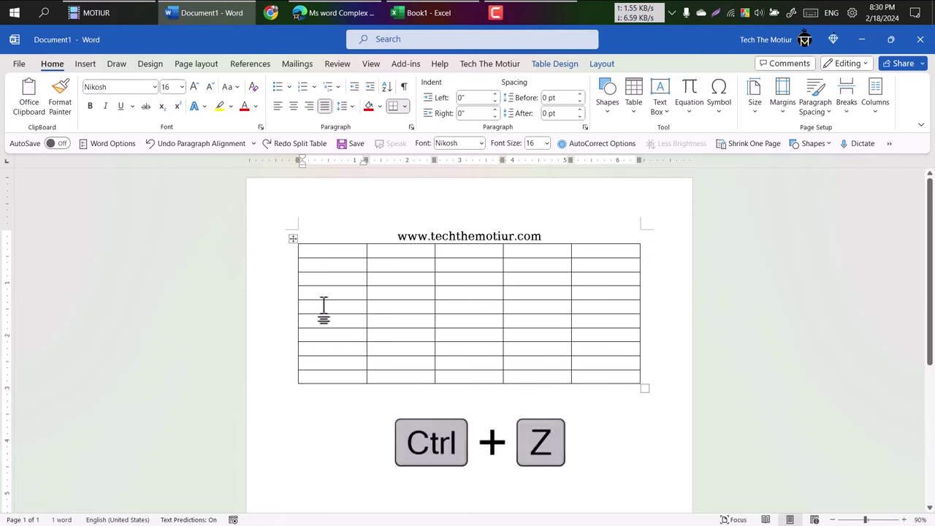
key("ctrl+shift+Return")
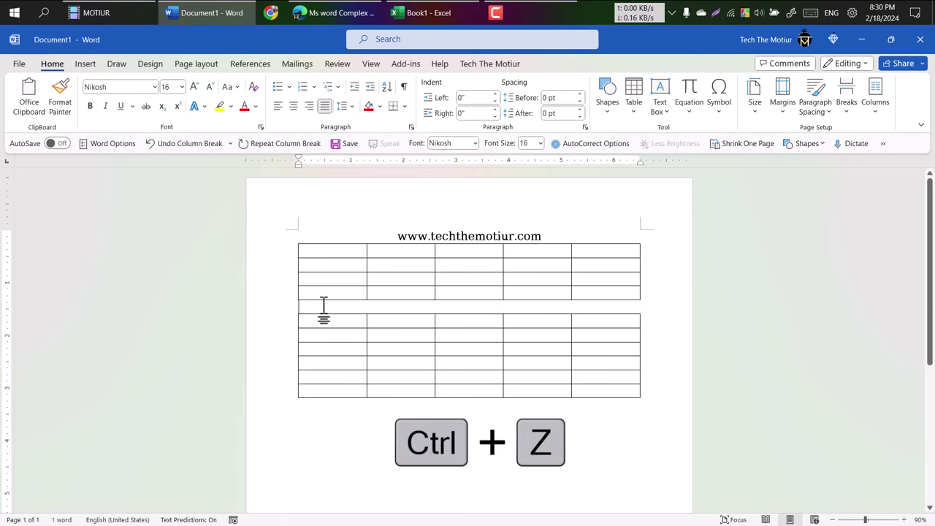
left_click(318, 326)
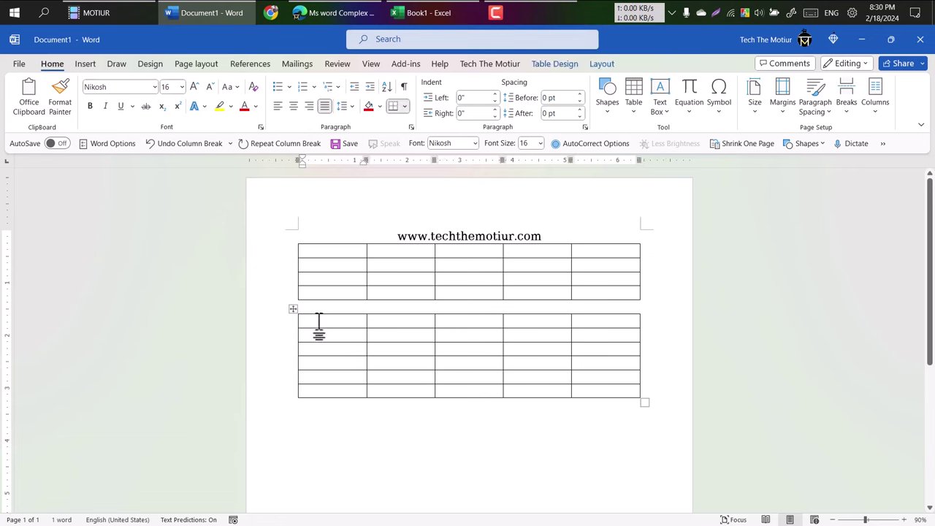
key("alt+shift+Down")
left_click(303, 324)
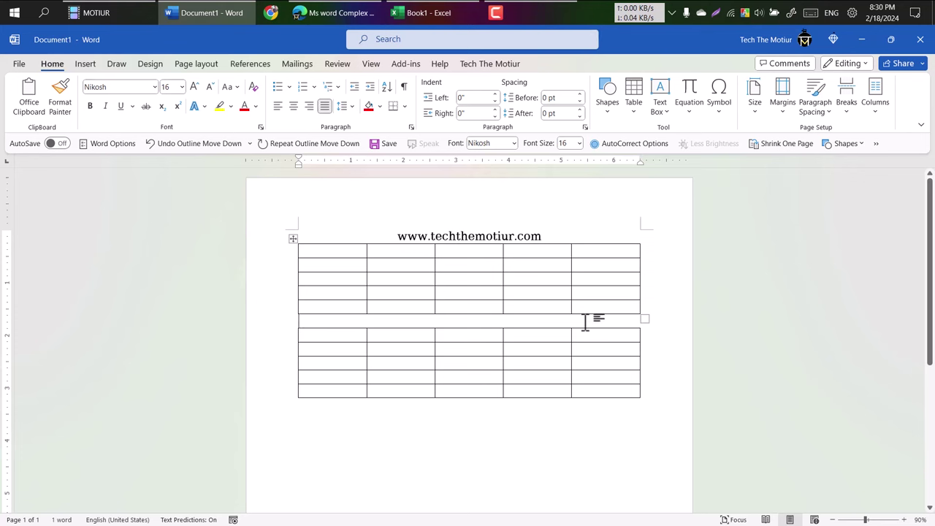
left_click(292, 326)
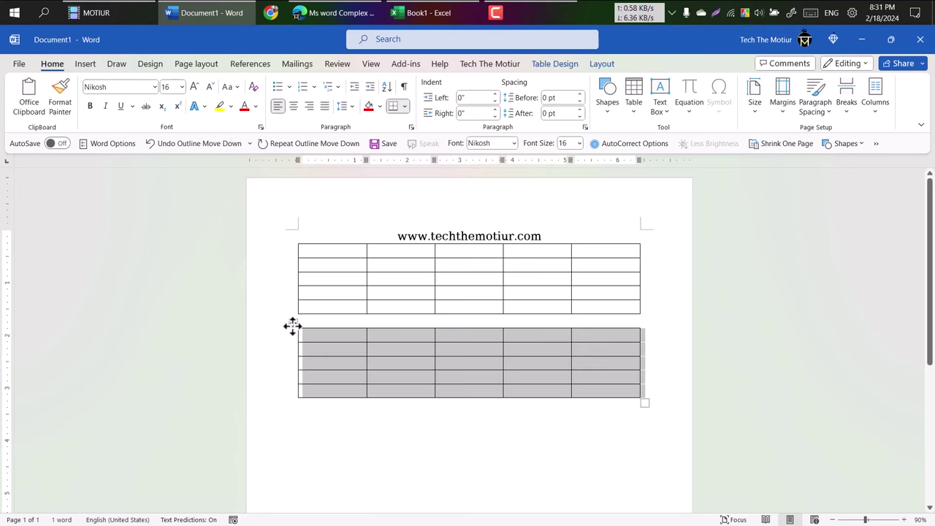
key("alt+shift+Up")
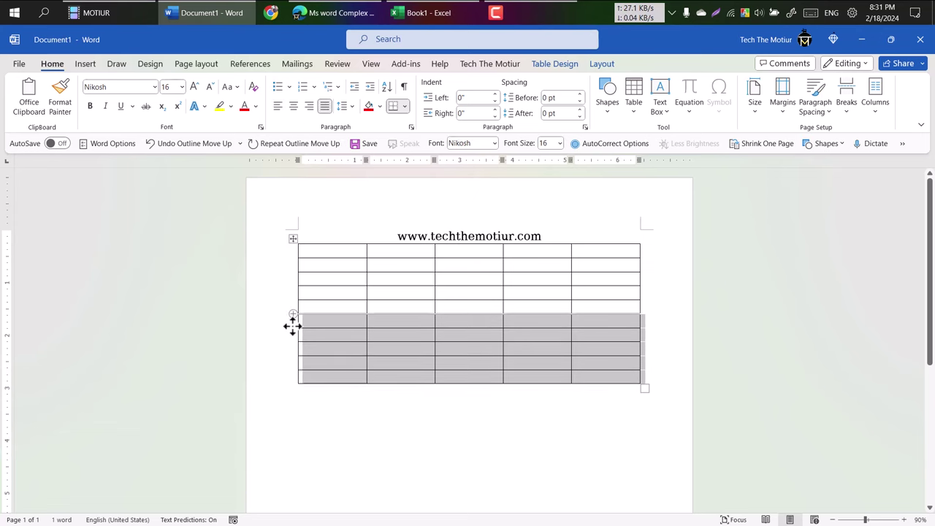
key("alt+shift+Down")
key("alt+shift+Down")
key("alt+shift+Up")
key("alt+shift+Up")
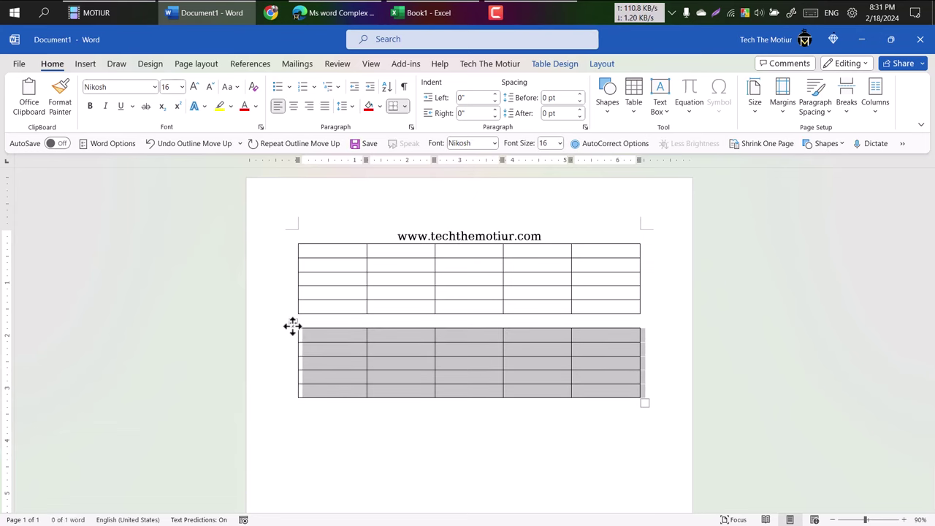
key("alt+shift+Up")
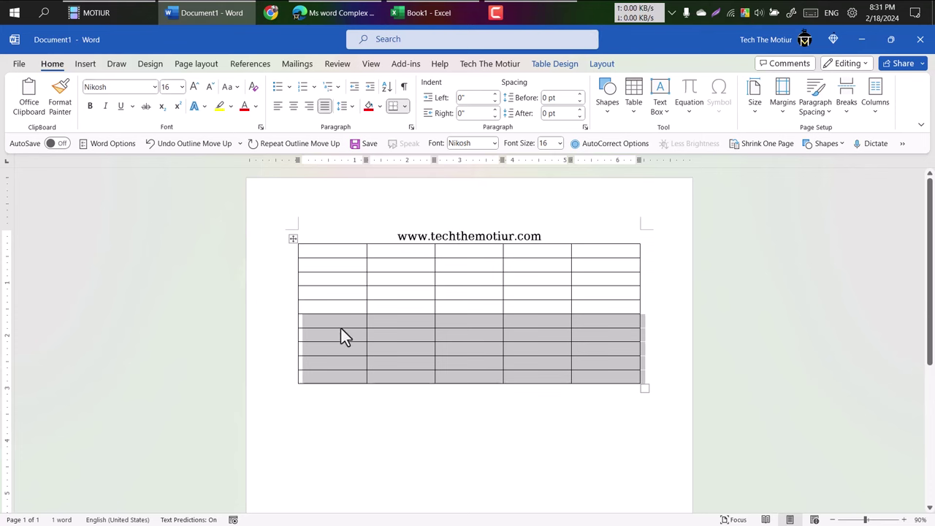
left_click(343, 307)
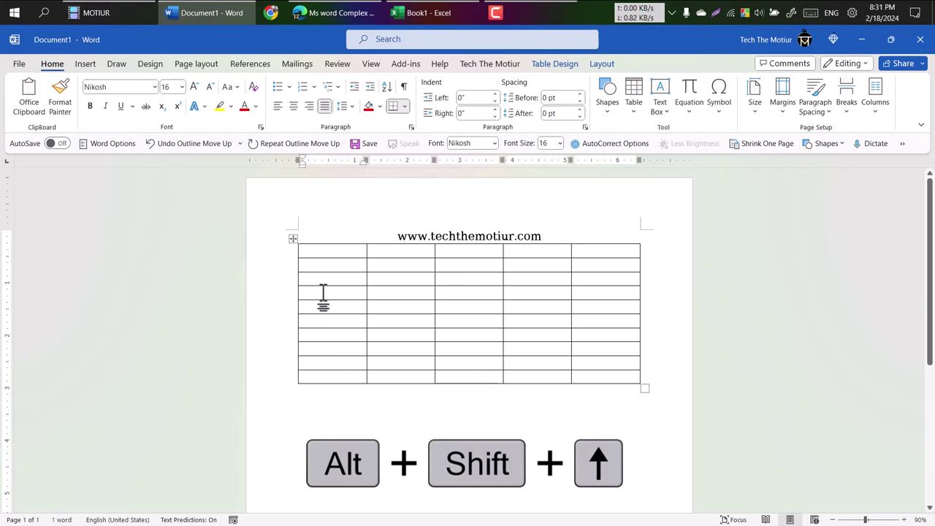
key("alt+shift+Down")
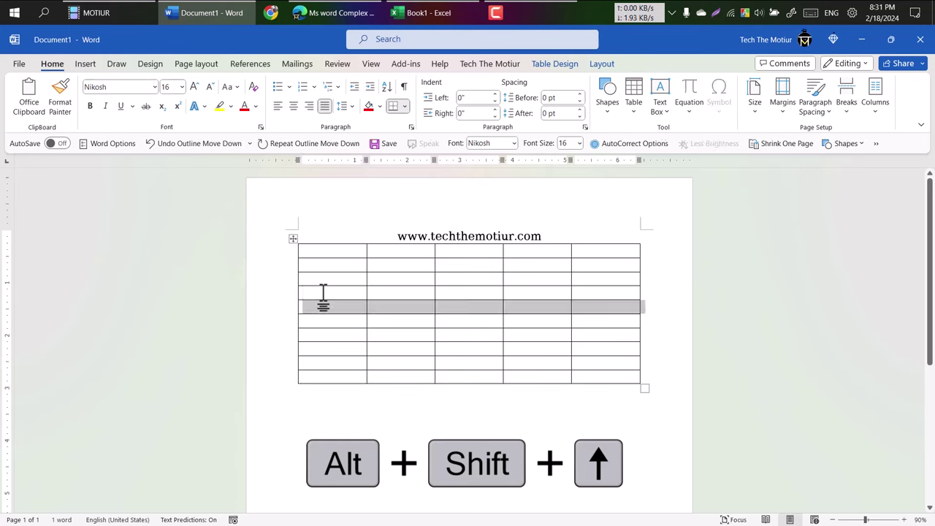
key("alt+shift+Down")
key("alt+shift+Down")
key("alt+shift+Down")
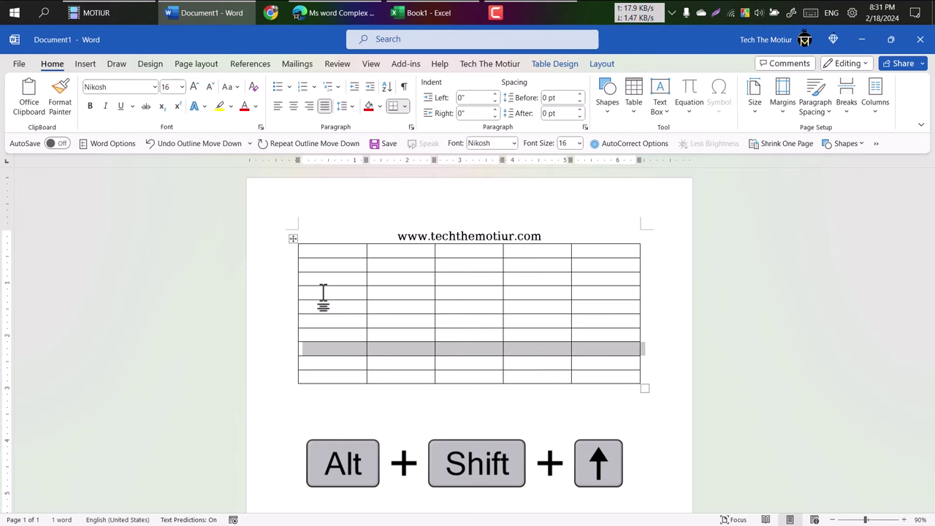
left_click(330, 356)
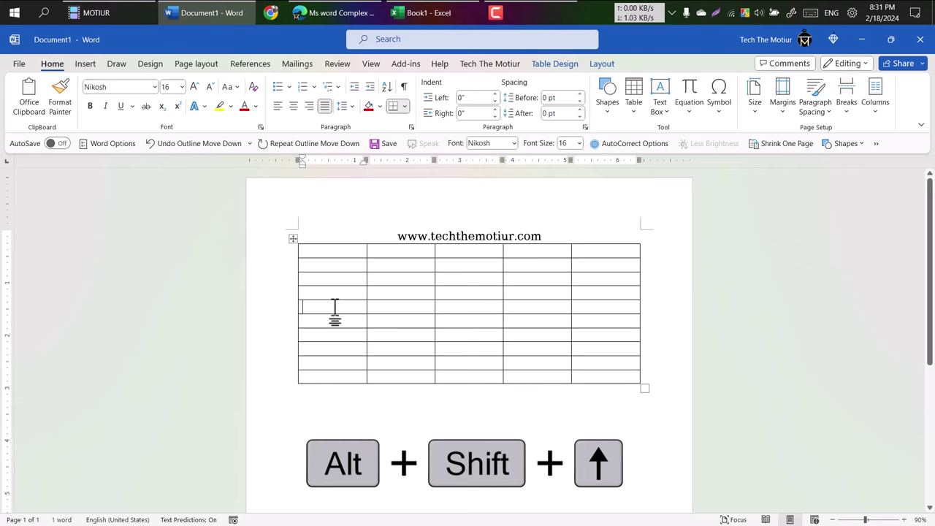
key("ctrl+shift+Return")
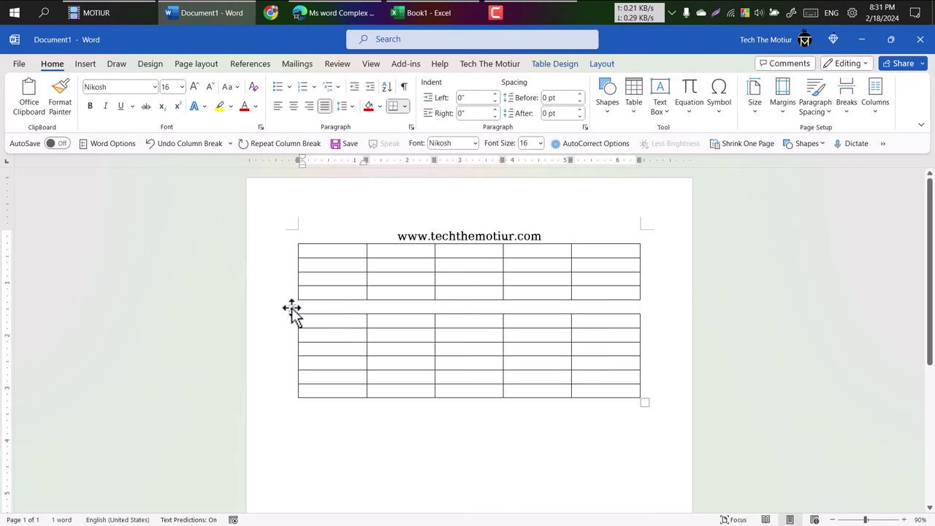
left_click(293, 309)
key("alt+shift+Up")
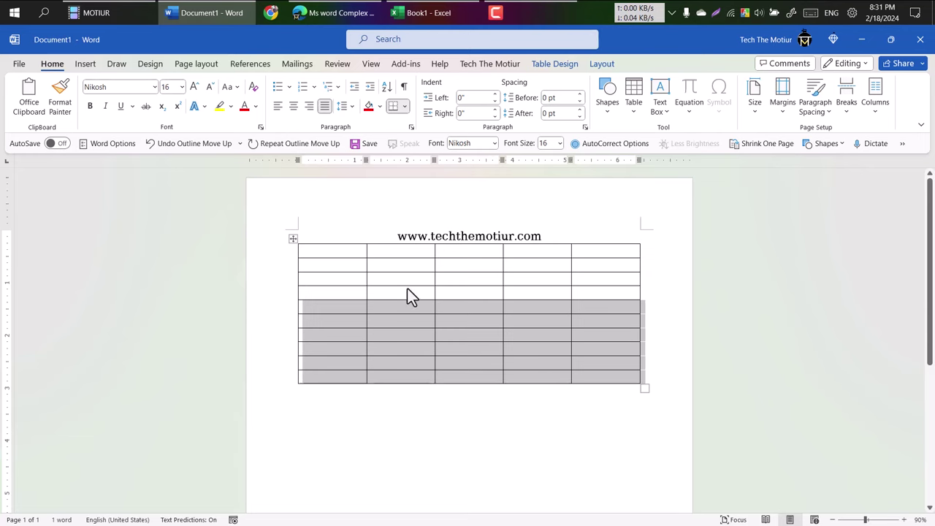
left_click(449, 267)
Step: Type 'section' in column 3's top cell and select the nine cells below it
left_click_drag(463, 285, 468, 372)
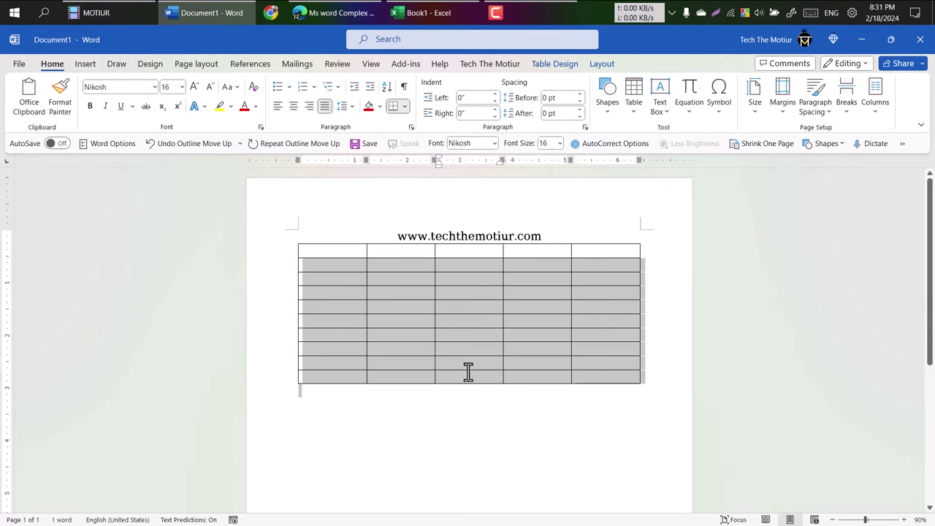
type("section")
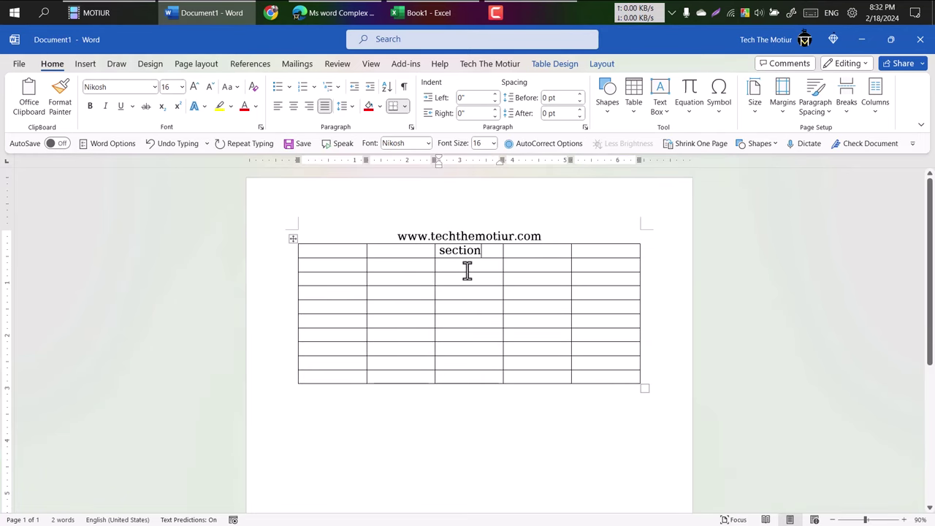
left_click_drag(466, 265, 480, 372)
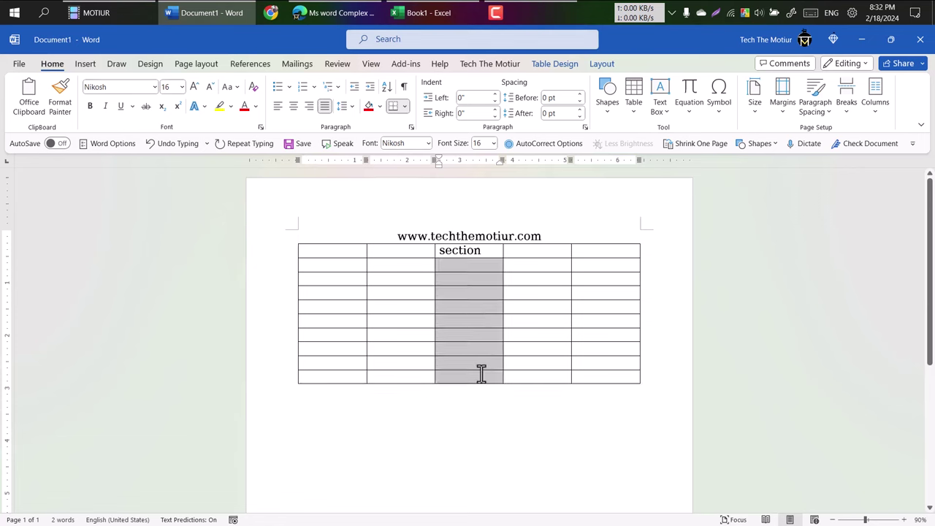
left_click(600, 66)
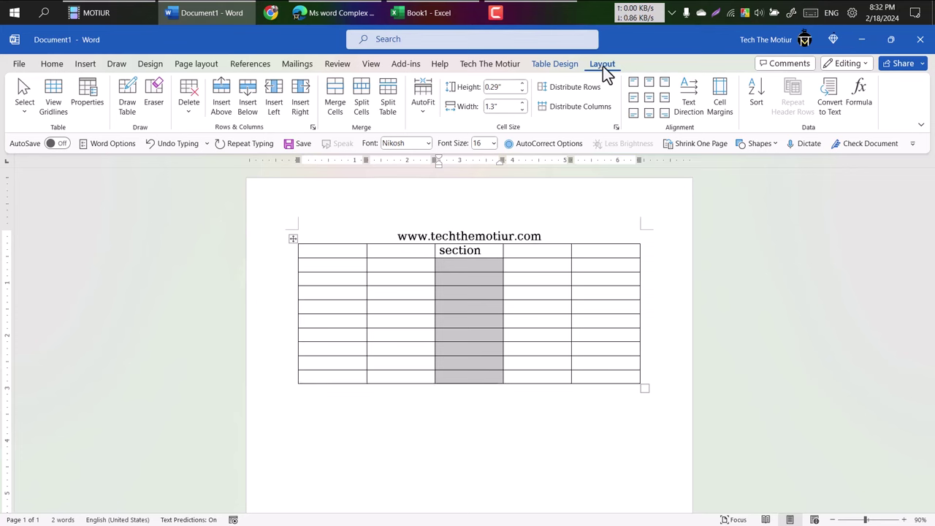
Step: Try splitting the selected cells into 2 columns, then undo it
left_click(363, 107)
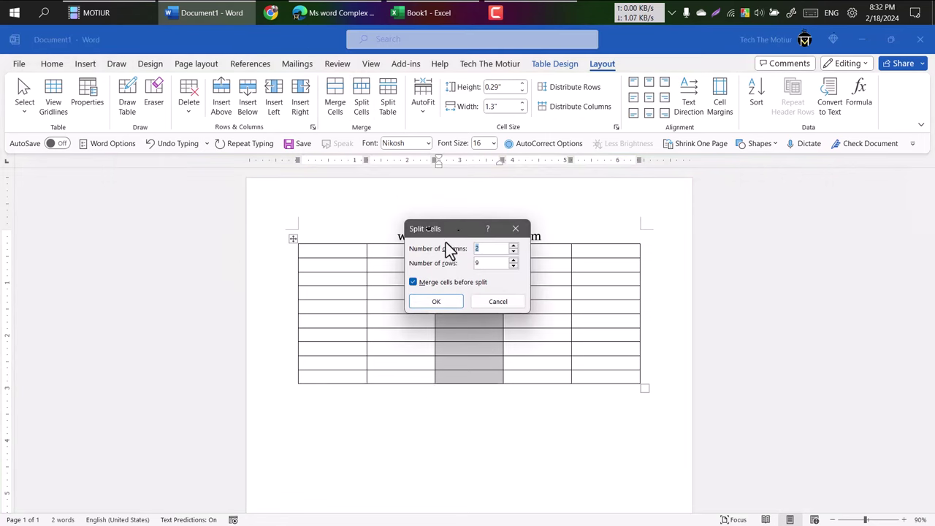
left_click_drag(413, 231, 653, 220)
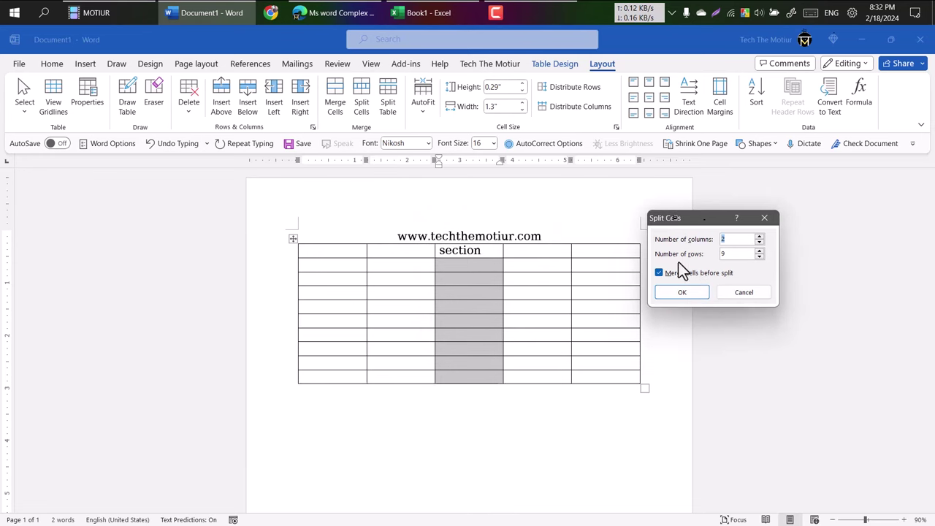
key("BackSpace")
type("2")
left_click(681, 293)
key("ctrl+z")
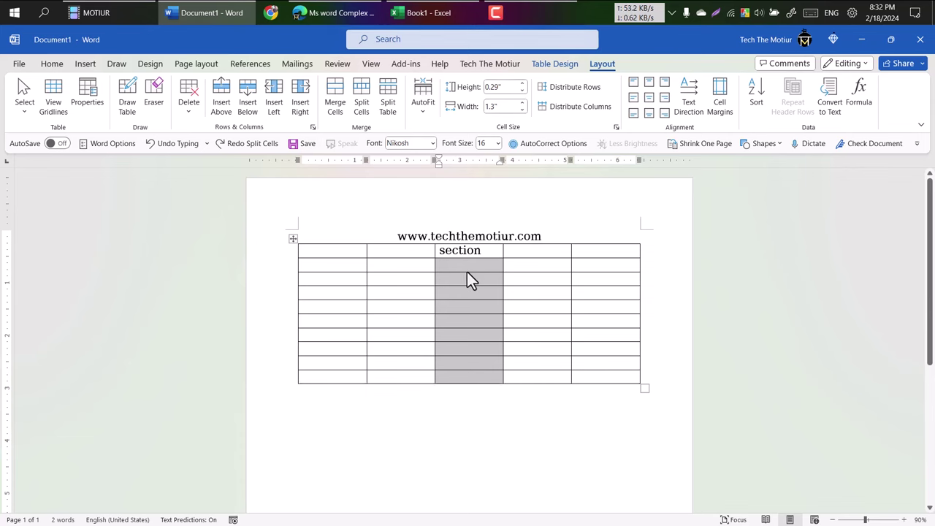
Step: Split the selected cells into 3 columns and 9 rows
left_click(361, 103)
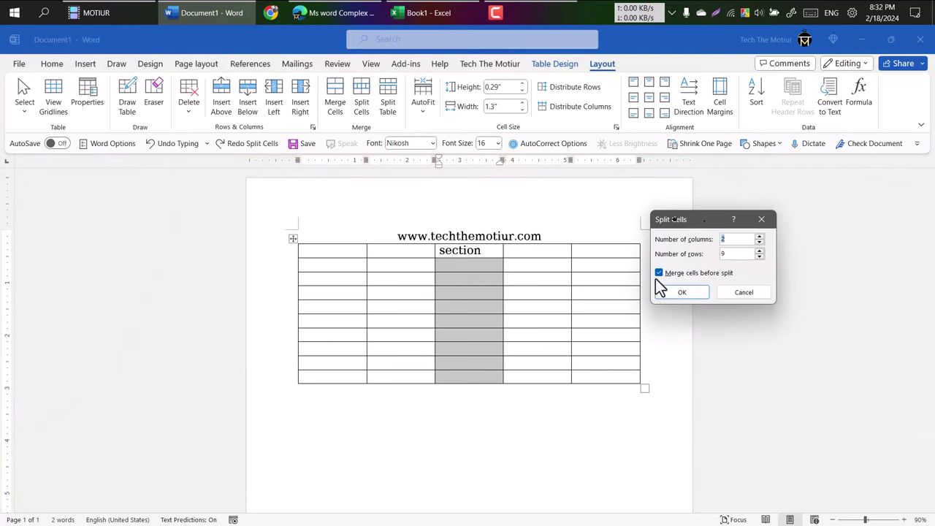
left_click(730, 240)
type("3")
left_click(683, 294)
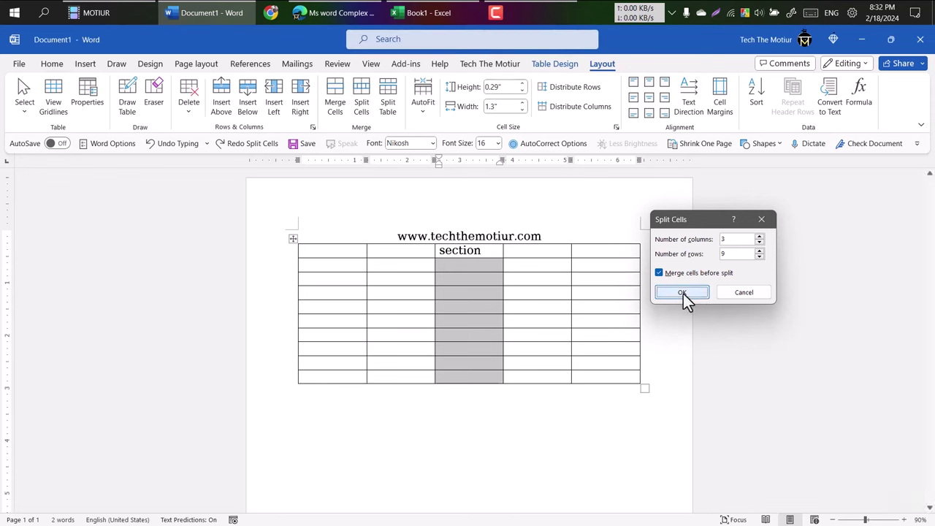
left_click(451, 269)
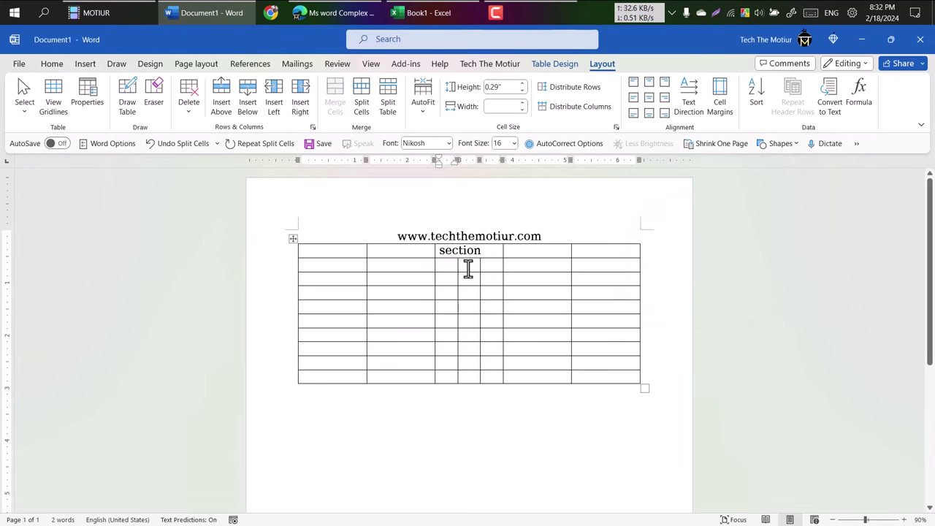
Step: Label the three sub-columns under section a, b and c
left_click(486, 269)
left_click(444, 267)
type("a")
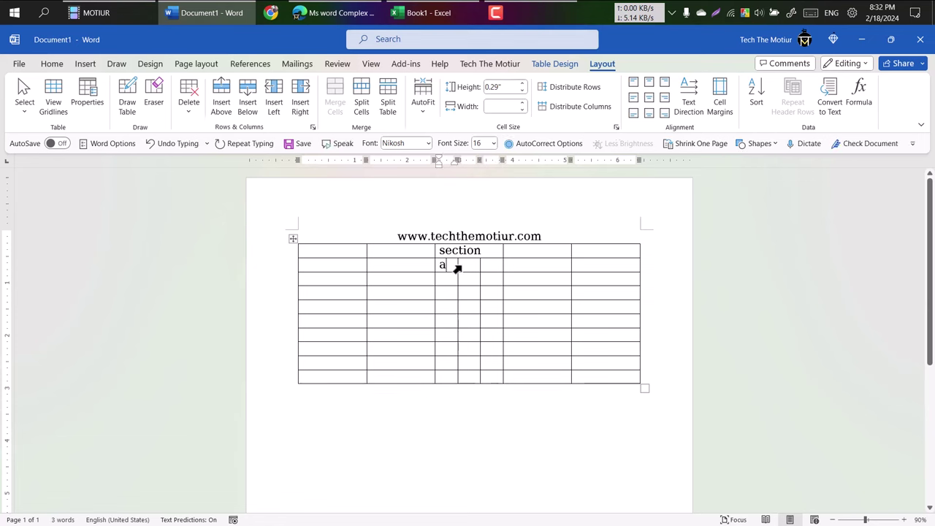
left_click_drag(455, 267, 467, 274)
type("b")
left_click(487, 268)
type("c")
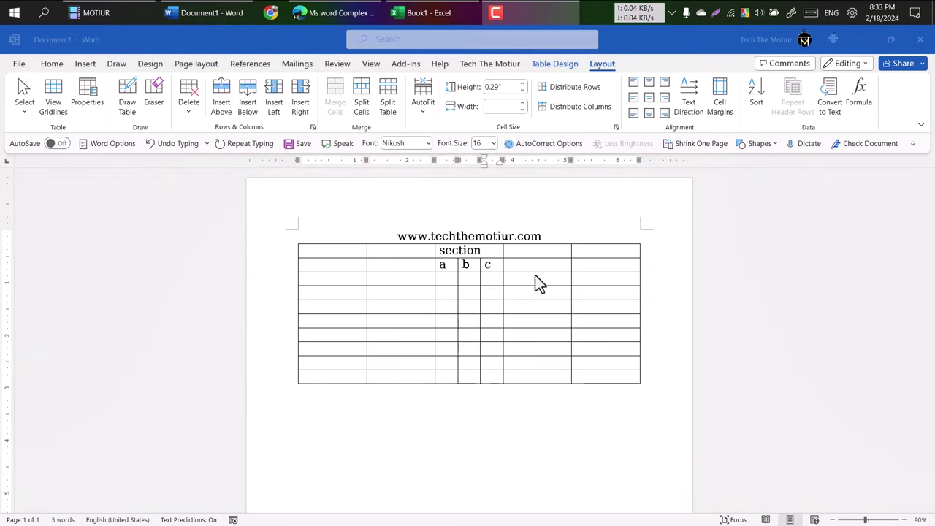
Step: Merge the fourth column's lower cells and five second-column cells into tall cells
left_click(537, 283)
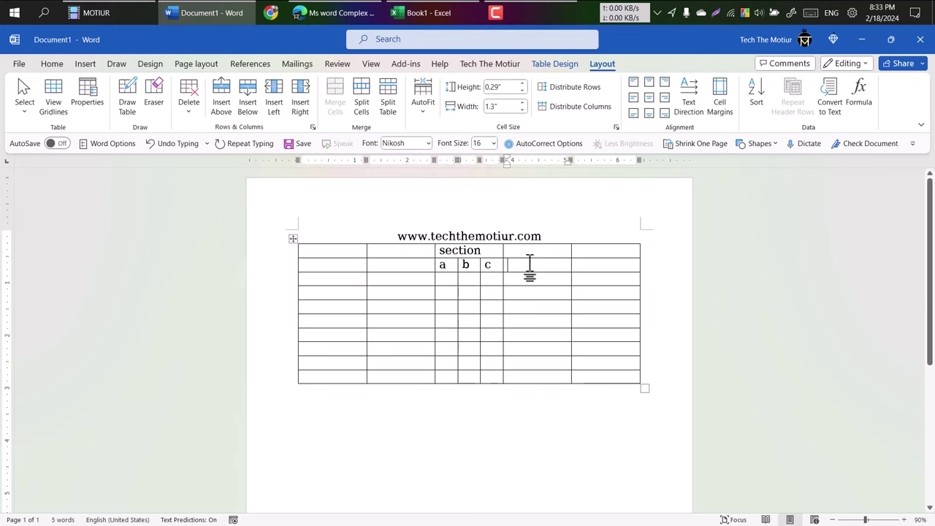
left_click_drag(532, 274, 536, 377)
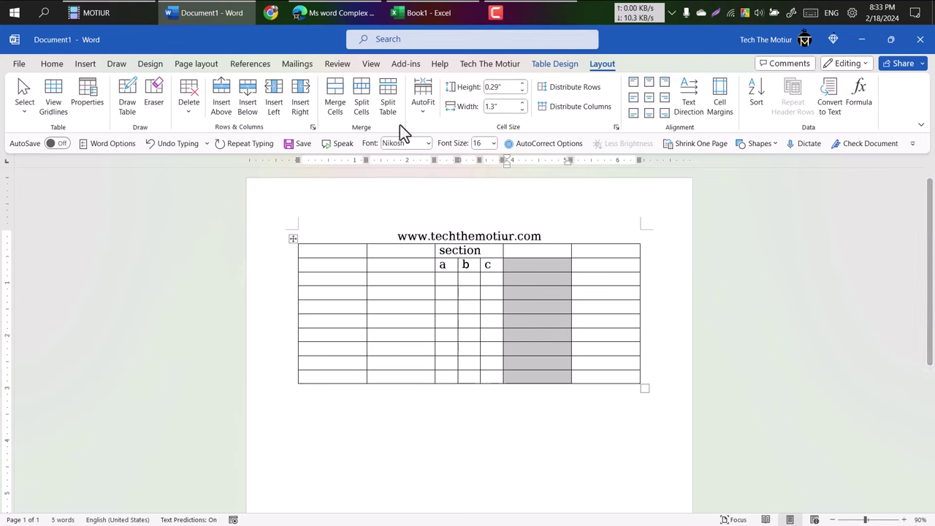
left_click(341, 106)
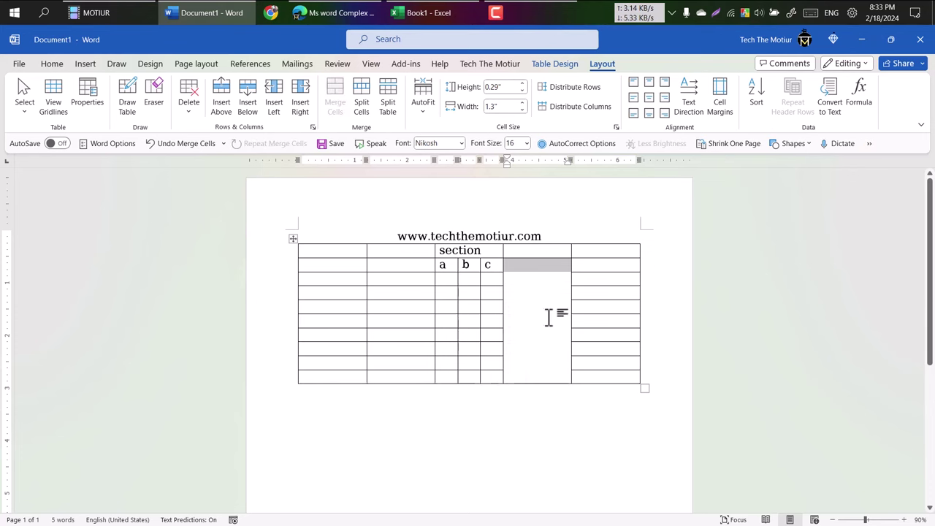
left_click(523, 301)
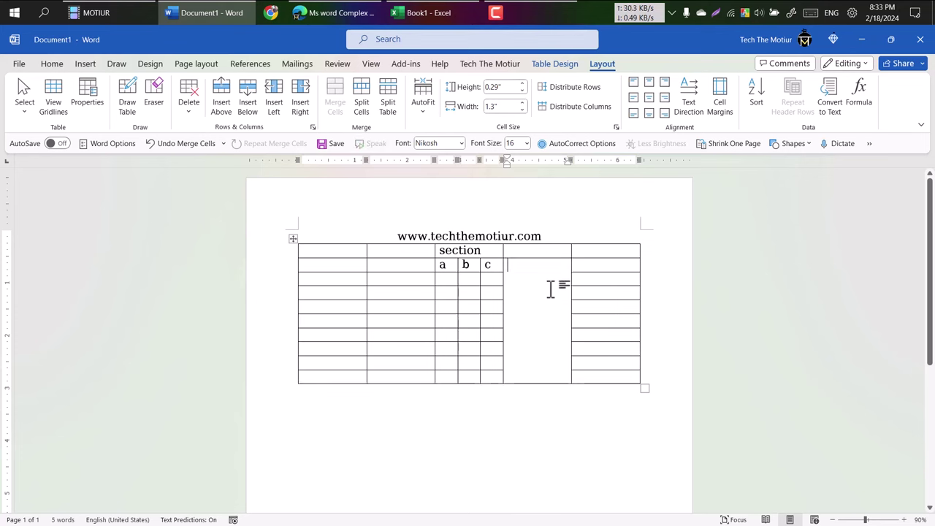
left_click_drag(392, 294, 394, 349)
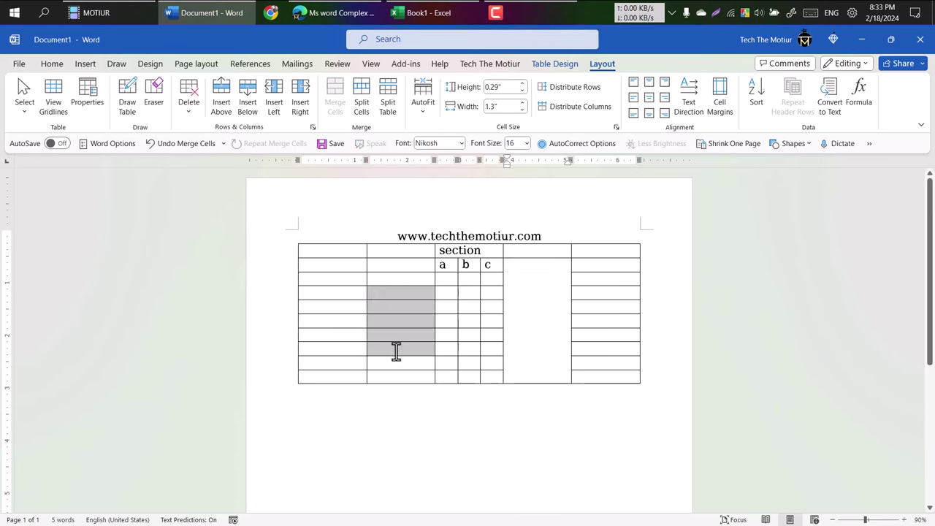
left_click(338, 98)
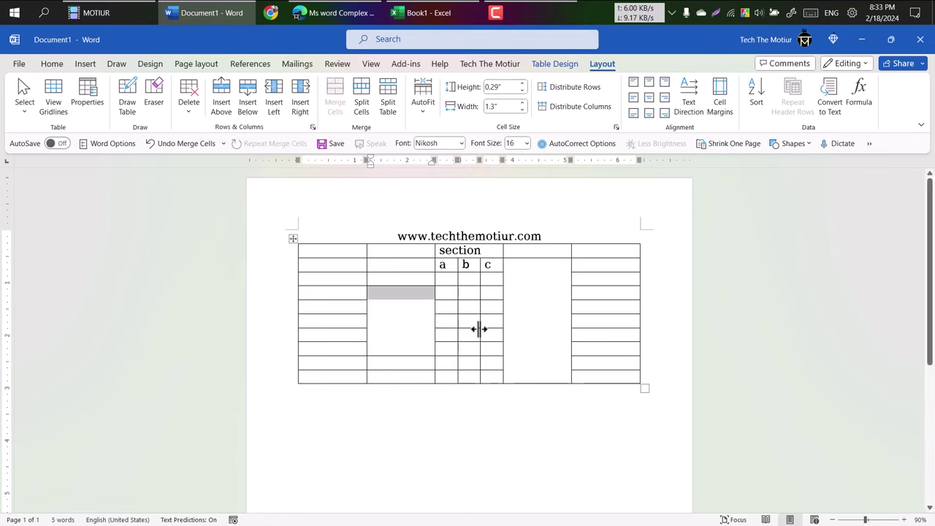
key("Left")
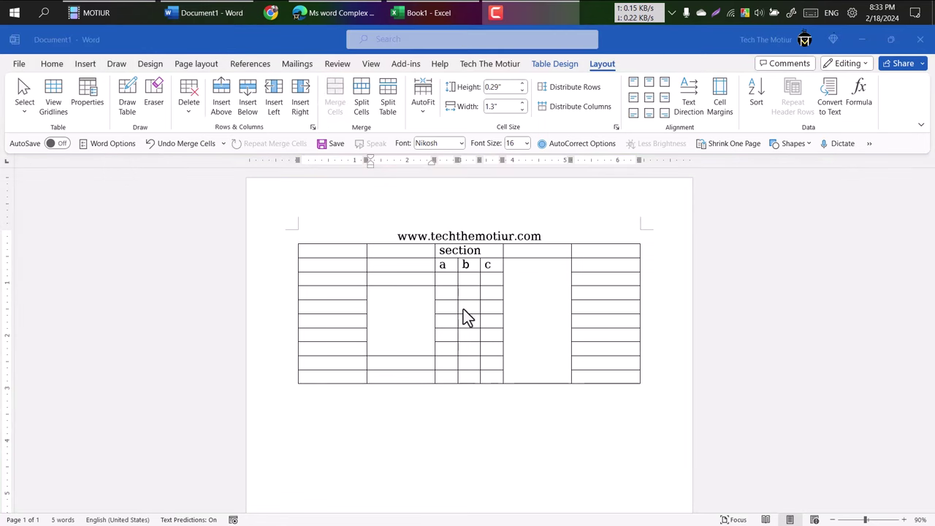
scroll(464, 309, "down", 1)
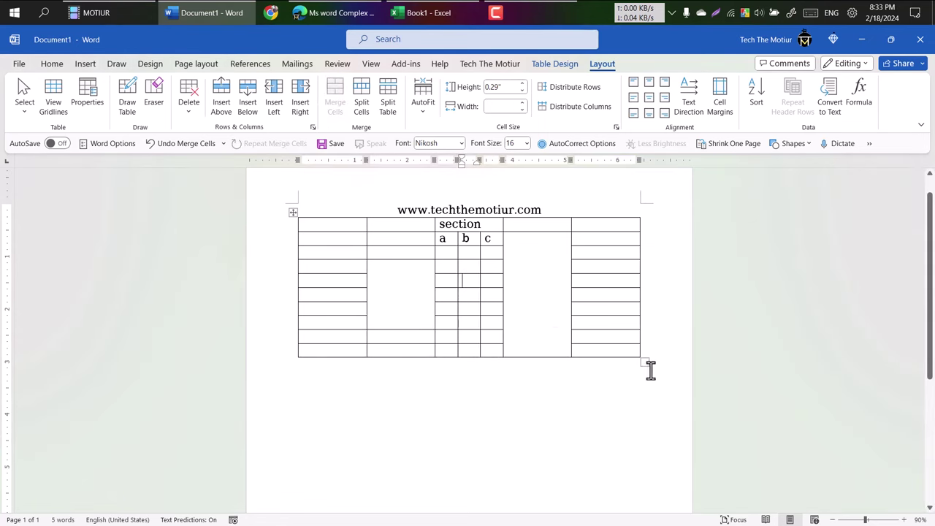
Step: Shrink the table by dragging its bottom-right corner inward, then go to the File backstage
left_click_drag(642, 362, 534, 418)
scroll(449, 367, "down", 2)
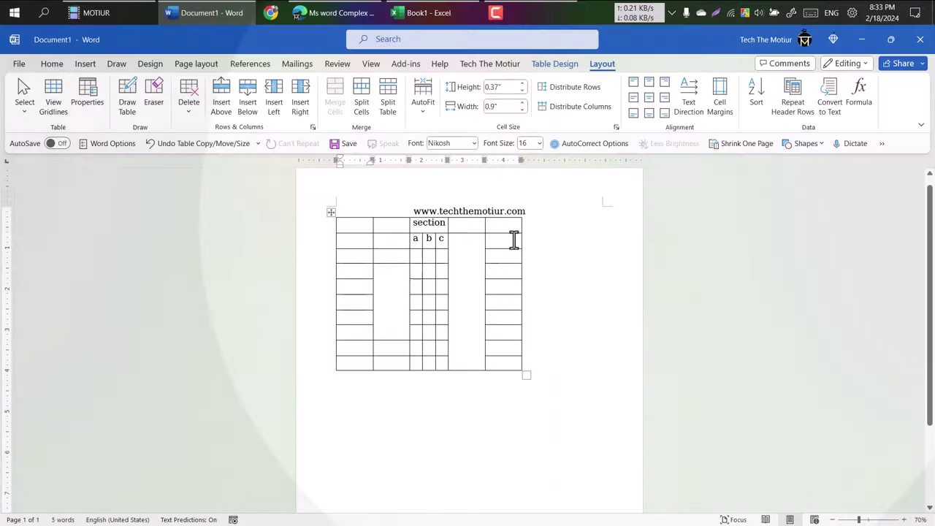
scroll(444, 309, "up", 1)
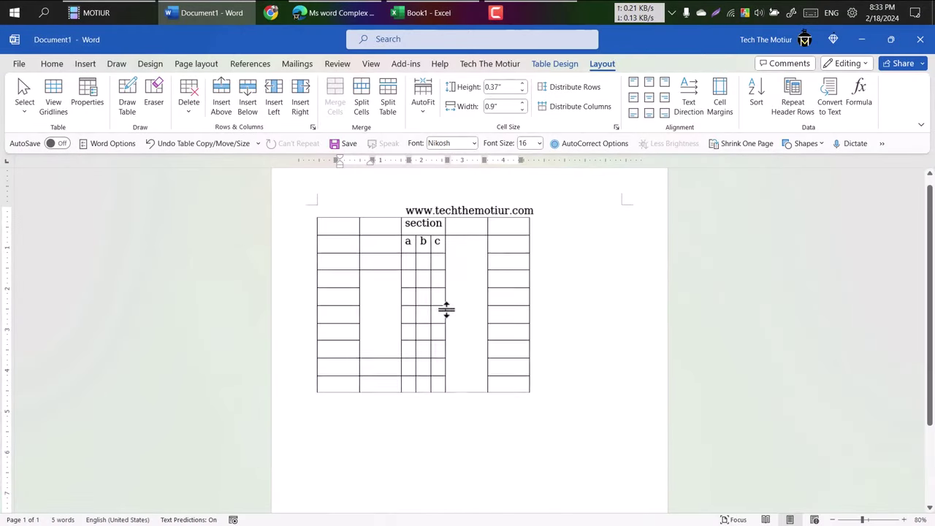
left_click(421, 110)
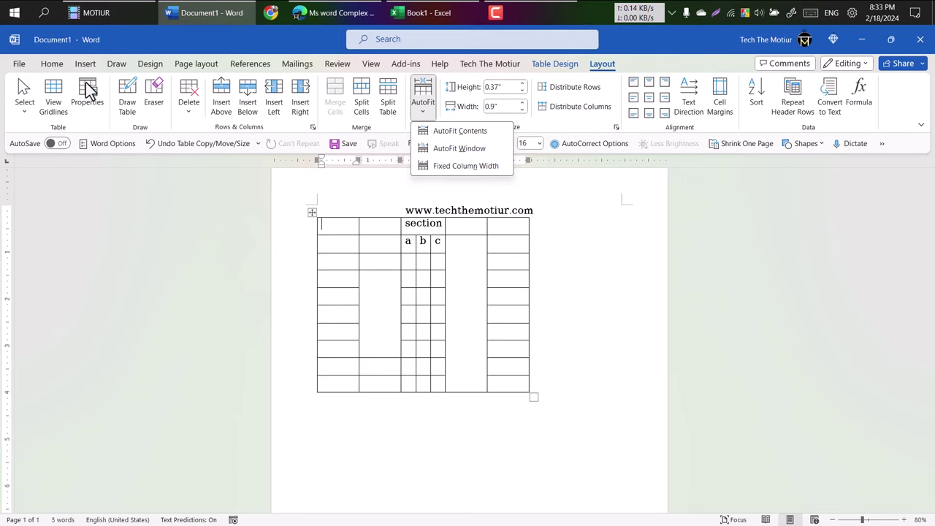
left_click(28, 64)
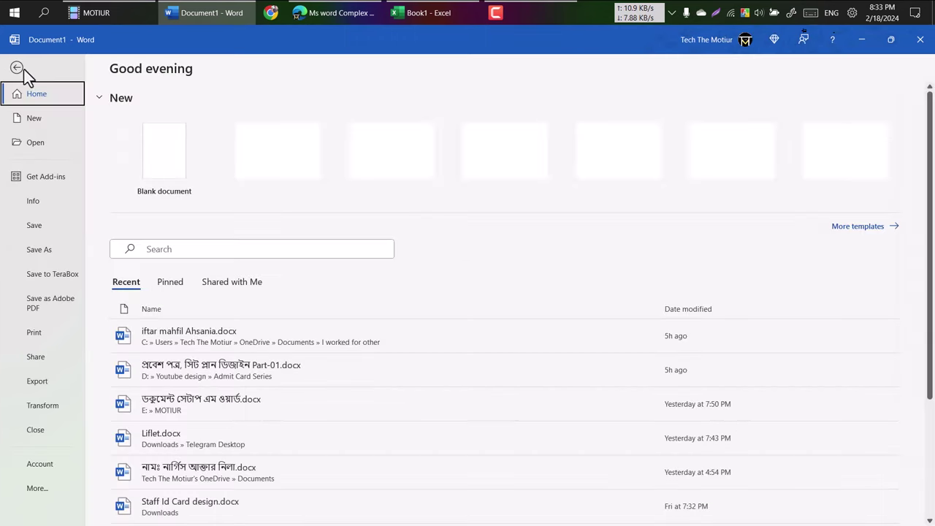
Step: Back in the document, AutoFit the table to the window width and adjust the last column's border
left_click(9, 68)
left_click(369, 411)
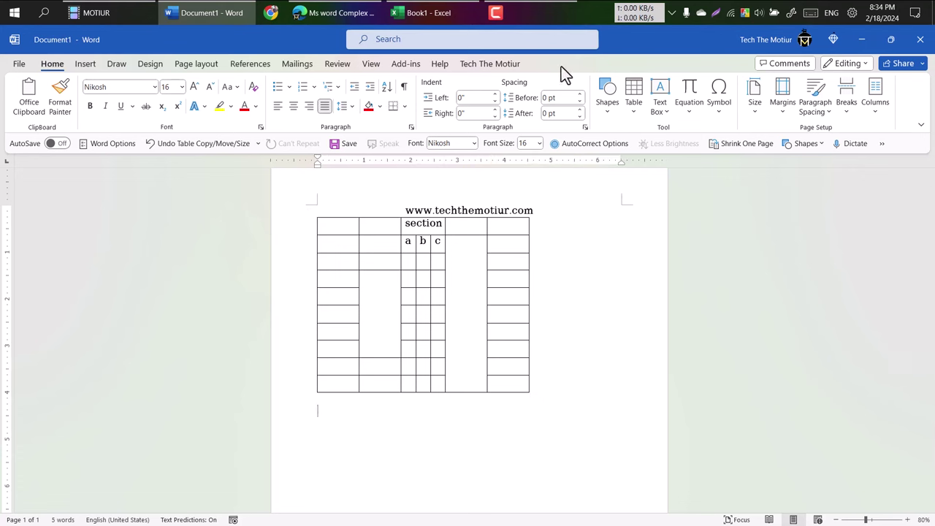
left_click(371, 244)
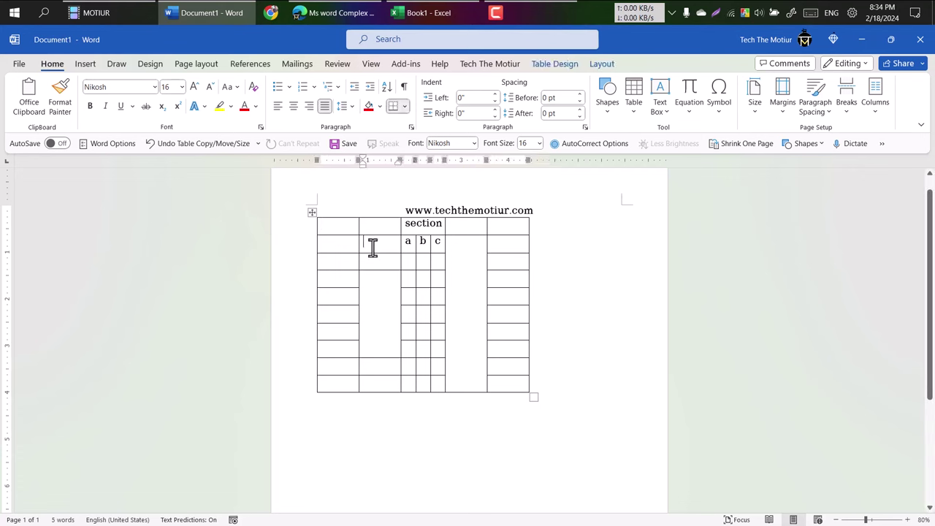
left_click(556, 64)
left_click(605, 64)
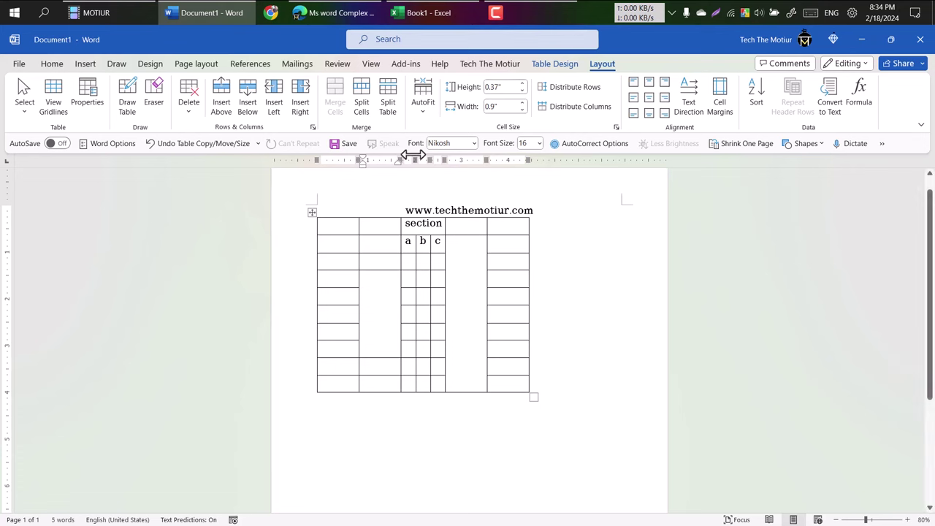
left_click(424, 106)
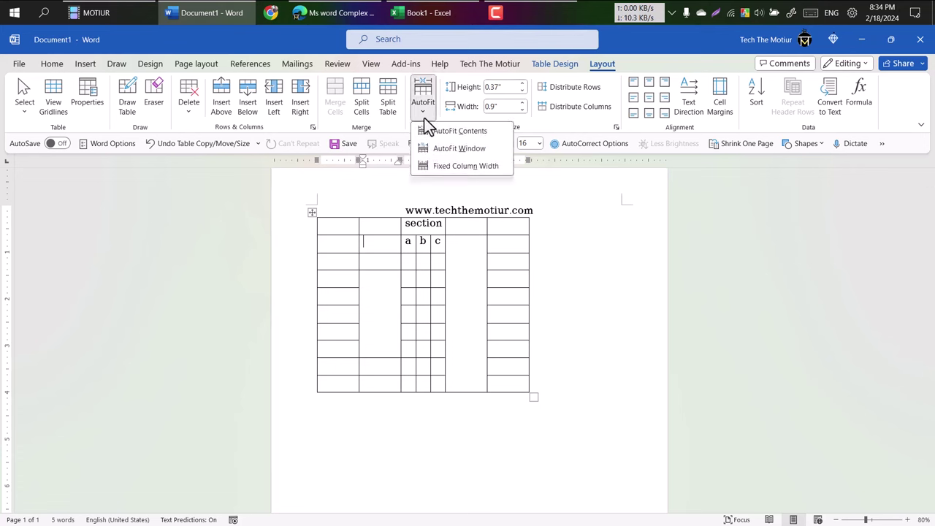
left_click(461, 152)
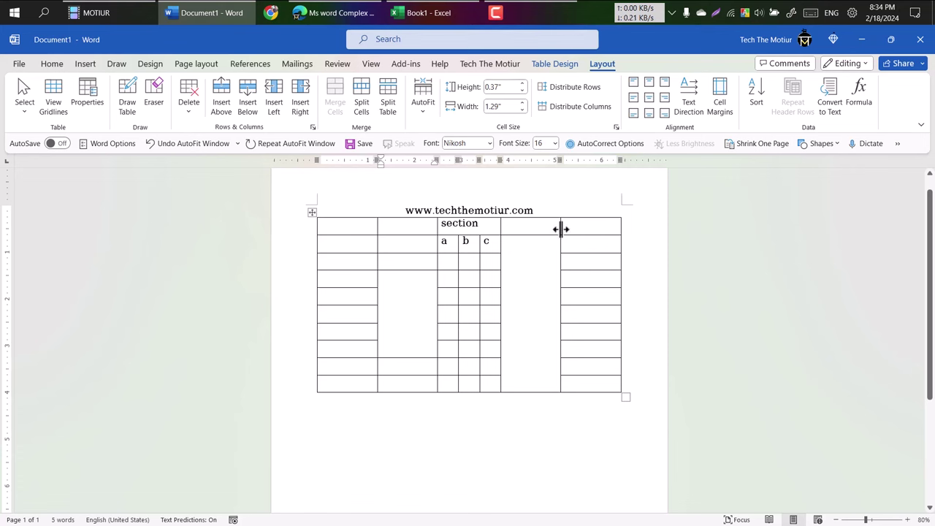
left_click_drag(561, 229, 533, 229)
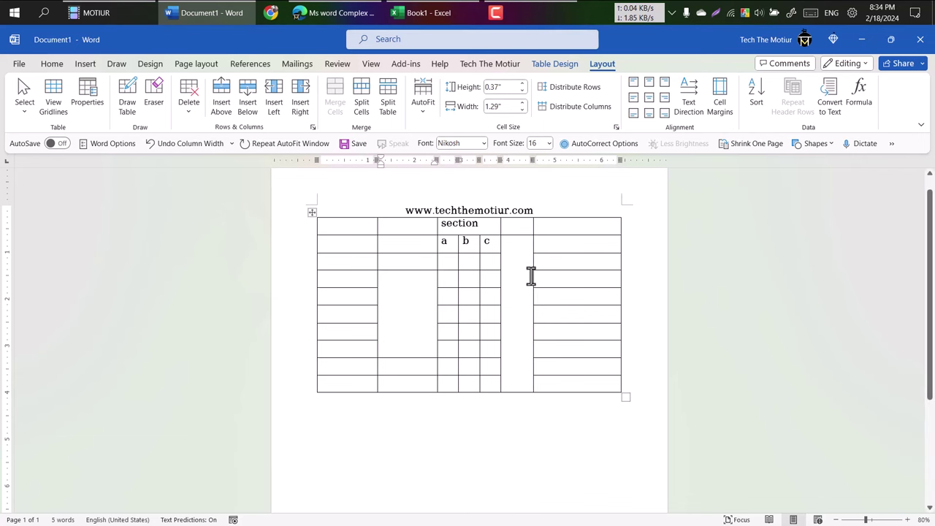
left_click_drag(533, 263, 552, 279)
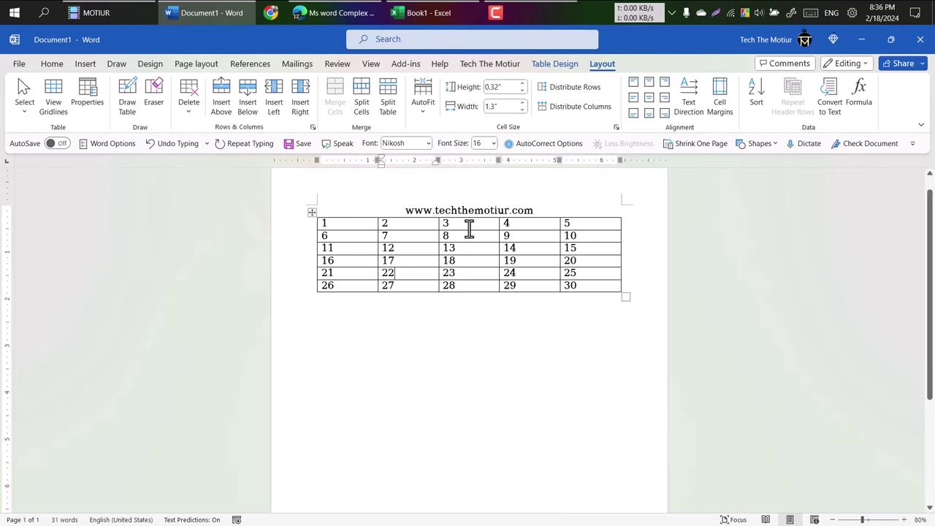
Step: AutoFit the 1–30 number table to its contents, shrinking columns to about 0.42", and select it
left_click(468, 225)
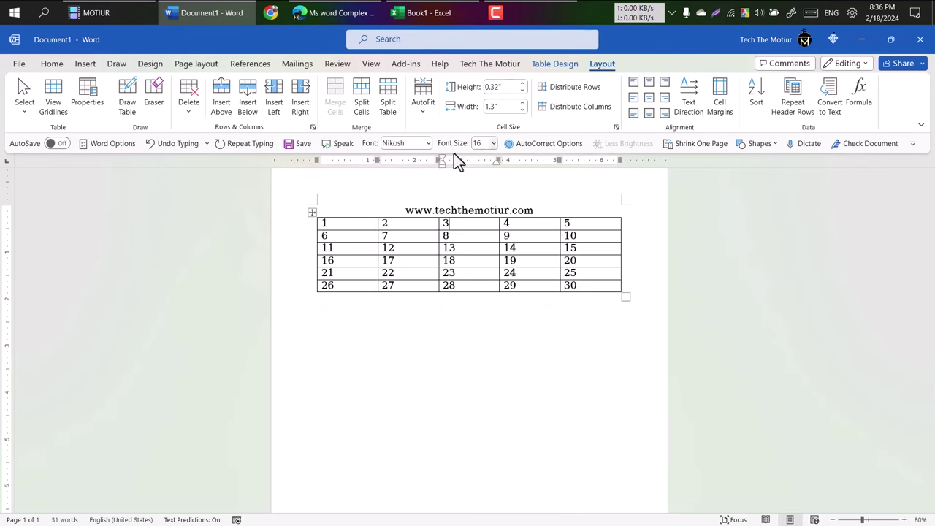
left_click_drag(351, 224, 349, 273)
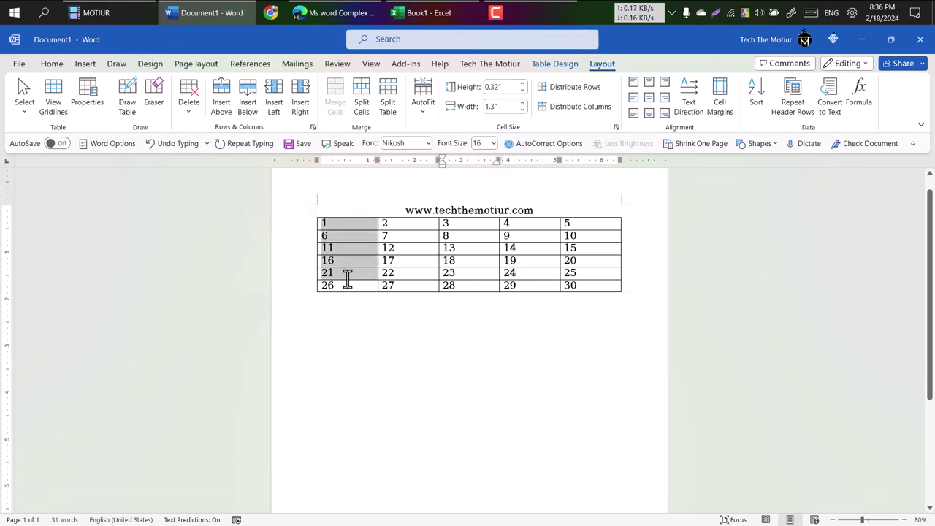
left_click(364, 223)
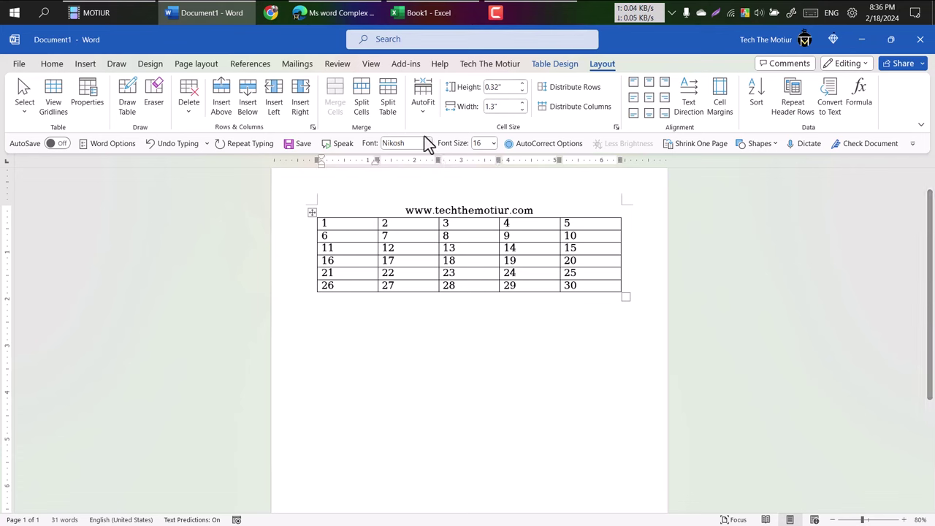
left_click(430, 112)
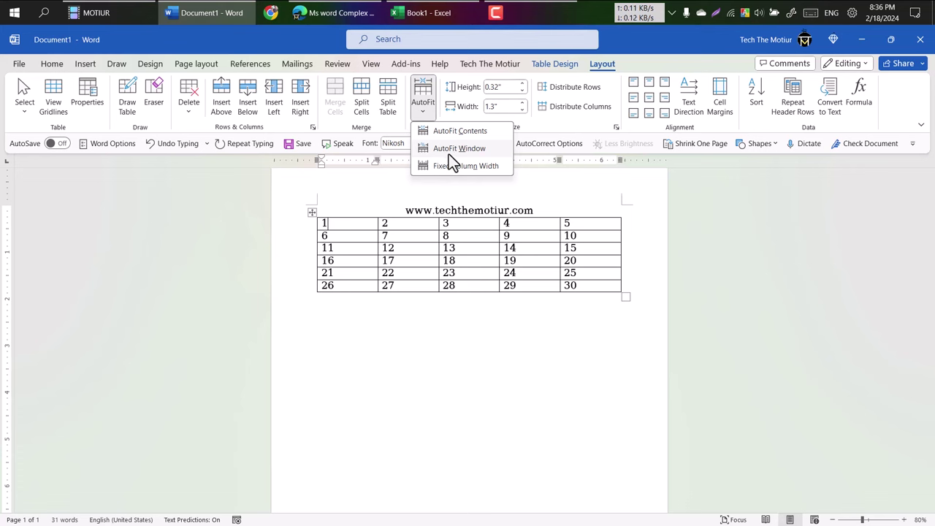
left_click(457, 132)
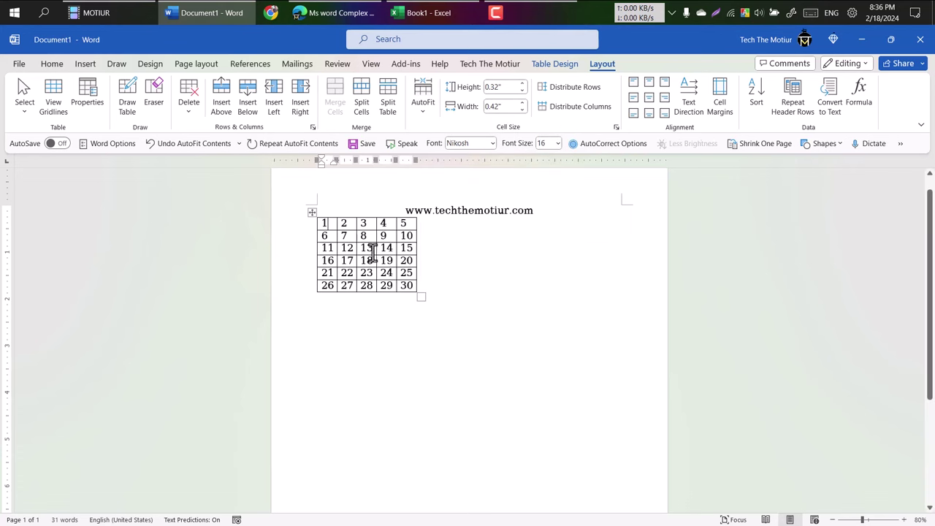
left_click(312, 212)
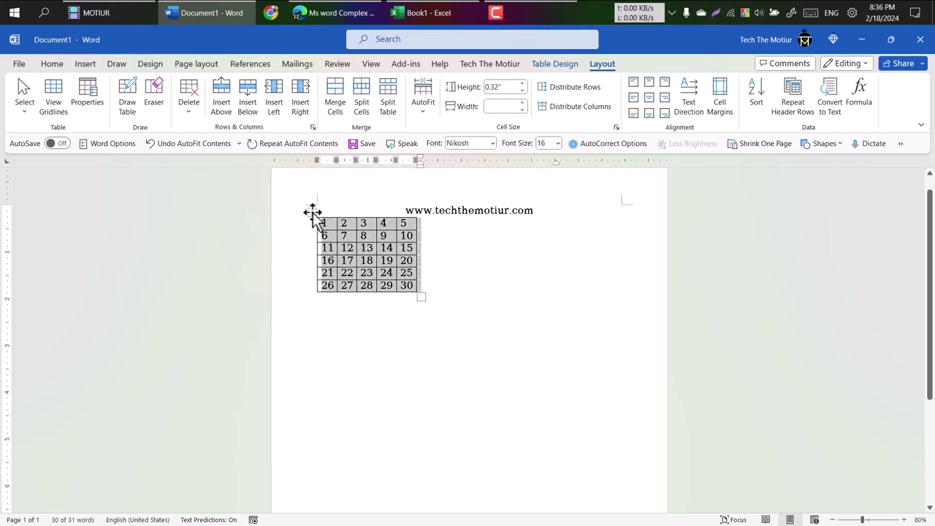
Step: Centre the number table on the page through Table Properties
right_click(312, 212)
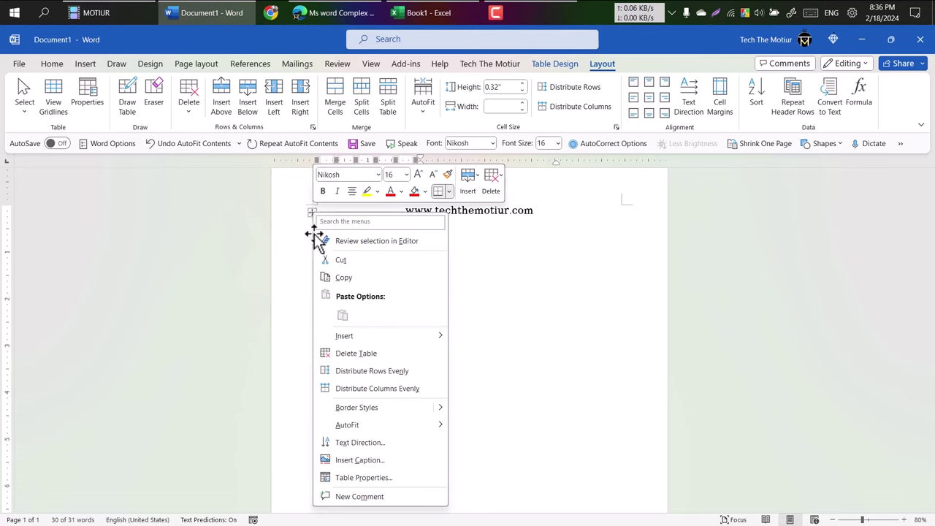
left_click(328, 476)
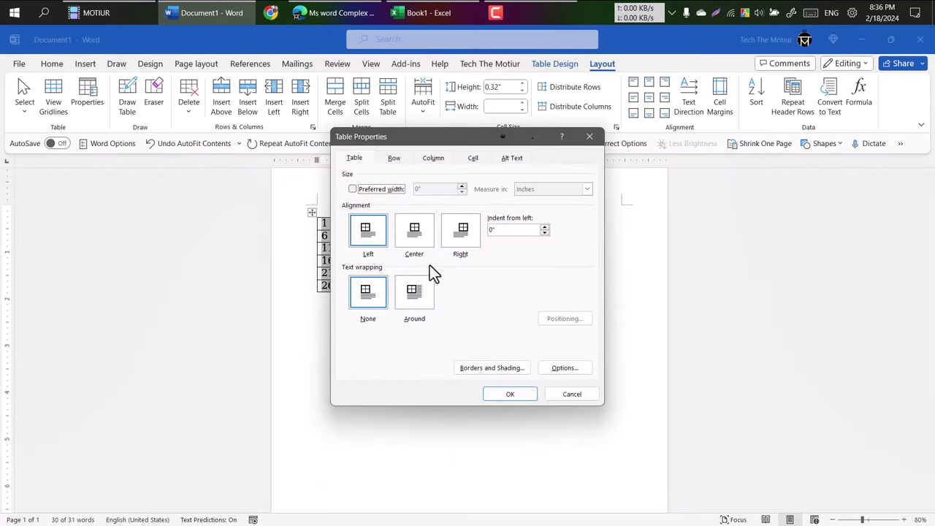
left_click(414, 232)
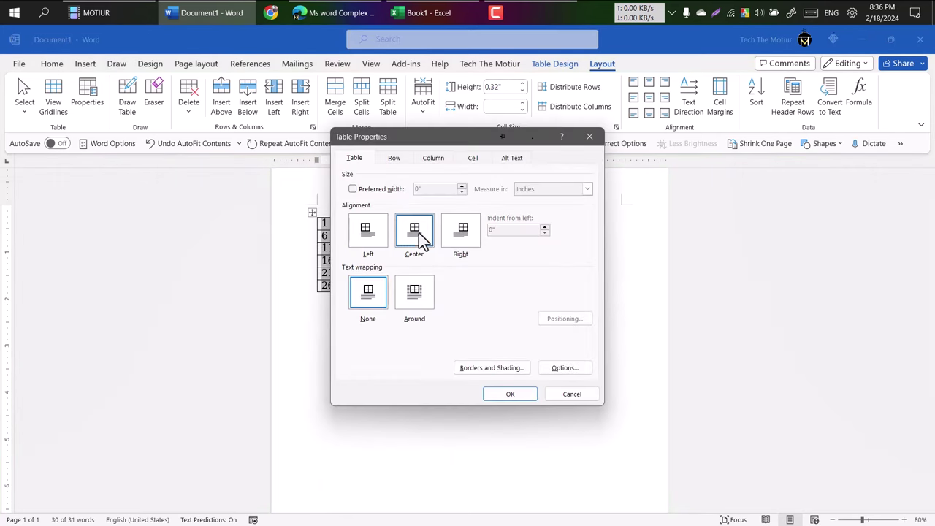
left_click(509, 394)
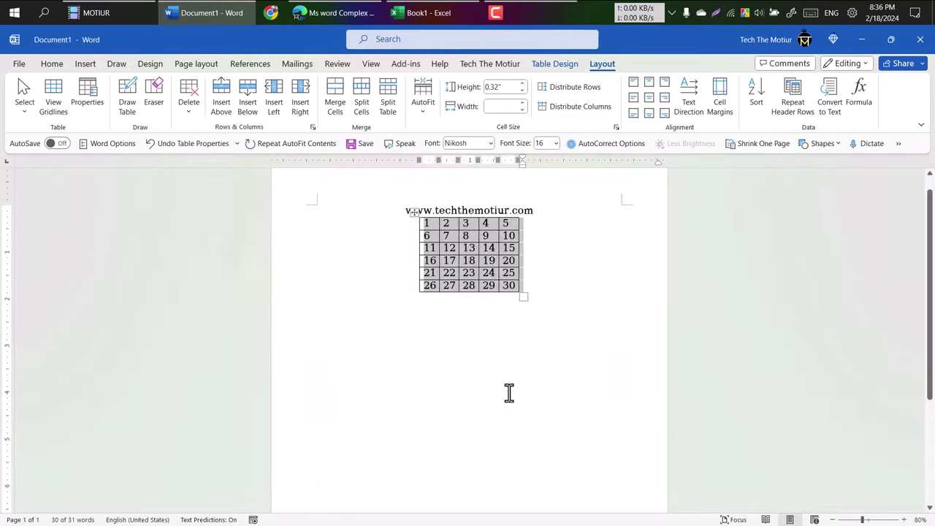
Step: Set the table's text wrapping to Around, keeping centre alignment
right_click(486, 258)
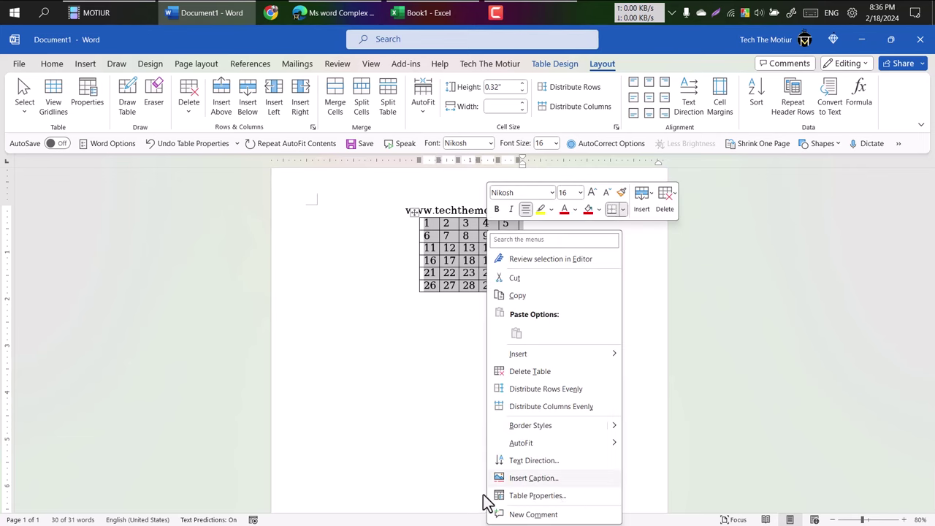
key("Escape")
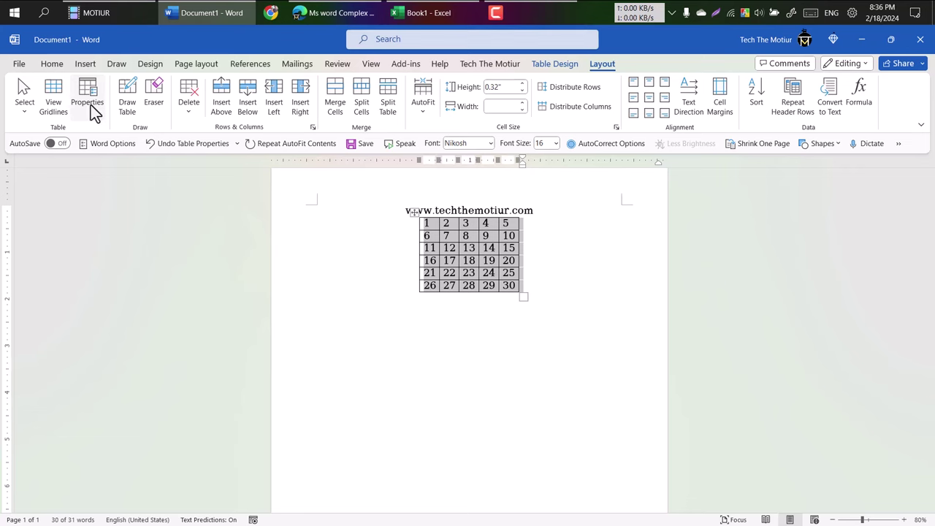
left_click(91, 95)
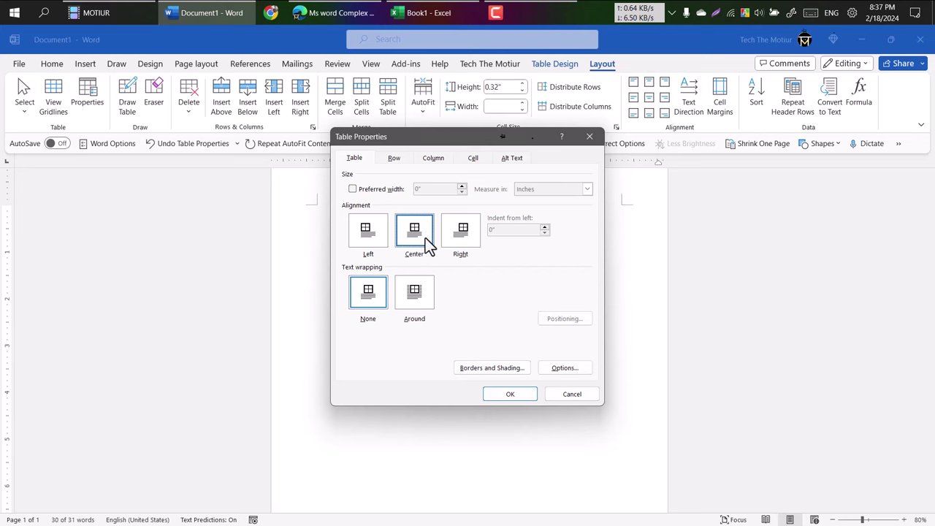
left_click(419, 303)
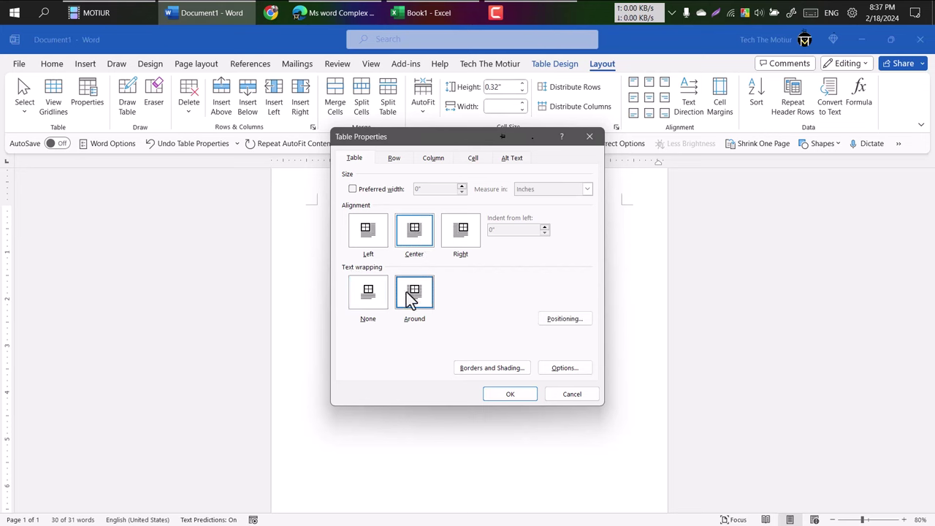
left_click(368, 231)
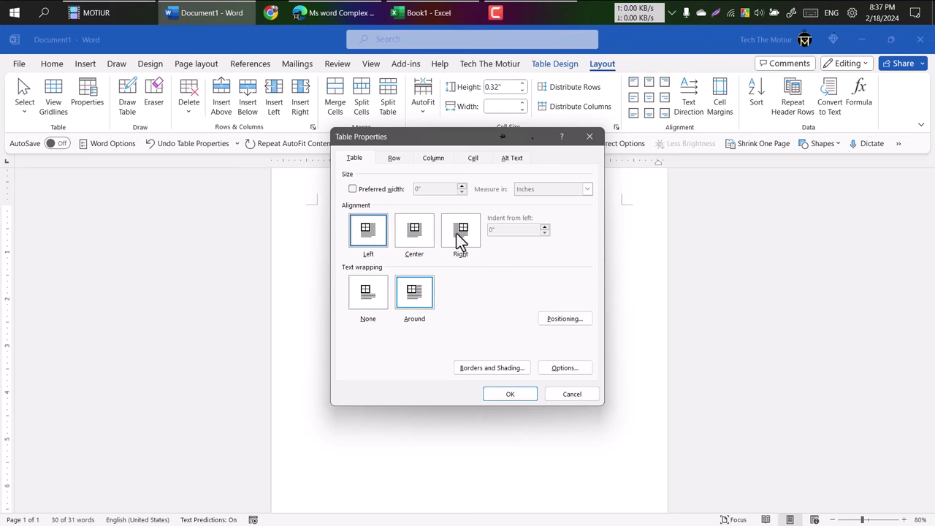
left_click(421, 252)
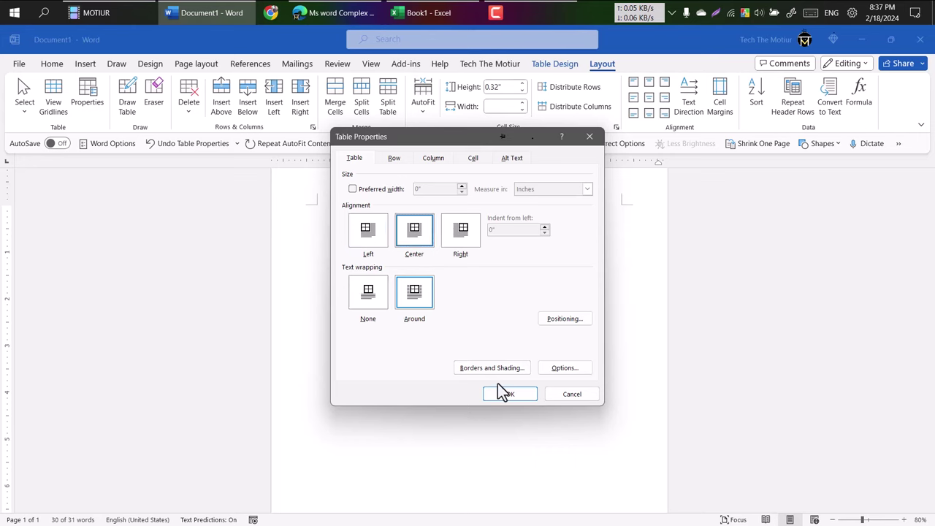
left_click(510, 394)
Step: Replace the numbered table with a three-column table auto-created from a +-+-+-+ line
key("BackSpace")
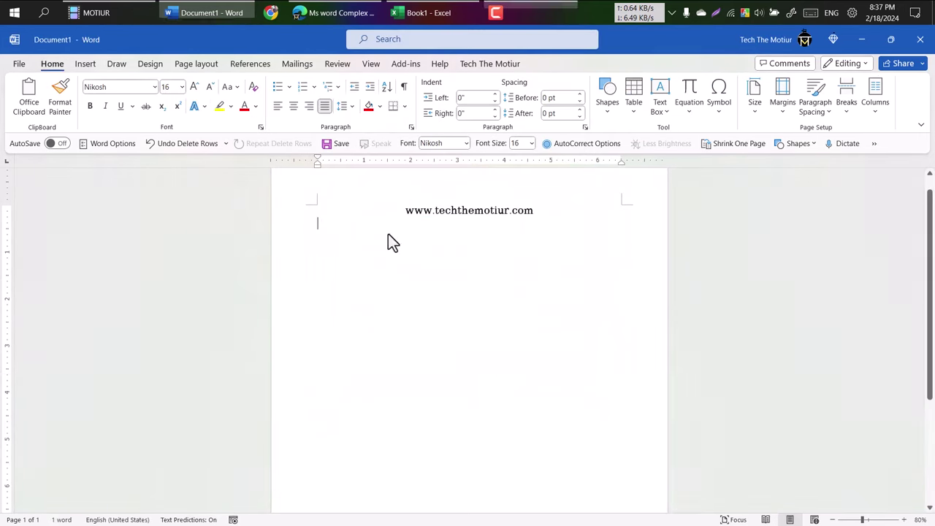
type("+-+-+-+")
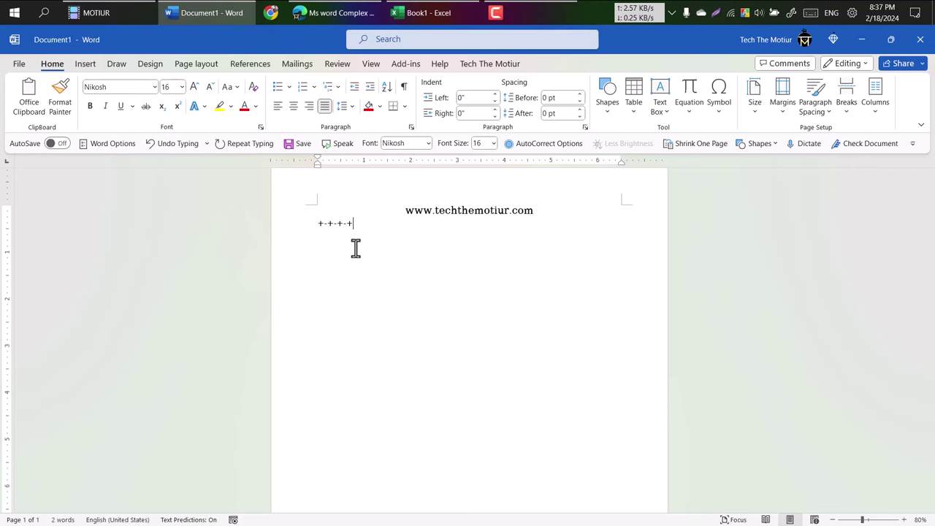
scroll(356, 249, "up", 3, "ctrl")
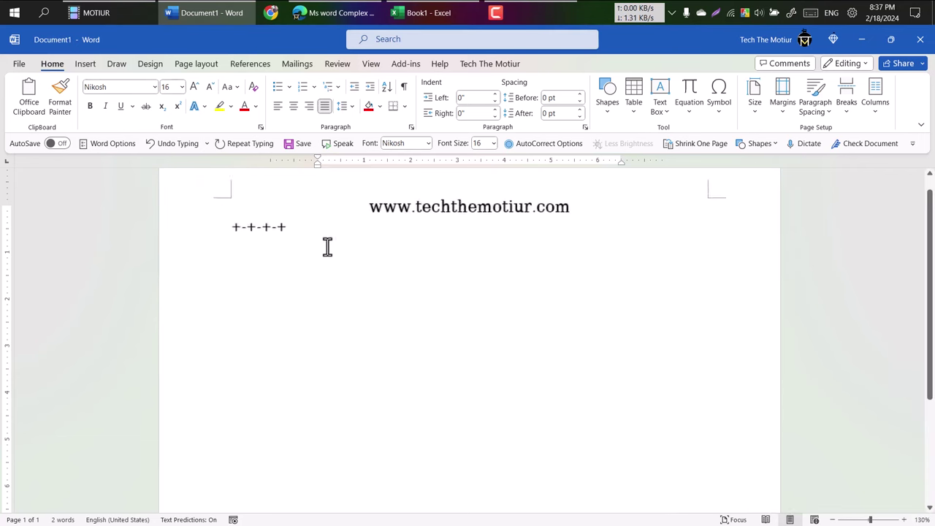
scroll(326, 247, "up", 2, "ctrl")
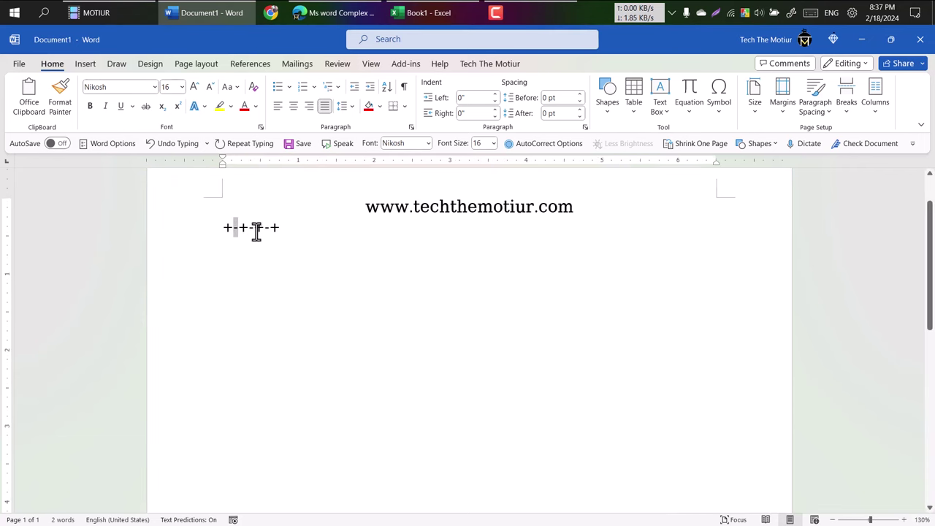
left_click(254, 228)
left_click(288, 229)
key("Return")
Step: Stretch the table to full page width with AutoFit Window and add rows until it has nine
scroll(232, 252, "up", 1, "ctrl")
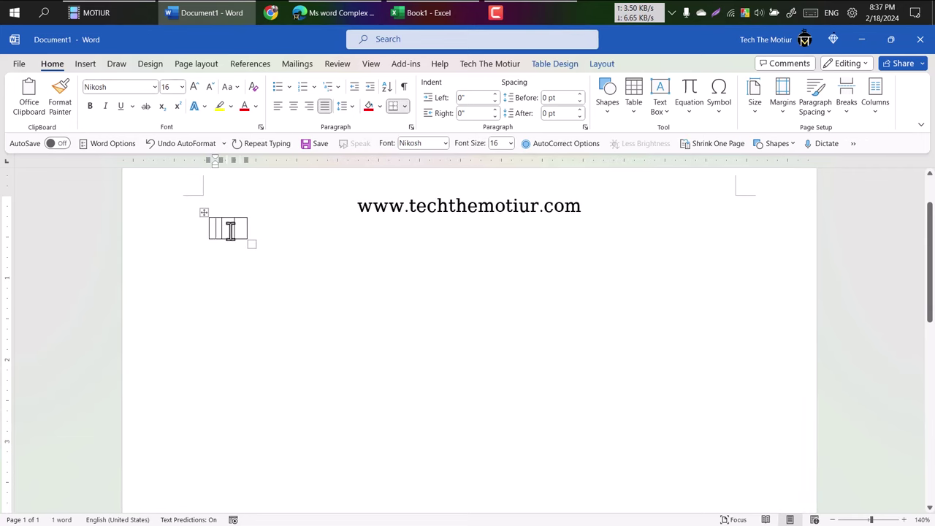
left_click(599, 64)
left_click(424, 102)
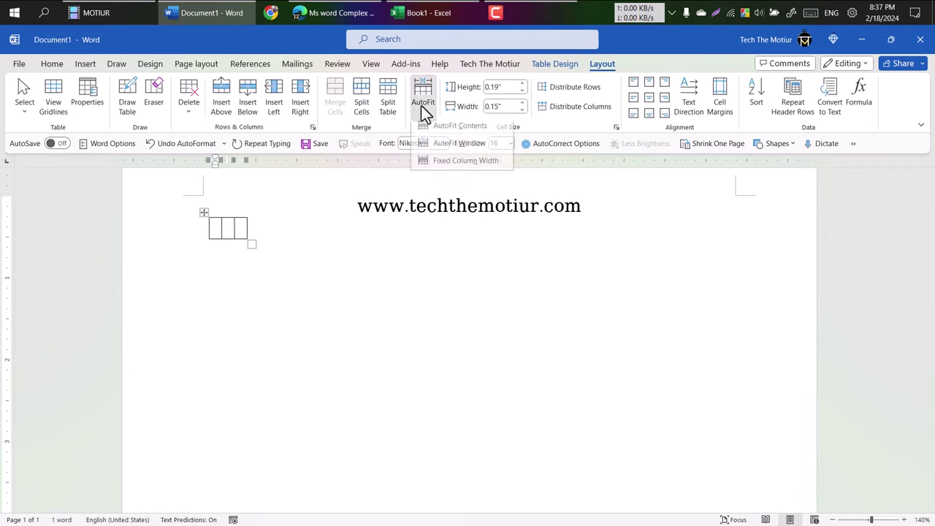
left_click(472, 146)
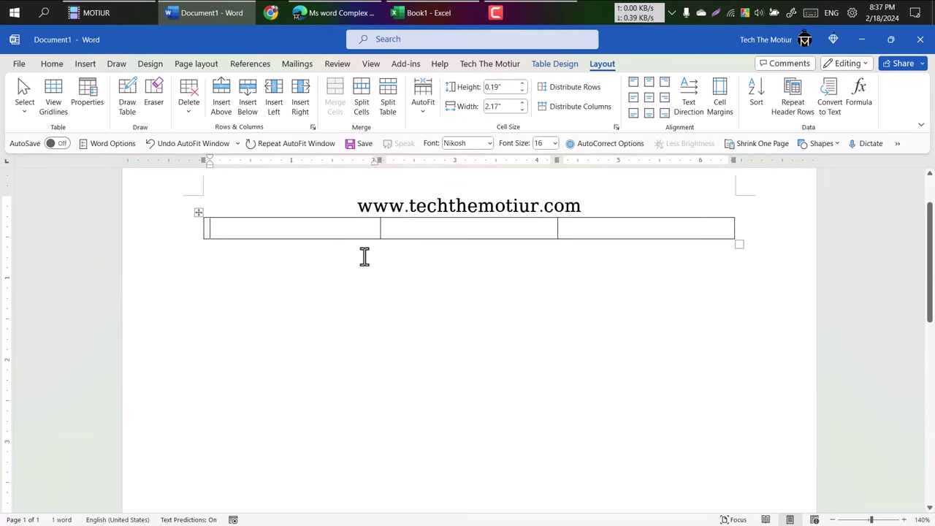
scroll(397, 252, "down", 1, "ctrl")
key("Tab")
key("Tab")
key("Tab")
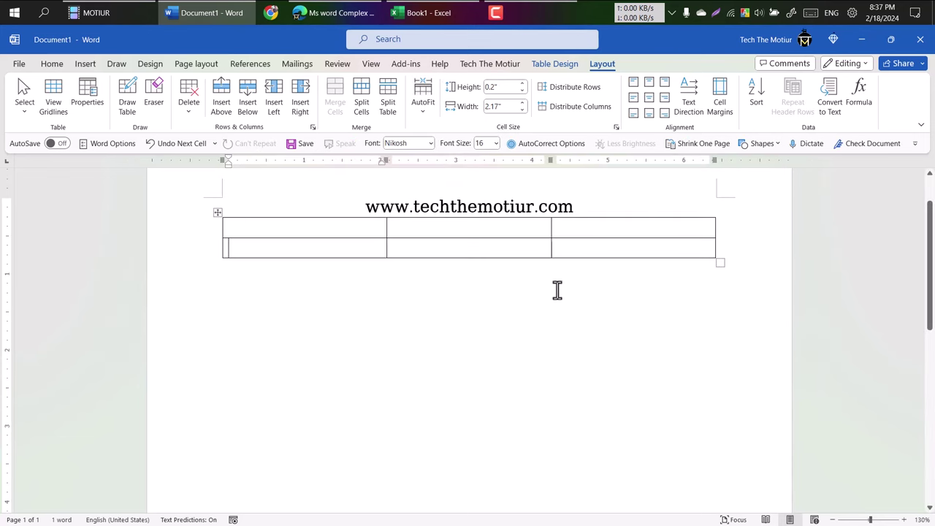
key("Tab")
key("Tab")
key("Tab")
key("Tab")
key("Tab")
key("Tab")
key("Tab")
key("Tab")
key("Tab")
Step: Insert a new column left of the first column, giving the table four columns
scroll(458, 347, "down", 2, "ctrl")
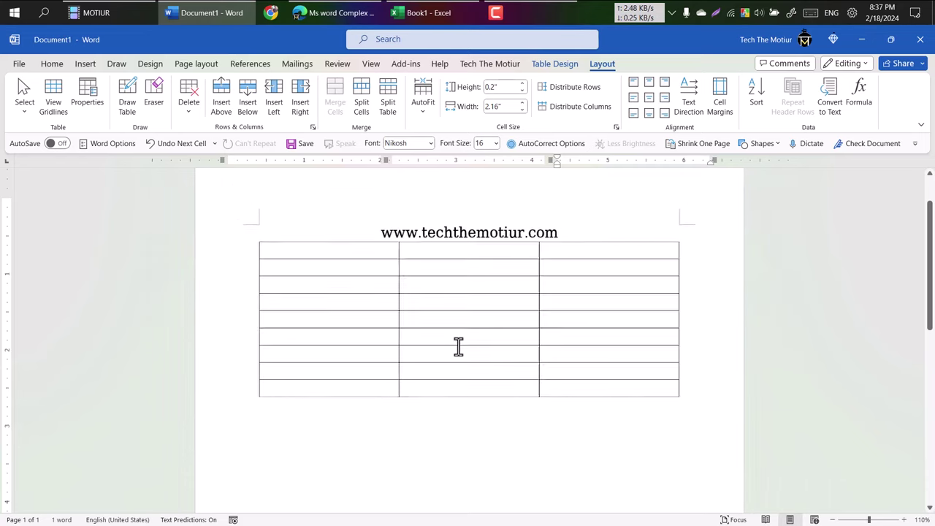
scroll(453, 322, "down", 1)
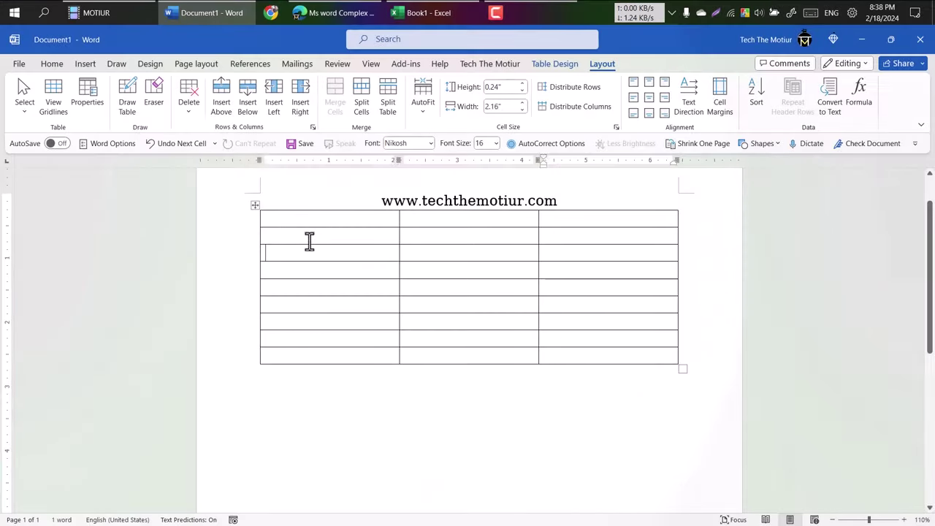
left_click(295, 216)
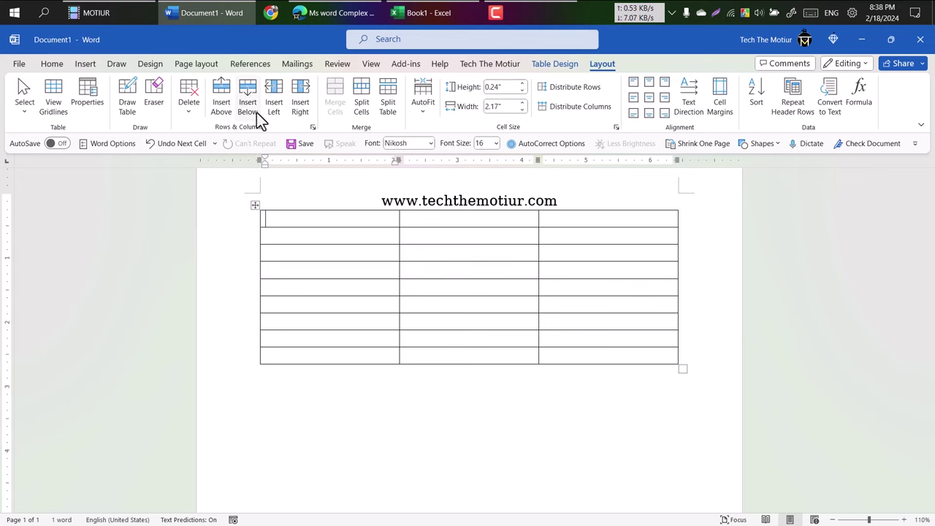
left_click(274, 98)
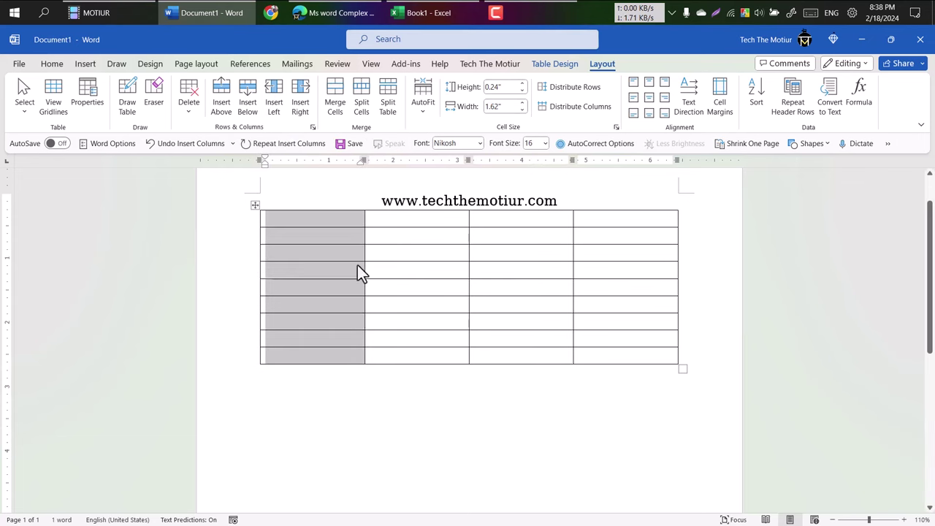
left_click(389, 221)
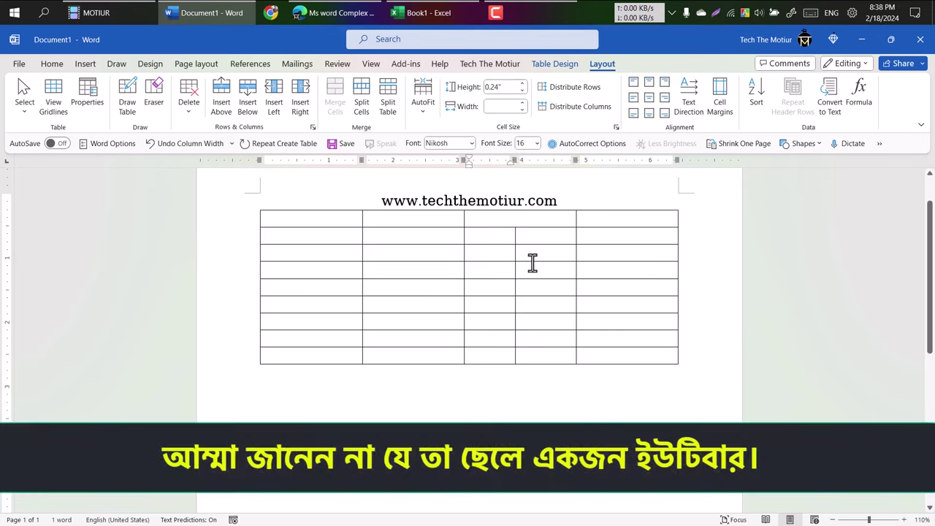
Step: Select both split third-column sub-columns from row 2 down to row 9
left_click_drag(532, 264, 541, 355)
right_click(522, 278)
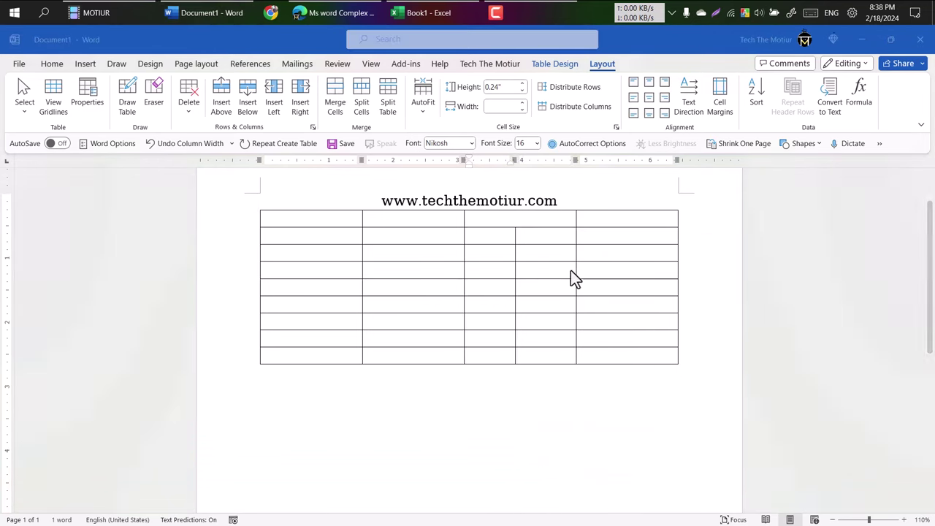
right_click(495, 236)
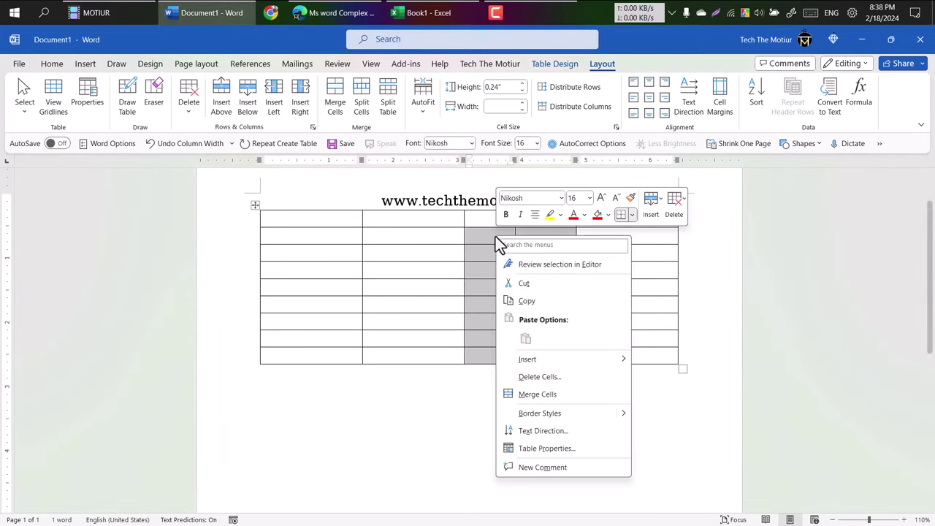
left_click(492, 236)
left_click_drag(493, 236, 492, 356)
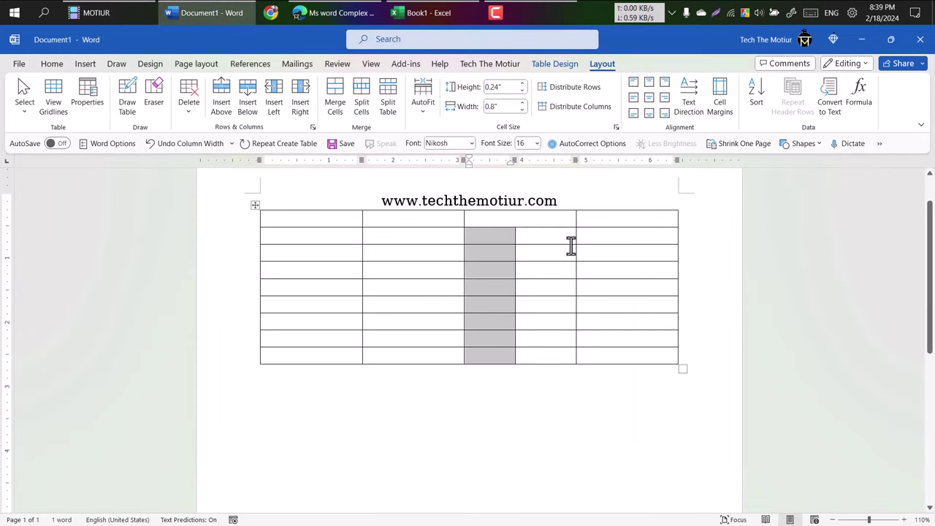
left_click_drag(547, 235, 546, 358)
left_click(497, 235)
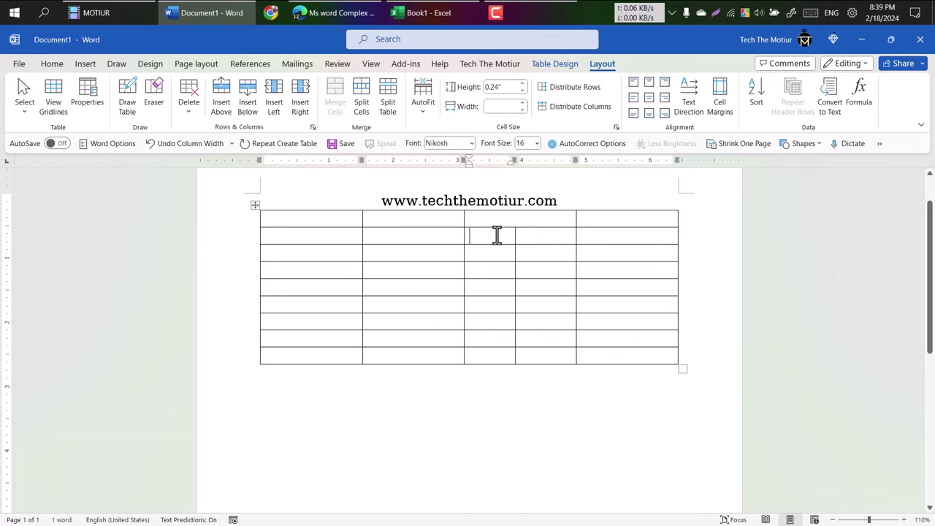
left_click_drag(512, 235, 549, 358)
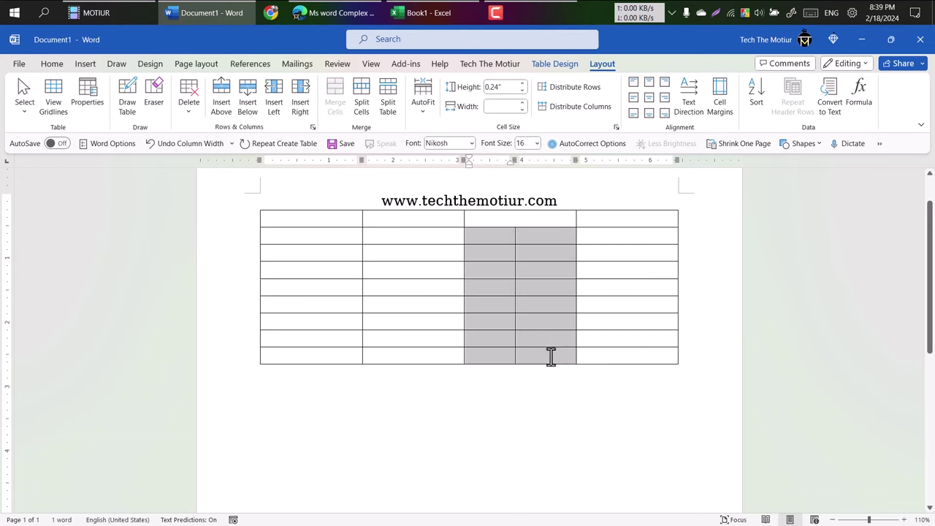
right_click(500, 266)
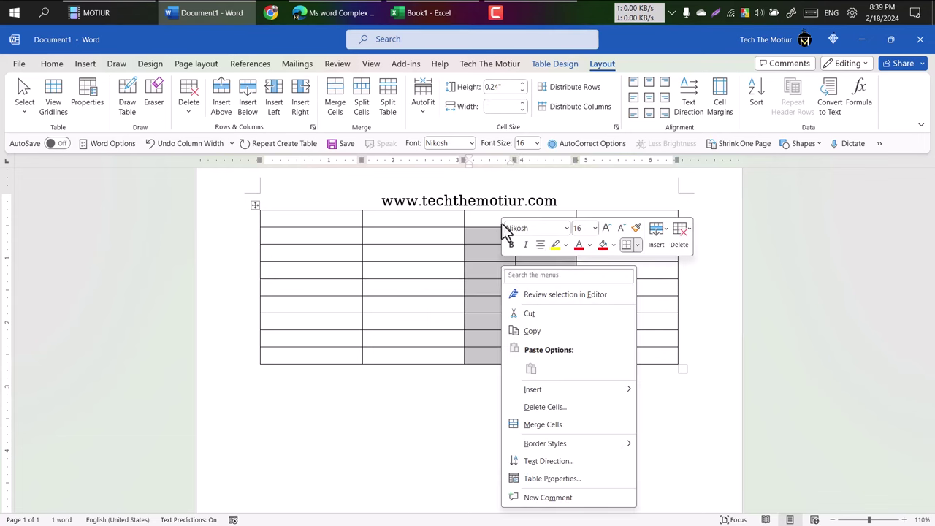
Step: Distribute the two third-column sub-columns evenly at 0.87" each, then deselect them
left_click(575, 110)
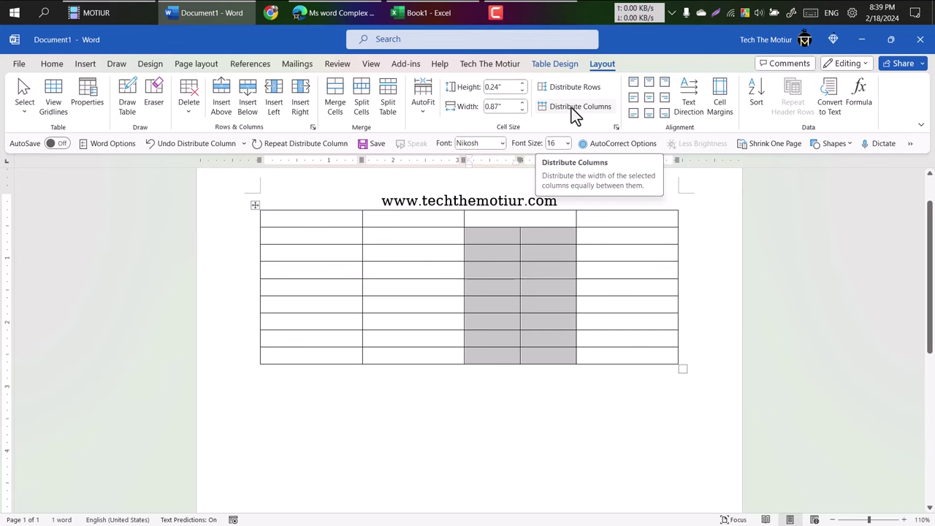
key("ctrl+z")
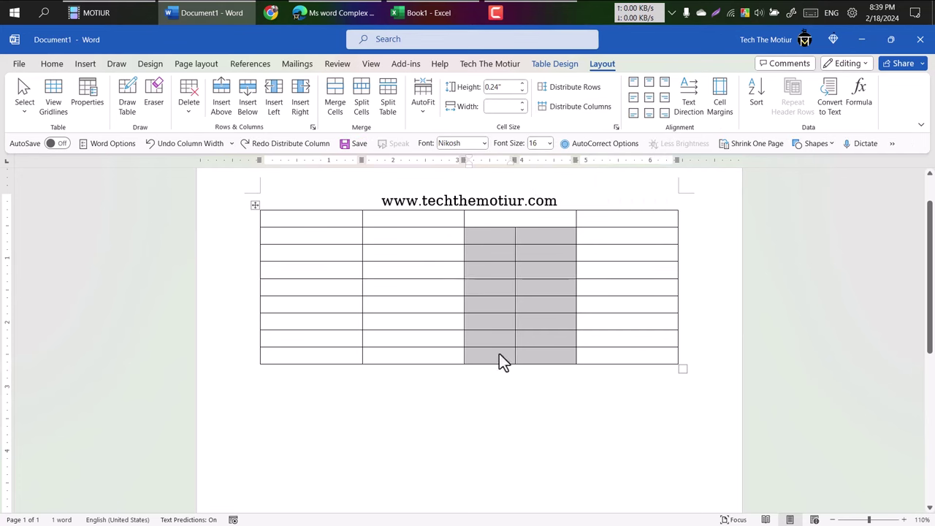
left_click(508, 304)
mouse_move(514, 253)
left_mouse_down()
mouse_move(489, 253)
mouse_move(540, 359)
left_mouse_up()
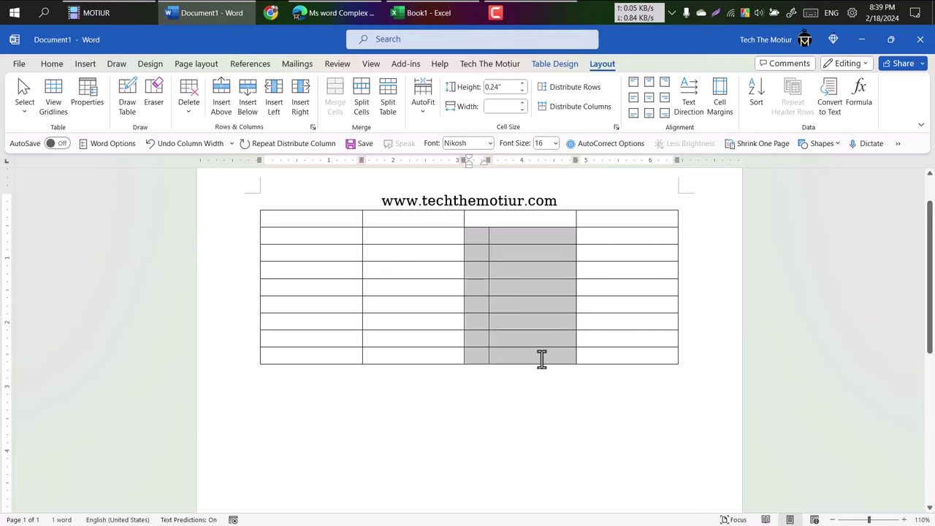
left_click(573, 108)
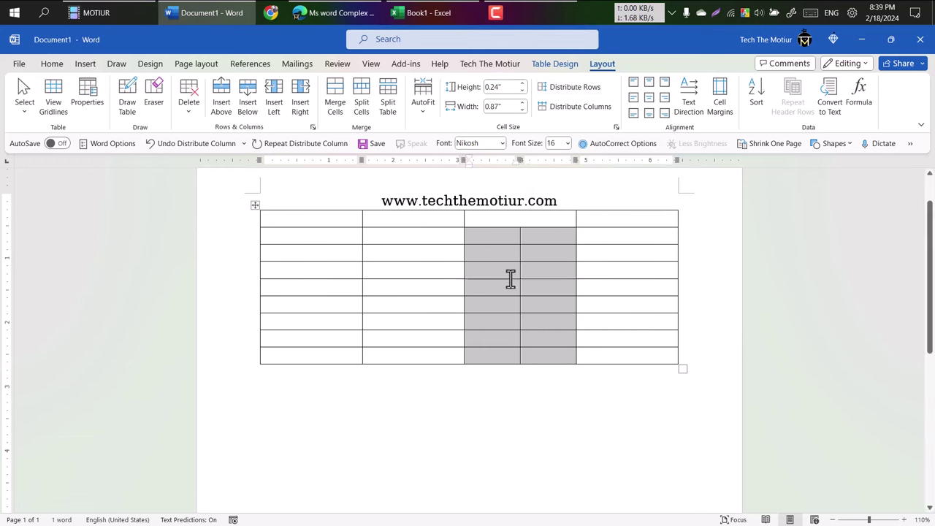
left_click(589, 504)
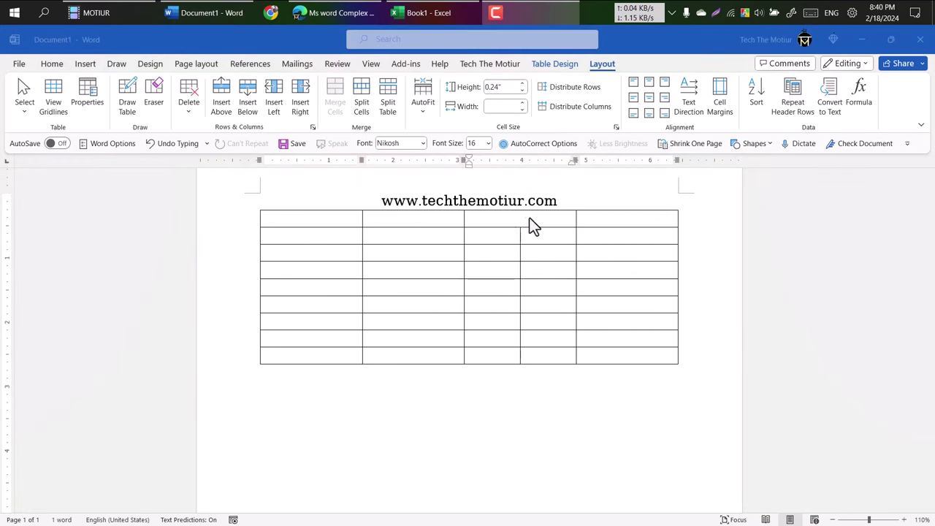
left_click(520, 221)
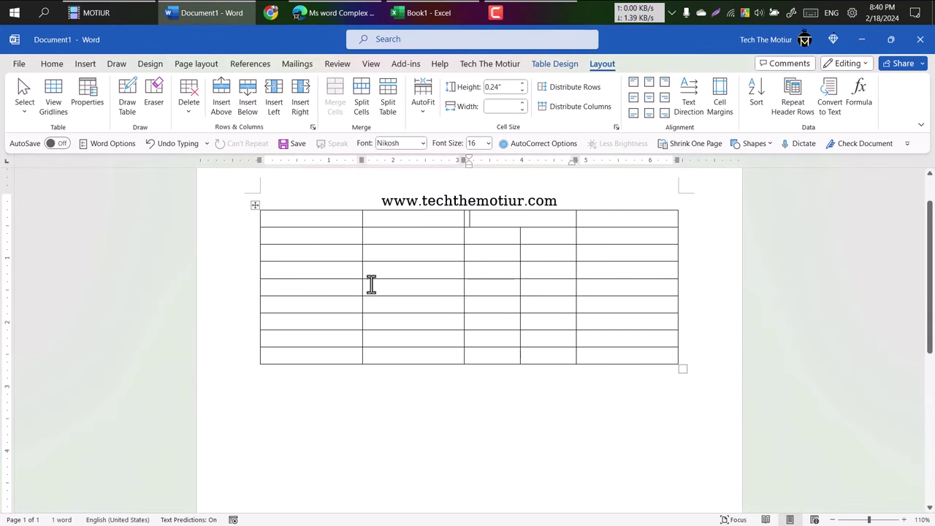
Step: Erase the third-column split in two rows with the Eraser, undoing an accidental column-2 erase
left_click(152, 98)
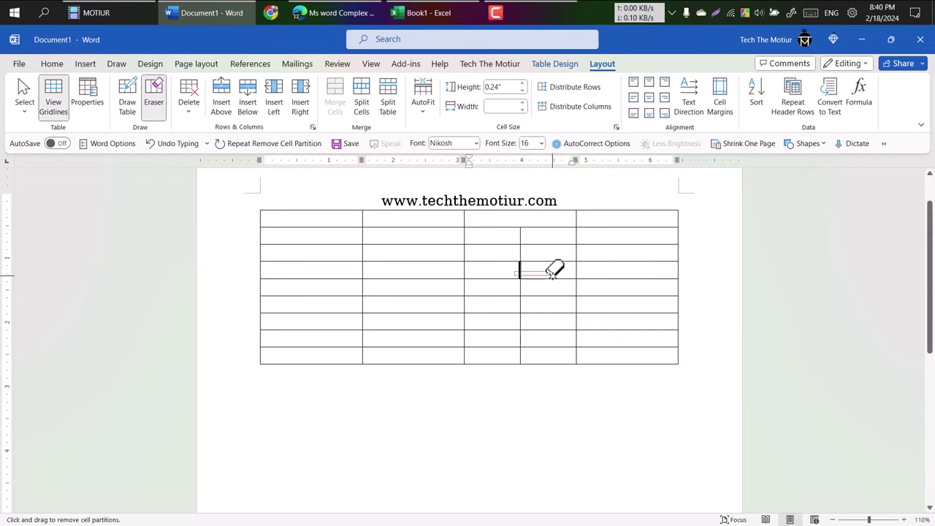
left_click(520, 270)
left_click(521, 292)
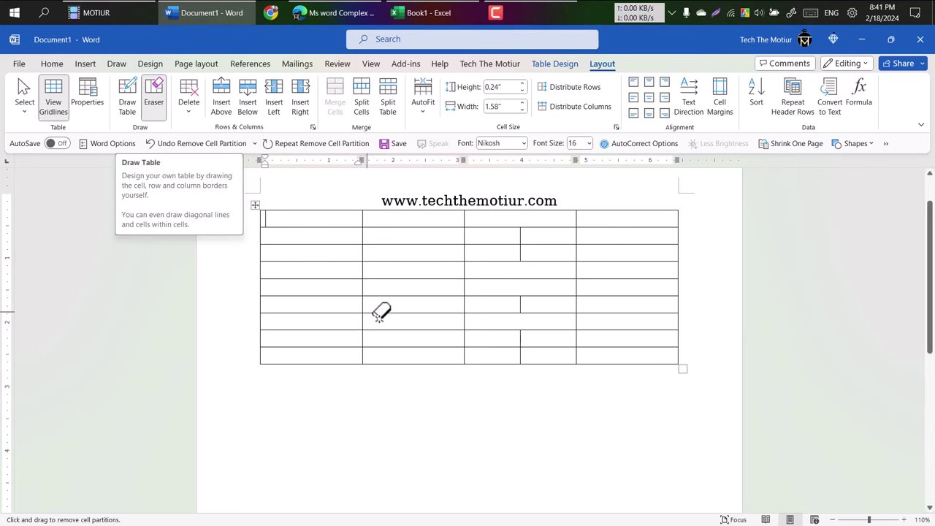
left_click_drag(409, 235, 412, 348)
key("ctrl+z")
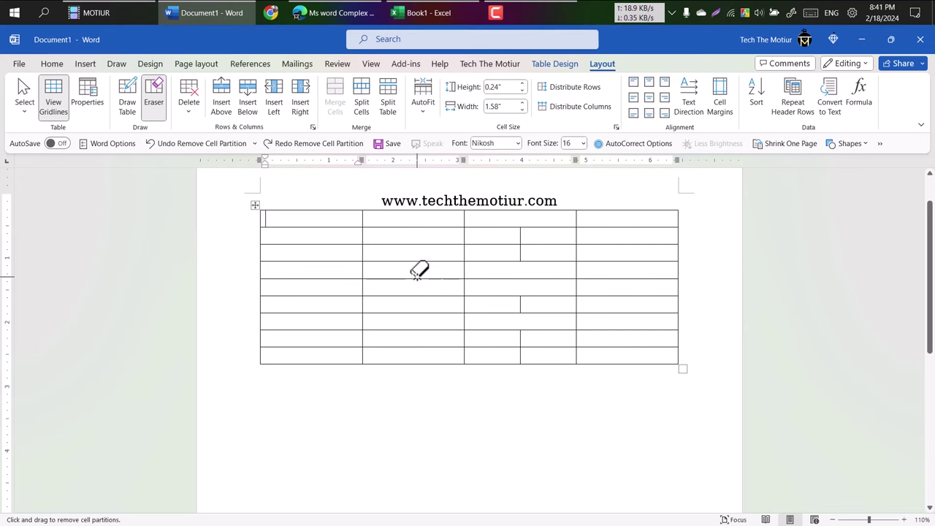
key("Escape")
Step: Merge the second column's cells below the top row into one tall cell
left_click_drag(409, 241, 414, 354)
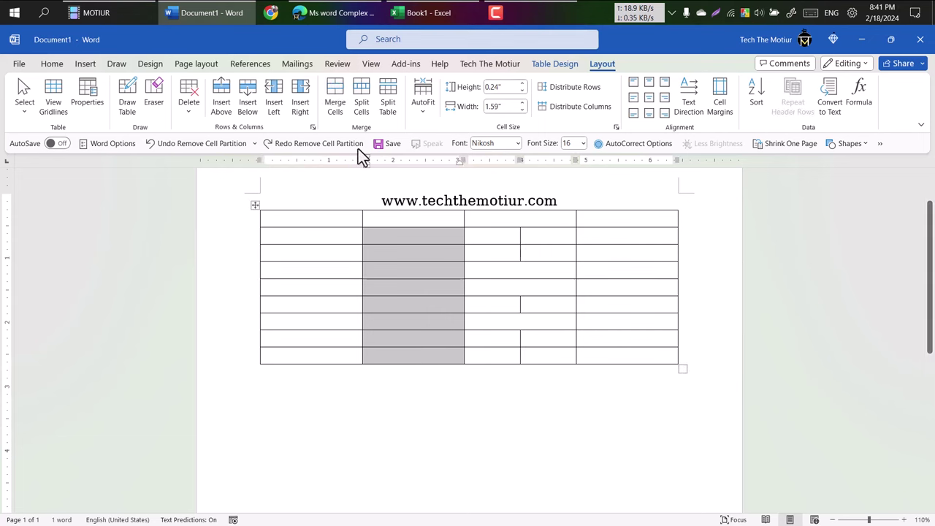
left_click(335, 100)
left_click_drag(612, 244, 616, 349)
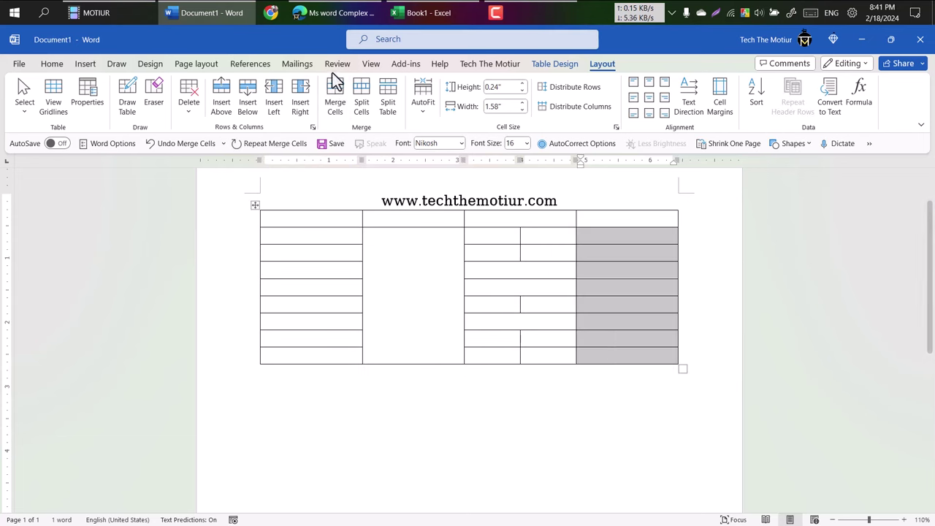
left_click(361, 100)
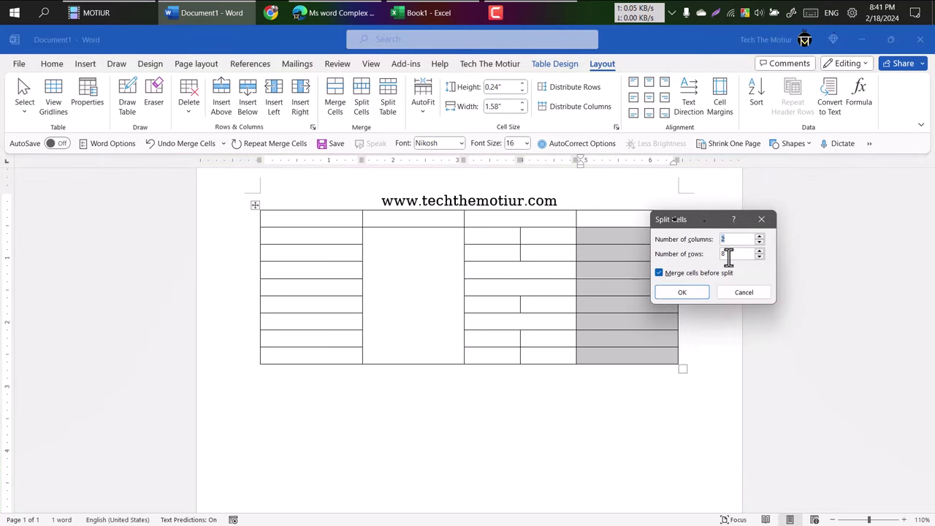
left_click(684, 290)
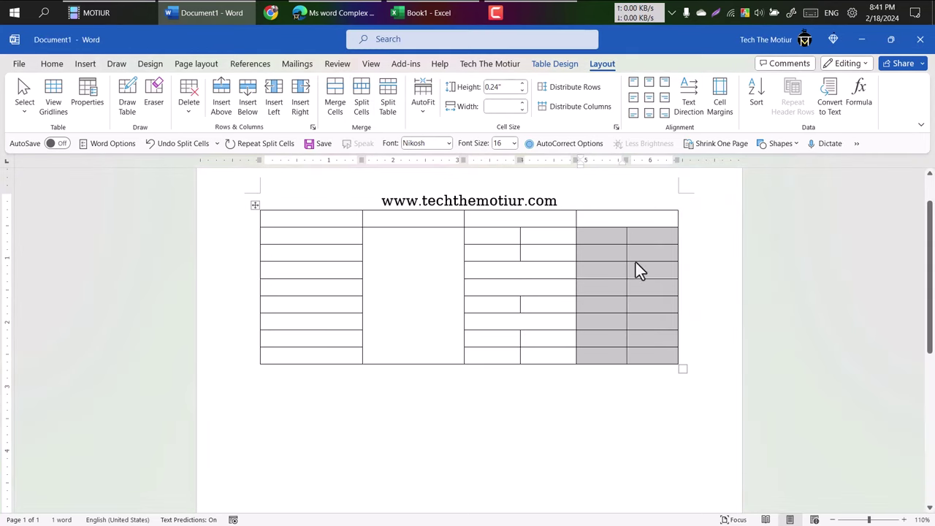
key("ctrl+z")
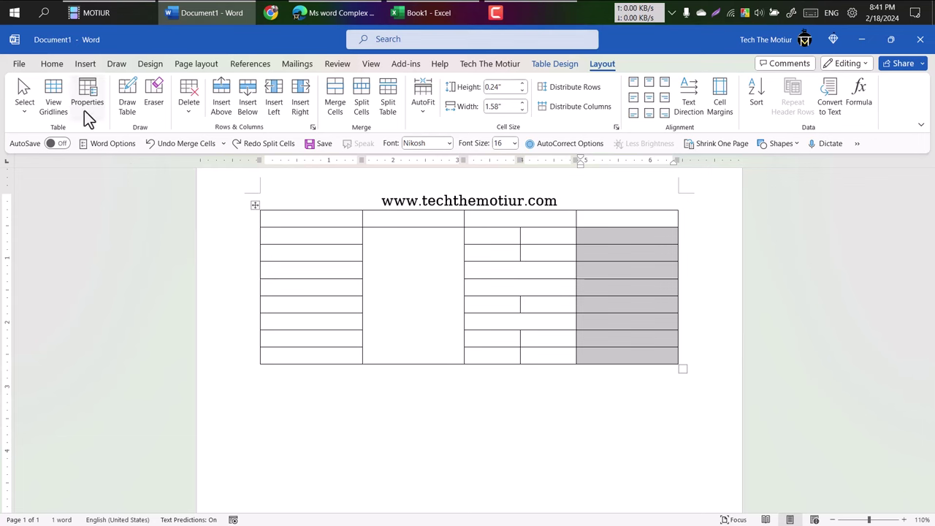
left_click(127, 103)
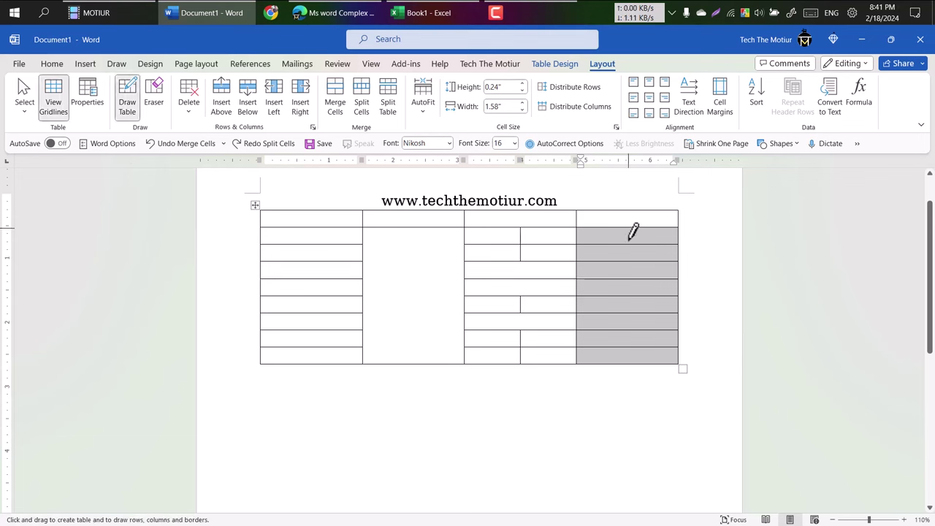
left_click_drag(638, 231, 628, 358)
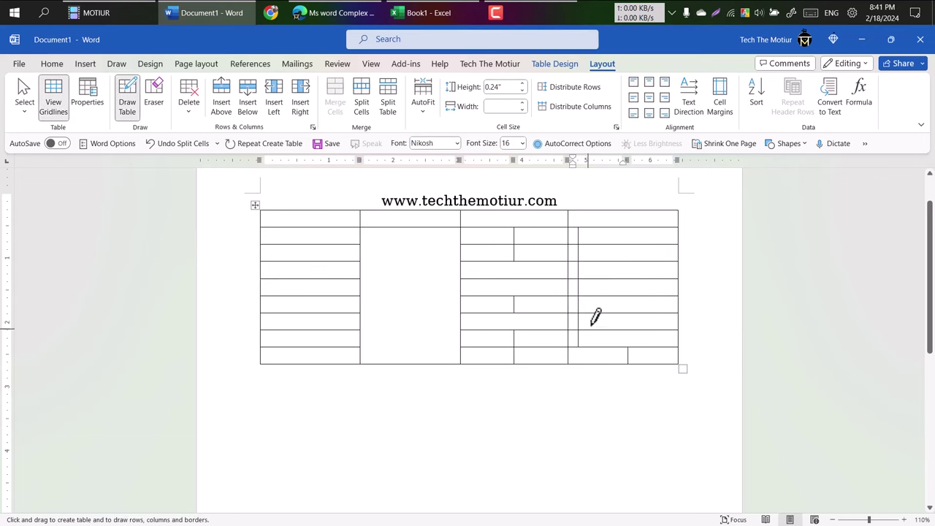
key("ctrl+z")
key("Escape")
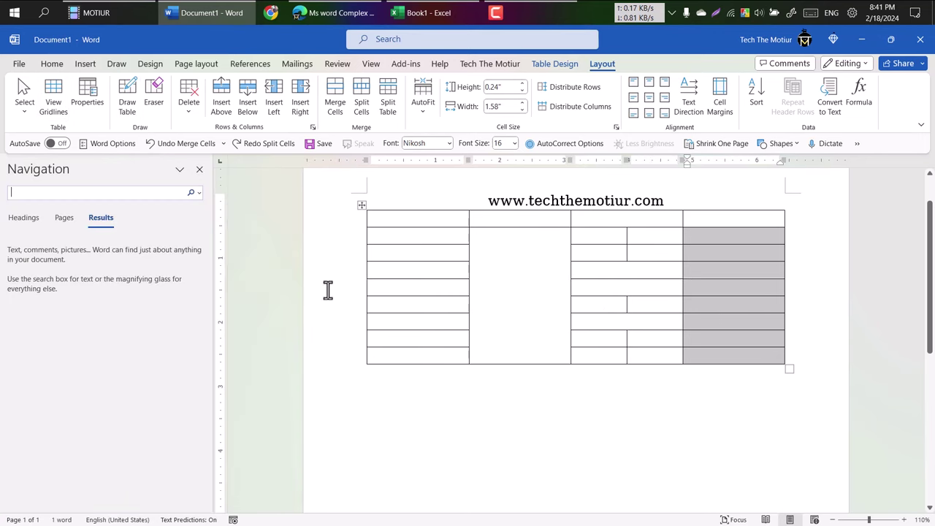
left_click_drag(619, 219, 622, 309)
left_click(615, 219)
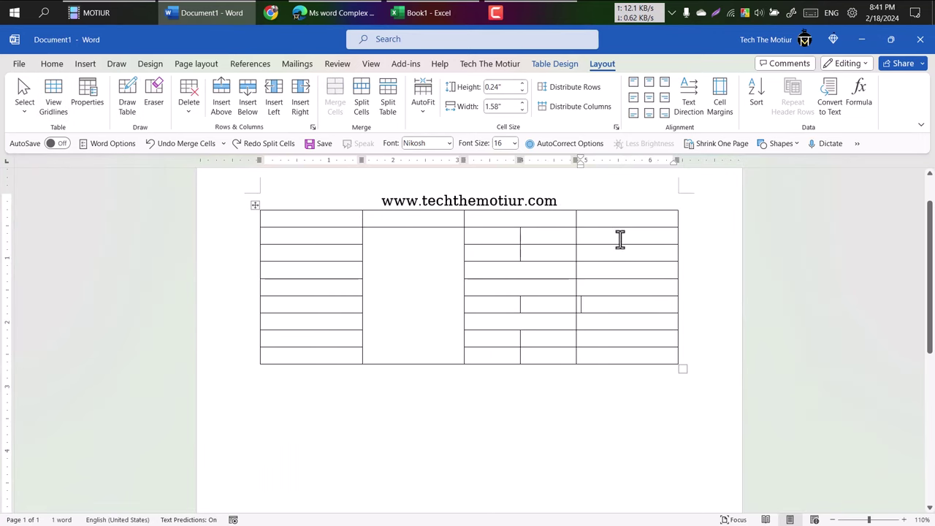
left_click_drag(620, 241, 622, 353)
left_click(129, 110)
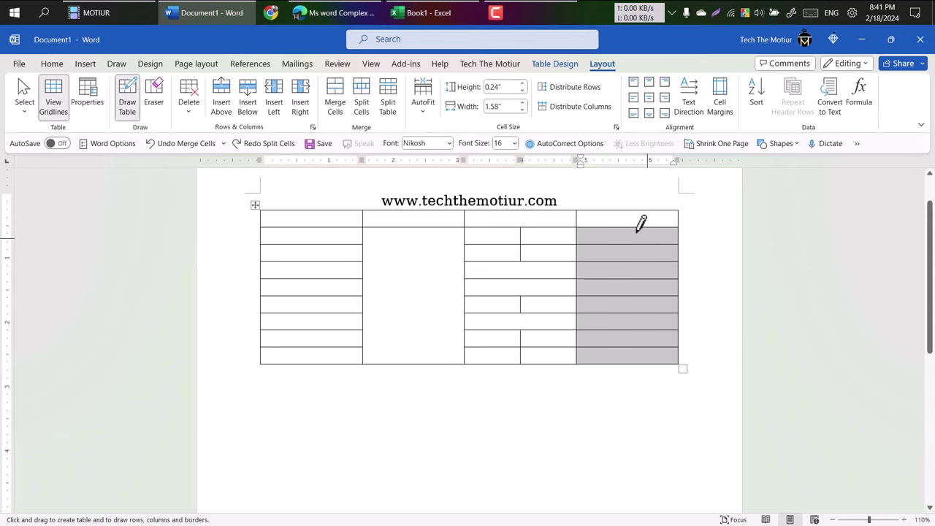
left_click_drag(625, 233, 624, 359)
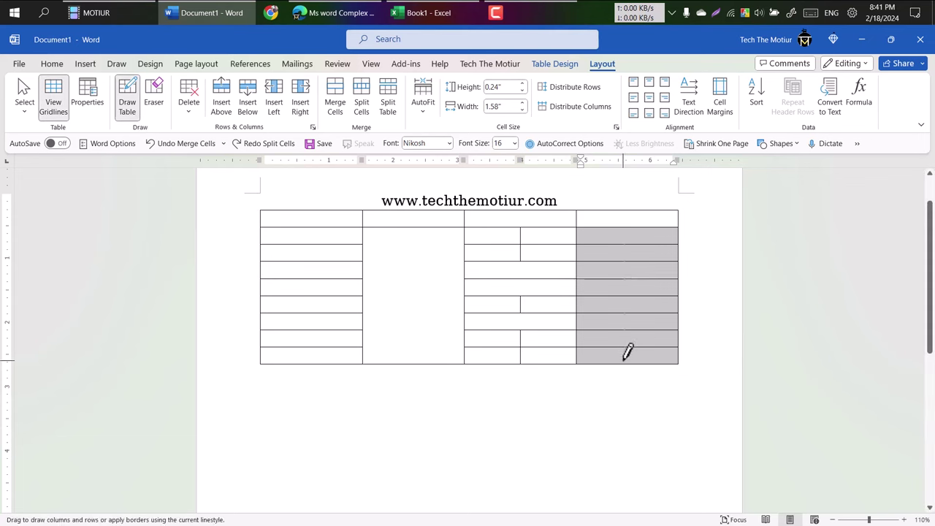
key("Escape")
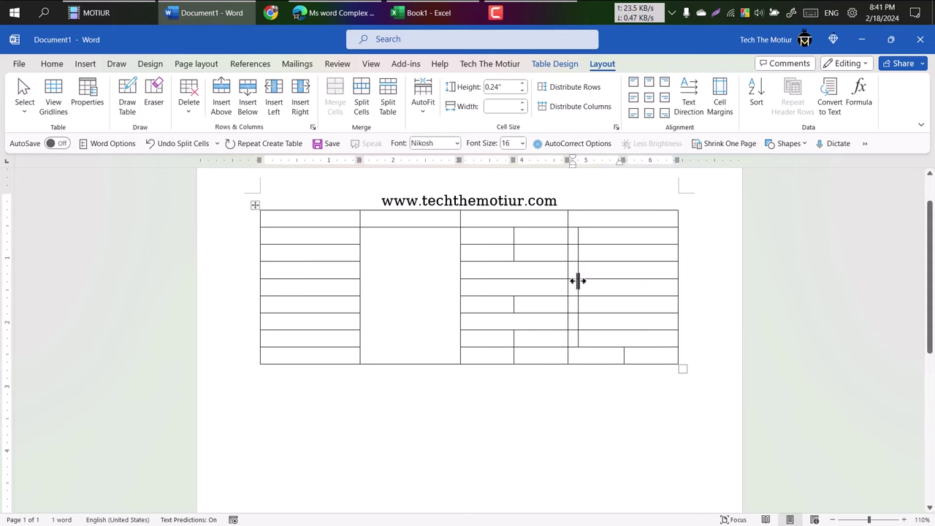
left_click_drag(579, 270, 625, 285)
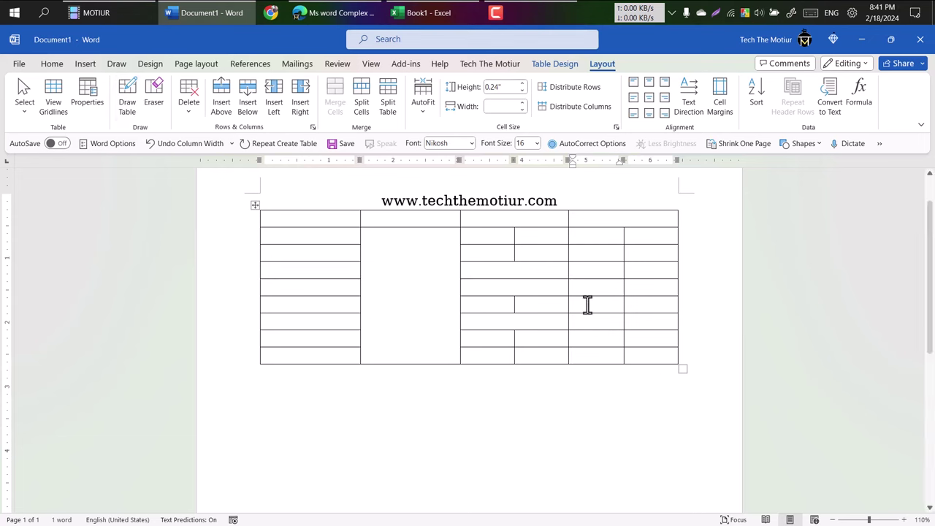
left_click_drag(623, 238, 601, 238)
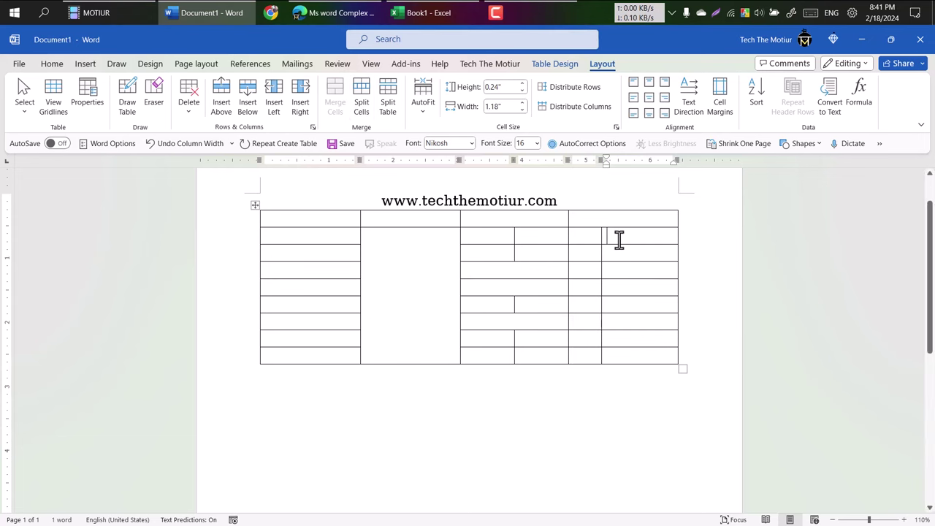
key("ctrl+z")
key("ctrl+z")
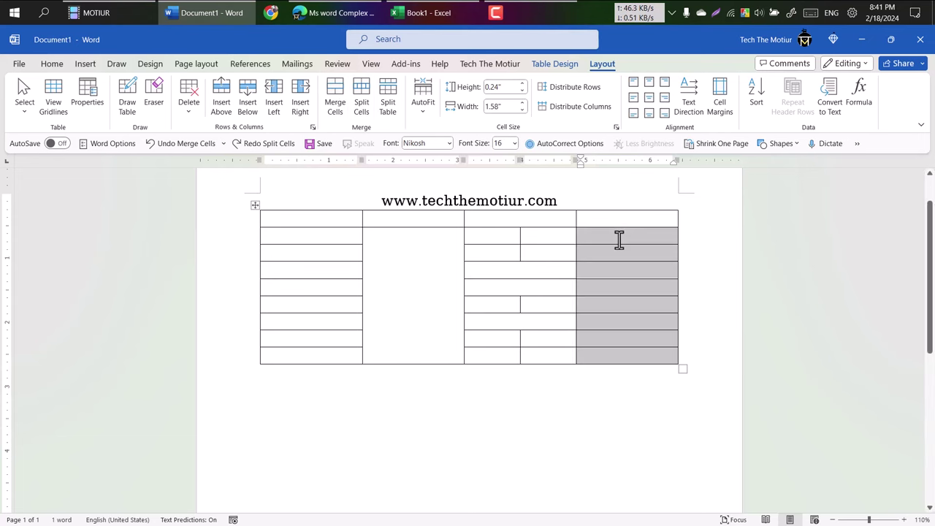
Step: Split the fourth column's lower cells into two columns with Split Cells, then undo it
left_click_drag(620, 238, 627, 352)
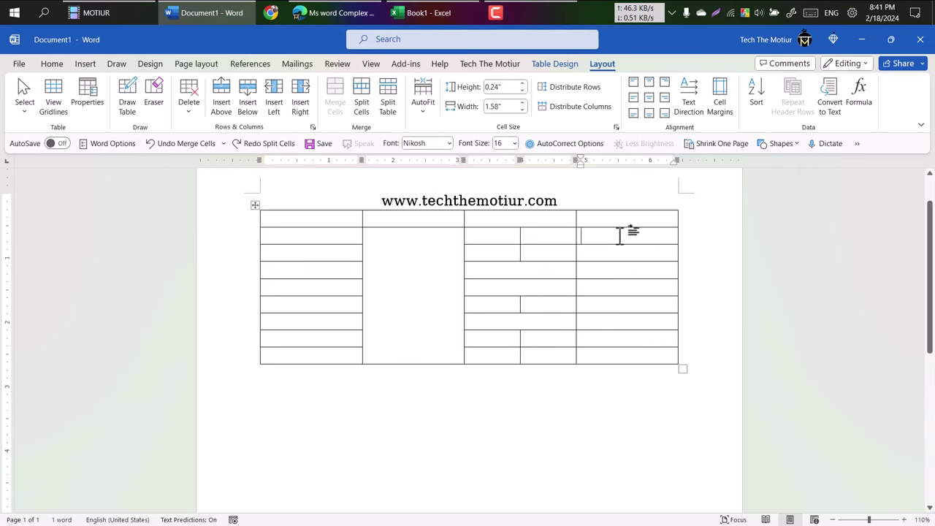
left_click(371, 103)
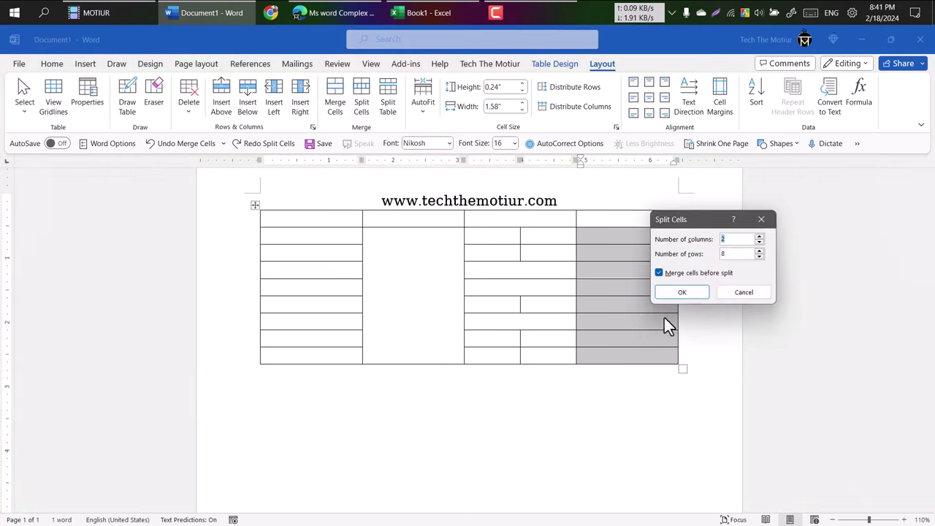
left_click(673, 294)
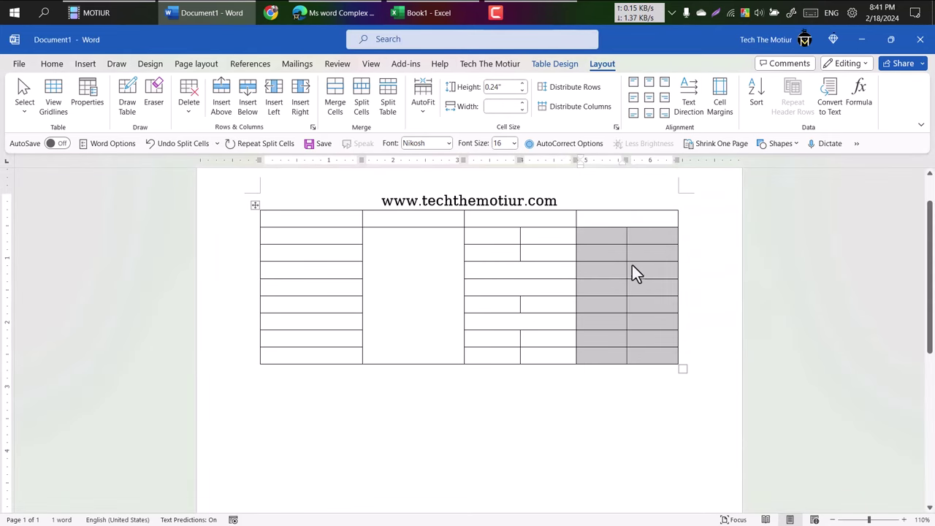
left_click(610, 249)
left_click_drag(610, 249, 611, 353)
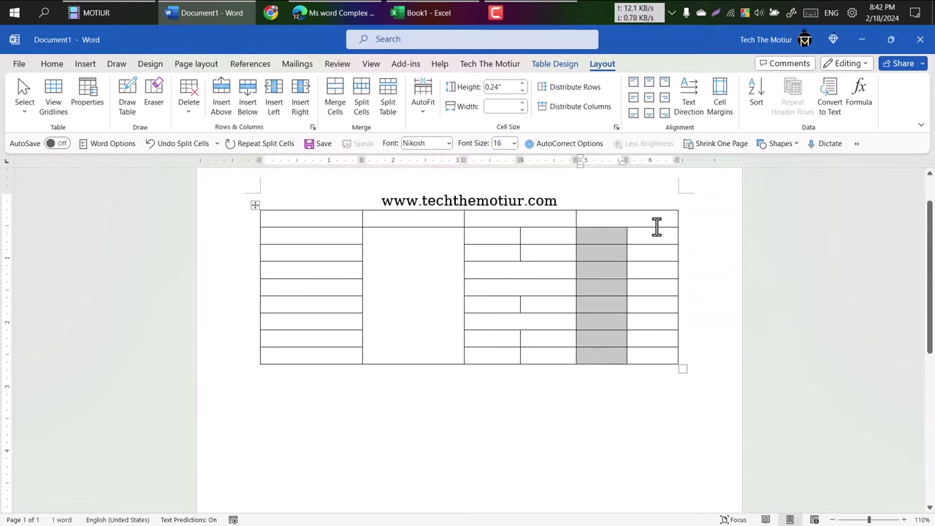
key("ctrl+z")
Step: Draw a vertical divider down column 4, align it, and distribute both sub-columns evenly
left_click(127, 103)
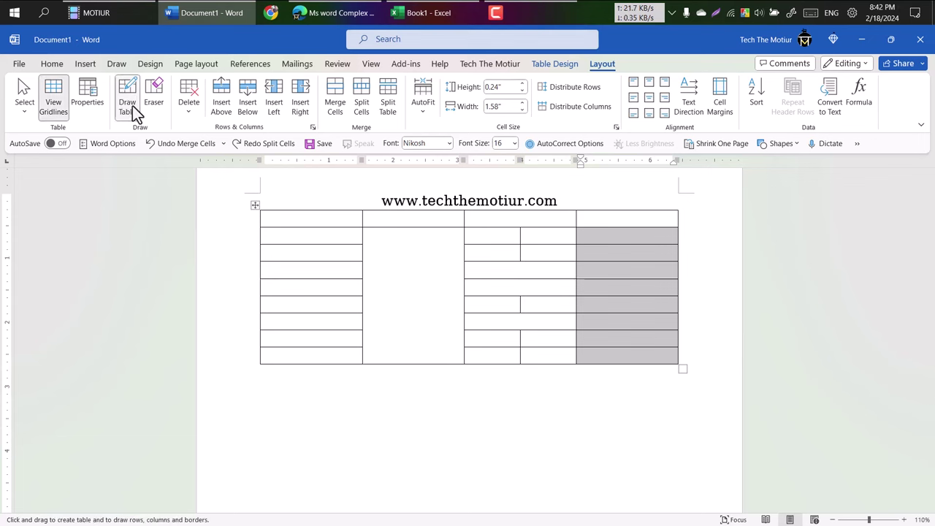
left_click_drag(625, 228, 626, 356)
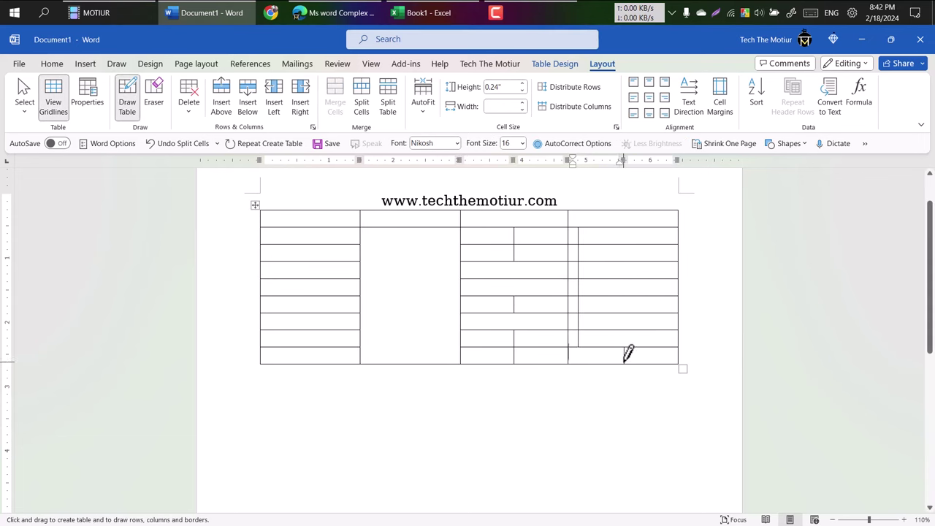
key("Escape")
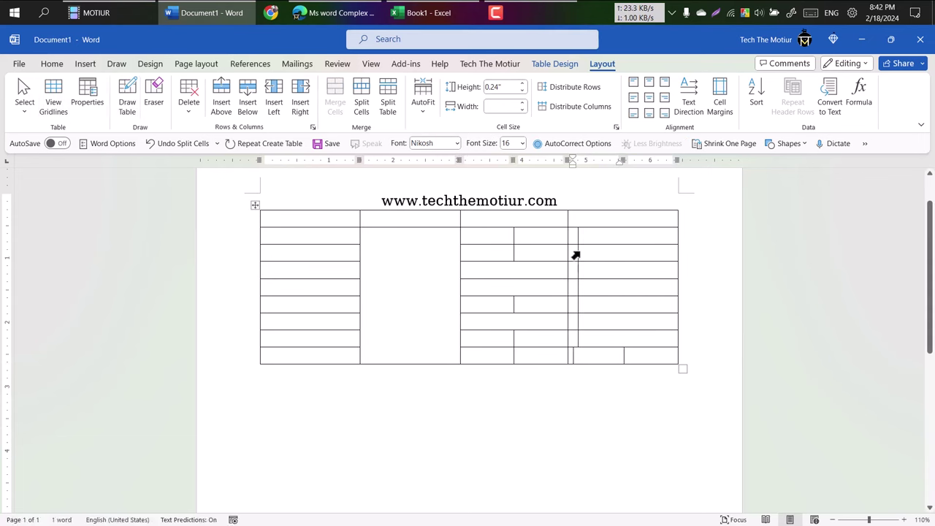
left_click_drag(577, 251, 623, 268)
left_click_drag(596, 235, 648, 358)
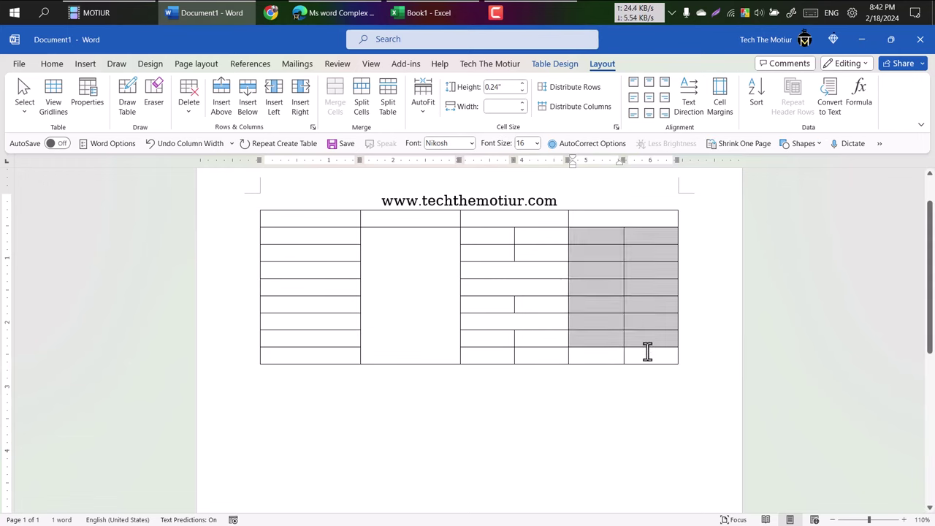
left_click(568, 110)
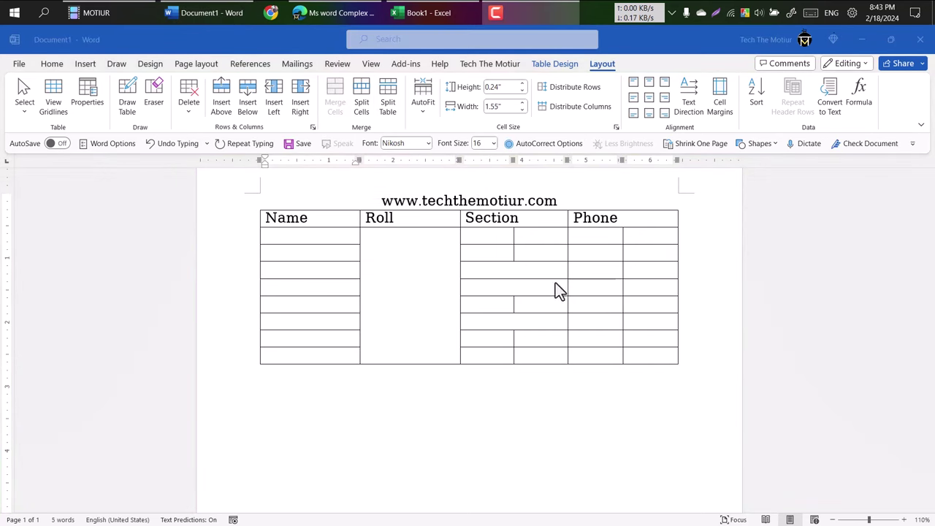
left_click(275, 229)
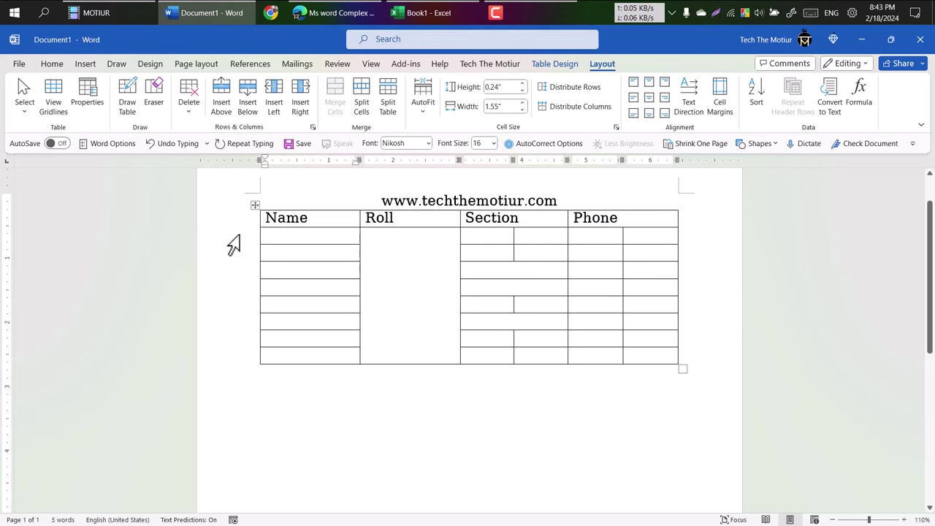
left_click(234, 237)
left_click(314, 236)
left_click(258, 270)
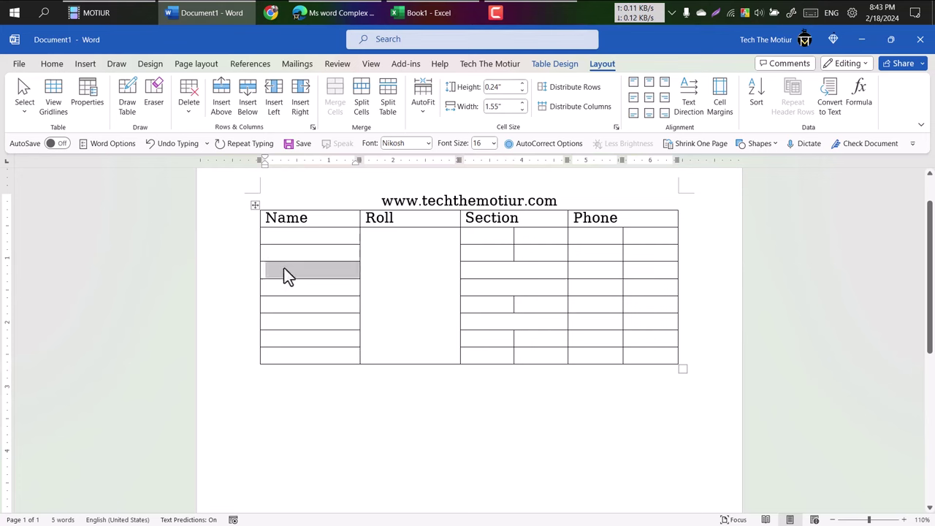
left_click(285, 270)
left_click(307, 218)
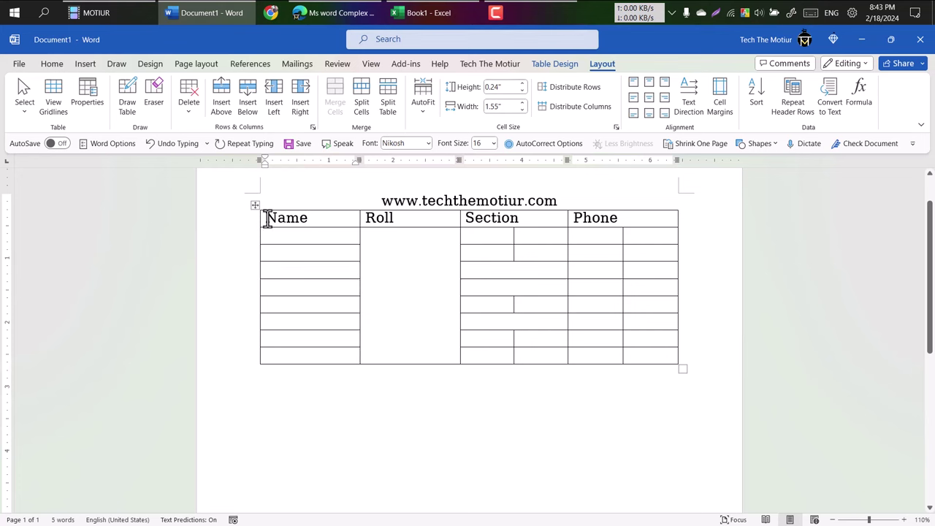
left_click_drag(267, 217, 626, 225)
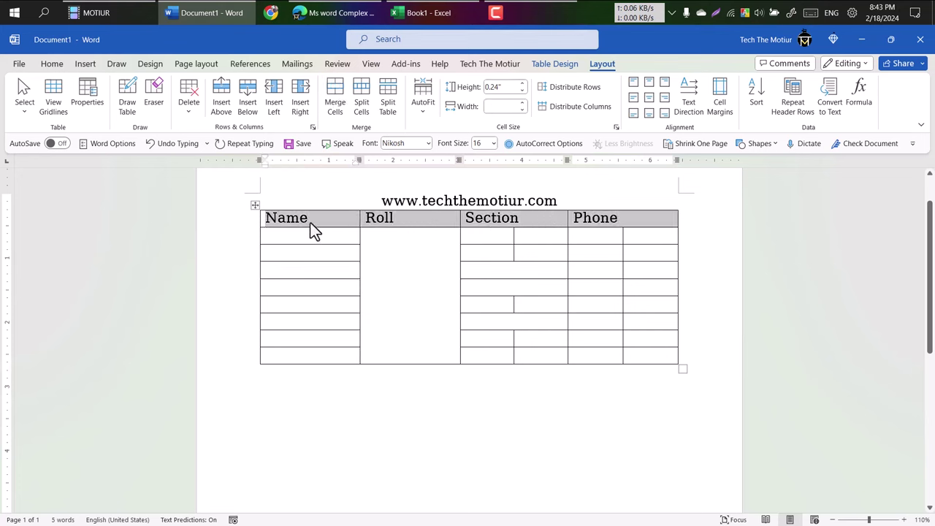
Step: Make the header row 0.61" tall, restoring the Name label after a stray letter
left_click_drag(312, 227, 312, 249)
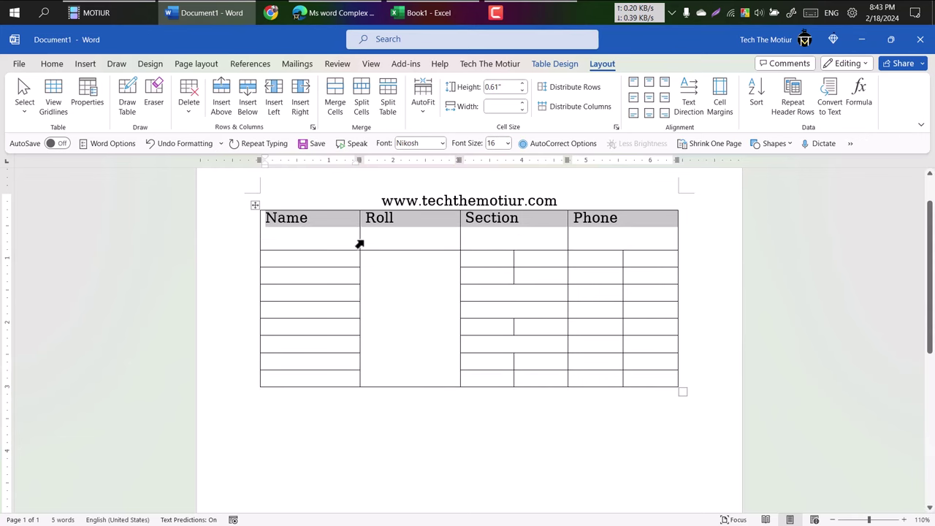
type("e")
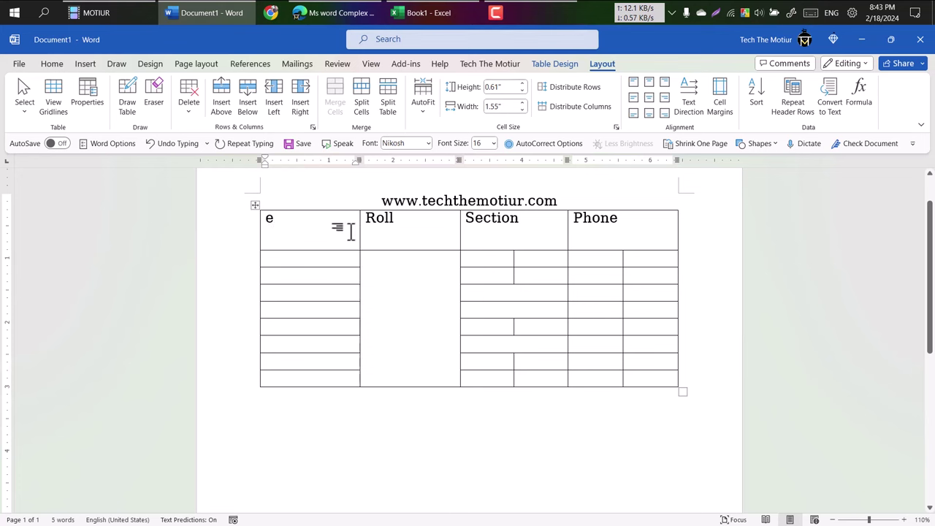
key("ctrl+z")
Step: Centre the Name, Roll, Section and Phone labels horizontally and vertically in their cells
key("ctrl+e")
key("ctrl+z")
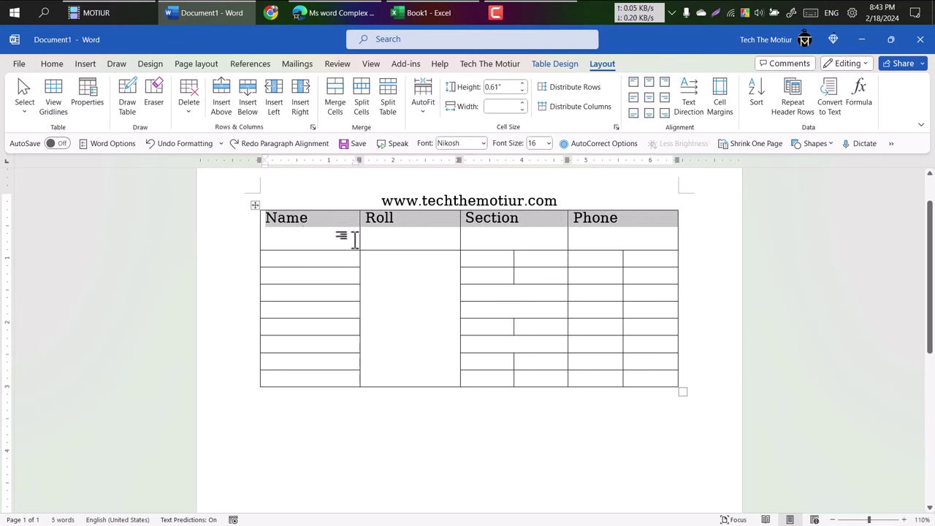
left_click(649, 84)
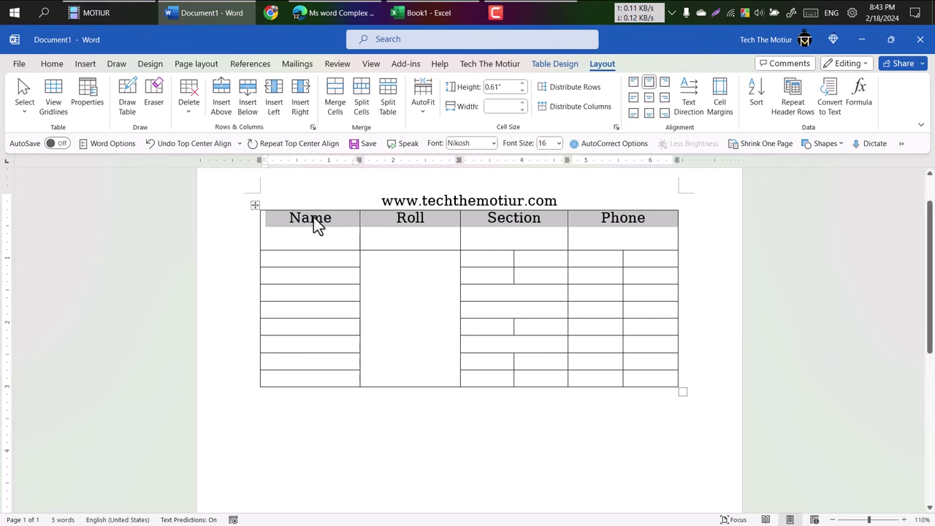
left_click(649, 97)
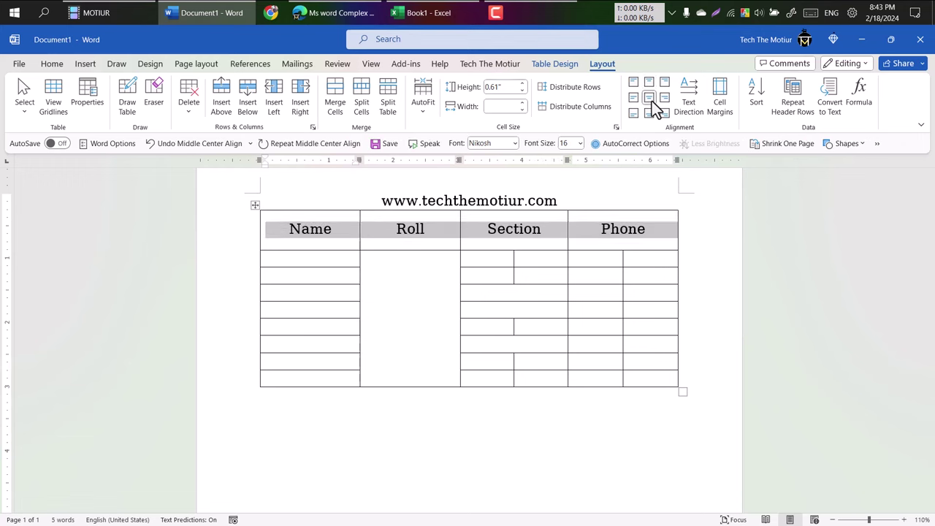
left_click(647, 233)
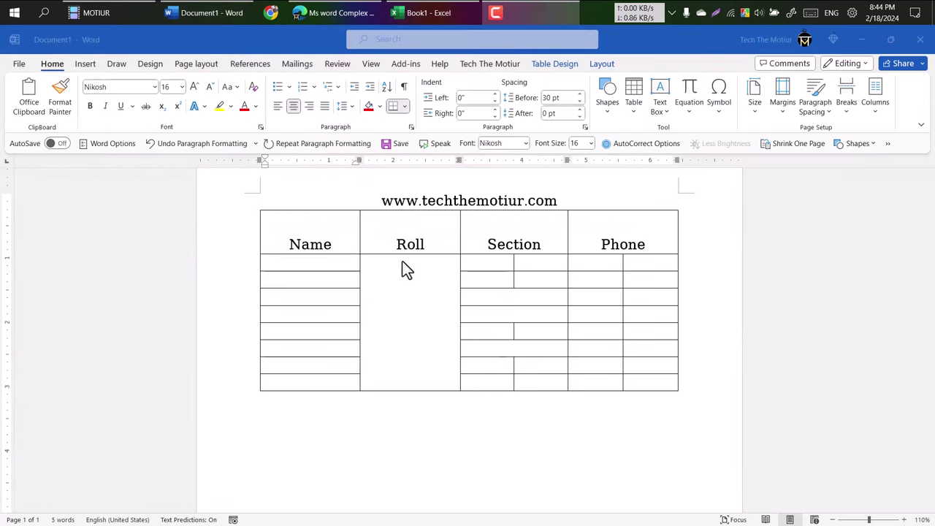
Step: Apply Align Center to the selected header row cells
left_click(600, 63)
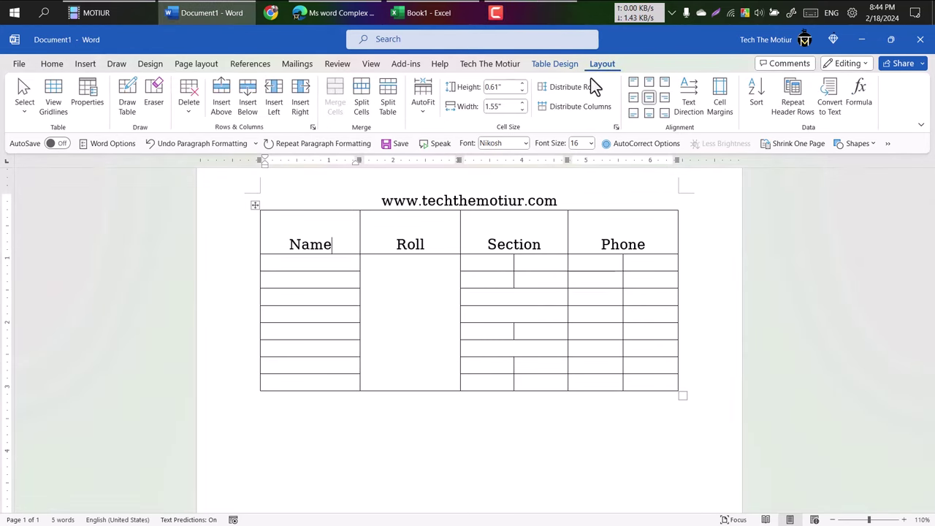
left_click(248, 232)
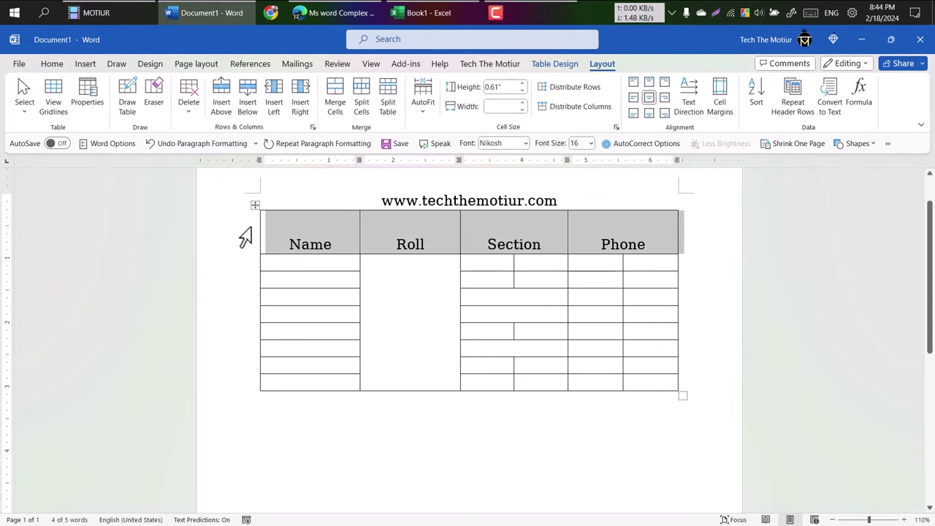
left_click(649, 97)
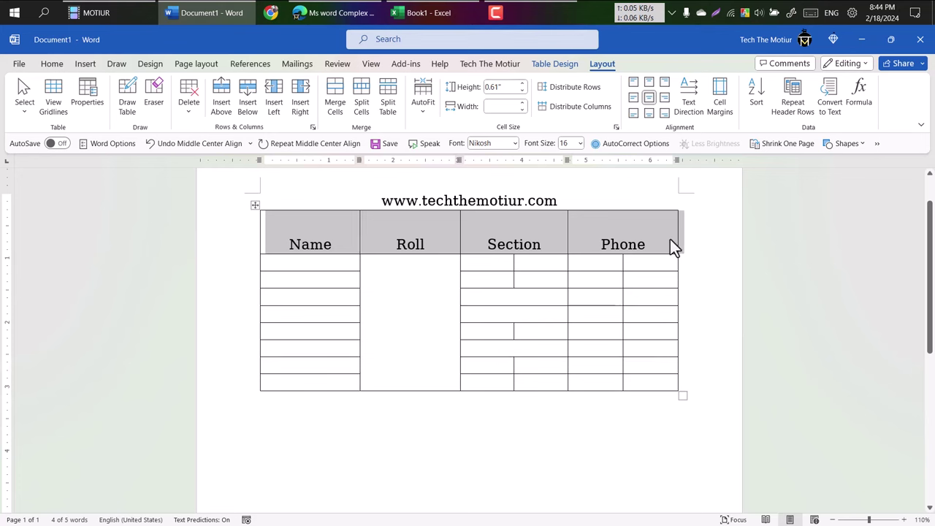
Step: Change the header labels' Spacing Before from 30 pt to 0 pt
left_click(191, 65)
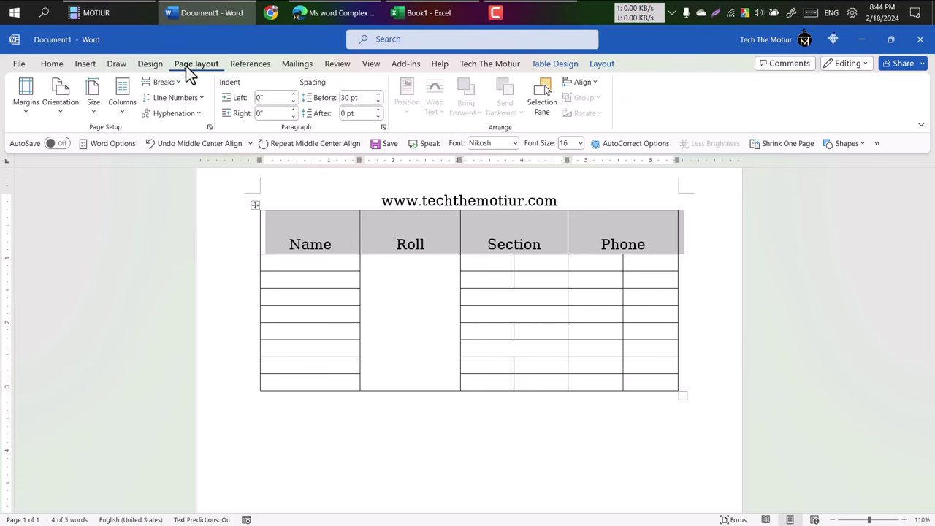
double_click(344, 97)
left_click(379, 97)
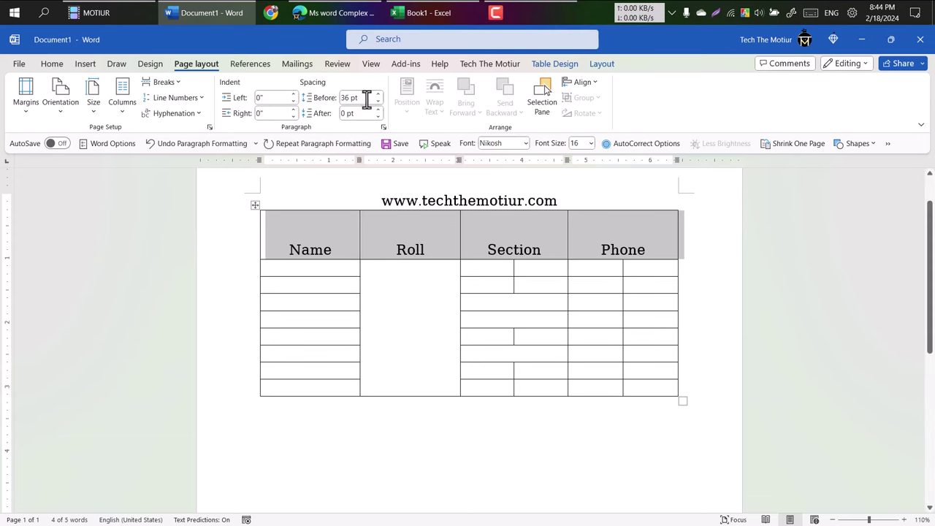
double_click(362, 97)
type("0")
key("Return")
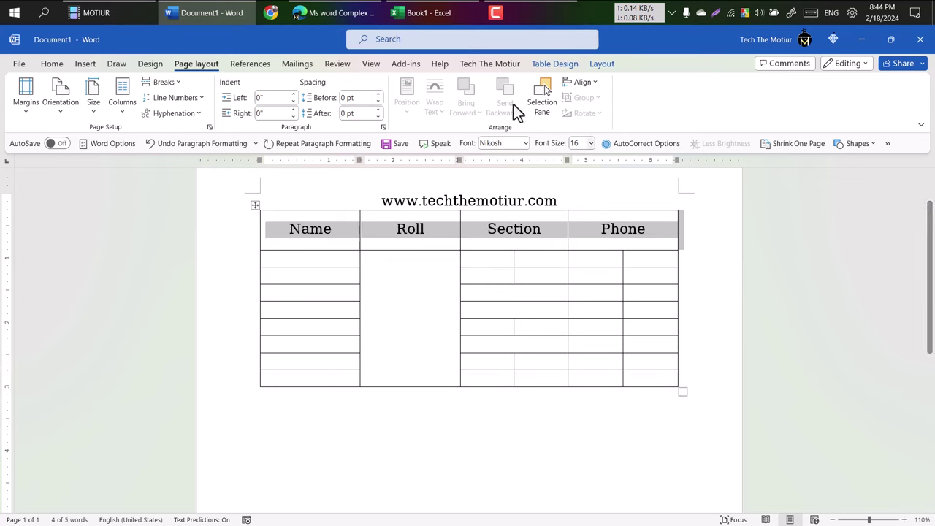
left_click(601, 64)
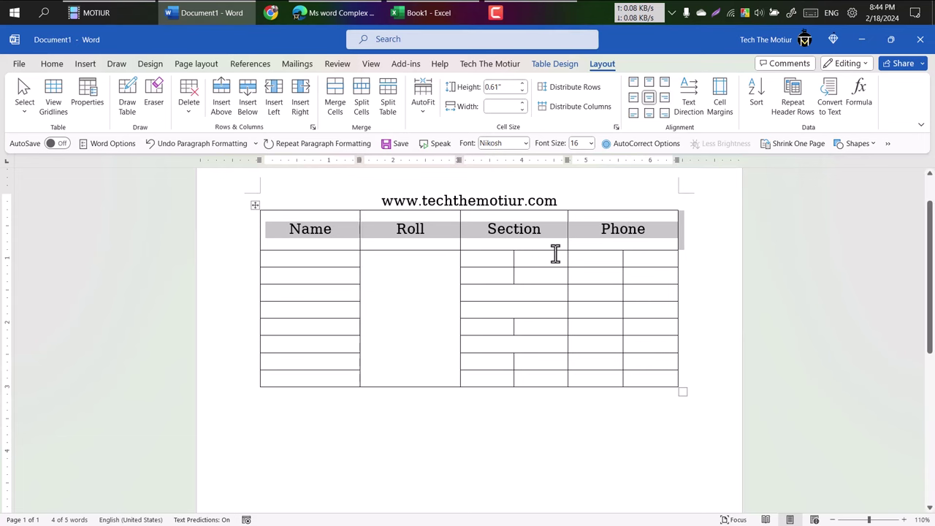
left_click(478, 246)
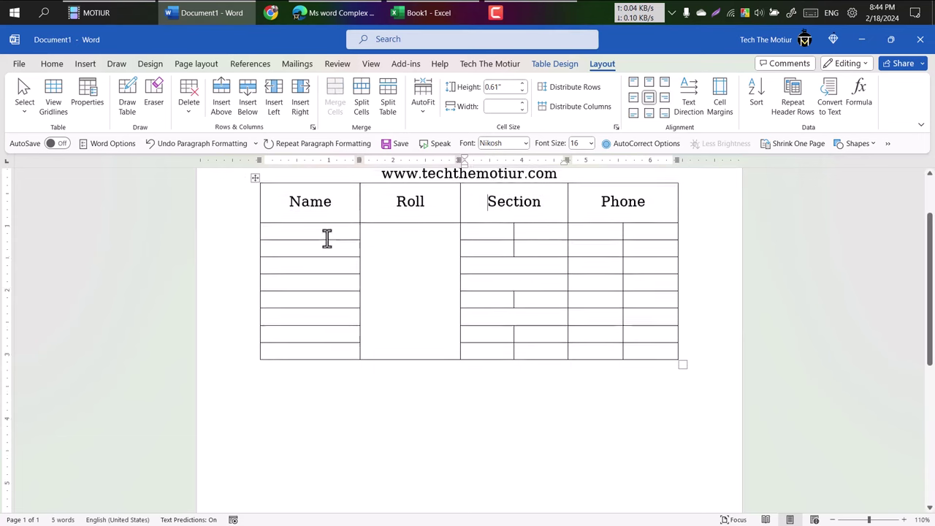
Step: Format the entire Name/Roll/Section/Phone table's text as Times New Roman, size 14
left_click(255, 206)
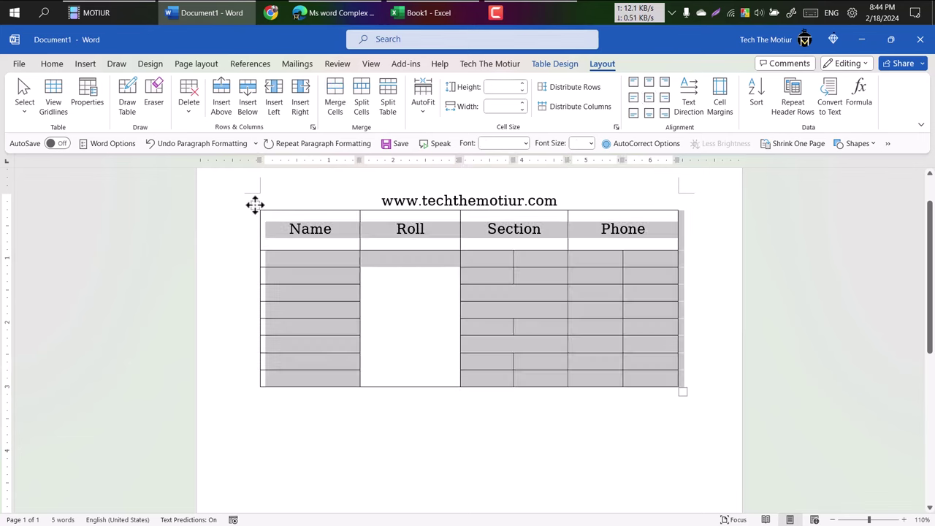
left_click(52, 64)
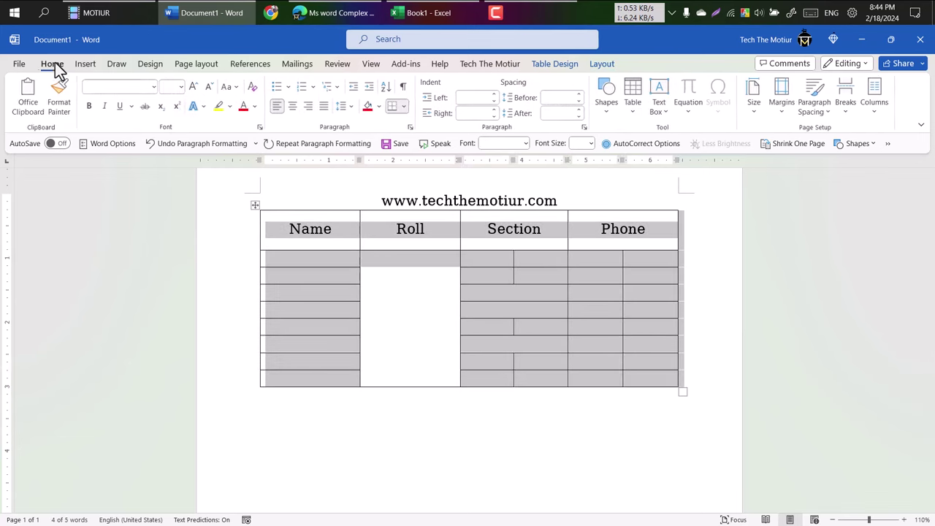
left_click(115, 85)
type("Times New Roman")
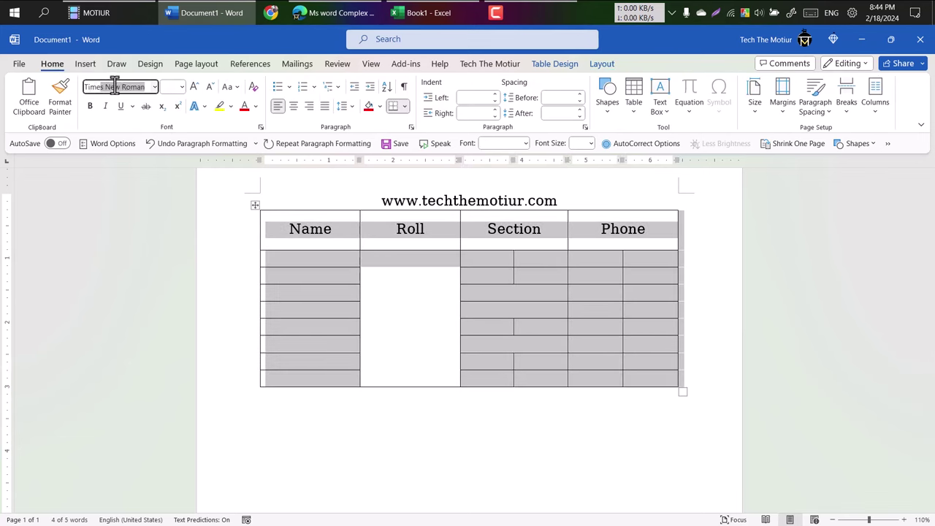
key("Return")
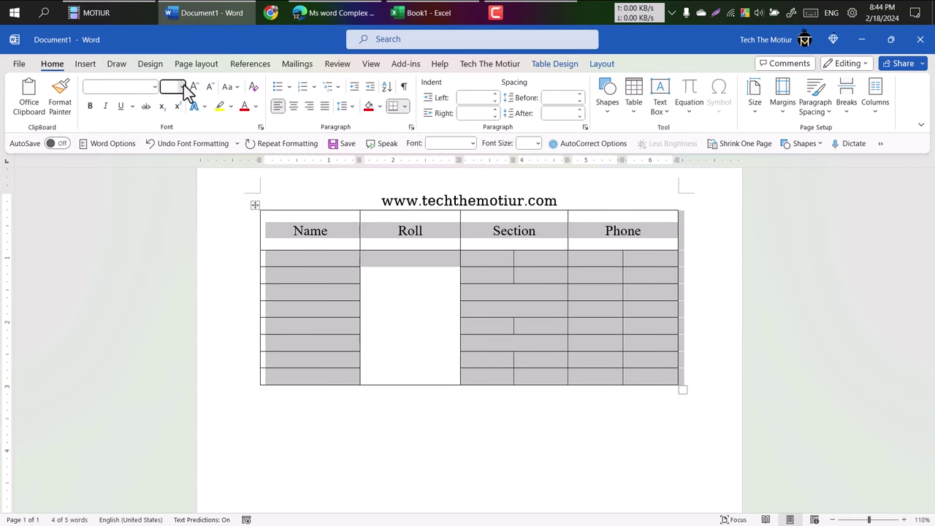
left_click(183, 87)
left_click(169, 180)
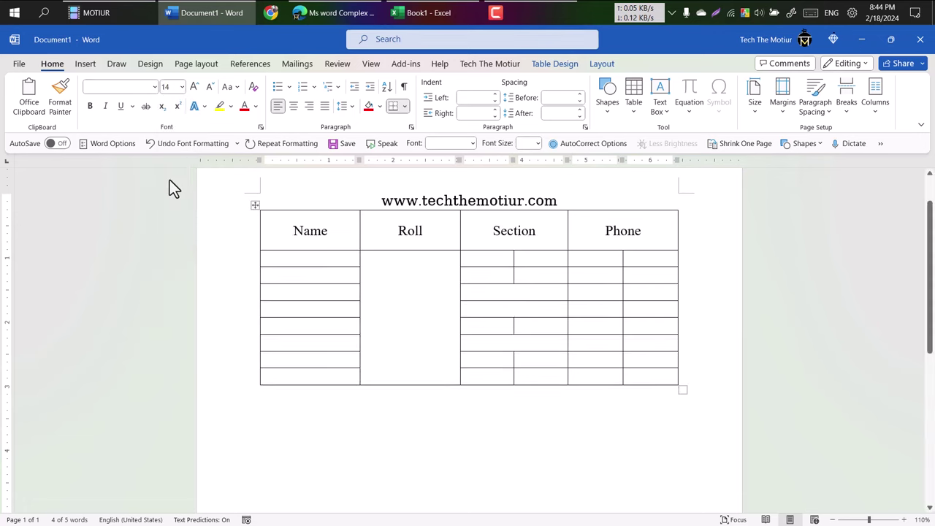
key("ctrl+z")
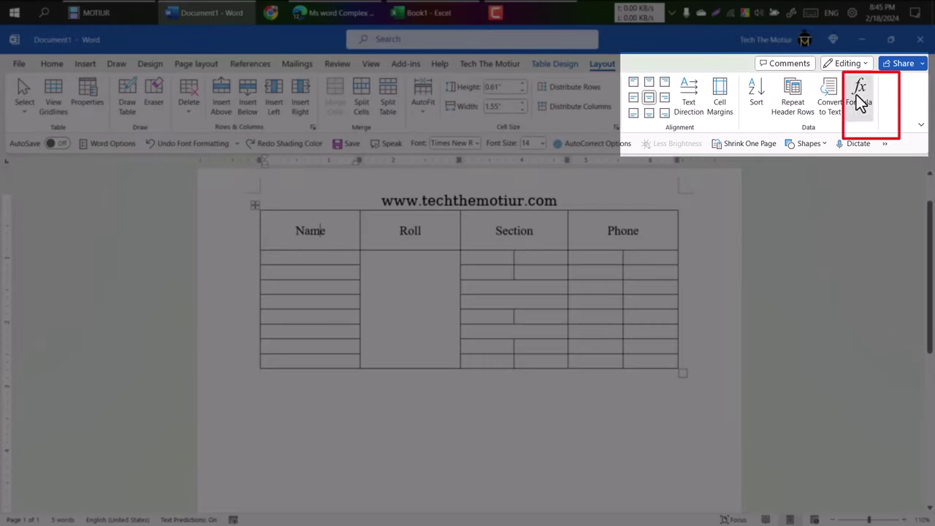
left_click(859, 98)
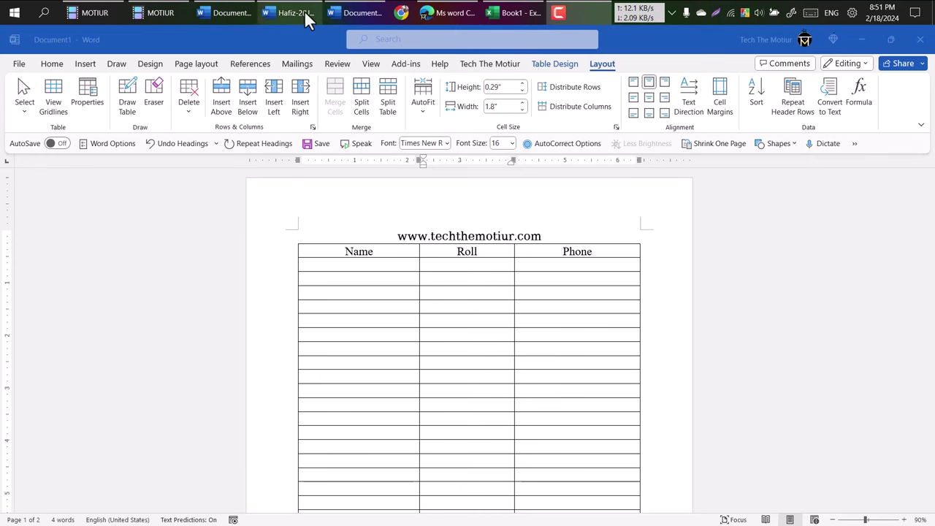
Step: Switch to Document2 and preview its landscape Bengali fee table in Print view
left_click(363, 14)
scroll(486, 297, "down", 5)
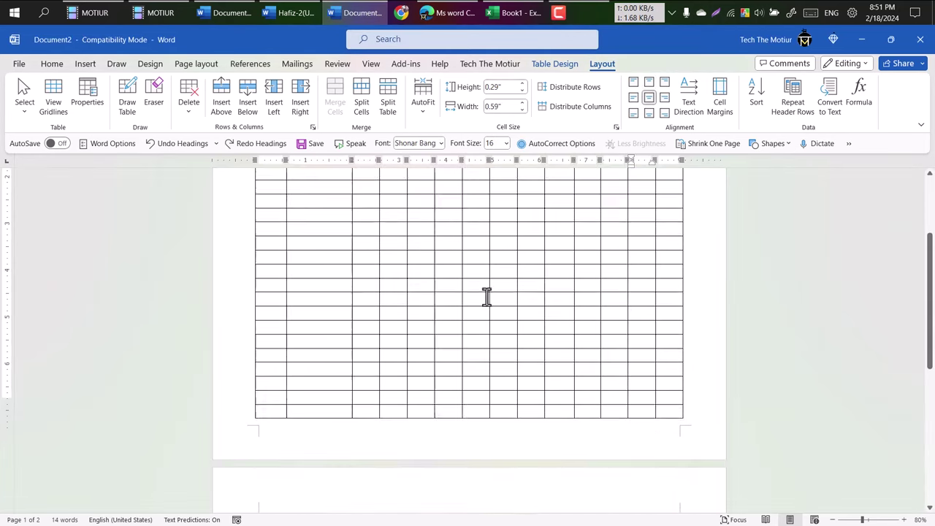
scroll(491, 303, "up", 5)
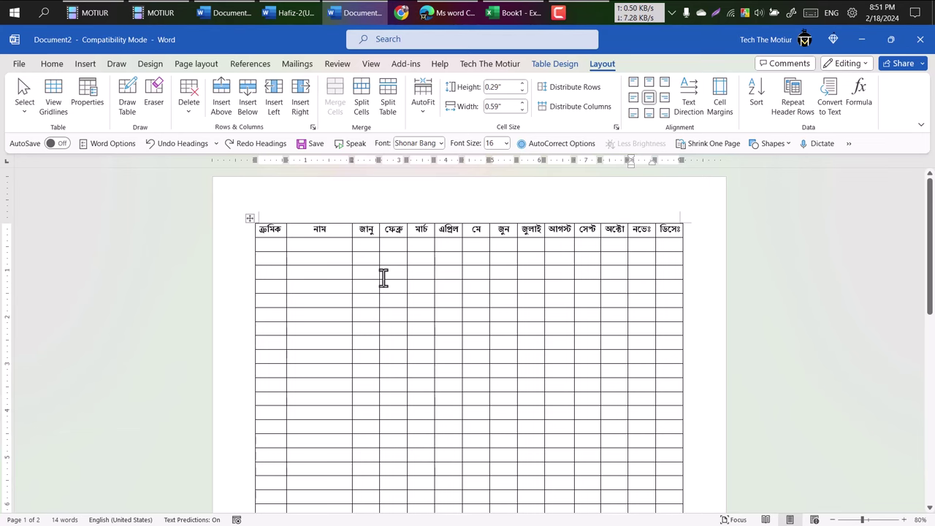
key("ctrl+p")
scroll(607, 321, "down", 3)
scroll(585, 278, "up", 3)
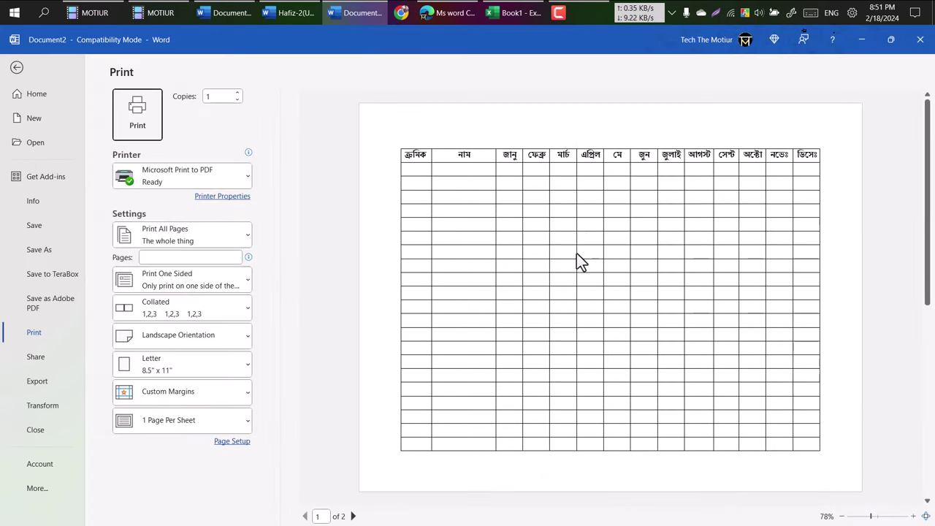
scroll(580, 270, "down", 3)
scroll(582, 281, "up", 3)
key("Escape")
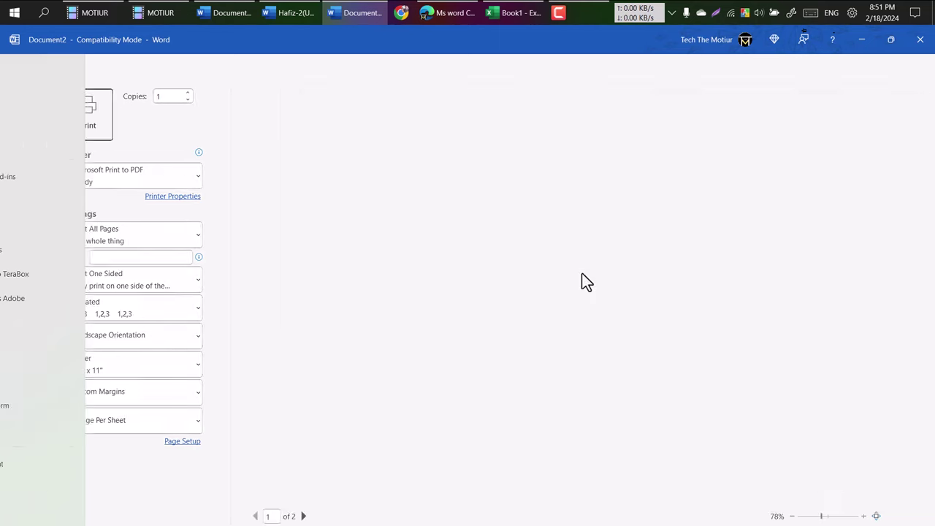
Step: Shade the Bengali table's header row yellow from the Home tab, then undo it
left_click(236, 231)
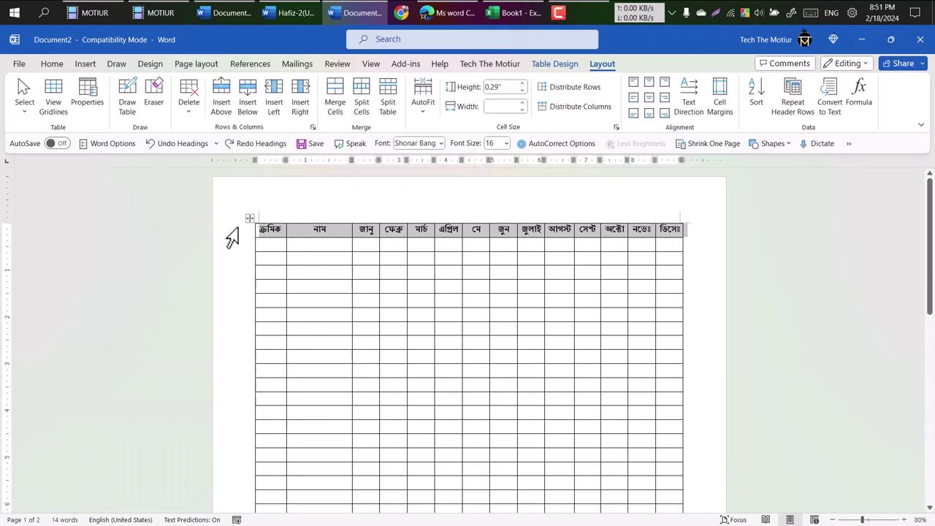
left_click(38, 63)
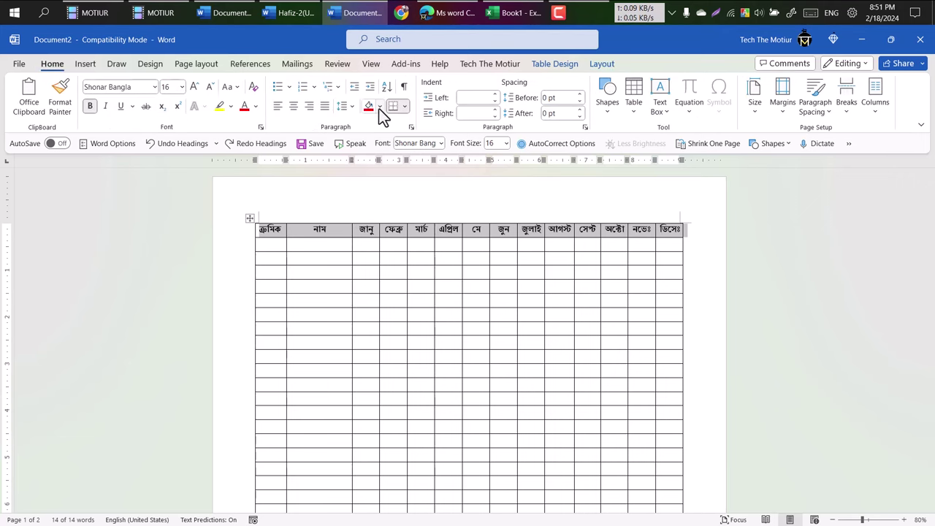
left_click(380, 107)
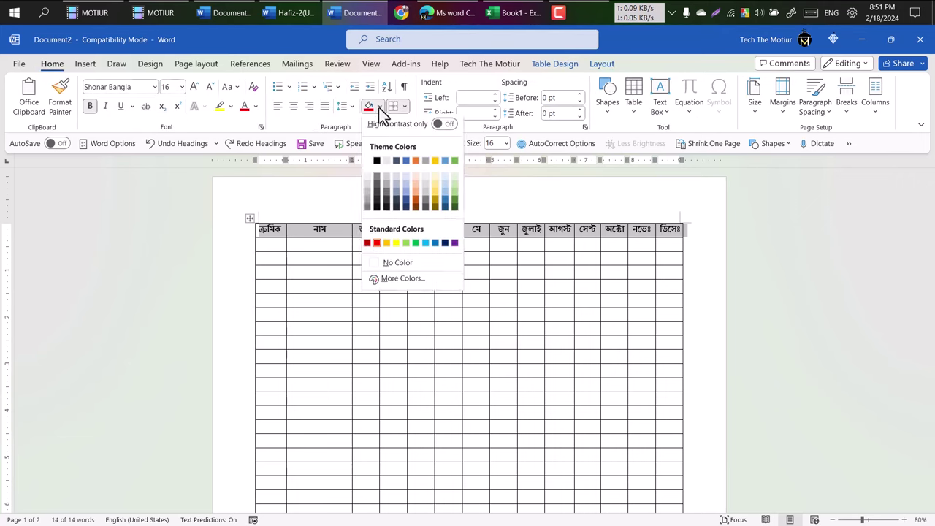
left_click(396, 246)
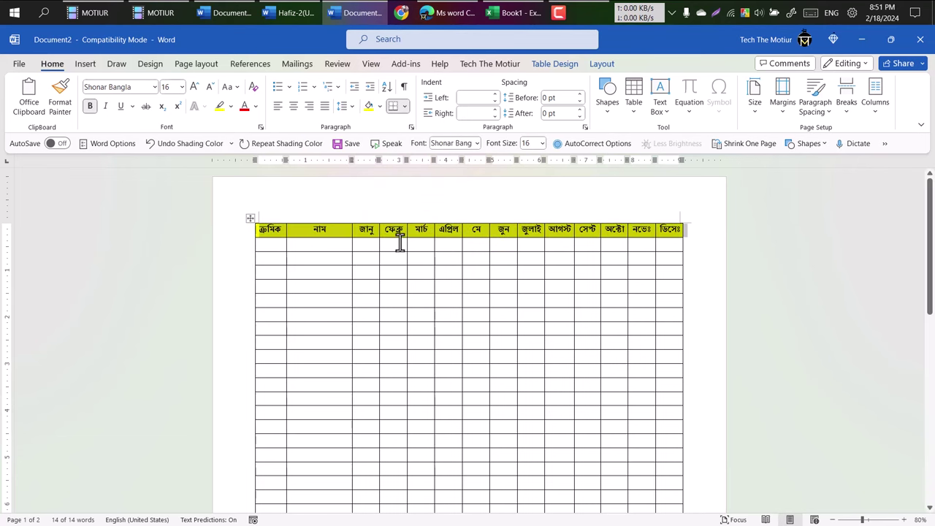
key("ctrl+z")
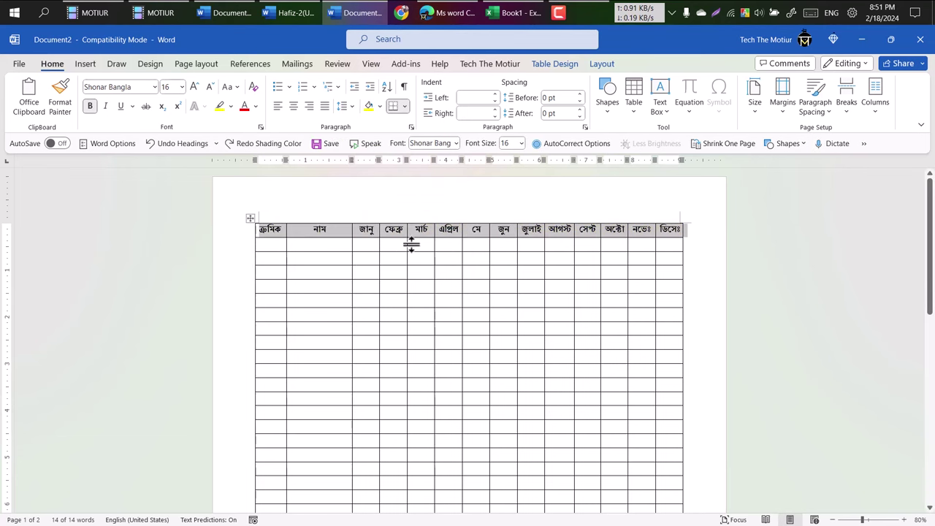
Step: Apply yellow shading to the header row via Table Design, then paste the copied rows
left_click(602, 63)
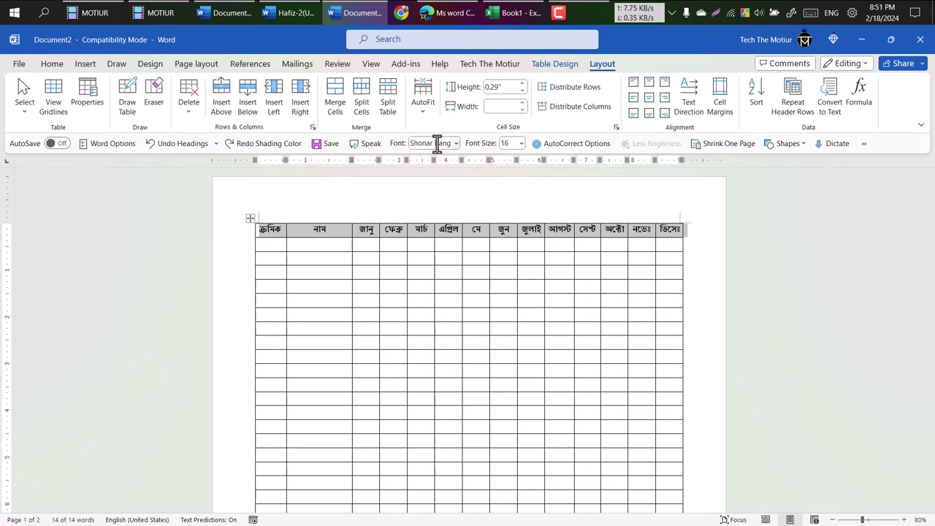
left_click(557, 64)
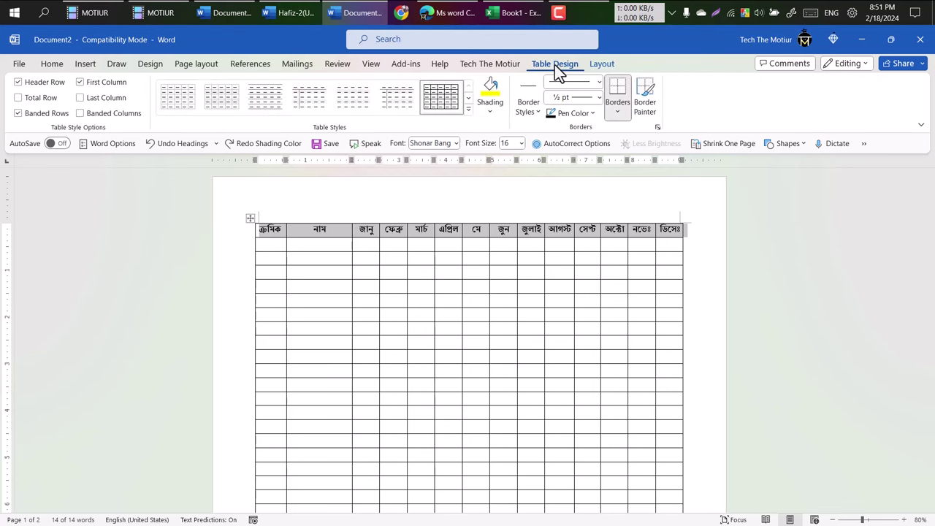
left_click(490, 114)
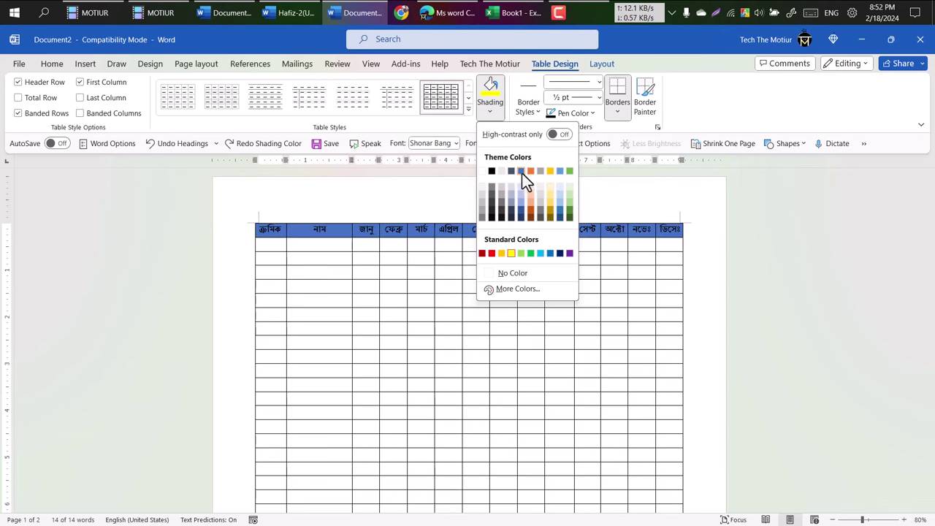
left_click(491, 89)
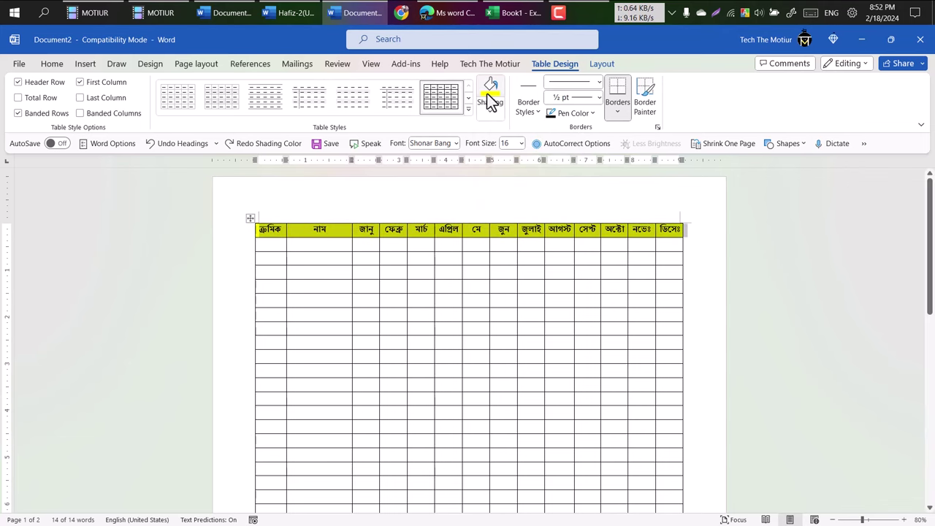
left_click(51, 63)
key("ctrl+v")
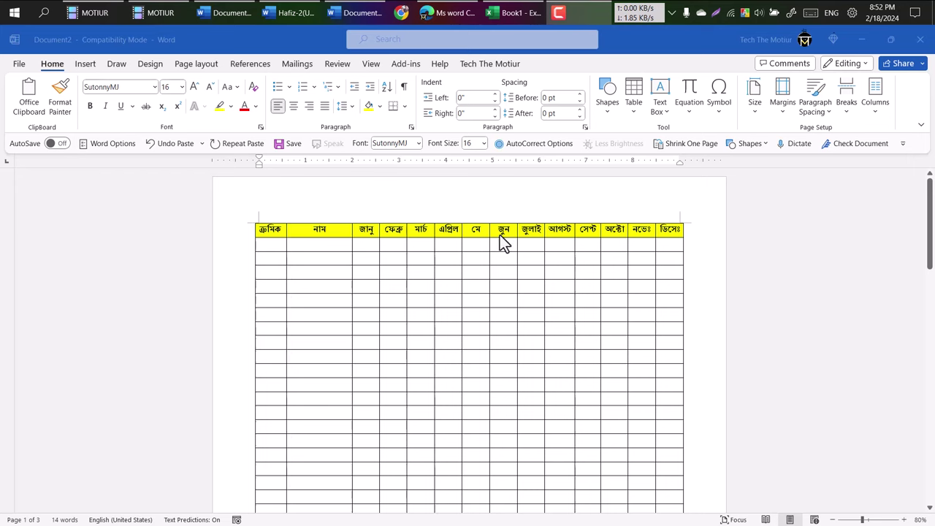
Step: Make Document2's yellow header row repeat at the top of every page with Repeat Header Rows
scroll(570, 252, "down", 5)
scroll(570, 257, "down", 6)
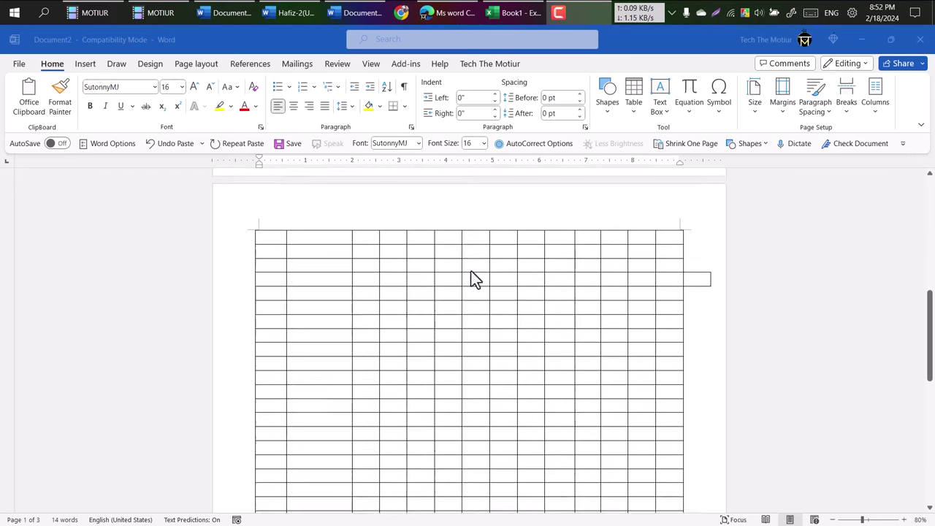
scroll(322, 266, "up", 2)
scroll(329, 267, "up", 5)
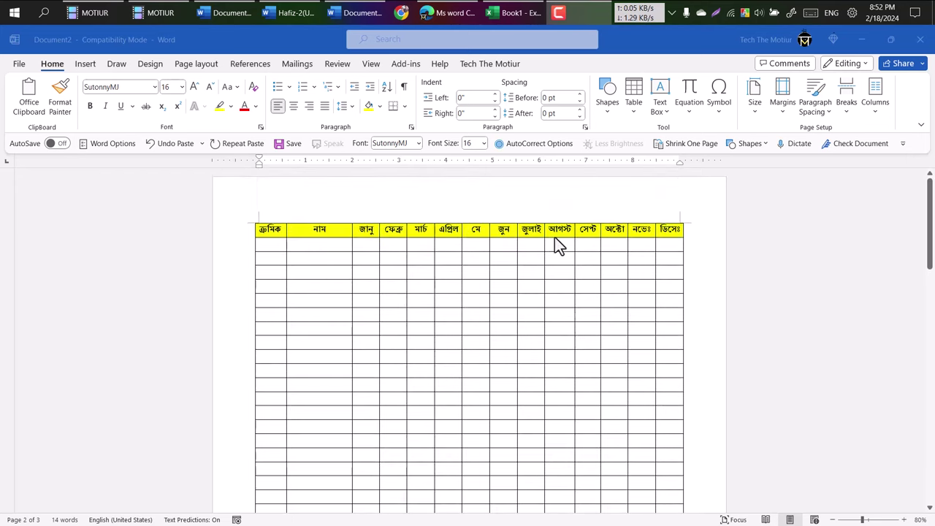
scroll(555, 239, "down", 1)
scroll(555, 249, "up", 1)
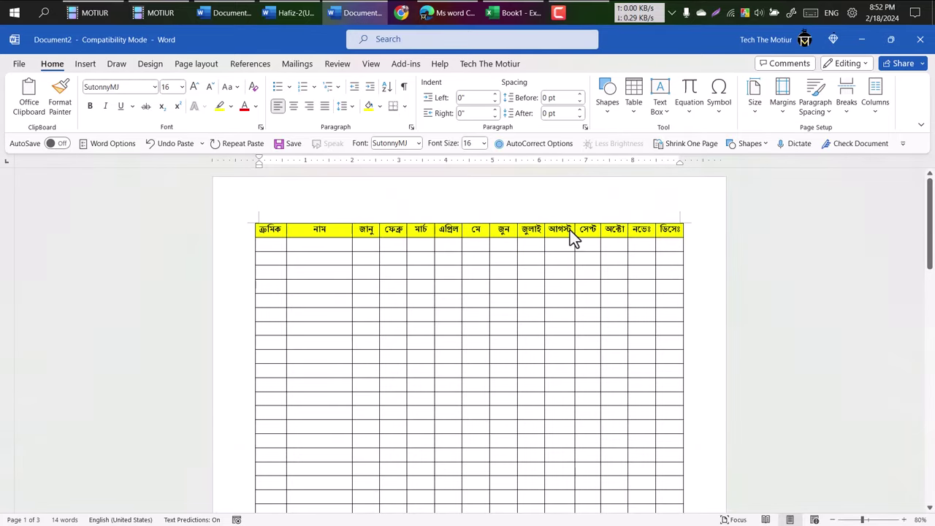
left_click(560, 232)
scroll(562, 253, "down", 2)
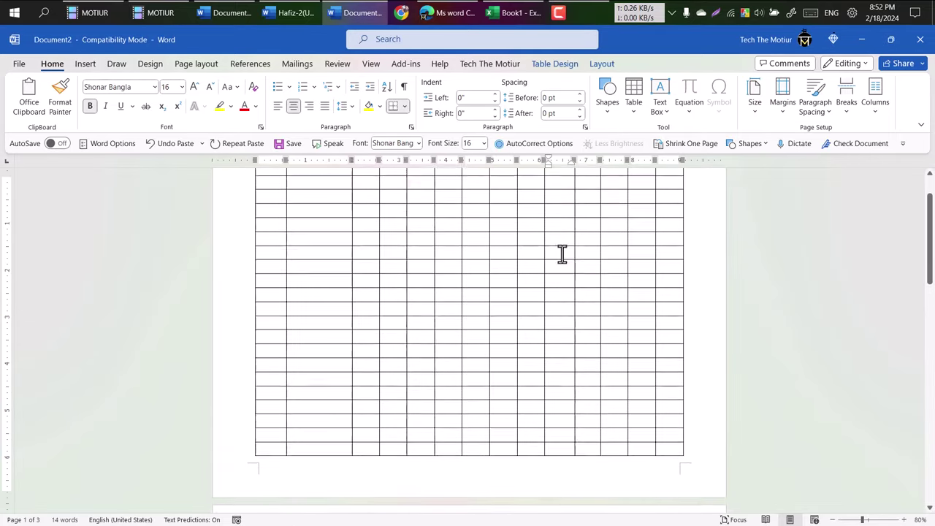
scroll(562, 255, "up", 1)
left_click(599, 66)
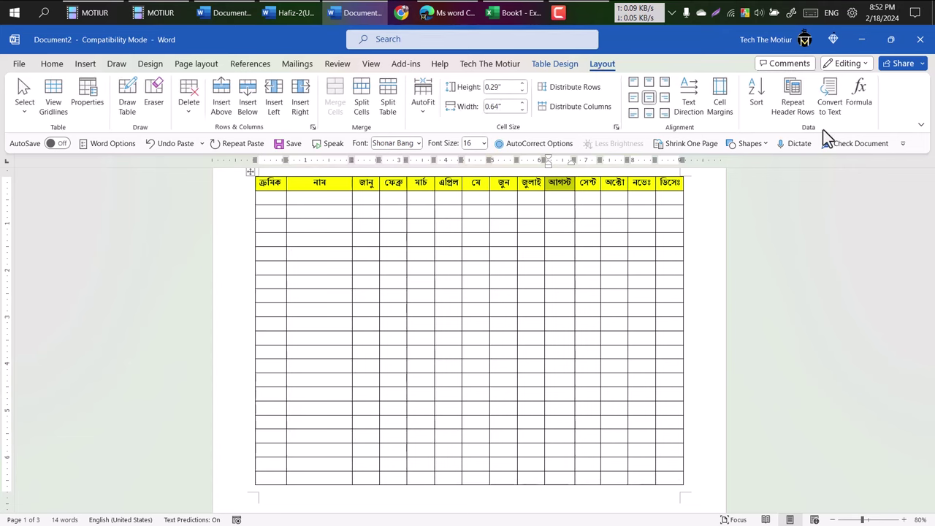
left_click(794, 101)
Step: Scroll to page 2 to confirm the yellow header row repeats there
scroll(522, 310, "down", 5)
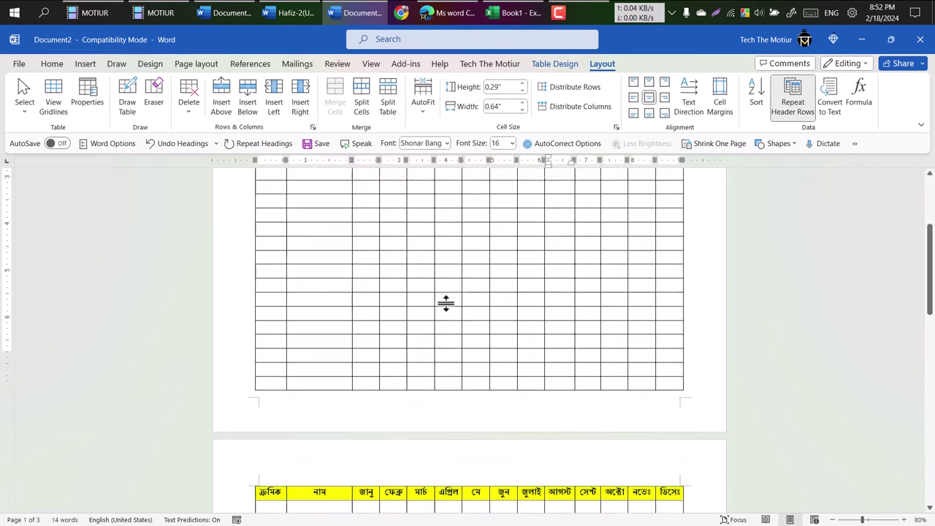
scroll(541, 341, "down", 3)
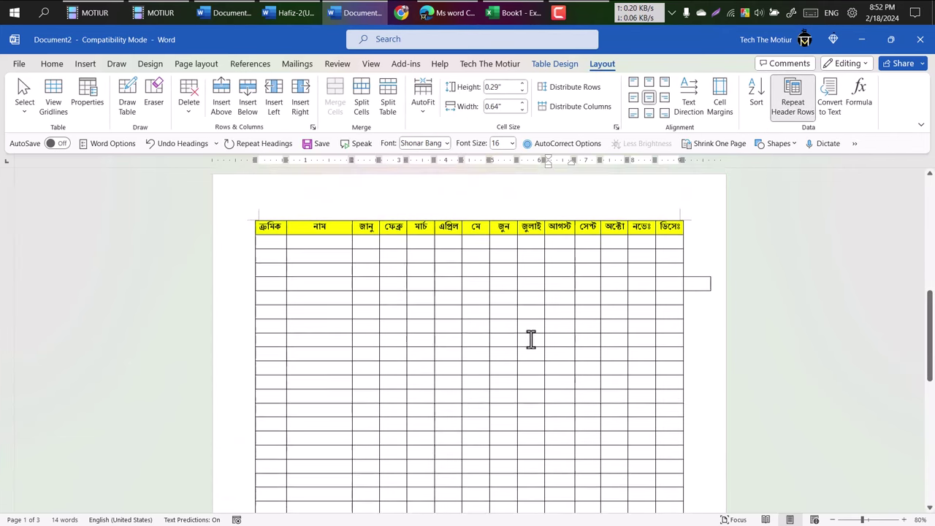
scroll(483, 355, "up", 6)
scroll(416, 374, "down", 2)
Step: In the Hafiz-2(Updated-TTM) document, toggle Repeat Header Rows for the fee table and check it
left_click(291, 12)
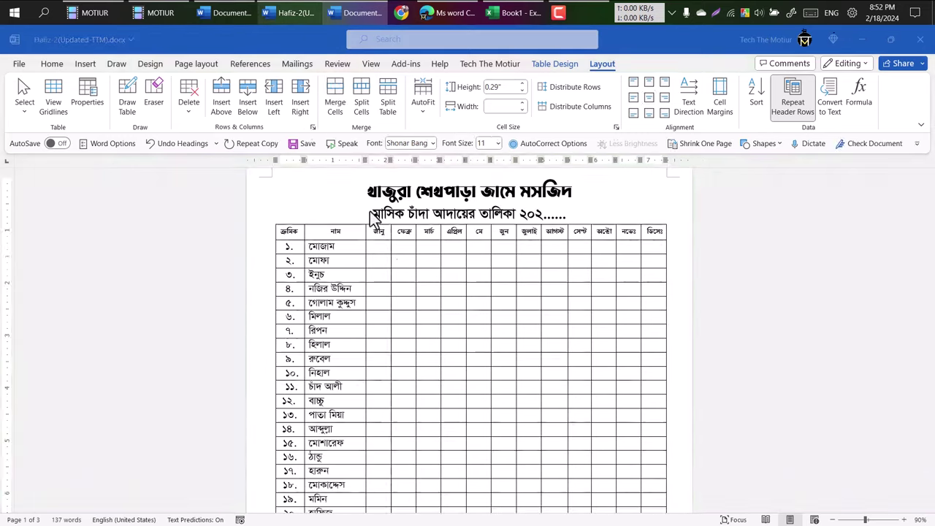
scroll(446, 315, "down", 6)
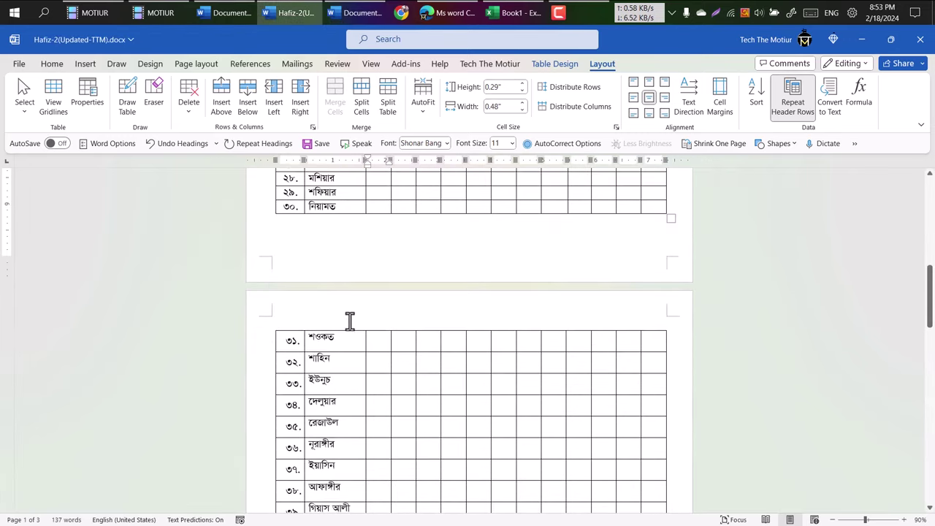
scroll(487, 336, "up", 8)
scroll(468, 281, "up", 2)
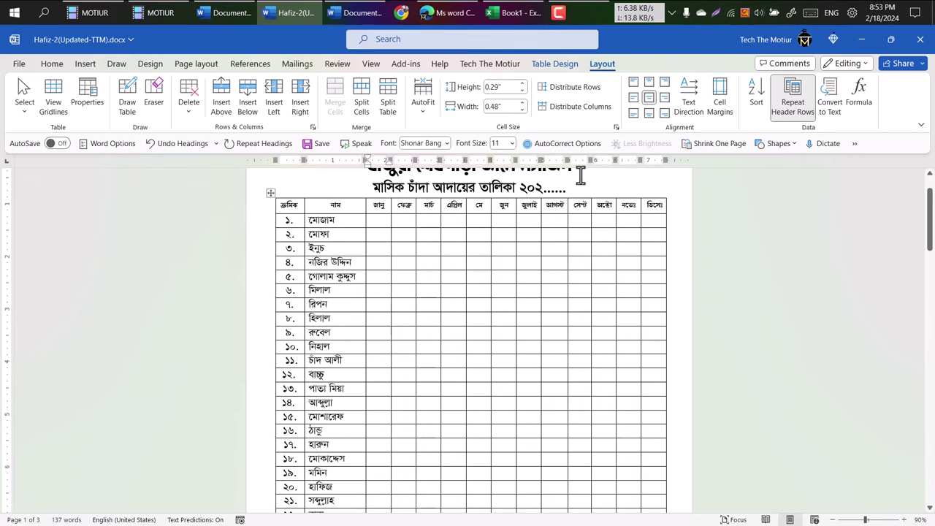
left_click(793, 95)
scroll(505, 269, "down", 3)
scroll(505, 271, "down", 3)
scroll(409, 322, "down", 3)
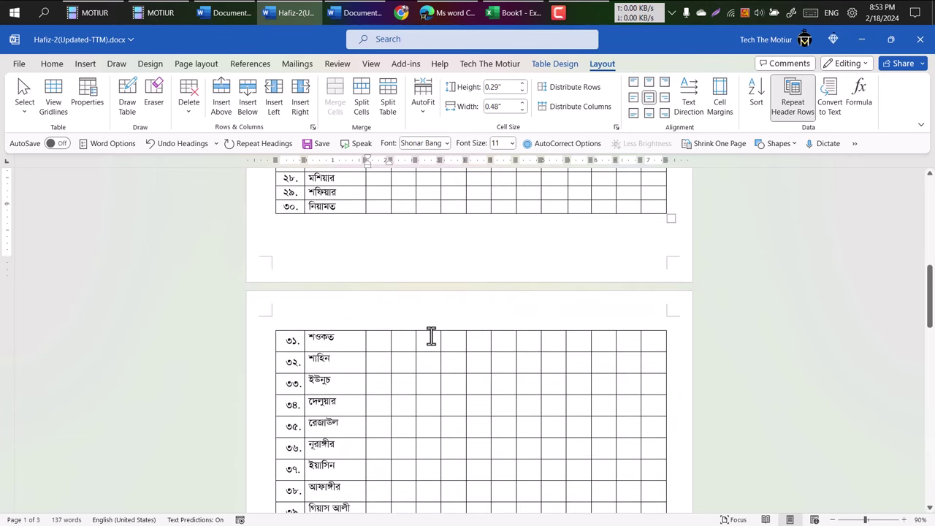
scroll(426, 340, "up", 3)
scroll(428, 341, "up", 6)
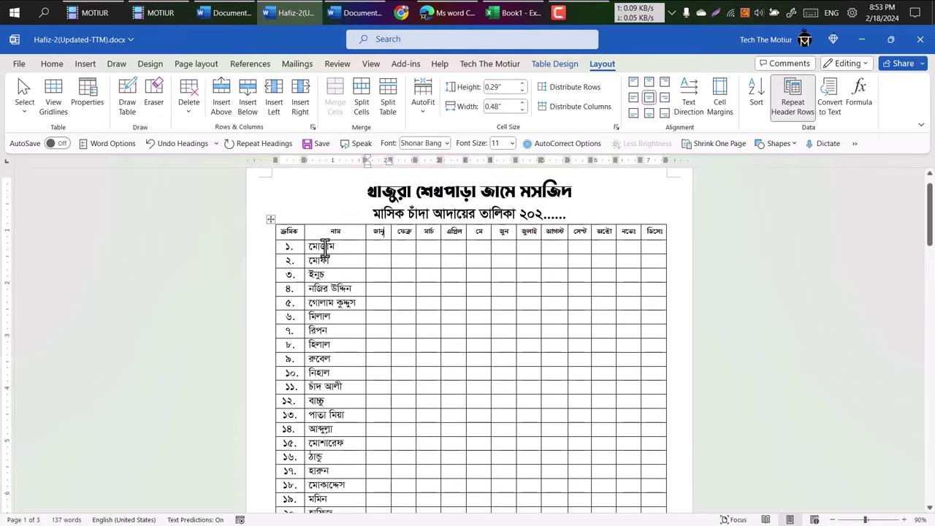
Step: Select the first listed name in the Hafiz-2 table with the Home tab showing
left_click(328, 246)
left_click(49, 64)
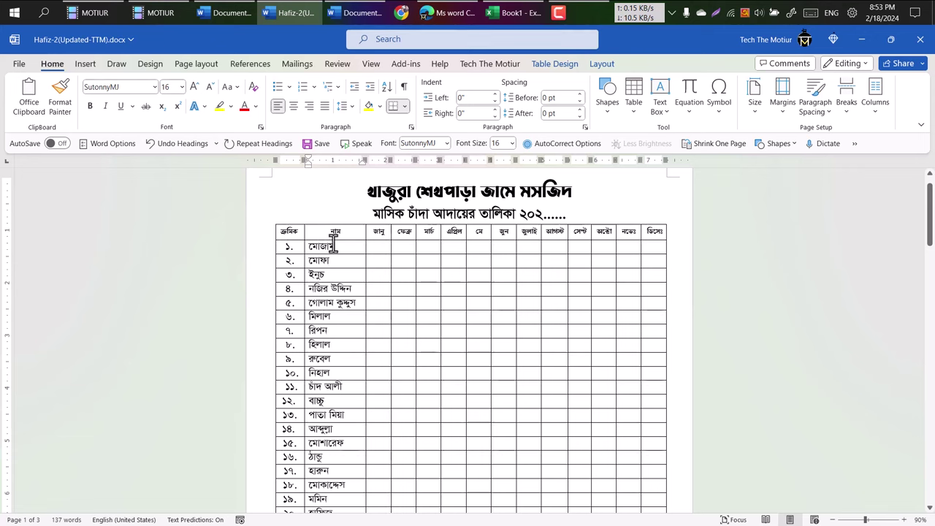
double_click(326, 247)
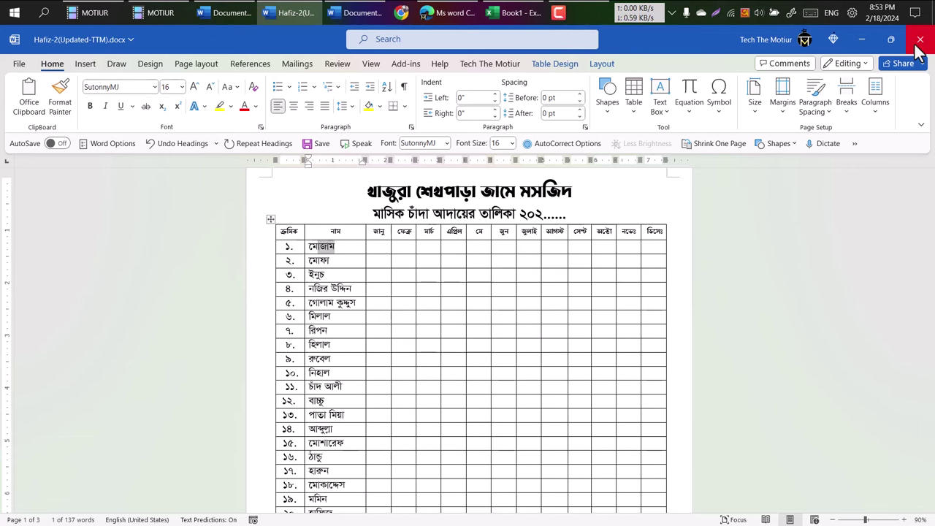
scroll(592, 301, "down", 1)
scroll(591, 309, "up", 2)
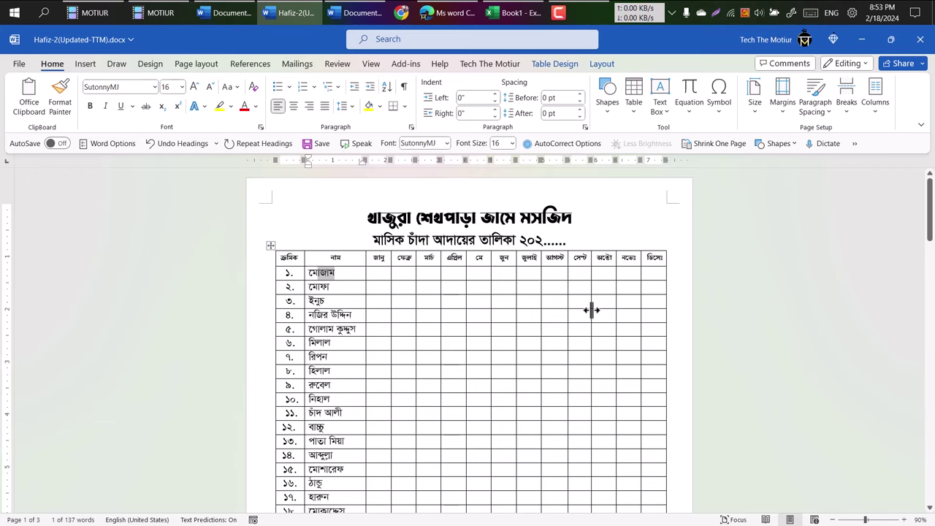
Step: Back in Document2, select then deselect the মার্চ (March) column and return to Home
left_click(338, 7)
scroll(393, 411, "up", 3)
scroll(394, 337, "down", 4)
scroll(454, 335, "up", 3)
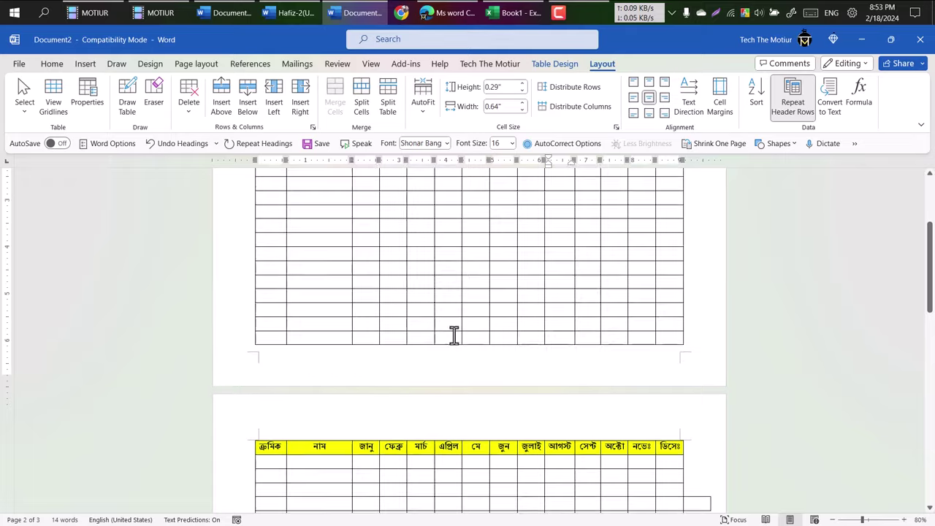
scroll(454, 335, "down", 3)
left_click(425, 233)
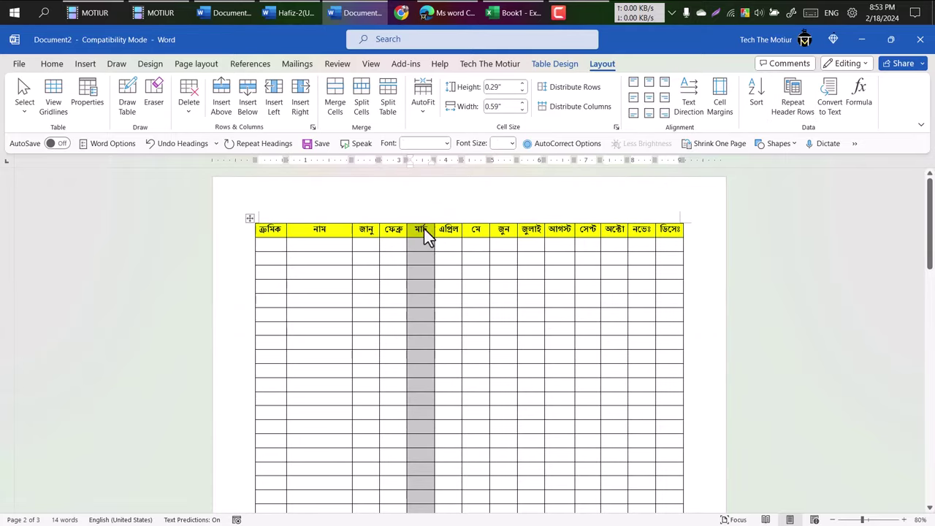
left_click(424, 228)
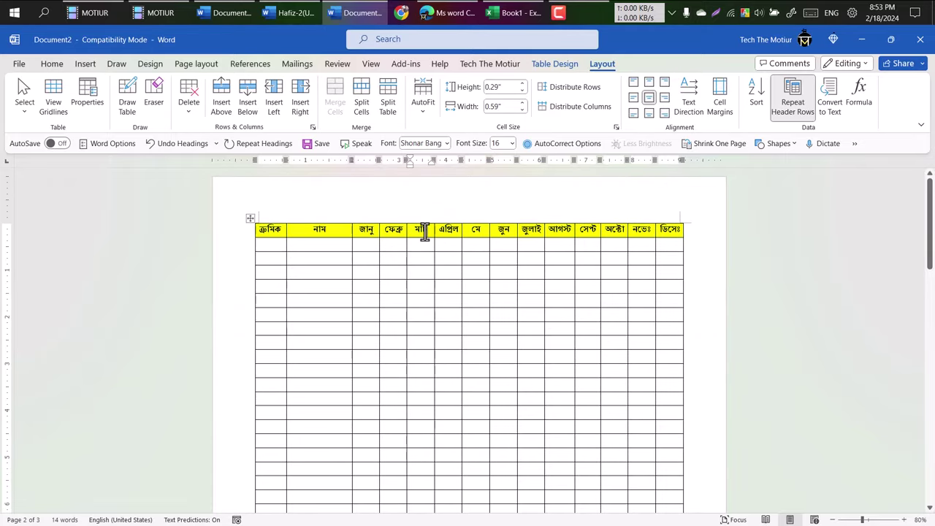
left_click(54, 64)
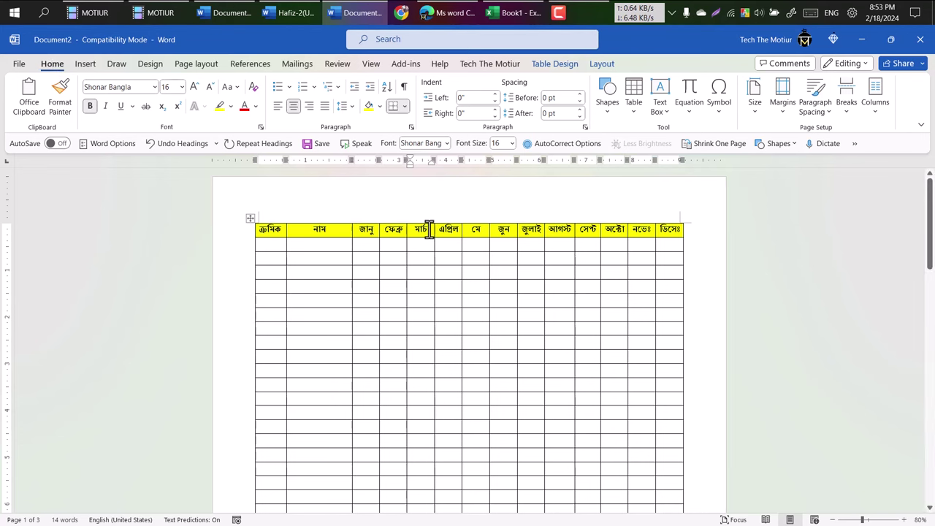
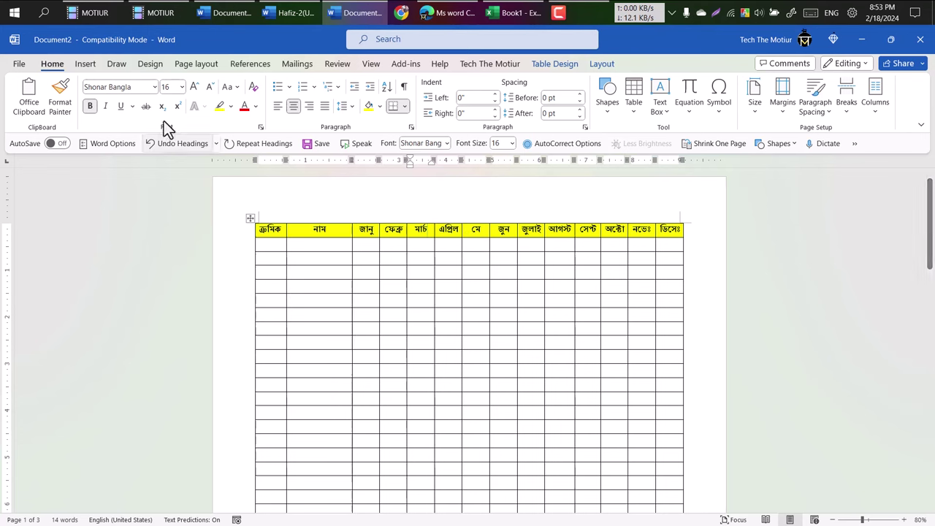
Step: Check the Bengali table's current font and scroll through the table
left_click(128, 86)
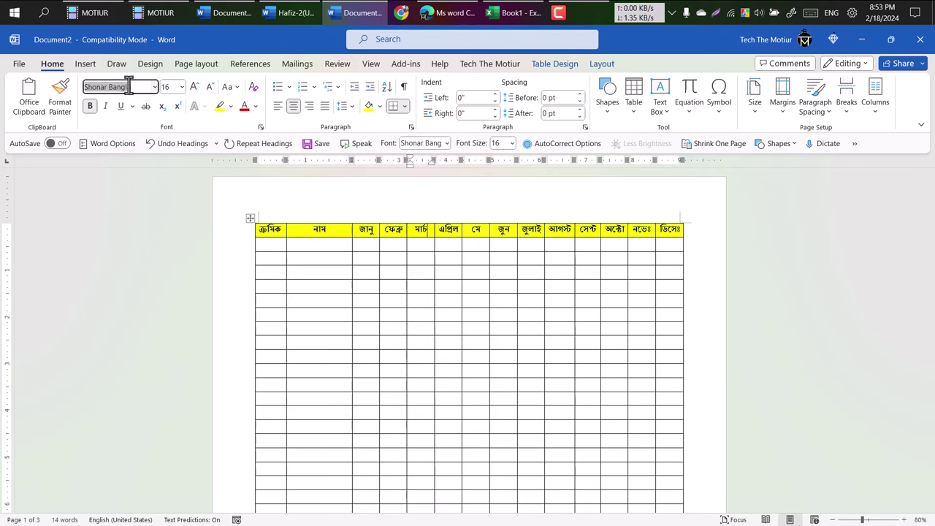
scroll(548, 363, "down", 1)
scroll(557, 376, "down", 4)
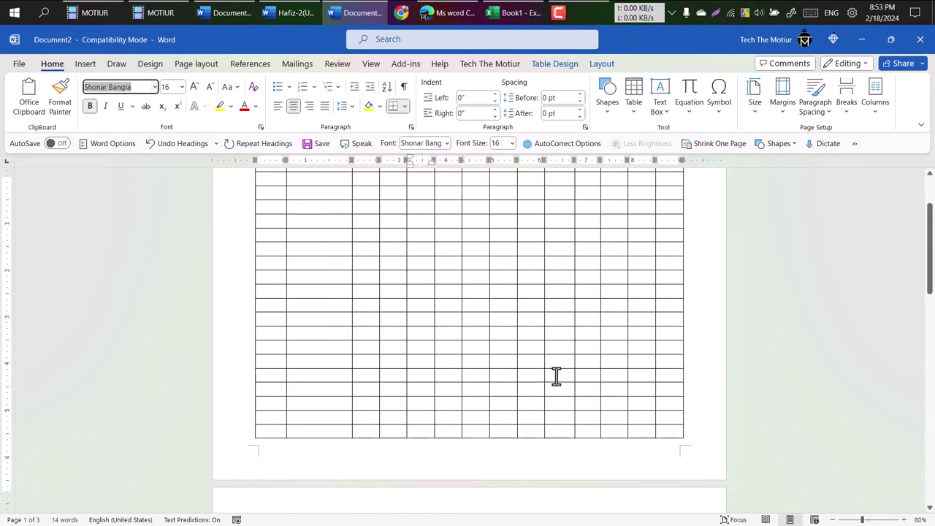
scroll(557, 377, "up", 5)
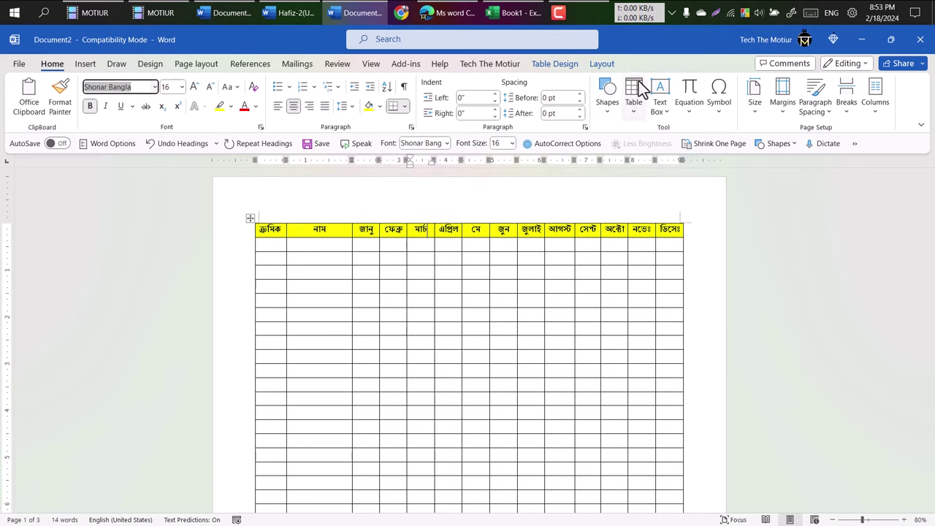
left_click(611, 64)
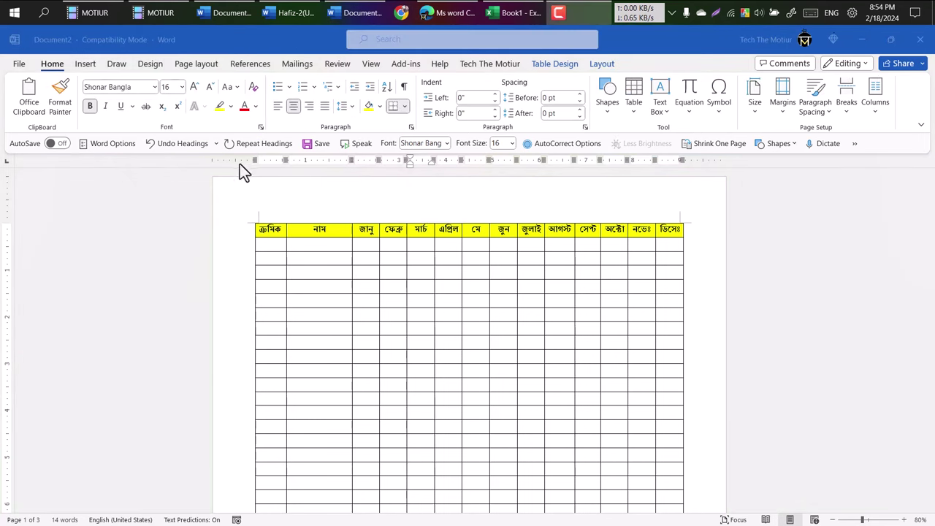
Step: Shade the third row's নাম cell yellow to match the header row
left_click(272, 243)
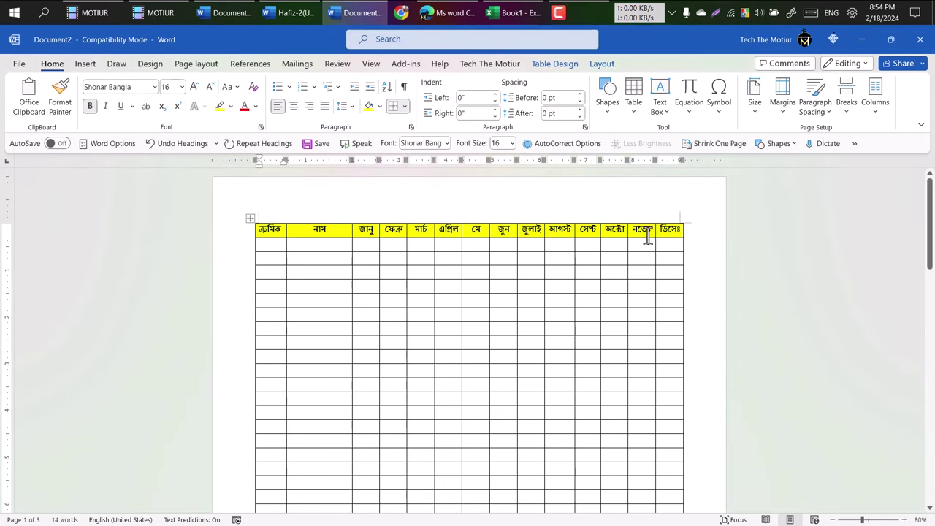
scroll(379, 293, "down", 1)
left_click(322, 251)
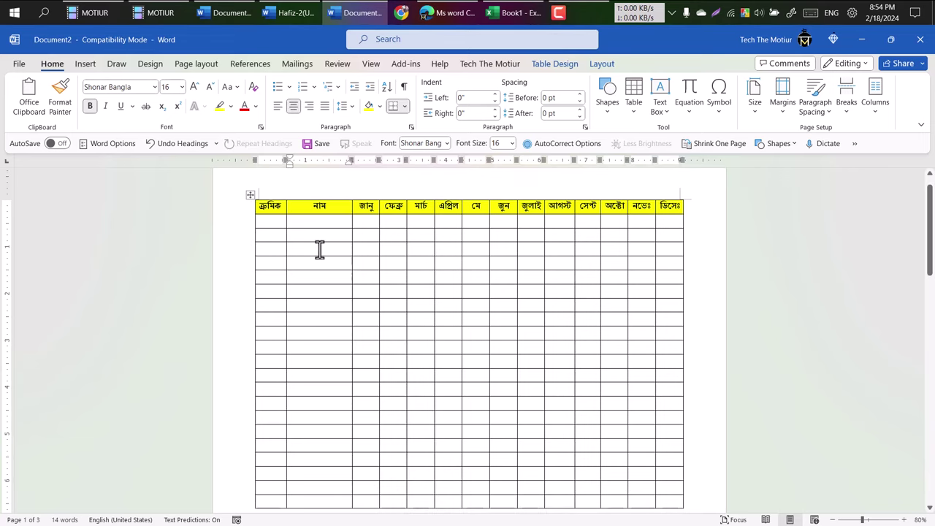
left_click(367, 111)
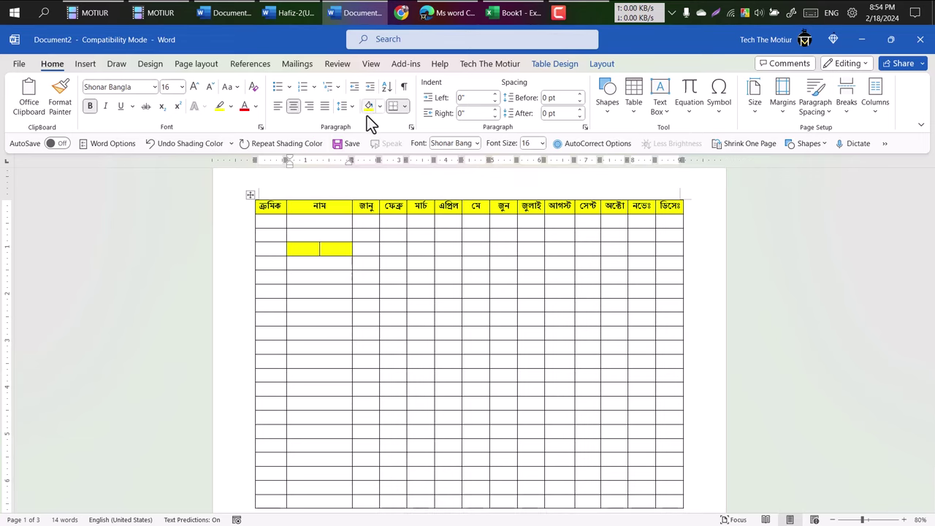
left_click(236, 211)
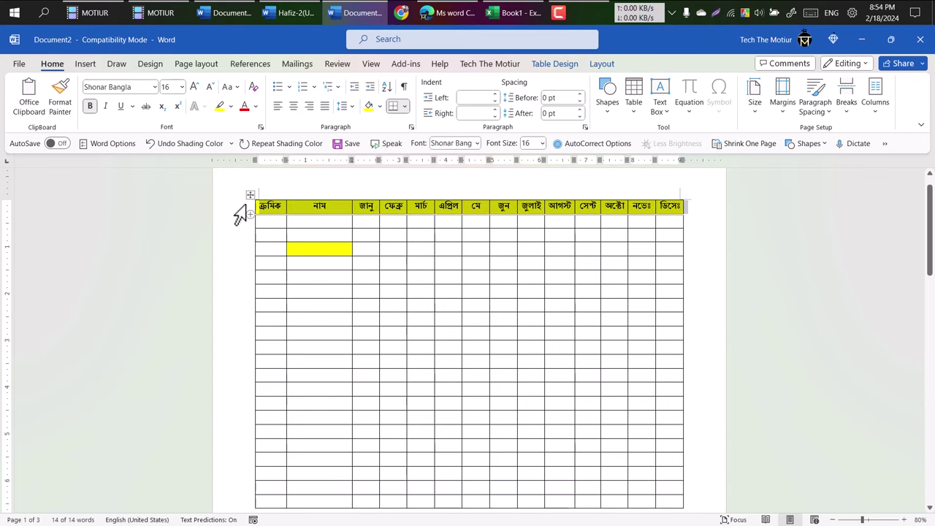
Step: Make the header row labels red, then select the entire table
left_click(256, 107)
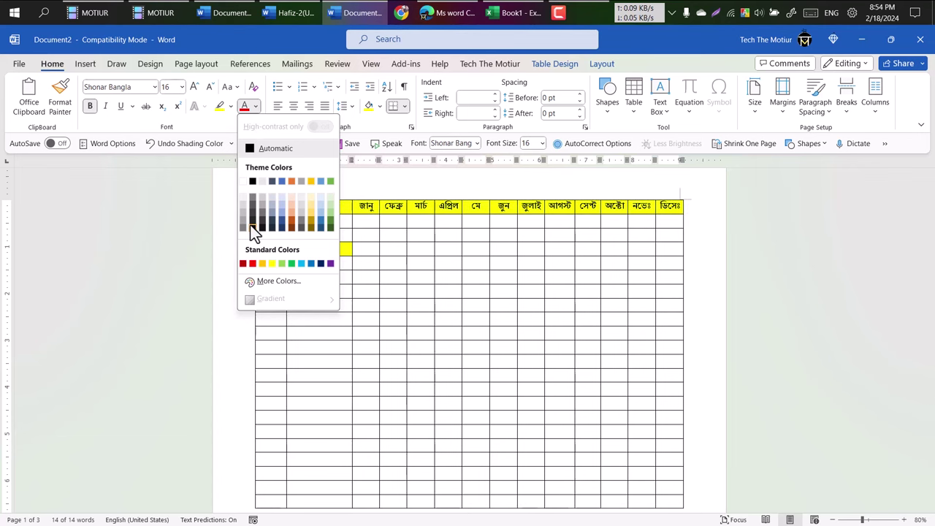
left_click(253, 264)
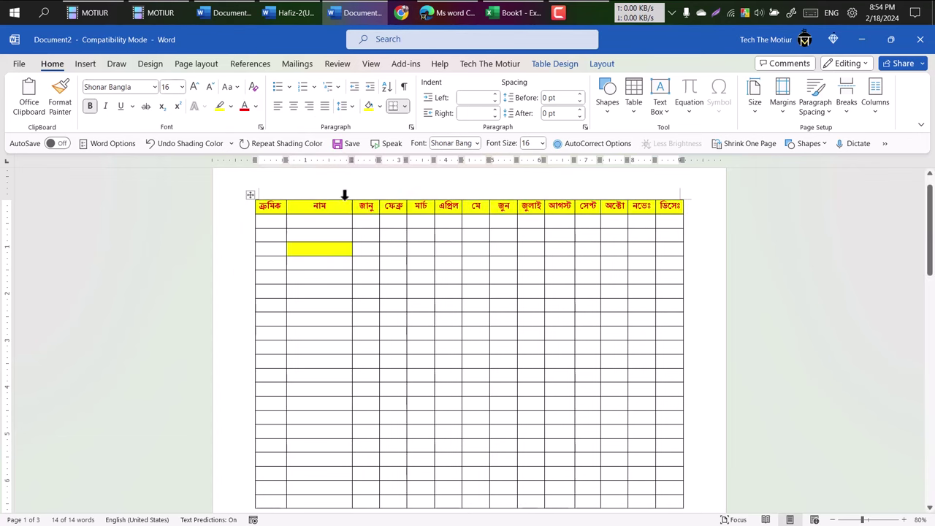
left_click(251, 193)
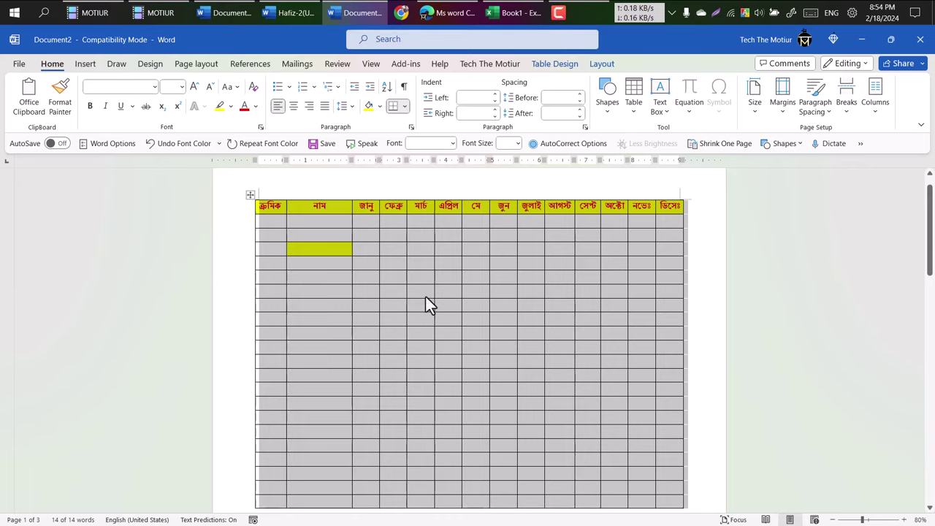
scroll(424, 298, "up", 5)
scroll(424, 300, "down", 4)
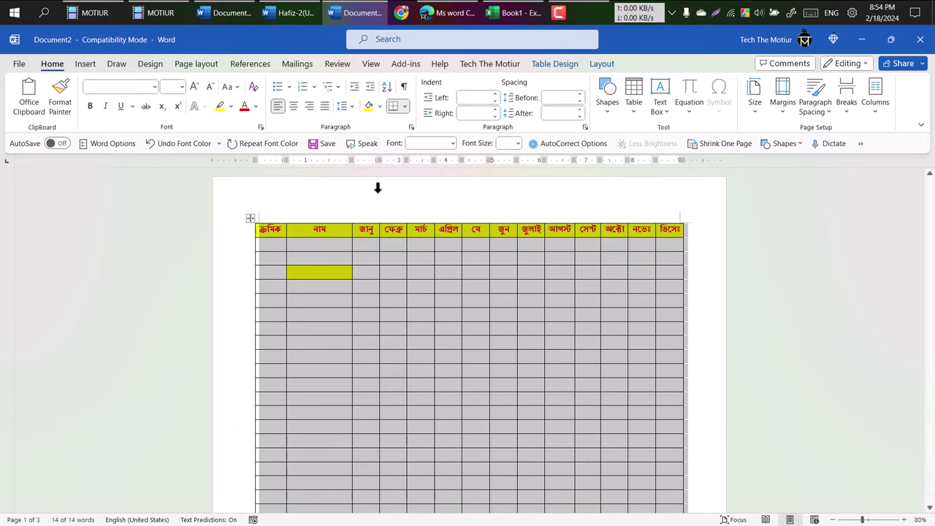
left_click(404, 106)
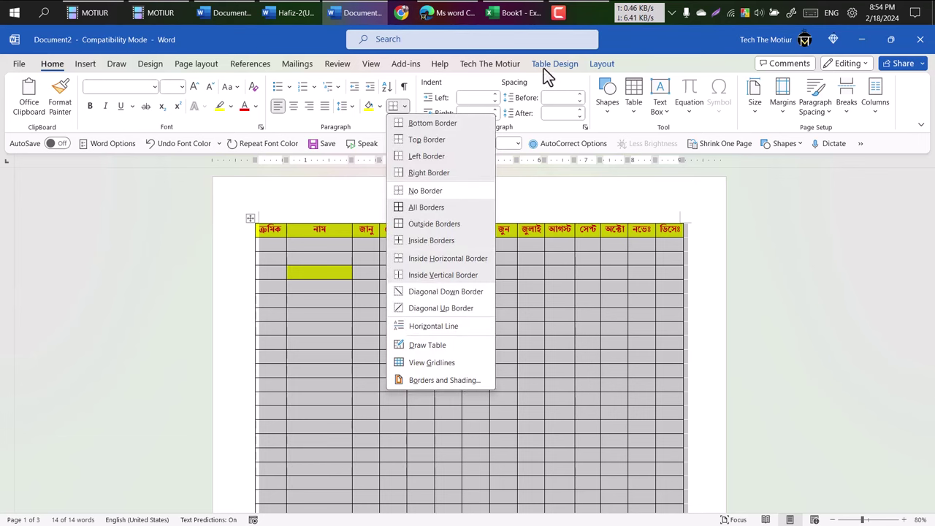
Step: Give the whole Bengali table thick 4½ pt borders in Borders and Shading
left_click(406, 192)
scroll(376, 291, "down", 1)
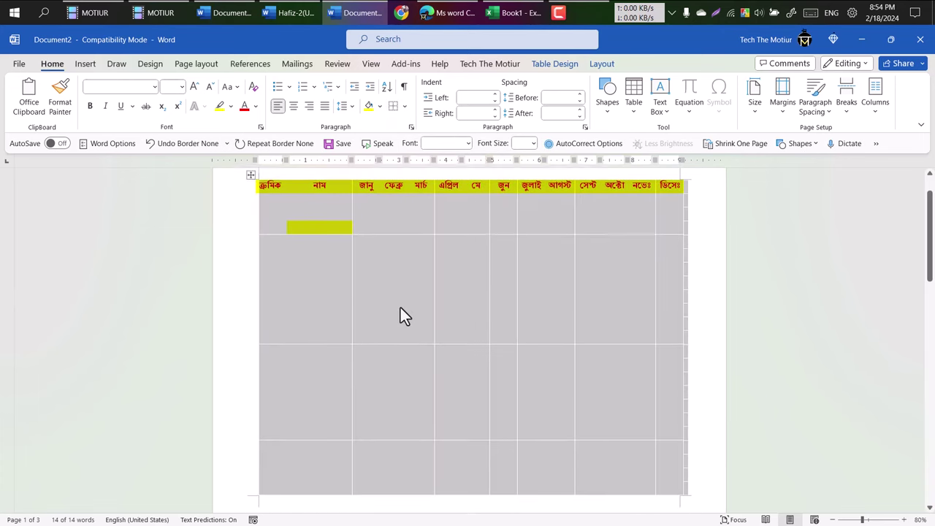
key("ctrl+z")
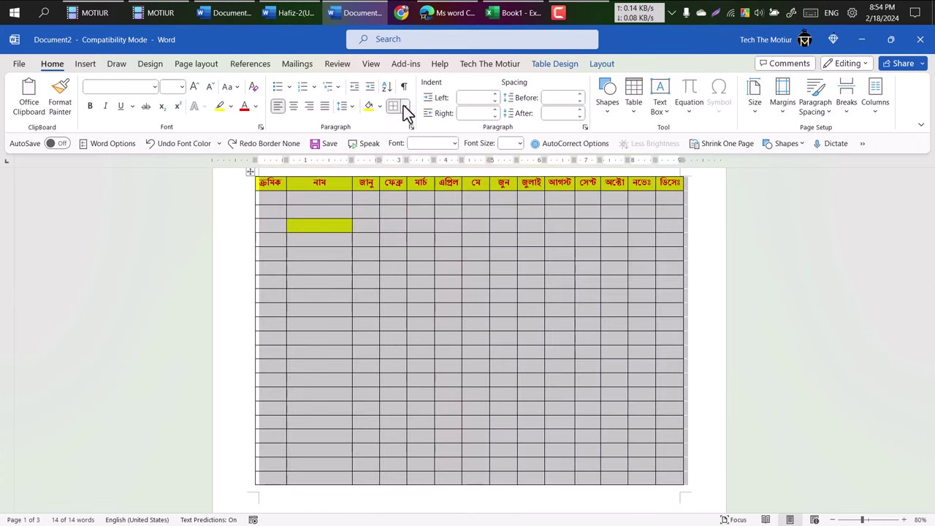
left_click(404, 106)
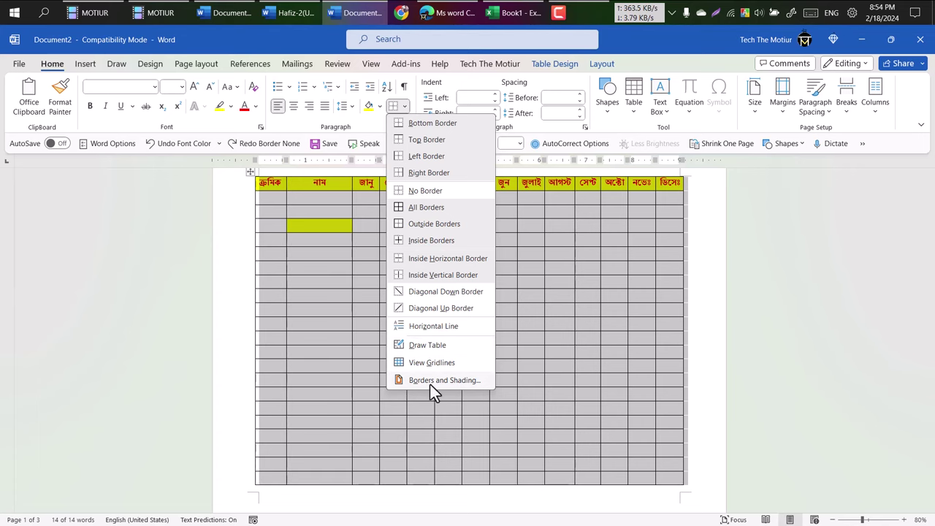
left_click(427, 381)
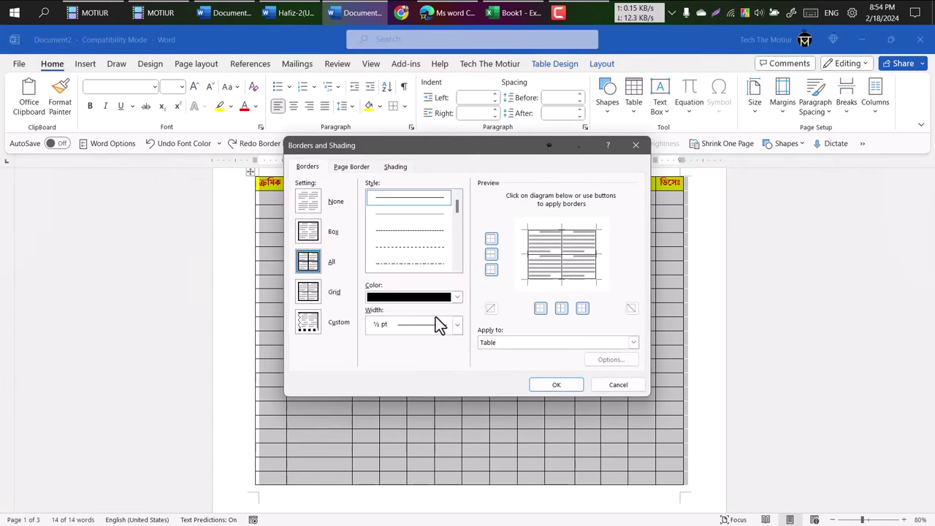
left_click_drag(456, 205, 456, 242)
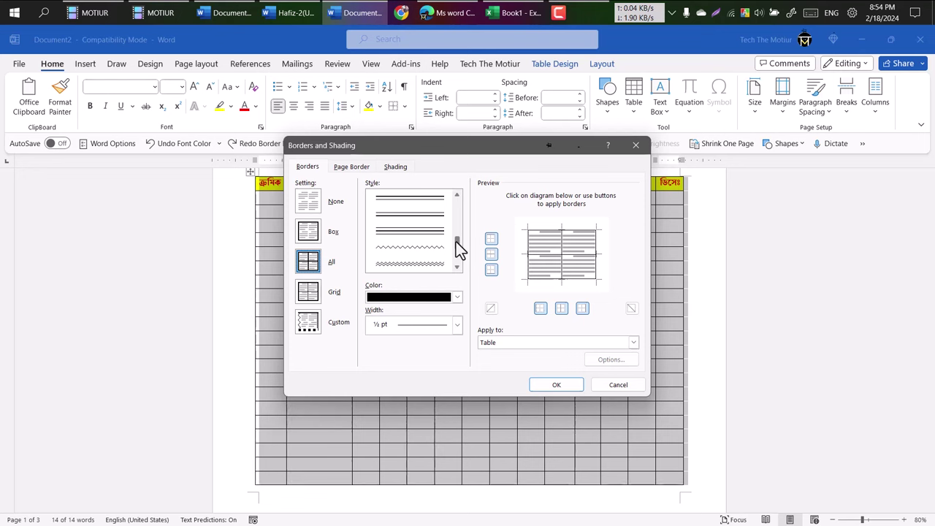
scroll(407, 238, "up", 2)
left_click(413, 263)
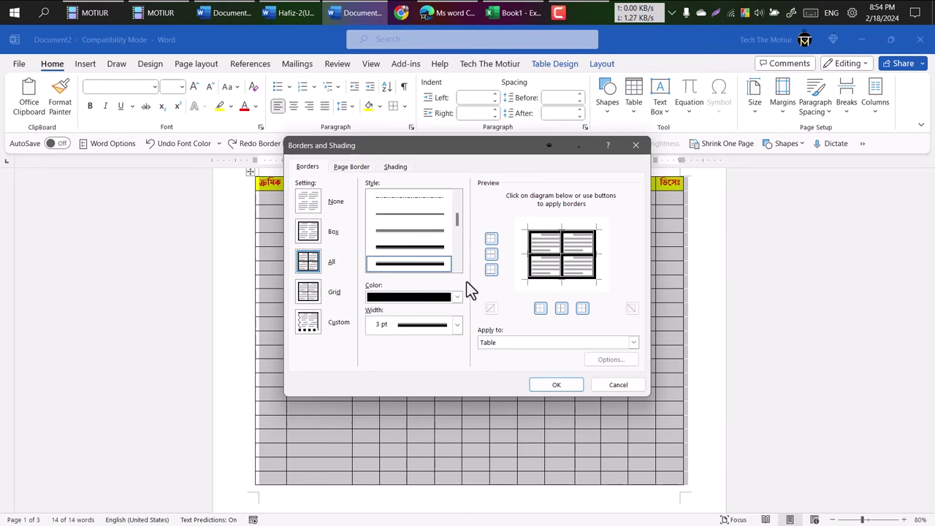
left_click(421, 324)
left_click(421, 393)
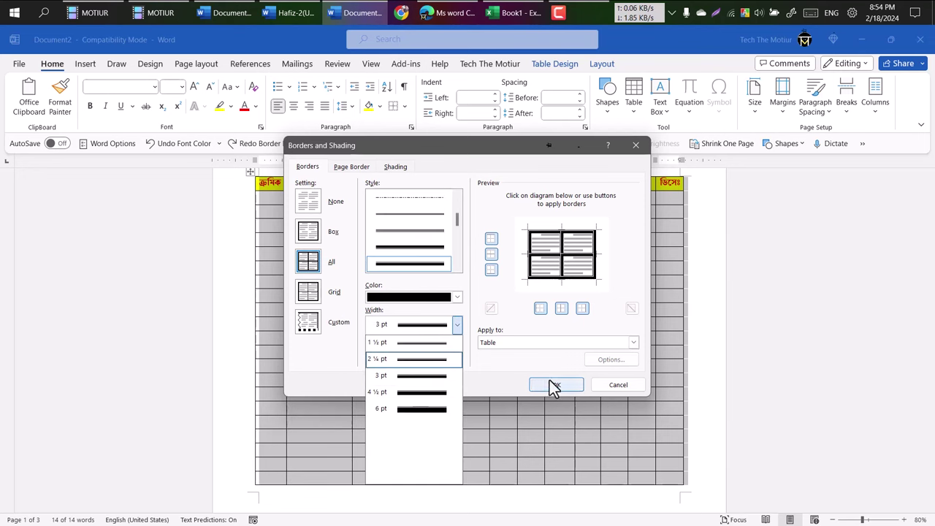
left_click(552, 386)
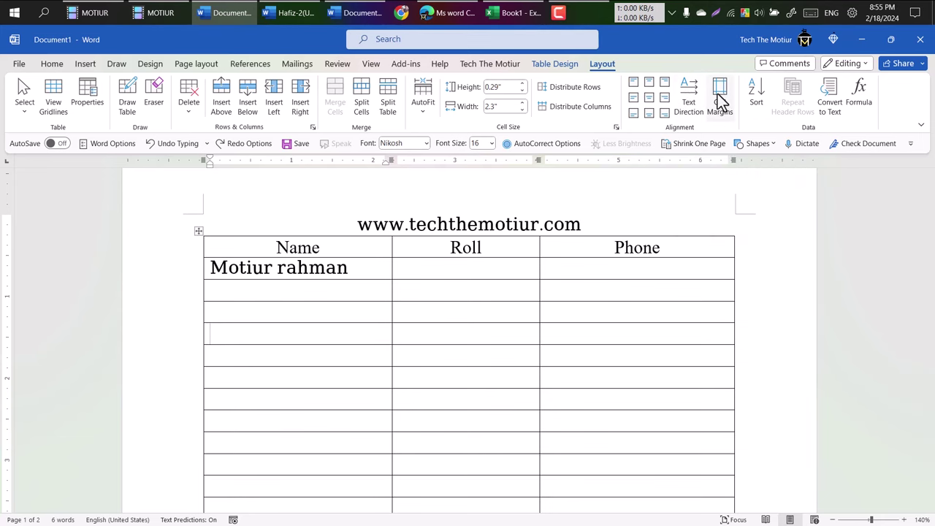
Step: Set the Name/Roll/Phone table's left cell margin to 0, with top and bottom also 0
left_click(720, 100)
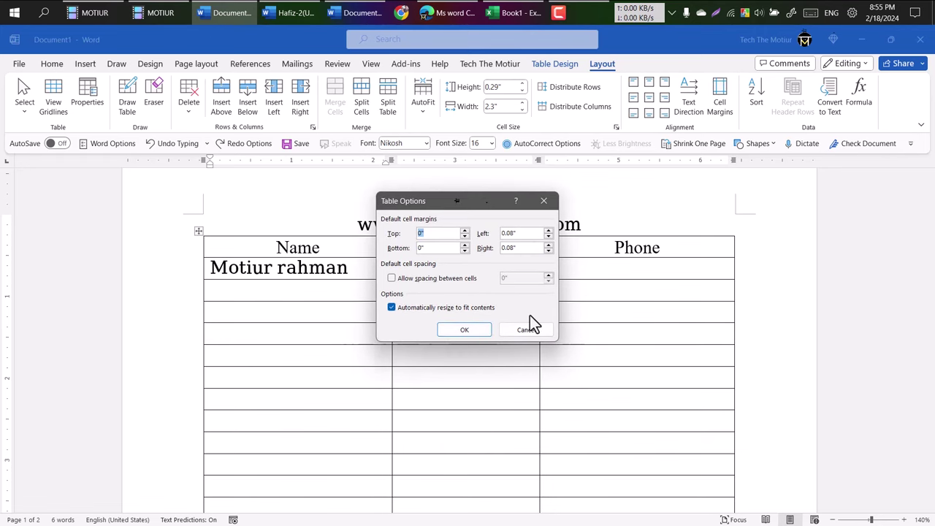
left_click(523, 332)
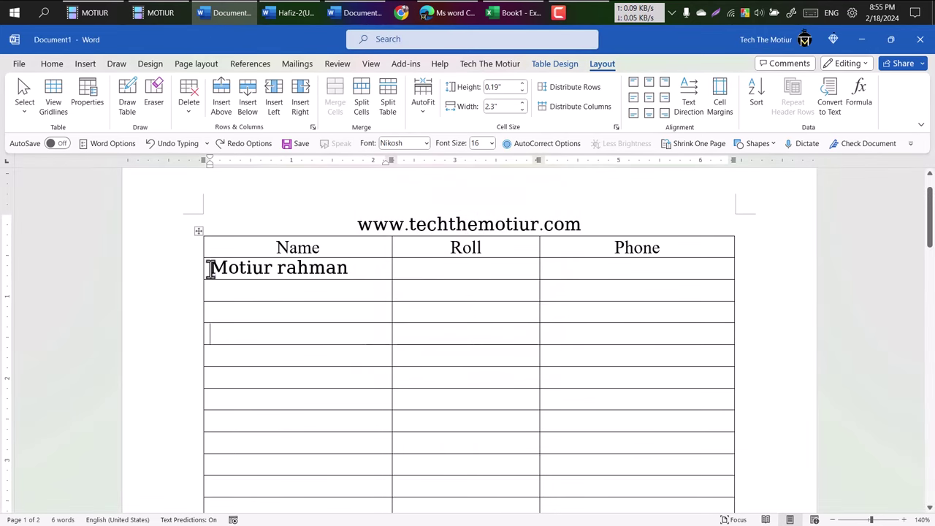
left_click(209, 269)
type("0.03")
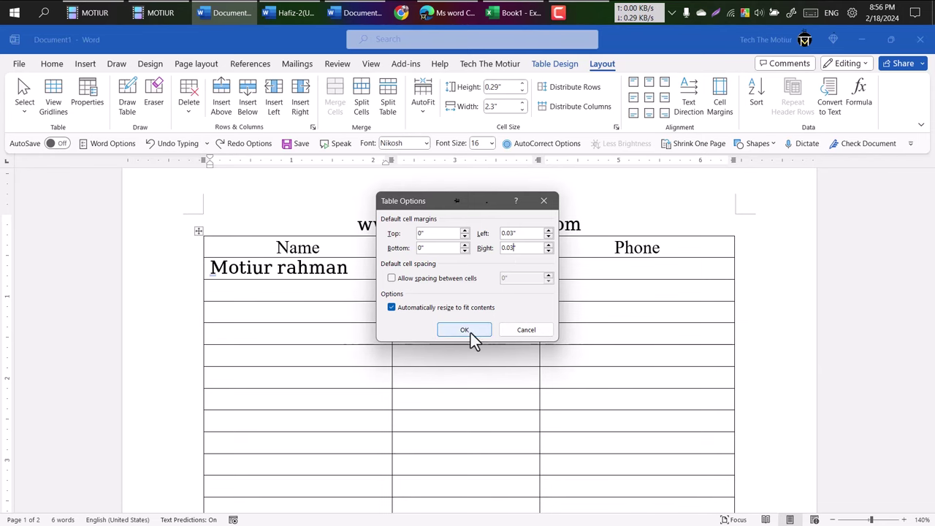
left_click(464, 331)
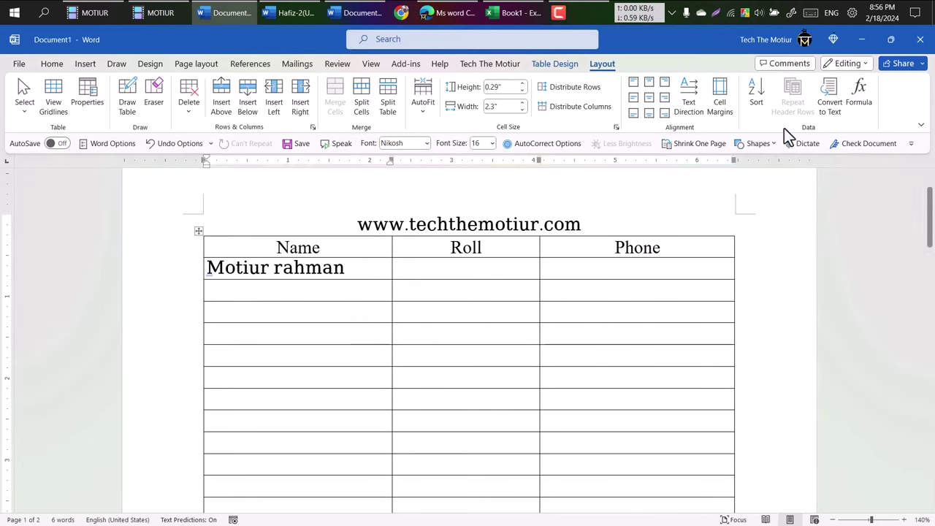
left_click(718, 108)
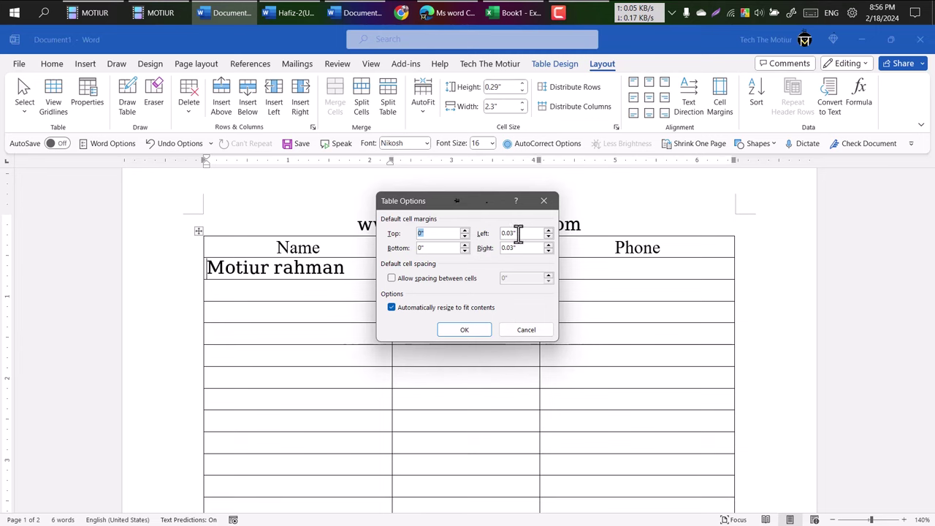
double_click(507, 233)
type("0")
left_click(473, 330)
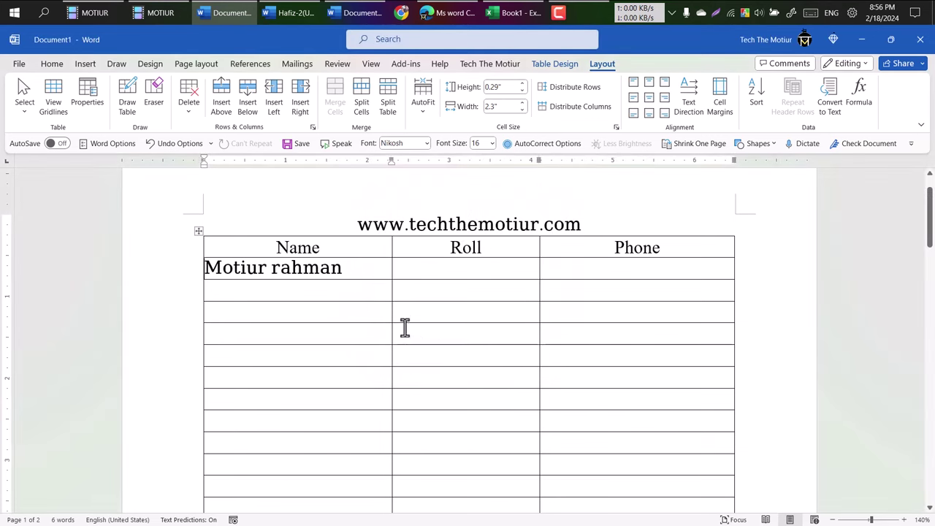
Step: Move through the Name column cells to keep filling in the rows
double_click(244, 267)
left_click(212, 285)
left_click(248, 309)
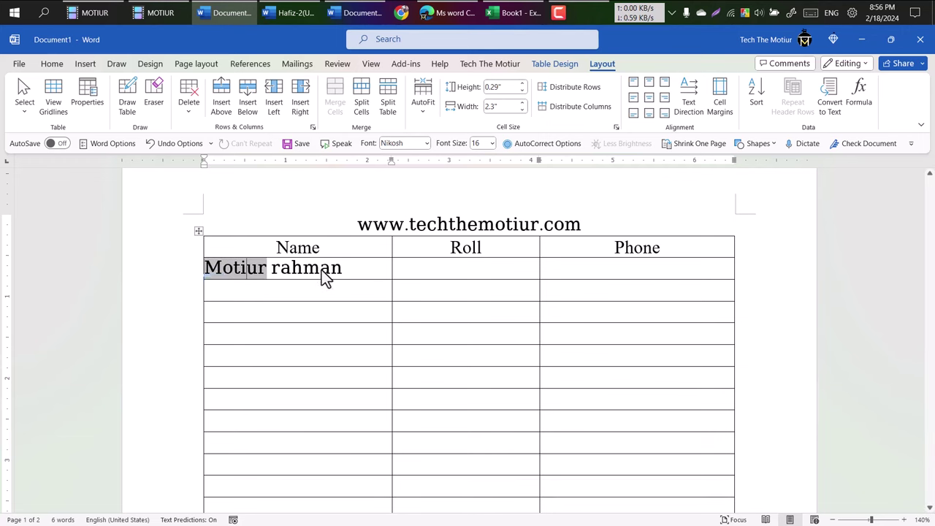
left_click(349, 290)
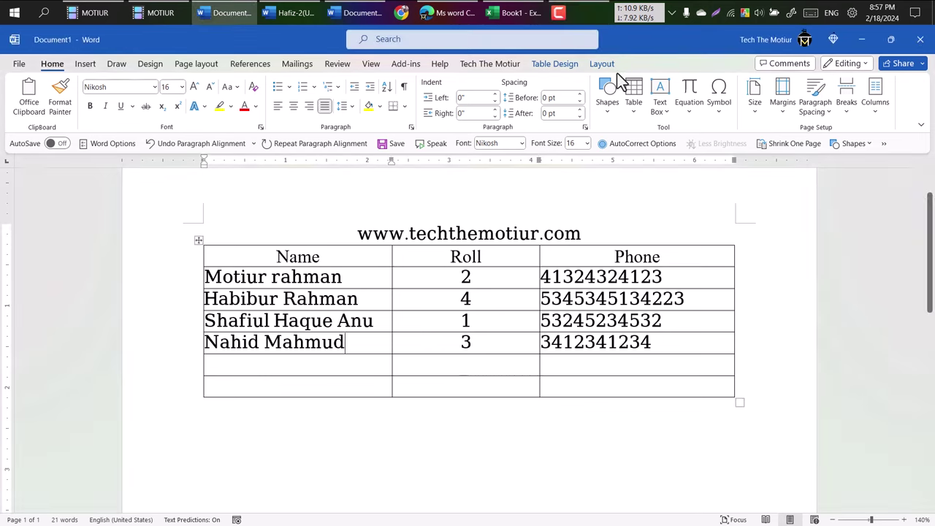
left_click(605, 64)
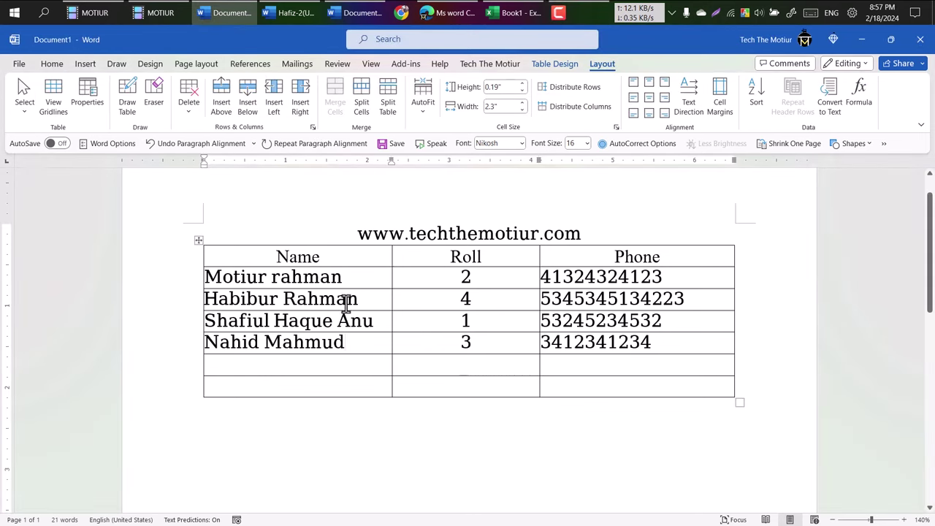
left_click_drag(210, 276, 340, 339)
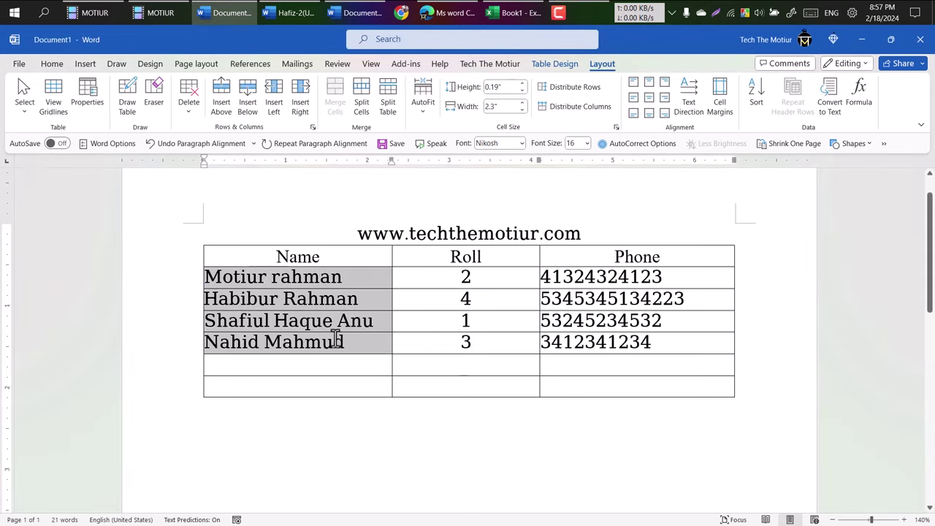
left_click(689, 95)
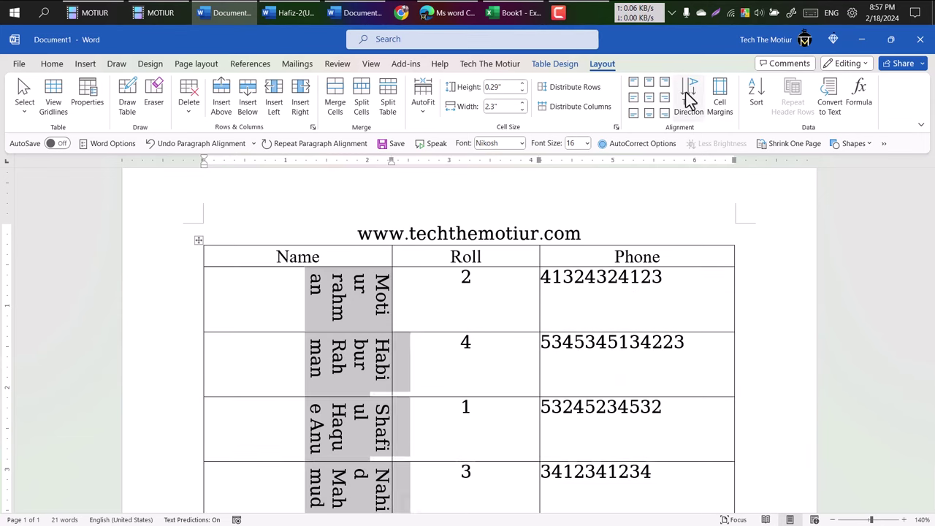
left_click(688, 99)
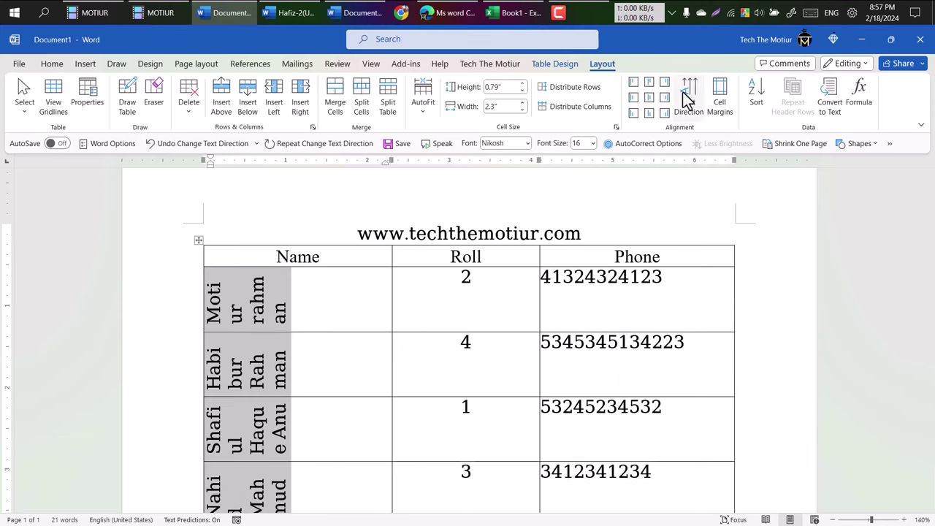
left_click(687, 99)
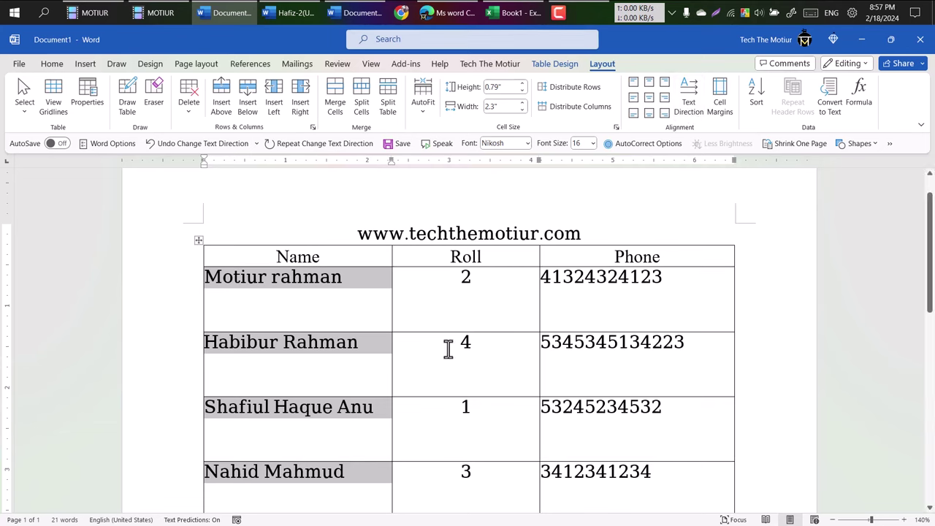
key("ctrl+z")
key("ctrl+z")
key("ctrl+z")
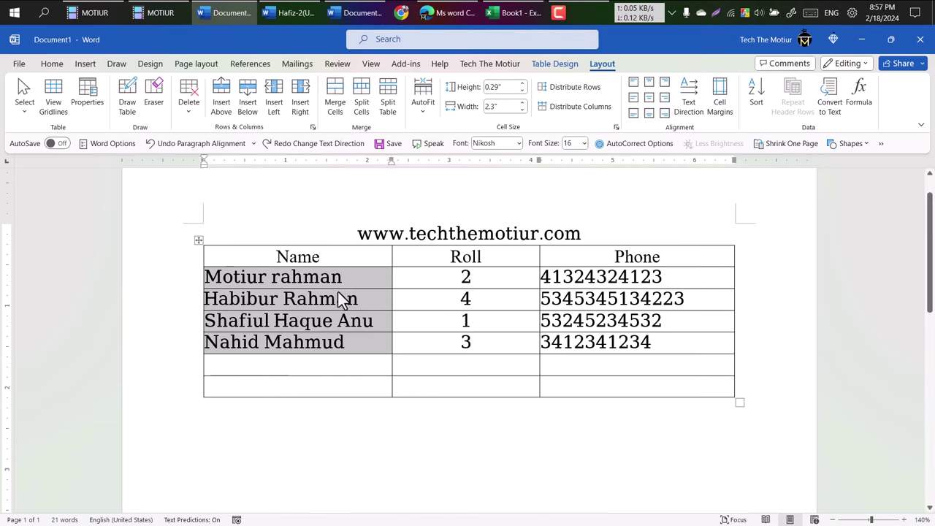
left_click(330, 255)
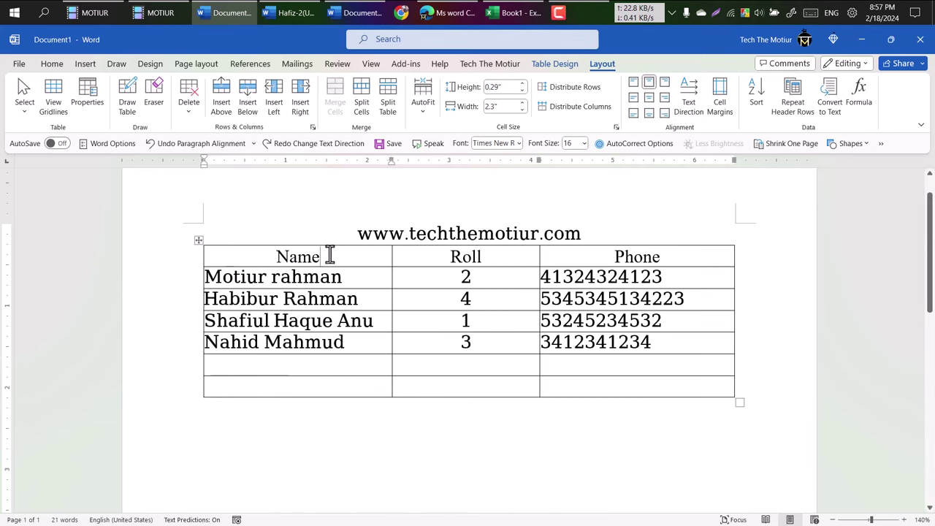
left_click(688, 99)
left_click(100, 299)
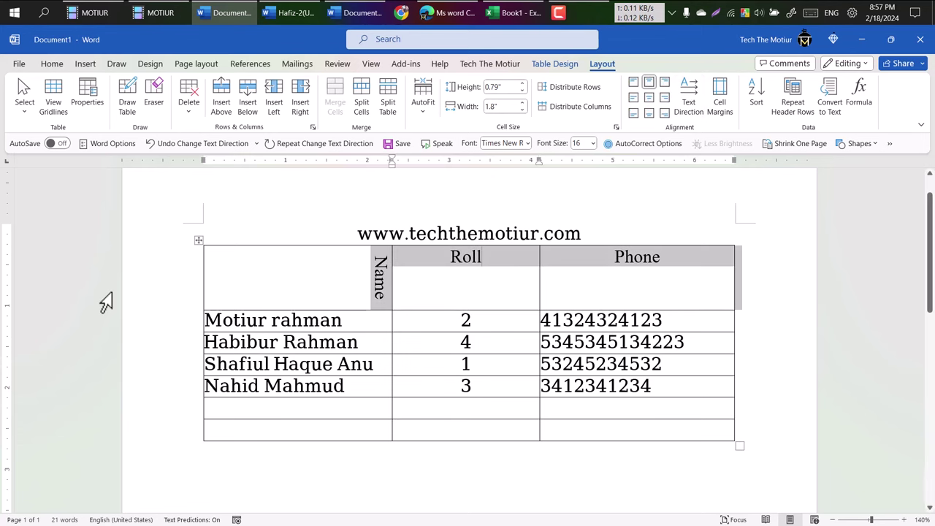
left_click(687, 99)
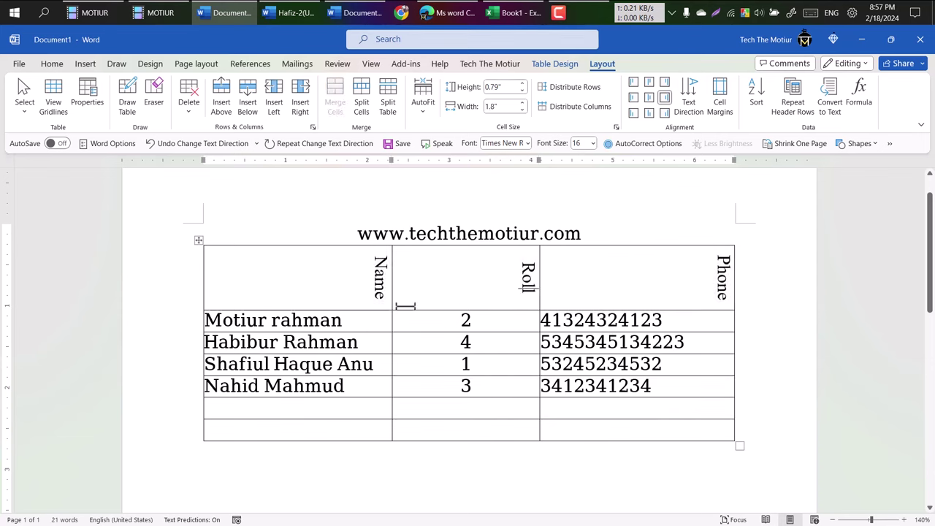
left_click_drag(403, 310, 402, 321)
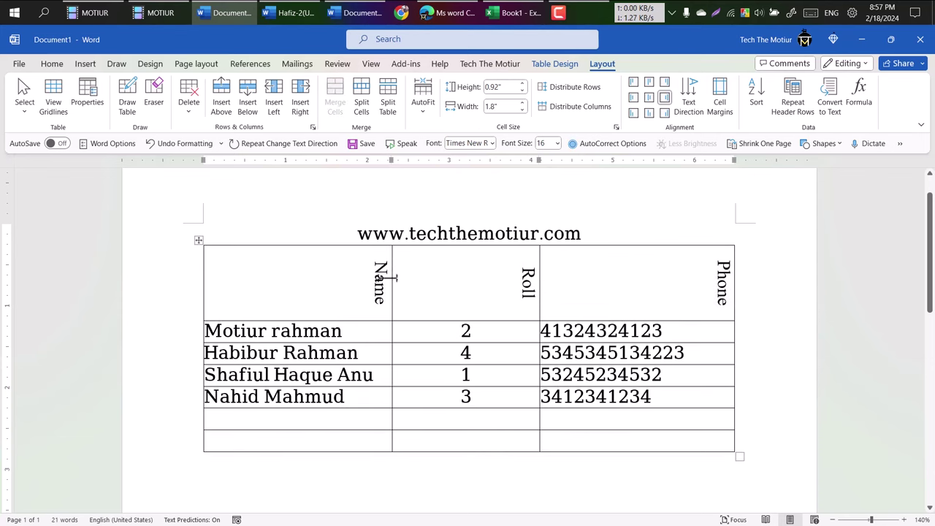
left_click(540, 242)
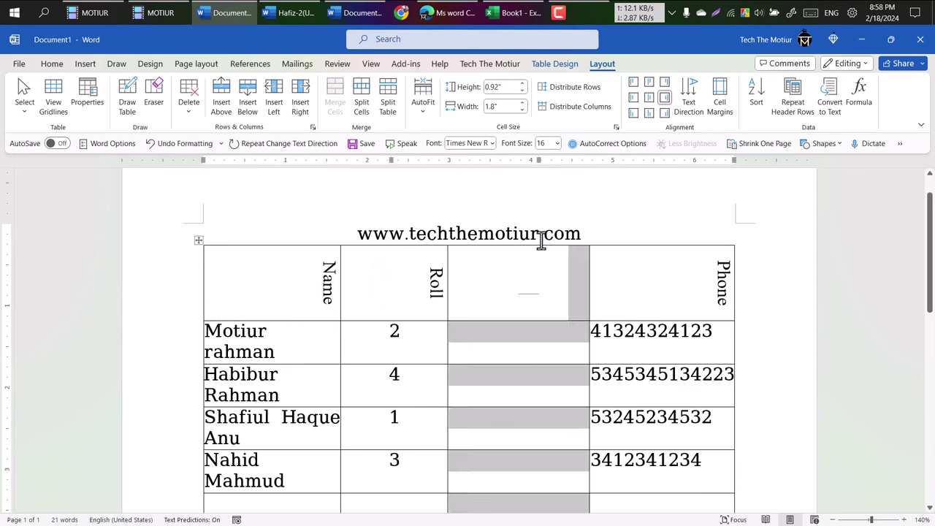
left_click(591, 242)
left_click(591, 242)
left_click(591, 242)
left_click(591, 242)
left_click(590, 242)
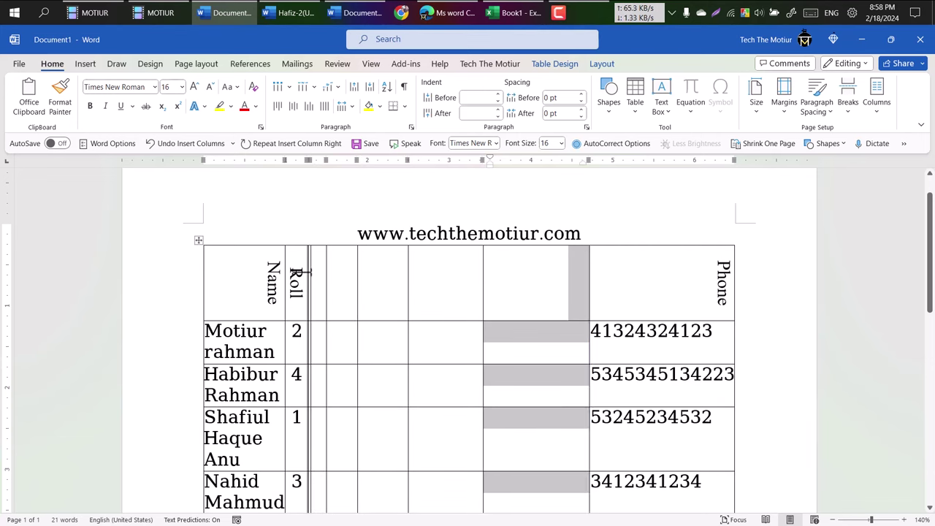
left_click(393, 283)
type("Tech")
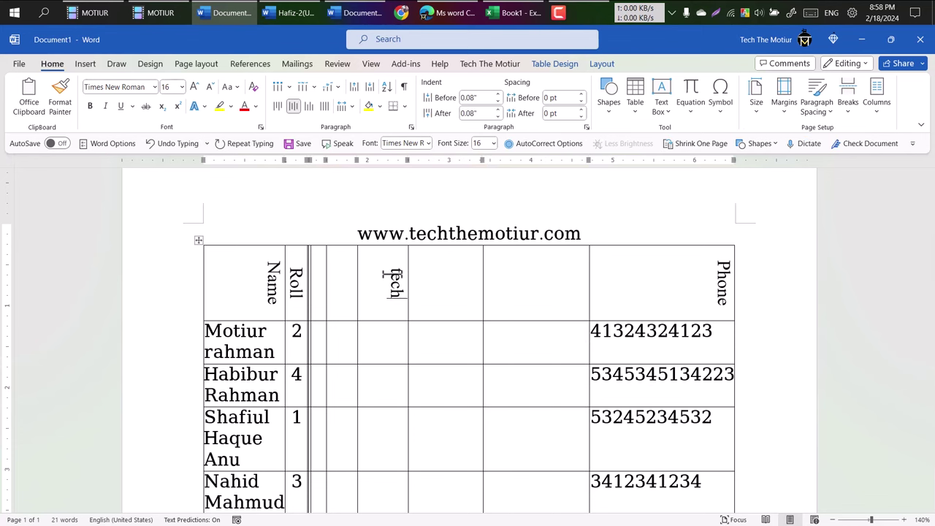
type(" the moti")
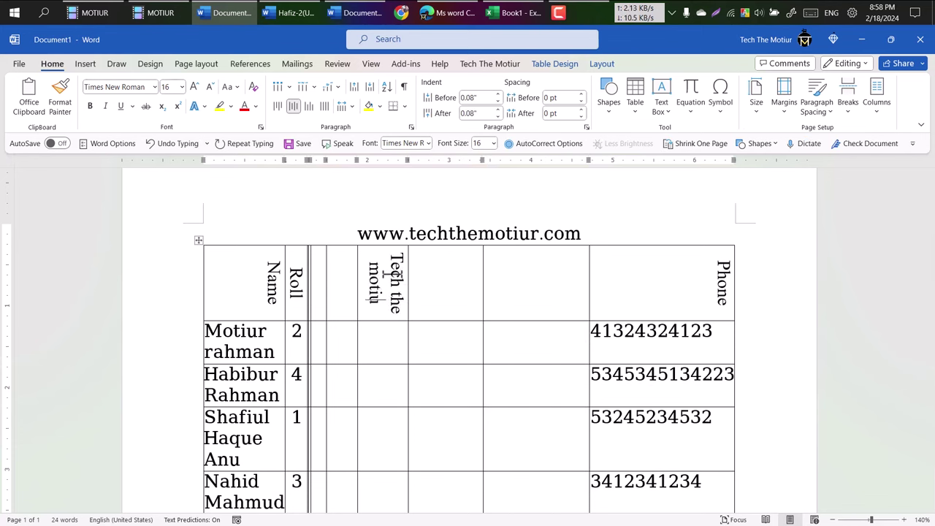
type("ur")
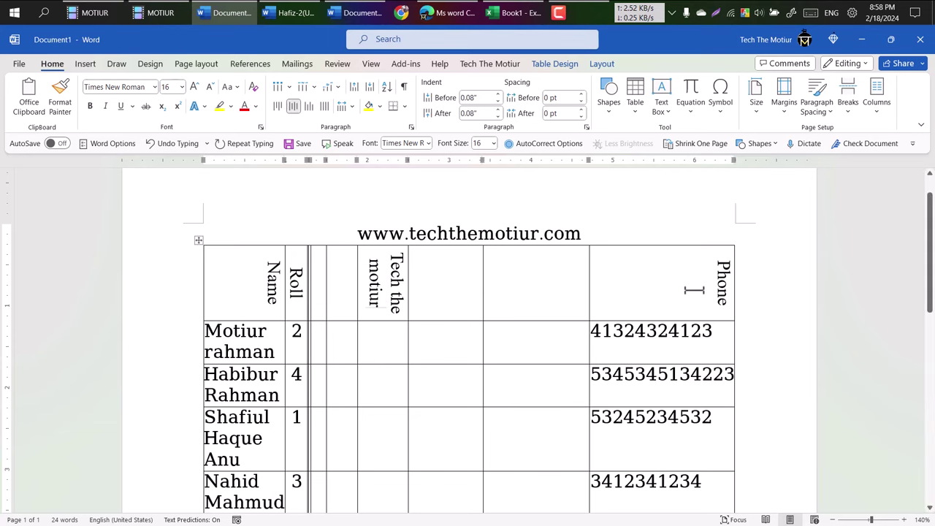
left_click_drag(694, 290, 534, 278)
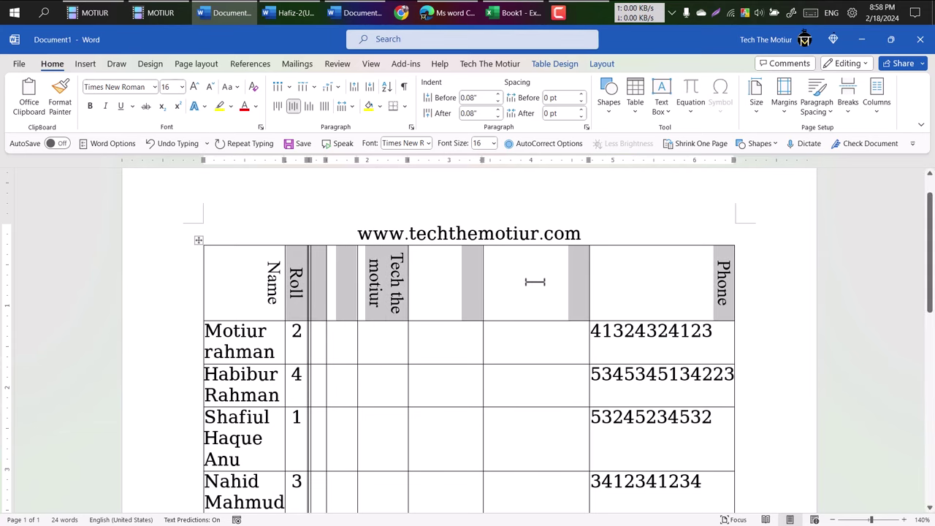
key("ctrl+z")
key("ctrl+z")
key("ctrl+z")
key("ctrl+z")
key("ctrl+z")
key("ctrl+z")
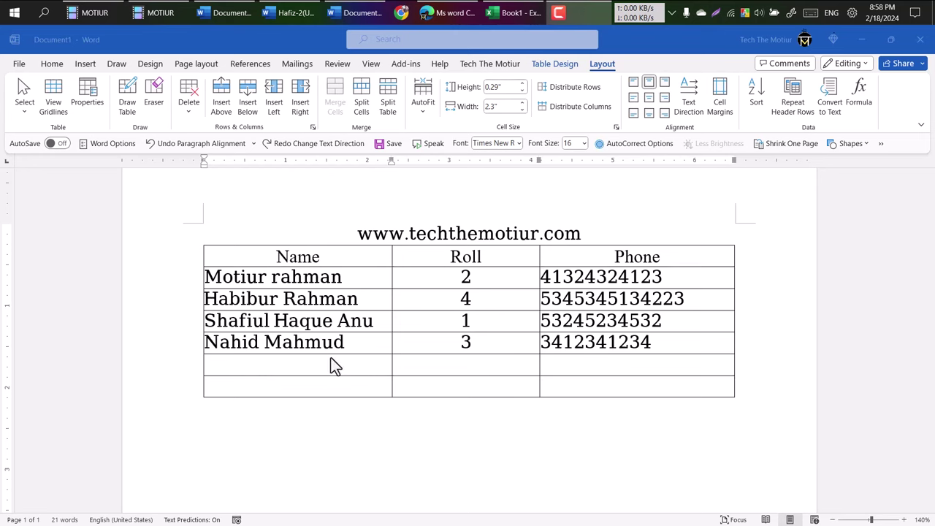
Step: Try sorting the selected name cells and dismiss the invalid-sort alert
left_click_drag(349, 347, 215, 272)
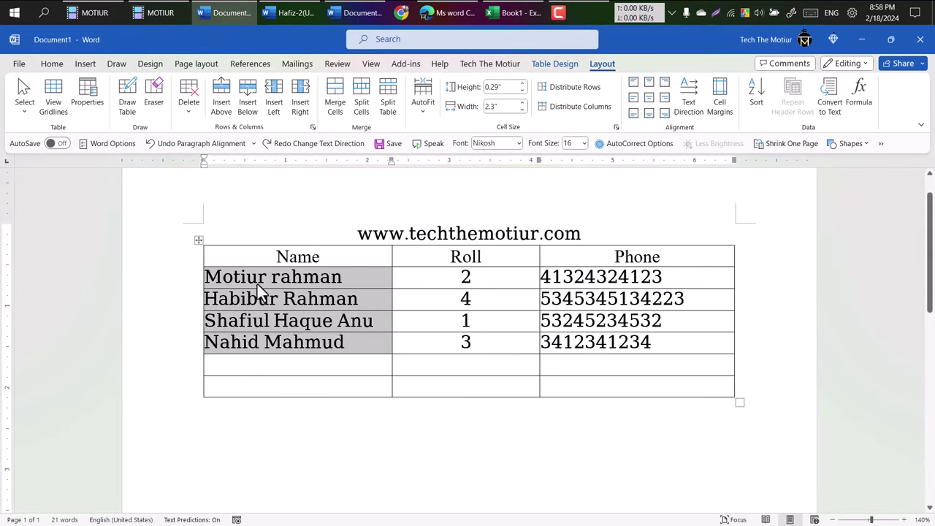
left_click(759, 100)
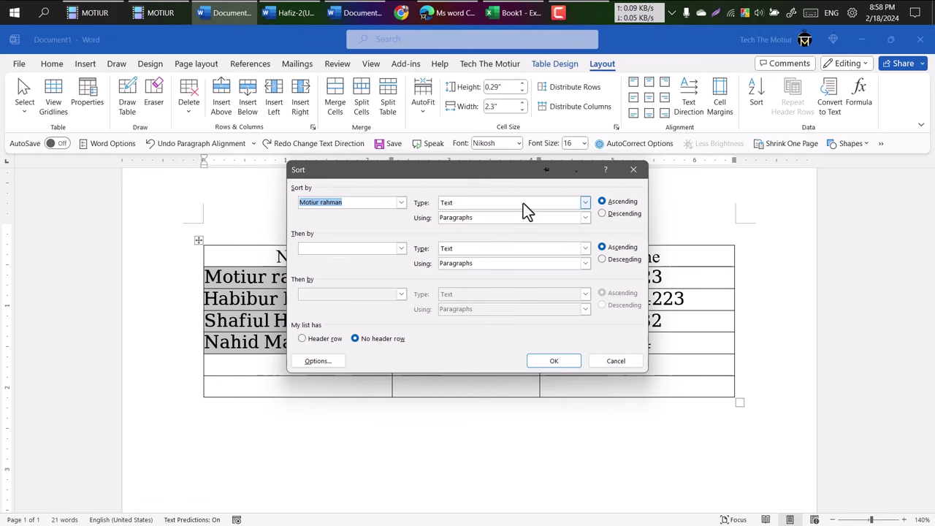
left_click(550, 361)
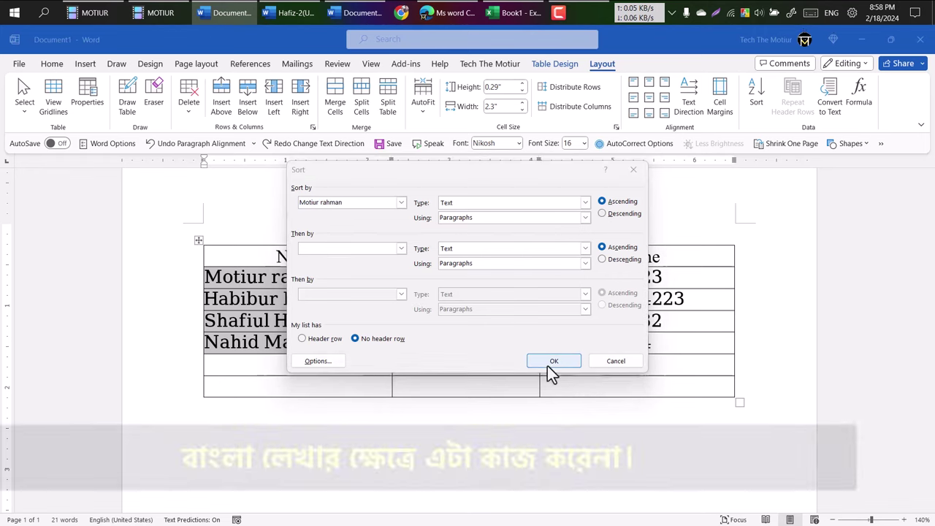
left_click(479, 320)
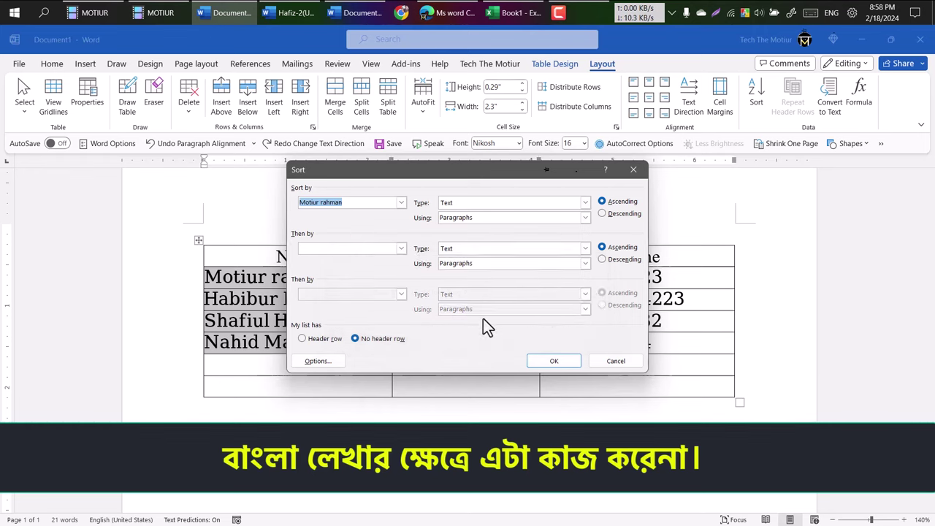
left_click(634, 169)
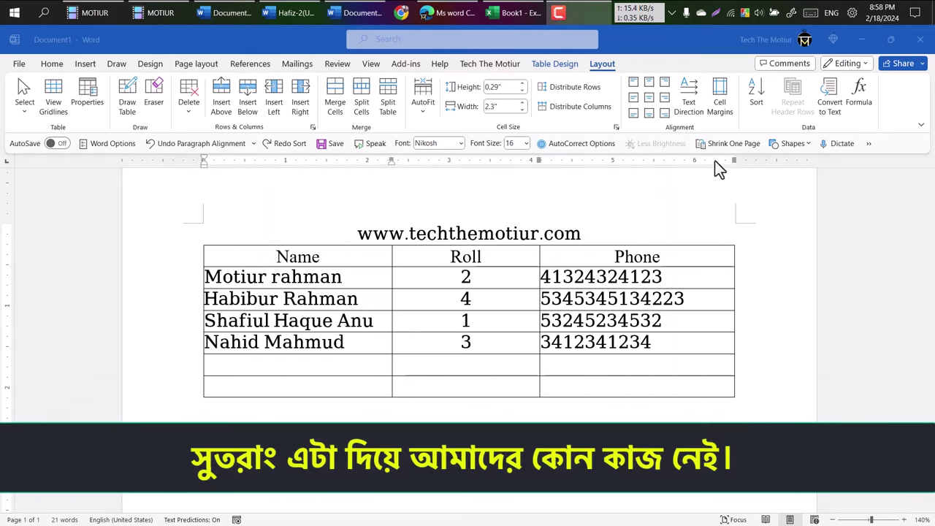
left_click(755, 102)
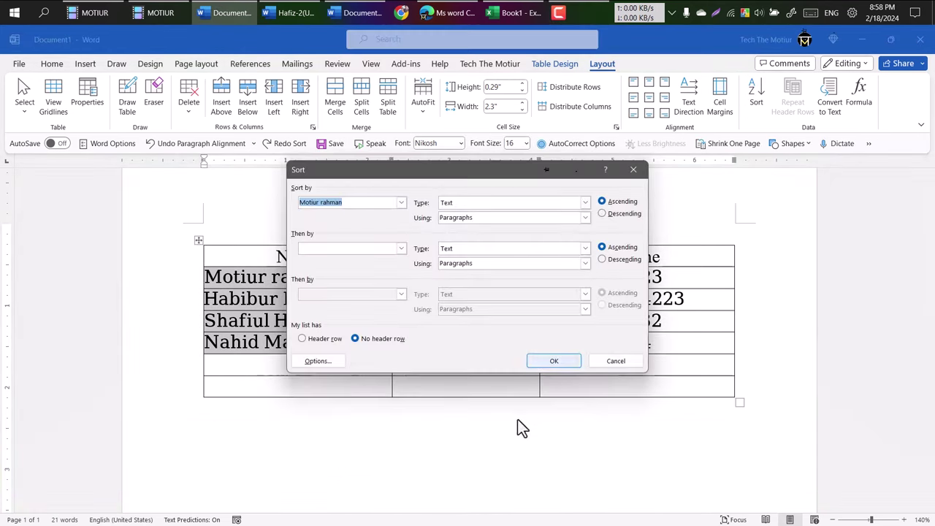
left_click(613, 361)
left_click(245, 278)
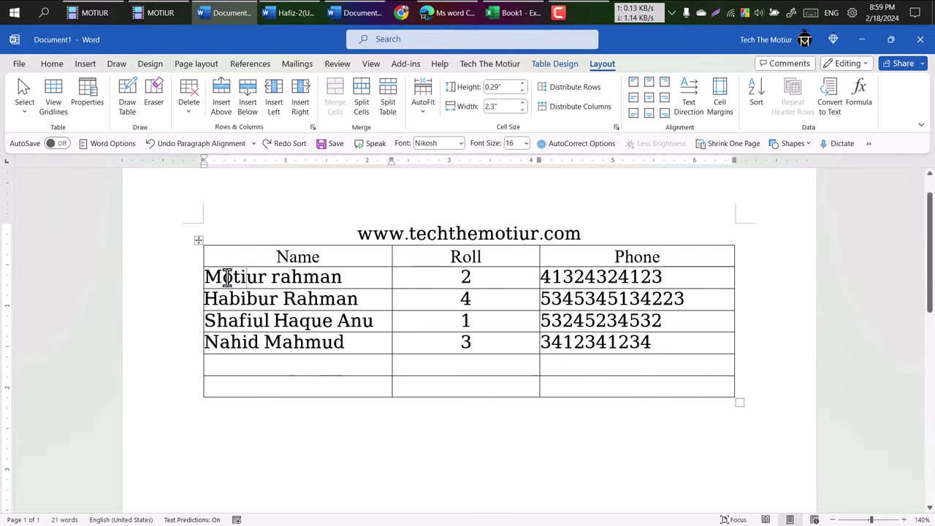
Step: Sort the four name rows by Column 1, type Text, ascending
left_click_drag(211, 276, 314, 351)
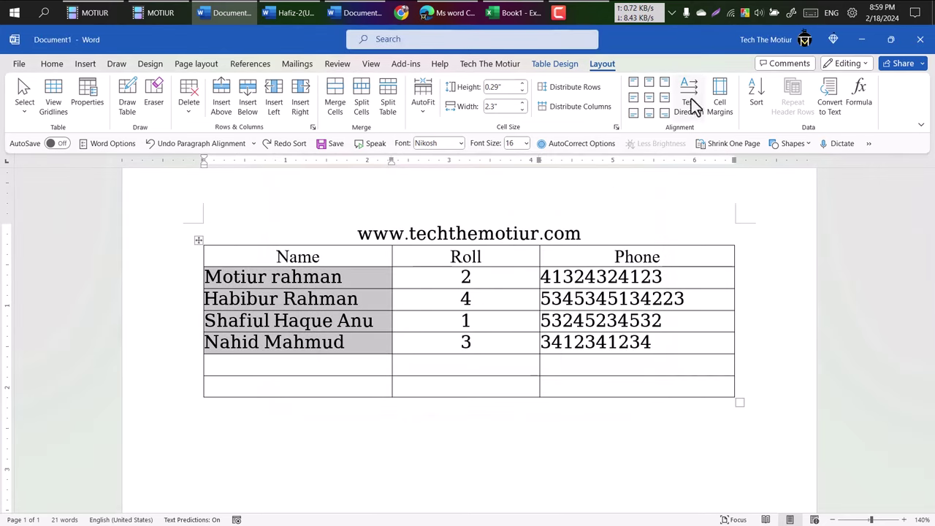
left_click(757, 101)
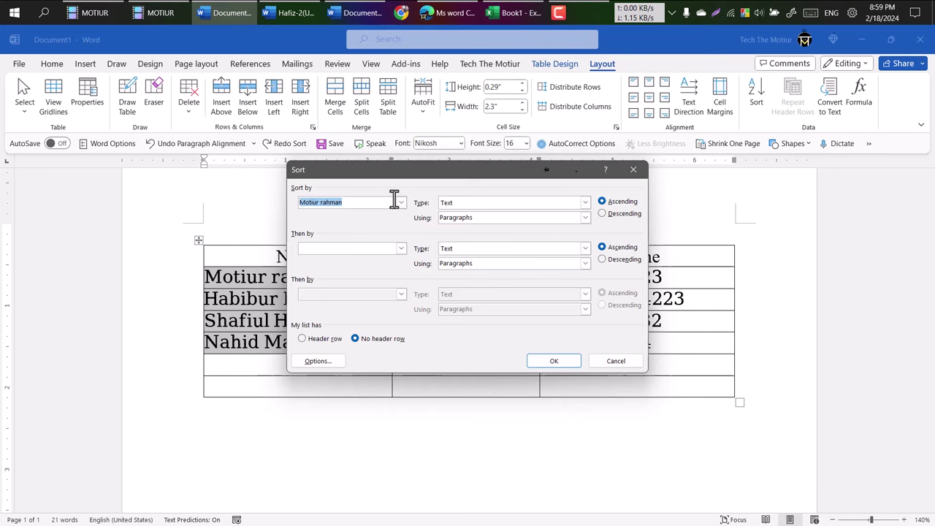
left_click(401, 203)
left_click(328, 217)
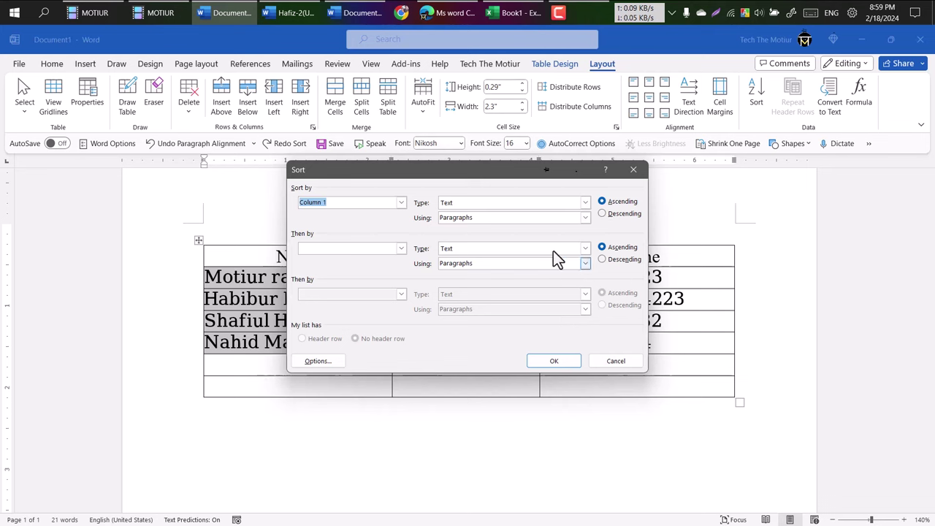
left_click(484, 202)
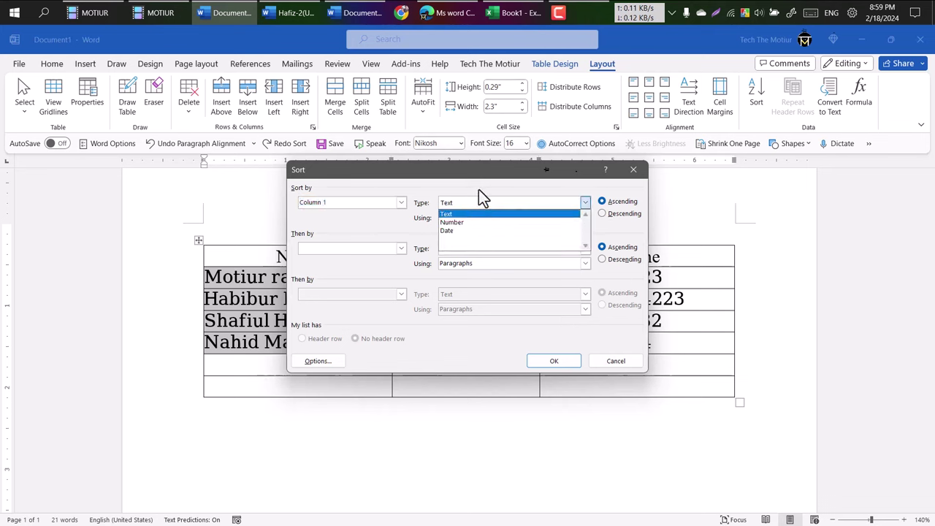
left_click(479, 189)
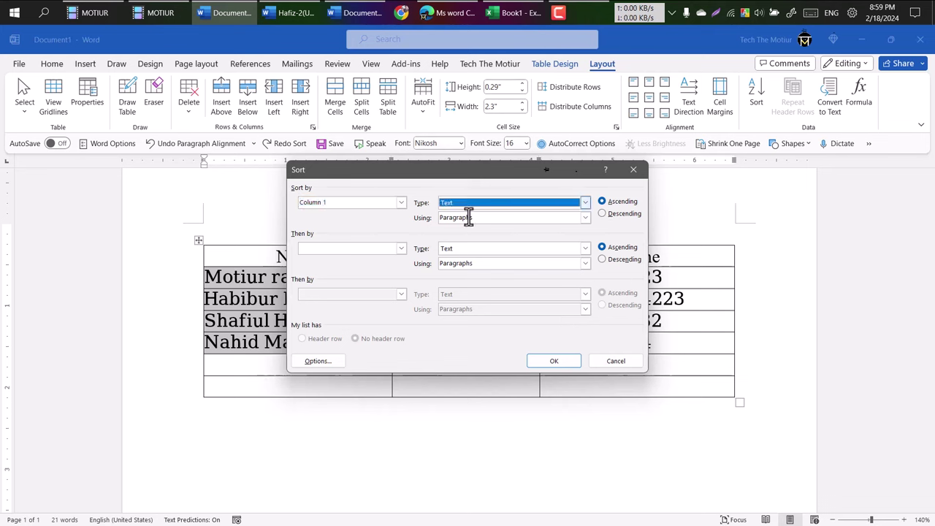
left_click(554, 361)
left_click(219, 276)
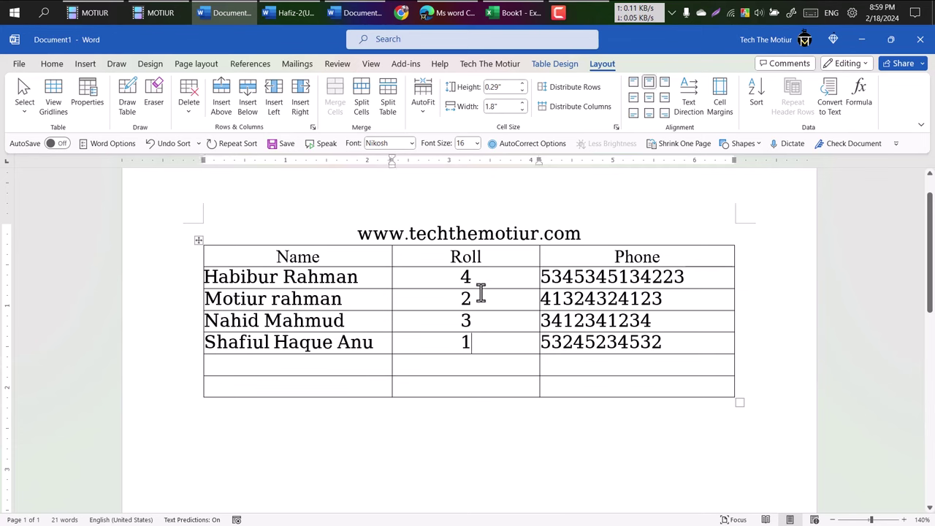
Step: Delete the two empty rows at the bottom of the table
left_click(476, 343)
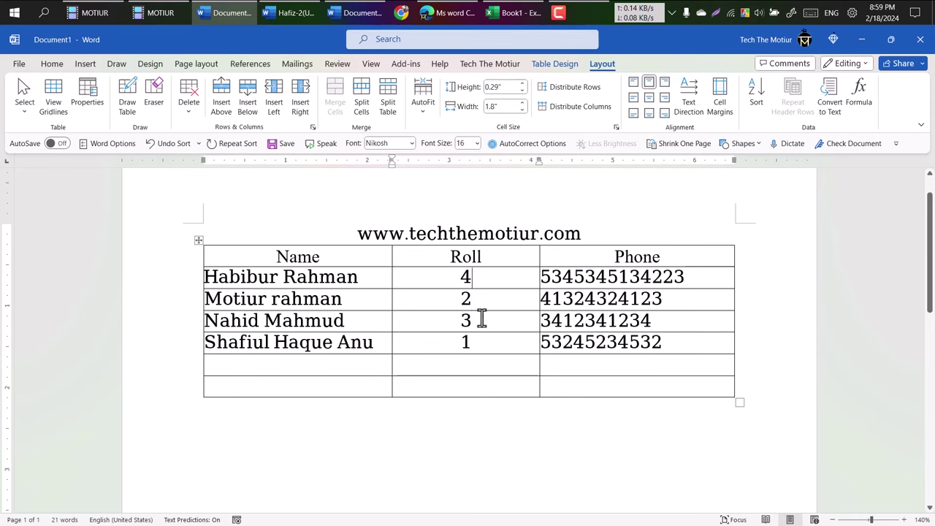
mouse_move(244, 365)
left_mouse_down()
mouse_move(699, 401)
mouse_move(715, 388)
left_mouse_up()
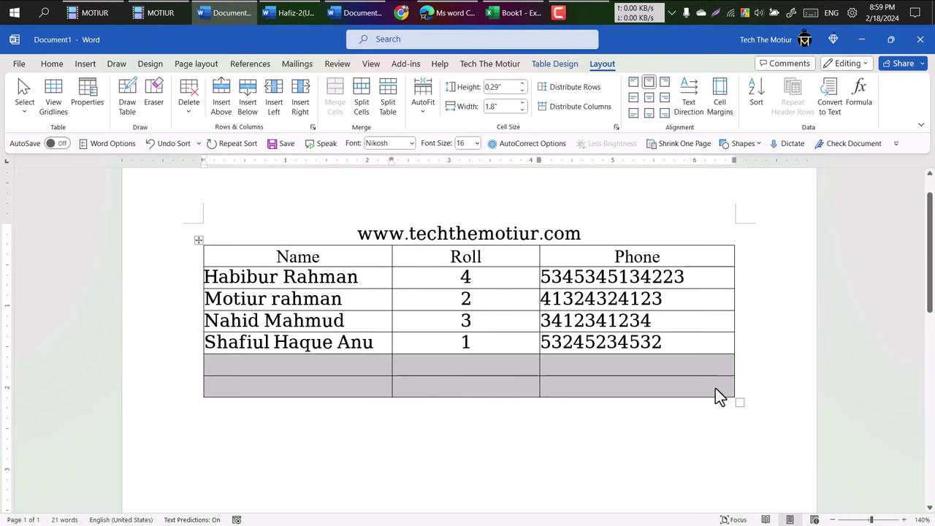
key("BackSpace")
left_click(438, 307)
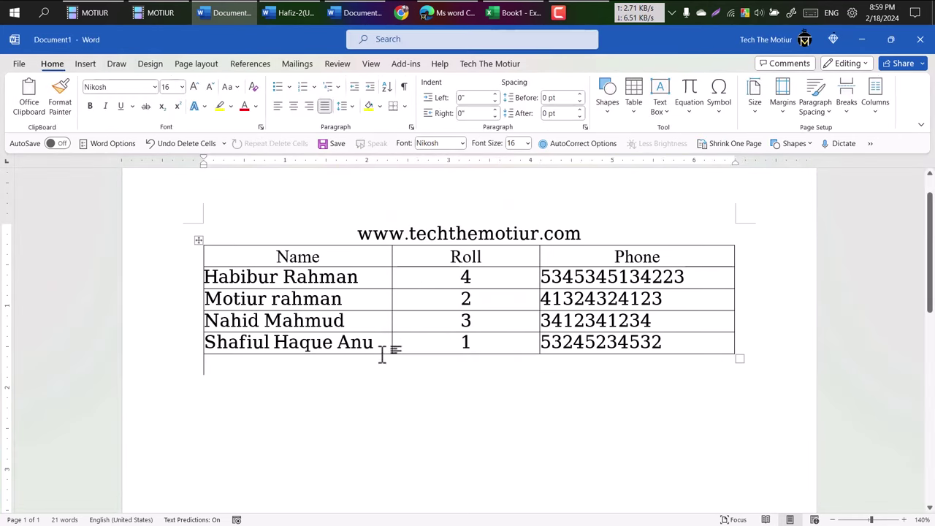
Step: Cut the last row's Roll value 1 into row one, then undo both changes
left_click(477, 346)
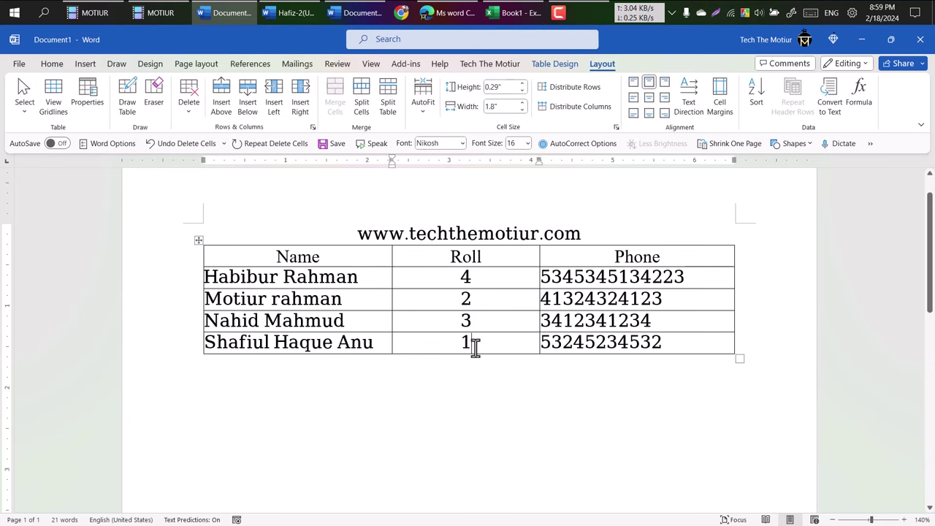
double_click(462, 343)
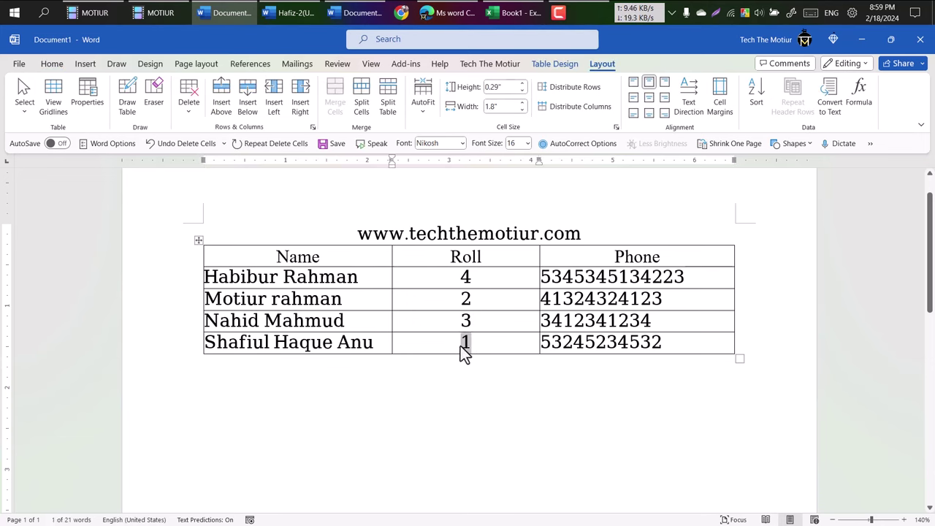
key("ctrl+x")
left_click(482, 276)
key("ctrl+v")
key("ctrl+z")
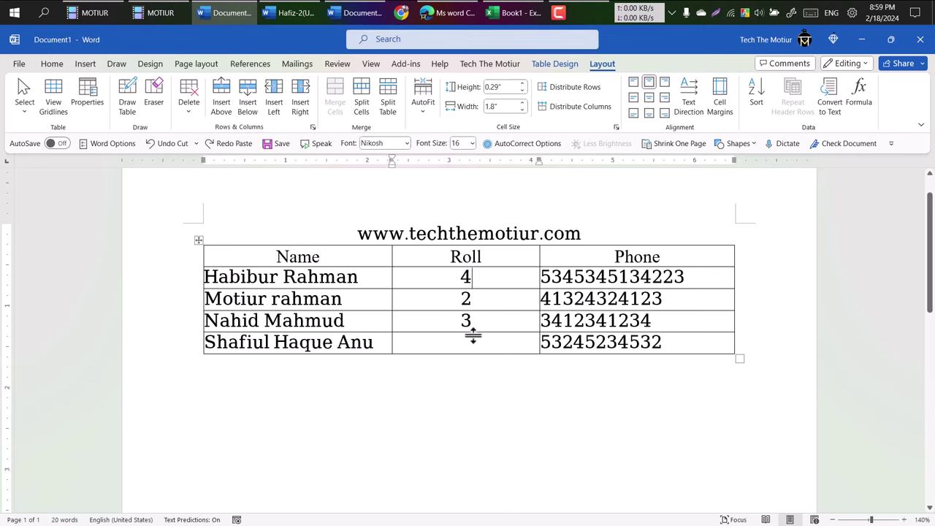
key("ctrl+z")
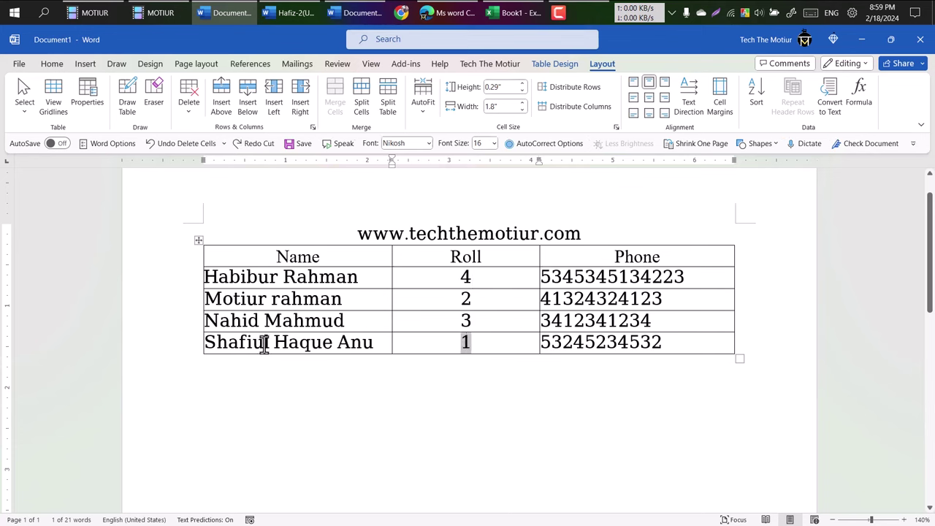
left_click(265, 346)
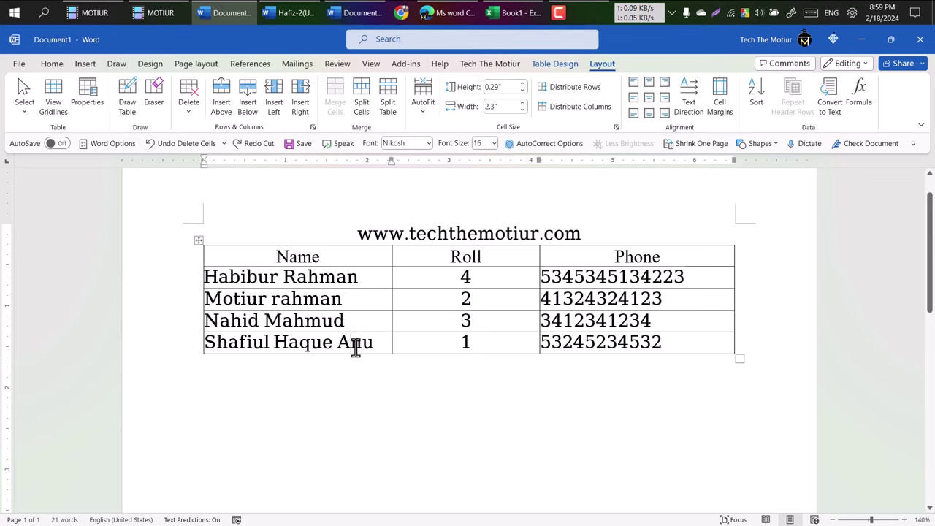
Step: Move rows up with Alt+Shift+Up until Roll reads 1, 2, 3, 4
key("alt+shift")
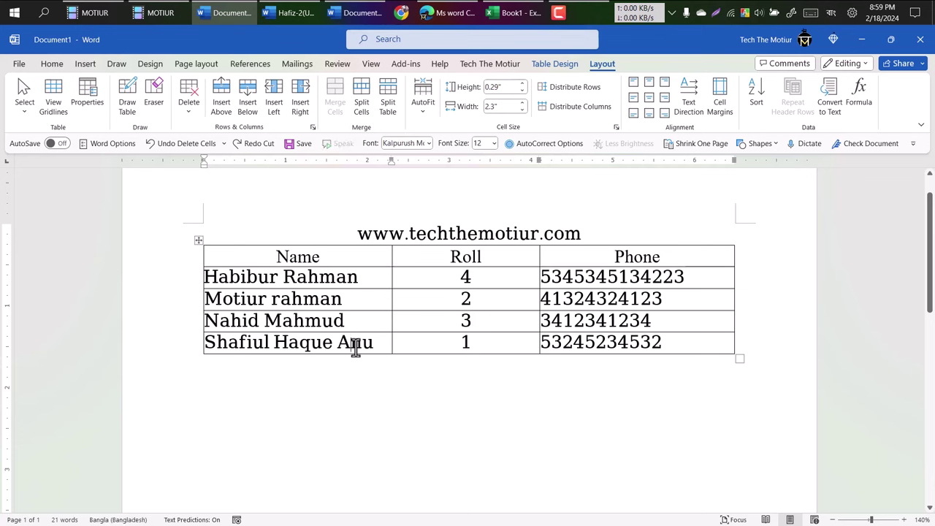
key("alt+shift+Up")
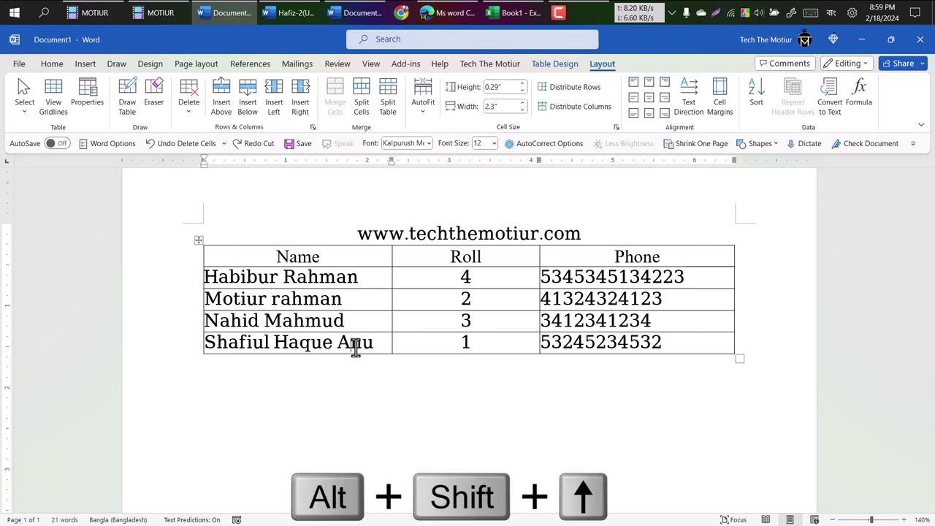
key("alt+shift+Up")
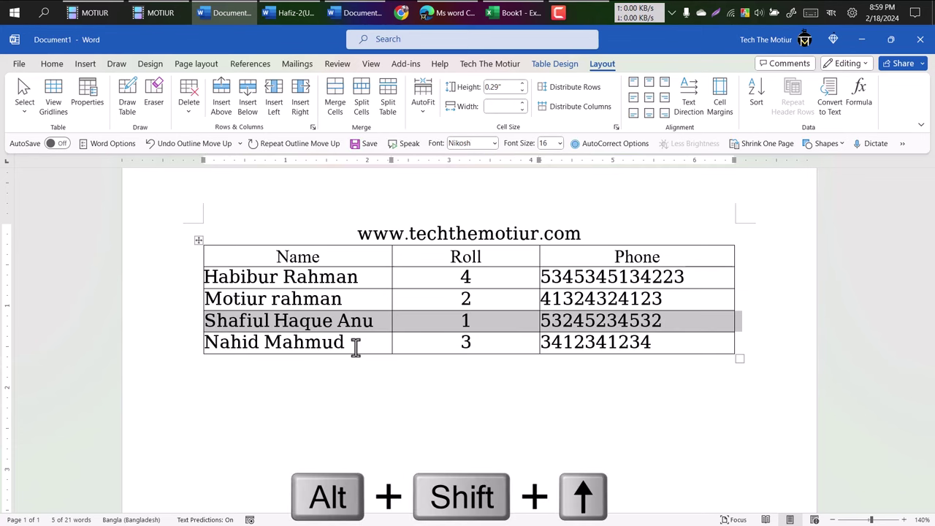
key("alt+shift+Up")
key("alt+shift+Up")
left_click(356, 348)
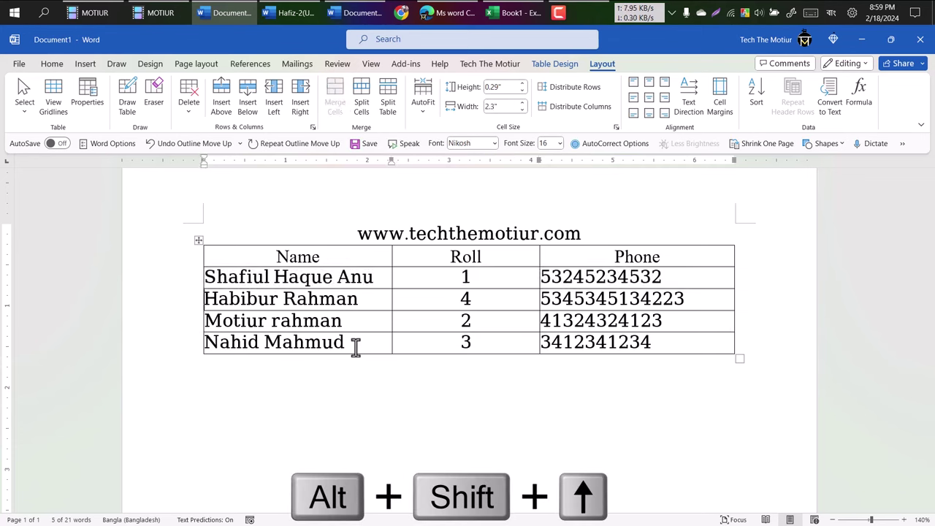
left_click(453, 328)
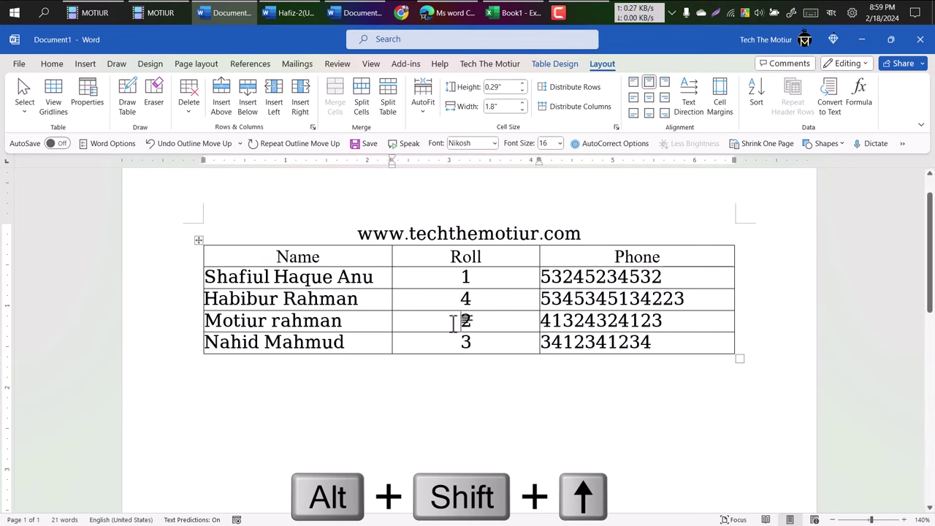
key("alt+shift+Up")
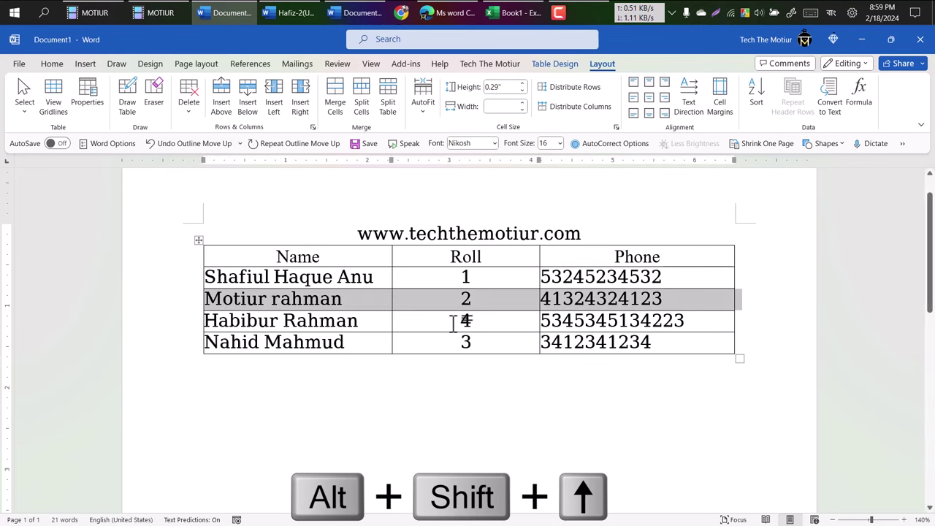
left_click(453, 345)
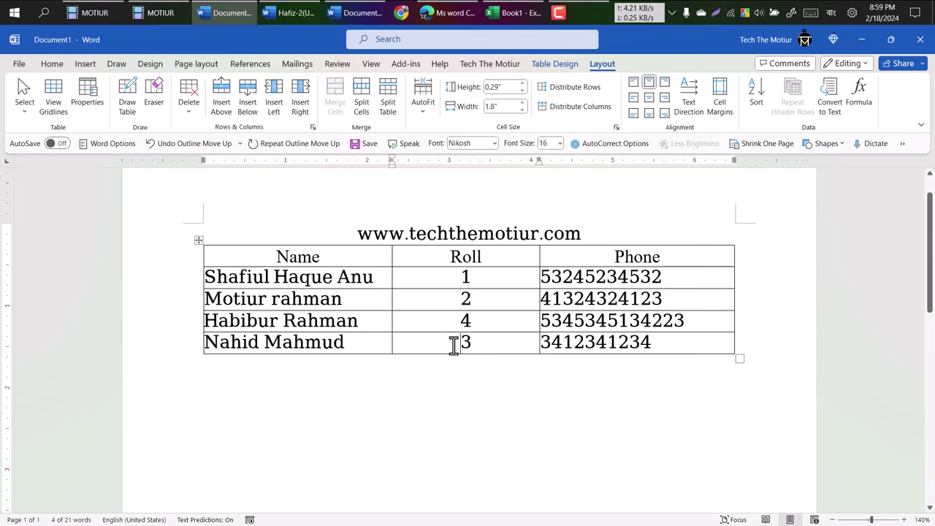
key("alt+shift+Up")
Step: Insert an empty column left of Name and drag it narrow so Name widens
left_click(453, 344)
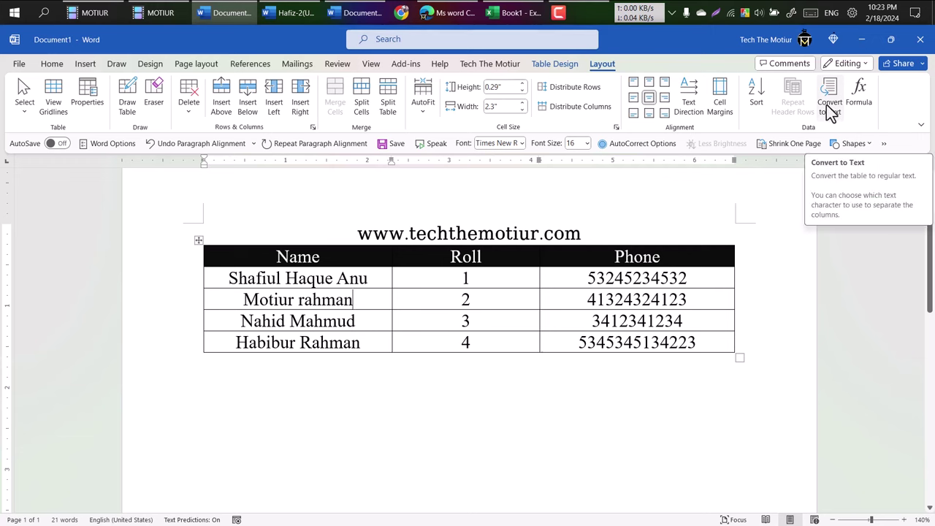
left_click(553, 65)
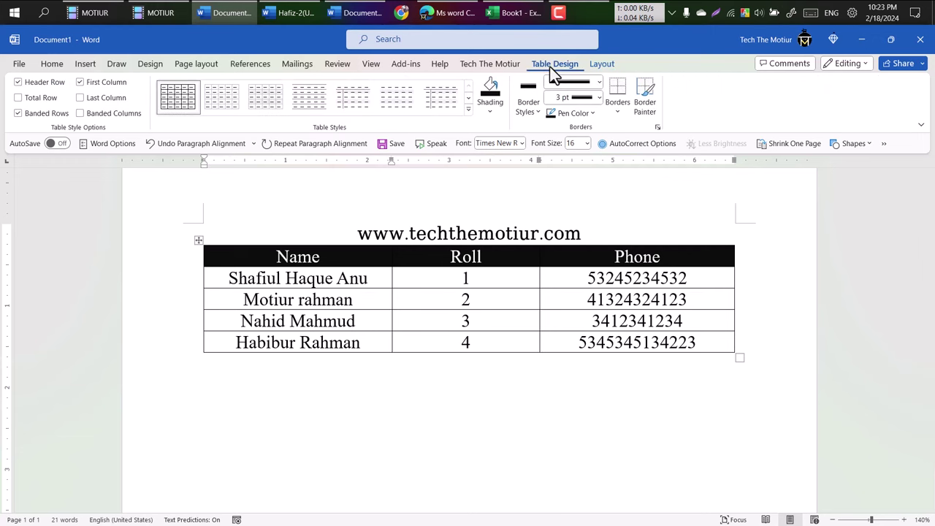
left_click(45, 66)
left_click_drag(368, 342, 278, 281)
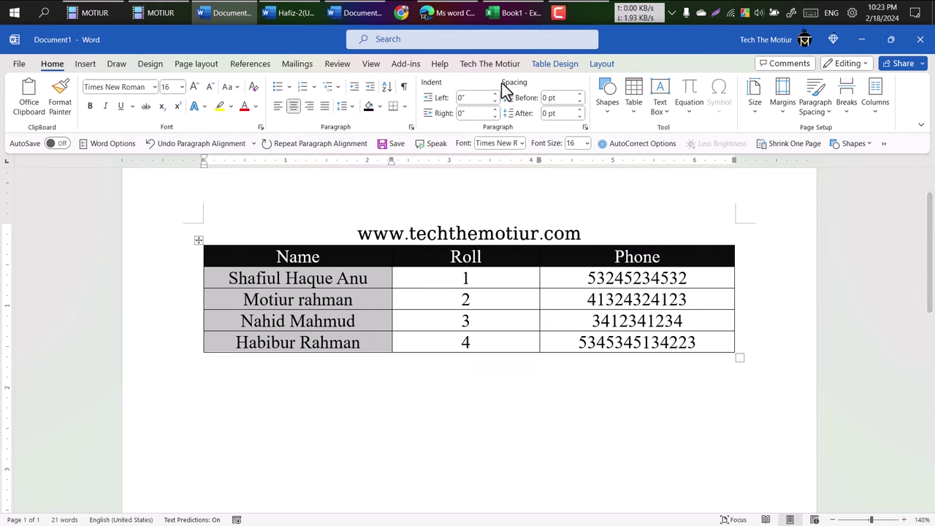
left_click(602, 65)
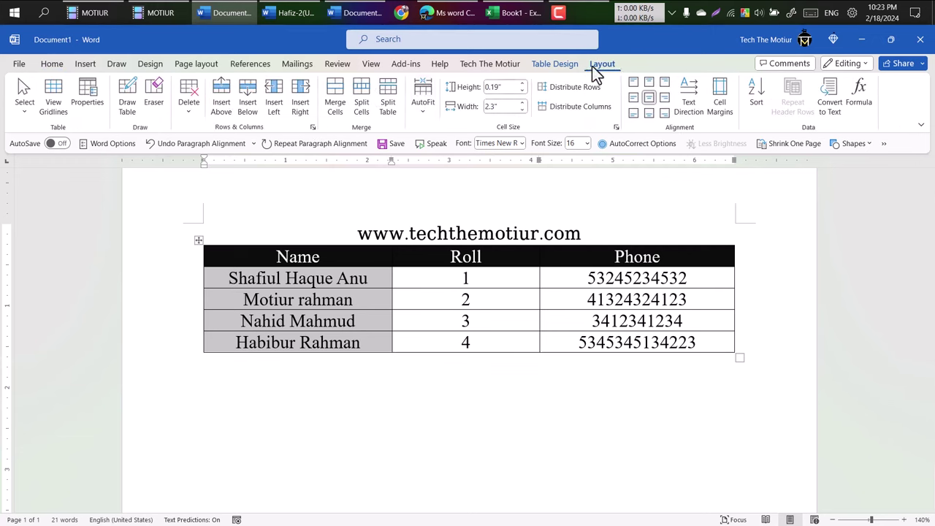
left_click(275, 103)
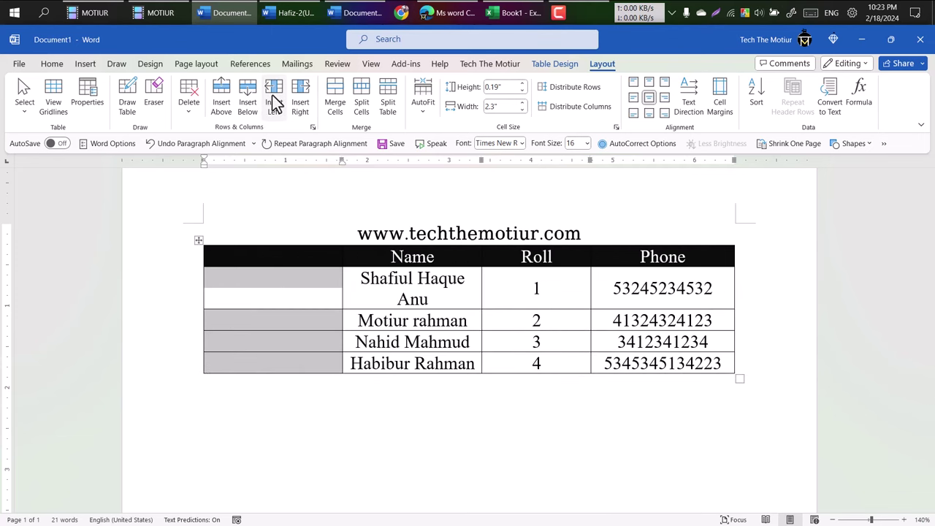
left_click(277, 278)
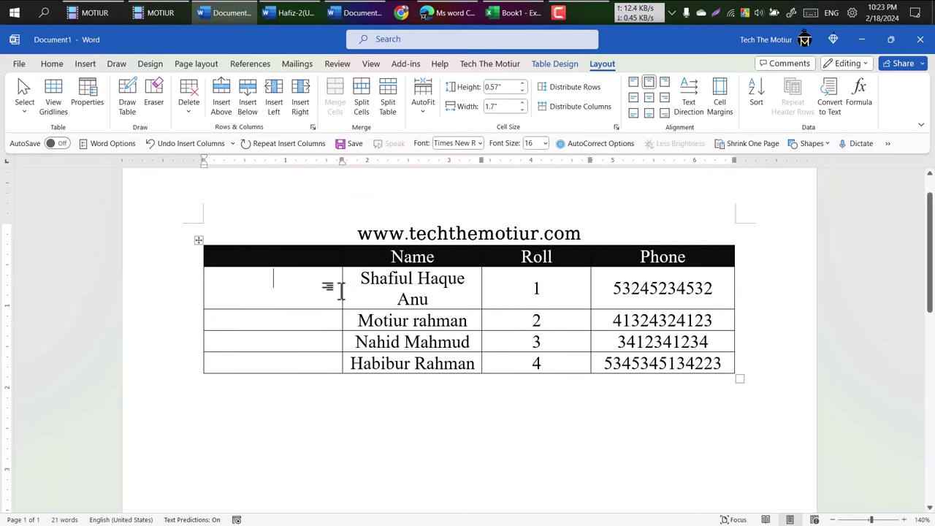
mouse_move(342, 292)
left_mouse_down()
mouse_move(260, 290)
mouse_move(235, 337)
mouse_move(224, 282)
left_mouse_up()
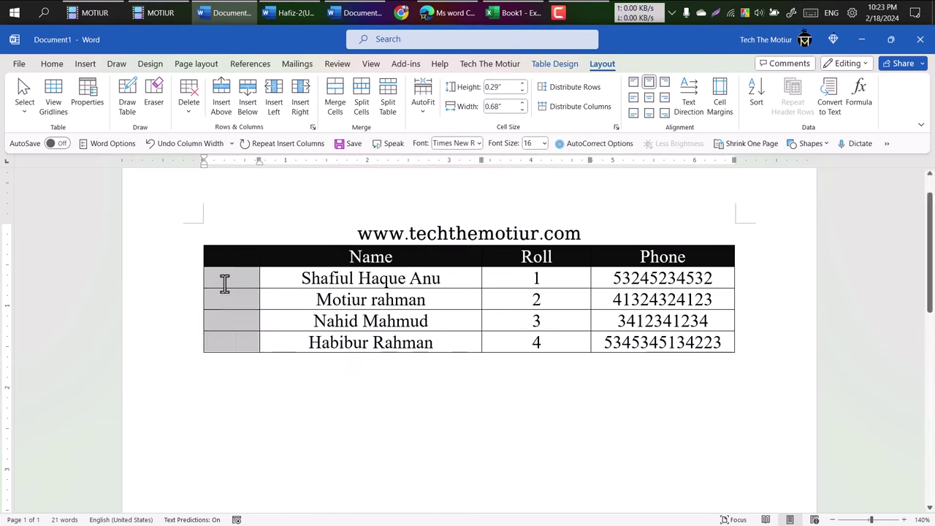
left_click(53, 65)
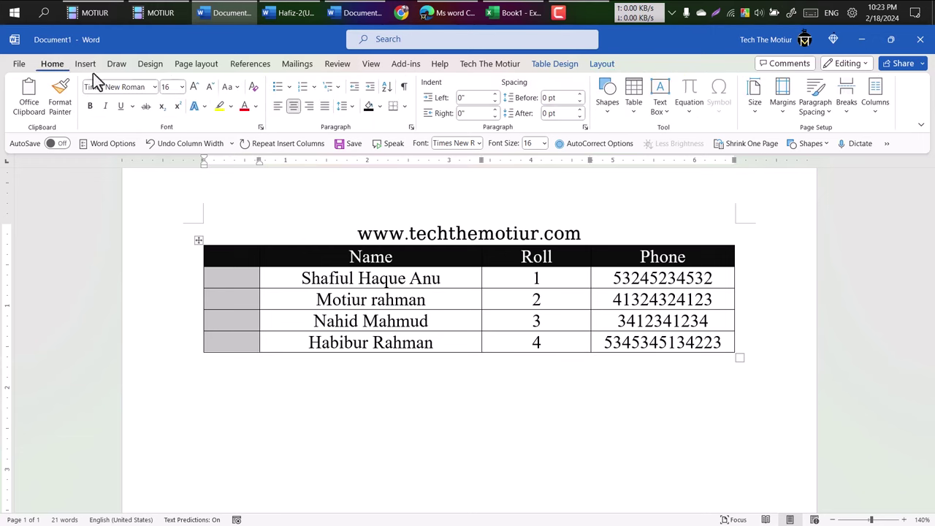
Step: Number the first column 1.–4., left-align the names, and set a 0.02" left cell margin
left_click(315, 88)
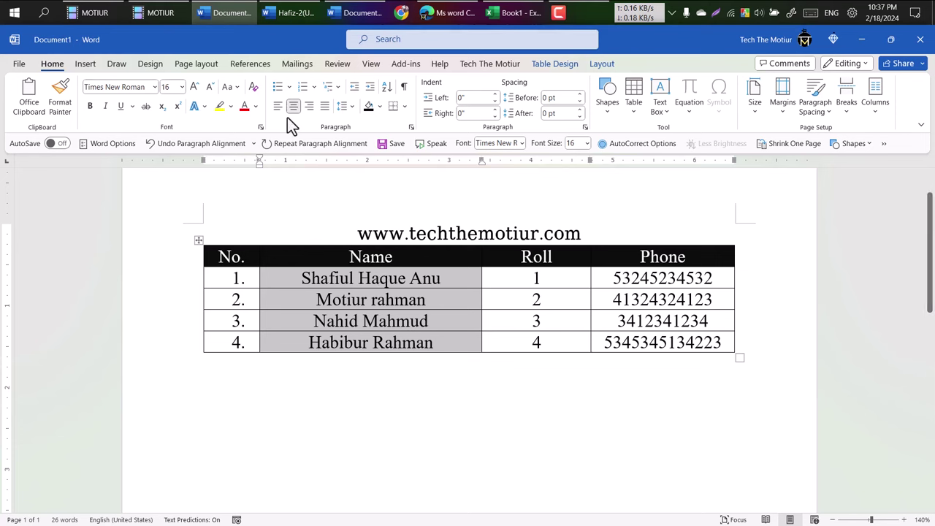
left_click(278, 107)
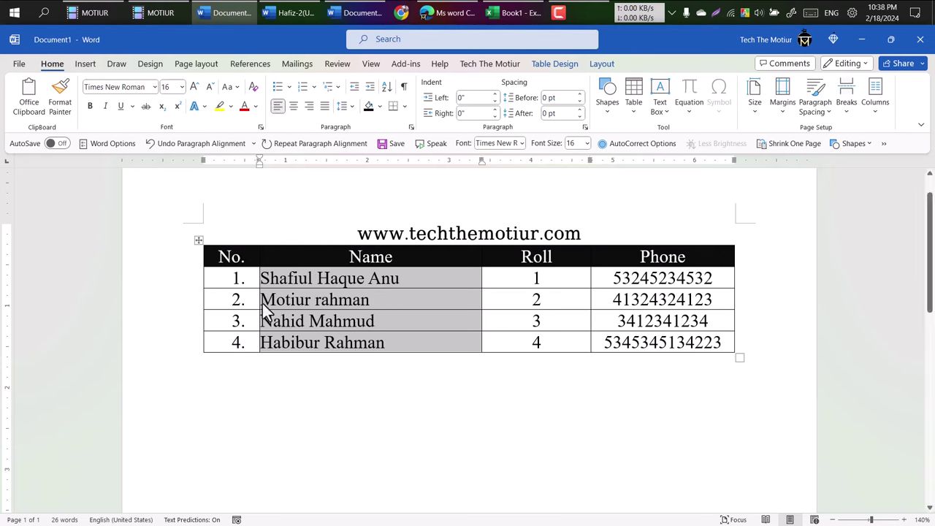
left_click(603, 64)
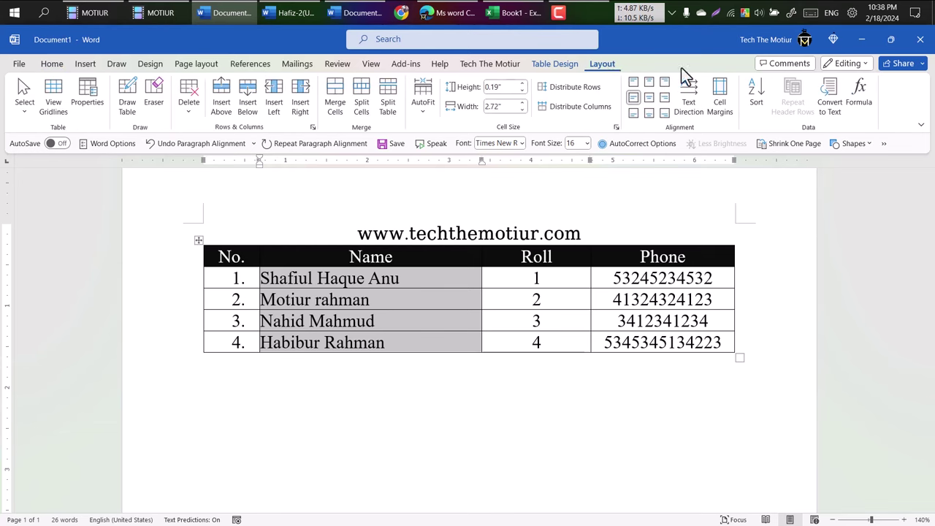
left_click(724, 95)
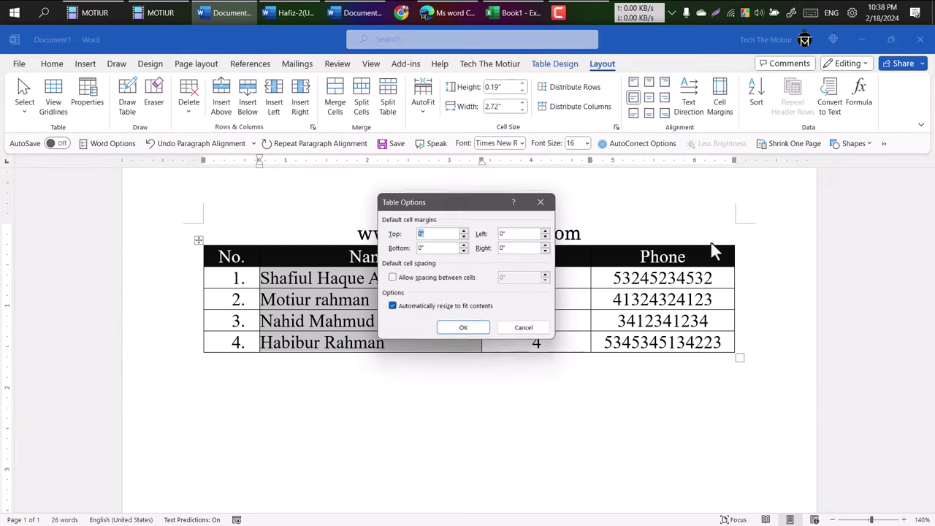
left_click(548, 230)
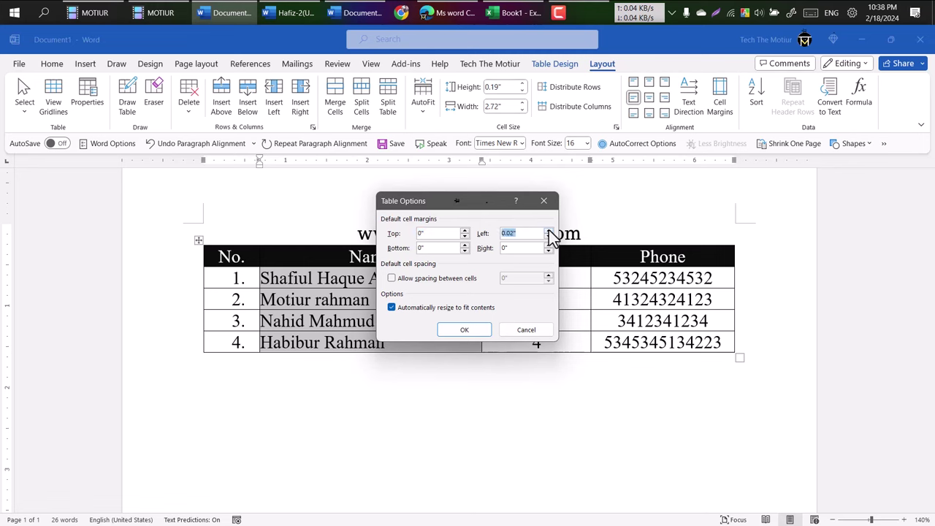
left_click(472, 325)
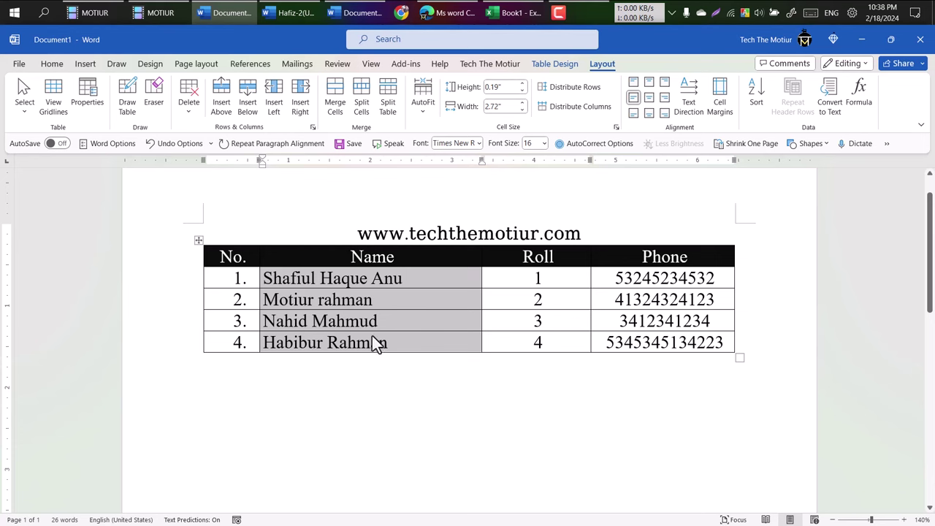
left_click_drag(372, 344, 291, 279)
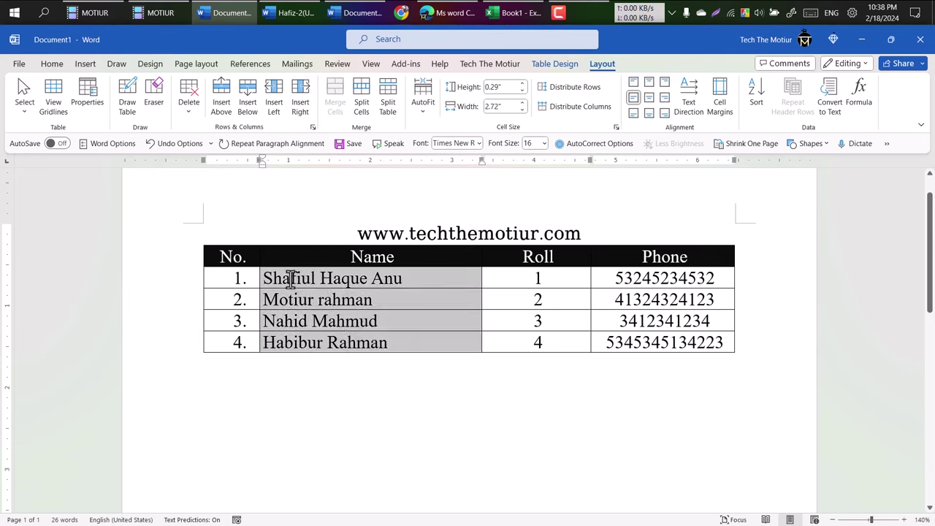
left_click_drag(262, 162, 280, 159)
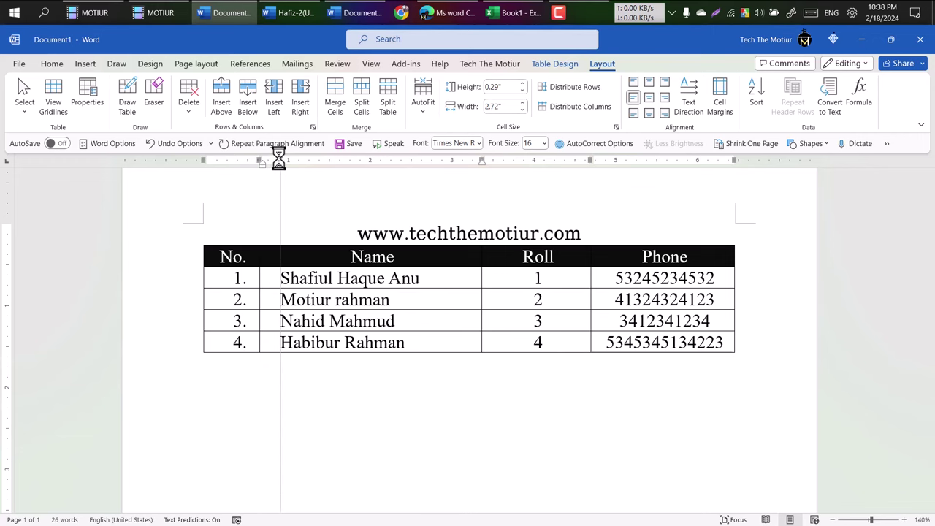
left_click(312, 279)
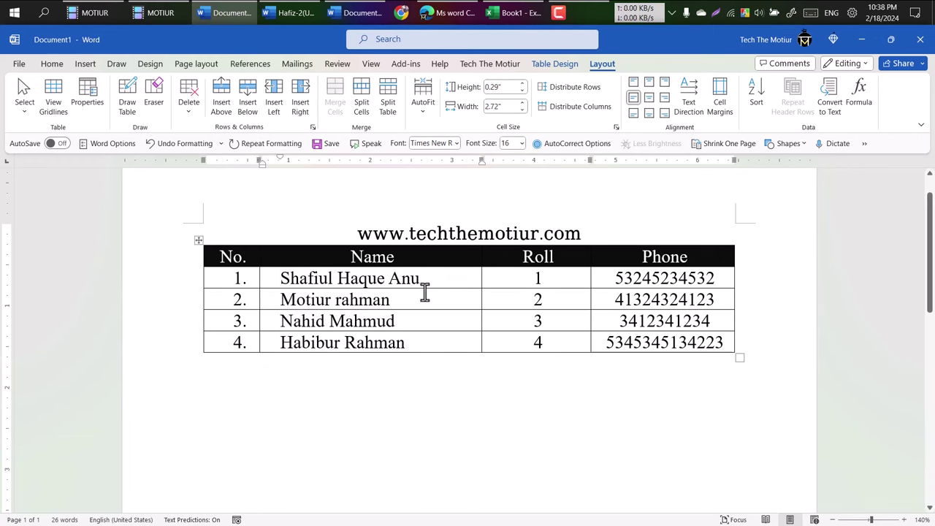
double_click(530, 279)
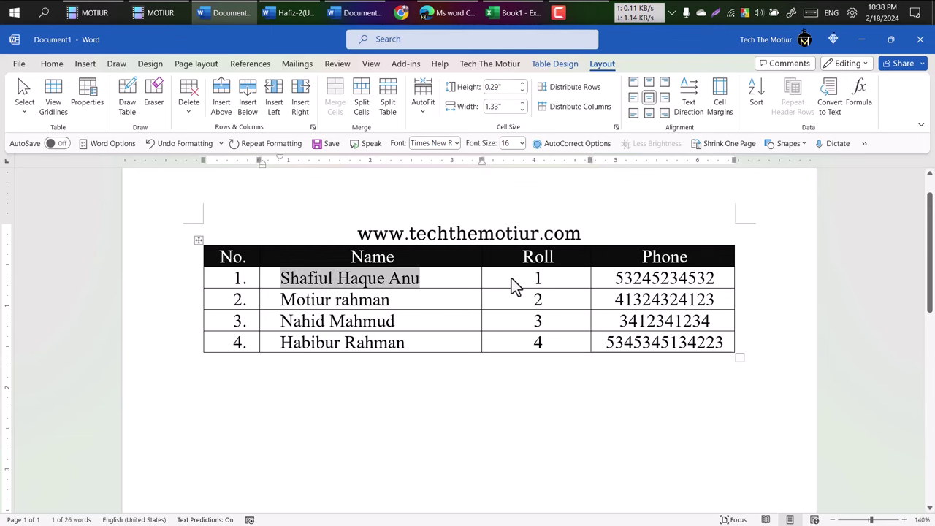
triple_click(381, 287)
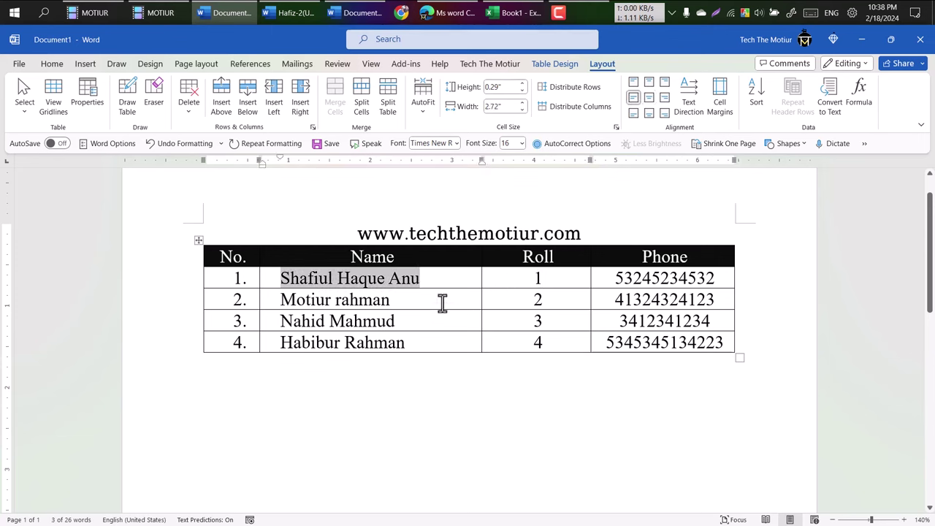
left_click(452, 255)
left_click(420, 344)
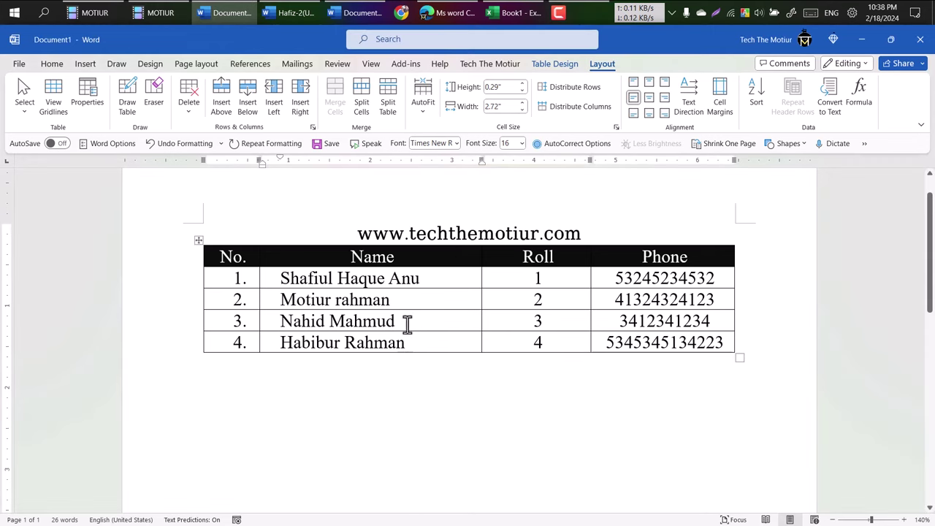
left_click_drag(407, 324, 290, 324)
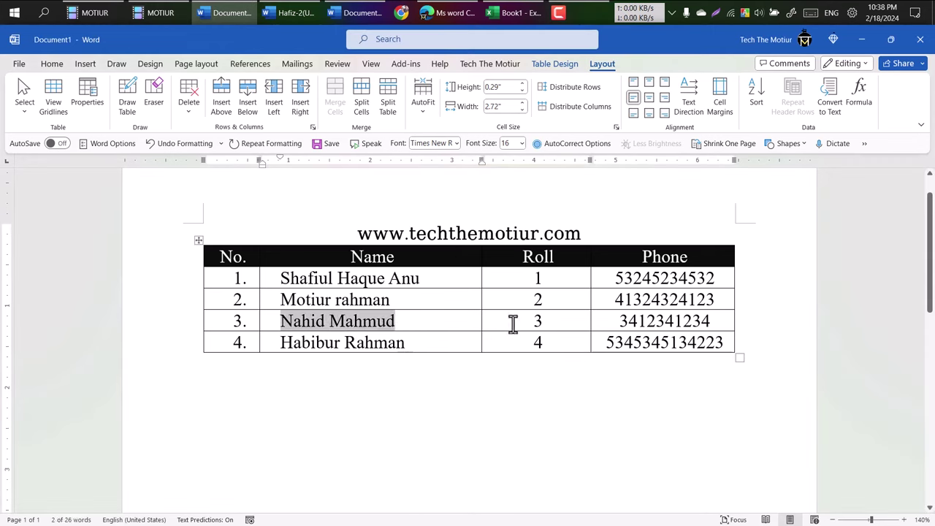
left_click_drag(513, 324, 545, 324)
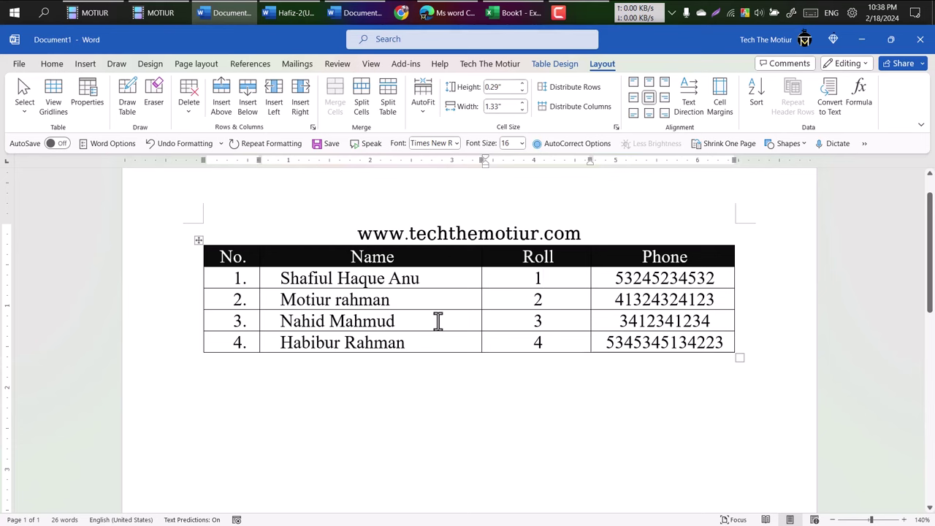
left_click(431, 322)
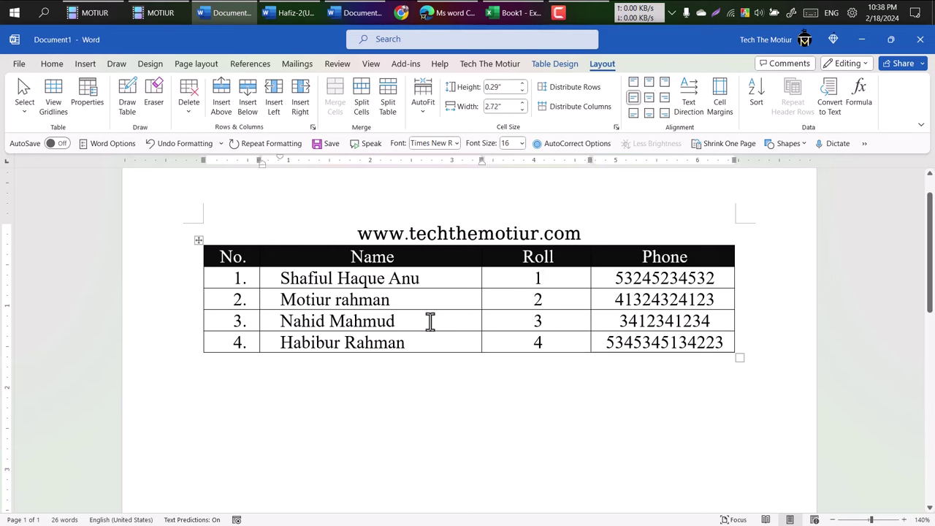
key("alt+shift+Up")
key("alt+shift+Up")
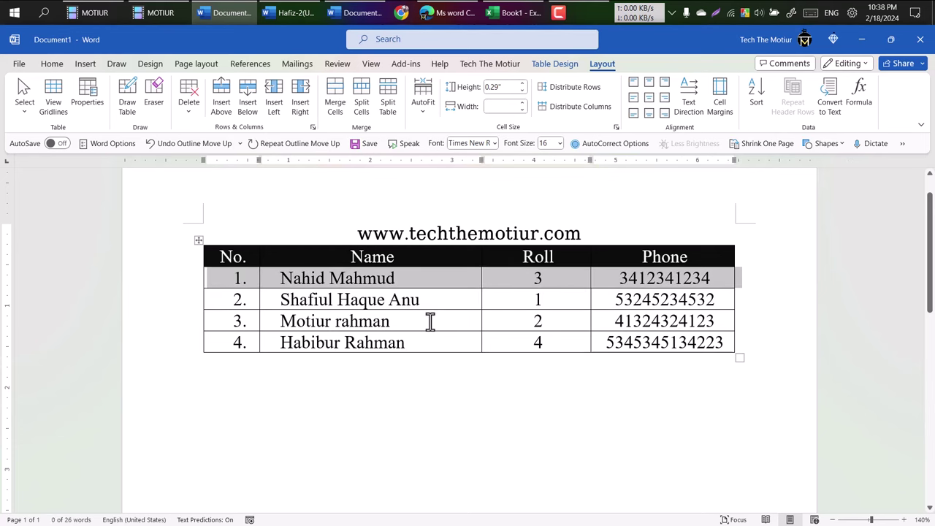
left_click(543, 278)
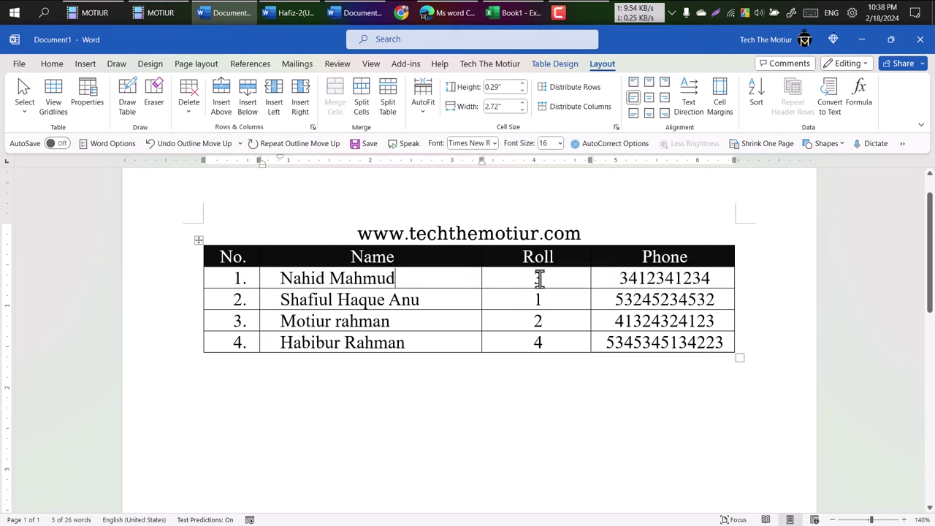
left_click(252, 278)
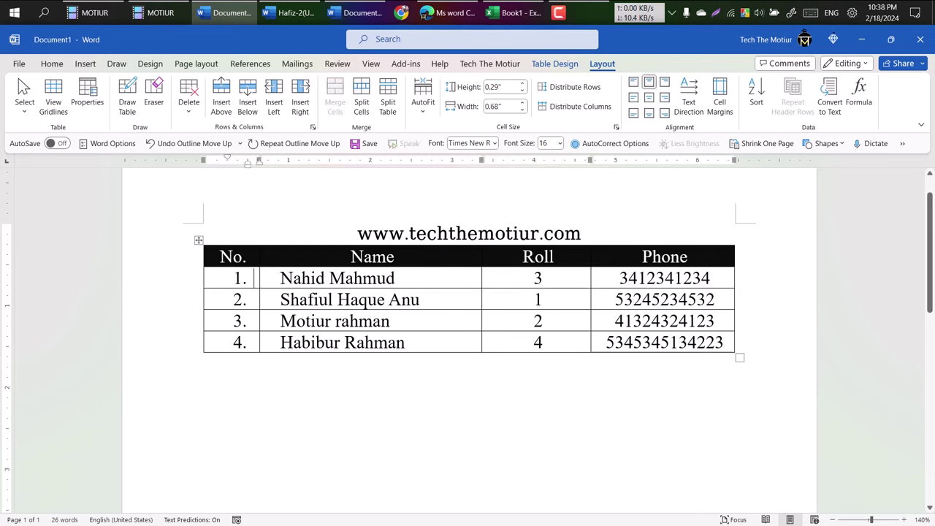
left_click_drag(281, 277, 407, 278)
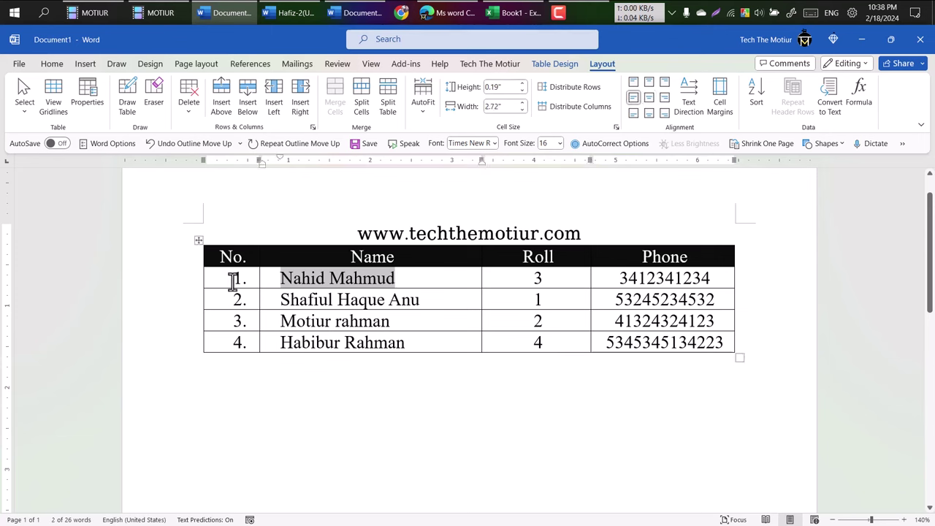
left_click_drag(233, 281, 238, 338)
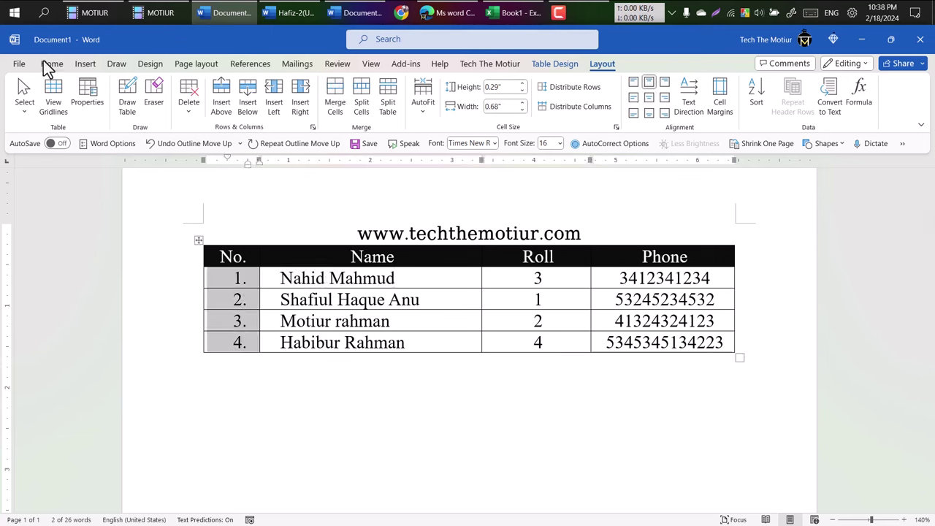
left_click(45, 65)
left_click(302, 88)
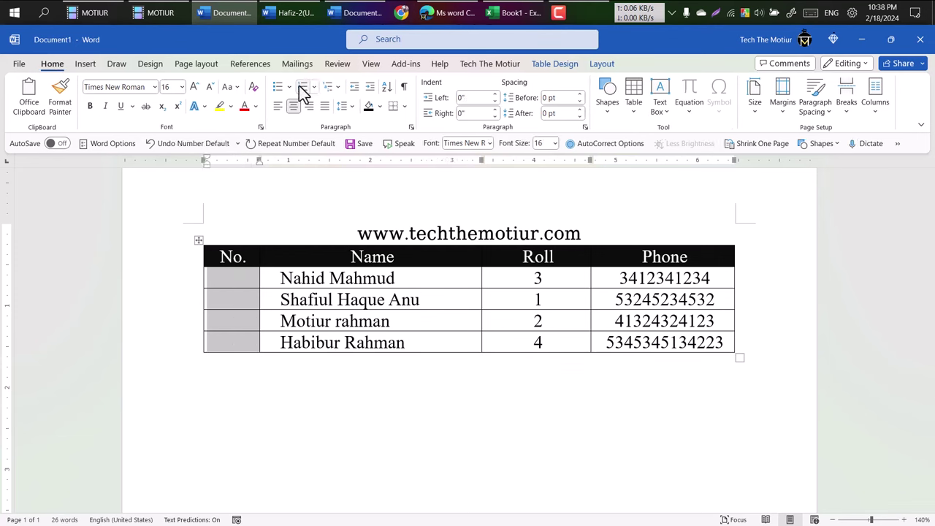
Step: Type 1, 2, 3 and 4 into the four No. cells by hand
left_click(233, 277)
type("1")
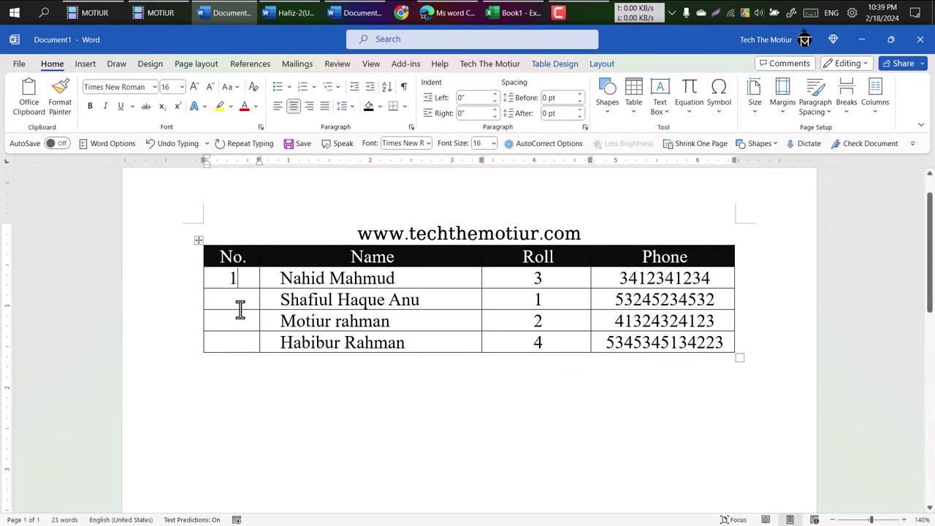
left_click(240, 301)
type("2")
left_click(238, 319)
type("3")
left_click(241, 341)
type("4")
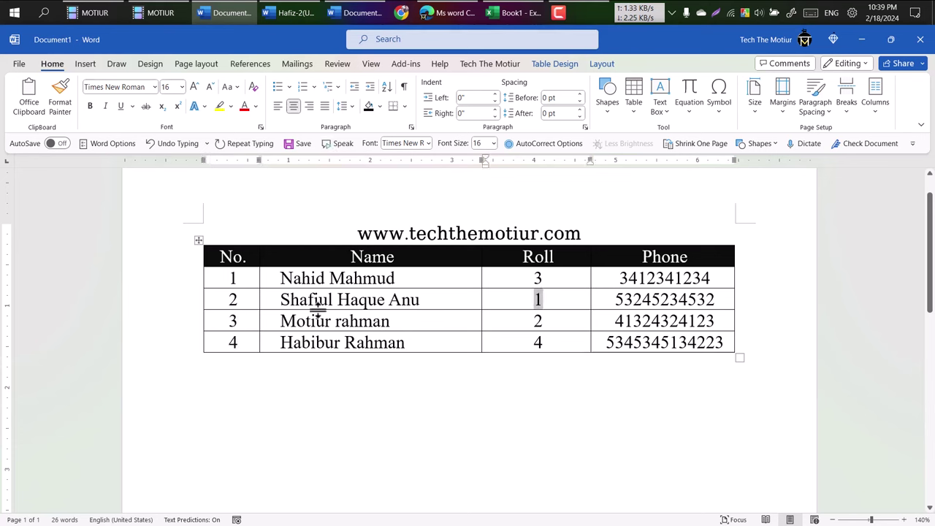
left_click_drag(421, 301, 312, 303)
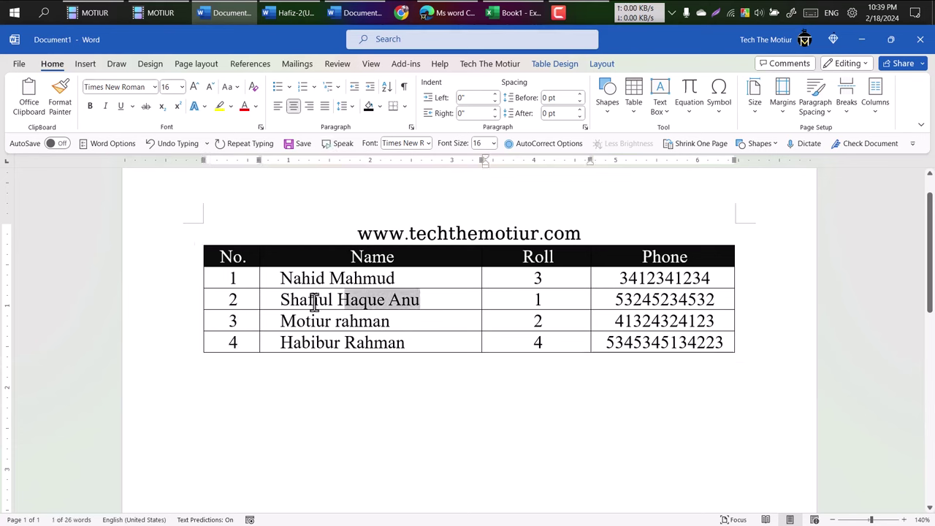
left_click(252, 300)
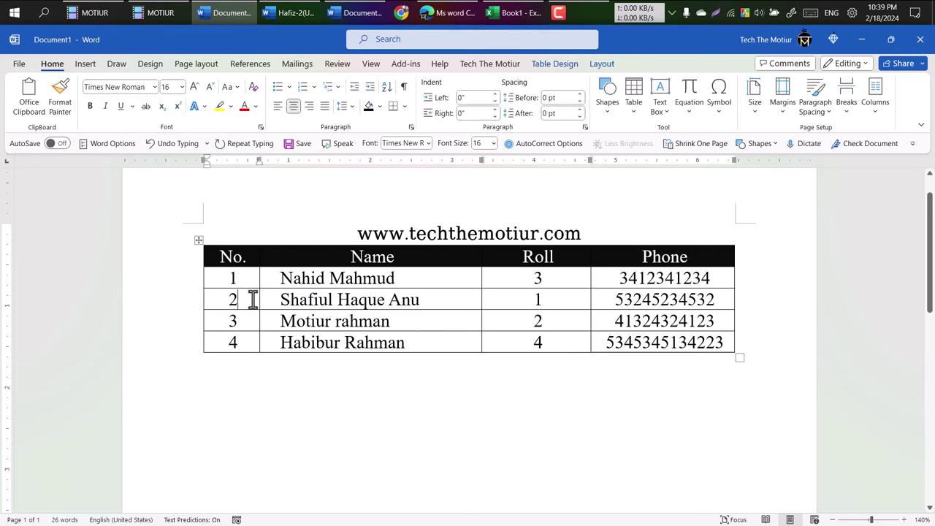
key("alt+shift+Up")
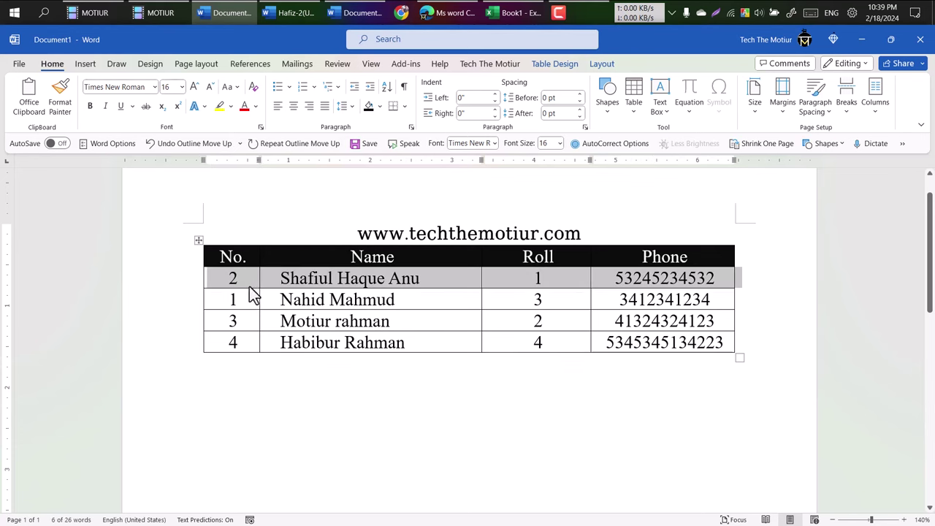
left_click(309, 278)
left_click_drag(237, 279, 230, 347)
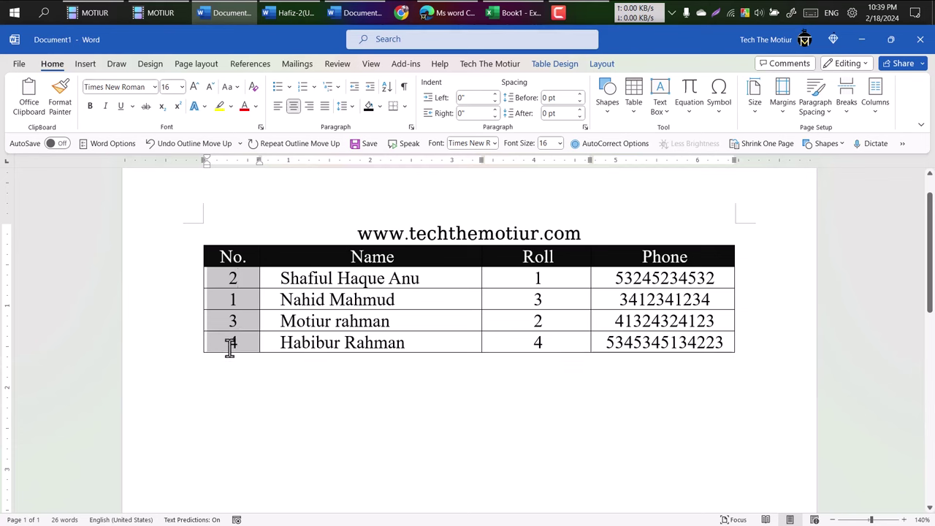
key("Delete")
left_click_drag(226, 280, 230, 345)
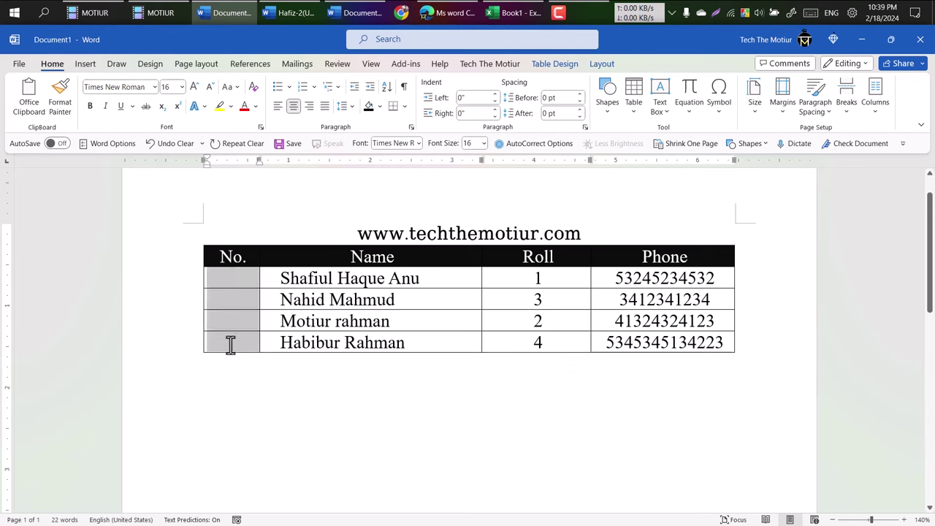
left_click(304, 87)
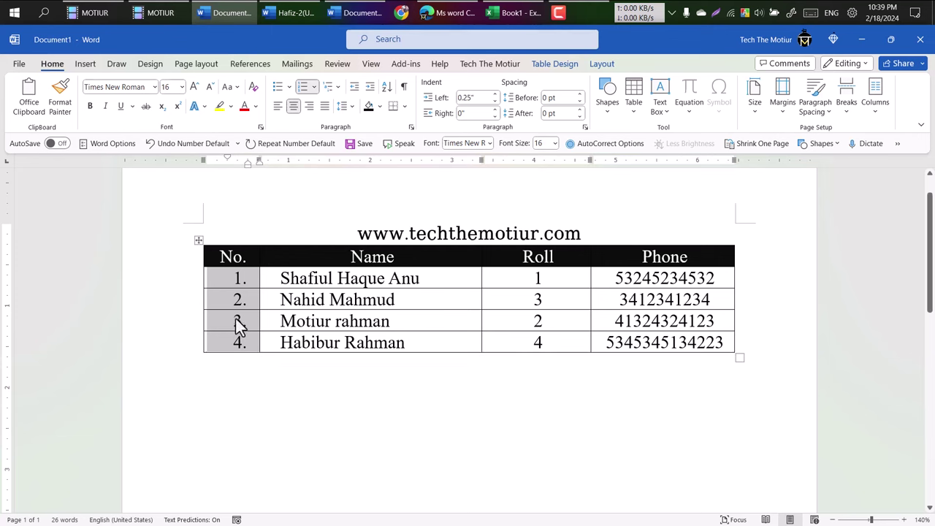
left_click(384, 403)
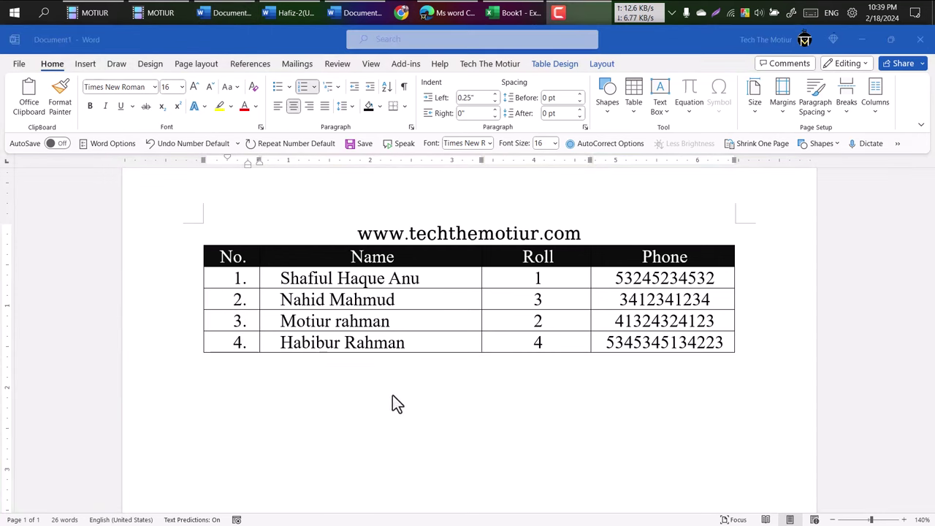
Step: Add a left tab stop on the ruler for the Name column entries
left_click_drag(401, 345, 292, 278)
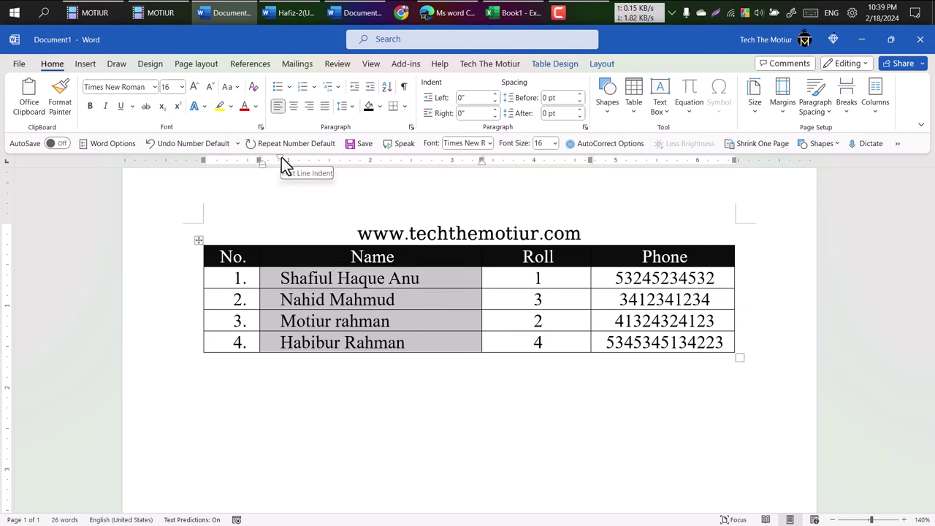
left_click_drag(281, 158, 262, 158)
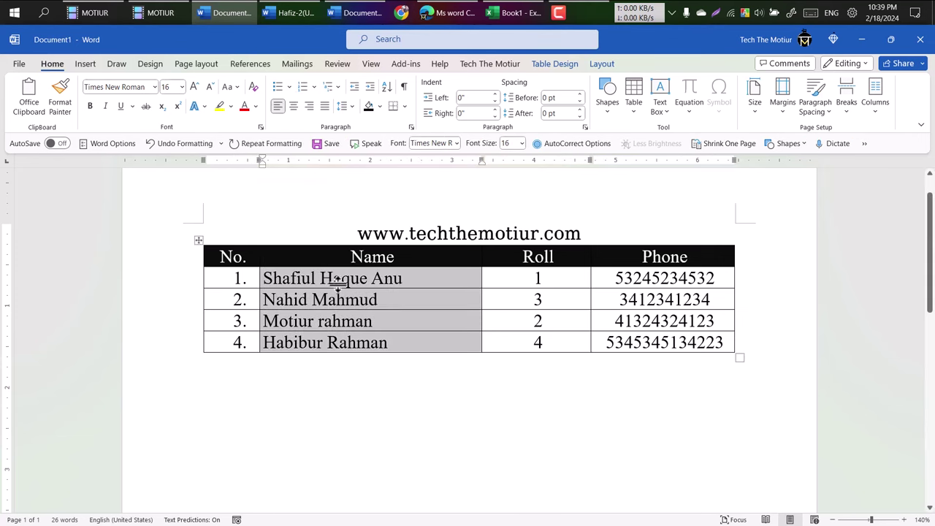
left_click(297, 162)
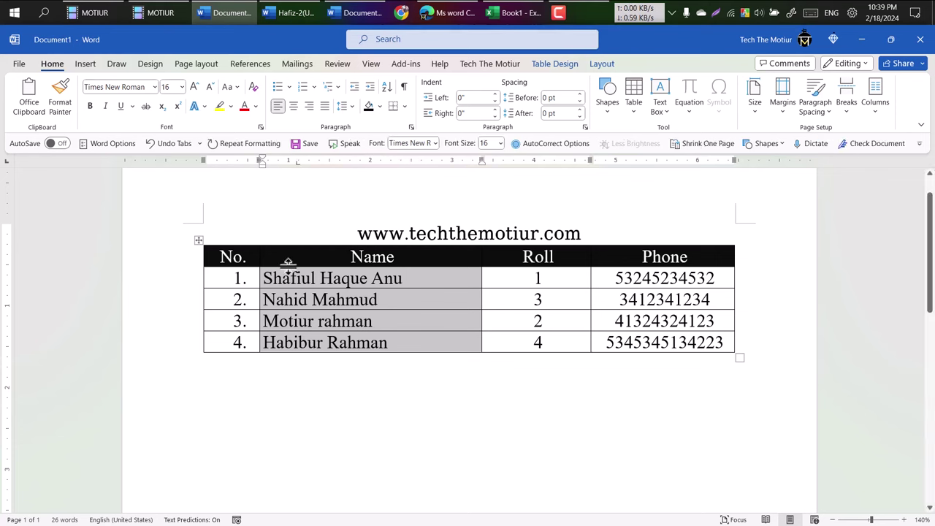
left_click(261, 279)
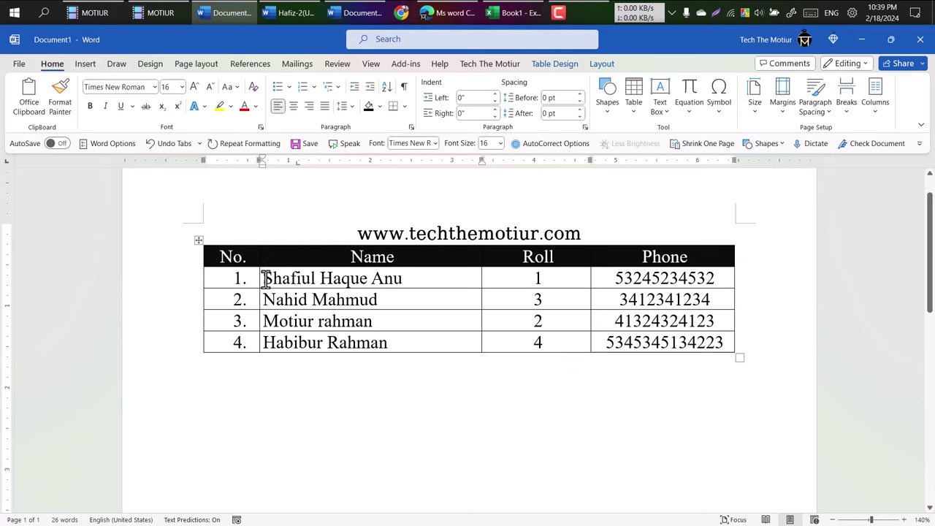
key("Tab")
left_click(266, 278)
key("ctrl+Tab")
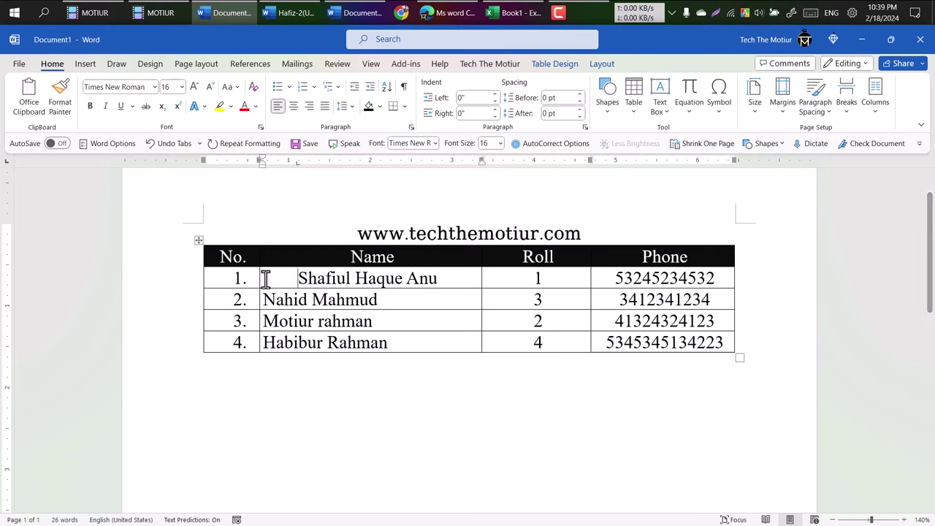
left_click(265, 299)
key("ctrl+Tab")
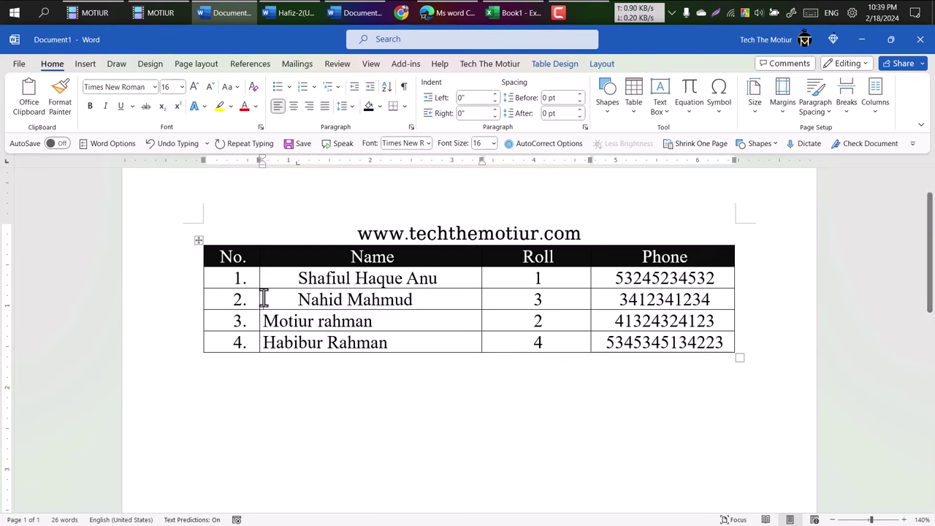
left_click(265, 322)
key("ctrl+Tab")
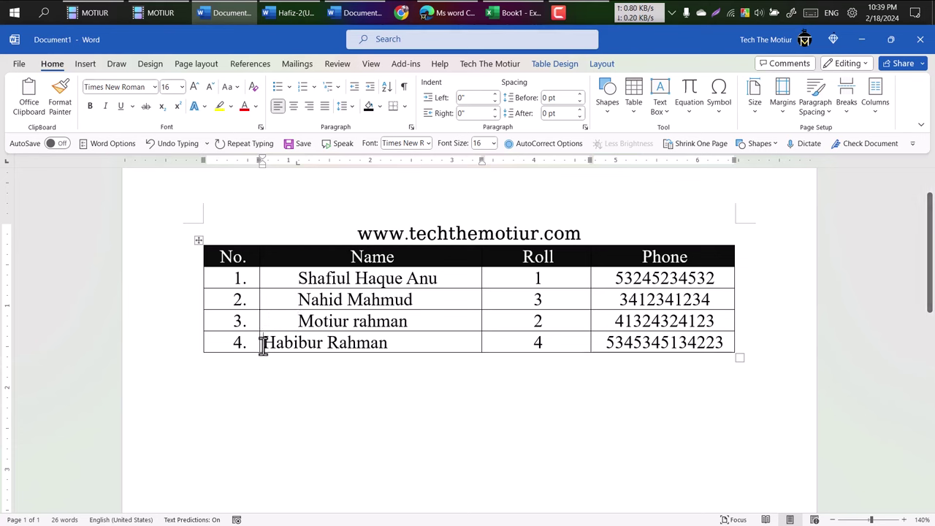
left_click(263, 343)
key("ctrl+Tab")
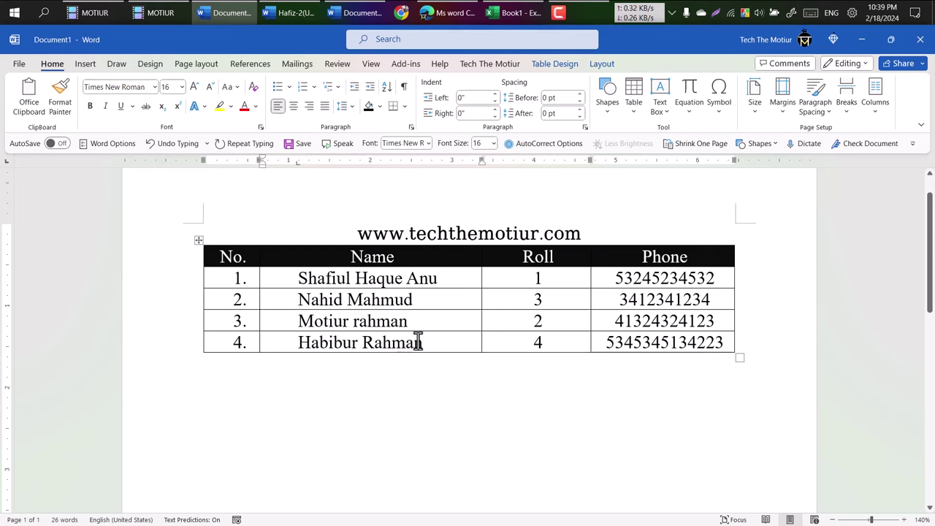
Step: Fine-tune the names' tab stop, try centering the names, then undo the centering
left_click_drag(418, 343, 305, 276)
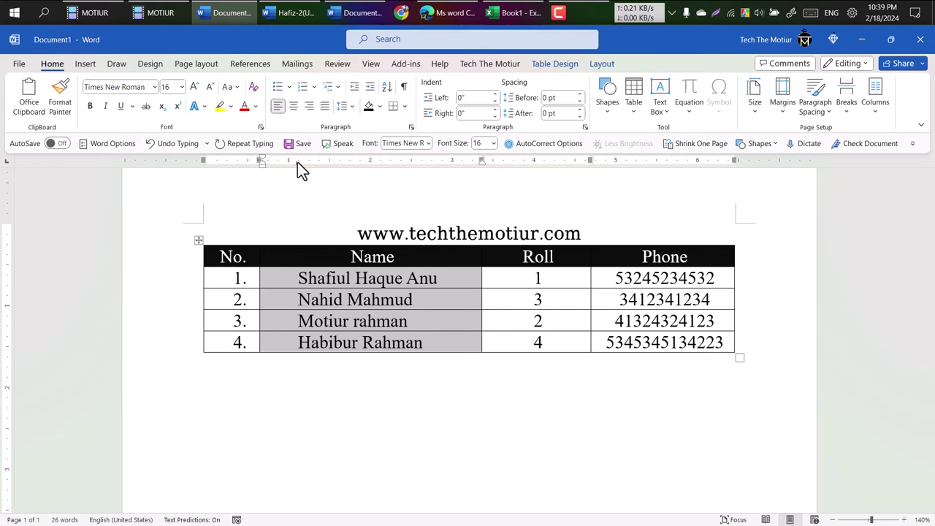
left_click_drag(298, 163, 277, 164)
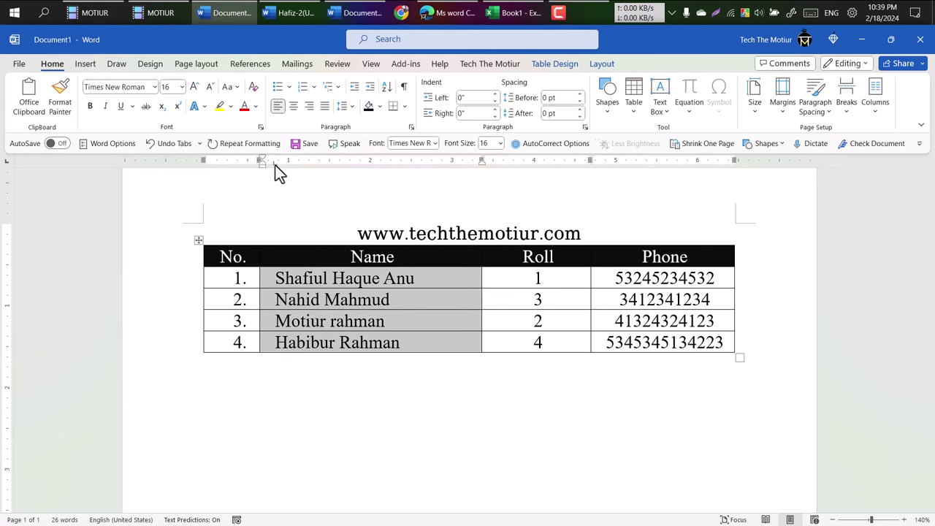
left_click_drag(274, 165, 306, 162)
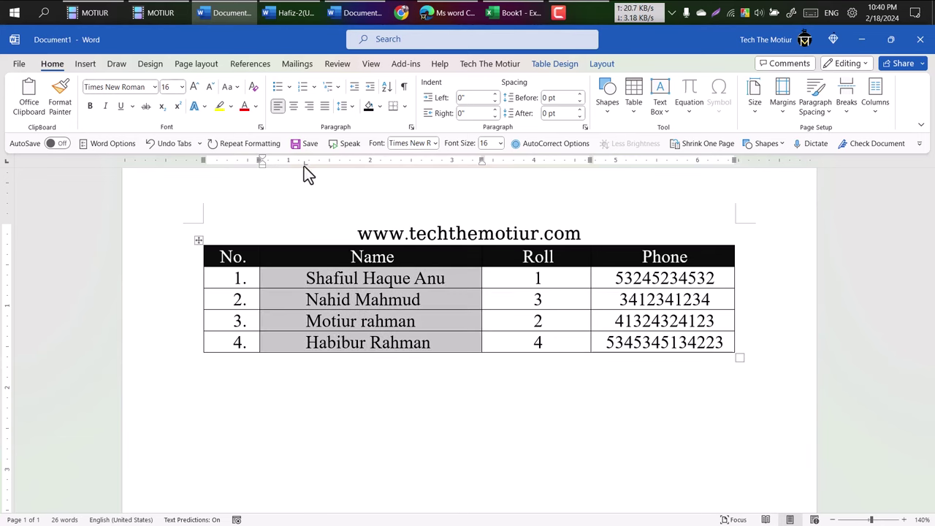
left_click_drag(305, 162, 304, 164)
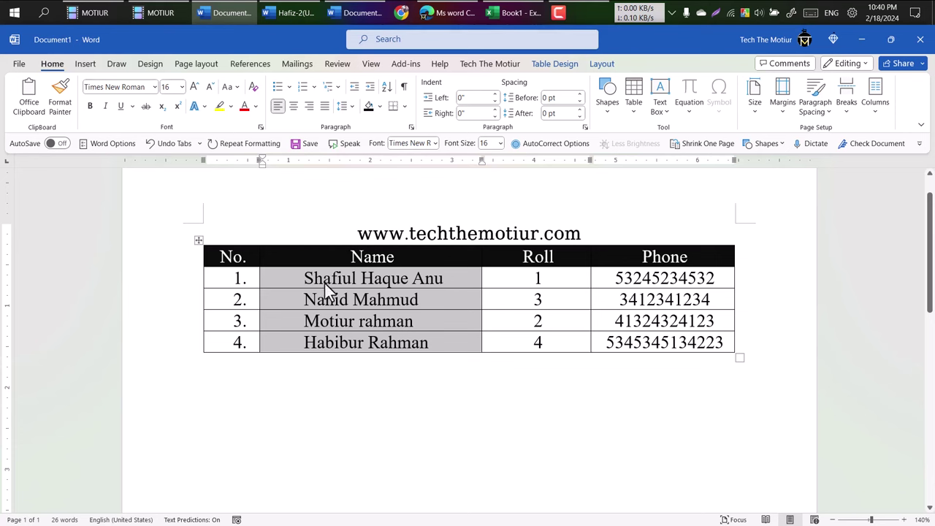
key("ctrl+e")
left_click(337, 299)
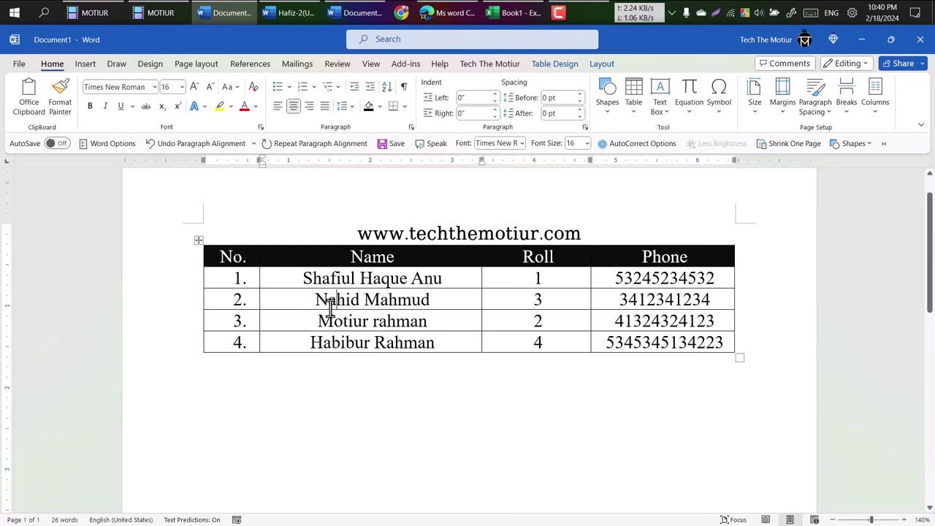
key("ctrl+z")
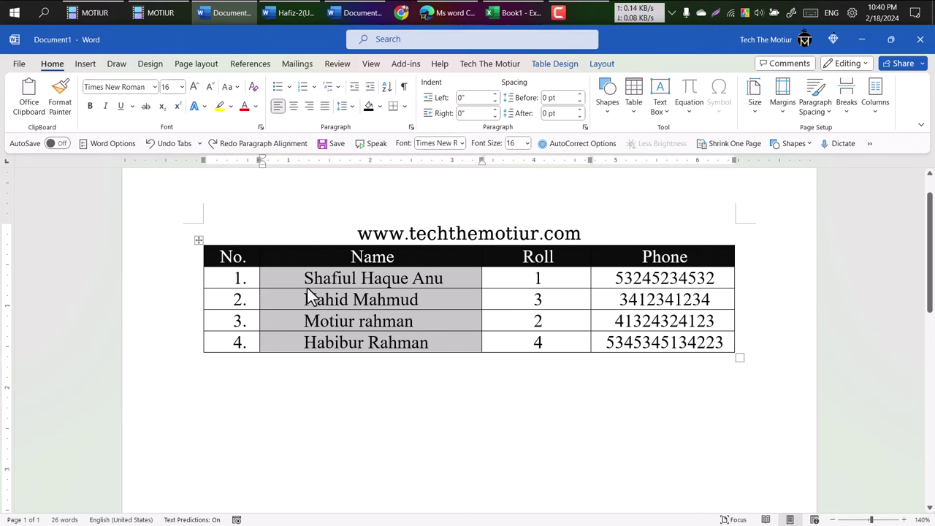
left_click(304, 279)
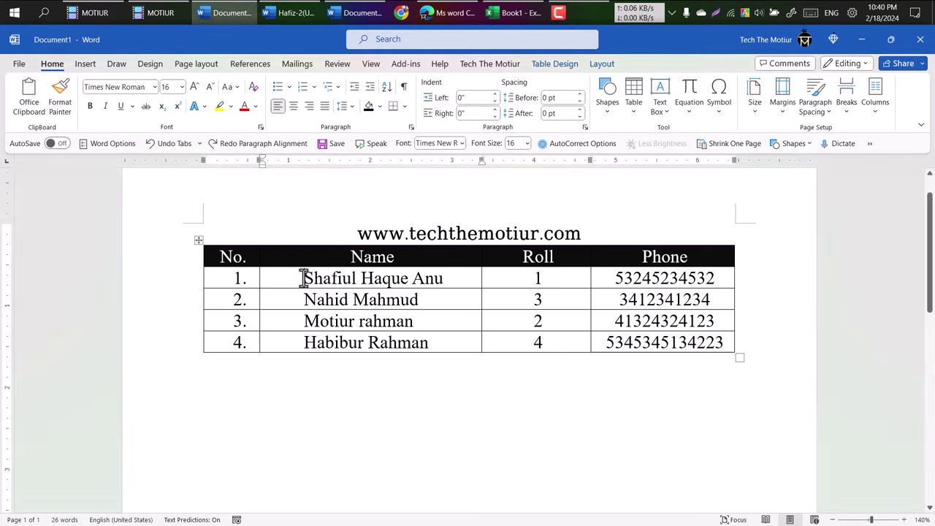
left_click_drag(303, 279, 698, 357)
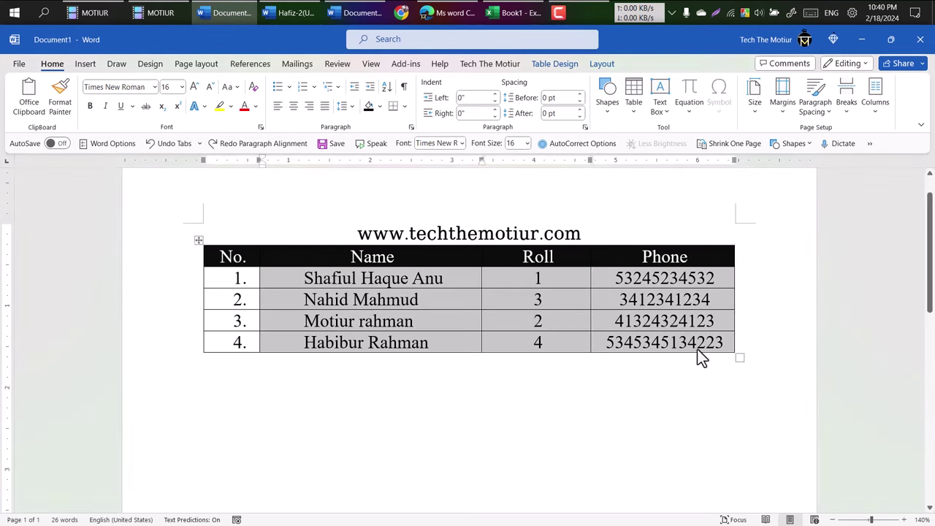
Step: Enlarge the table rows' text one size, from 16 pt to 18 pt
left_click(196, 260, "shift")
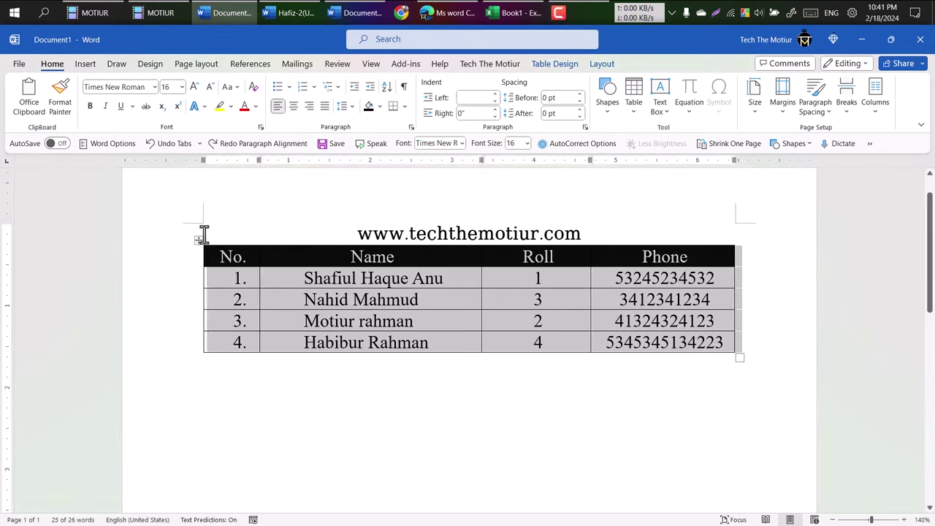
left_click(195, 87)
left_click(195, 86)
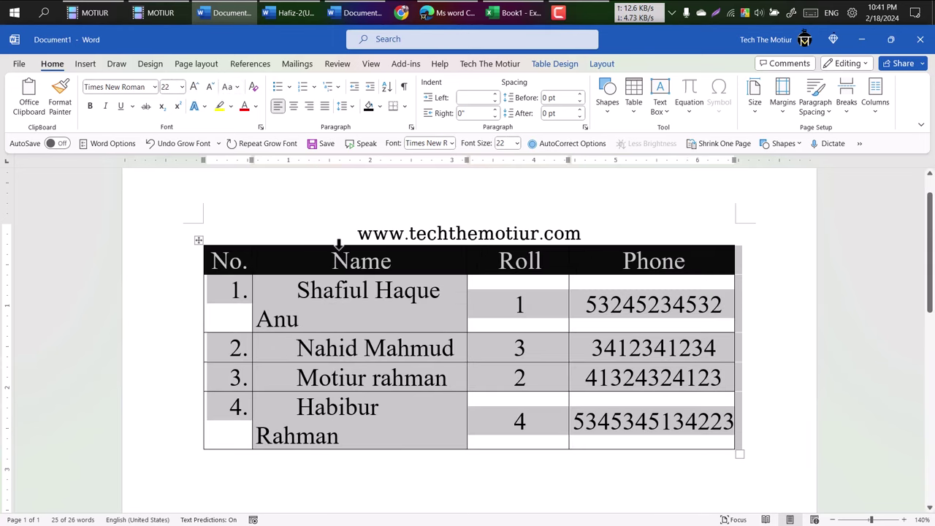
key("ctrl+z")
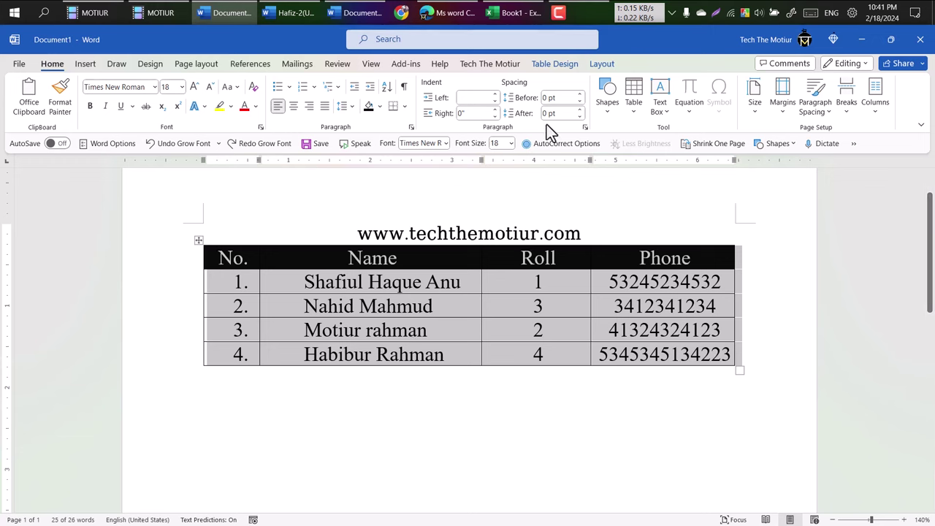
Step: Try wider line spacing and Align Center Middle on the table, then undo both
left_click(346, 109)
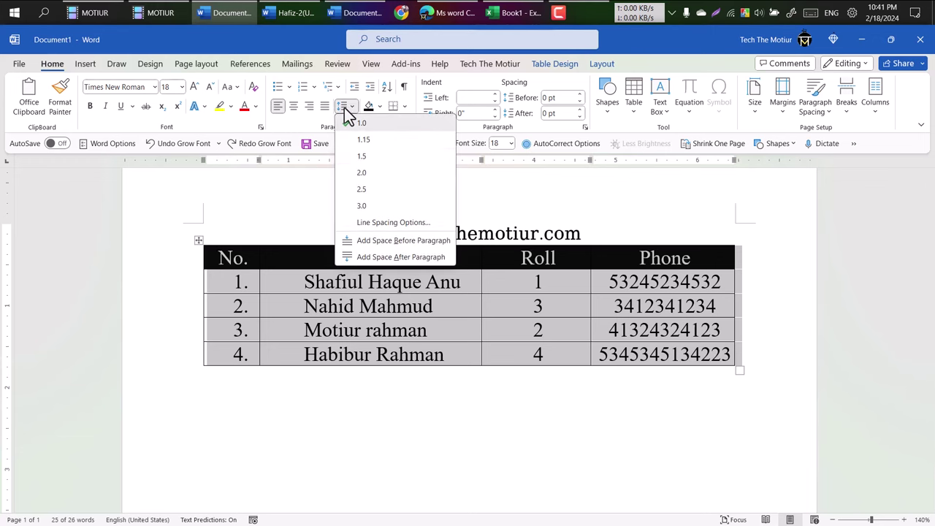
left_click(387, 218)
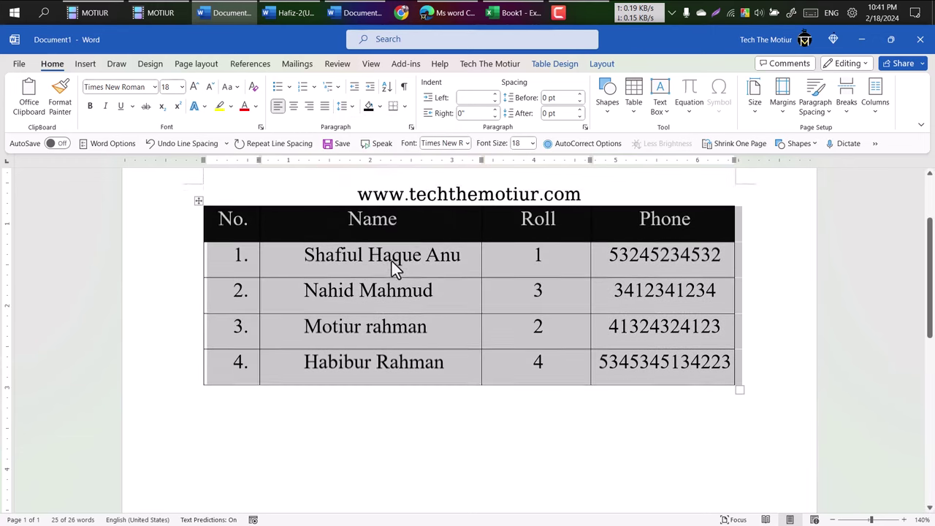
left_click(359, 249)
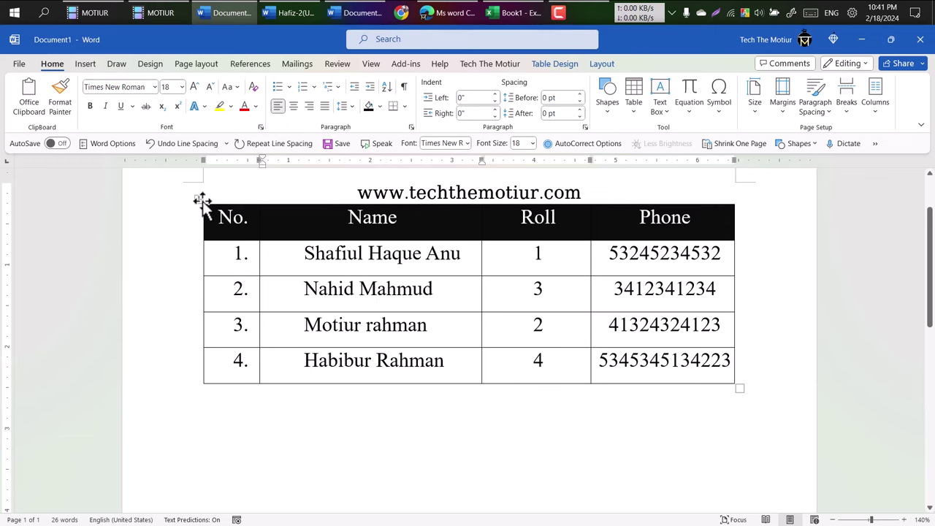
left_click(199, 198)
left_click(601, 65)
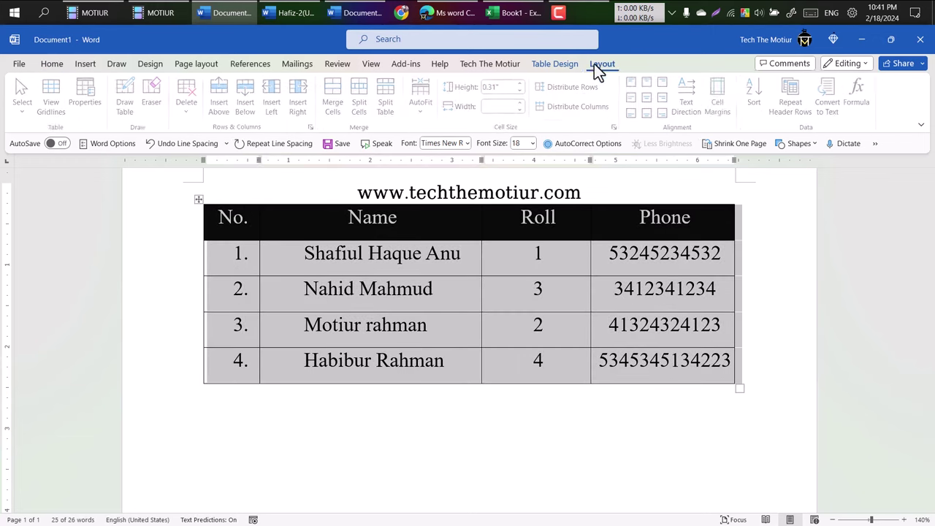
left_click(649, 98)
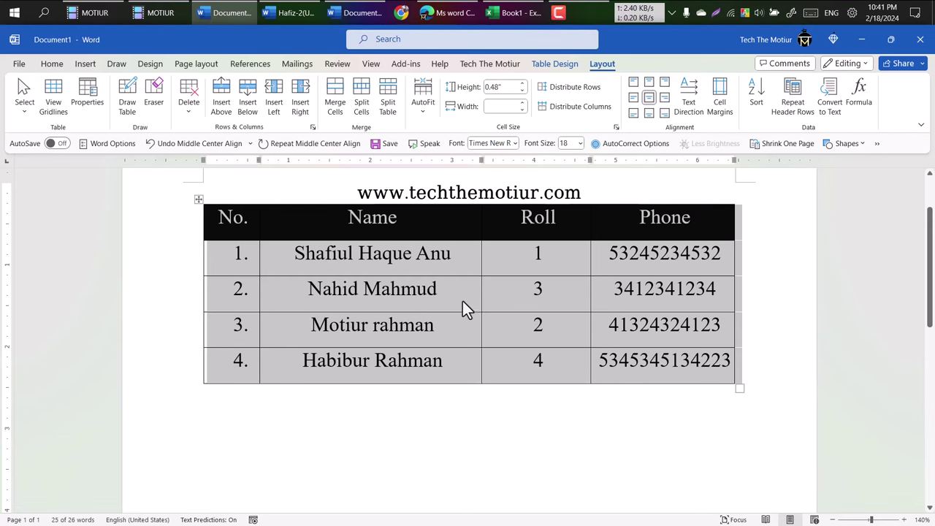
key("ctrl+z")
key("ctrl+z")
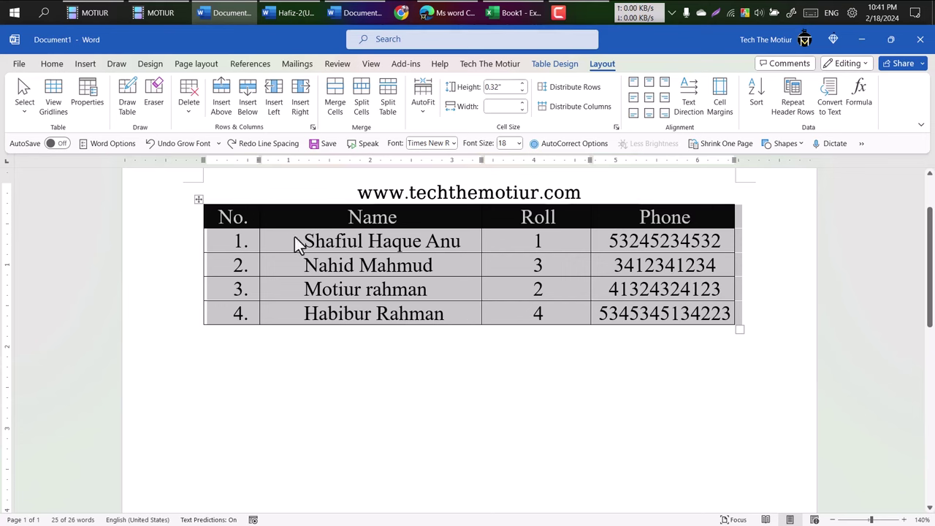
Step: Set paragraph spacing before and after to 12 pt for the table cells
left_click(197, 64)
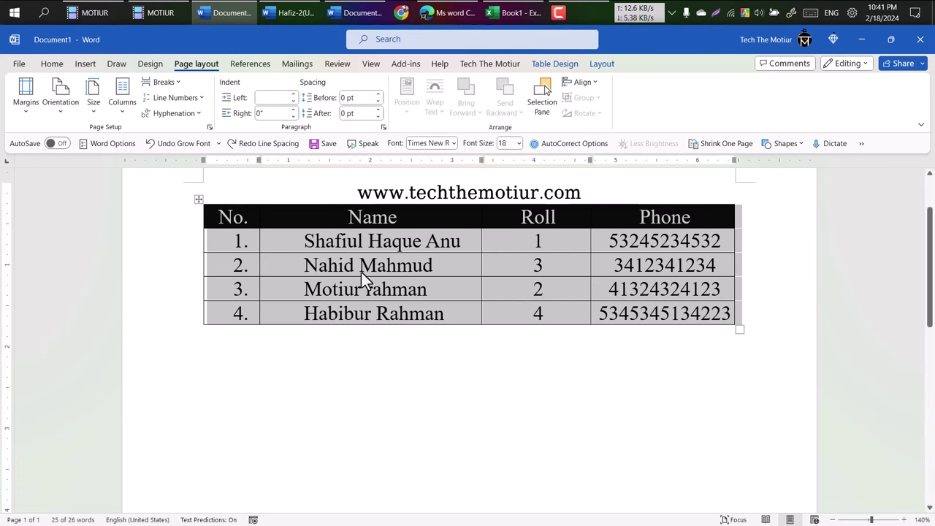
left_click(379, 94)
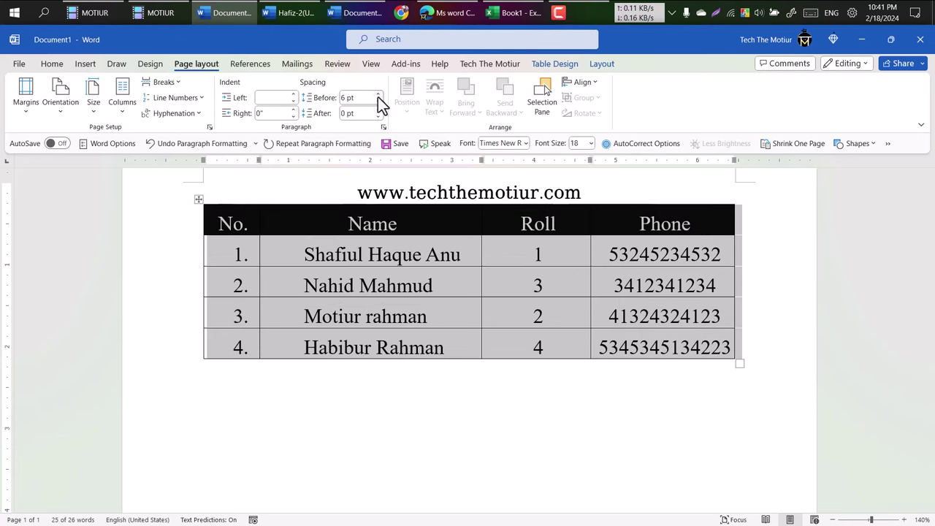
left_click(379, 110)
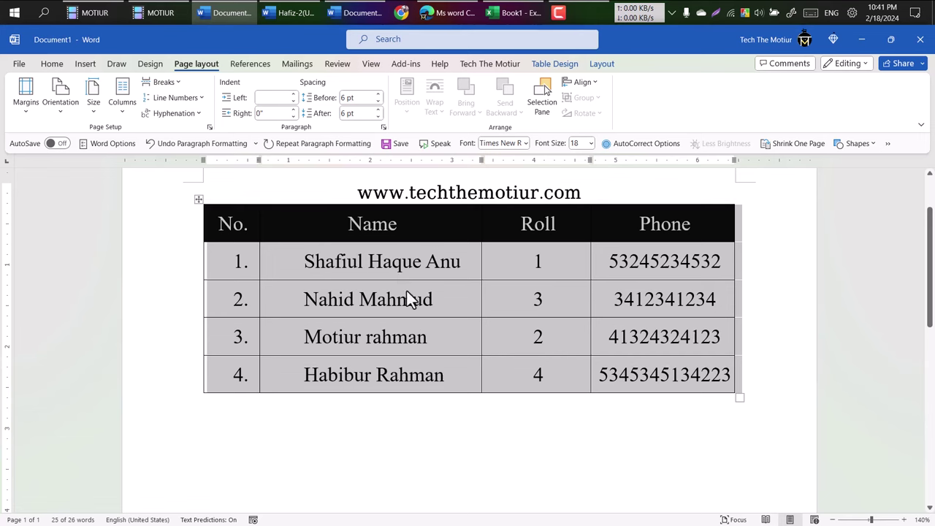
left_click(378, 95)
left_click(379, 110)
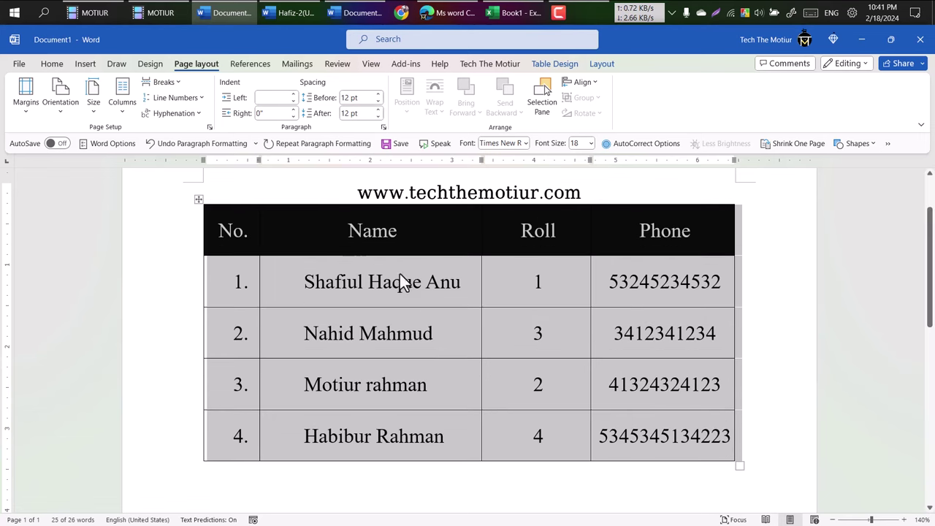
left_click(462, 292)
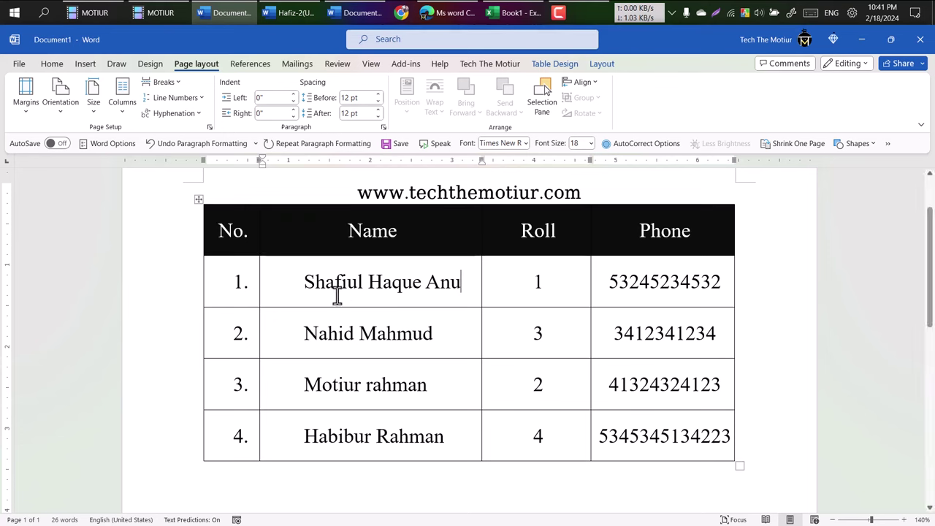
Step: Select the Name, Roll and Phone cells of rows 1–4 and scroll to review the table
left_click_drag(286, 279, 672, 439)
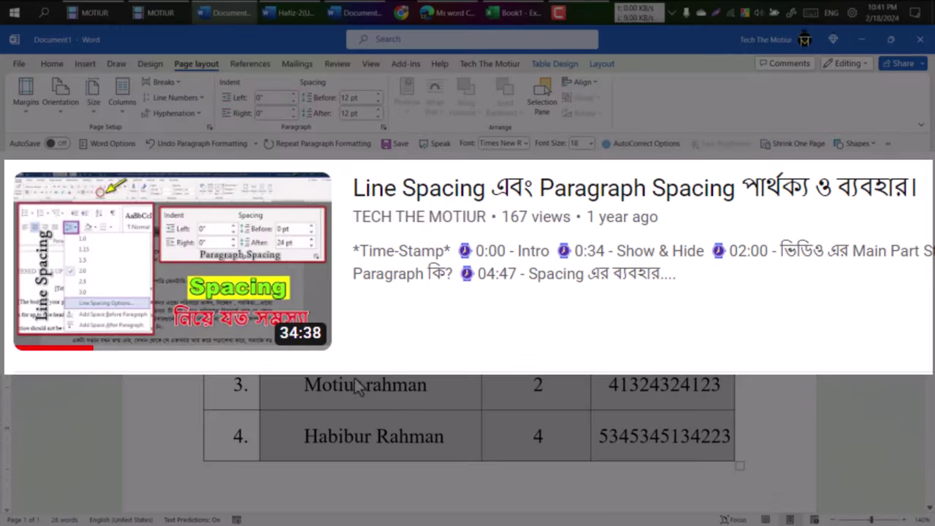
left_click(240, 385)
scroll(475, 423, "down", 1)
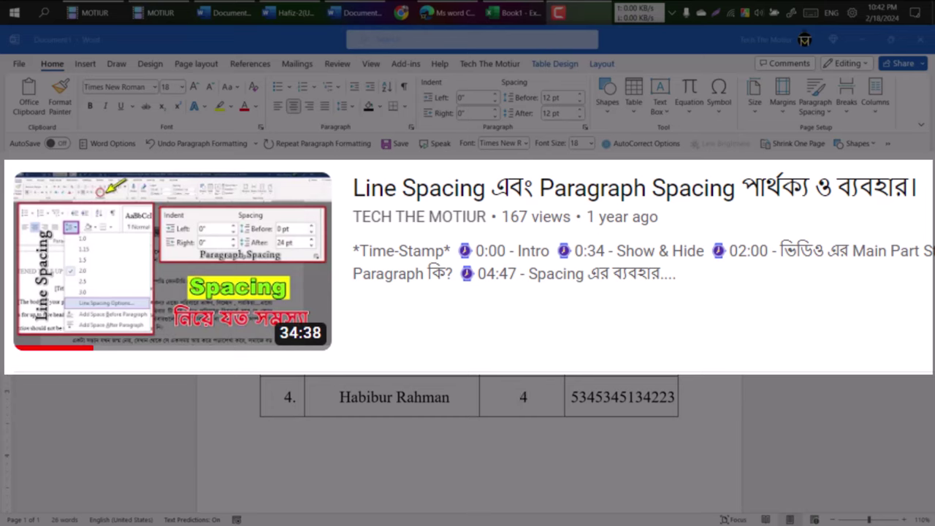
left_click(681, 421)
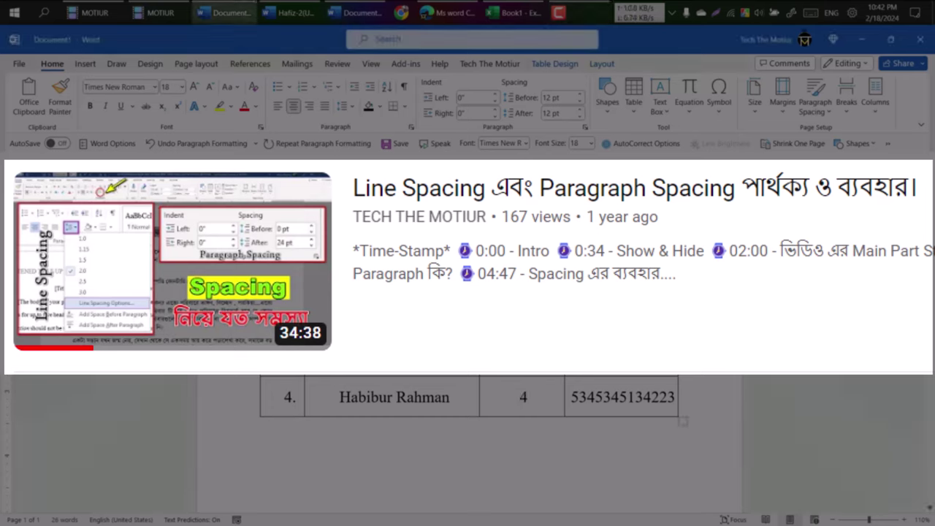
left_click(550, 65)
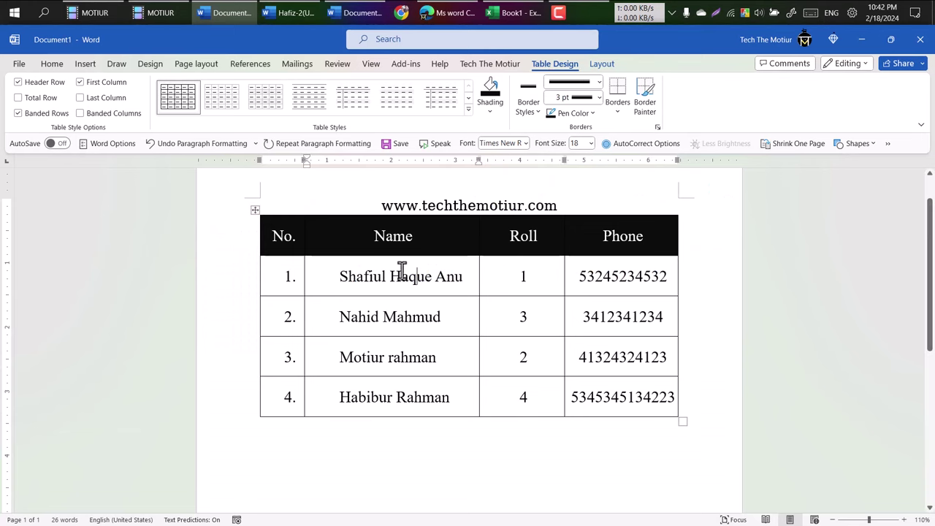
Step: Apply the black-header grid table style and put borders around every cell
left_click(255, 211)
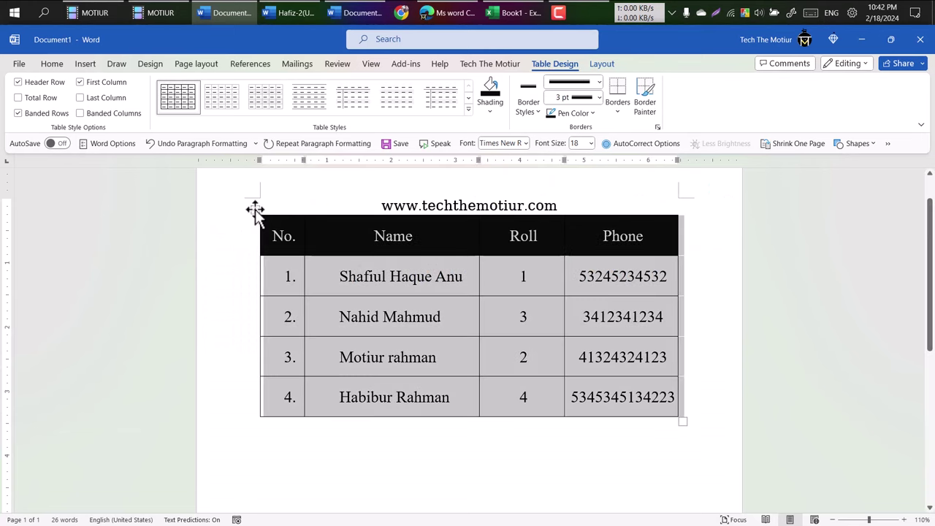
left_click(469, 109)
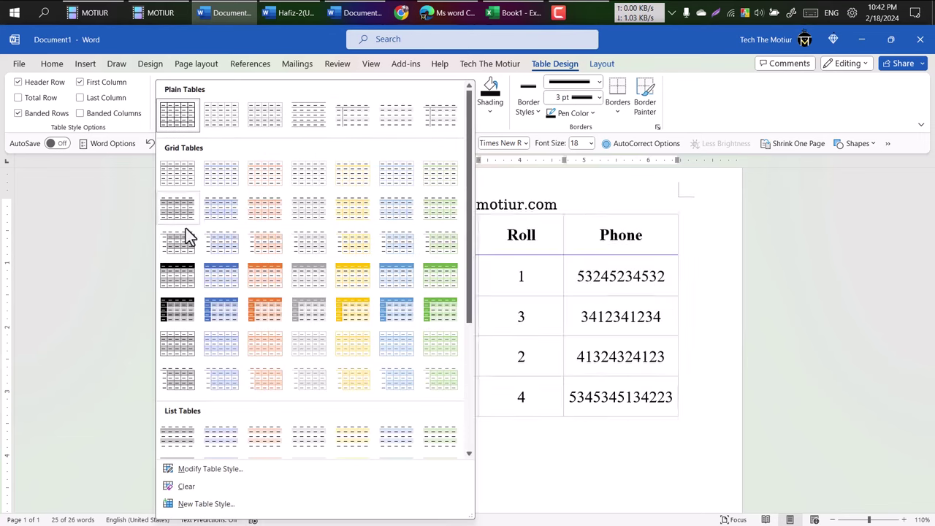
left_click(178, 278)
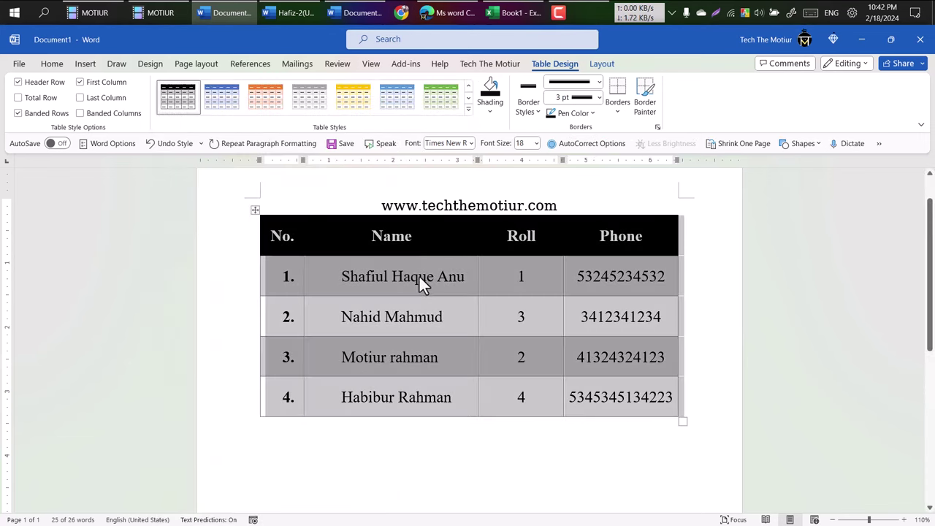
left_click(414, 277)
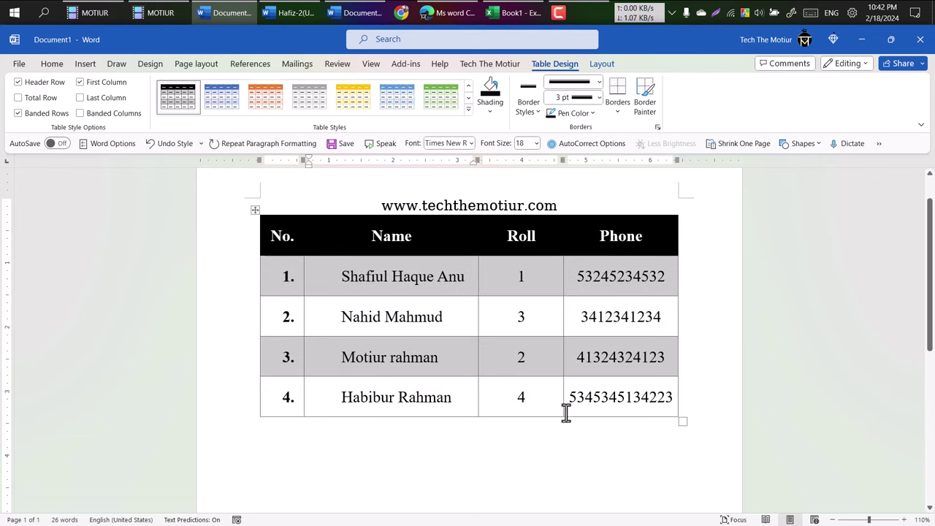
left_click(256, 212)
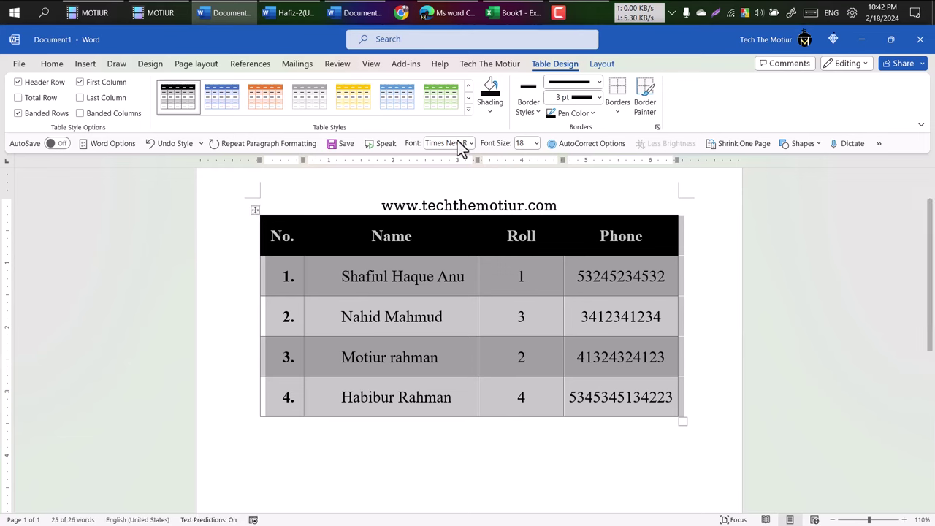
left_click(619, 116)
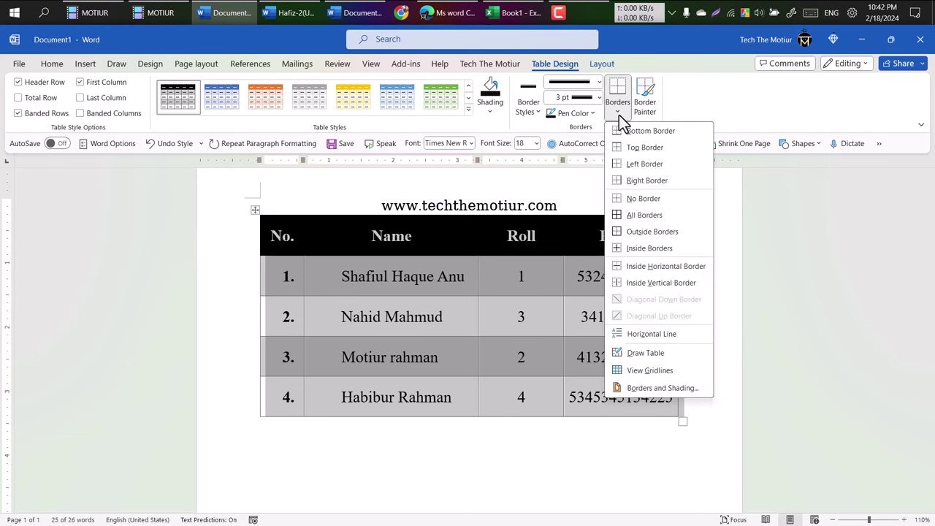
left_click(625, 219)
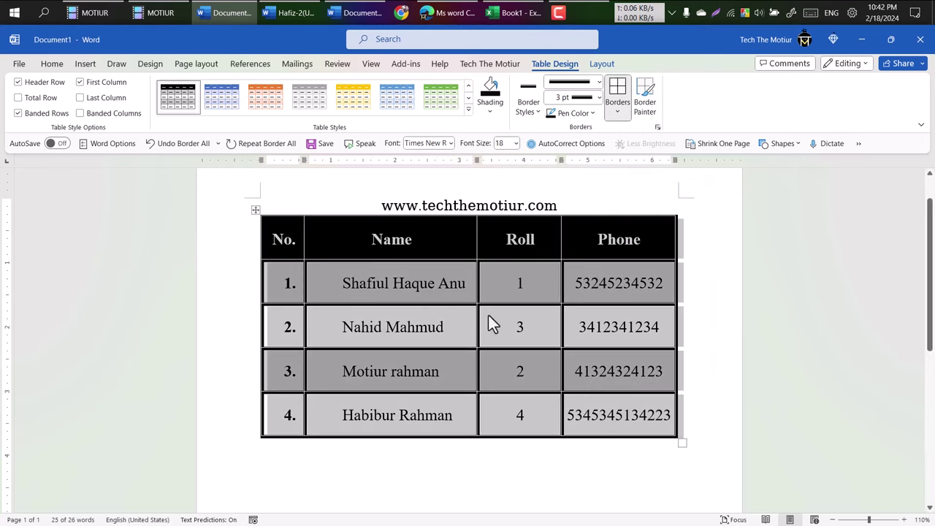
left_click(539, 283)
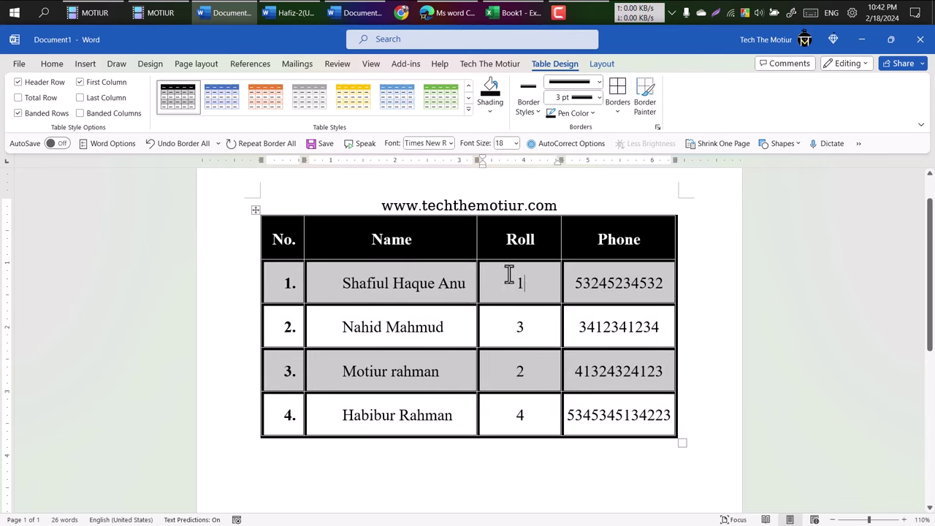
Step: Switch to a thinner solid border line and apply it to all table cells
left_click(256, 210)
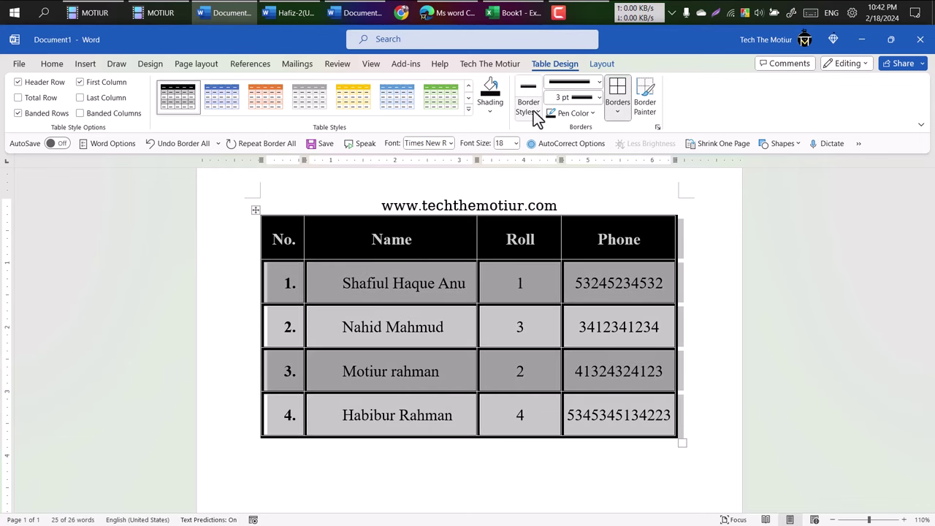
left_click(589, 99)
left_click(583, 114)
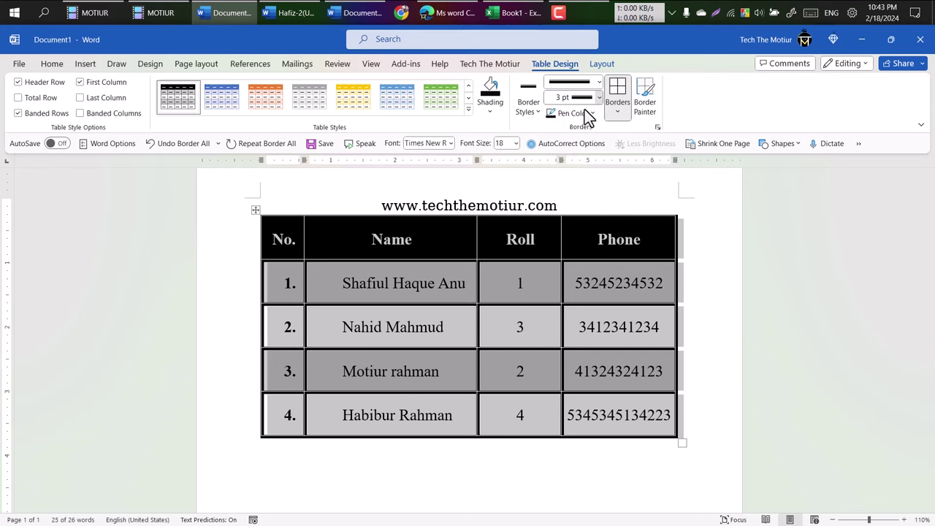
left_click(585, 87)
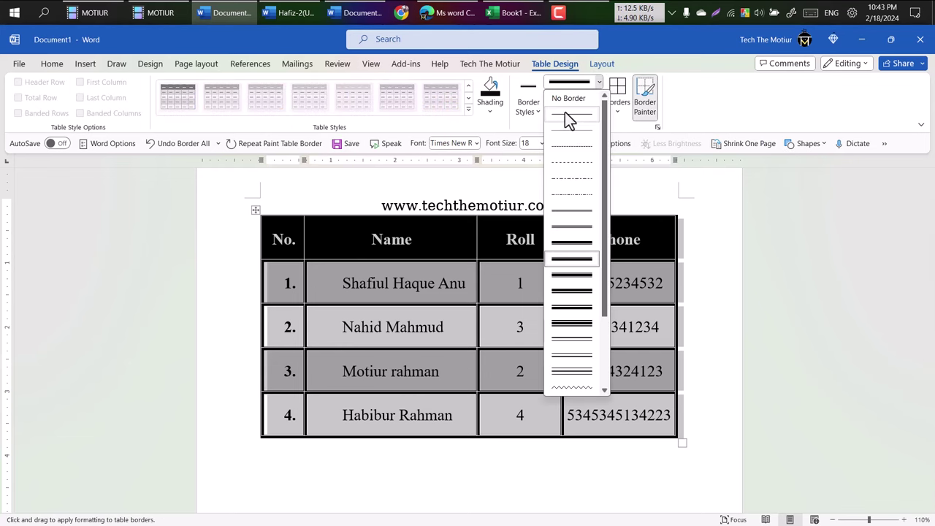
left_click(571, 224)
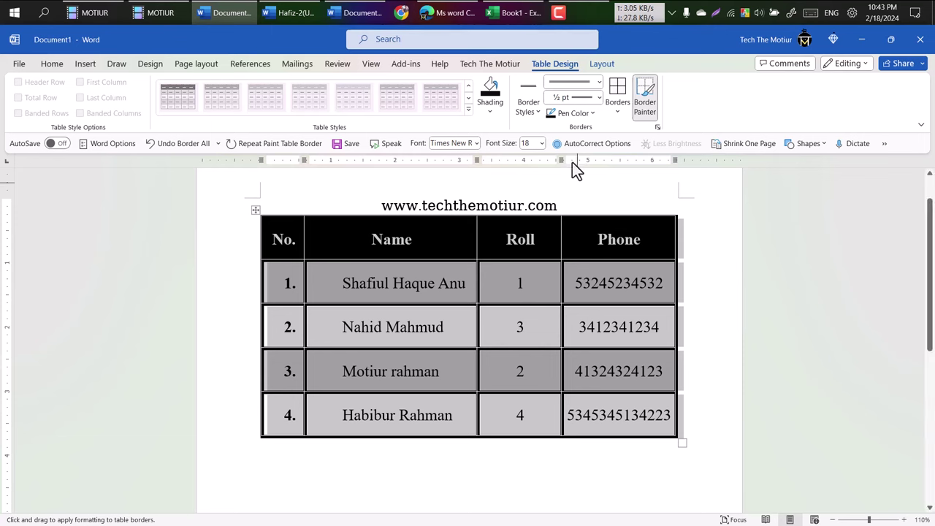
left_click(645, 109)
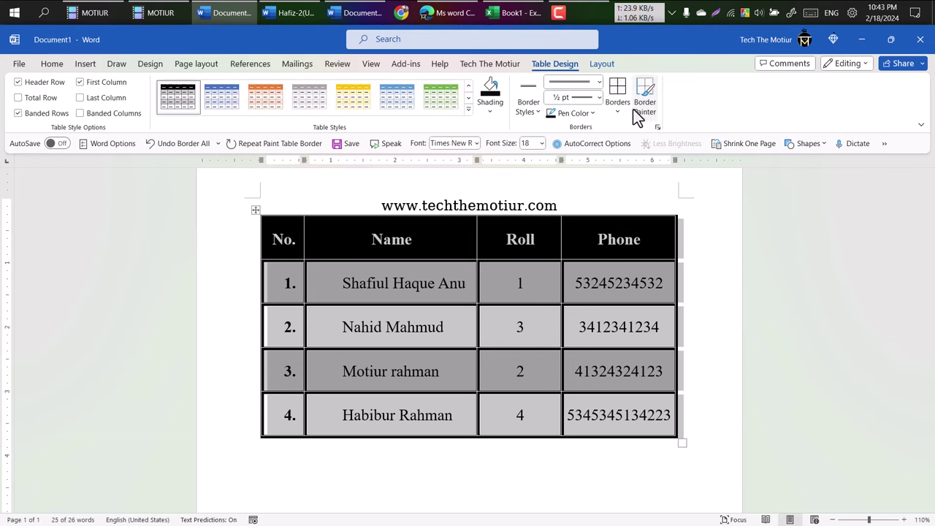
left_click(617, 92)
left_click(436, 269)
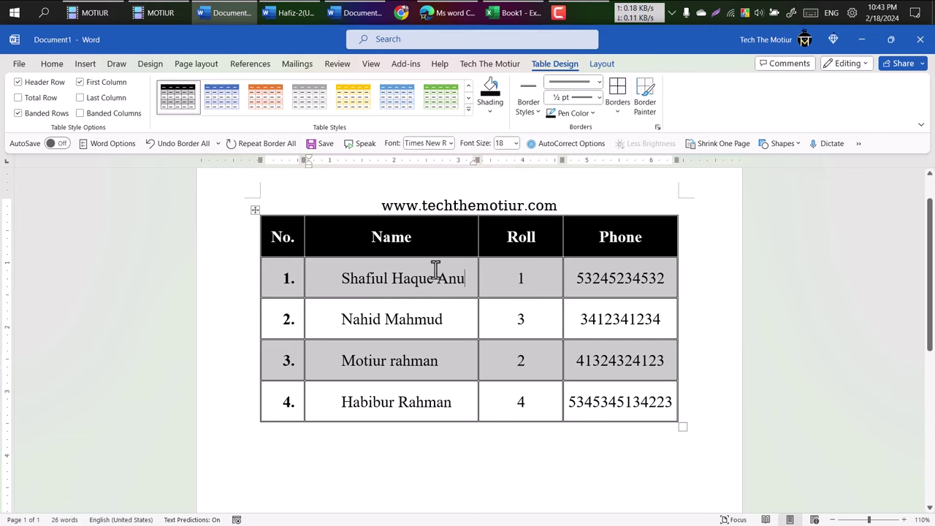
Step: Pick a different border line style and reapply it to the whole table
left_click(253, 211)
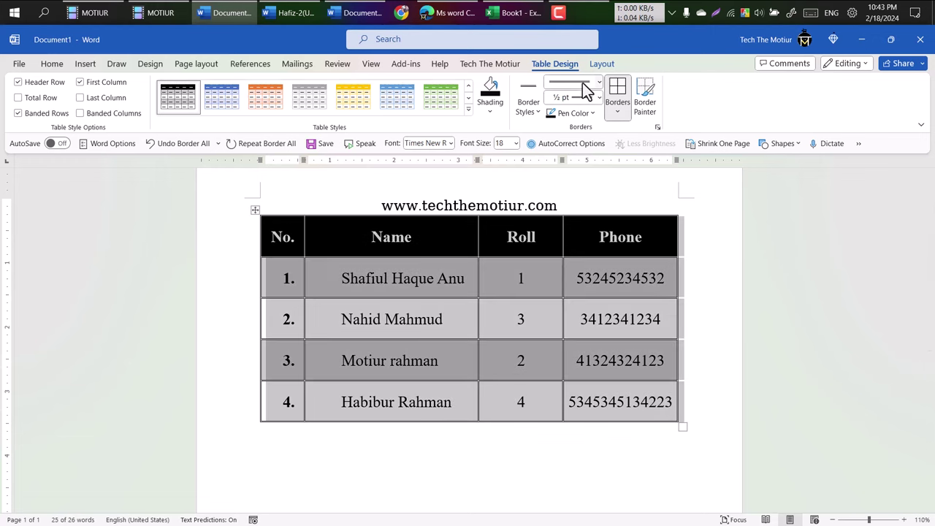
left_click(588, 85)
left_click(573, 99)
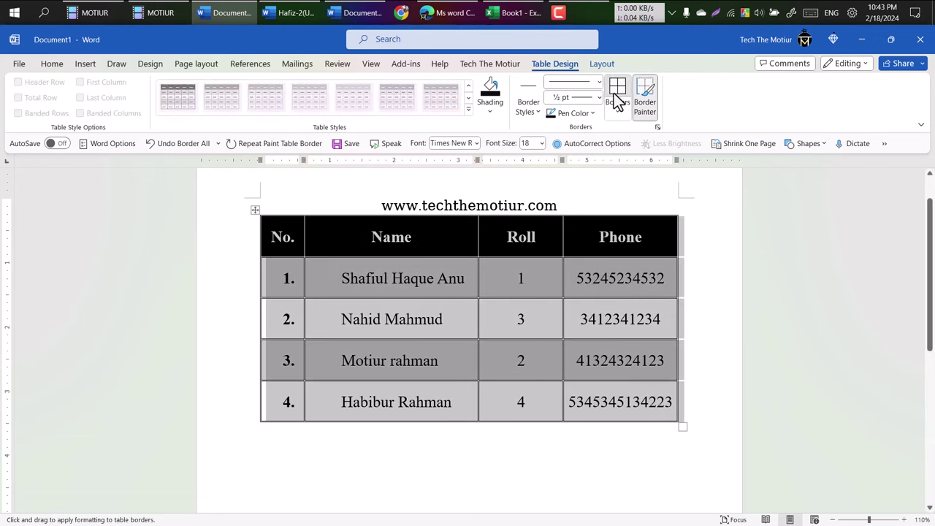
left_click(617, 94)
left_click(516, 278)
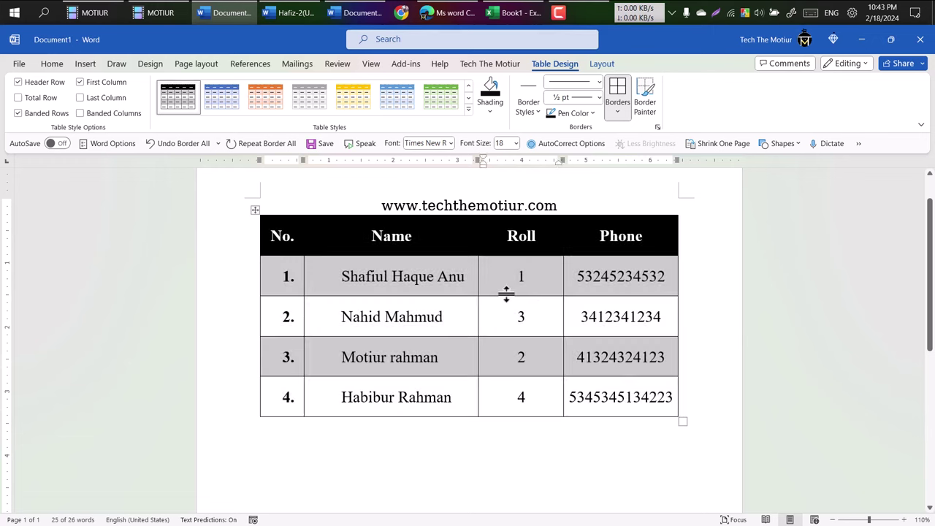
left_click(255, 211)
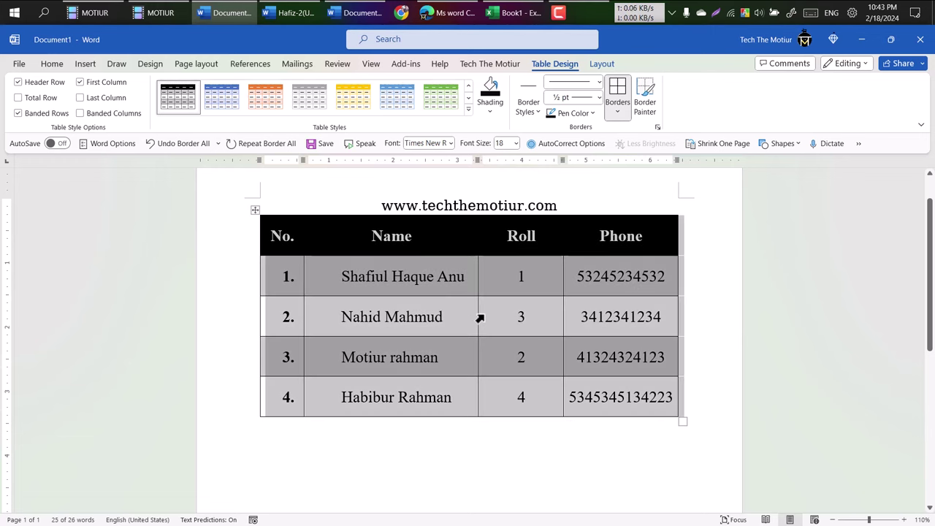
Step: Set the border pen to a solid 1½ pt red line
left_click(538, 357)
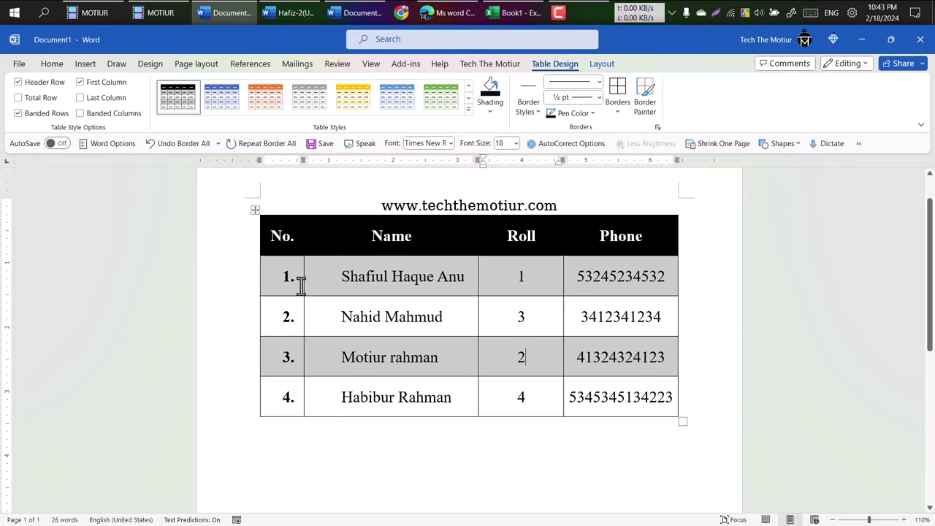
left_click_drag(301, 285, 574, 319)
left_click(408, 316)
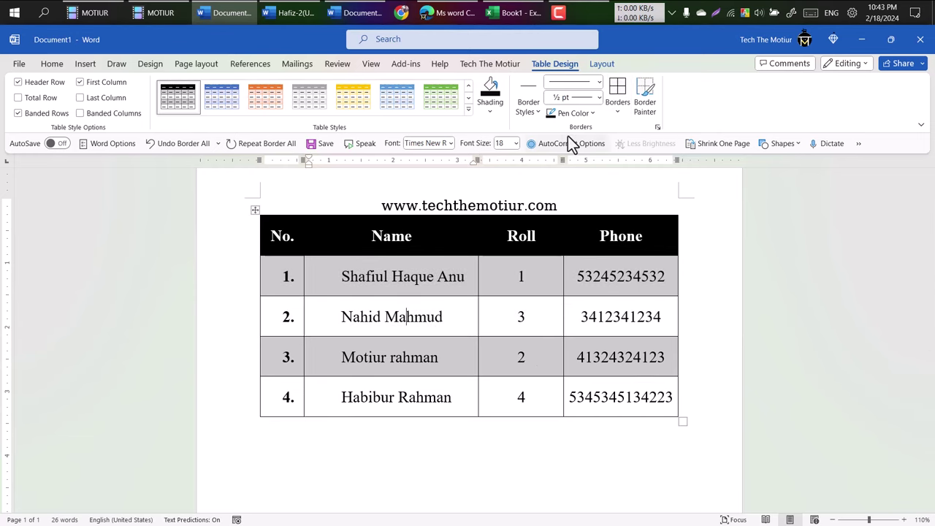
left_click(599, 81)
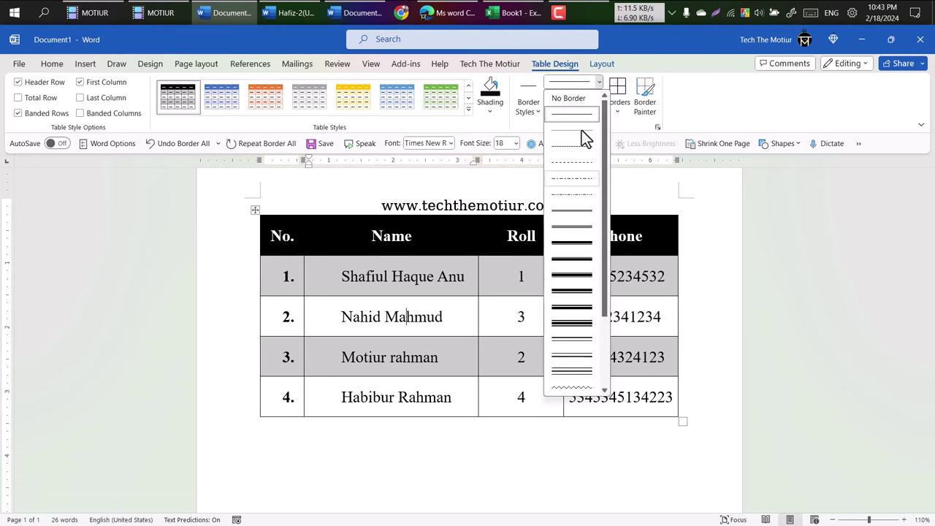
left_click(574, 117)
left_click(598, 98)
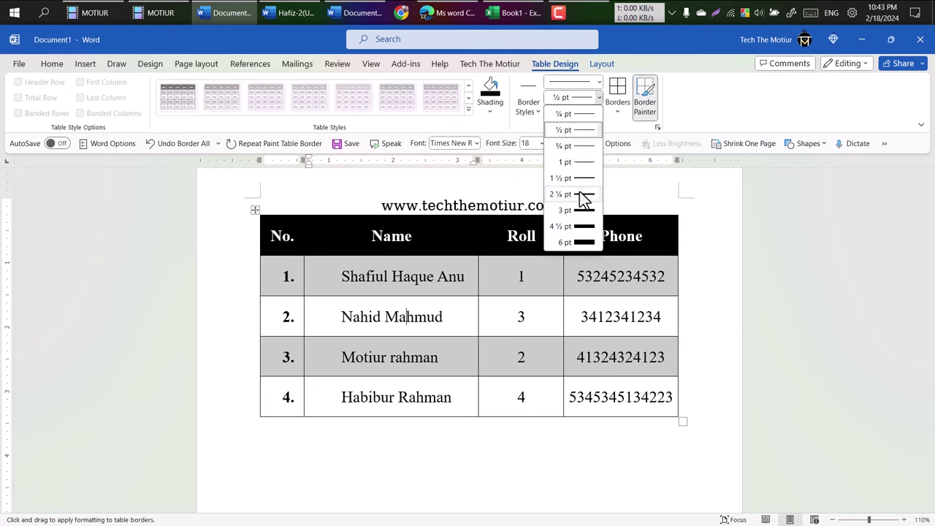
left_click(583, 178)
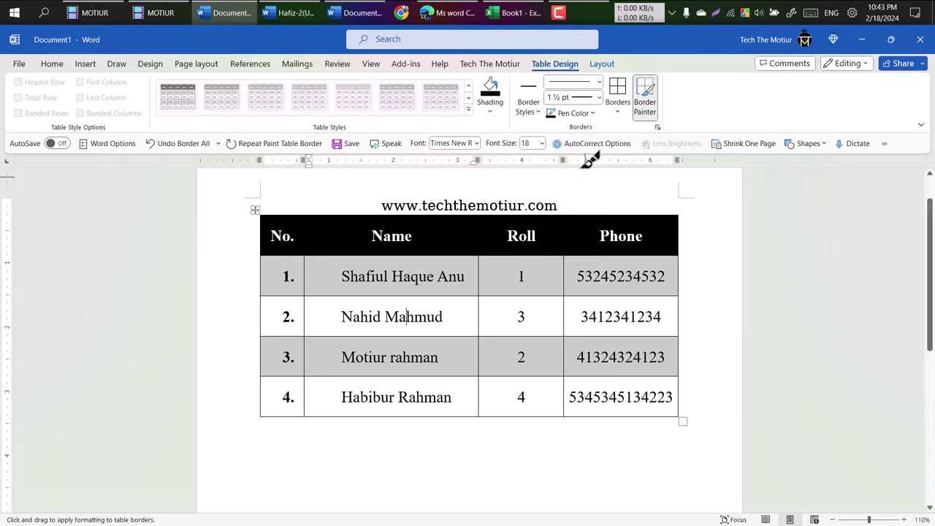
left_click(593, 116)
left_click(558, 271)
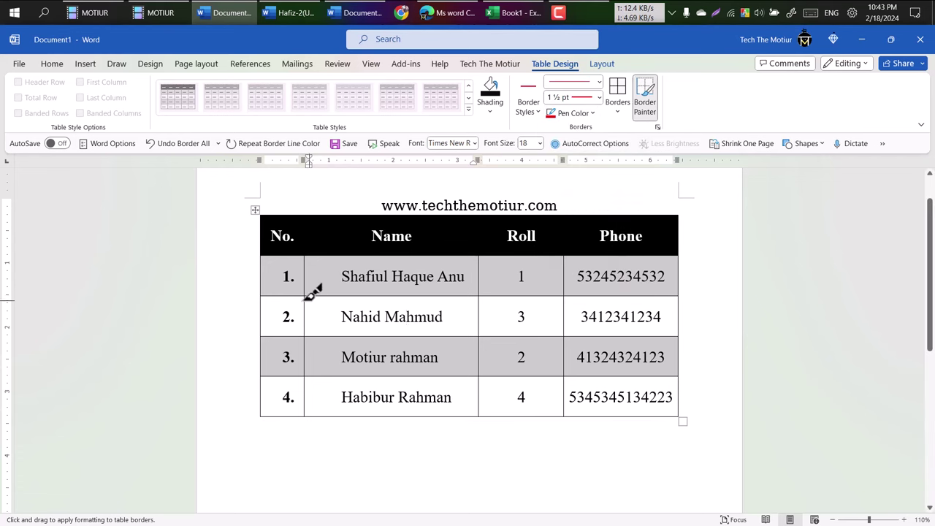
mouse_move(261, 337)
left_mouse_down()
mouse_move(541, 324)
mouse_move(646, 337)
left_mouse_up()
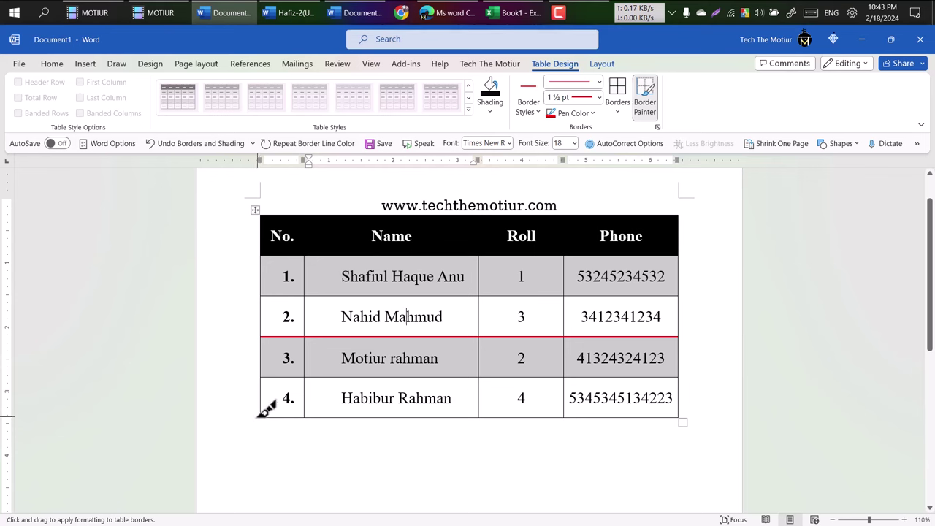
left_click_drag(261, 409, 261, 343)
left_click(263, 315)
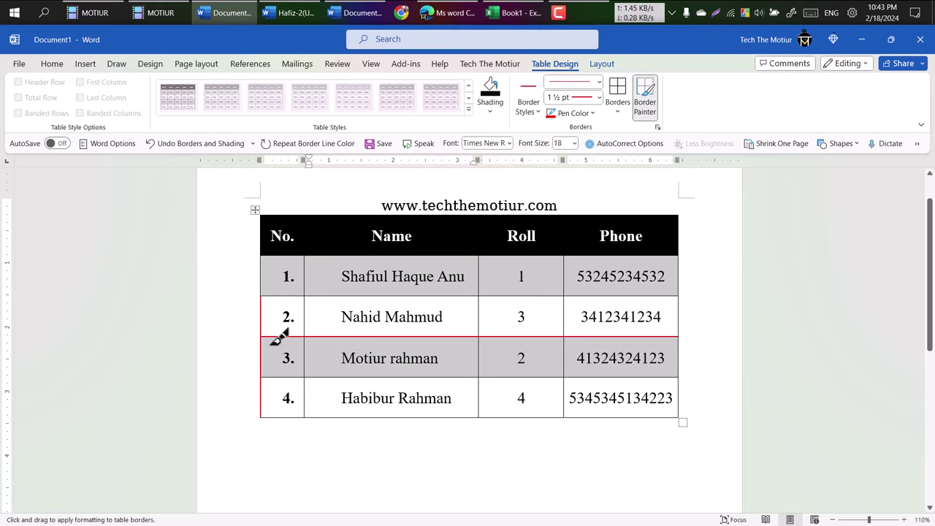
key("ctrl+z")
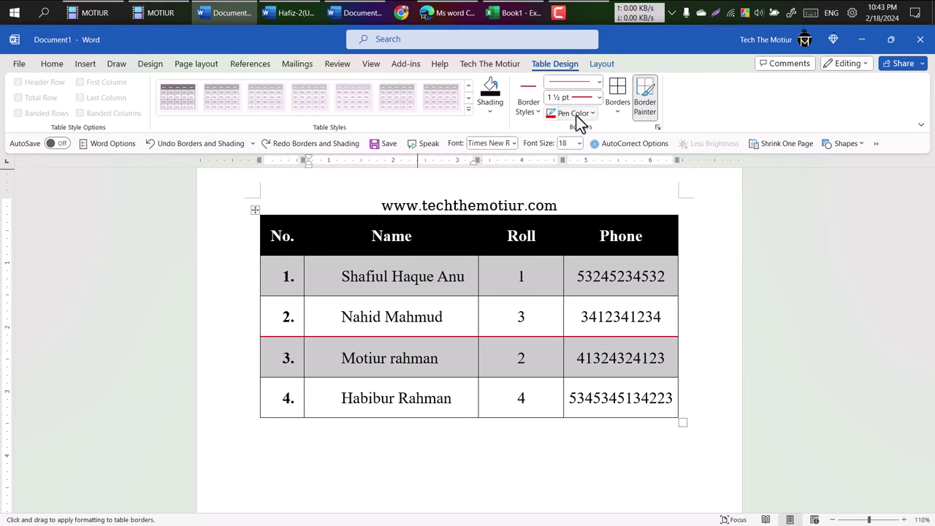
left_click(576, 115)
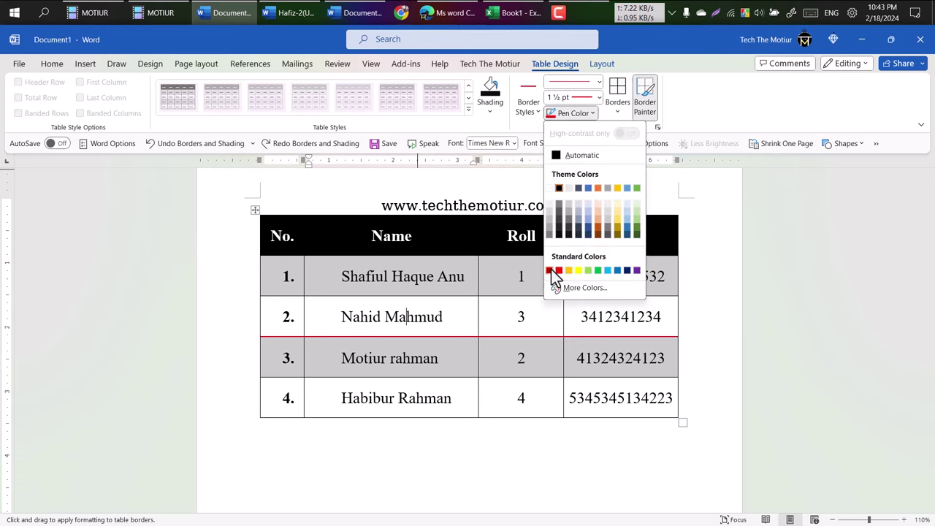
left_click(626, 272)
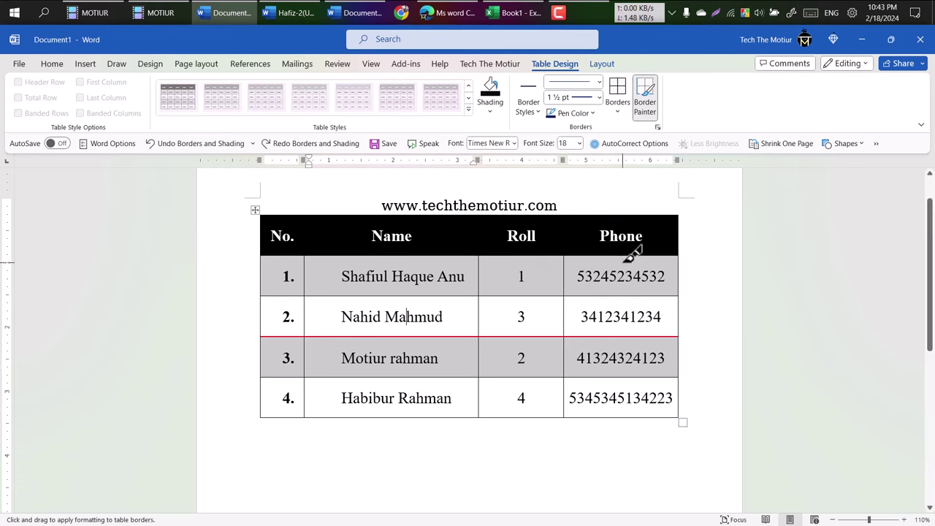
Step: Frame the whole table with a dark blue 1½ pt Outside Border
left_click(617, 111)
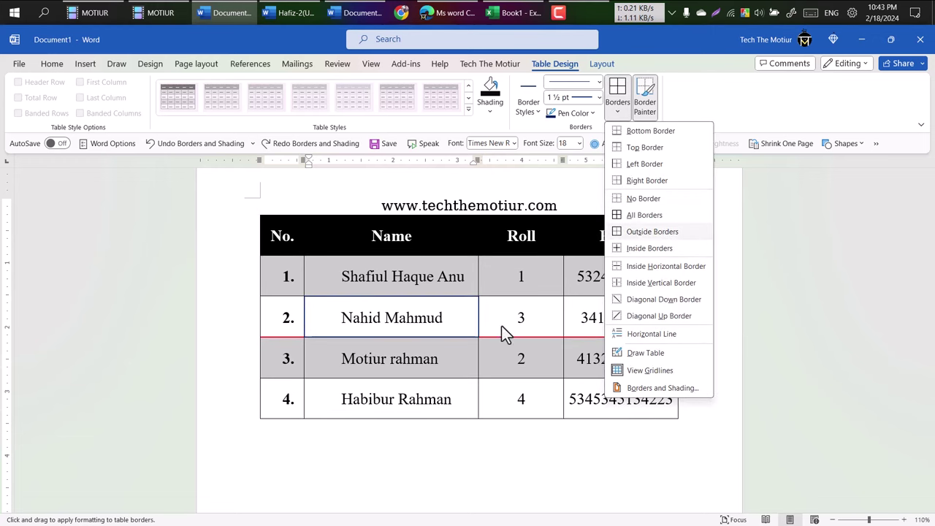
left_click(407, 317)
left_click(255, 212)
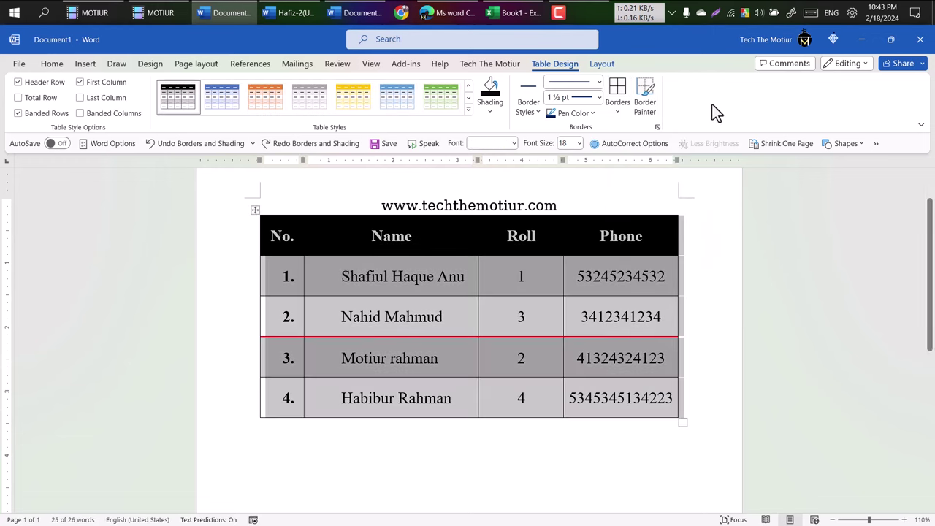
left_click(628, 110)
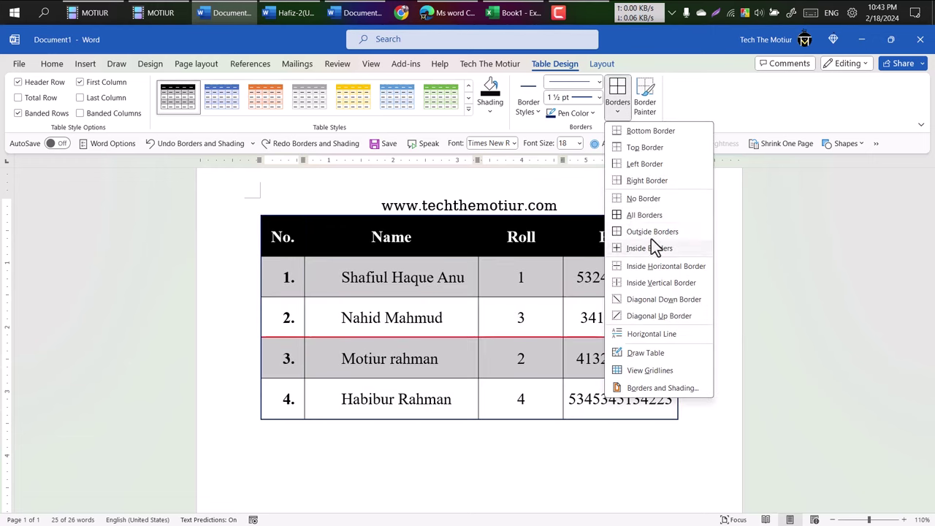
left_click(653, 231)
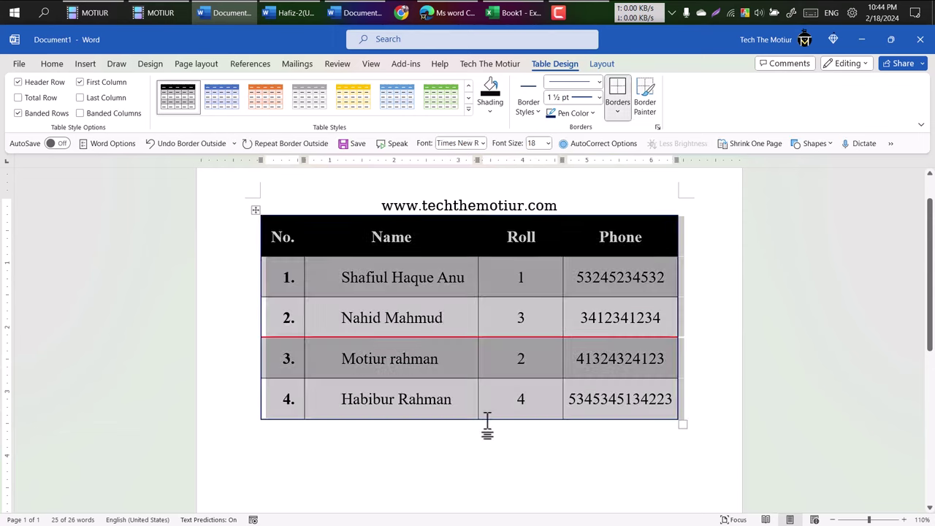
left_click(489, 430)
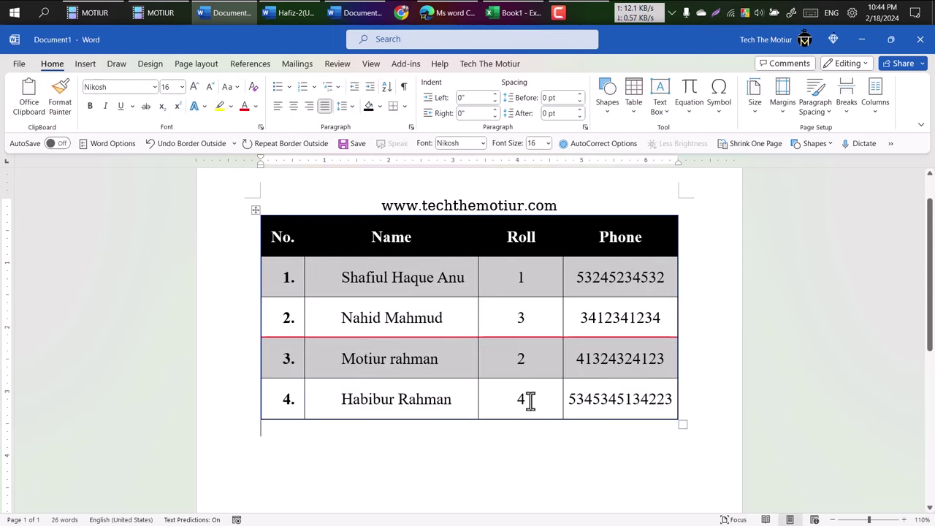
left_click(559, 66)
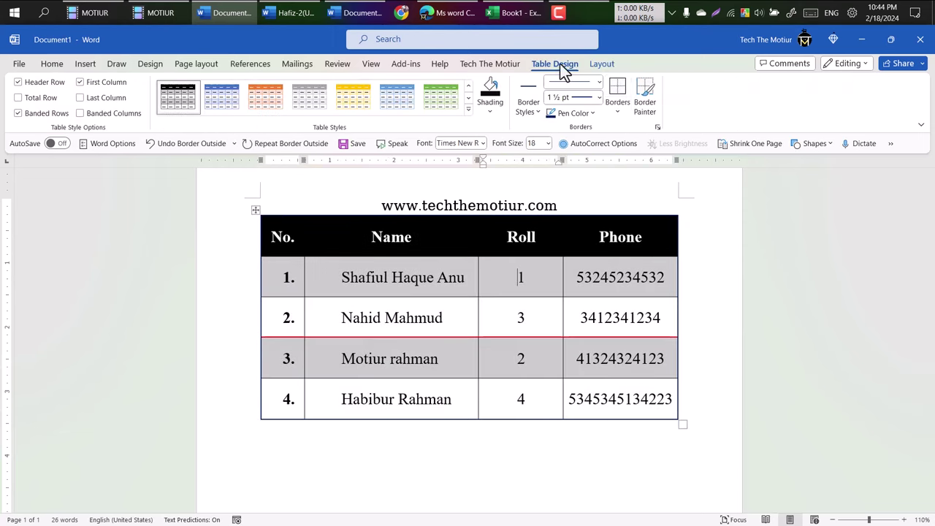
left_click(616, 117)
left_click(532, 286)
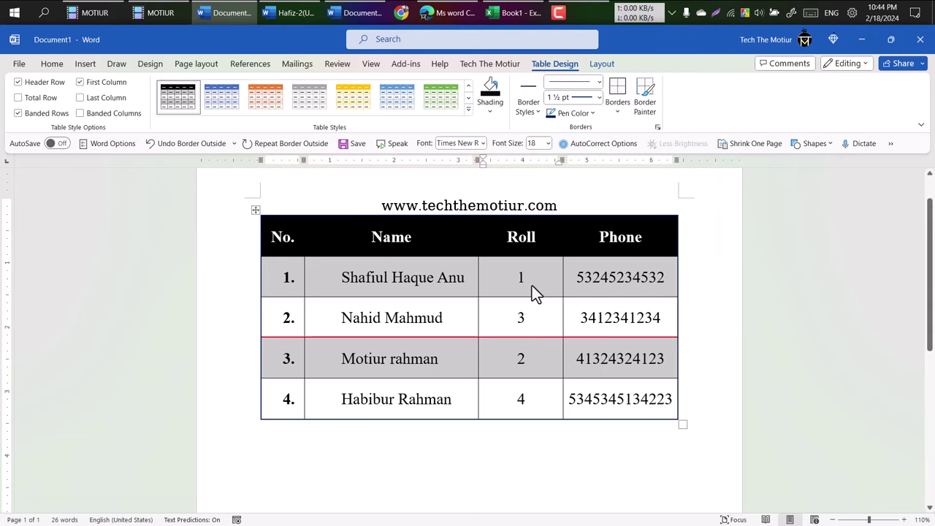
Step: Undo the last border change and set the border pen to 3 pt yellow
key("ctrl+z")
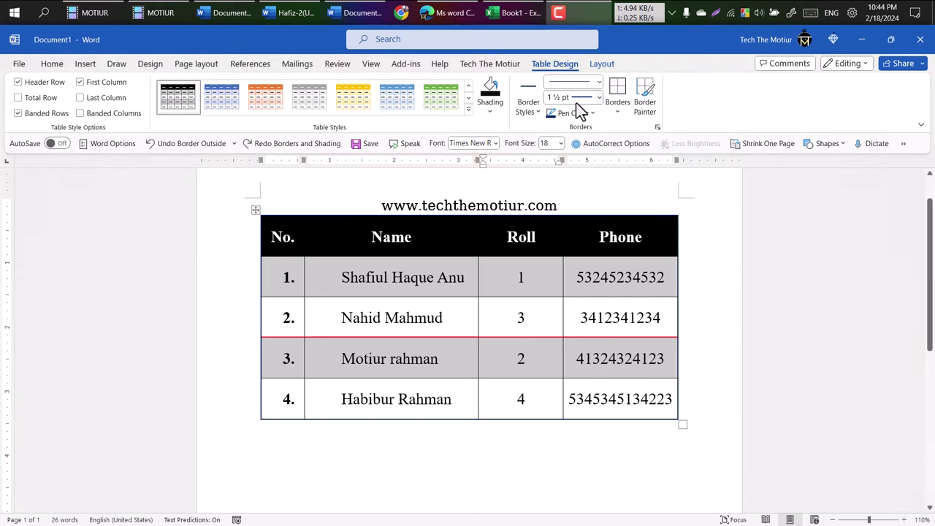
left_click(577, 99)
left_click(585, 244)
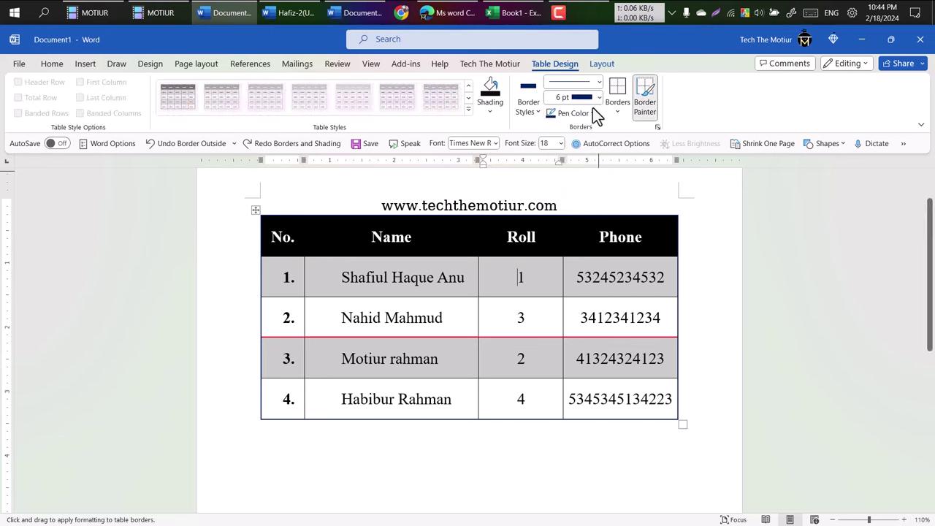
left_click(598, 98)
left_click(584, 120)
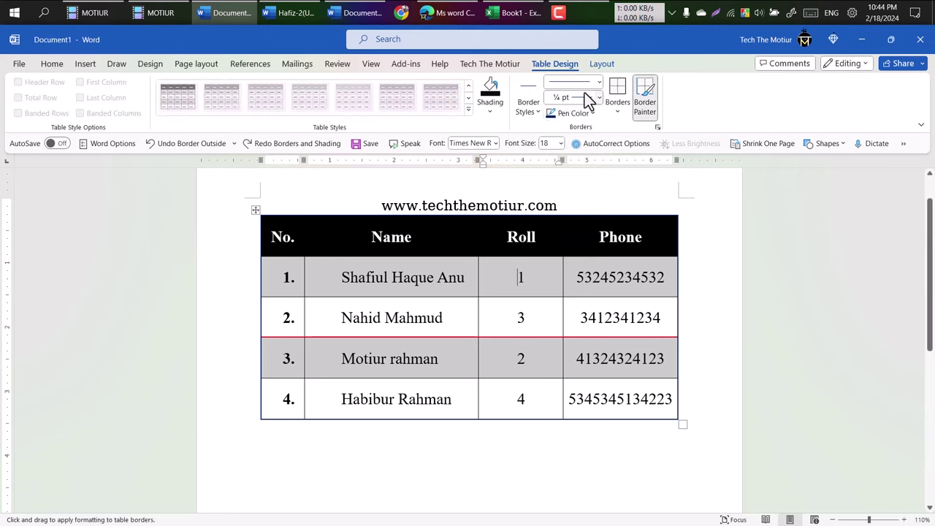
left_click(588, 99)
left_click(584, 207)
left_click(574, 114)
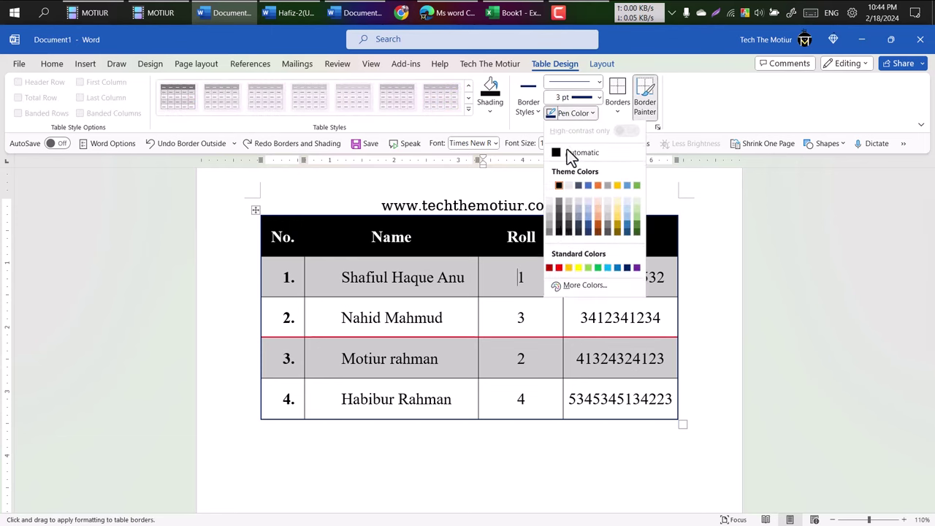
left_click(575, 271)
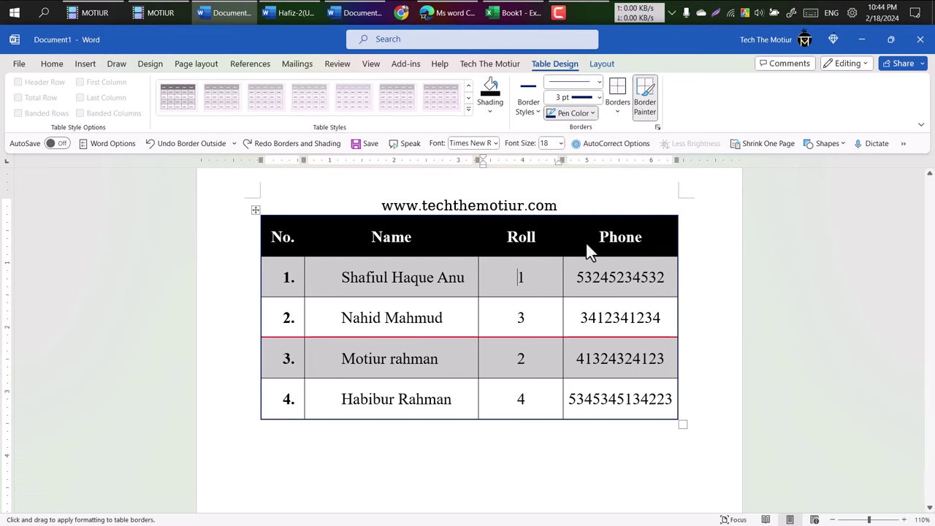
Step: Paint the yellow 3 pt line along the bottom of the header row with Border Painter
left_click(646, 103)
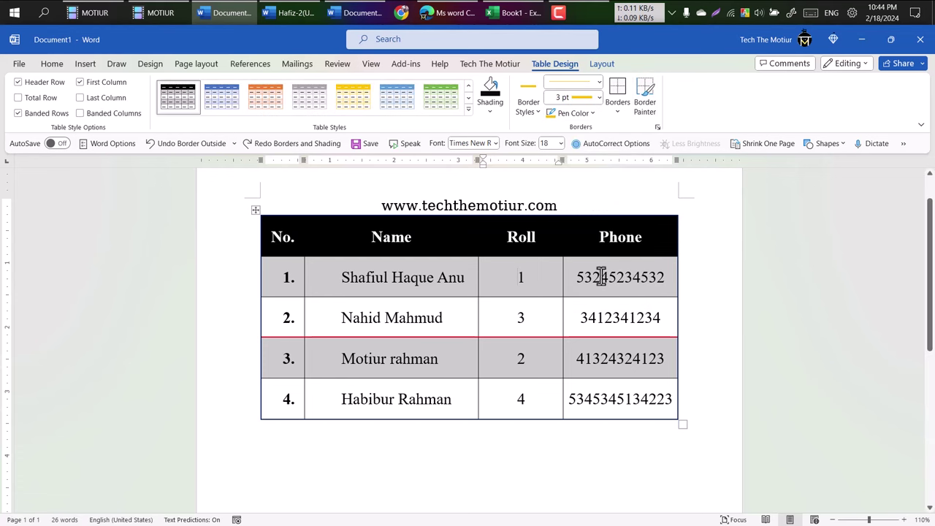
left_click(643, 91)
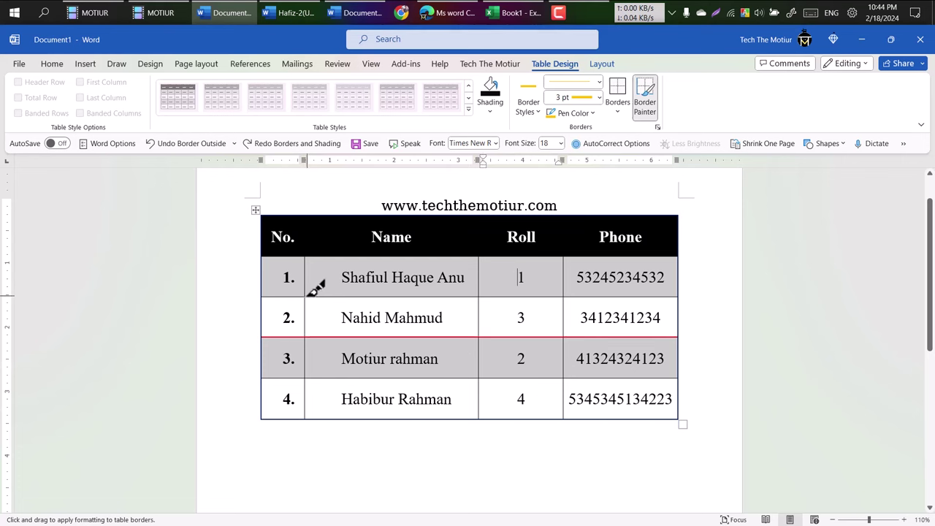
left_click_drag(265, 257, 680, 248)
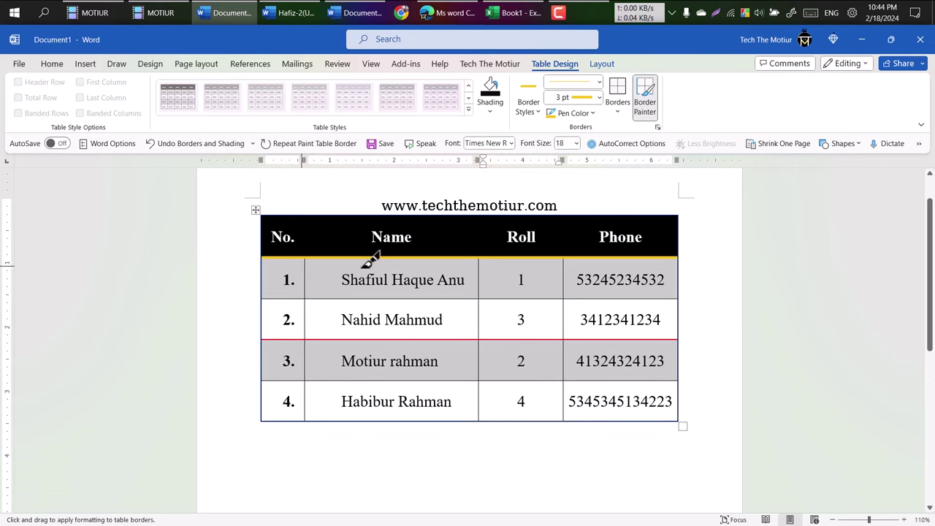
key("Escape")
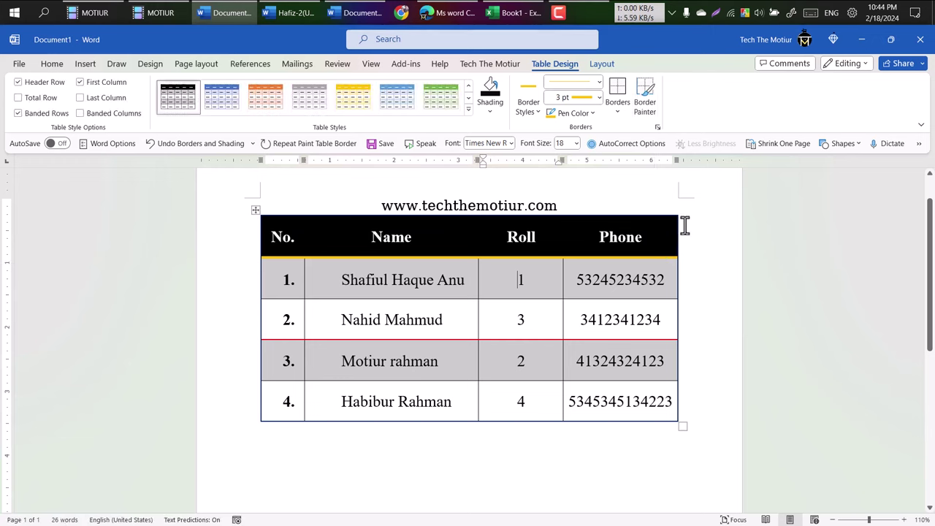
left_click(470, 110)
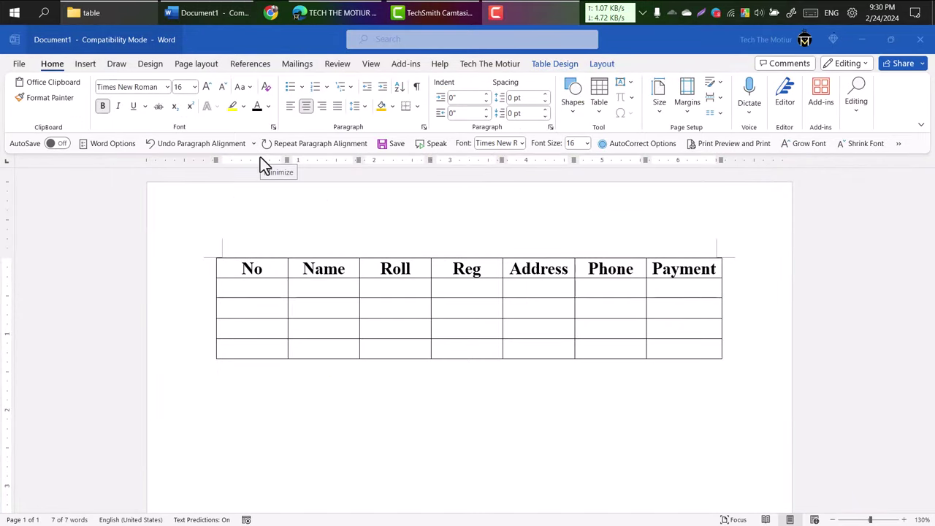
Step: Give the No, Name, Roll, Reg, Address, Phone, Payment header row gold-yellow shading
triple_click(264, 266)
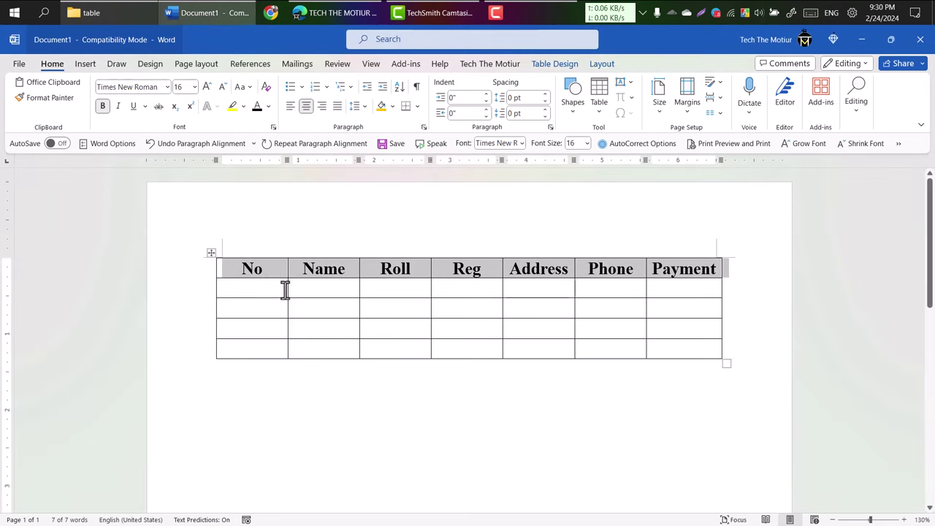
left_click(232, 271)
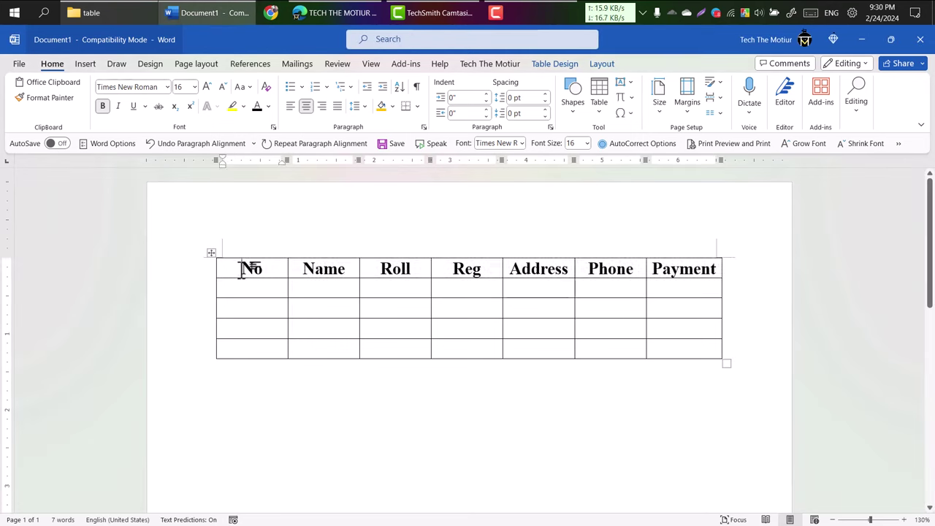
left_click(162, 272)
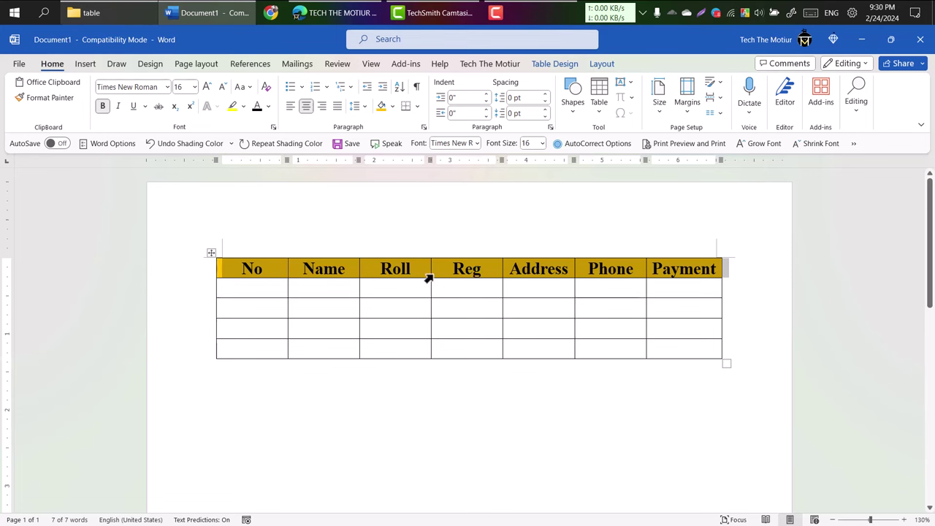
left_click(254, 288)
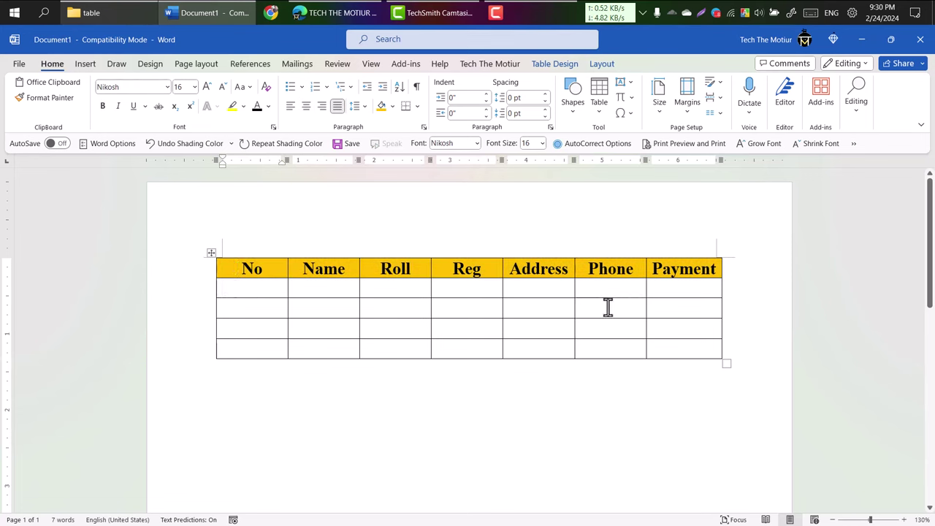
left_click(211, 255)
left_click(601, 64)
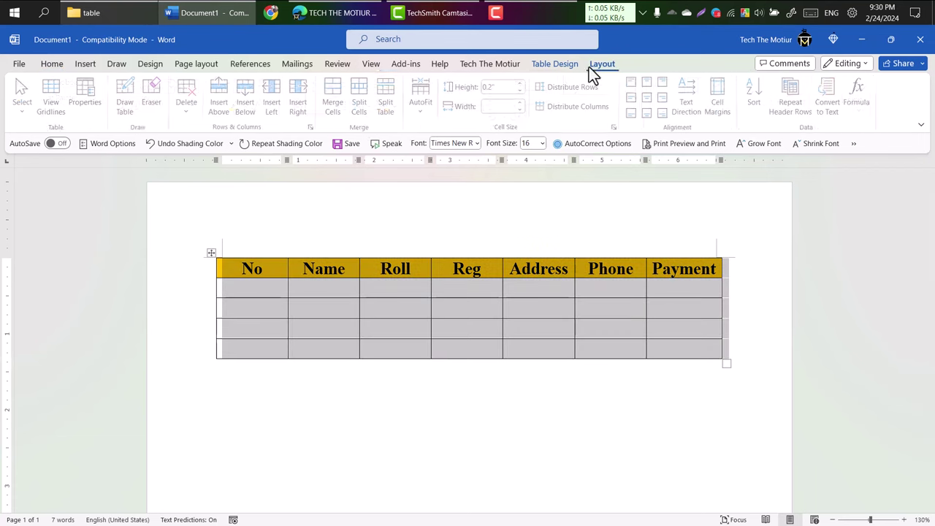
Step: Give the table a thick solid black border around the outside only
left_click(556, 65)
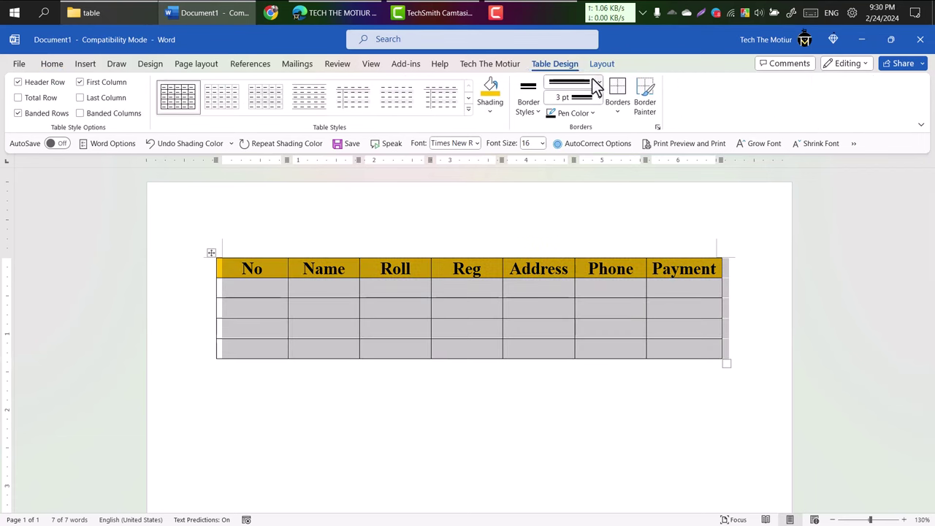
left_click(597, 83)
left_click(579, 252)
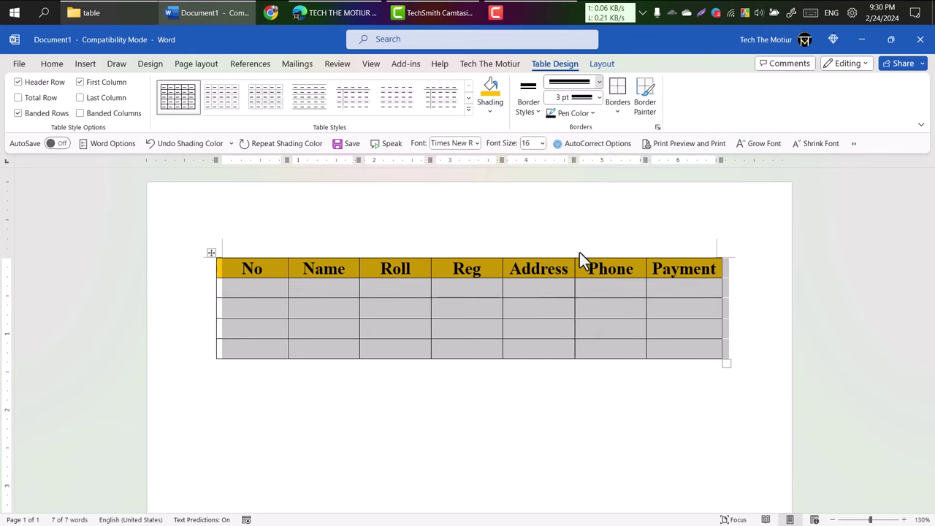
left_click(616, 112)
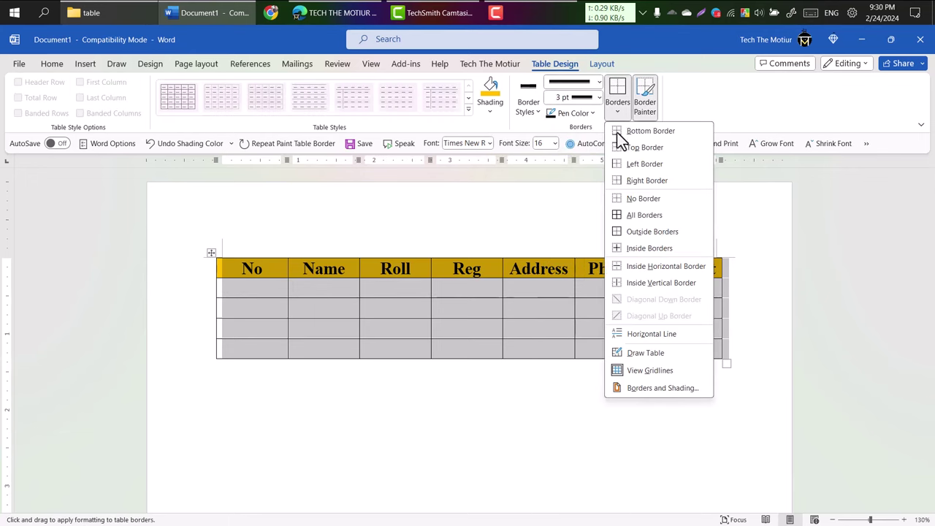
left_click(630, 215)
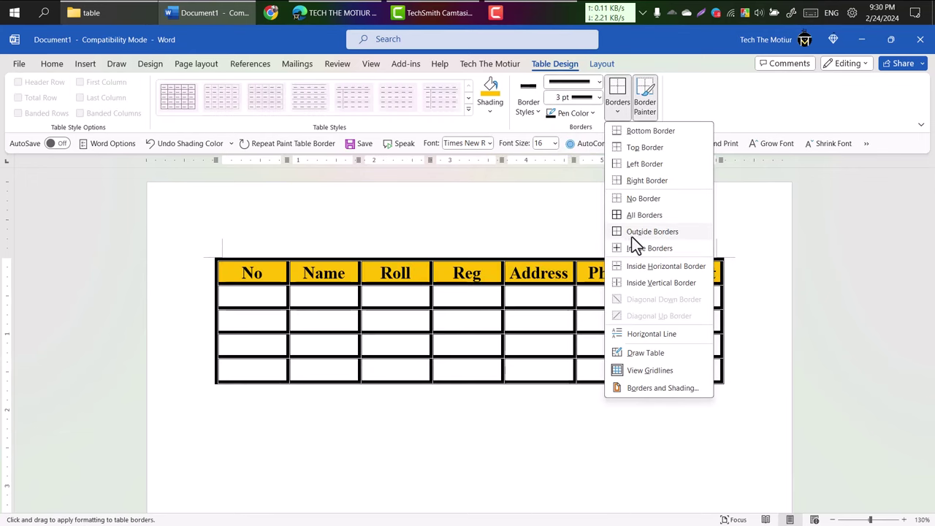
left_click(643, 233)
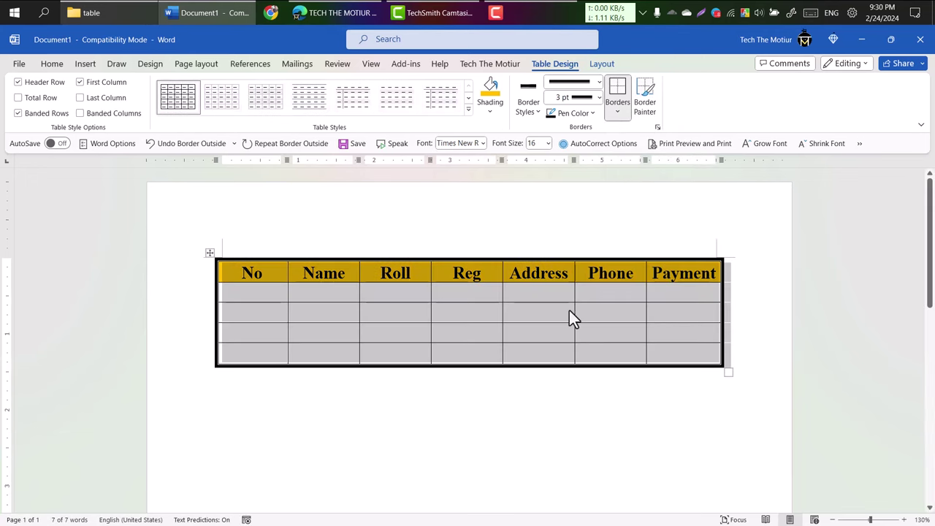
left_click(563, 298)
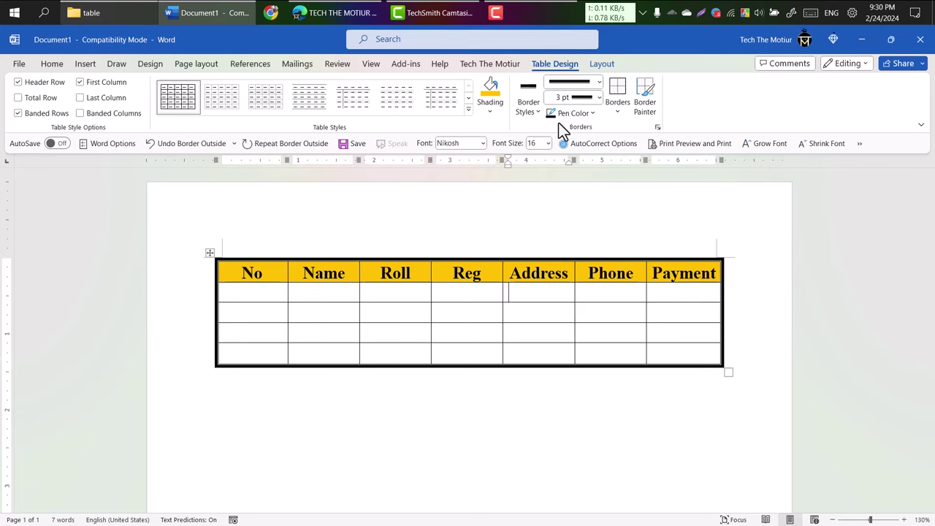
Step: Paint a dark red thick double line under the yellow header row
left_click(585, 115)
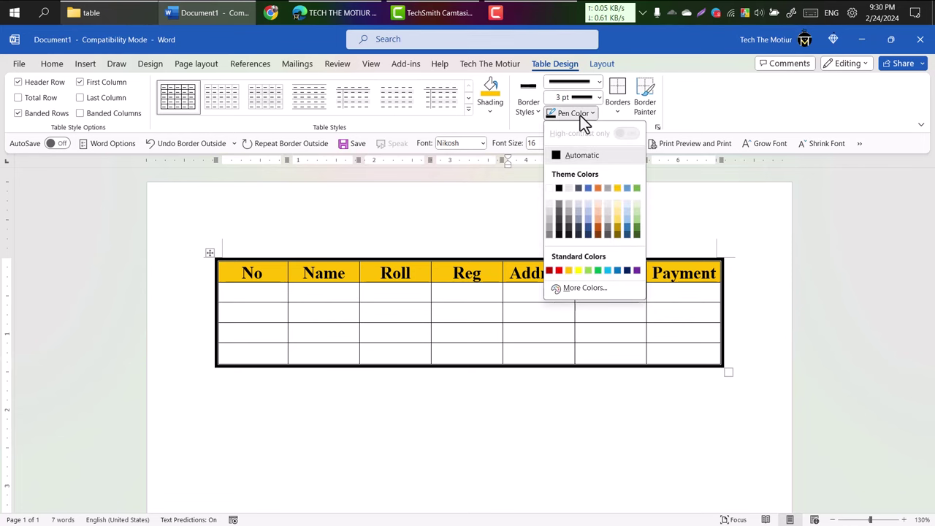
left_click(549, 272)
left_click(597, 82)
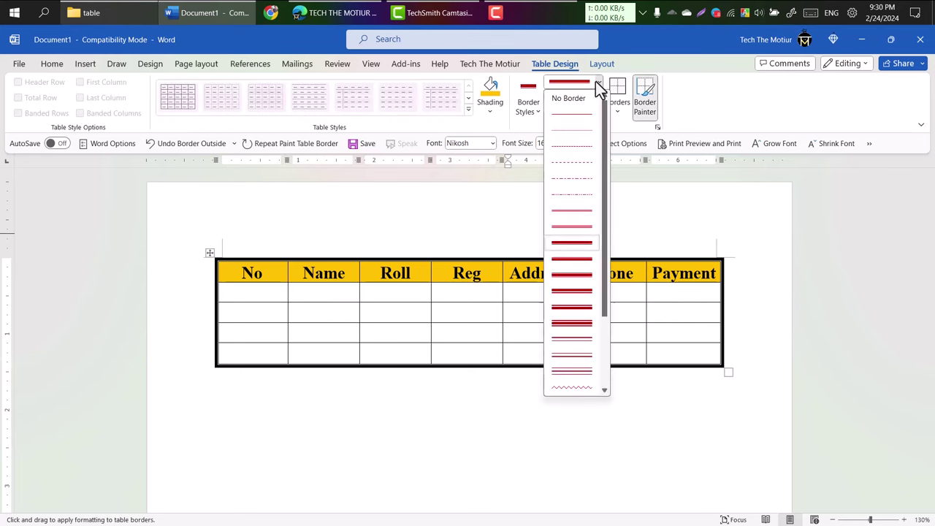
left_click(571, 326)
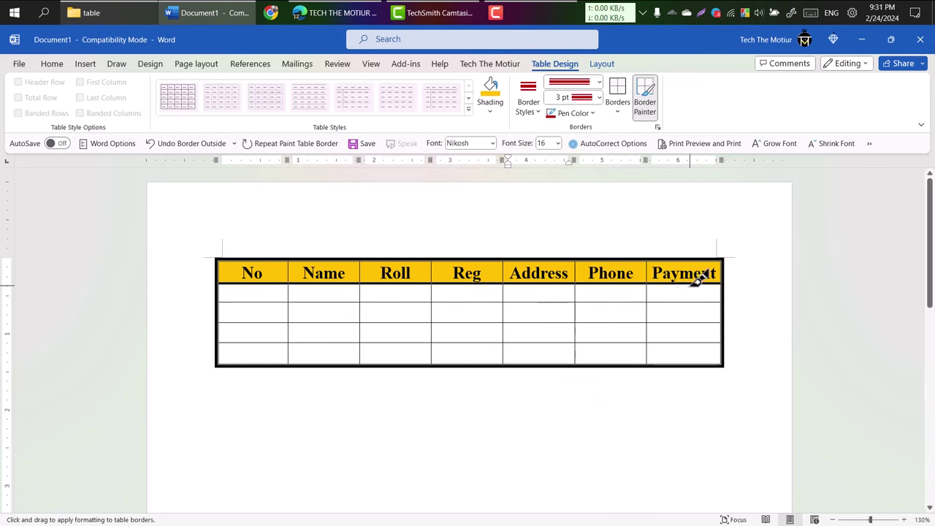
left_click_drag(699, 283, 600, 283)
key("Escape")
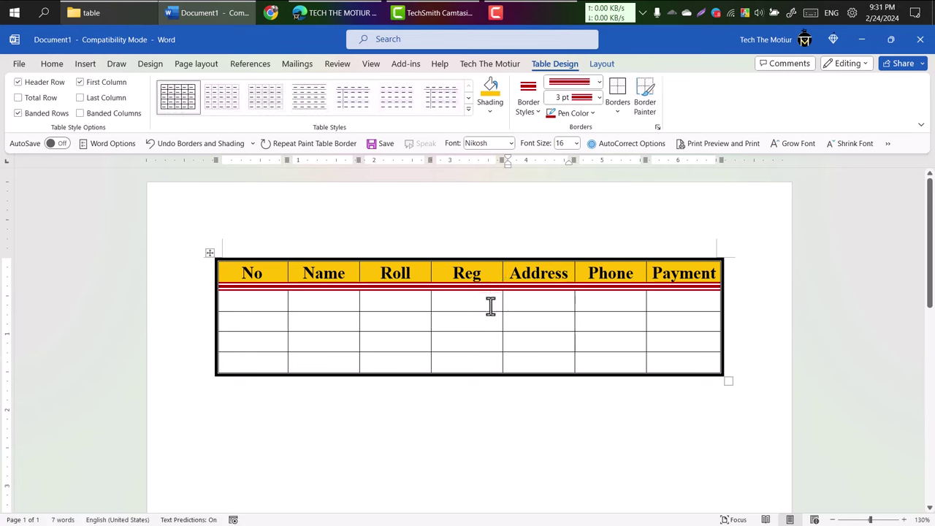
Step: Select the whole table and save it to the Quick Part Gallery as building block 'No'
left_click(46, 65)
left_click(209, 254)
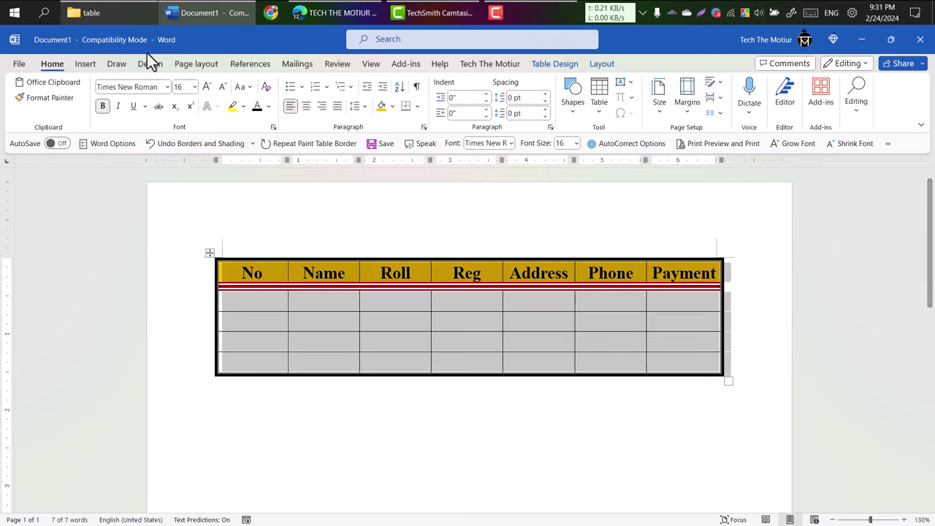
left_click(81, 66)
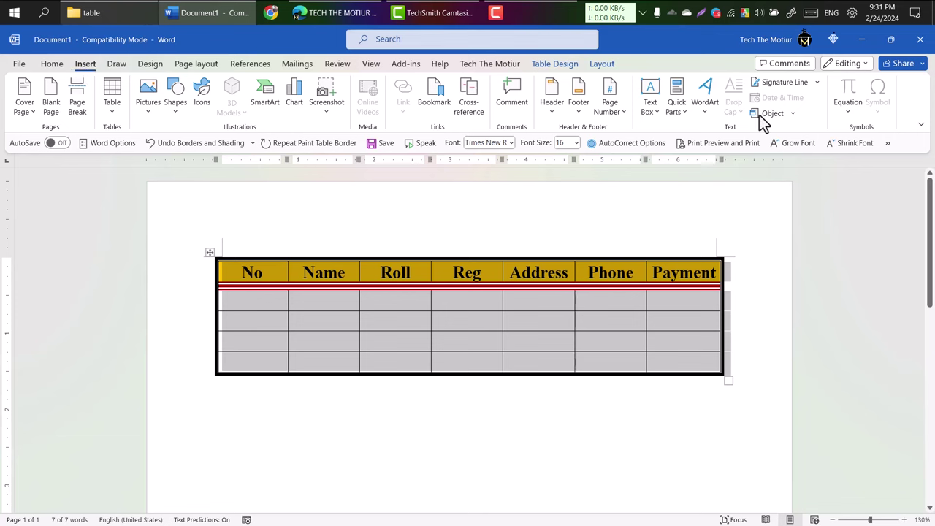
left_click(677, 102)
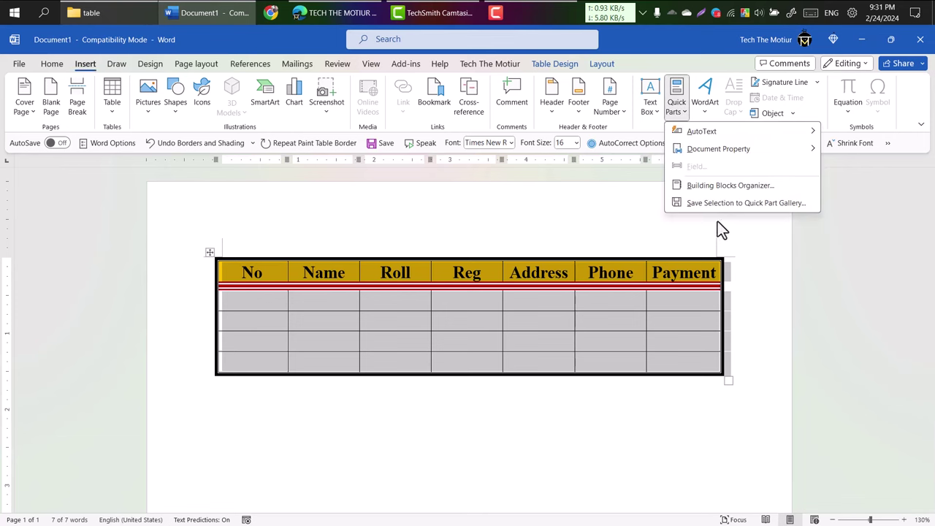
left_click(705, 204)
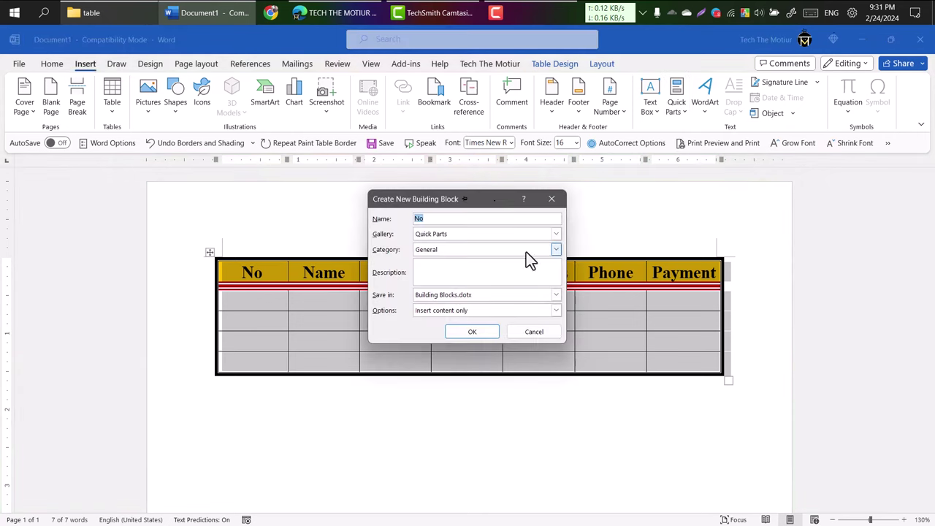
left_click(472, 332)
Step: Delete the table, reinsert it from the 'No' Quick Part, and select it
key("BackSpace")
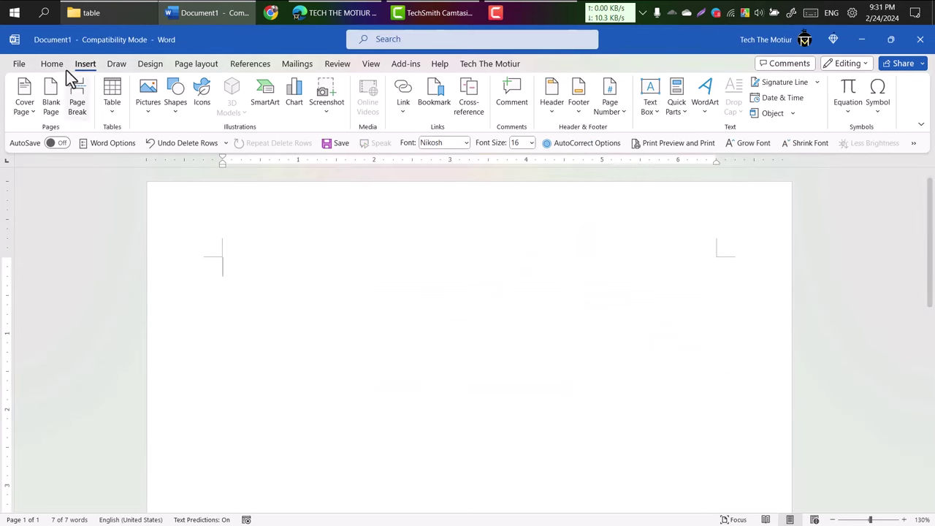
left_click(677, 103)
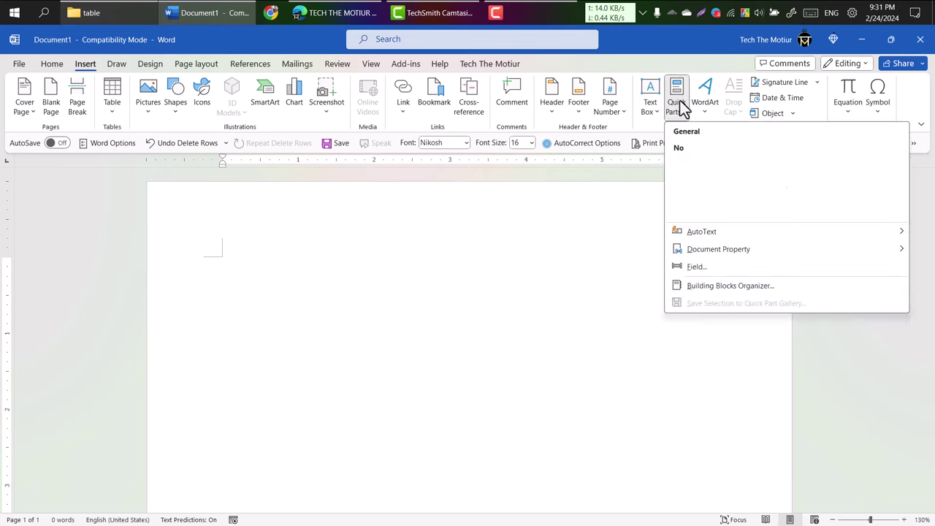
left_click(774, 186)
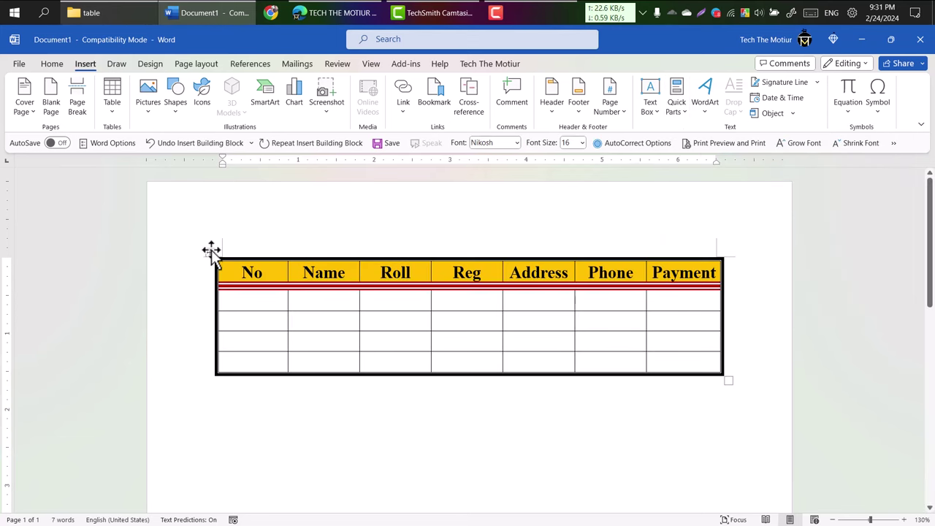
left_click(210, 251)
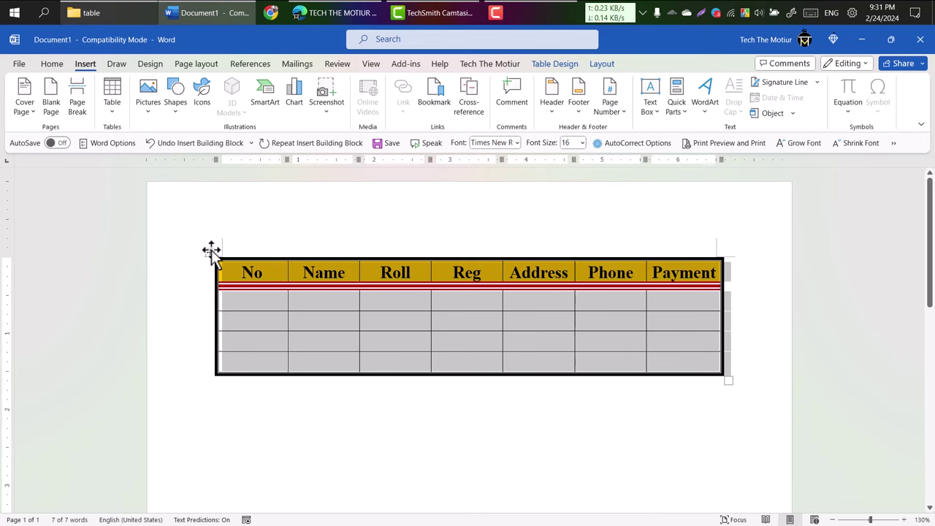
Step: Save the table as building block 'ttmtable' in the Tables gallery, then delete it from the page
left_click(691, 109)
left_click(685, 111)
left_click(685, 112)
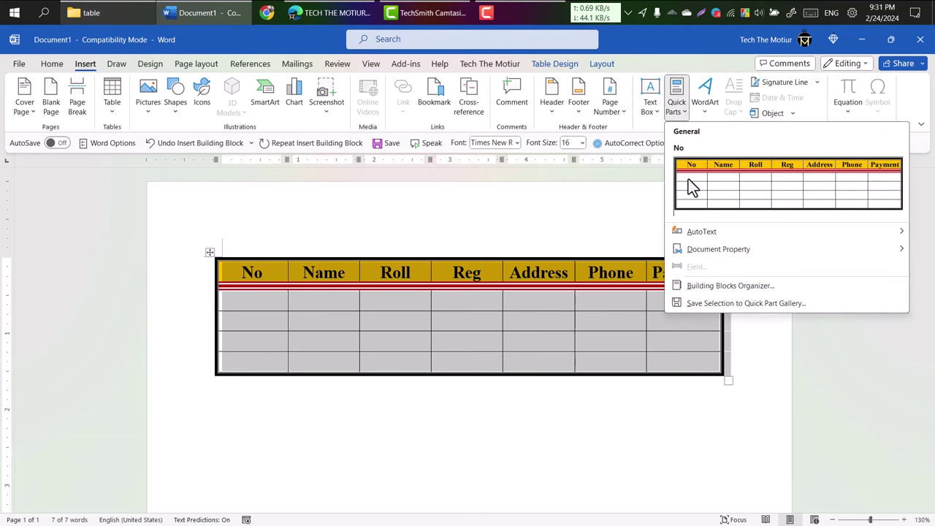
left_click(706, 306)
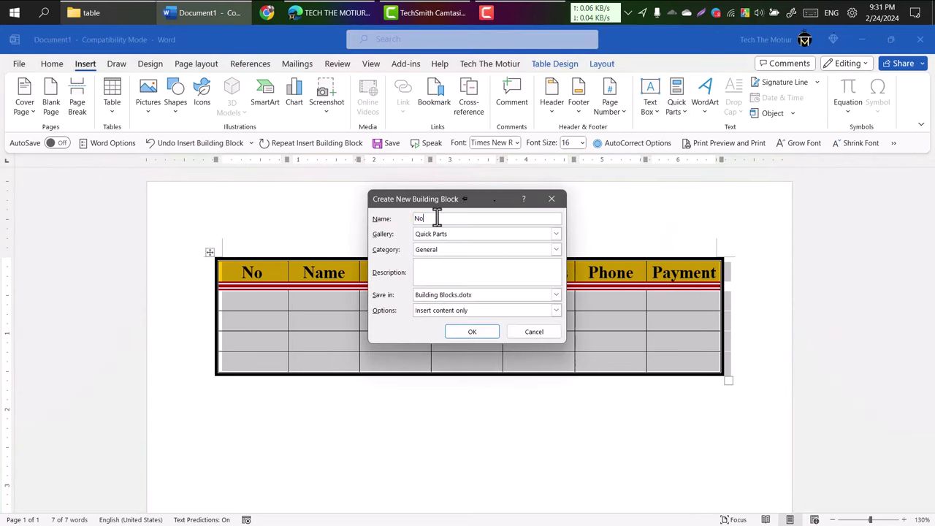
key("BackSpace")
key("BackSpace")
type("ttmtable")
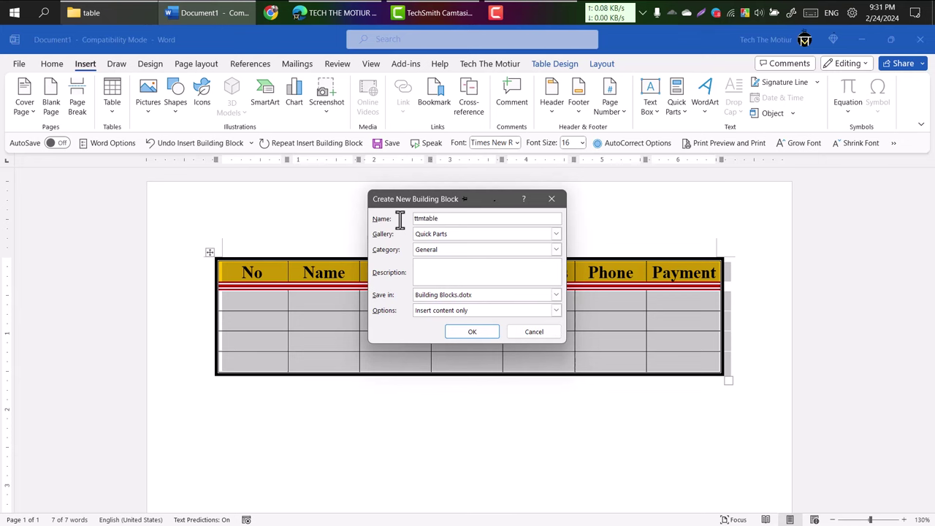
left_click(452, 235)
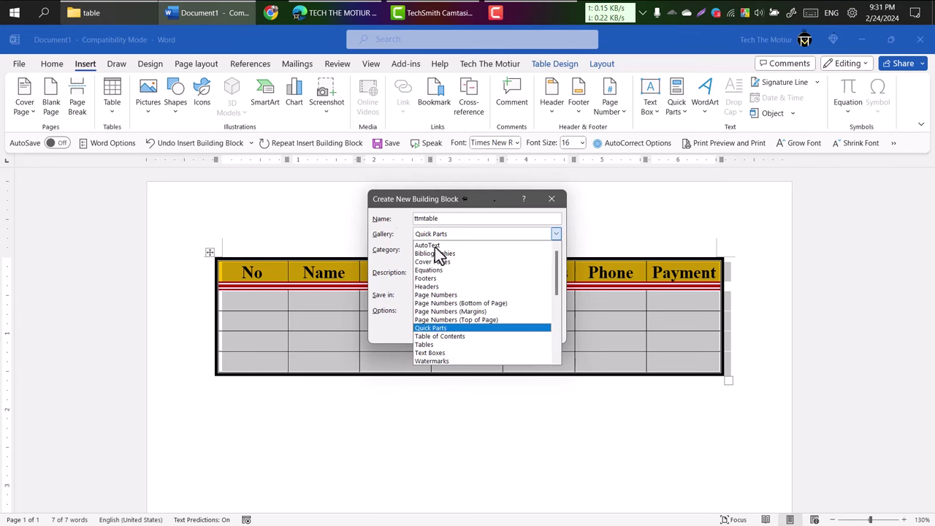
left_click(437, 351)
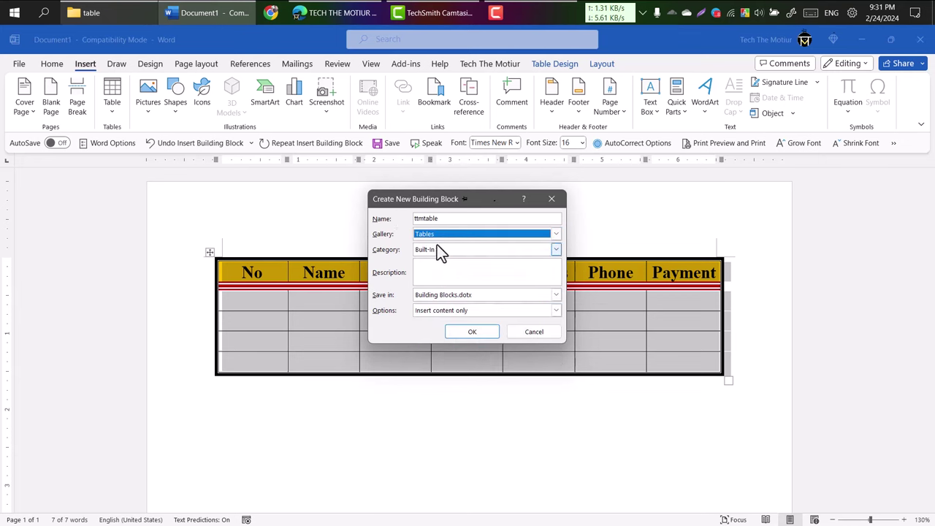
left_click(467, 334)
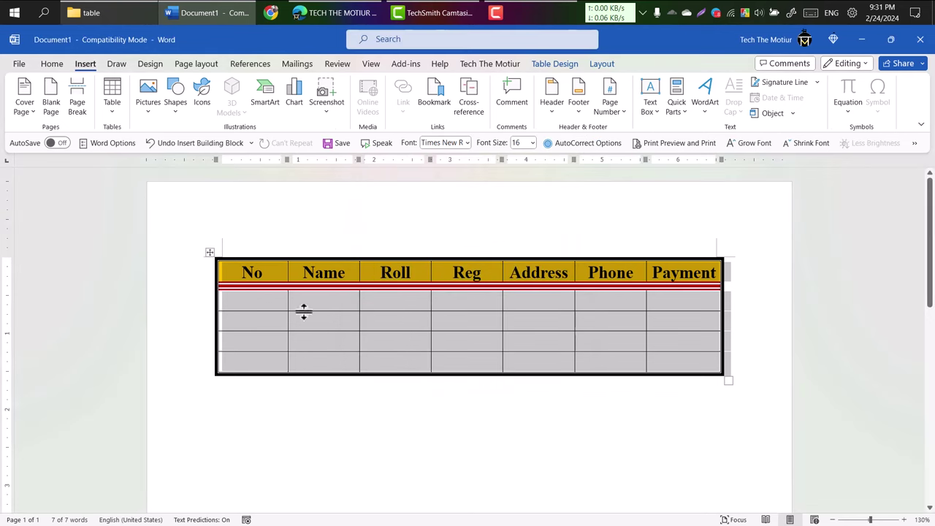
key("BackSpace")
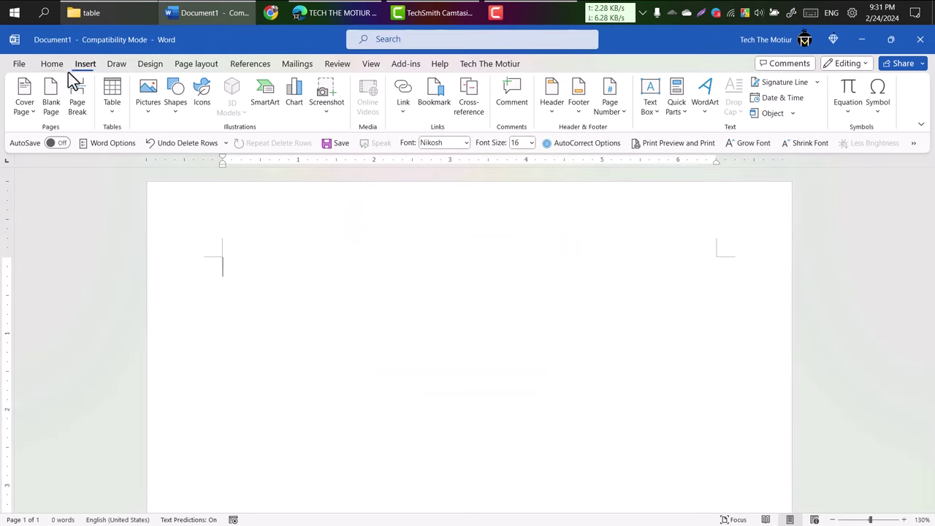
Step: Insert the saved 'ttmtable' table from the Quick Tables list
left_click(113, 107)
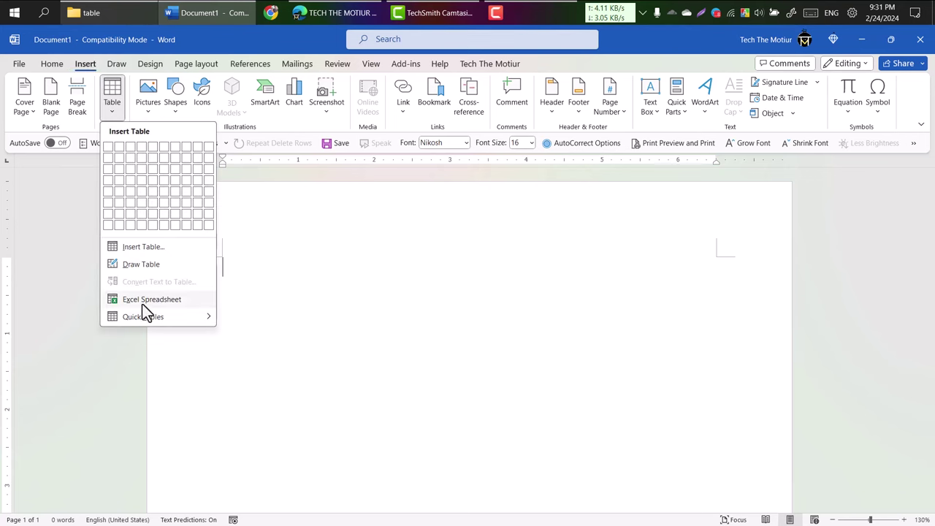
mouse_move(139, 320)
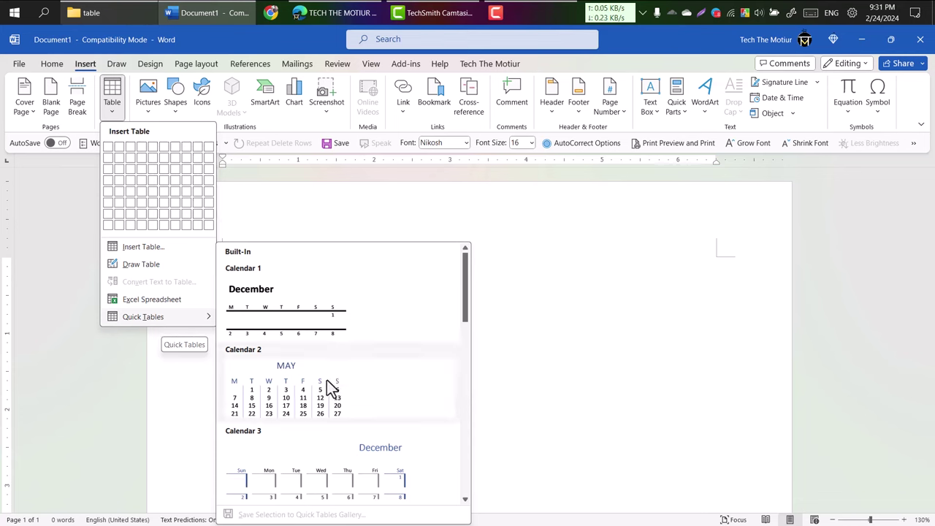
scroll(326, 411, "down", 3)
scroll(292, 366, "up", 5)
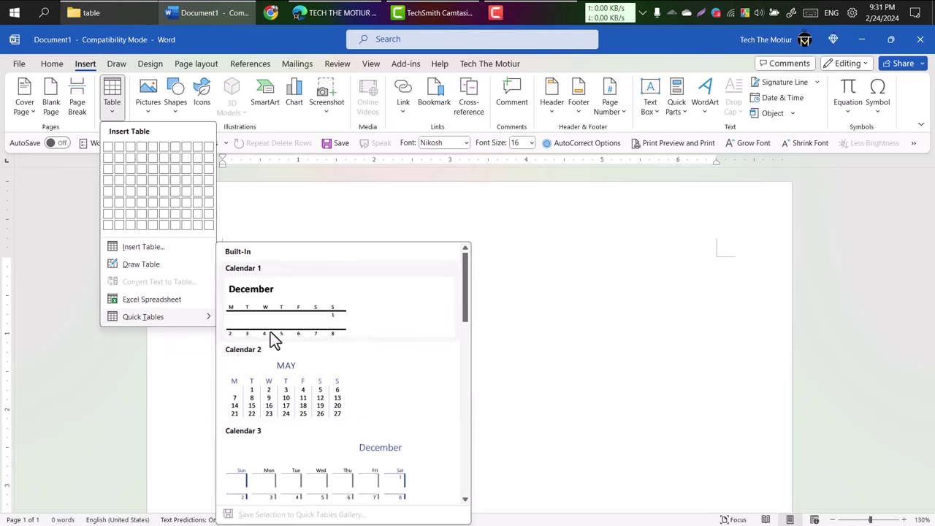
left_click(295, 392)
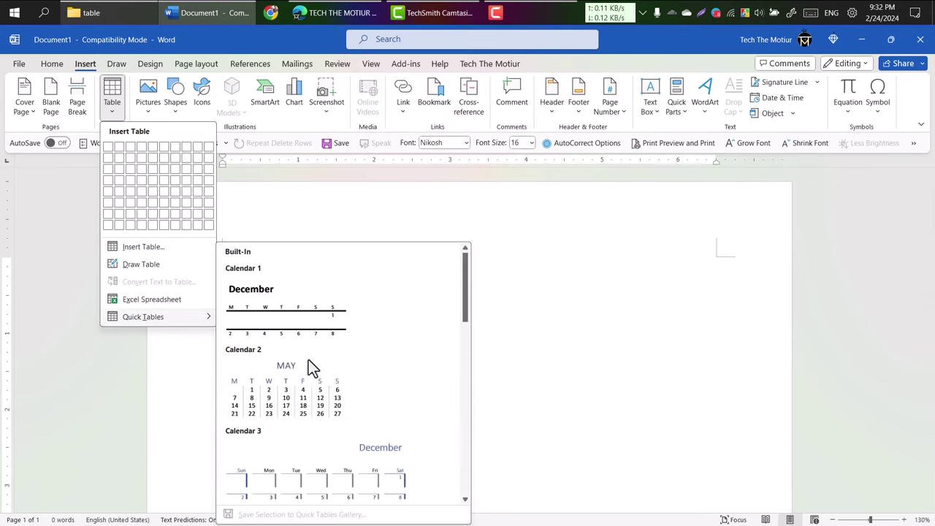
scroll(322, 372, "down", 10)
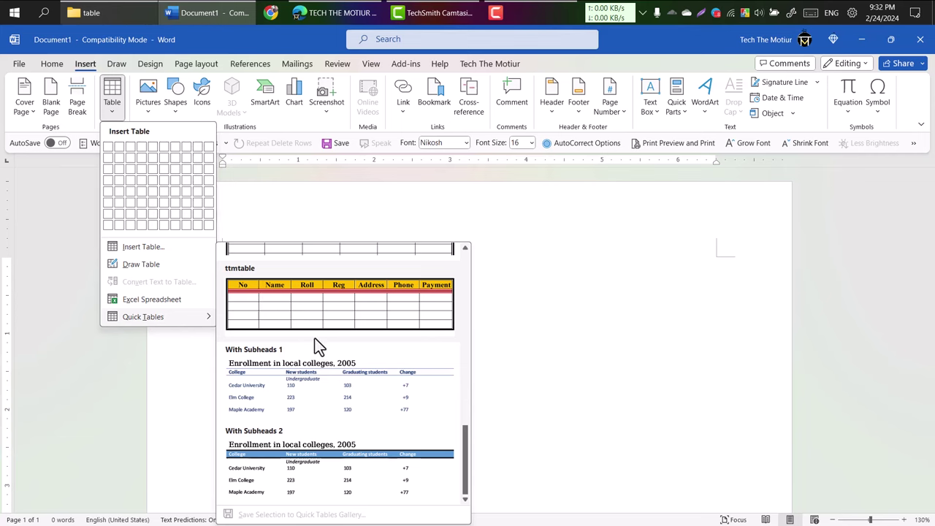
left_click(288, 297)
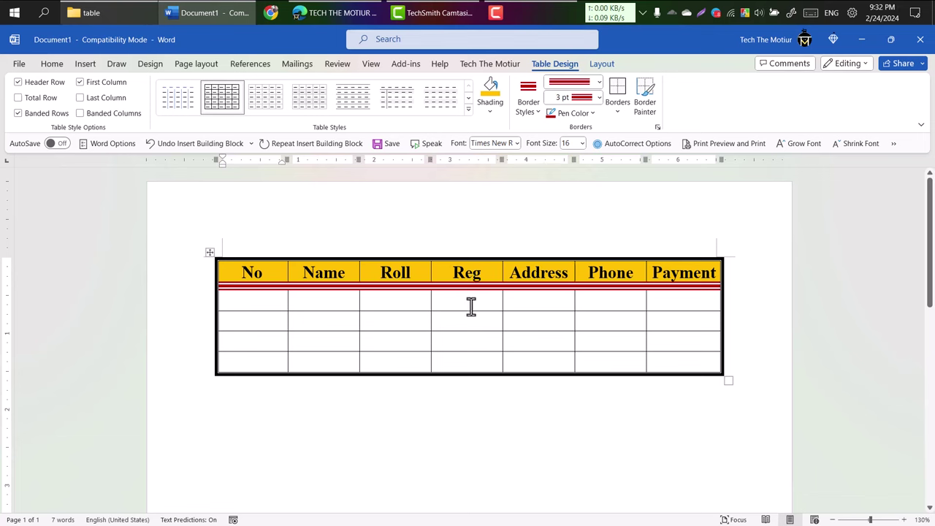
Step: Check the Quick Tables and Quick Parts lists for the saved blocks, then close them
left_click(85, 64)
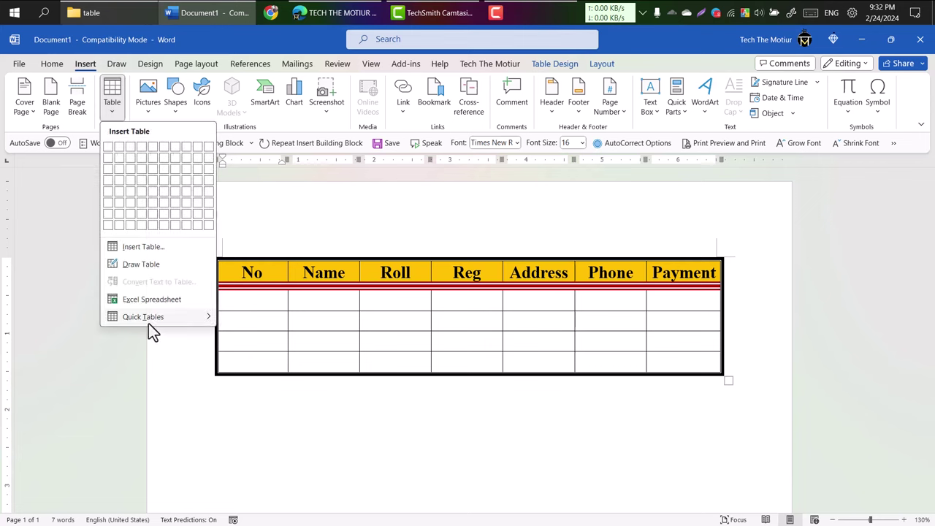
left_click(55, 68)
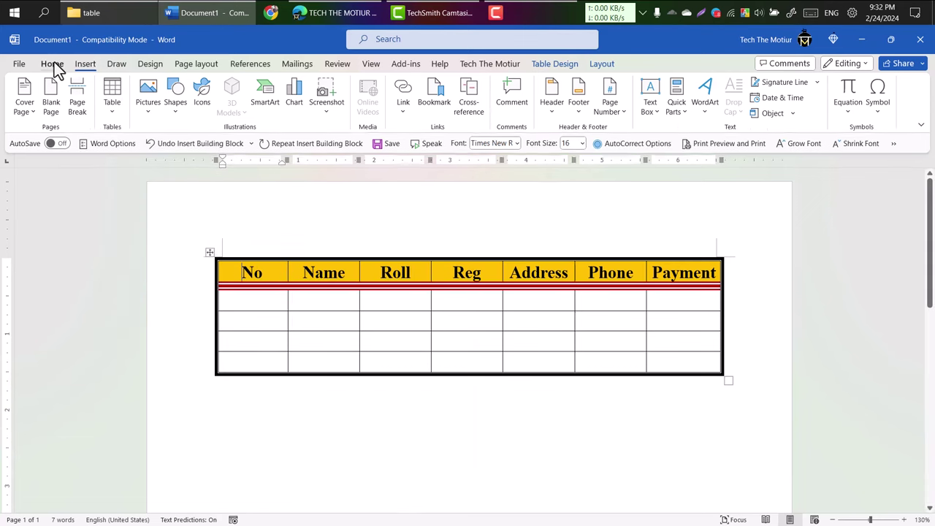
left_click(54, 66)
left_click(90, 67)
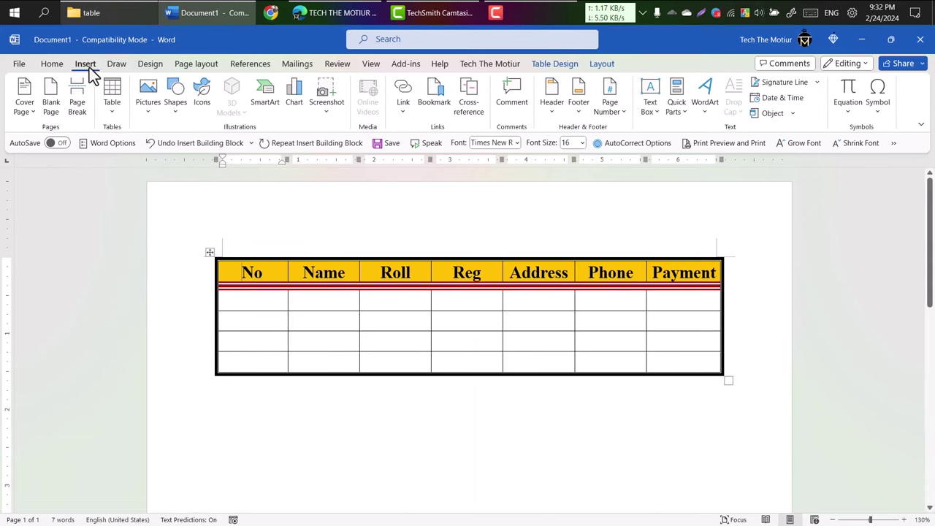
left_click(677, 98)
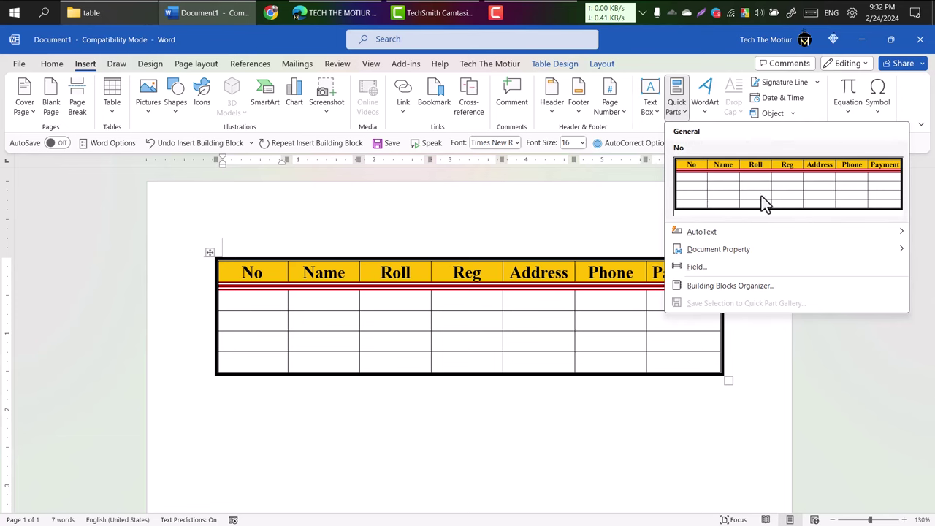
left_click(377, 268)
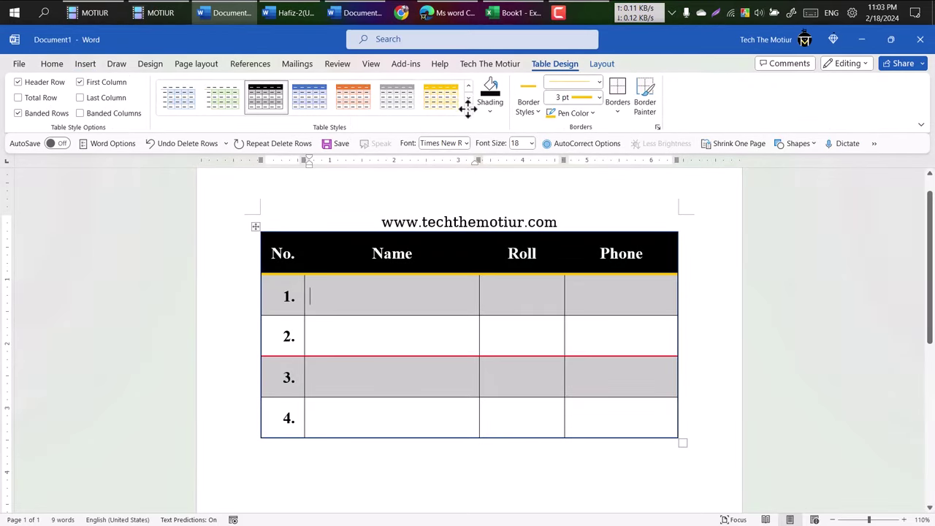
Step: Open Modify Table Style for Grid Table 4, keeping Table Normal as the base style
left_click(469, 107)
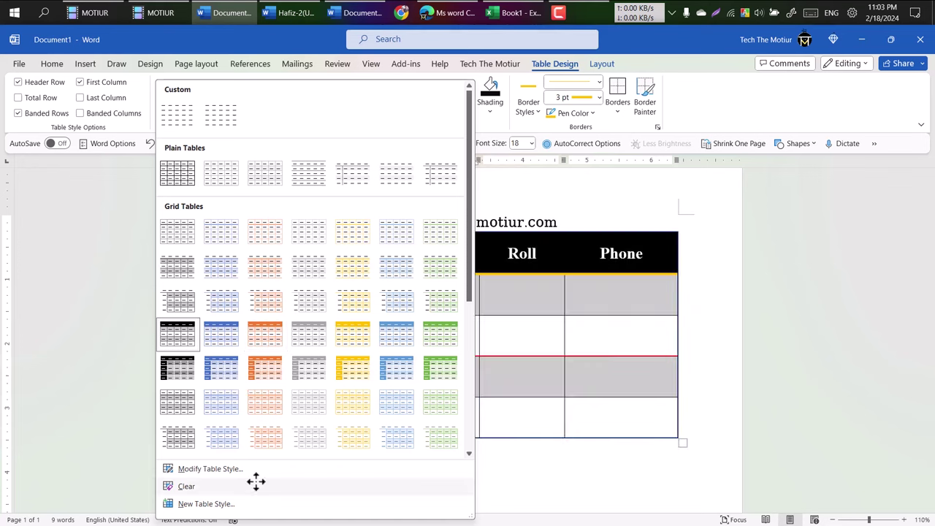
left_click(202, 470)
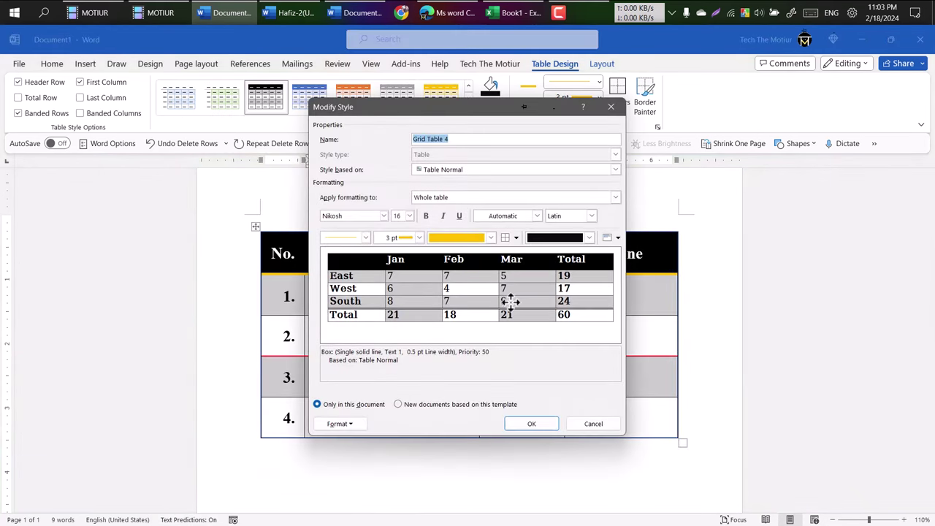
left_click(461, 139)
left_click(441, 170)
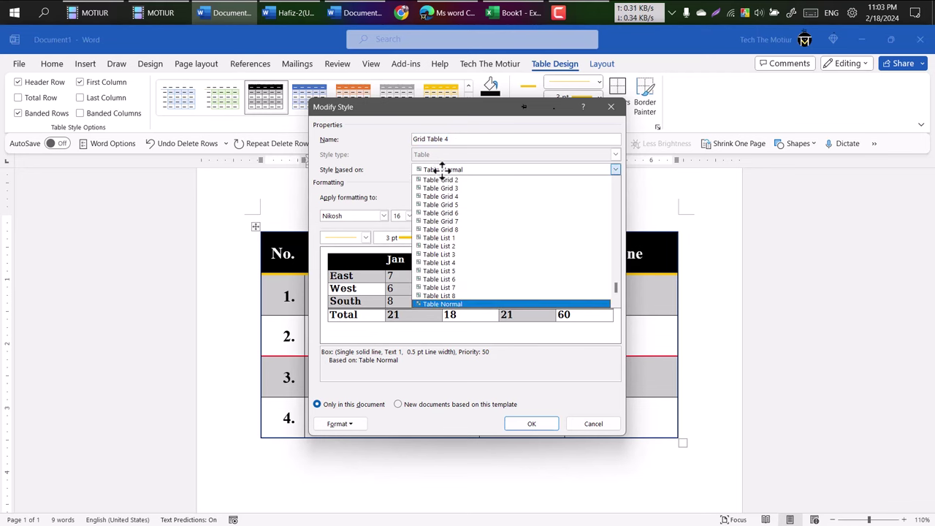
left_click(442, 170)
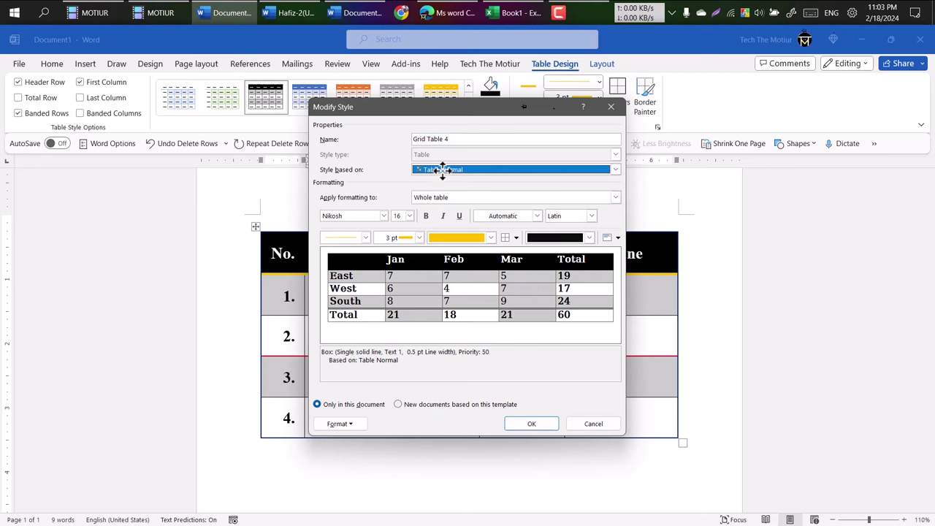
Step: Set the style's borders to No Border, leaving shading and the Nikosh 16 pt font unchanged
left_click(468, 239)
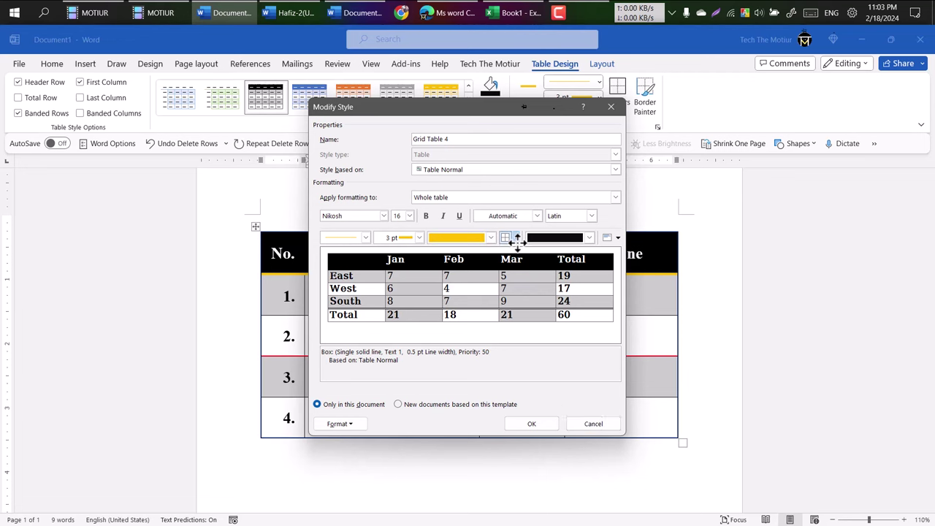
left_click(516, 238)
left_click(578, 248)
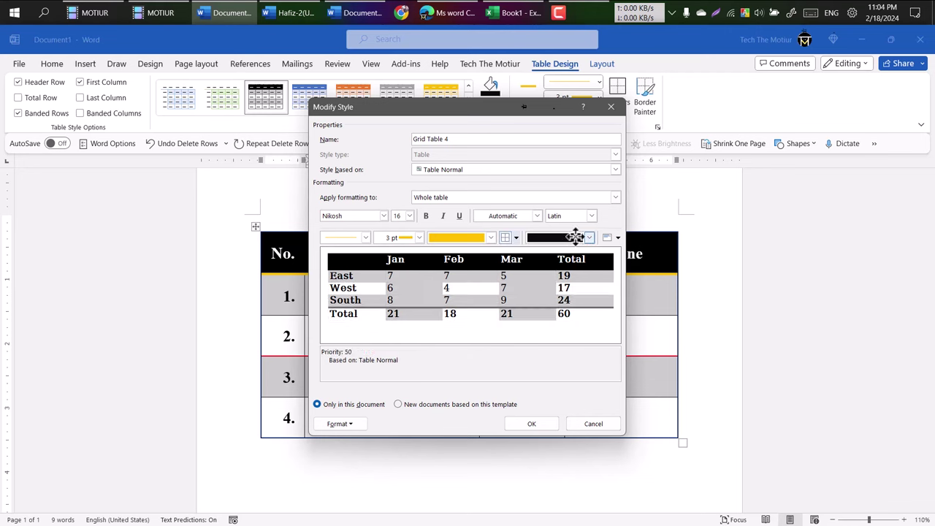
left_click(567, 238)
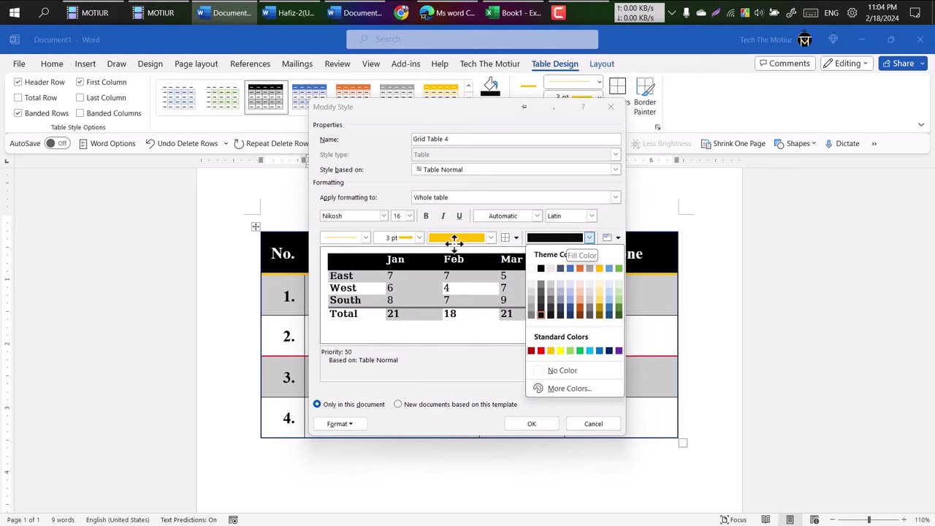
left_click(394, 238)
left_click(355, 213)
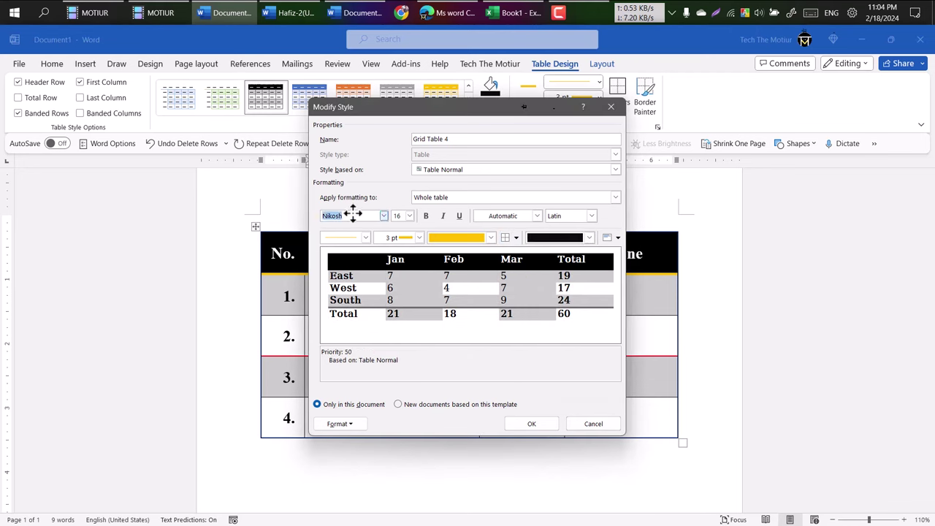
left_click(430, 356)
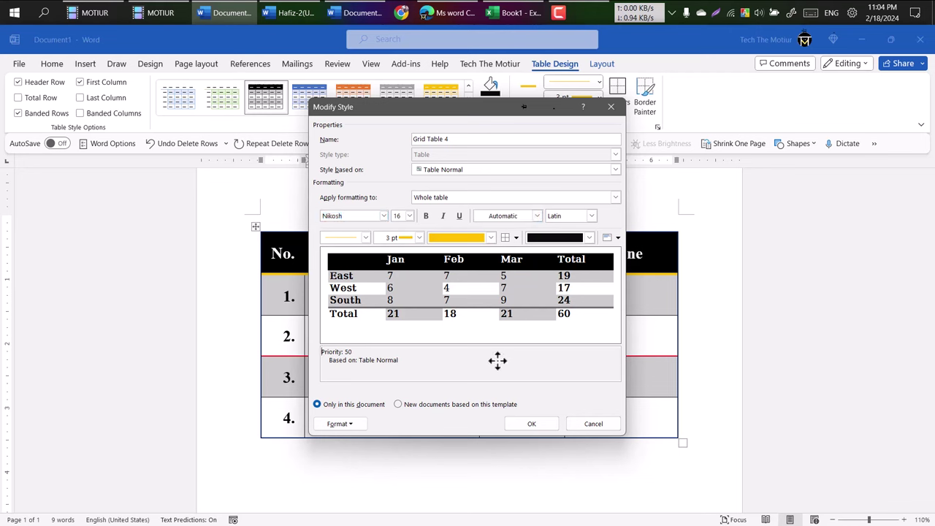
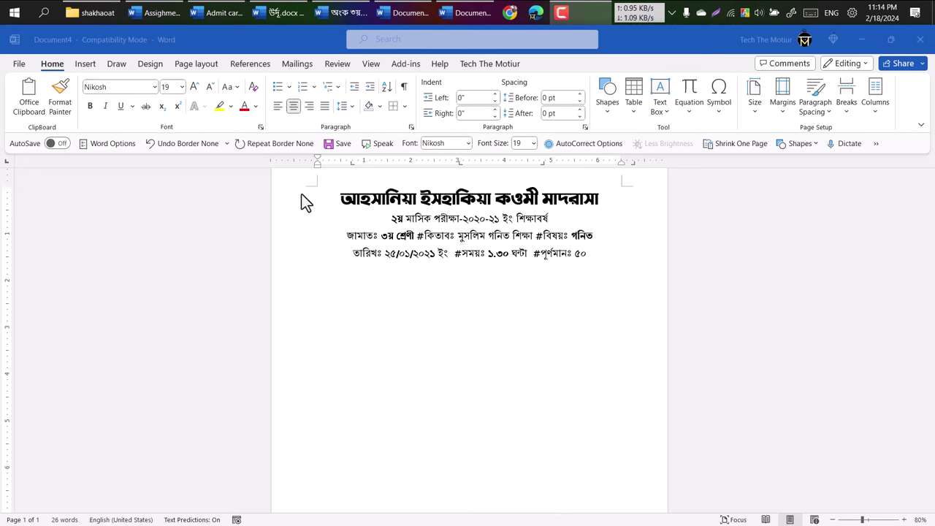
Step: Add a bottom border beneath the date line of the heading
left_click_drag(339, 198, 571, 262)
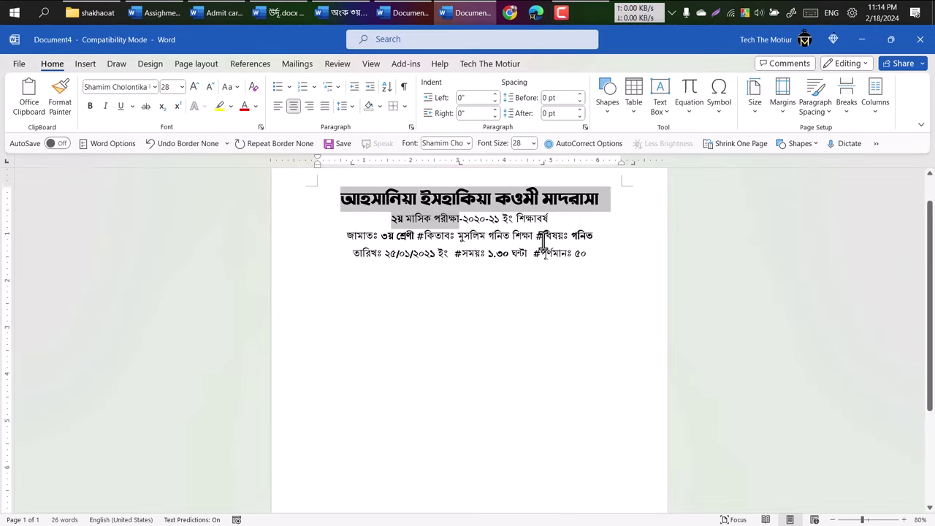
left_click(583, 259)
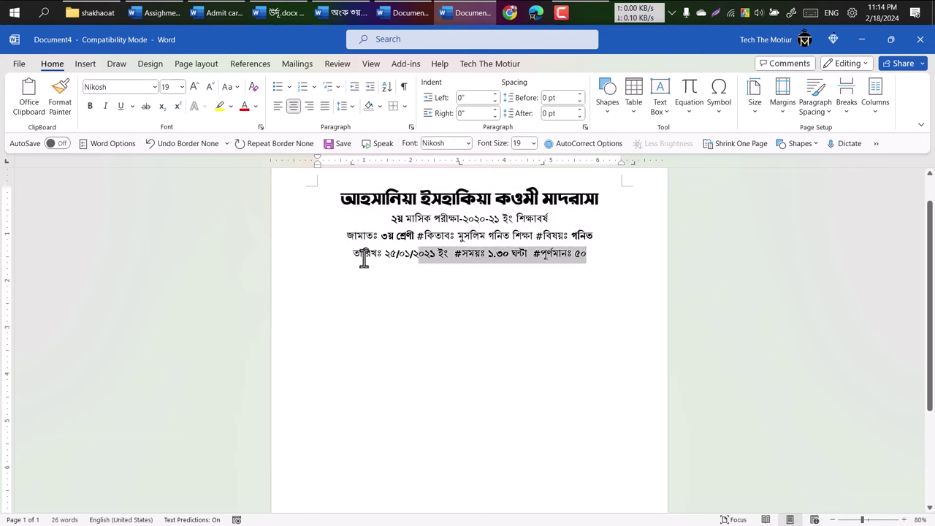
left_click_drag(588, 256, 353, 256)
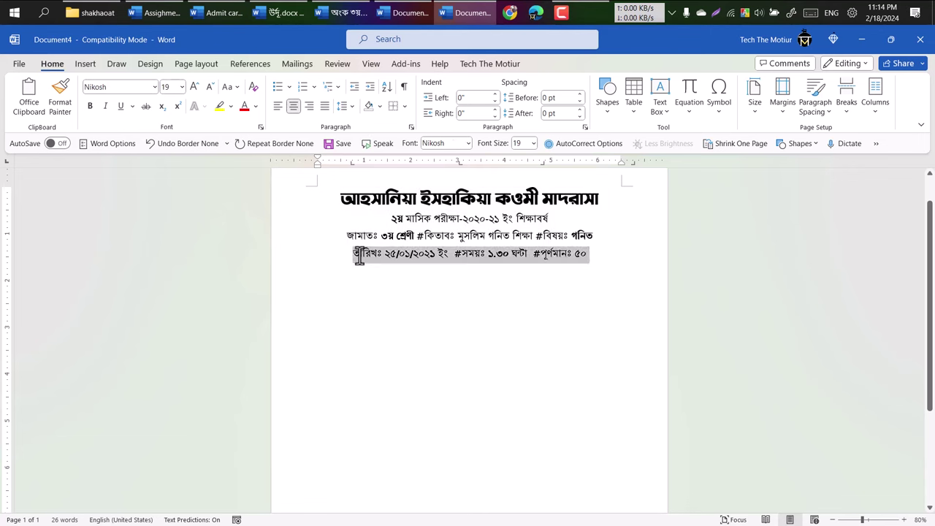
left_click(405, 108)
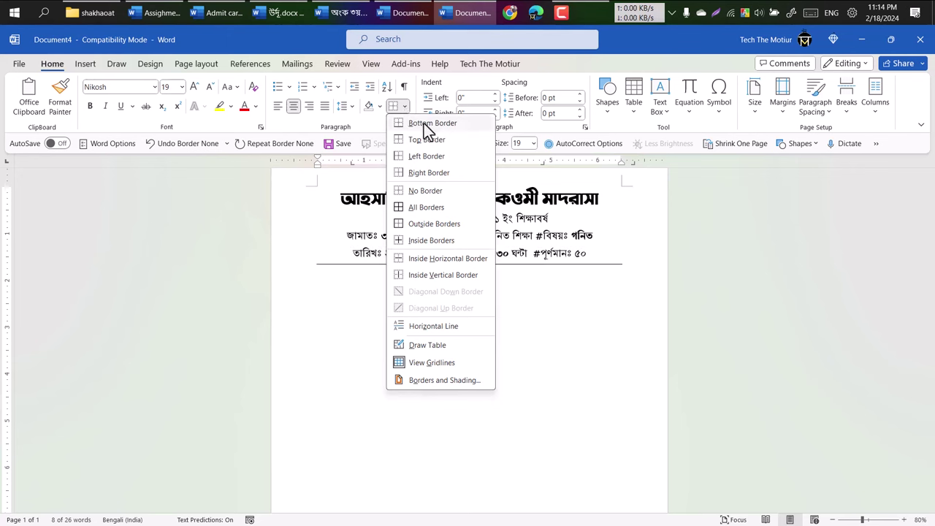
left_click(424, 124)
Step: Draw a straight line shape under the heading, then delete it
left_click(377, 292)
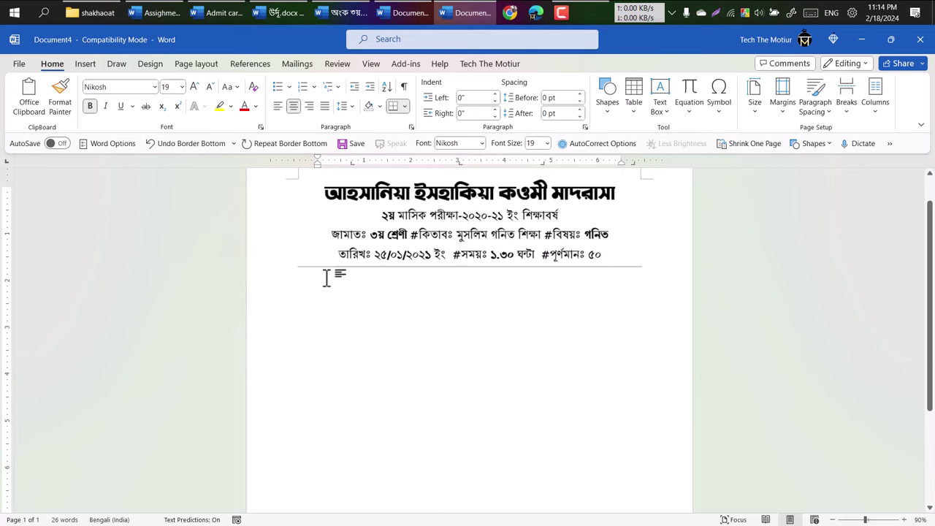
scroll(489, 301, "down", 1, "ctrl")
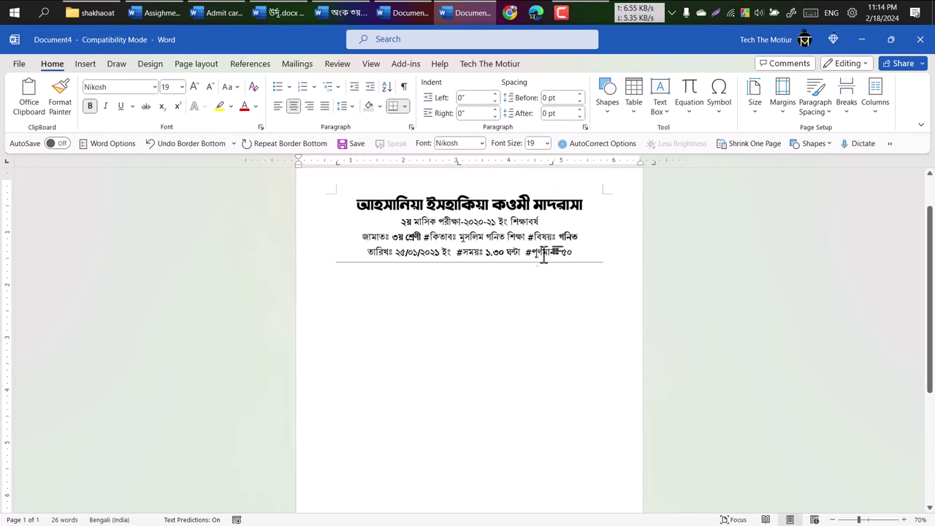
left_click(613, 98)
left_click(618, 152)
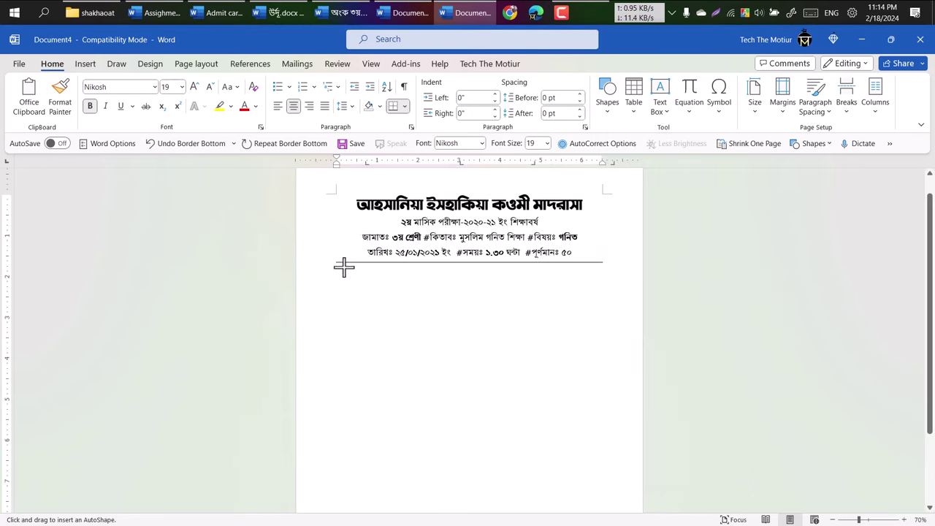
left_click_drag(328, 268, 596, 267)
key("Delete")
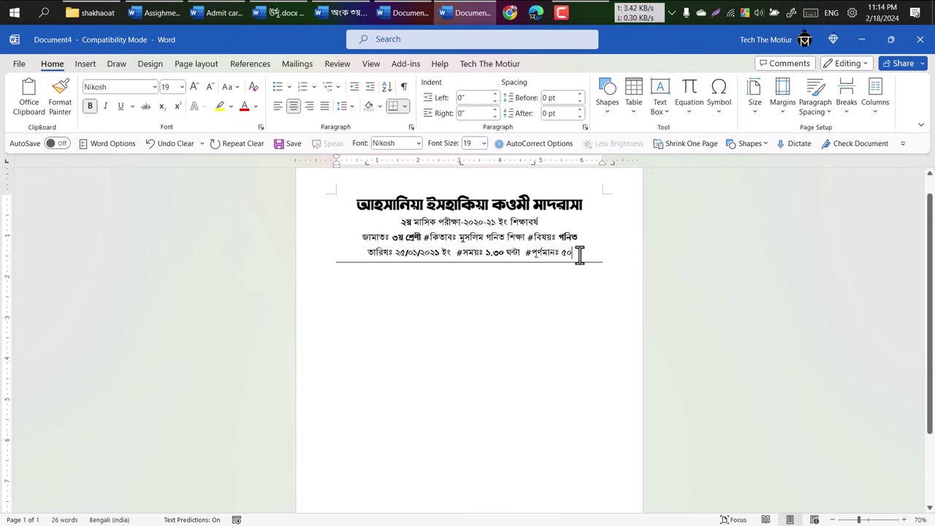
Step: Undo the recent changes below the date line
double_click(528, 283)
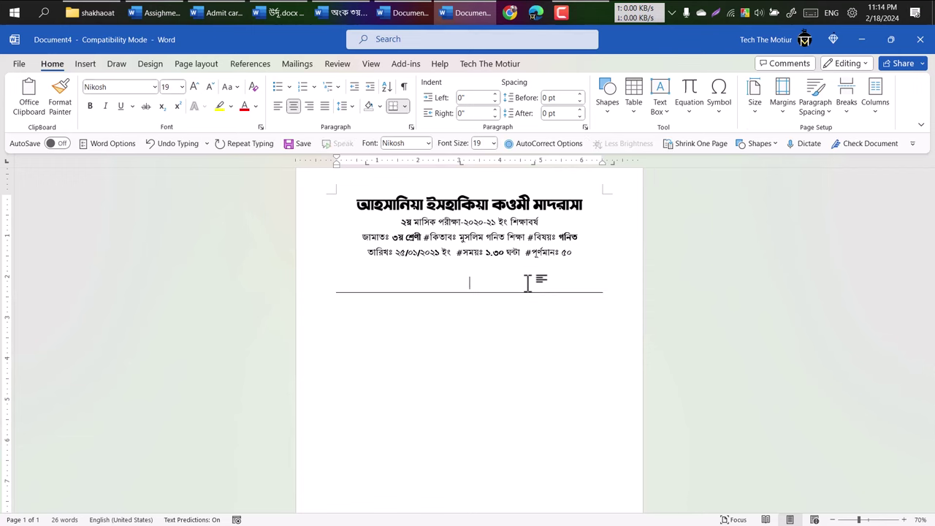
key("ctrl+z")
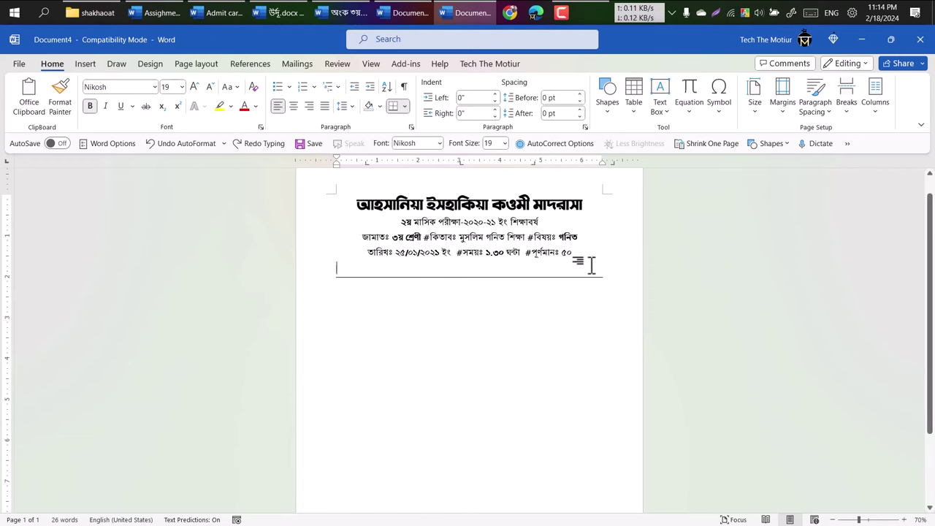
key("ctrl+z")
key("ctrl+z")
key("ctrl+z")
key("ctrl+z")
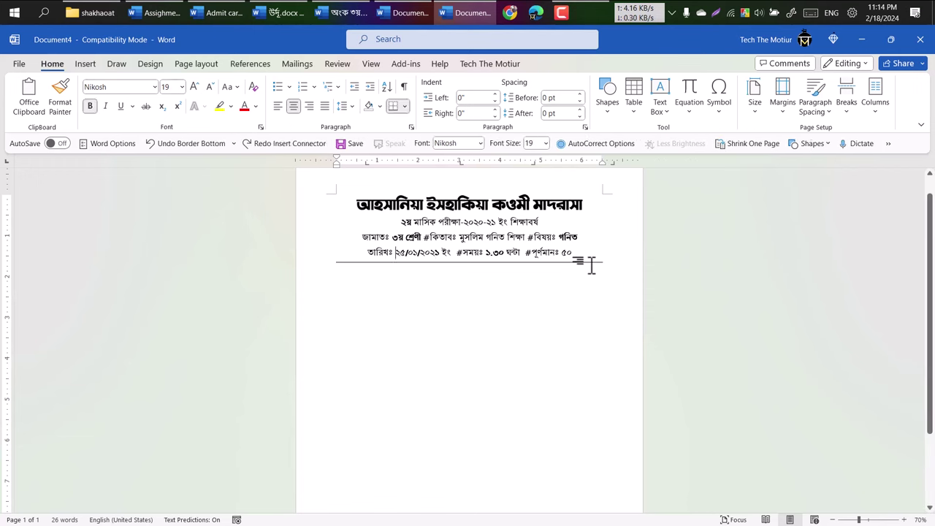
key("ctrl+z")
Step: Add an empty line below the heading and reselect the date line for bordering
left_click(587, 257)
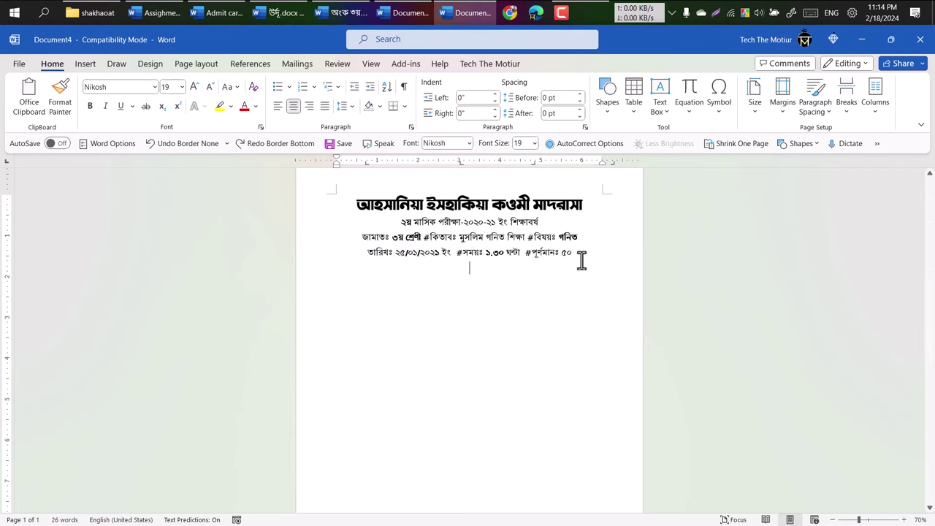
key("Return")
left_click_drag(588, 252, 351, 259)
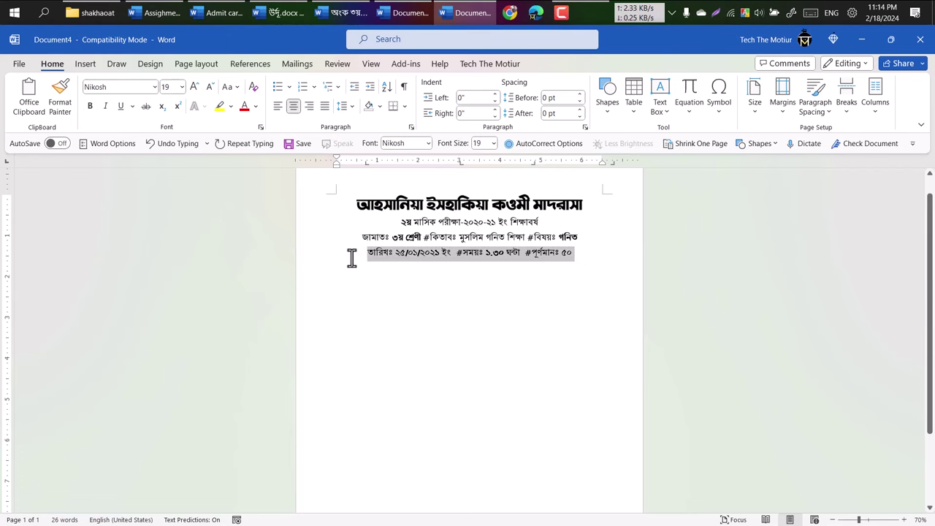
left_click(405, 107)
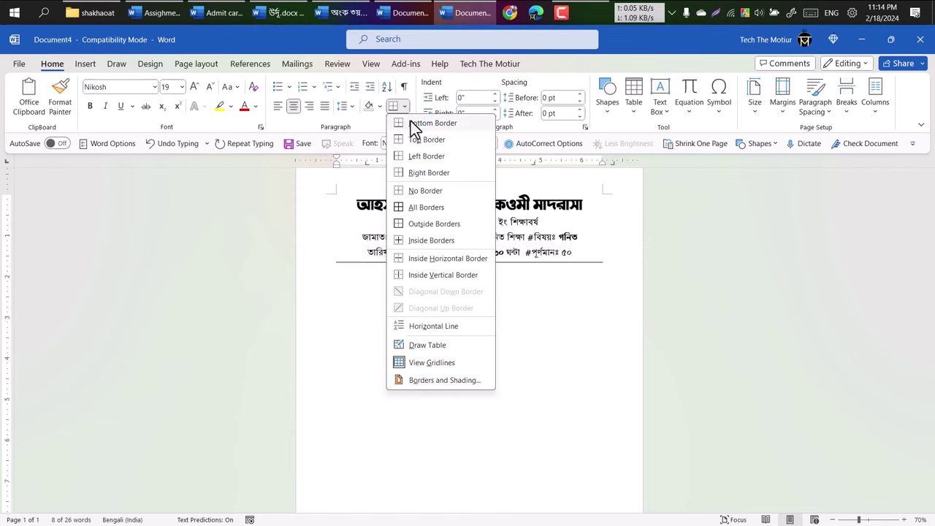
Step: Put a bottom border under the date line and left-align the empty line below
left_click(411, 125)
left_click(457, 285)
key("ctrl+l")
scroll(391, 304, "up", 3)
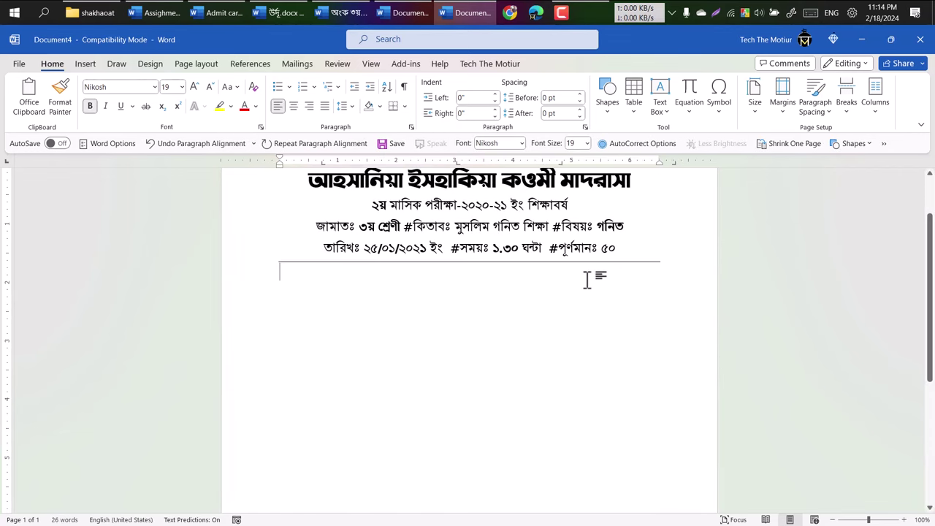
Step: Drag the ruler indent markers outward to widen the underline under the date line
left_click(641, 262)
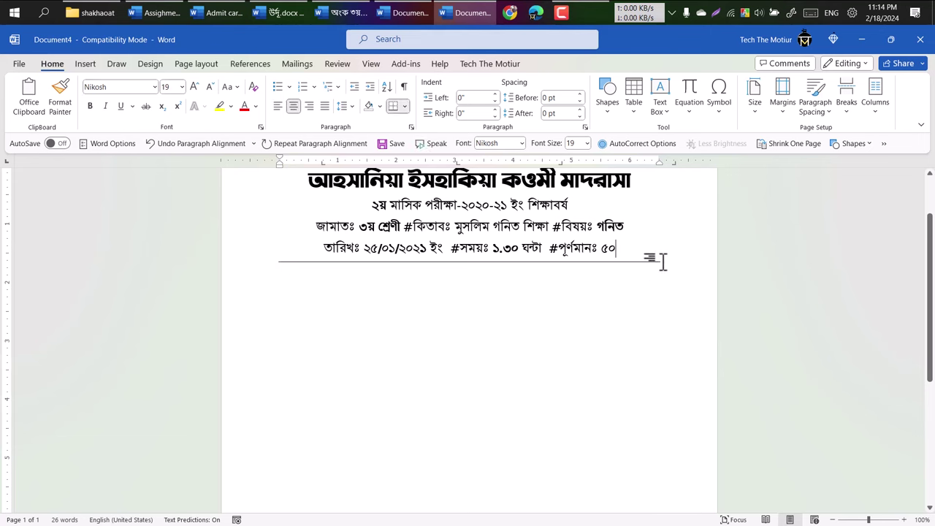
left_click_drag(660, 162, 700, 164)
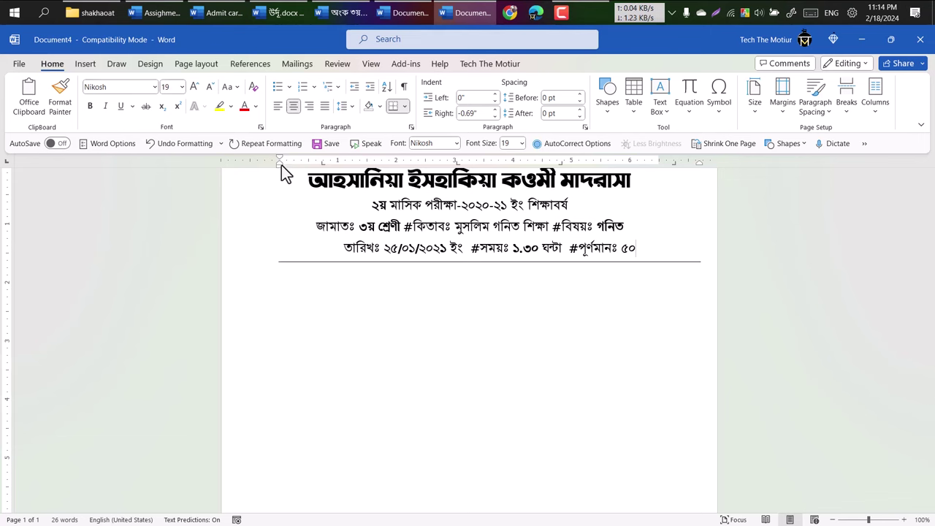
left_click_drag(280, 165, 254, 170)
left_click(274, 298)
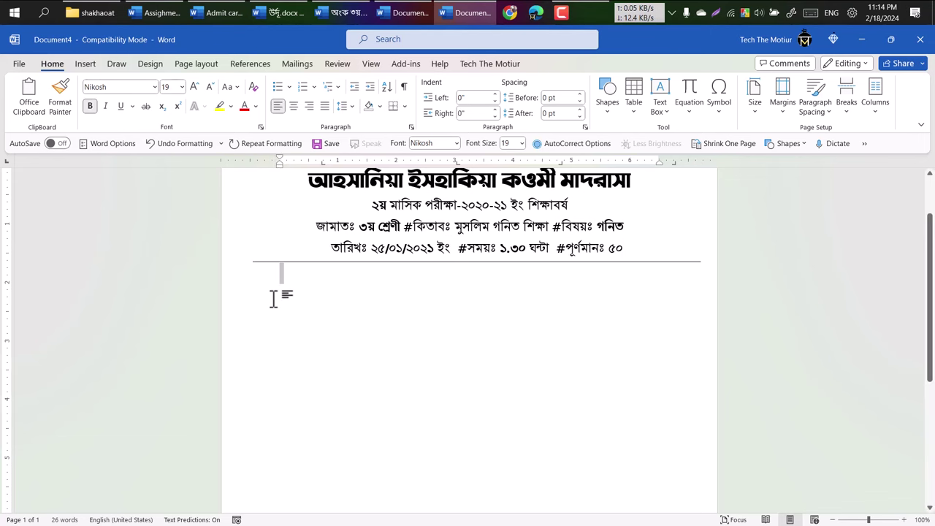
scroll(445, 397, "up", 1)
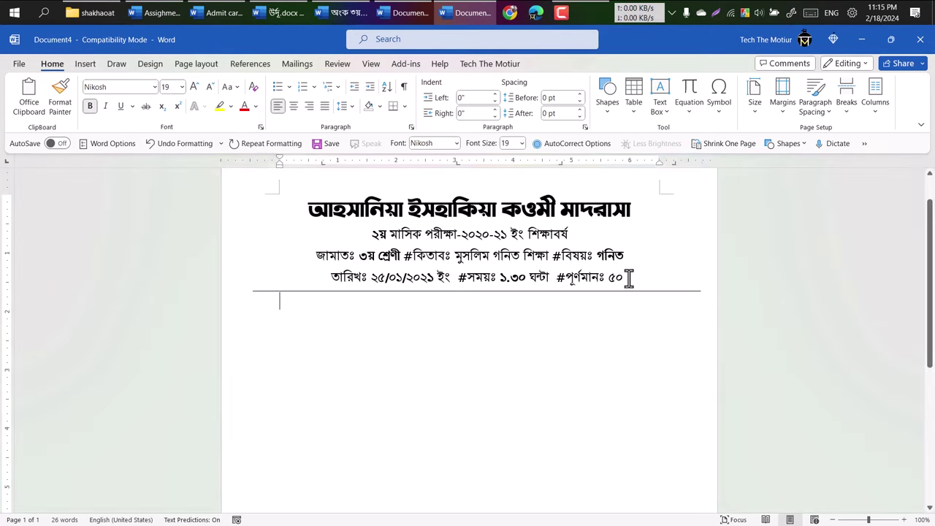
left_click(628, 278)
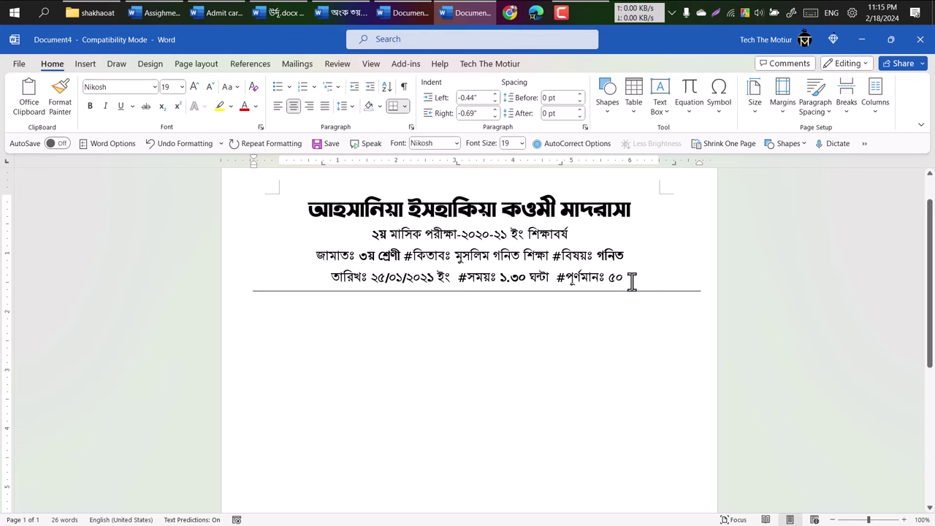
Step: Remove the border under the heading and switch to অংক তয়.docx
left_click(406, 107)
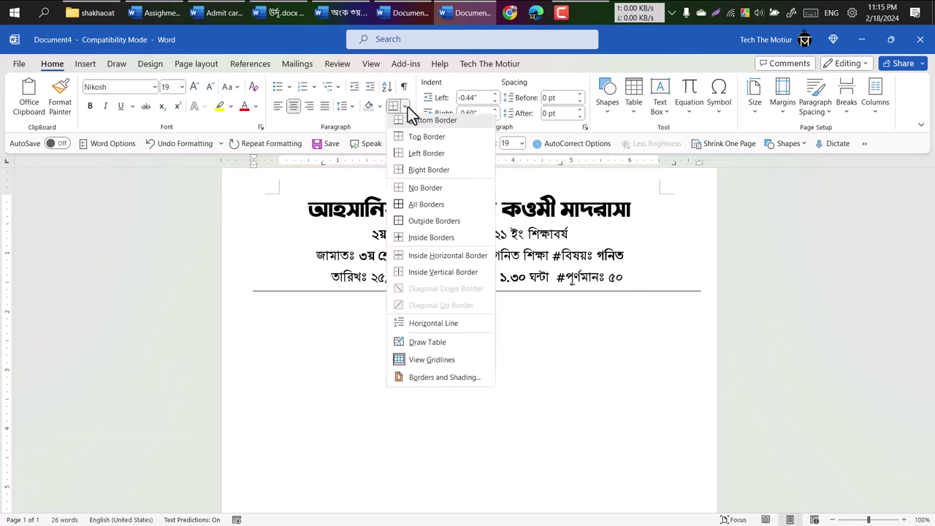
left_click(423, 191)
left_click(368, 294)
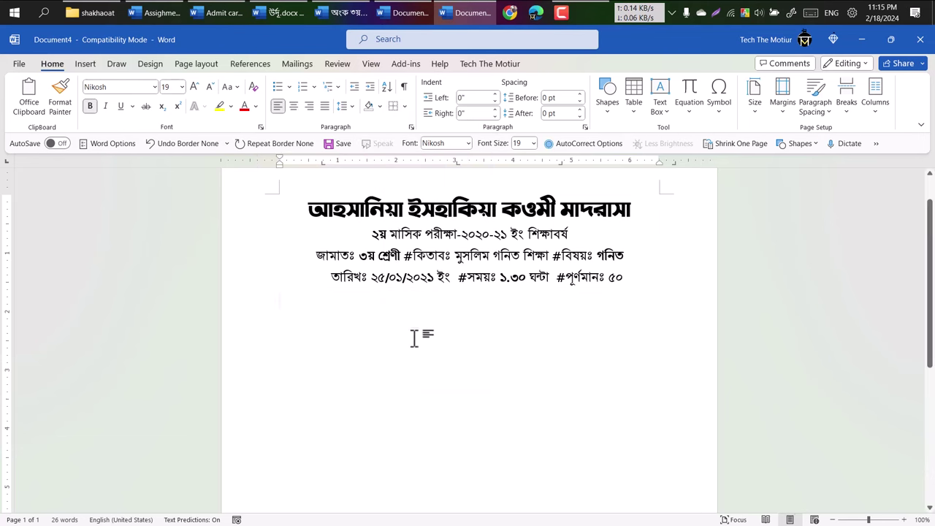
left_click_drag(625, 278, 329, 52)
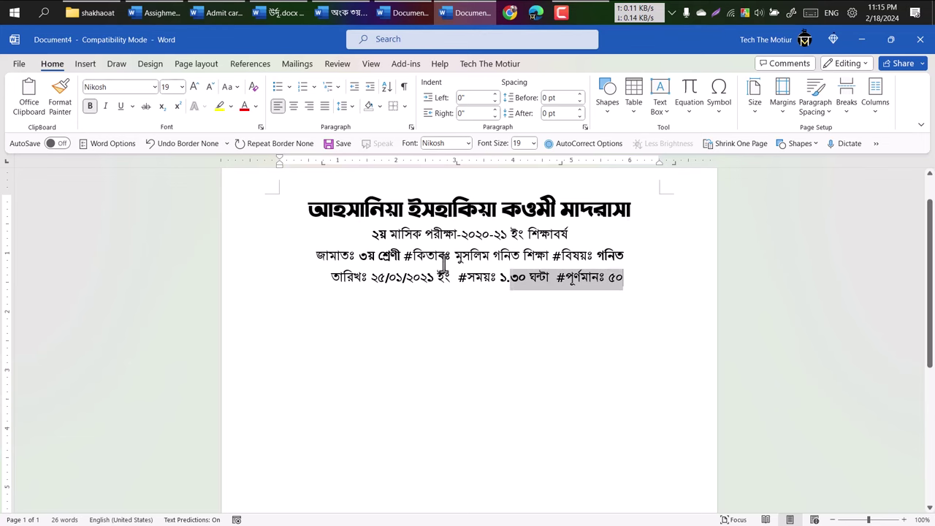
left_click(349, 12)
Step: Check the original's title, then return to the end of the new document's date line
scroll(396, 252, "up", 1)
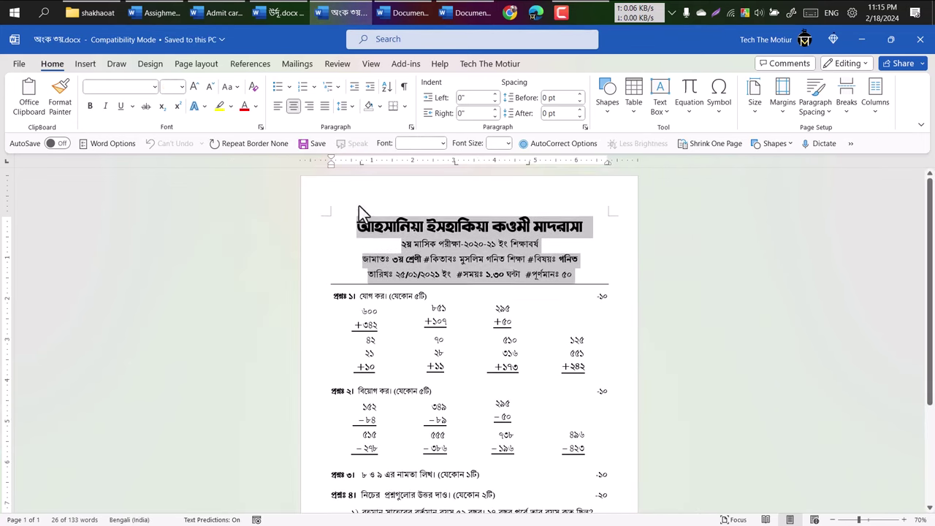
left_click(358, 208)
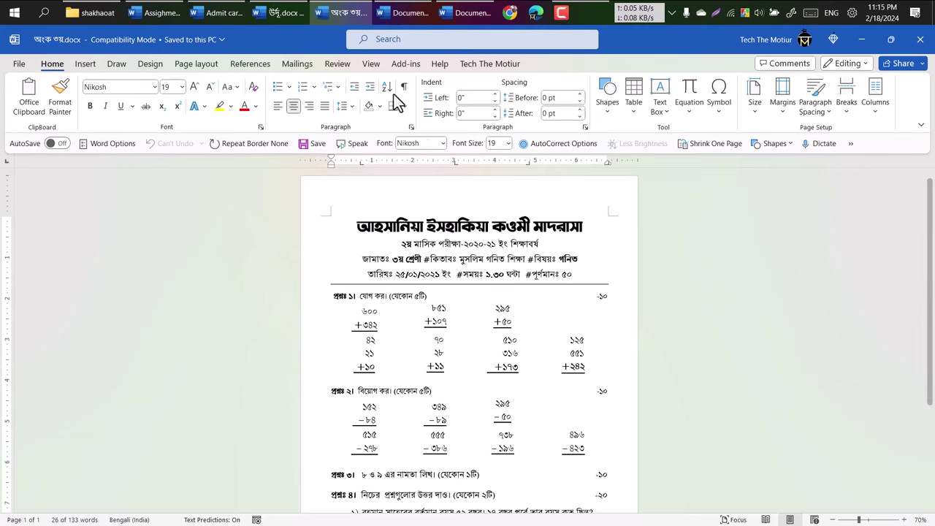
left_click(461, 13)
left_click(627, 281)
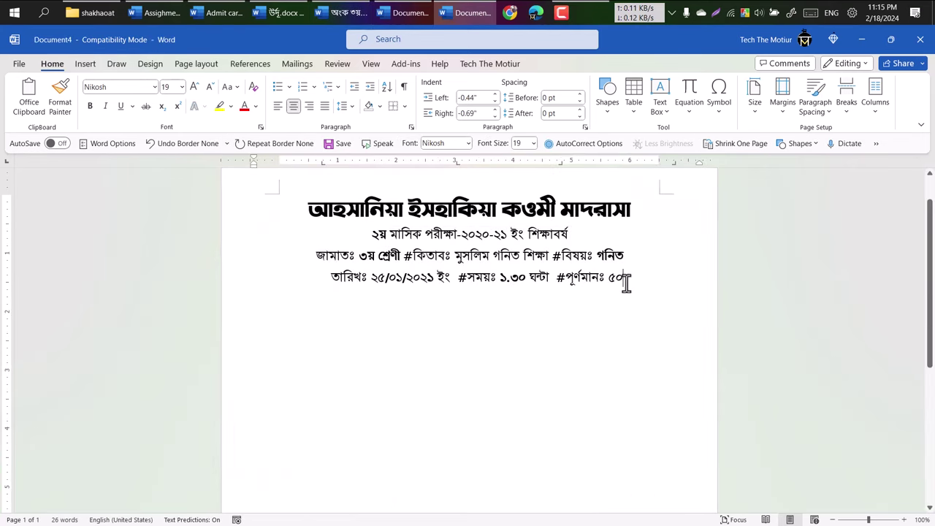
Step: Create an AutoFormat rule under the date line, then remove it with No Border
key("Return")
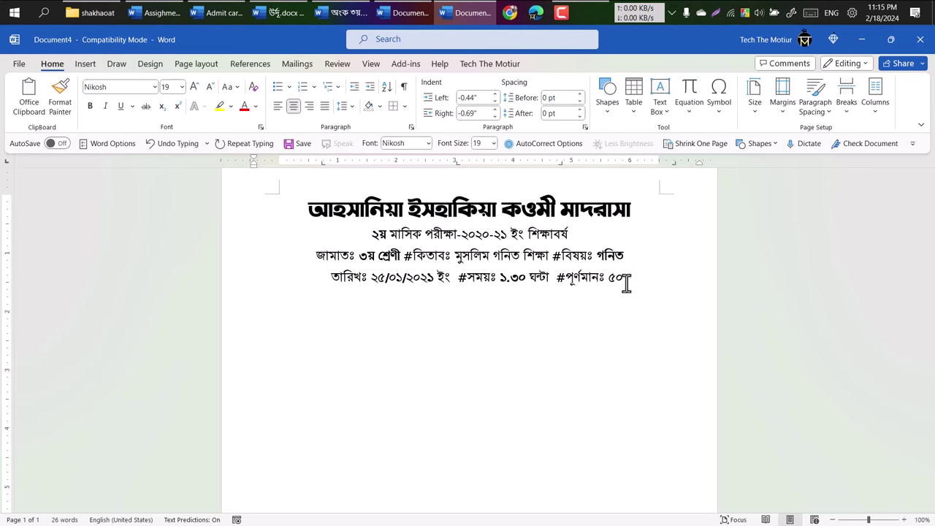
type("---")
key("Return")
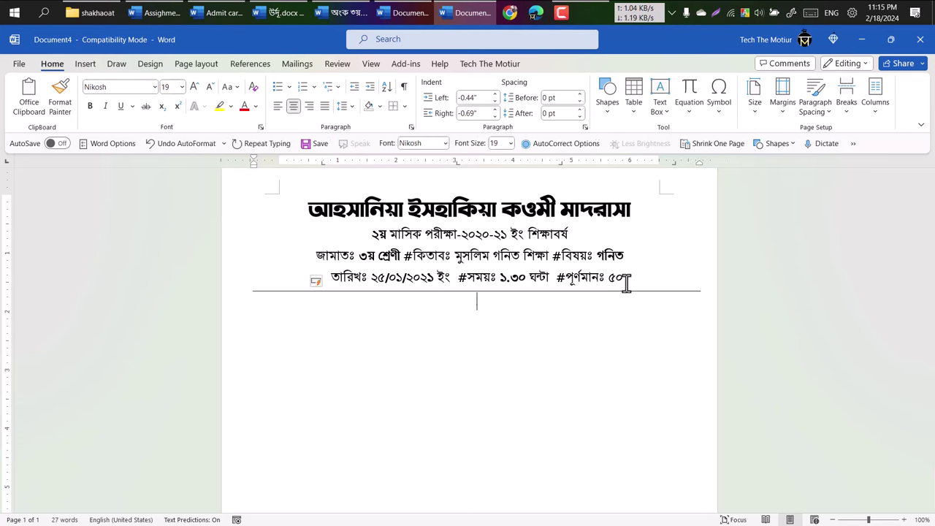
key("ctrl+z")
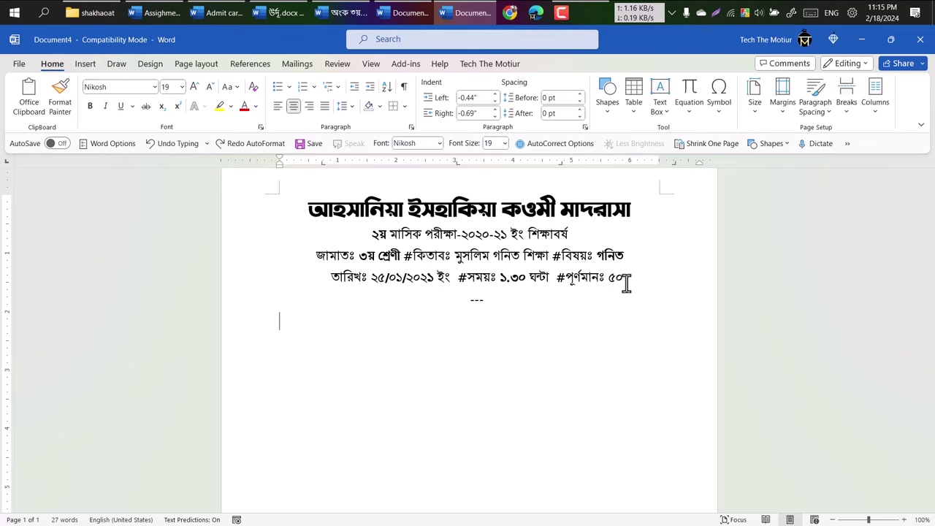
key("BackSpace")
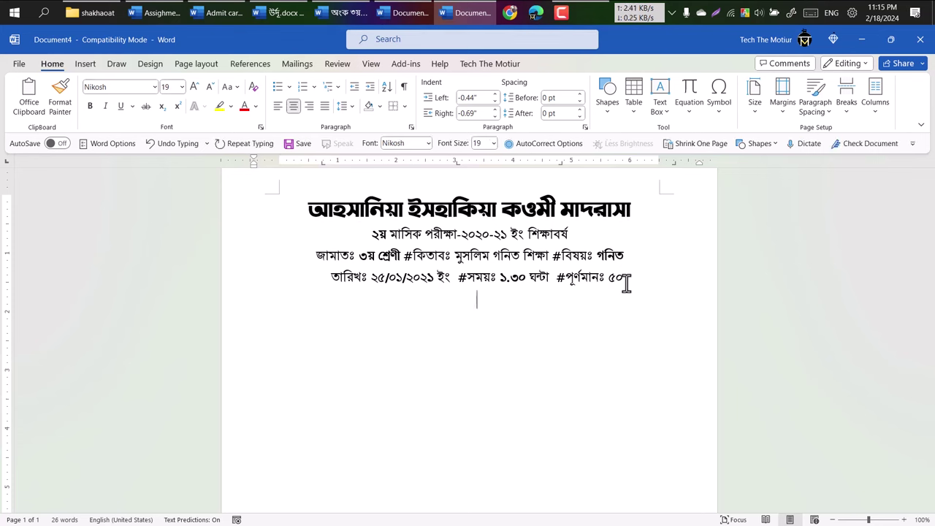
type("___")
key("Return")
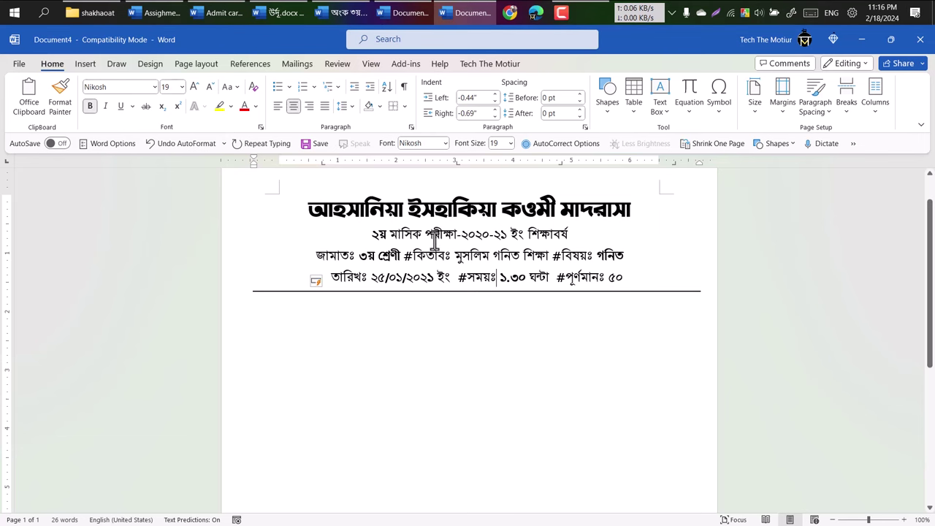
left_click(404, 107)
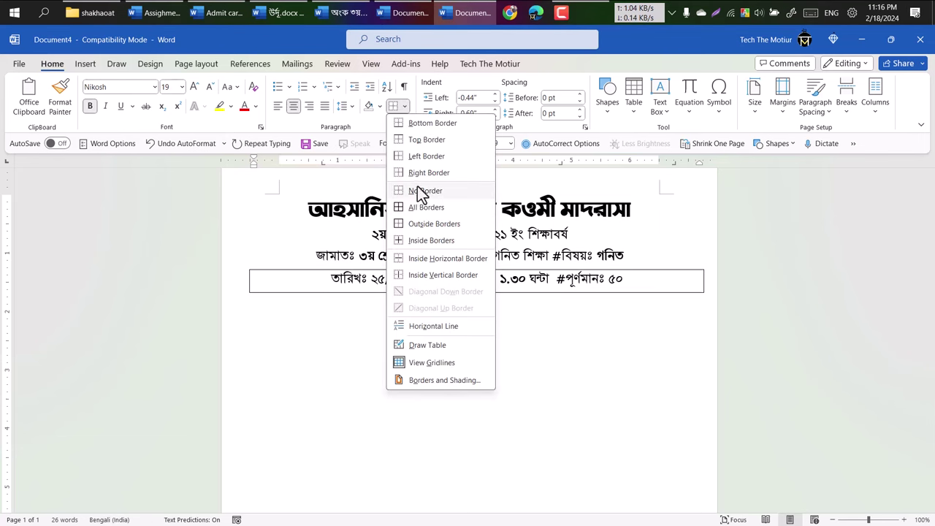
left_click(415, 191)
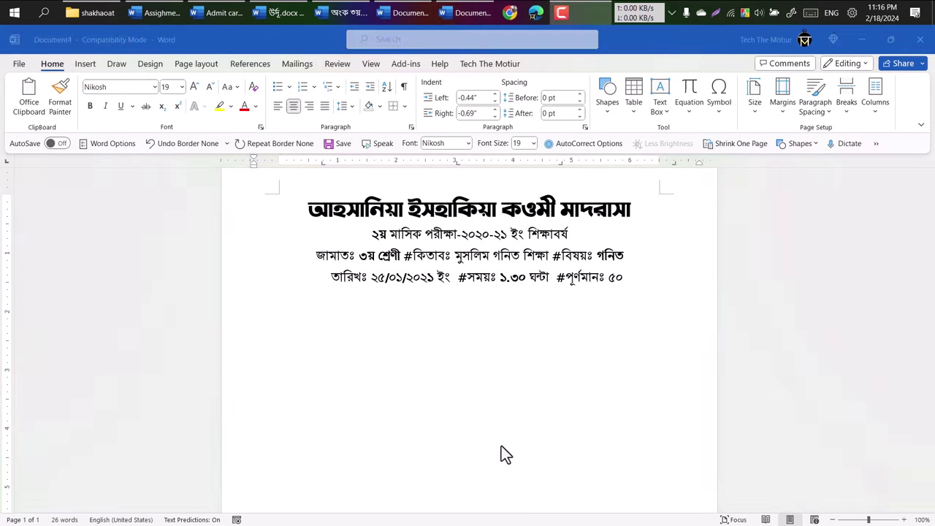
Step: Inspect the question 1 sums in the অংক তয় sample sheet
left_click(354, 12)
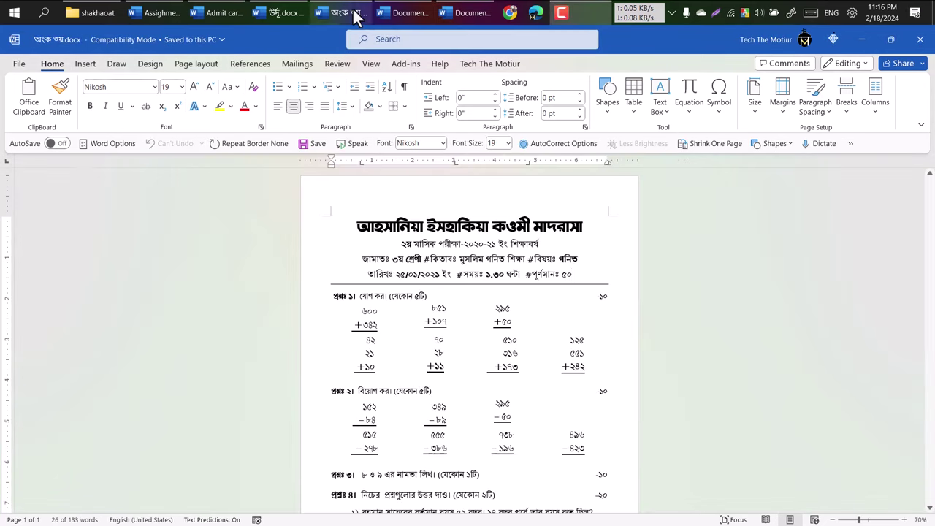
scroll(375, 271, "down", 1)
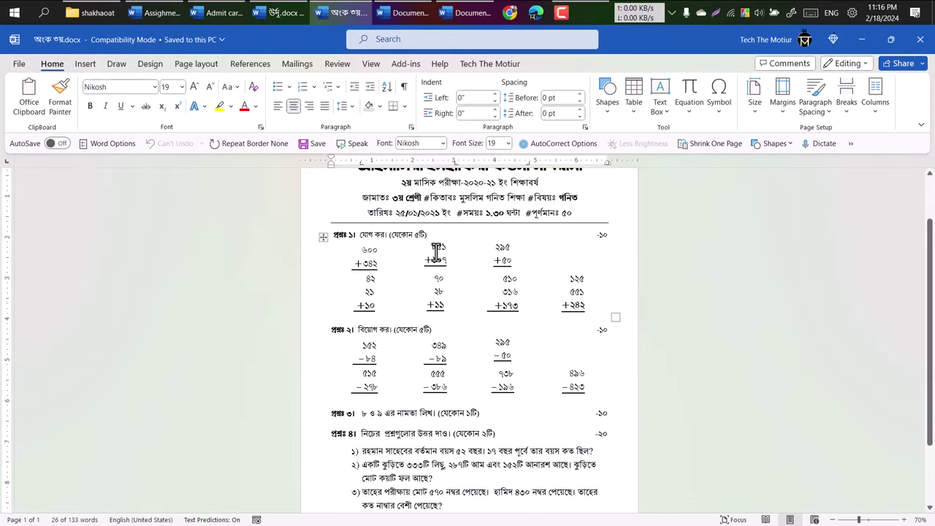
scroll(453, 293, "up", 1)
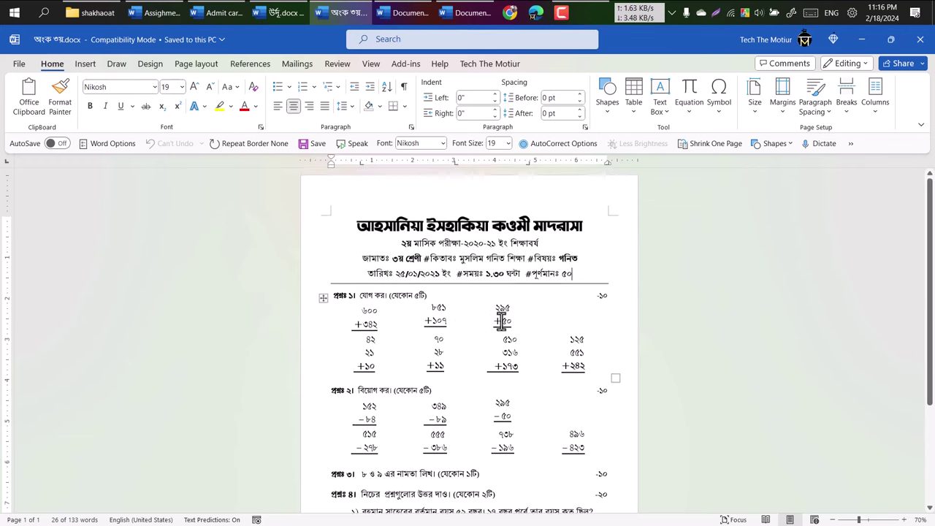
scroll(464, 314, "down", 1)
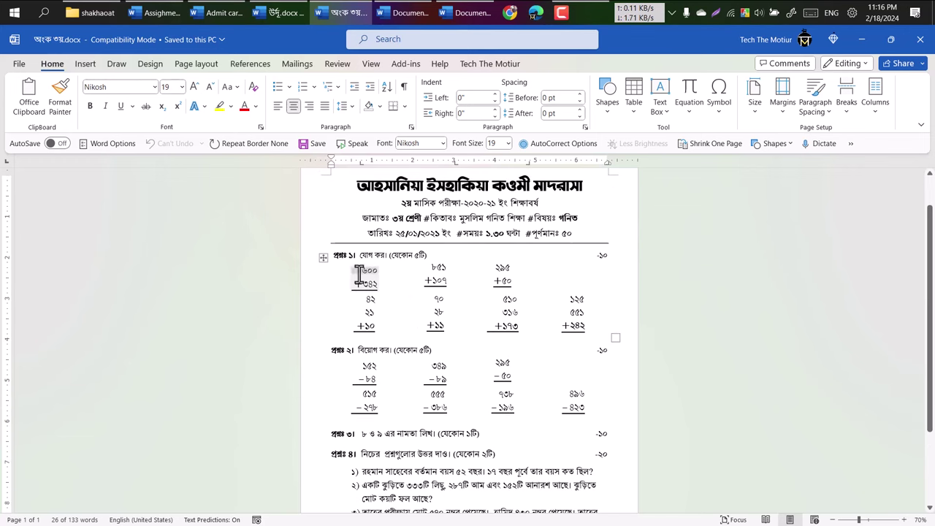
left_click(363, 272)
left_click(442, 275)
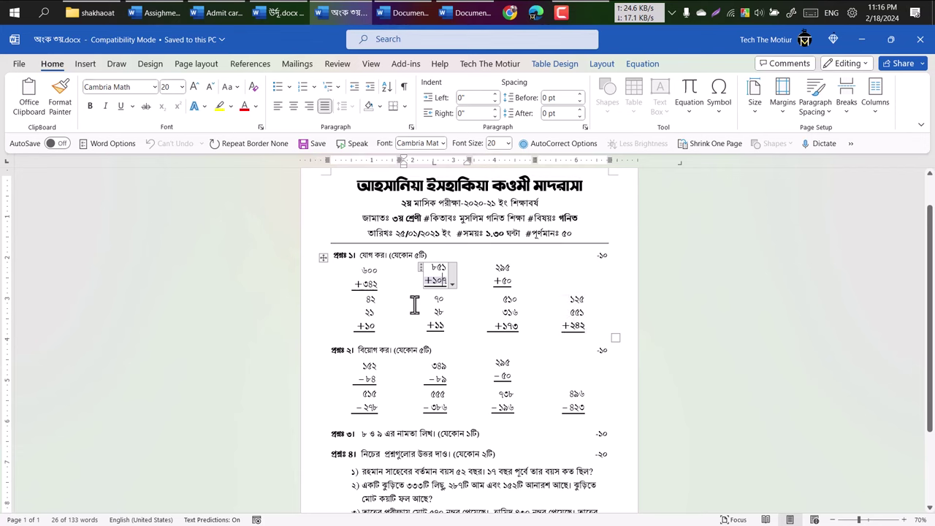
Step: Apply All Borders to the question 1 table and inspect its cells
left_click(324, 258)
left_click(404, 107)
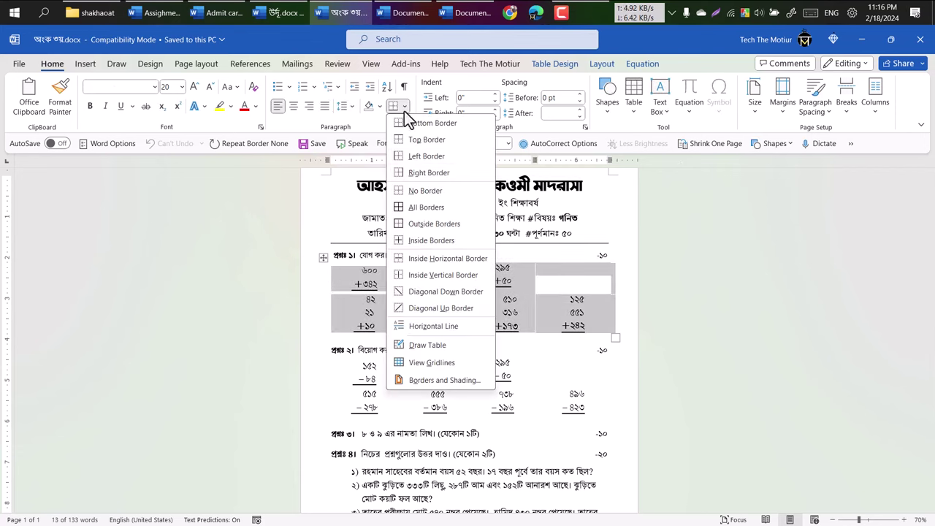
left_click(426, 207)
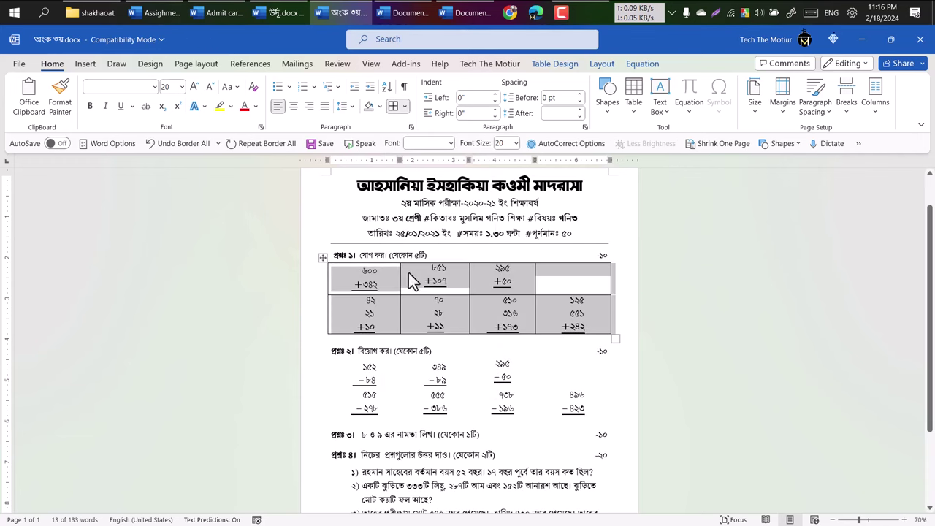
left_click(444, 274)
left_click(580, 299)
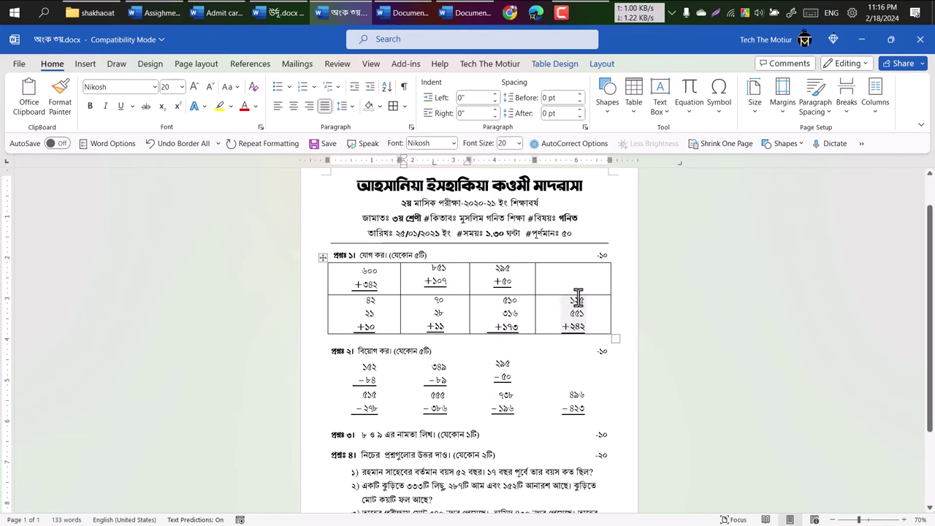
left_click(374, 287)
left_click(580, 282)
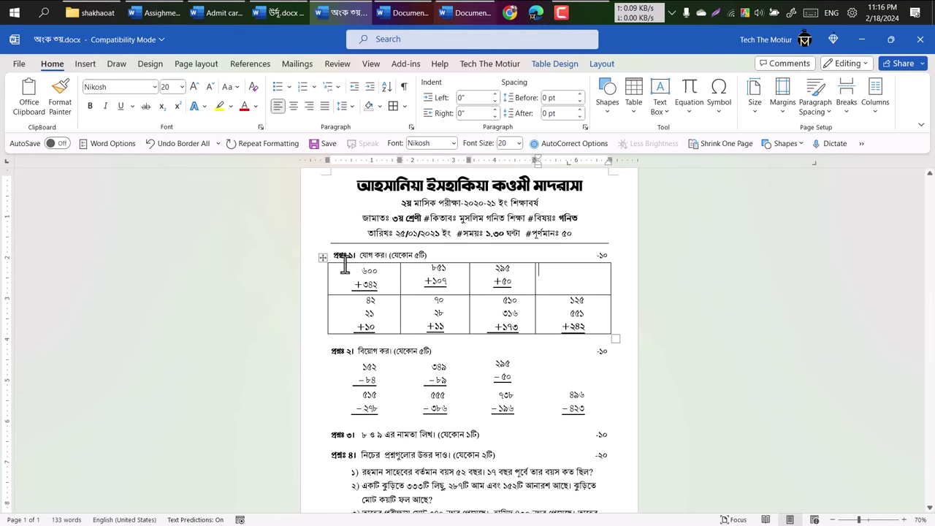
Step: Remove the question 1 table's borders and turn on View Gridlines
left_click(323, 255)
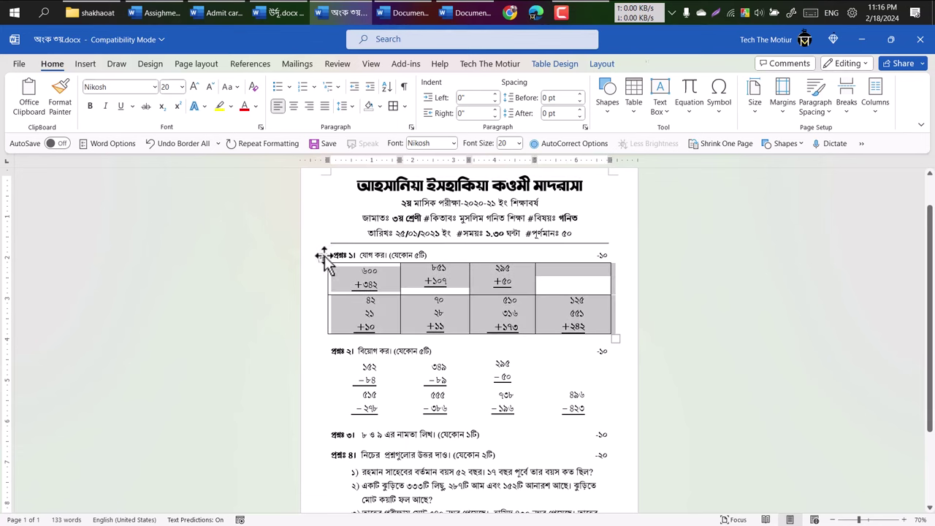
left_click(405, 107)
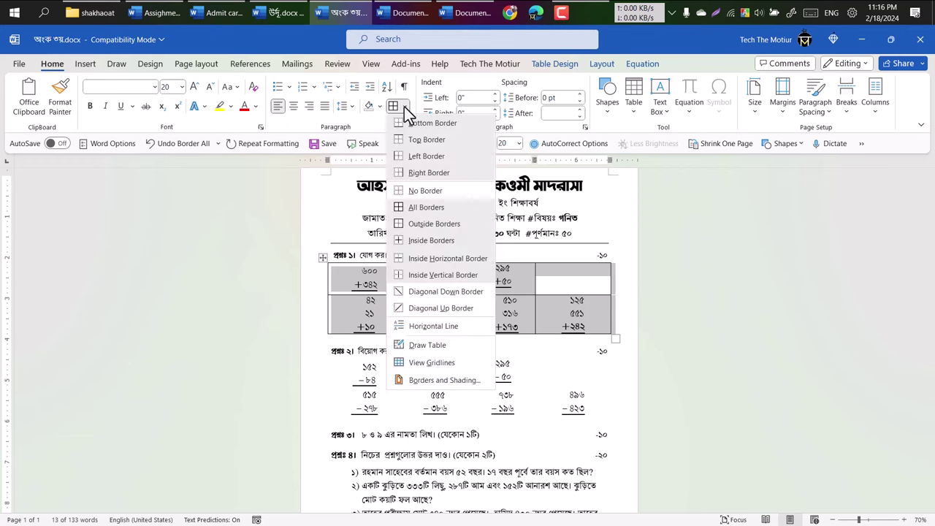
left_click(426, 191)
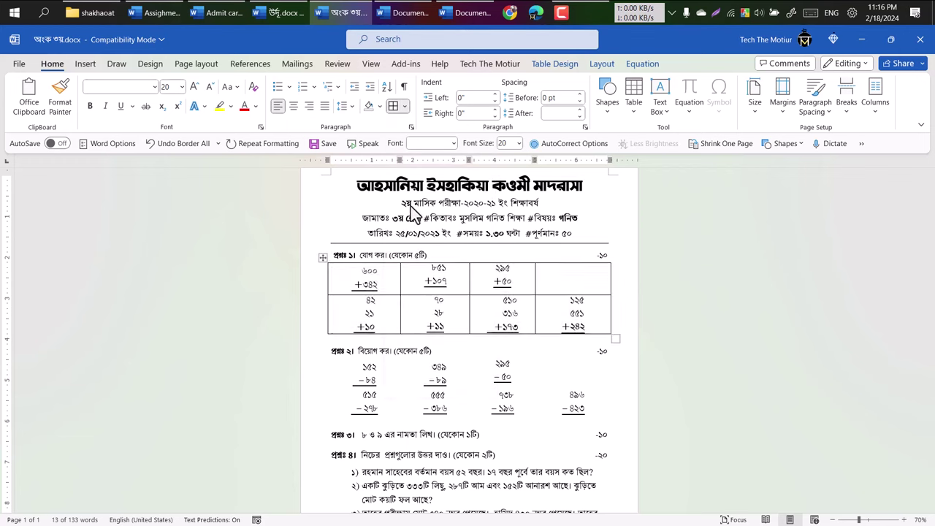
left_click(405, 107)
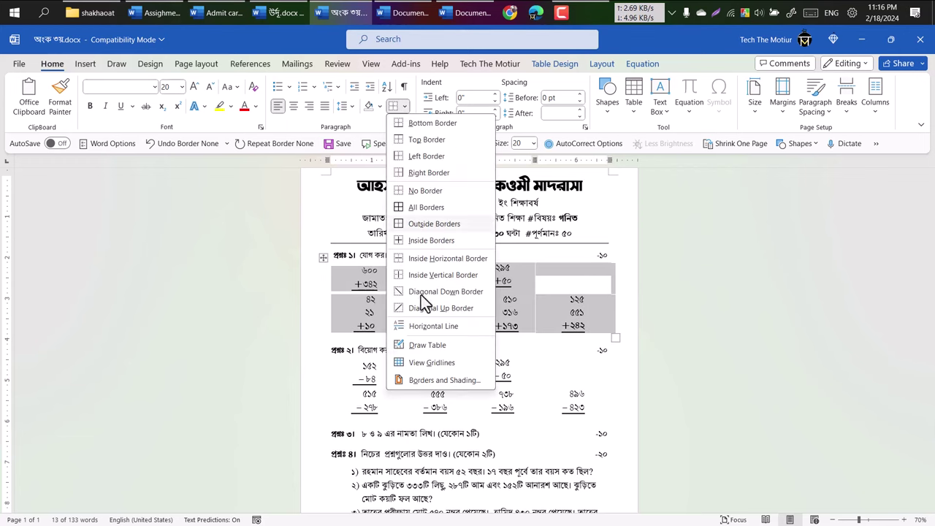
left_click(431, 365)
left_click(511, 351)
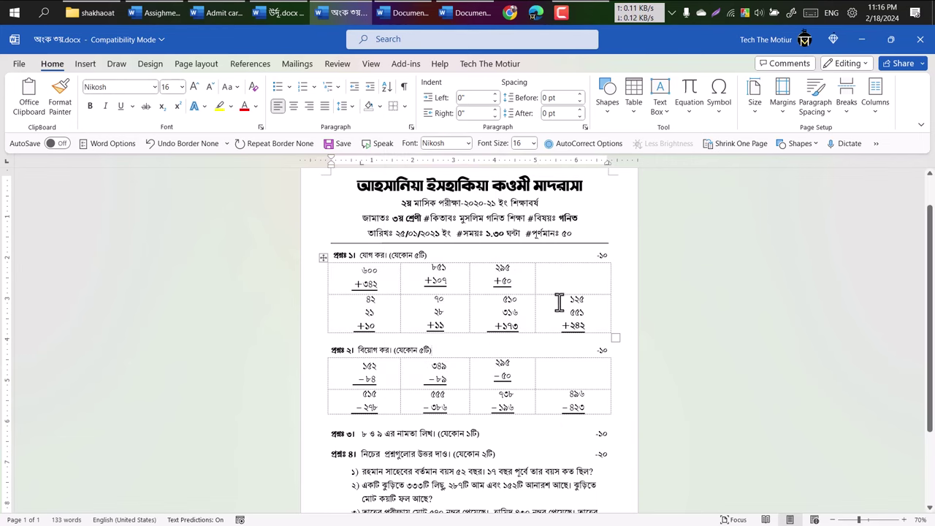
Step: Select the question 2 table cells, then return to Document4
scroll(505, 336, "down", 2)
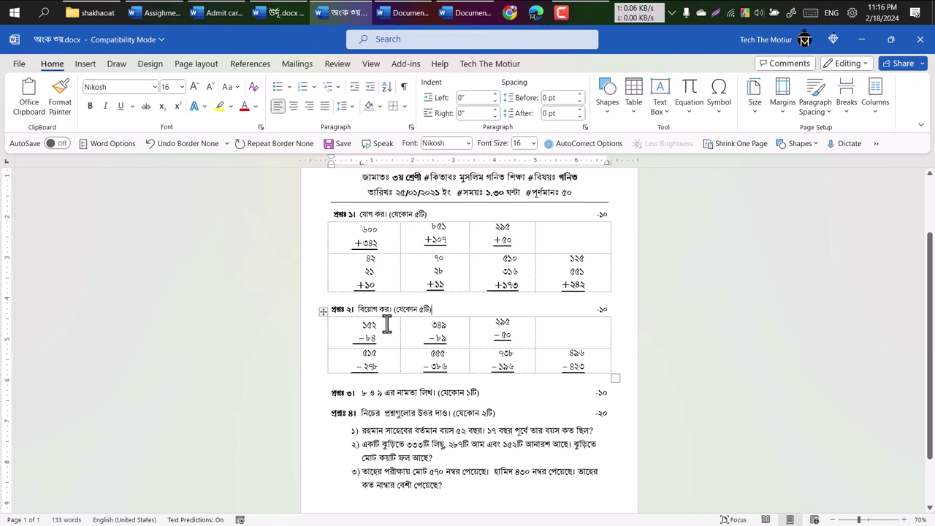
left_click_drag(350, 329, 543, 358)
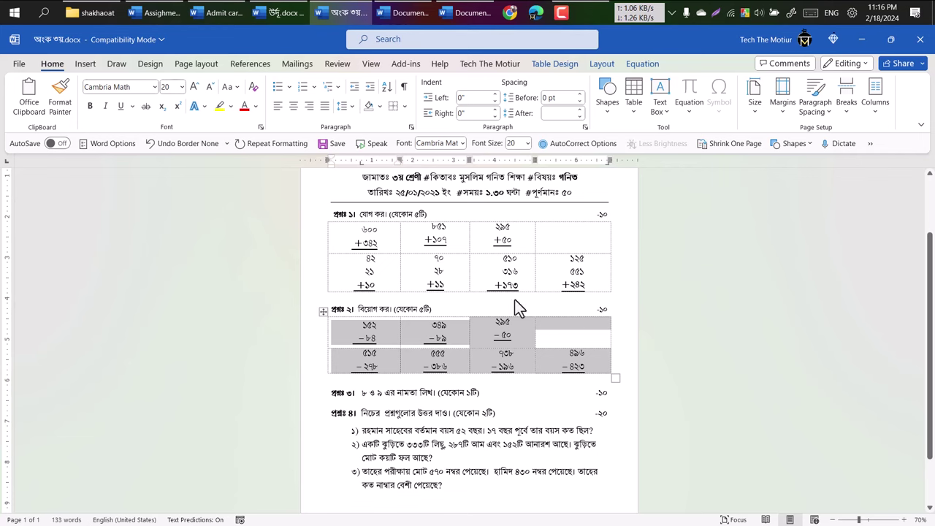
left_click(471, 12)
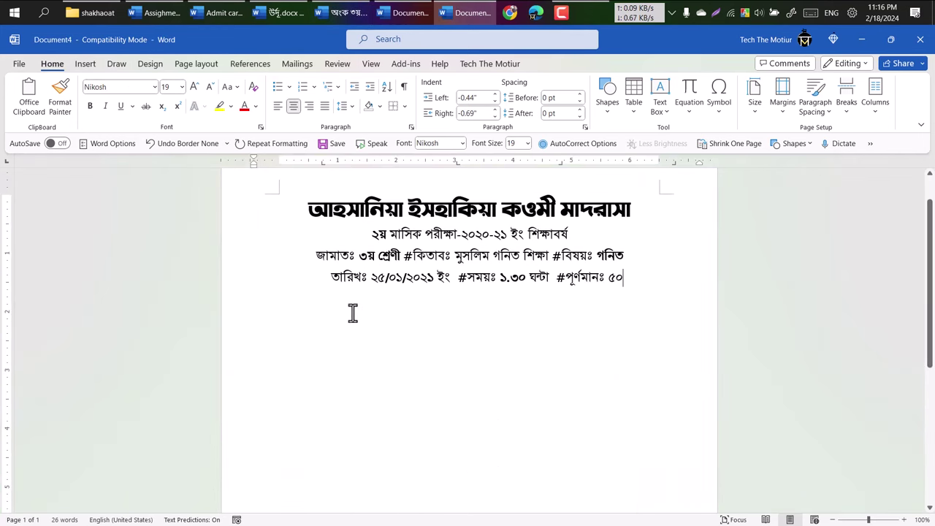
Step: Type --- to create a rule under the date line and add a left-aligned empty line
left_click(625, 310)
type("---")
key("Return")
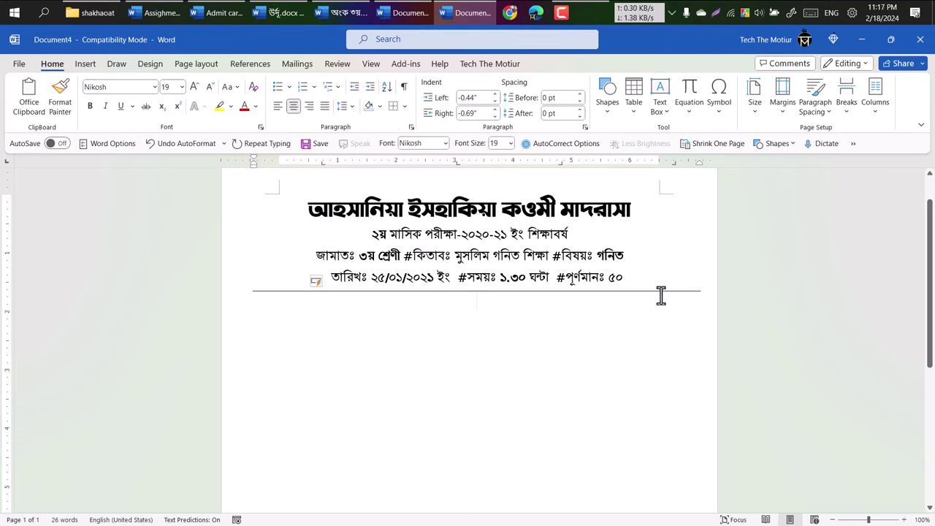
key("ctrl+l")
key("Return")
key("Return")
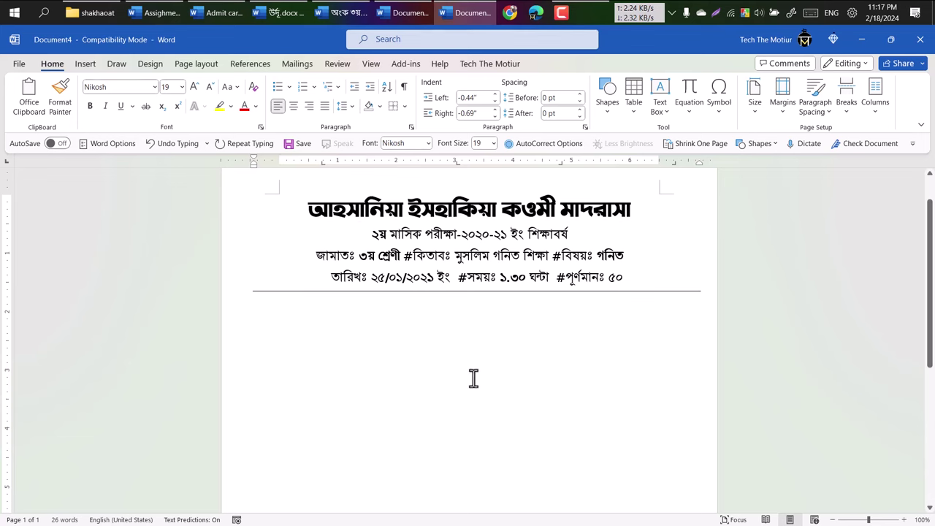
Step: Insert a tall two-column table with ক and খ in its cells
left_click(633, 94)
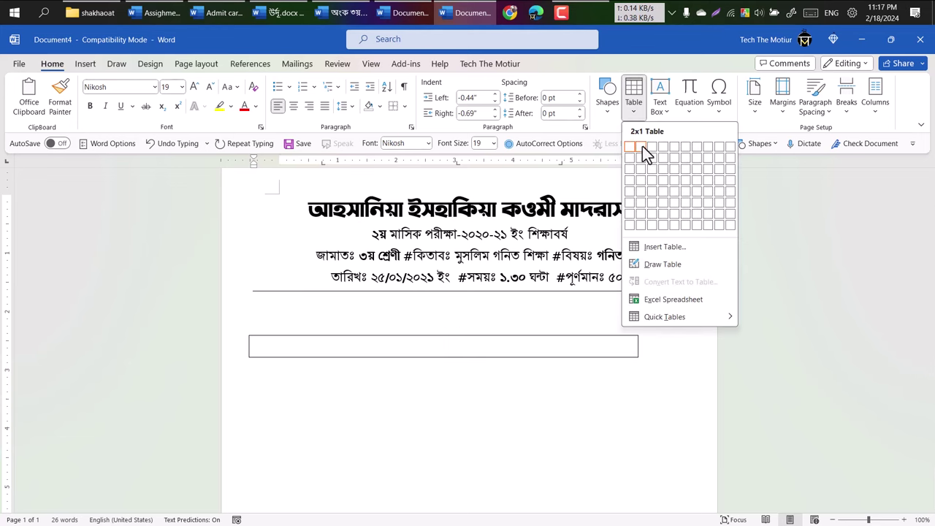
left_click(641, 148)
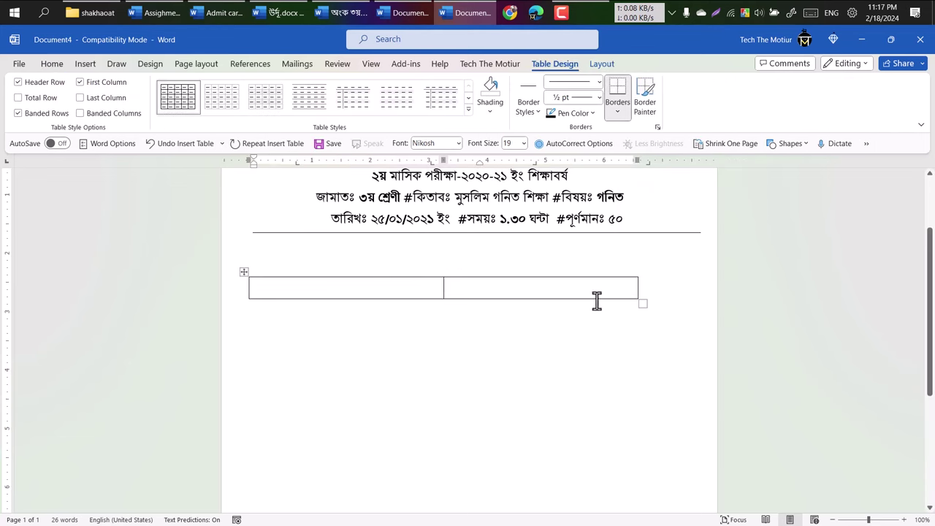
left_click_drag(640, 299, 639, 426)
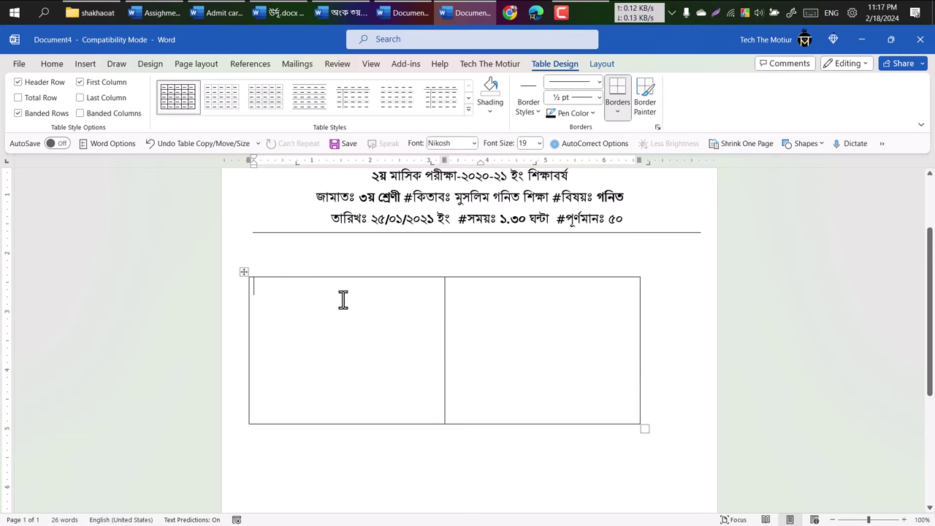
type("ক")
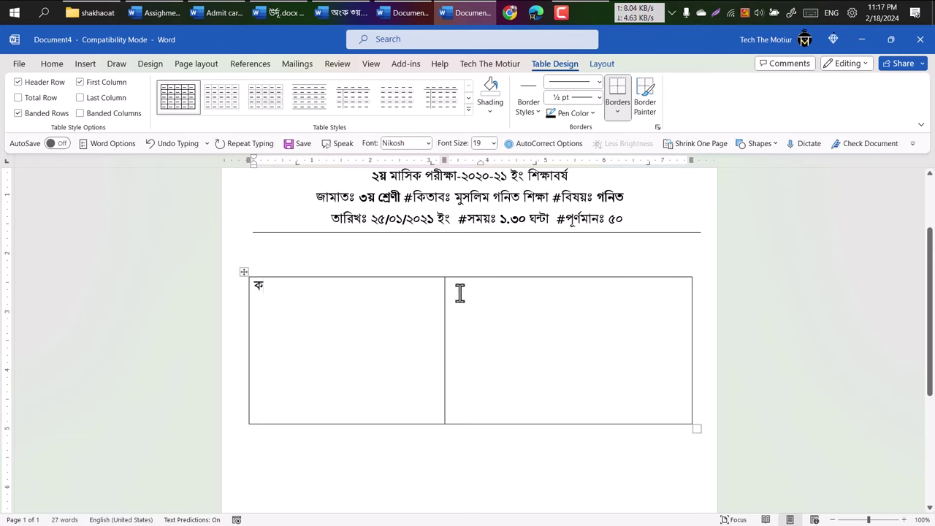
left_click(464, 291)
type("খ")
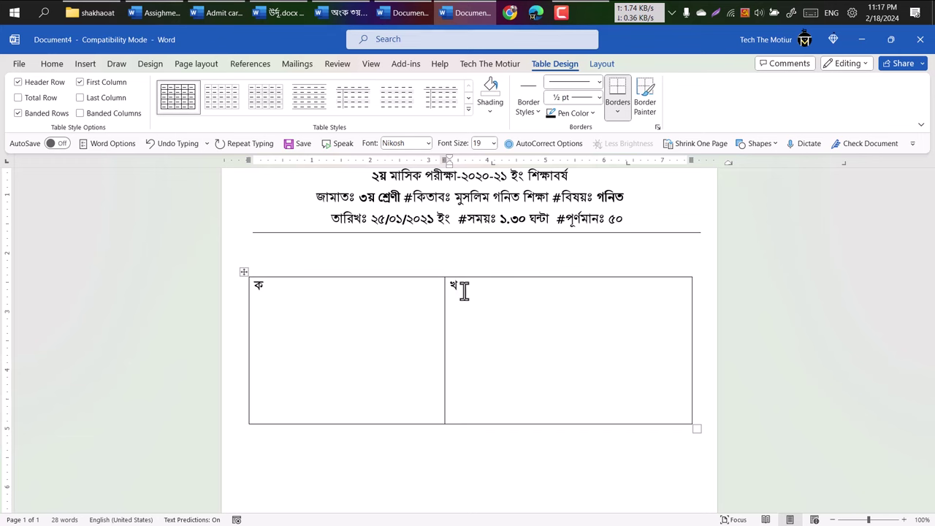
Step: Remove all borders from the ক/খ table
left_click(244, 272)
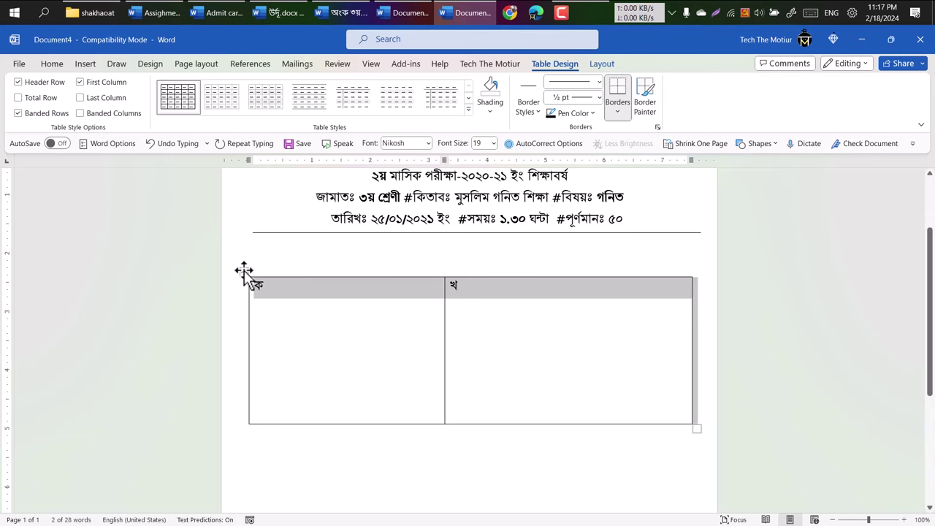
left_click(52, 64)
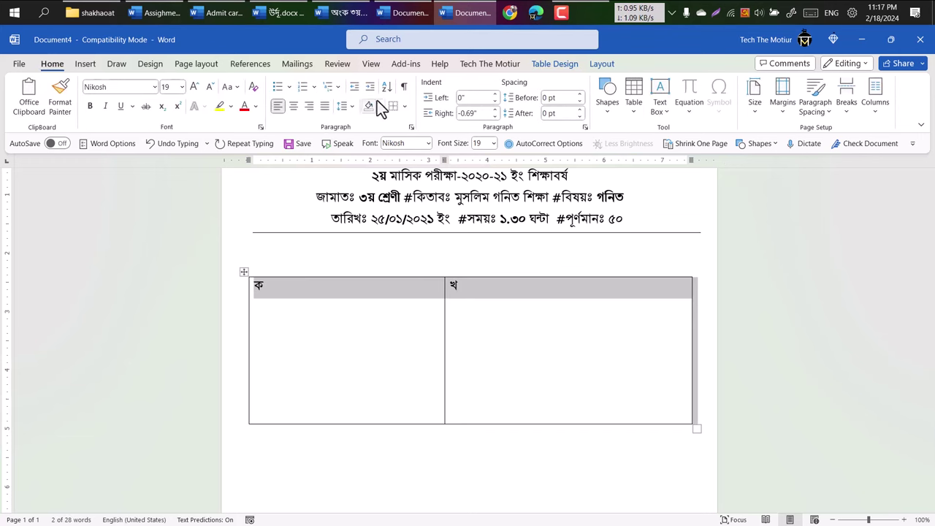
left_click(405, 107)
left_click(414, 188)
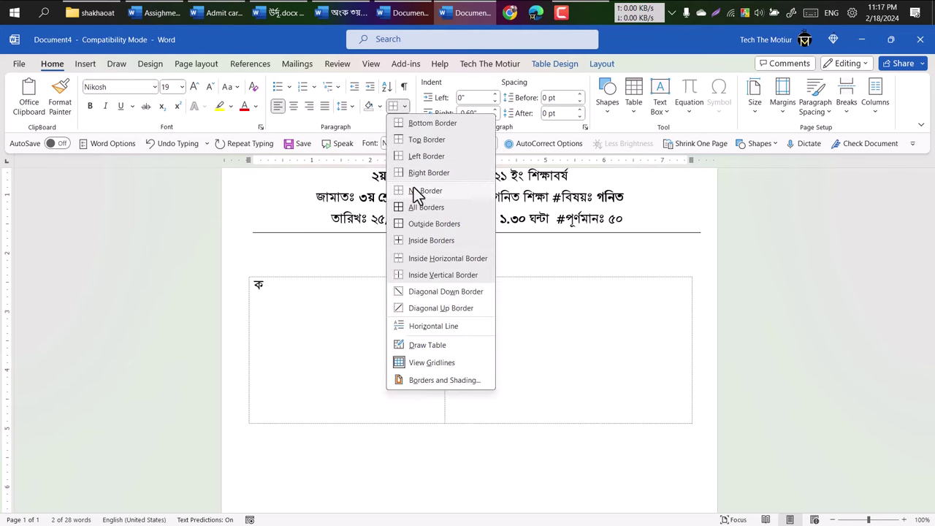
left_click(365, 328)
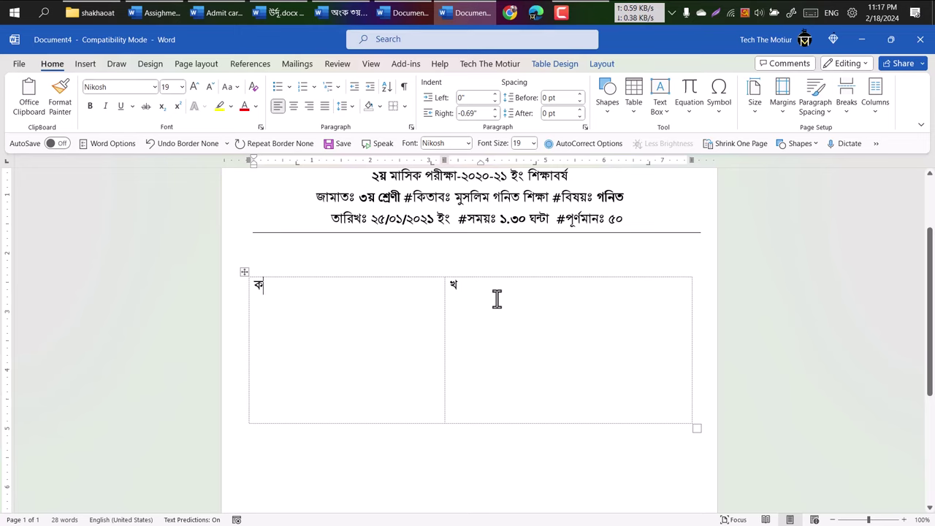
Step: Check the borderless table in print preview and reselect it
key("ctrl+p")
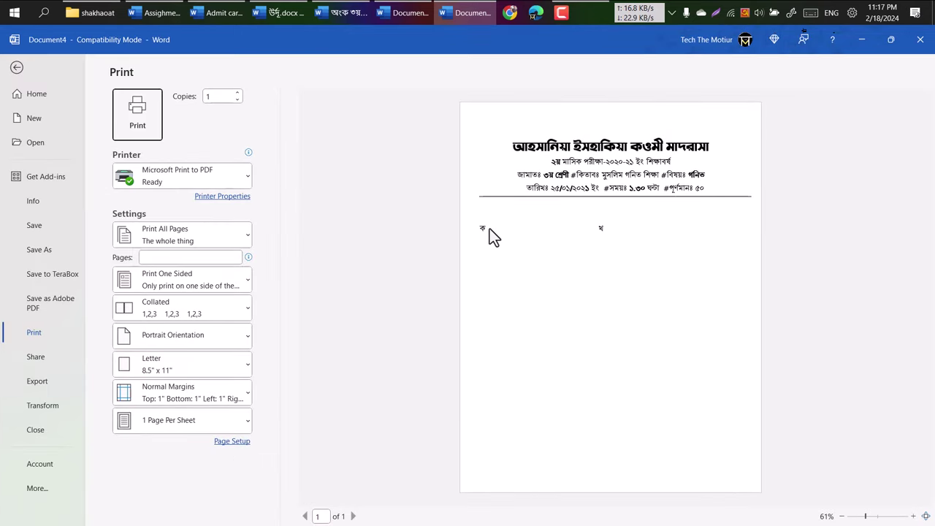
key("Escape")
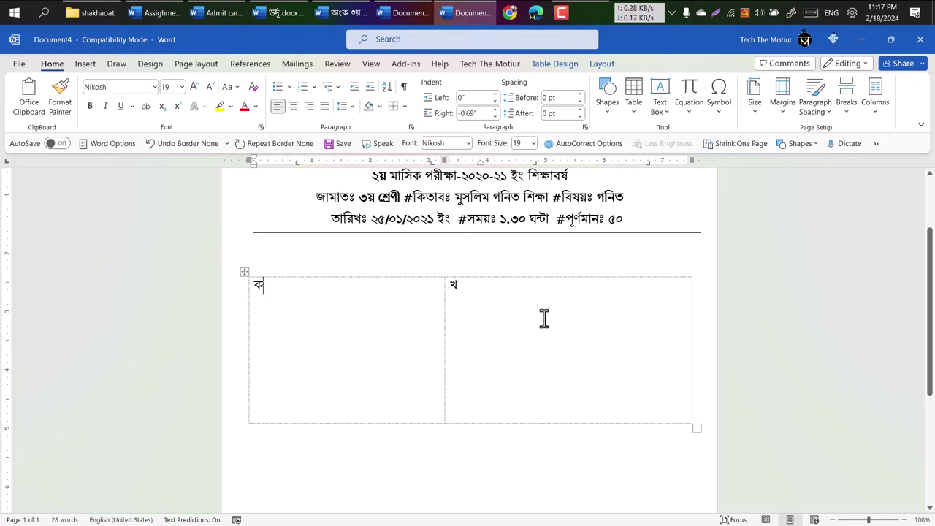
left_click(244, 270)
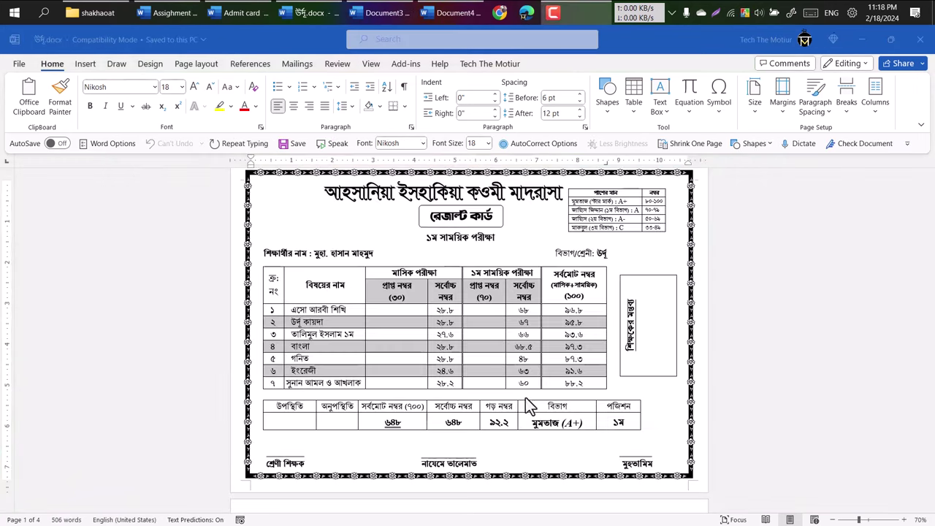
Step: Inspect the signature line on the result card, then return to Document4
left_click(524, 349)
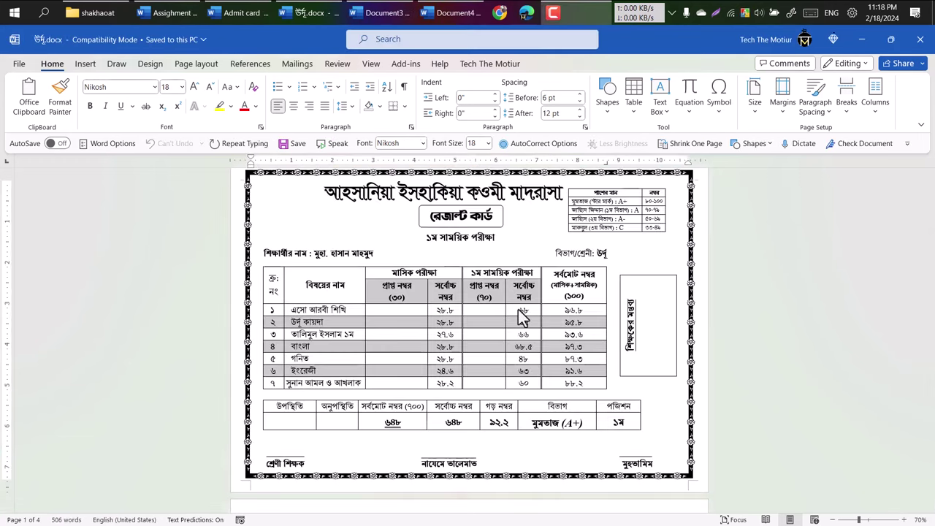
scroll(274, 387, "down", 5)
left_click(293, 386)
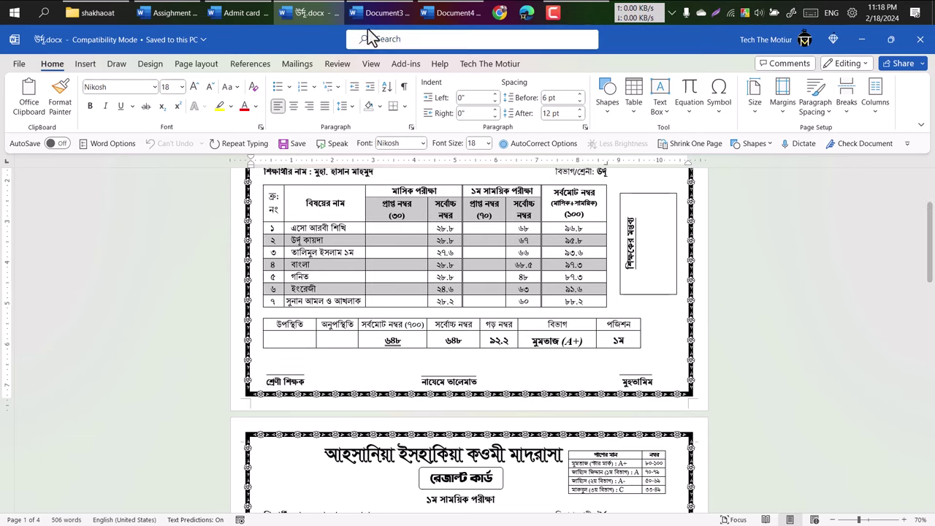
left_click(450, 13)
Step: Box the মুহতামিমের স্বাক্ষর line, narrow it to the text width, then remove the box
left_click_drag(347, 383, 247, 384)
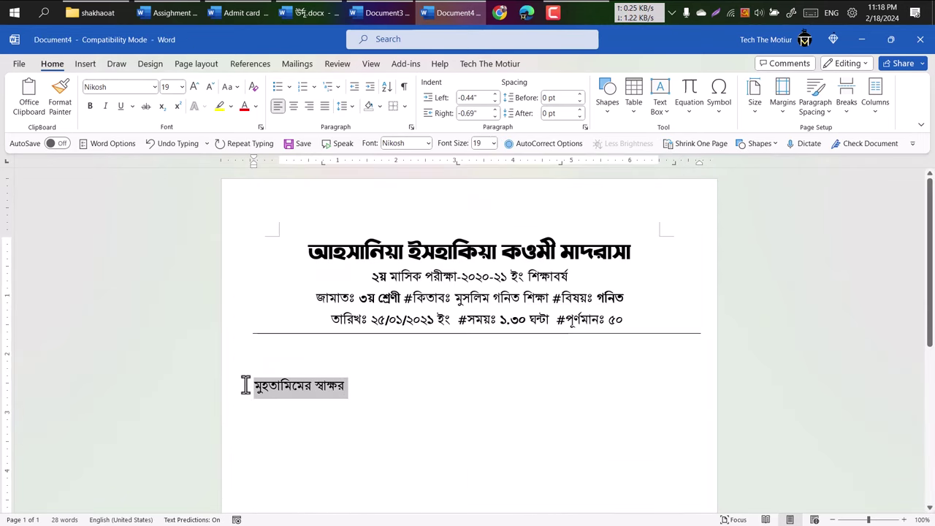
left_click(405, 107)
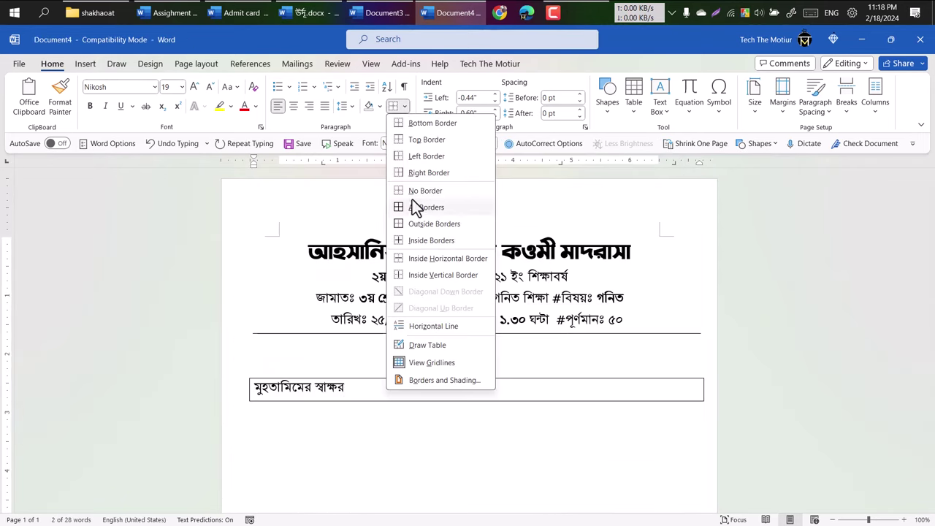
left_click(410, 208)
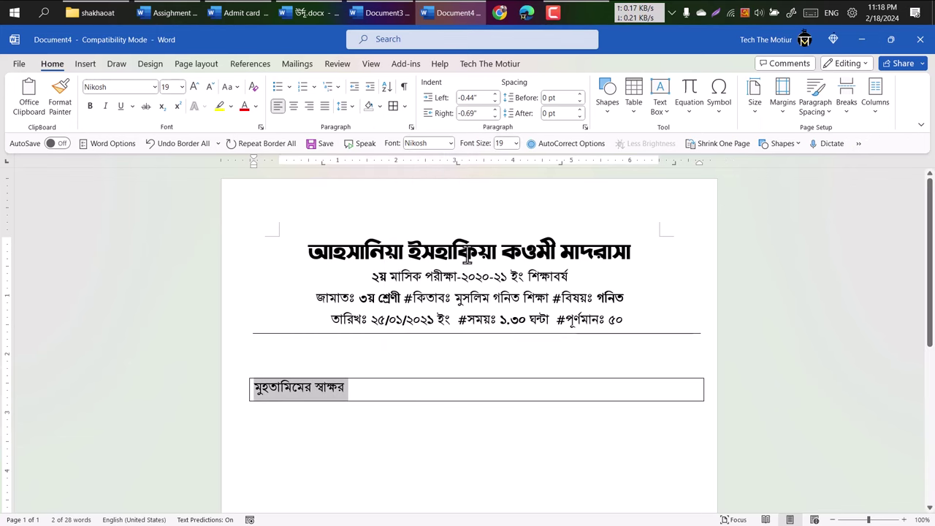
left_click_drag(698, 162, 349, 192)
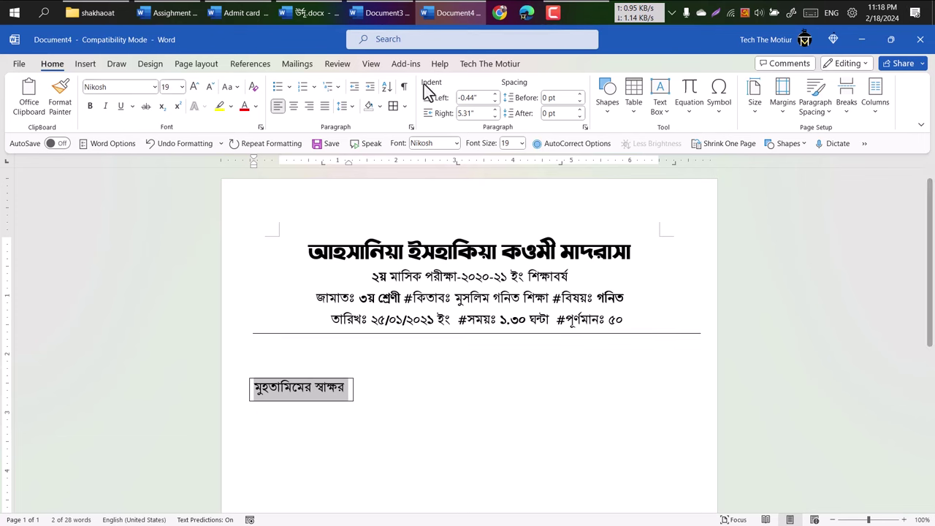
left_click(404, 108)
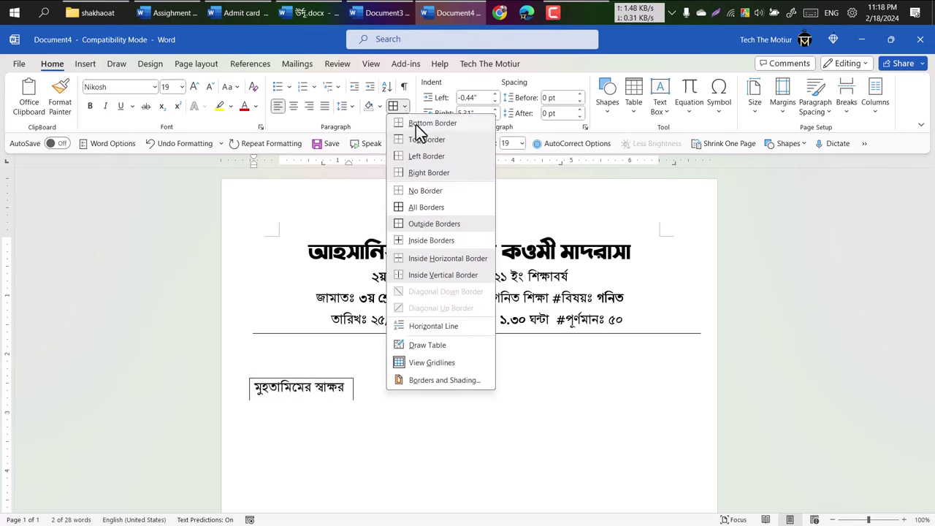
left_click(415, 192)
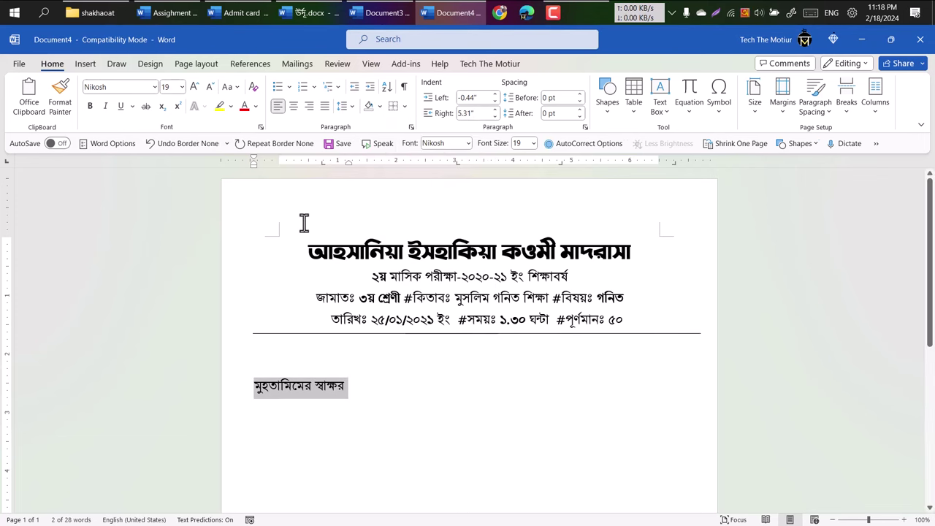
Step: Put a top border over the signature text and review it
left_click(407, 108)
left_click(427, 140)
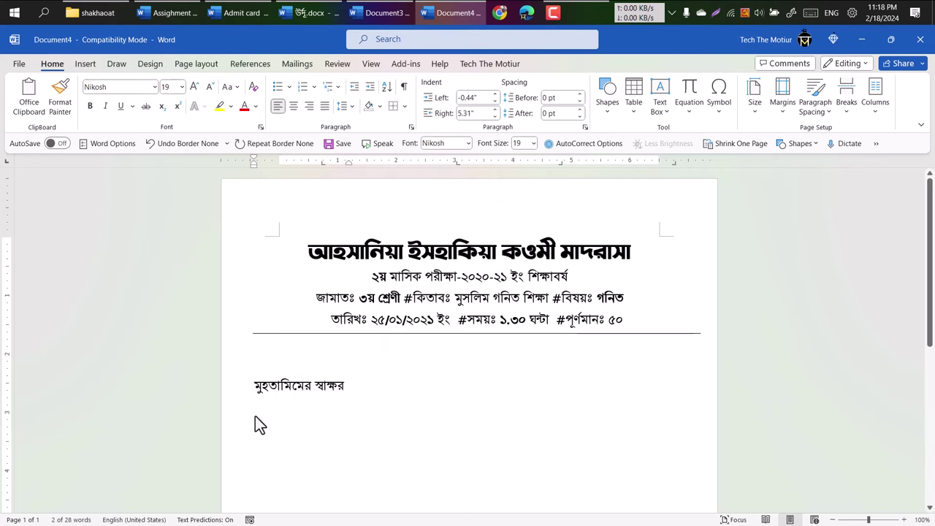
left_click_drag(255, 415, 355, 380)
left_click(284, 402)
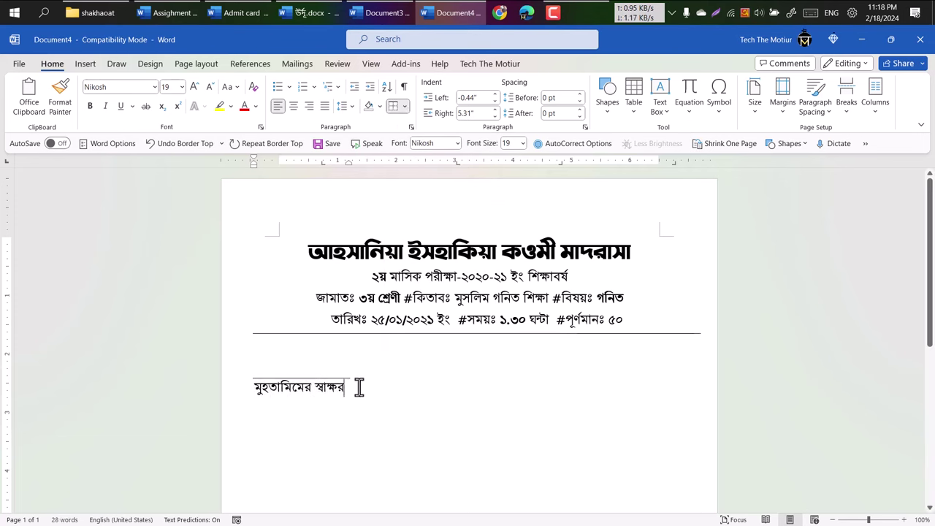
triple_click(281, 395)
left_click(354, 389)
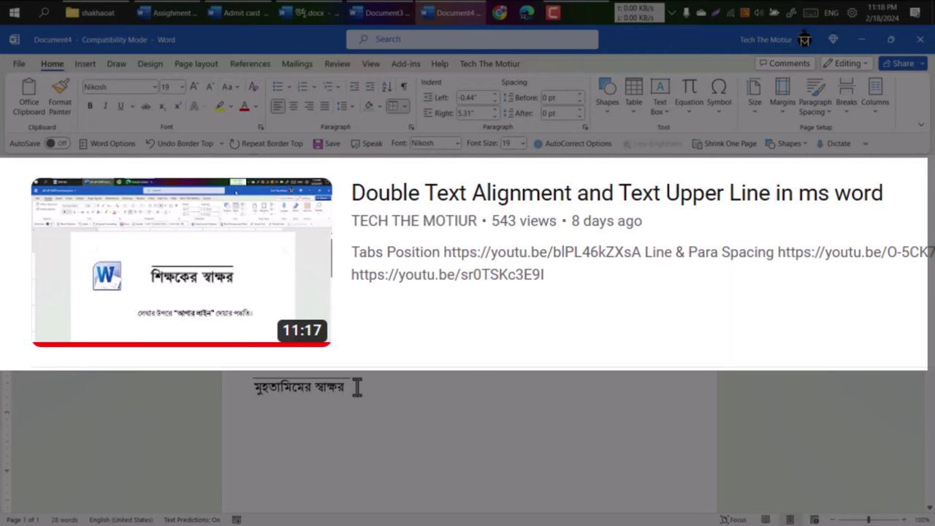
left_click_drag(357, 387, 236, 397)
left_click(366, 386)
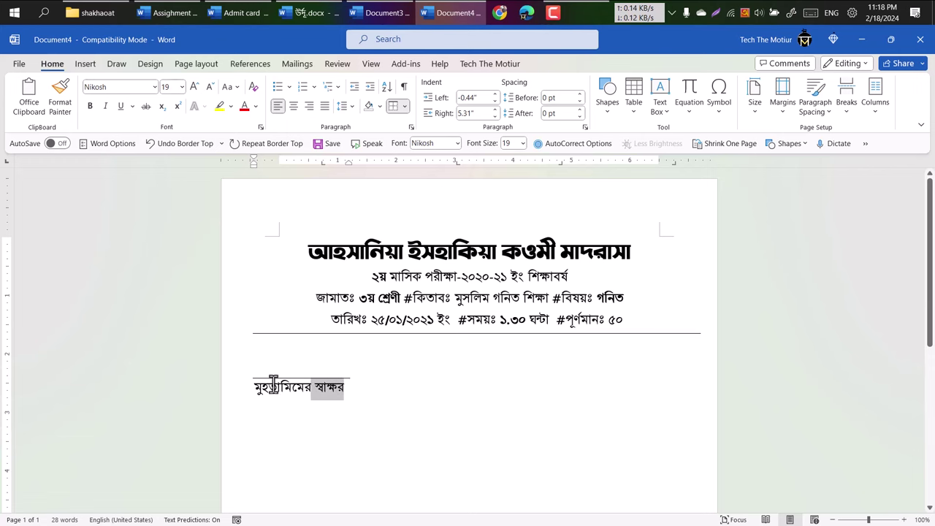
Step: Delete the signature line and select the whole heading to copy
left_click_drag(377, 385, 244, 386)
key("BackSpace")
scroll(407, 323, "down", 3)
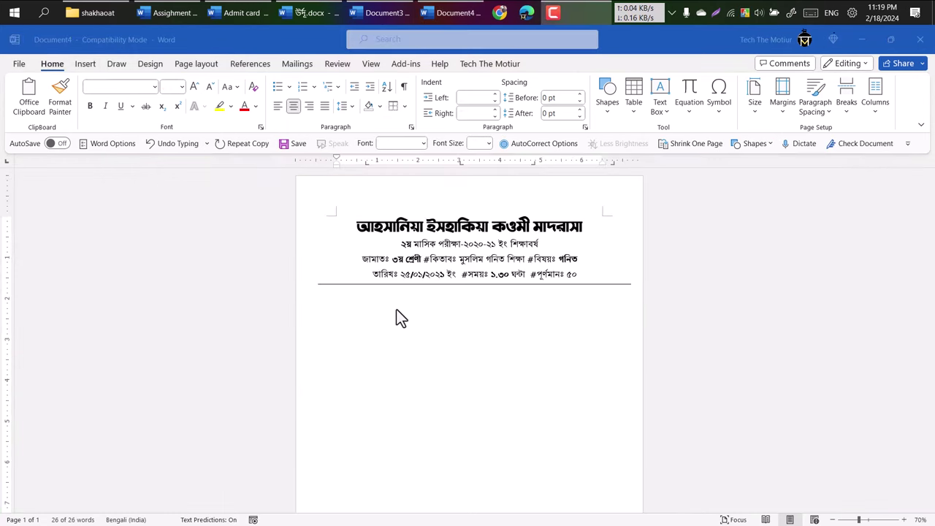
key("ctrl+a")
Step: Set Document3's page to landscape orientation in Page Setup
left_click(382, 10)
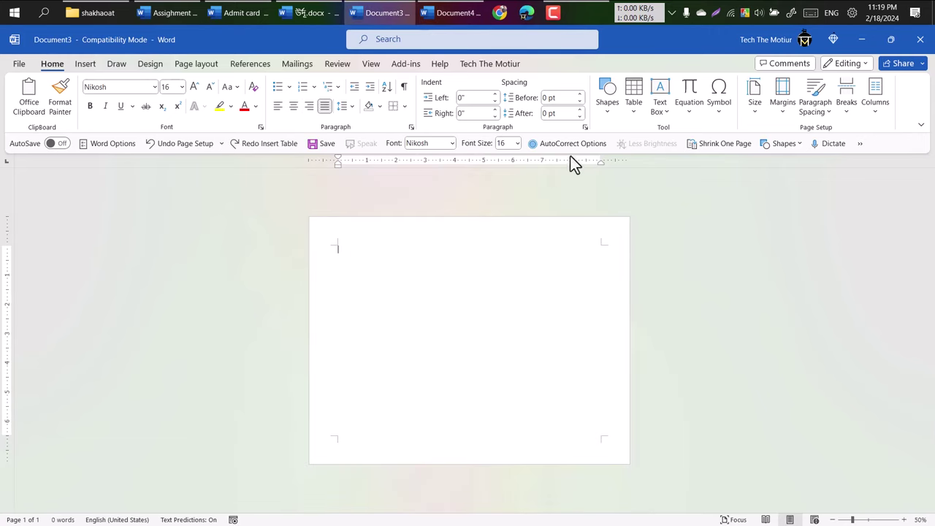
double_click(606, 159)
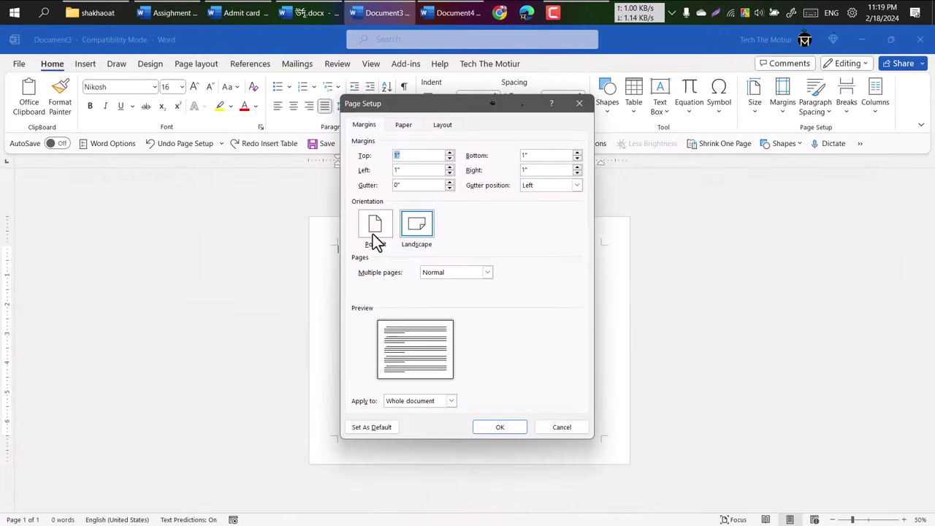
left_click(375, 232)
left_click(499, 428)
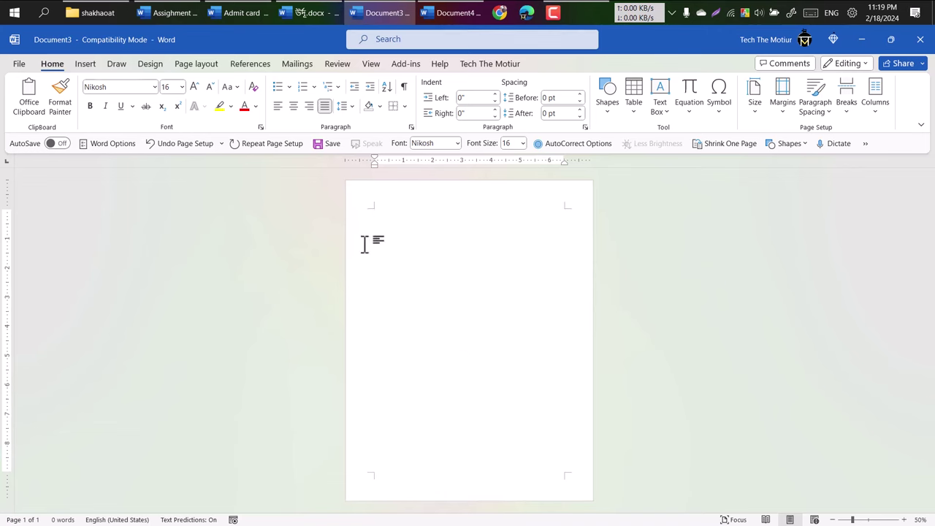
double_click(575, 162)
left_click(417, 224)
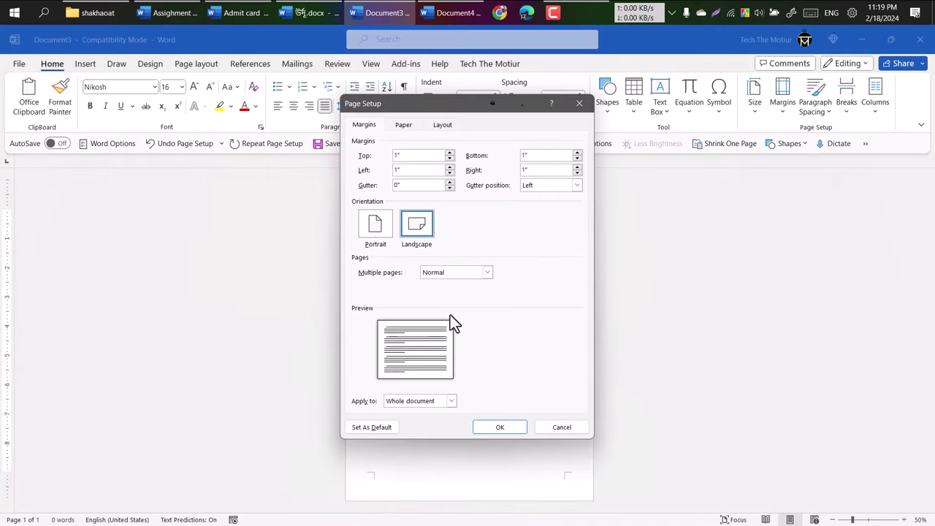
left_click(497, 428)
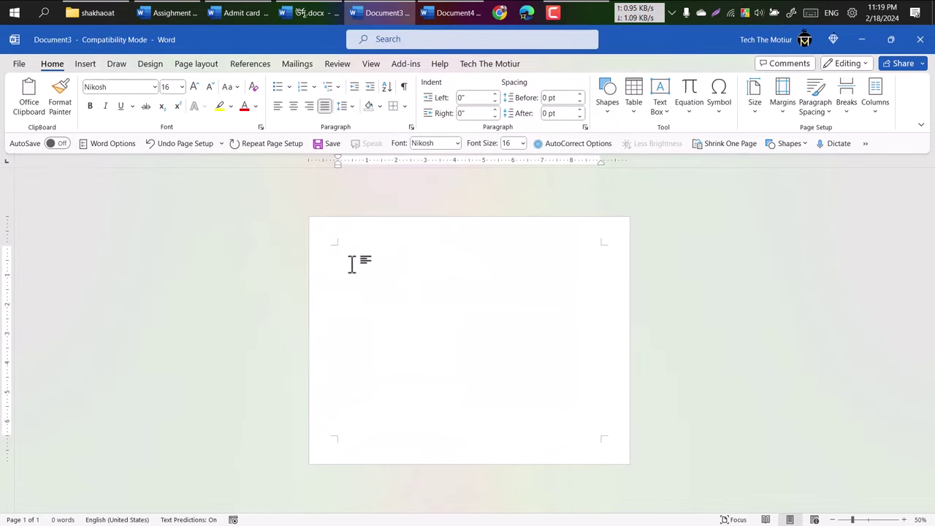
Step: Insert a tall two-column table and paste the exam heading into the first cell
left_click(635, 105)
left_click(644, 149)
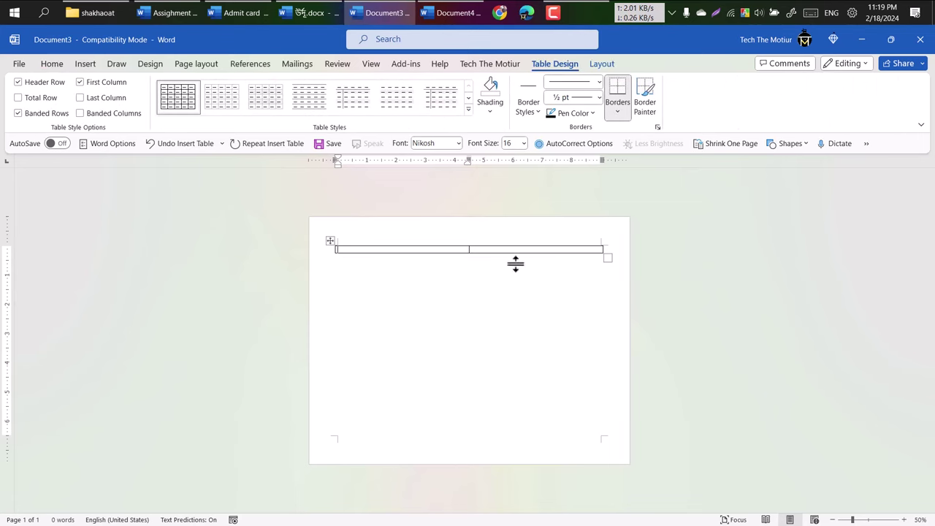
left_click_drag(515, 264, 461, 424)
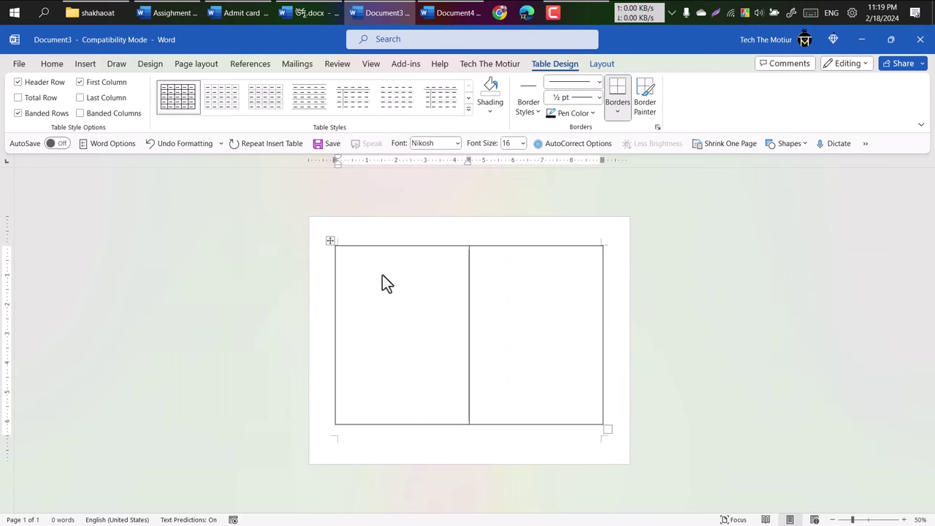
key("ctrl+v")
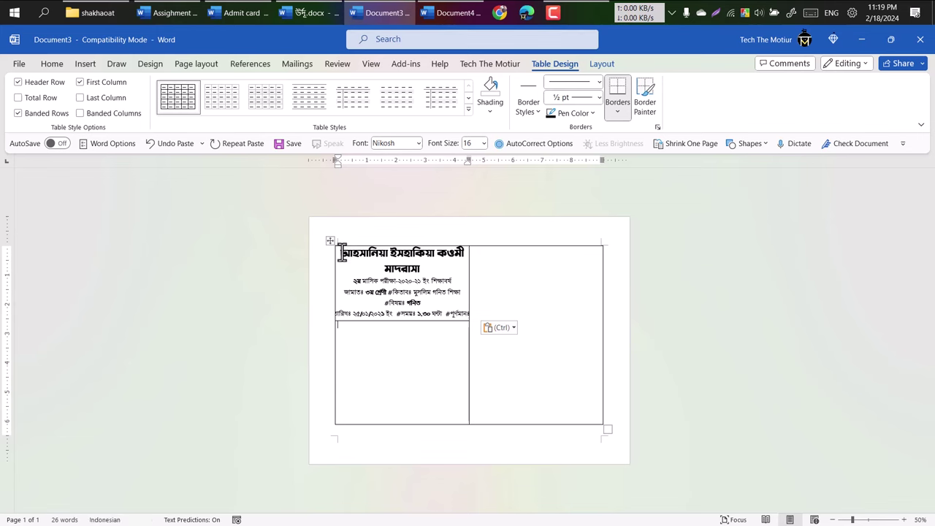
Step: Paste the heading into the second cell and add a bottom border under it
left_click_drag(341, 252, 459, 325)
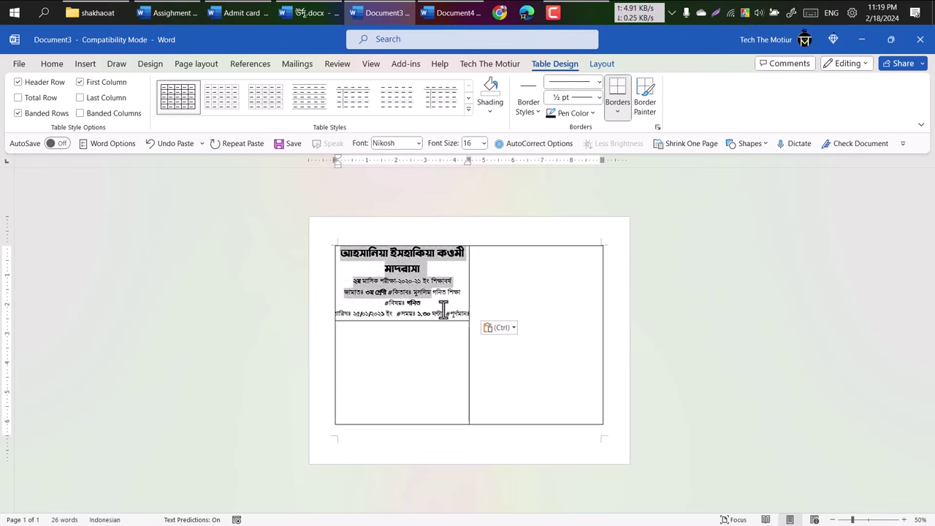
left_click(498, 264)
key("ctrl+v")
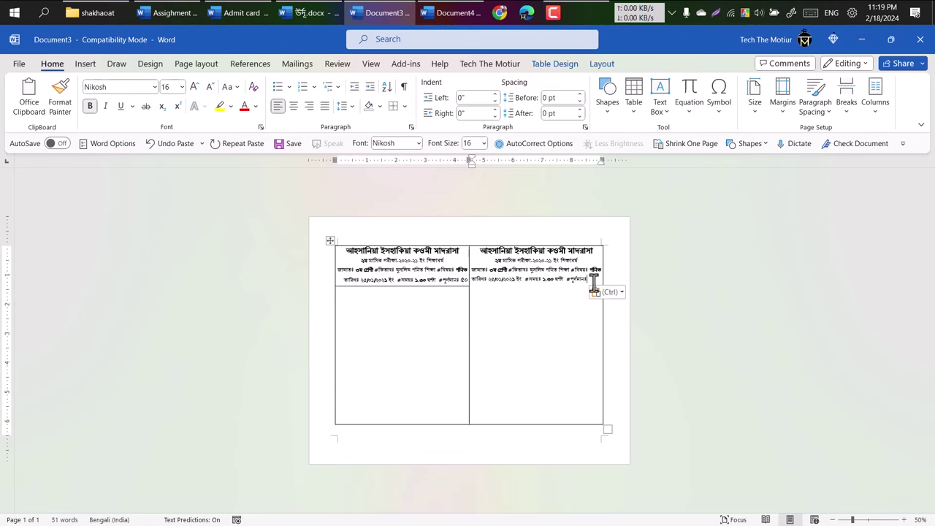
left_click_drag(594, 281, 474, 254)
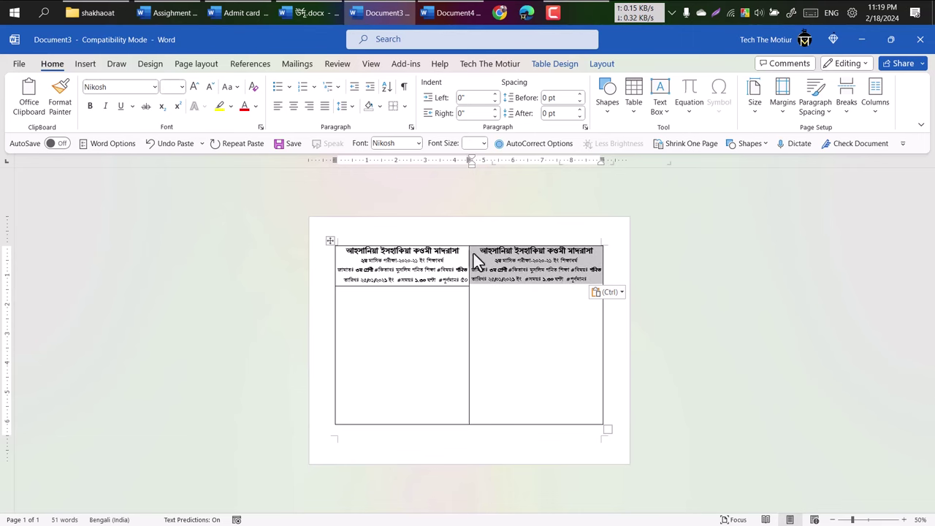
left_click(407, 107)
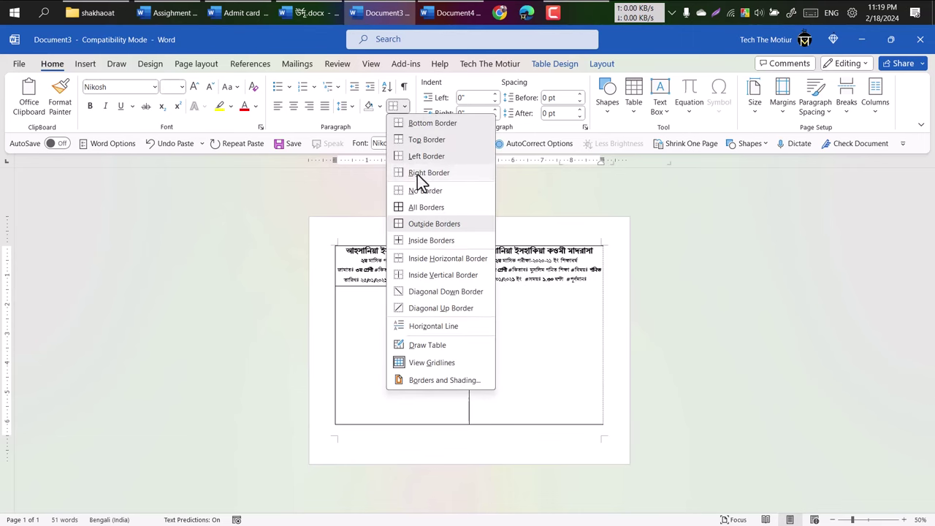
left_click(442, 238)
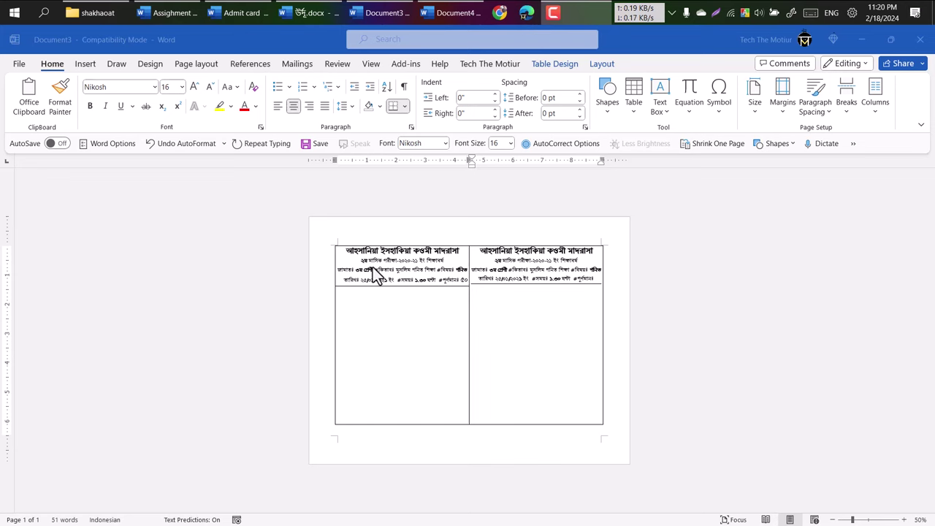
left_click(536, 296)
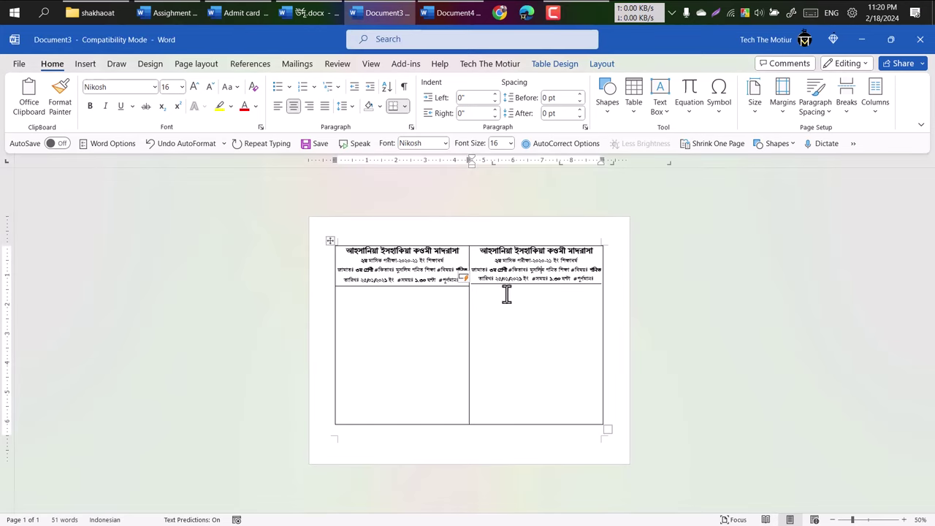
left_click(456, 336)
Step: Remove all borders from the two-column table
left_click(331, 240)
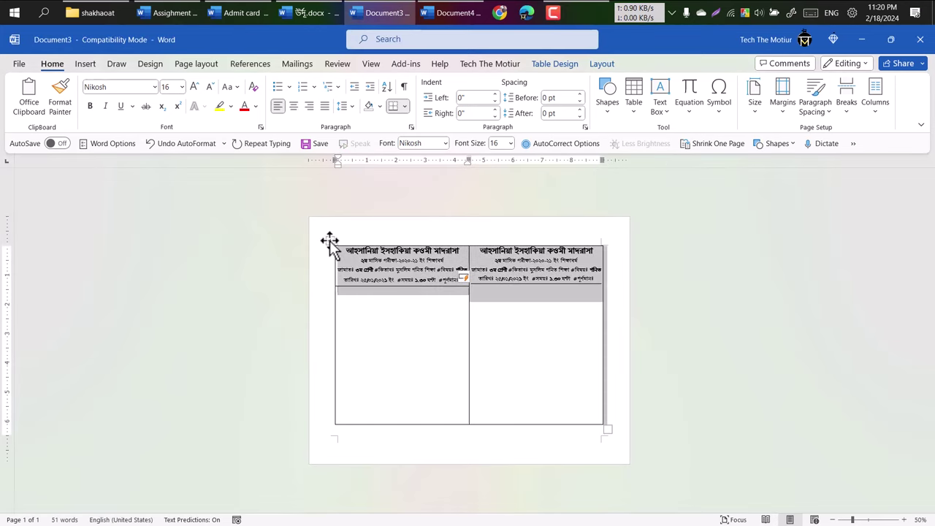
left_click(406, 108)
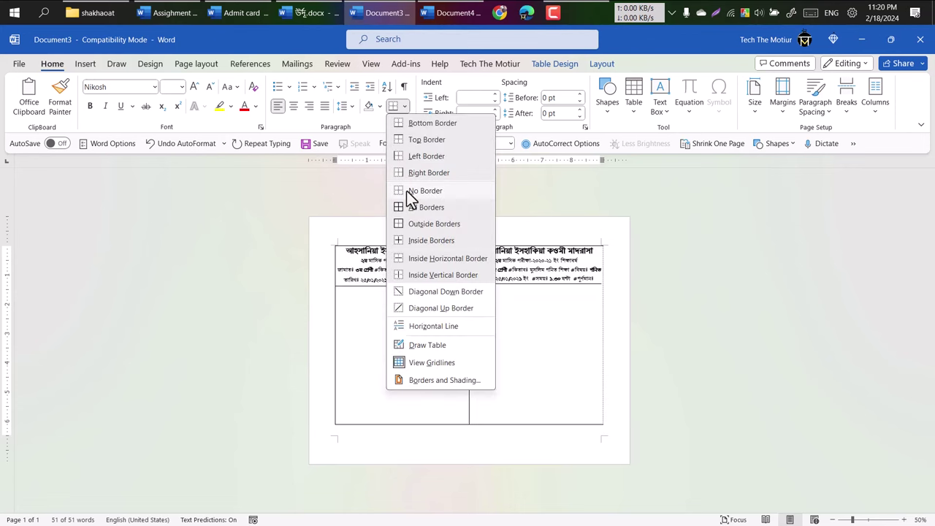
left_click(409, 190)
left_click(465, 305)
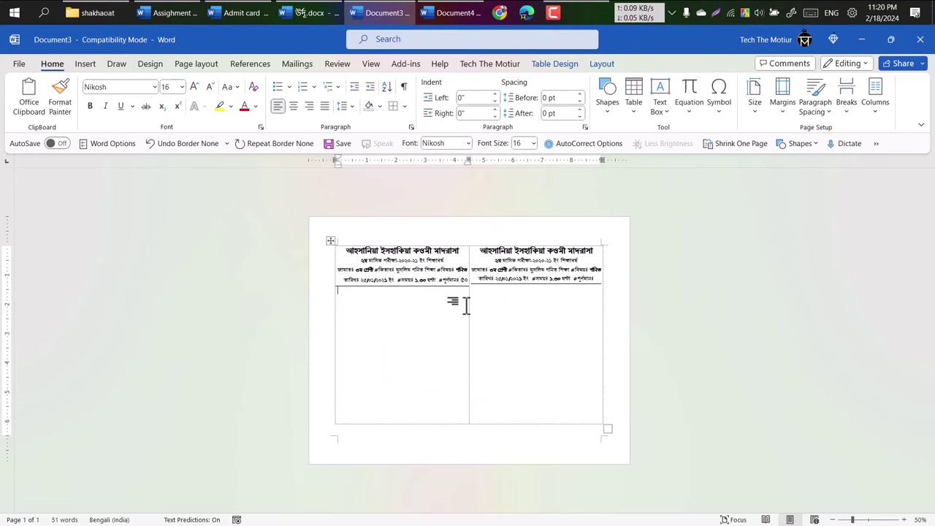
key("ctrl+p")
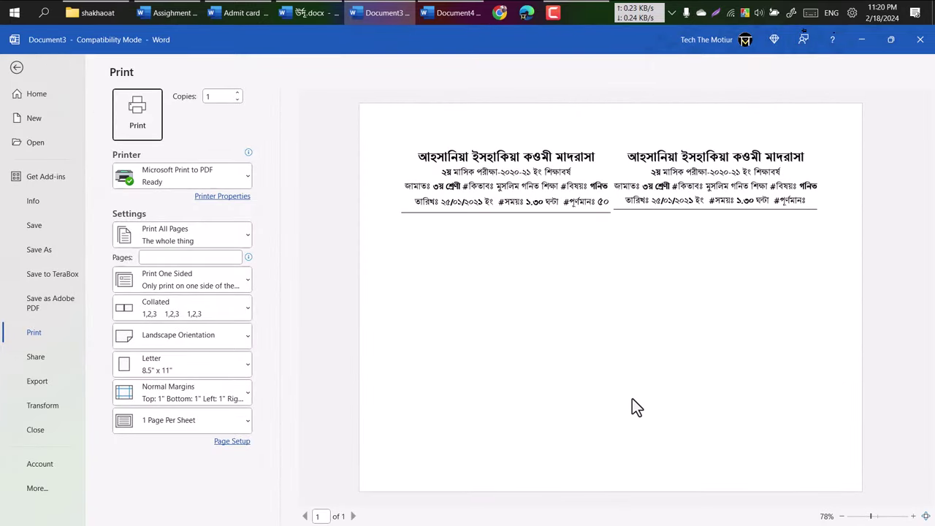
key("Escape")
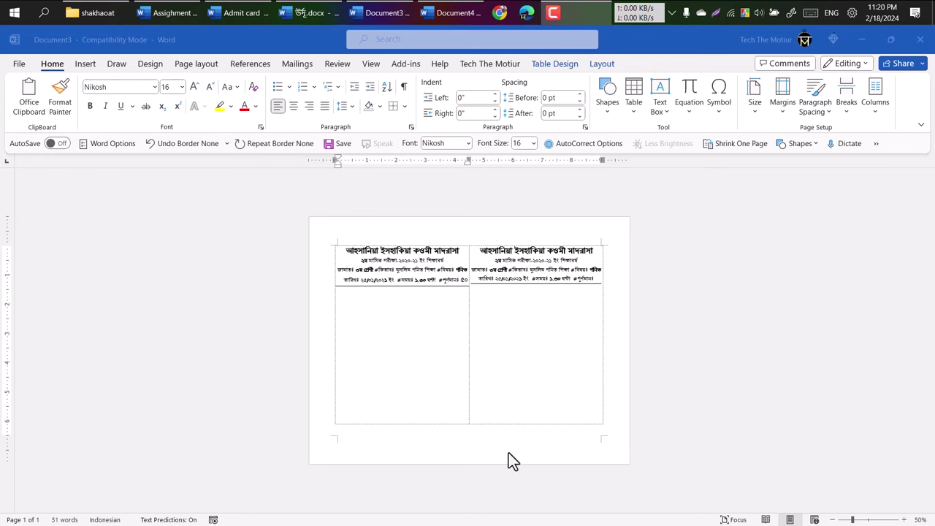
Step: Switch to উর্দু.docx and place the caret in the প্রাপ্ত নম্বর (৭০) cell
key("alt+Tab")
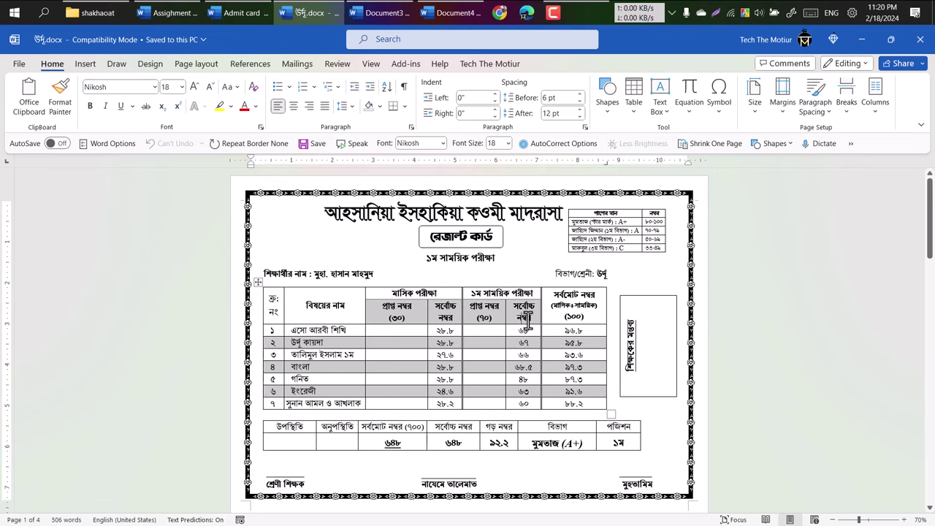
left_click(528, 322)
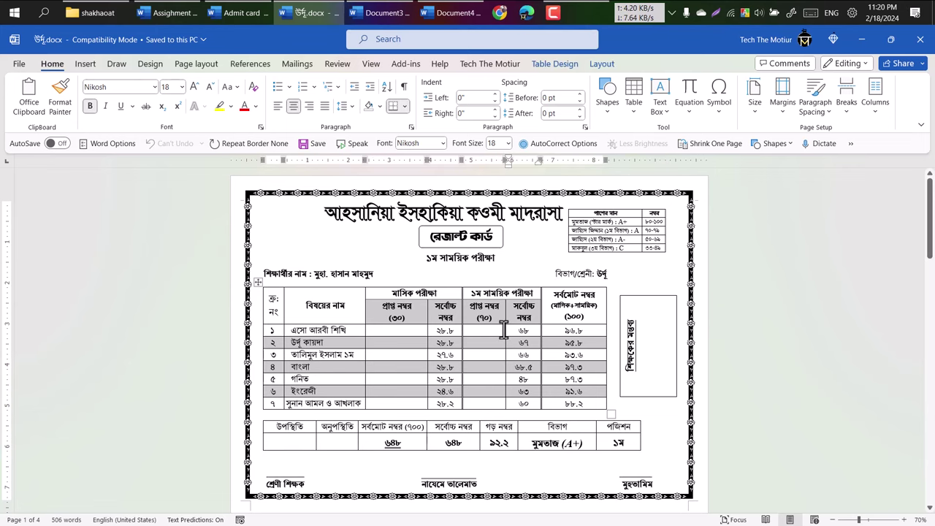
scroll(504, 331, "up", 3)
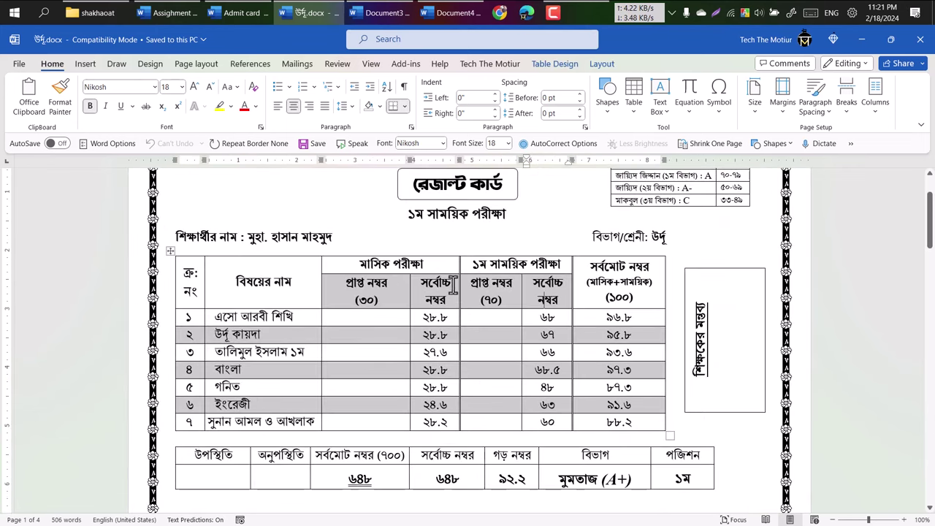
left_click(471, 284)
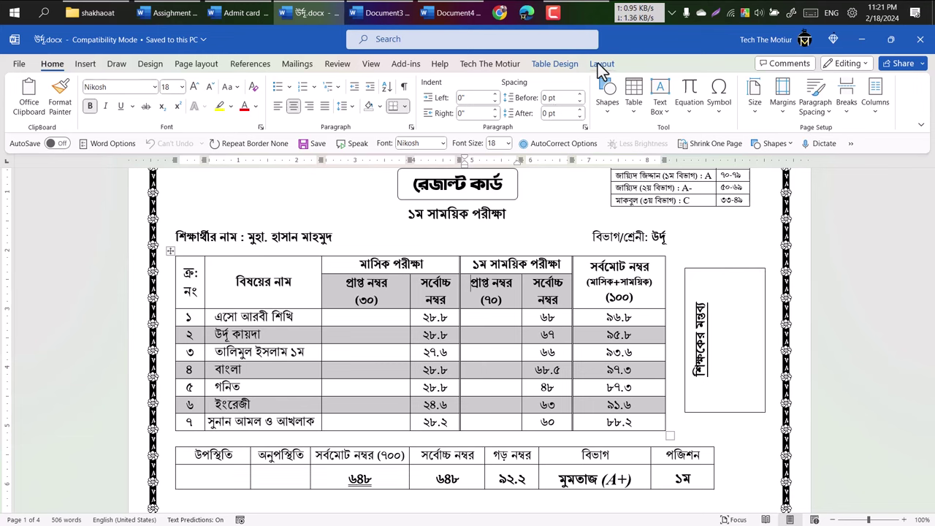
Step: Paint a thicker line style onto a score-grid column divider, then undo it
left_click(565, 62)
left_click(589, 97)
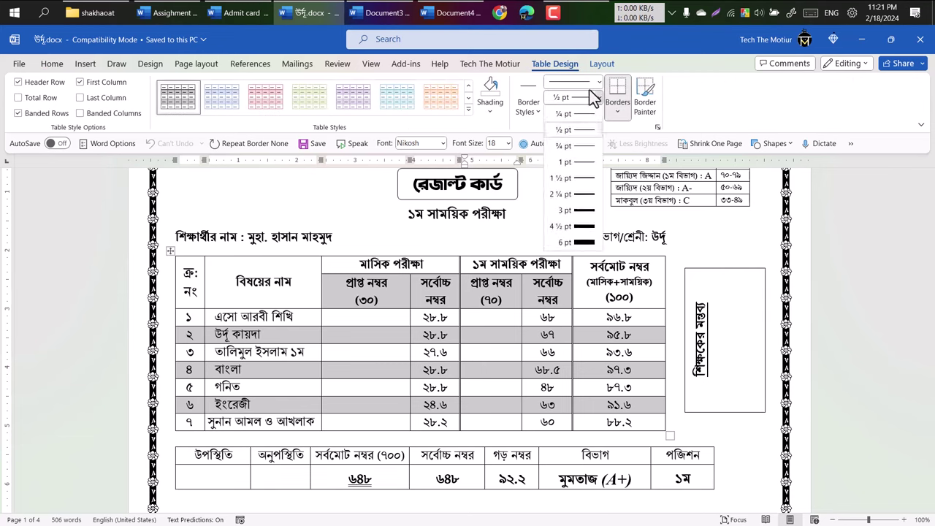
left_click(591, 85)
left_click(573, 213)
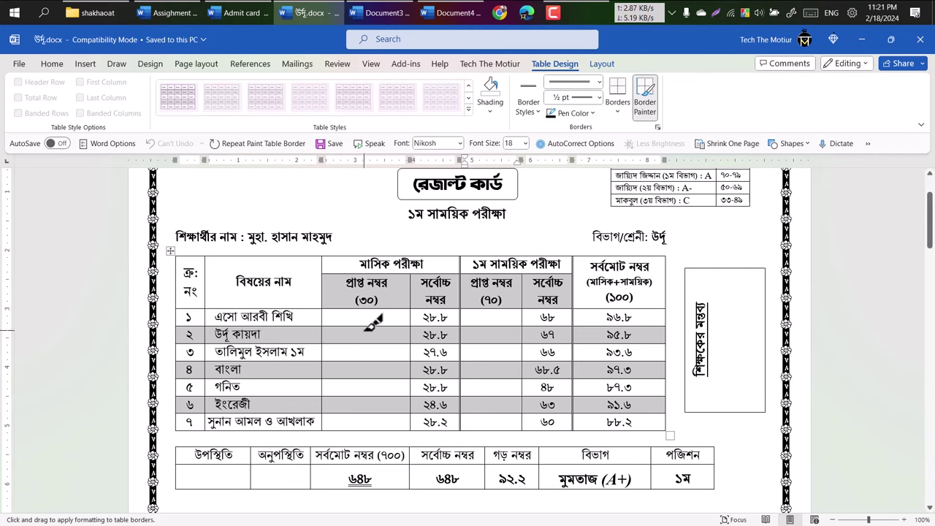
left_click_drag(323, 258, 327, 430)
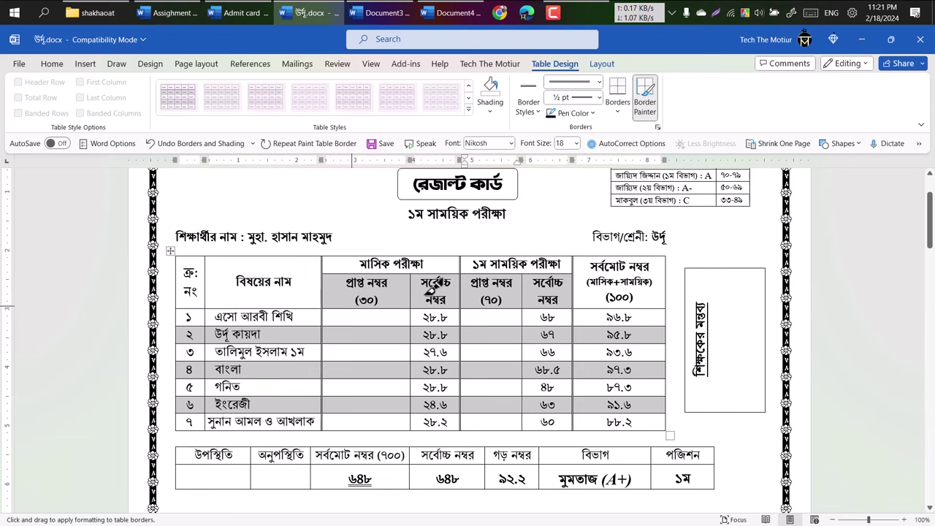
key("ctrl+z")
scroll(475, 300, "up", 2)
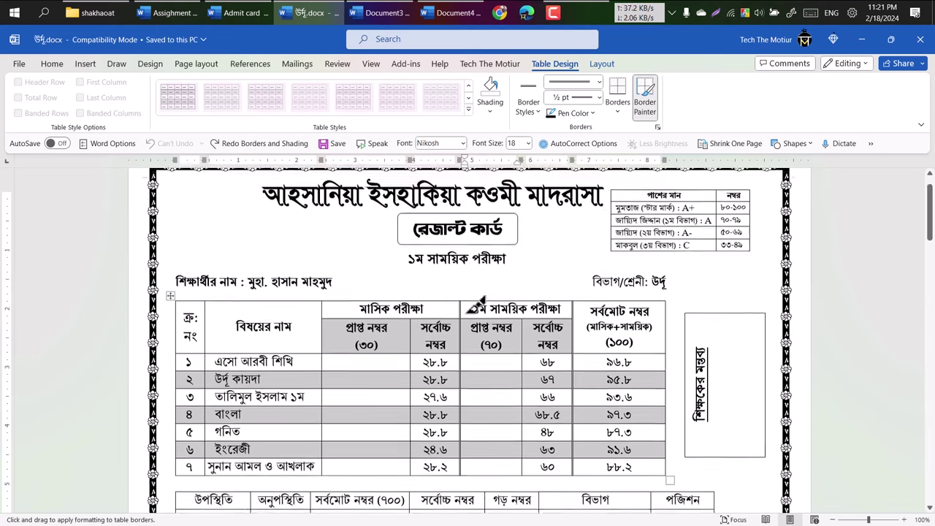
key("Escape")
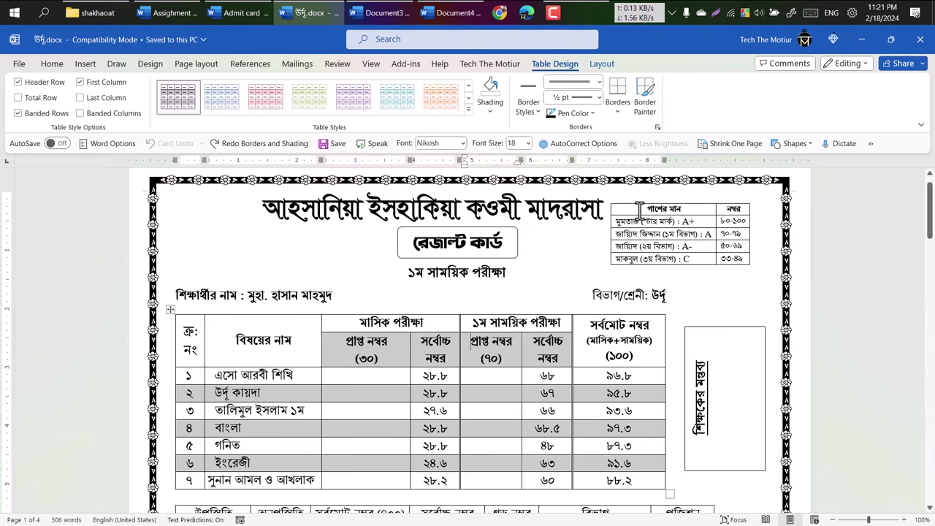
Step: Select the whole small grade table
mouse_move(642, 208)
left_mouse_down()
mouse_move(727, 229)
mouse_move(731, 260)
left_mouse_up()
left_click(699, 224)
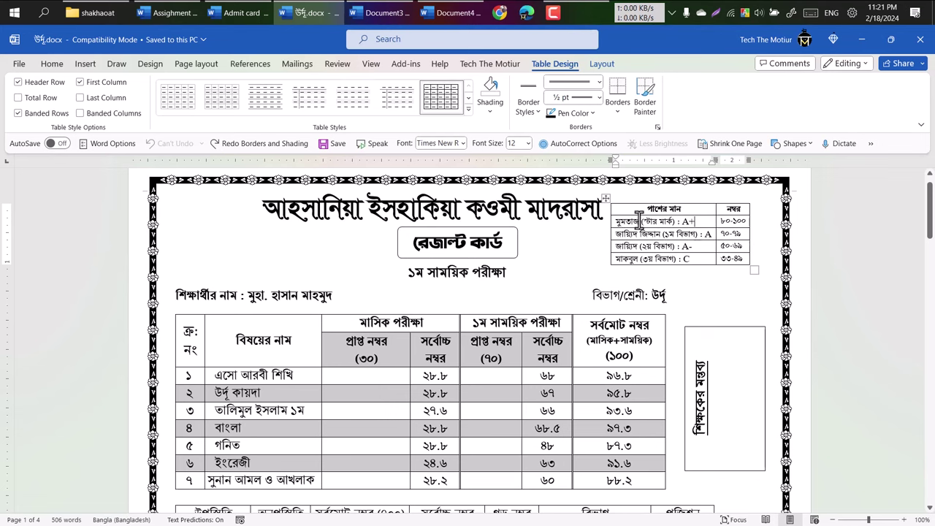
left_click(606, 198)
Step: In Document4, draw a text box below the header rule and paste the grade table into it
left_click(454, 13)
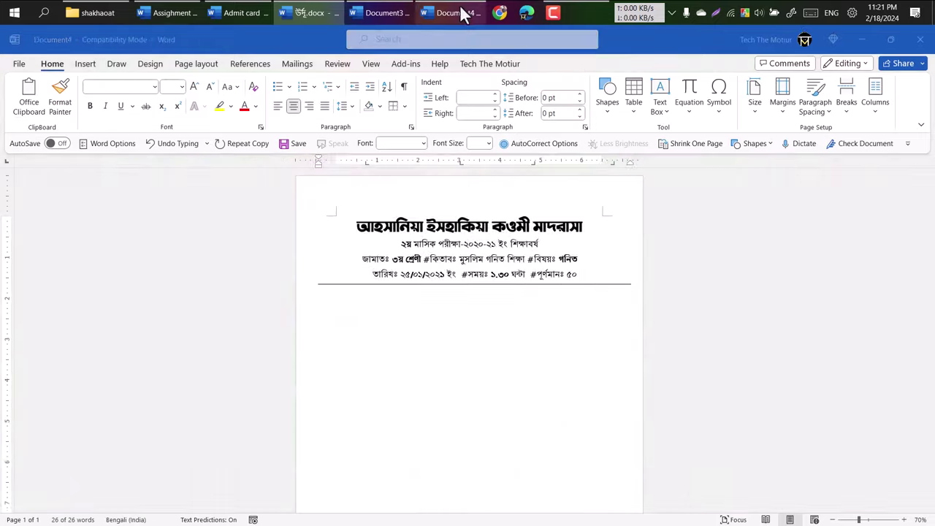
left_click(359, 309)
scroll(378, 311, "down", 1, "ctrl")
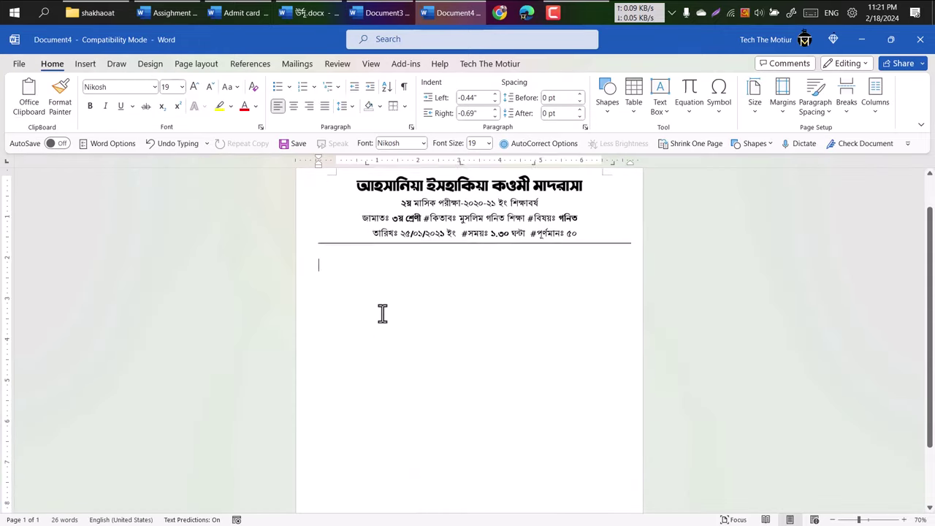
left_click(610, 105)
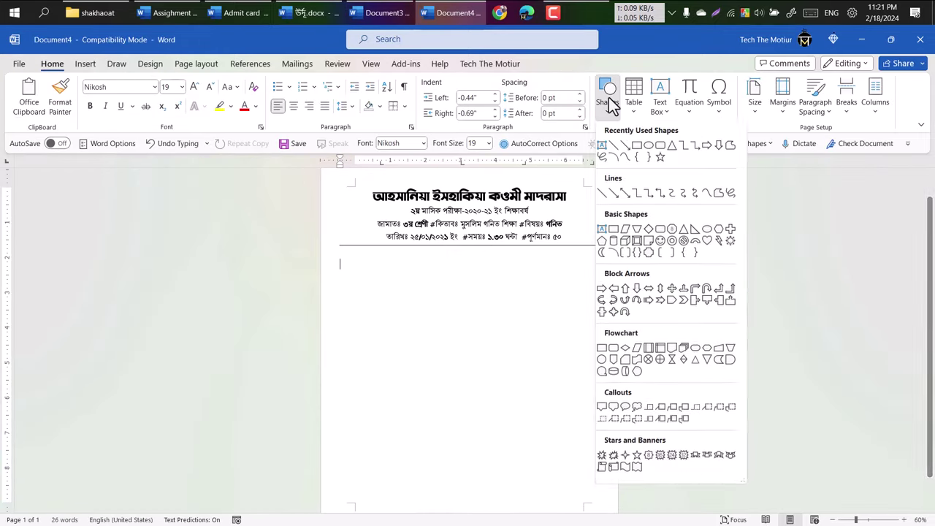
left_click(602, 145)
left_click_drag(347, 272, 457, 369)
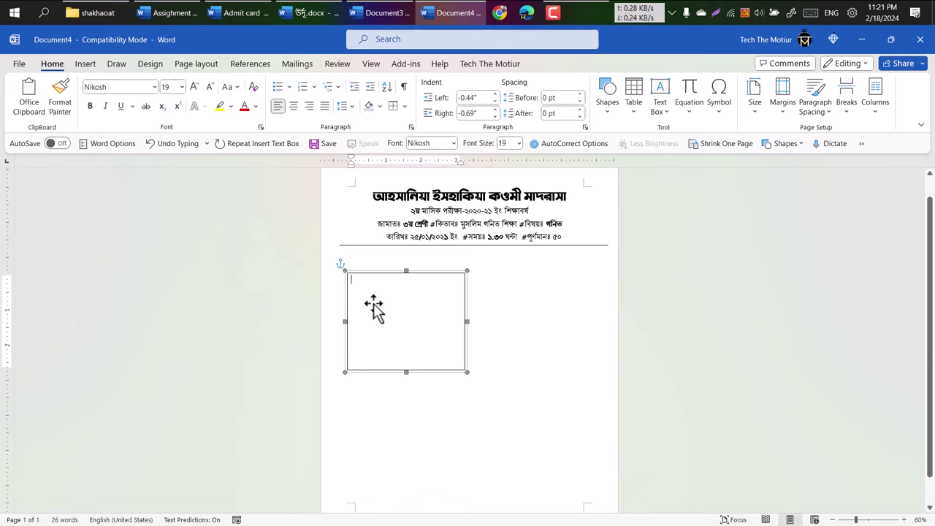
key("ctrl+v")
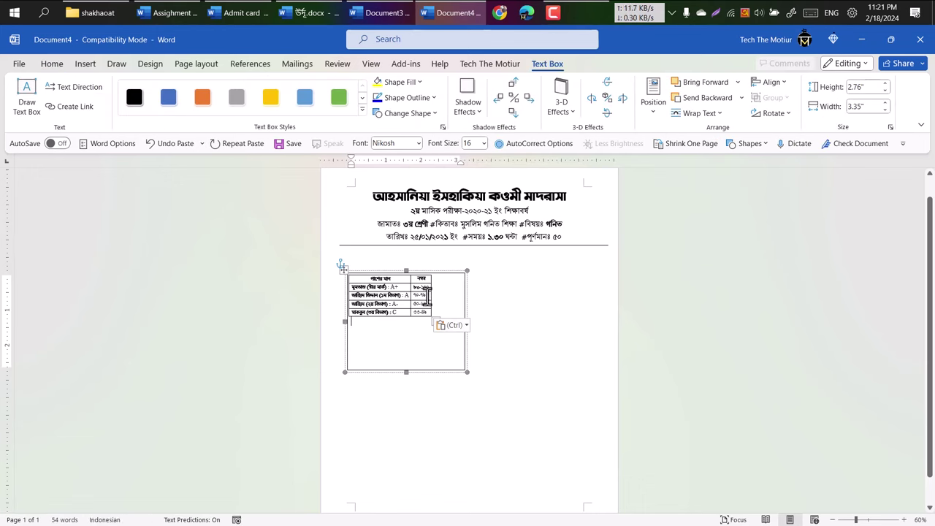
Step: Remove the text box's fill and outline, nudge it right, then cut it and return to উর্দু.docx
left_click(448, 271)
left_click(420, 82)
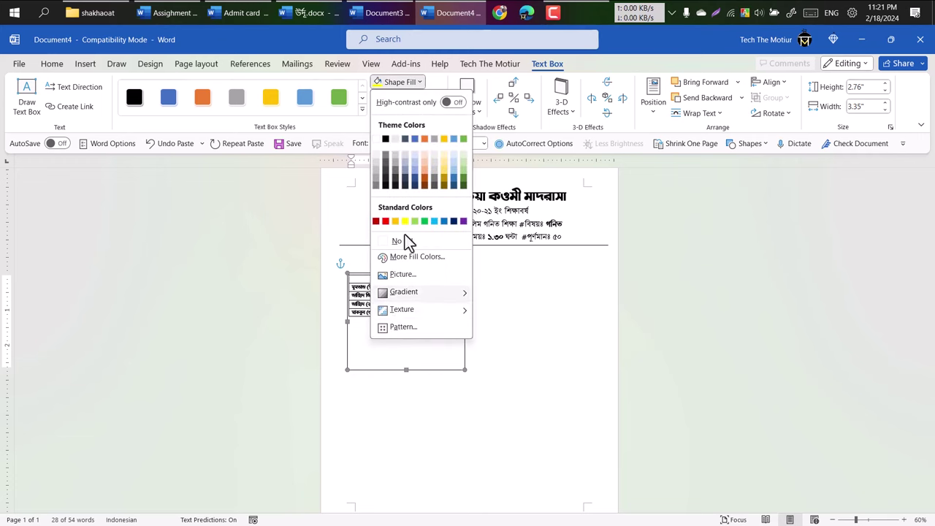
left_click(402, 240)
left_click(407, 98)
left_click(406, 257)
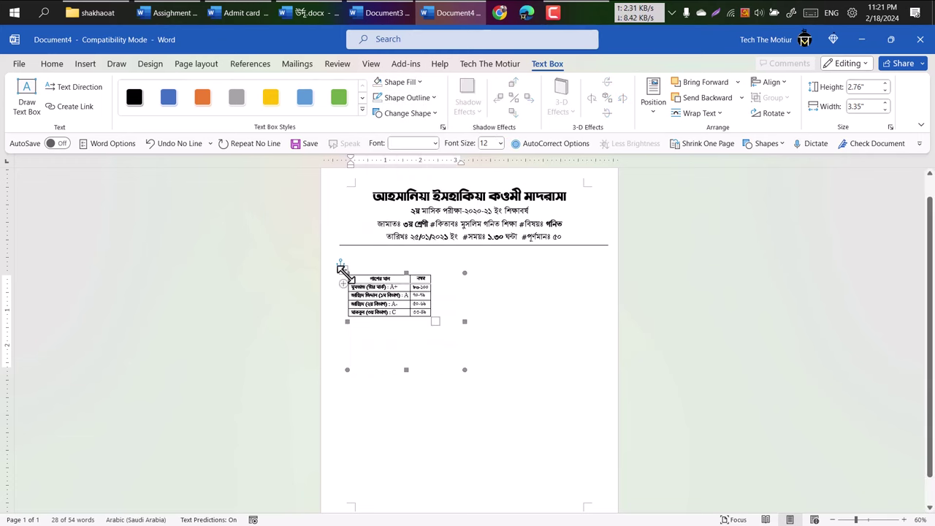
mouse_move(362, 274)
left_mouse_down()
mouse_move(443, 293)
mouse_move(397, 270)
left_mouse_up()
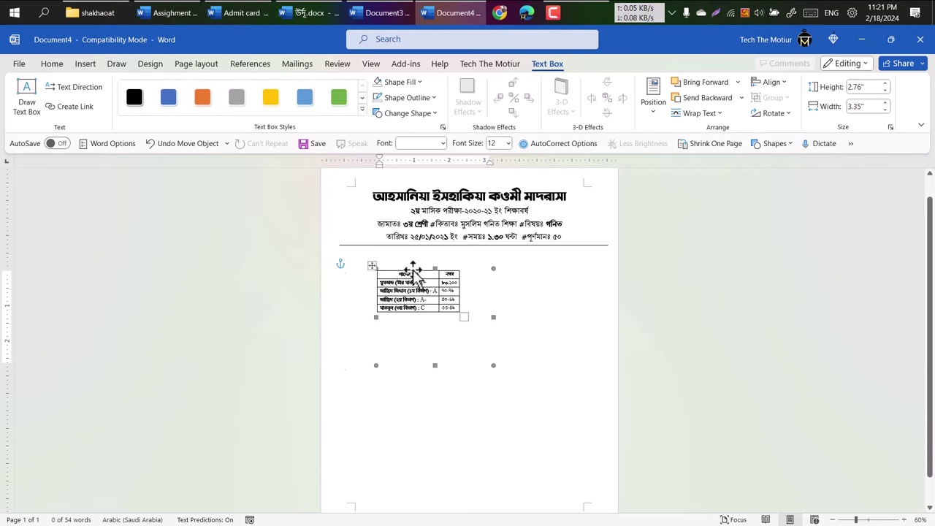
key("ctrl+x")
left_click(312, 8)
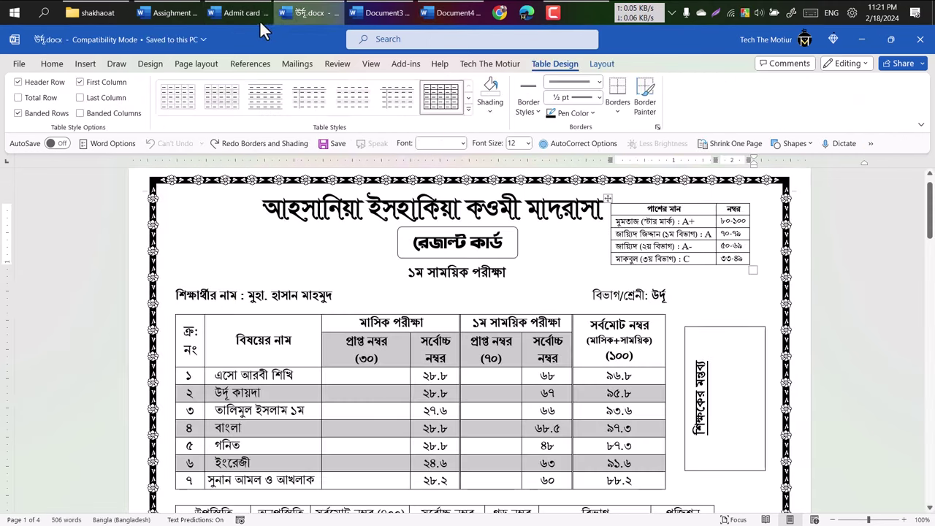
Step: Close the উর্দু.docx result card document
left_click(738, 232)
scroll(739, 239, "down", 3)
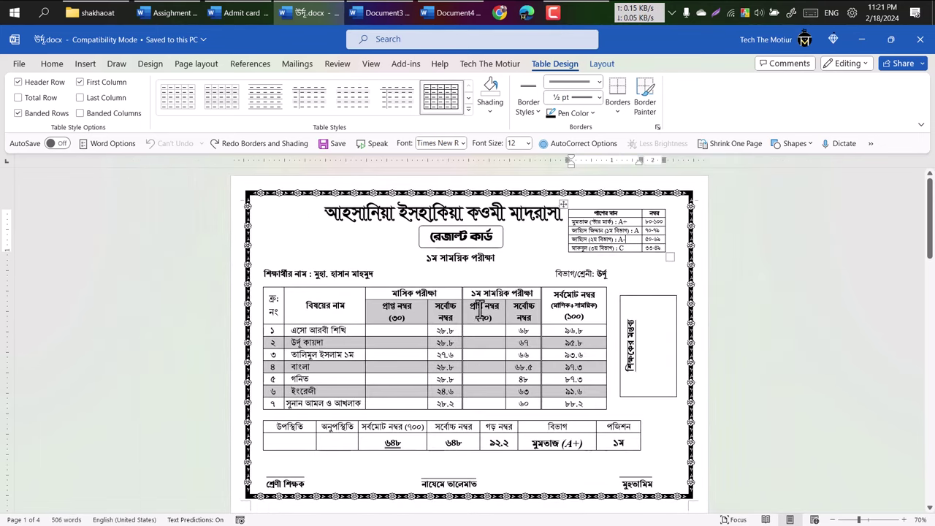
scroll(511, 311, "down", 1)
scroll(512, 310, "up", 1)
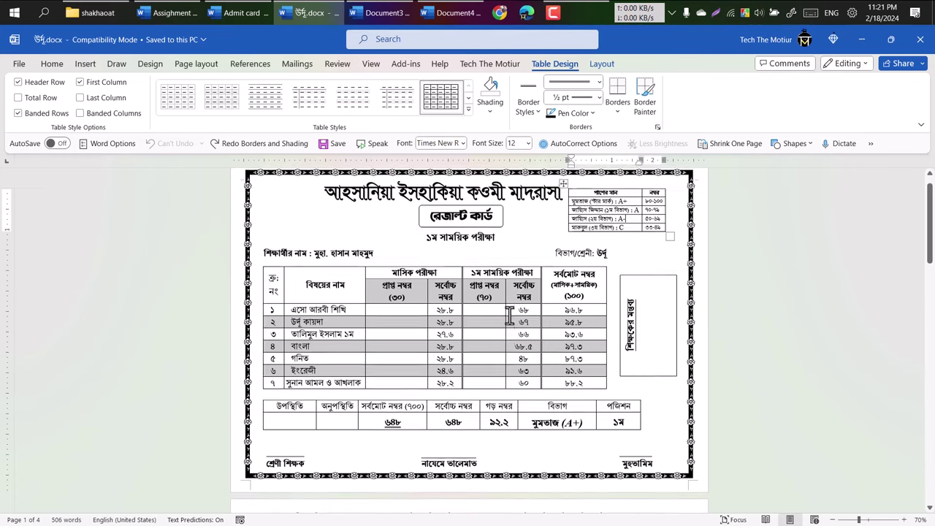
key("ctrl+w")
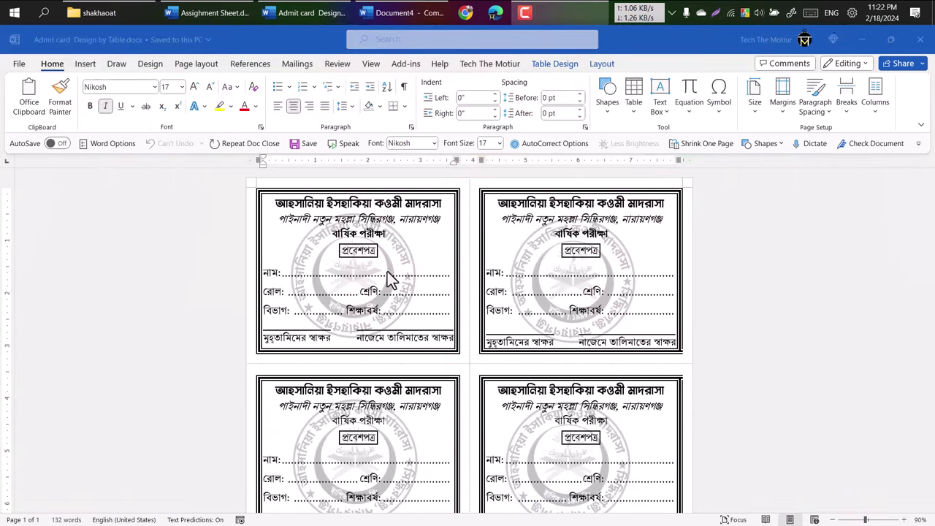
Step: Try removing the first admit card's bottom border, then undo it
scroll(416, 234, "down", 2, "ctrl")
scroll(454, 285, "down", 2, "ctrl")
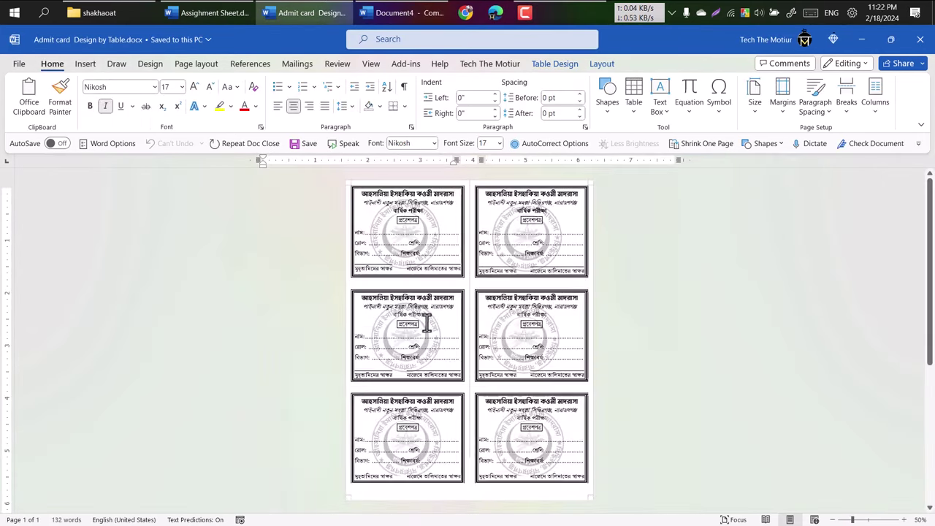
scroll(438, 321, "up", 1, "ctrl")
scroll(434, 317, "up", 2, "ctrl")
scroll(434, 317, "down", 3, "ctrl")
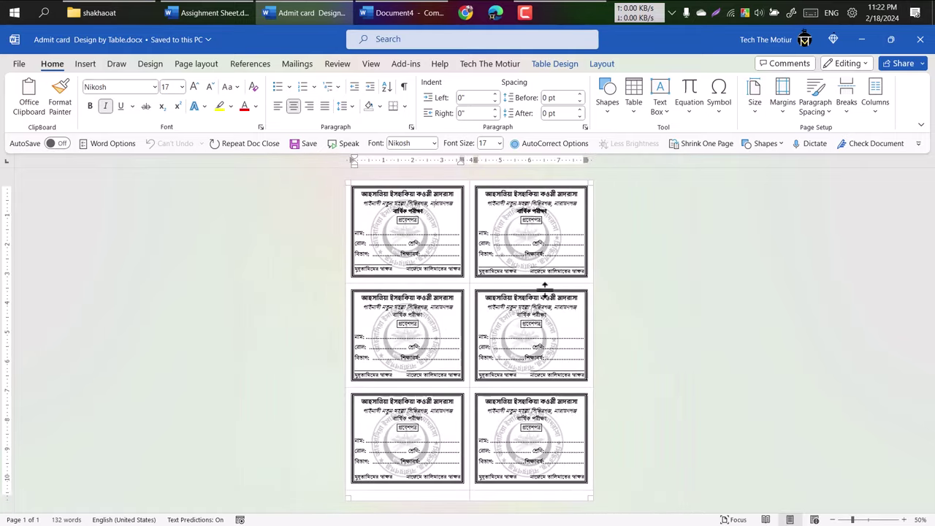
scroll(383, 233, "up", 2, "ctrl")
scroll(379, 249, "up", 3, "ctrl")
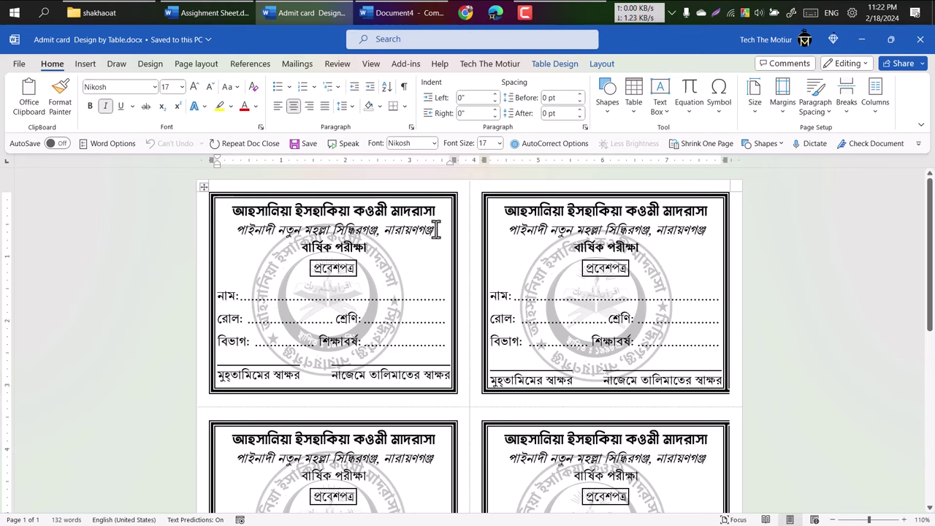
left_click(399, 108)
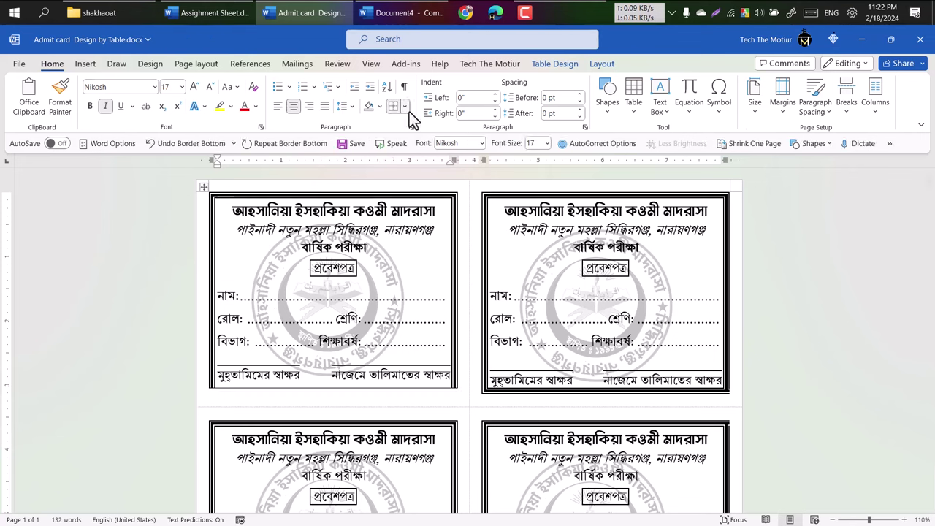
key("ctrl+z")
Step: Frame the admit cards with a thick 3 pt Box border via Borders and Shading
left_click(406, 108)
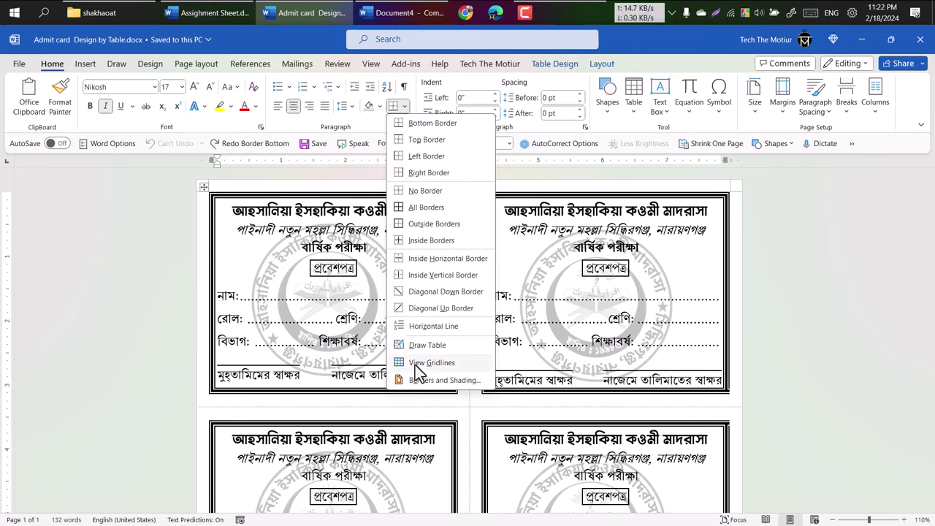
left_click(434, 380)
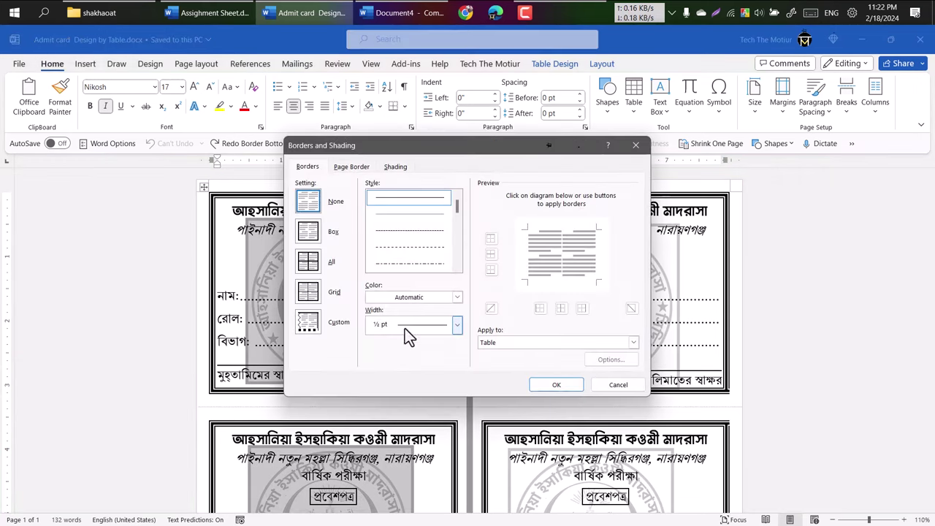
left_click(413, 326)
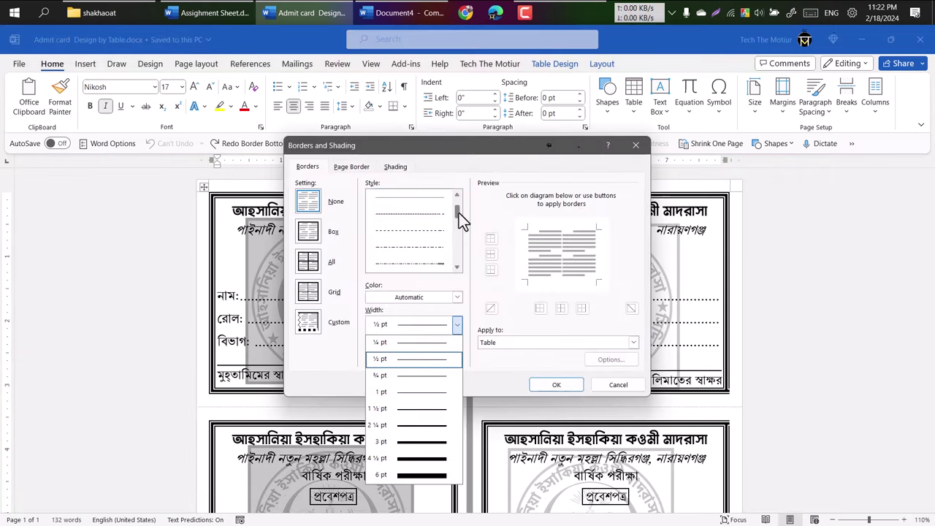
left_click_drag(459, 212, 458, 236)
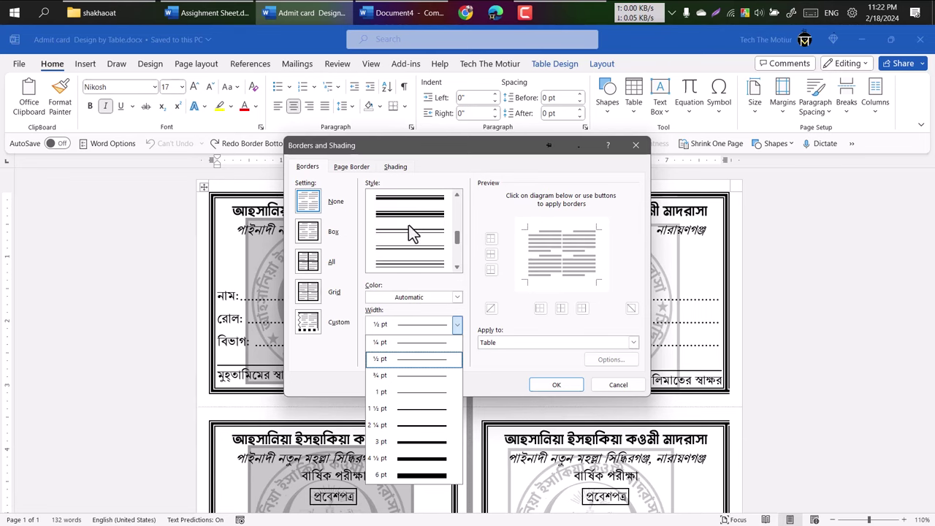
left_click(421, 263)
left_click(556, 385)
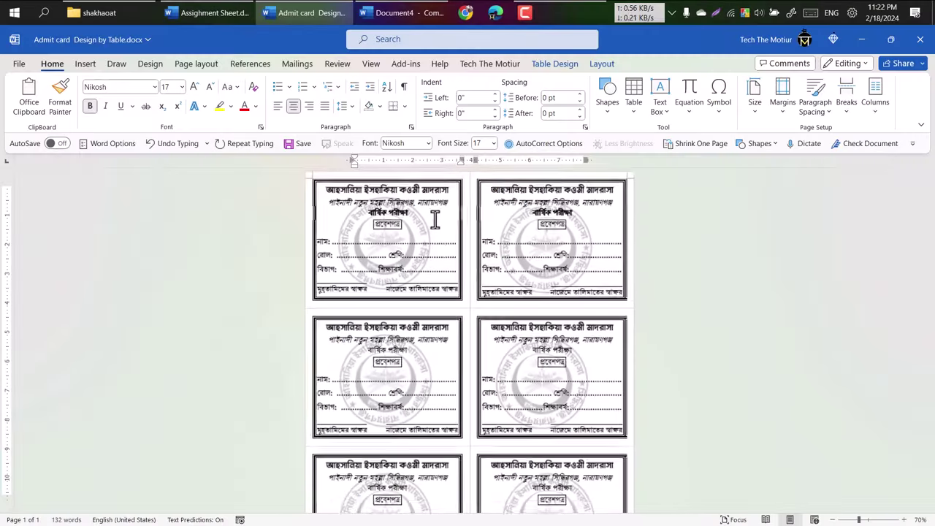
Step: Look over the admit cards, then close the Admit card document to reveal Document4
scroll(422, 229, "up", 2, "ctrl")
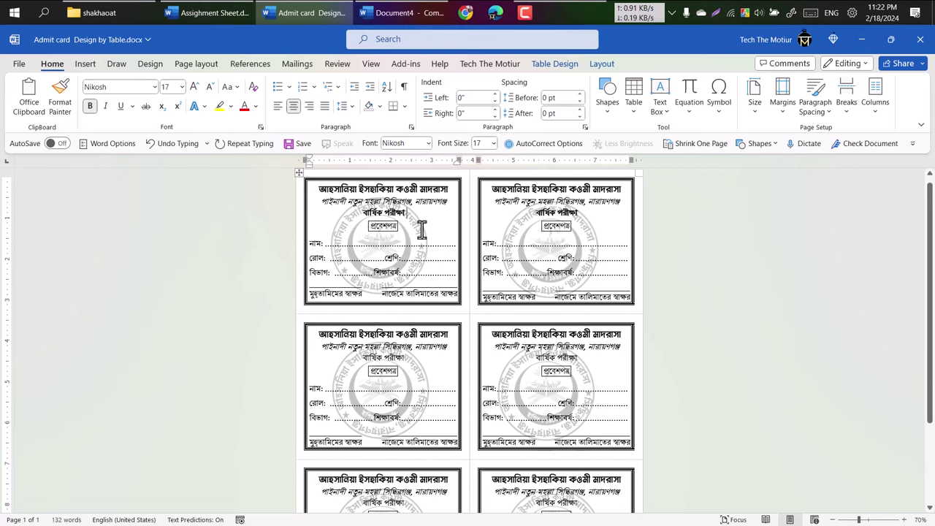
scroll(422, 232, "down", 1, "ctrl")
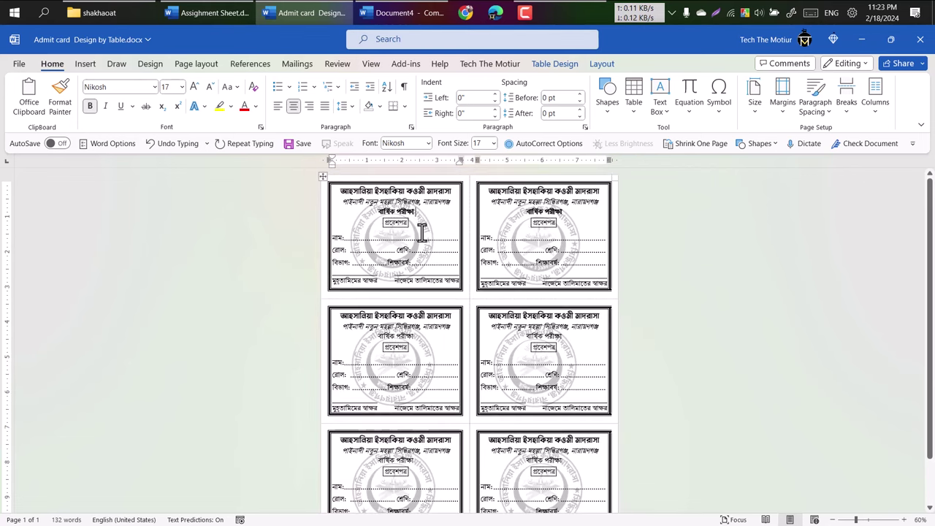
scroll(418, 257, "up", 1, "ctrl")
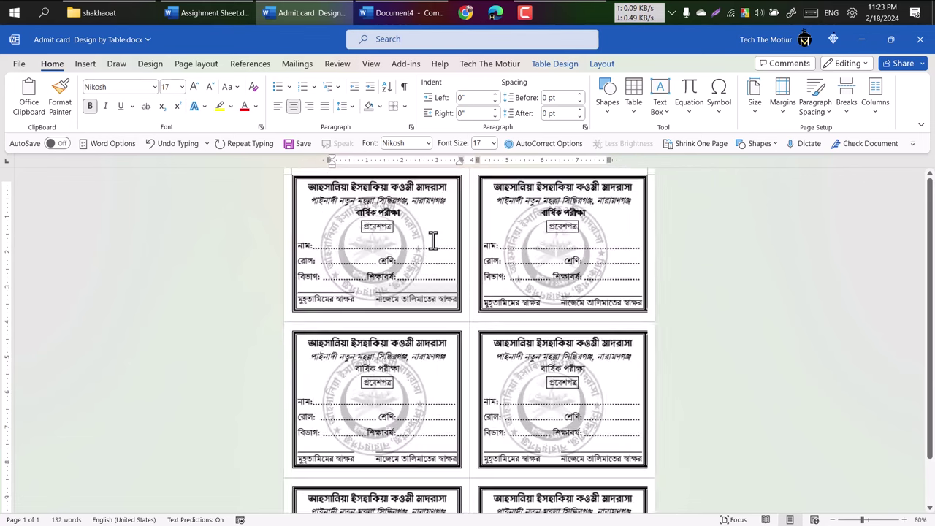
scroll(432, 238, "up", 1, "ctrl")
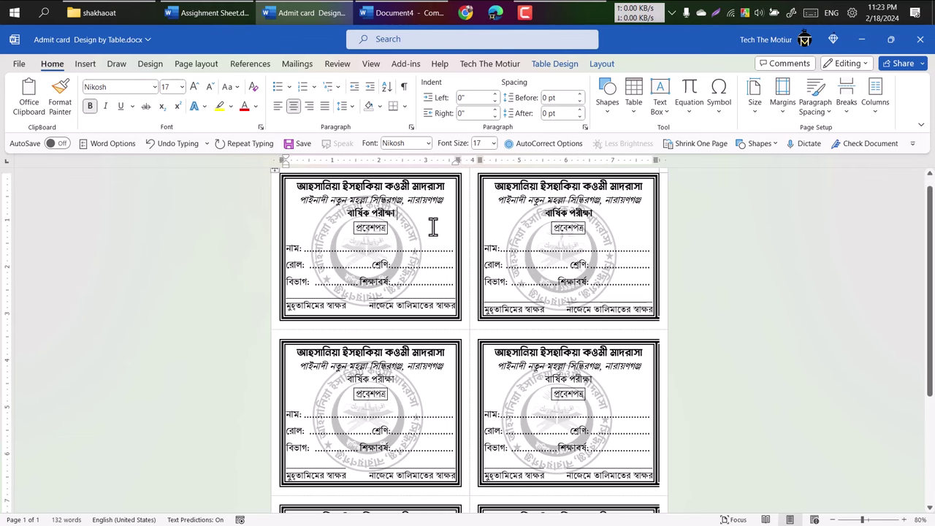
scroll(432, 239, "down", 1, "ctrl")
scroll(429, 240, "down", 1, "ctrl")
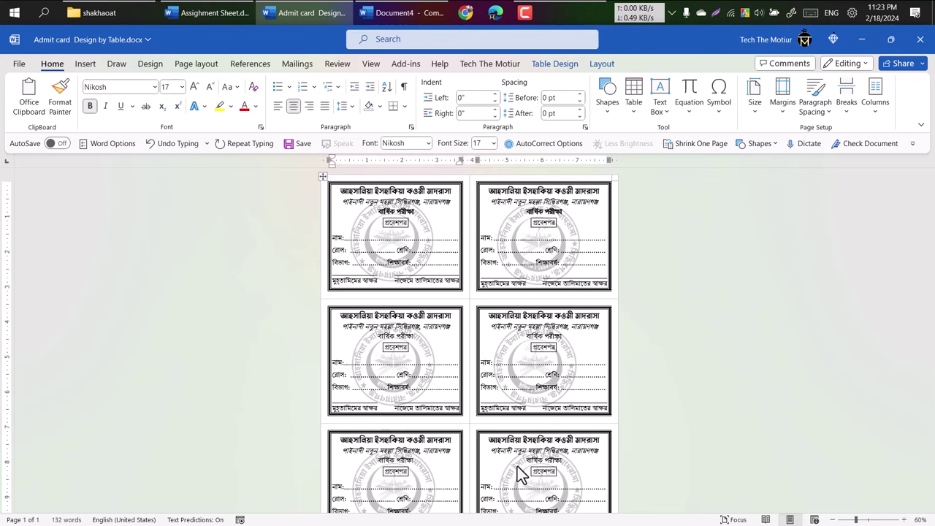
key("ctrl+w")
scroll(449, 311, "up", 3, "ctrl")
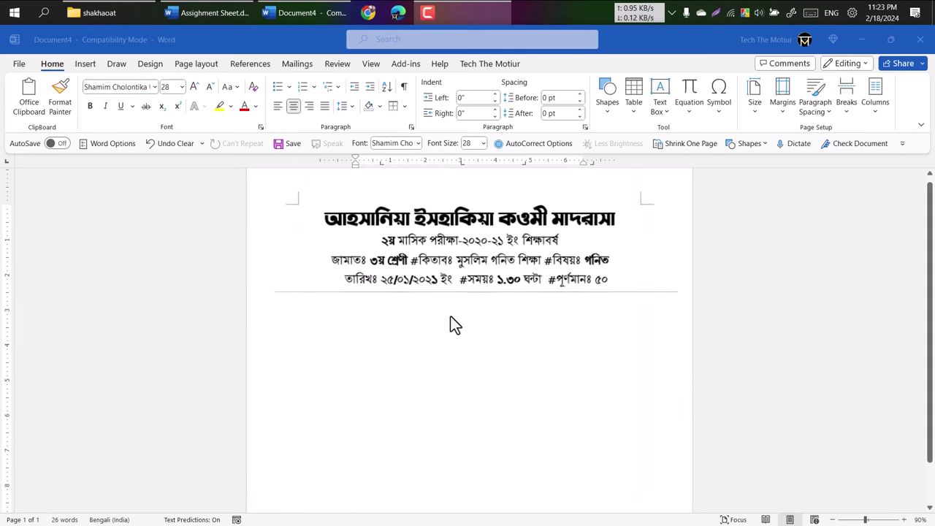
Step: Delete the session year from the second header line, leaving ২য় মাসিক পরীক্ষা
left_click(462, 240)
key("ctrl+z")
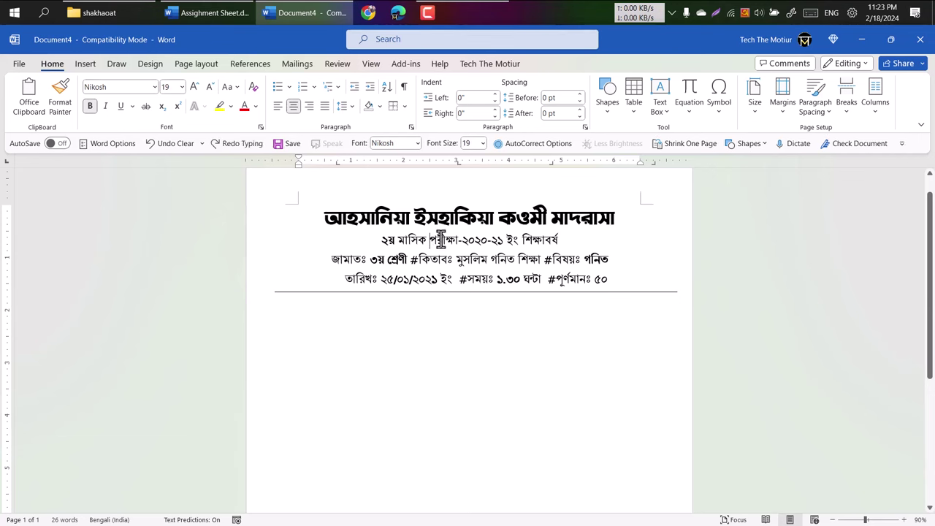
key("Return")
left_click_drag(568, 261, 443, 261)
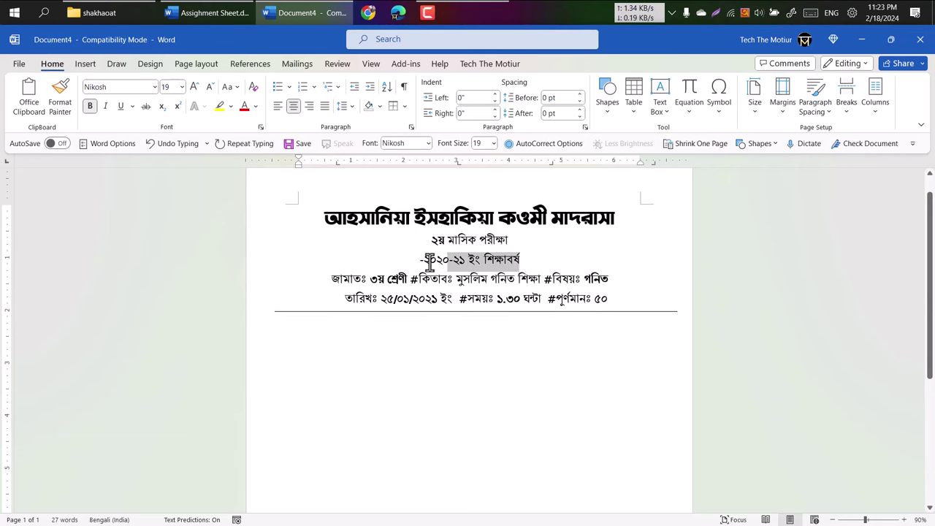
key("BackSpace")
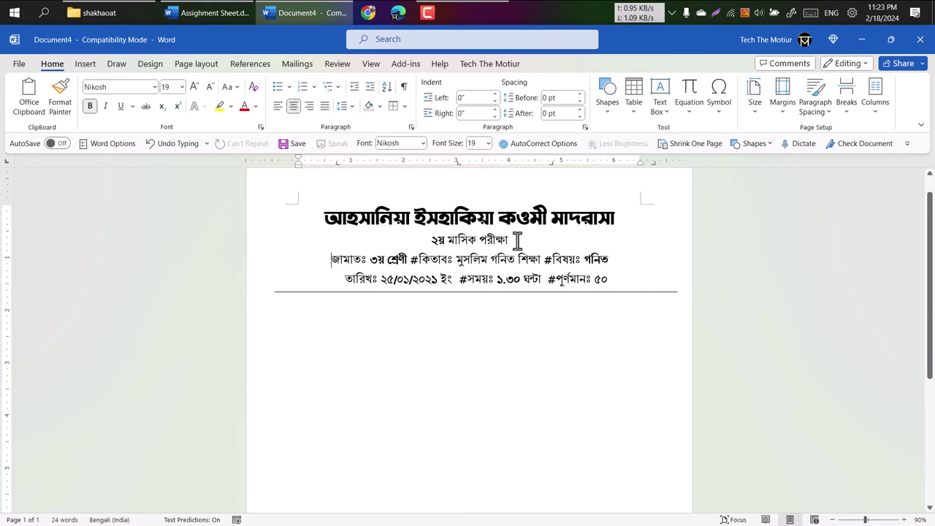
Step: Enclose the ২য় মাসিক পরীক্ষা line in a thin solid box border
left_click_drag(517, 241, 421, 241)
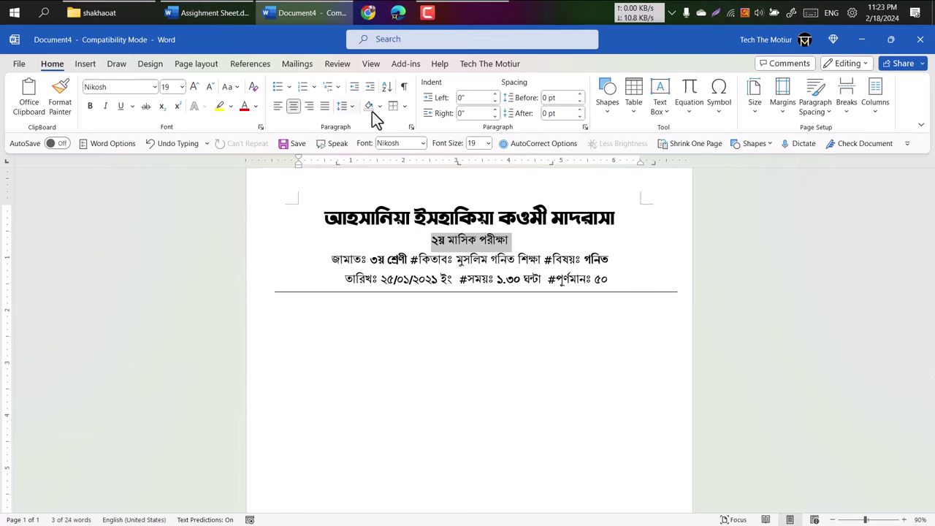
left_click(404, 106)
left_click(415, 208)
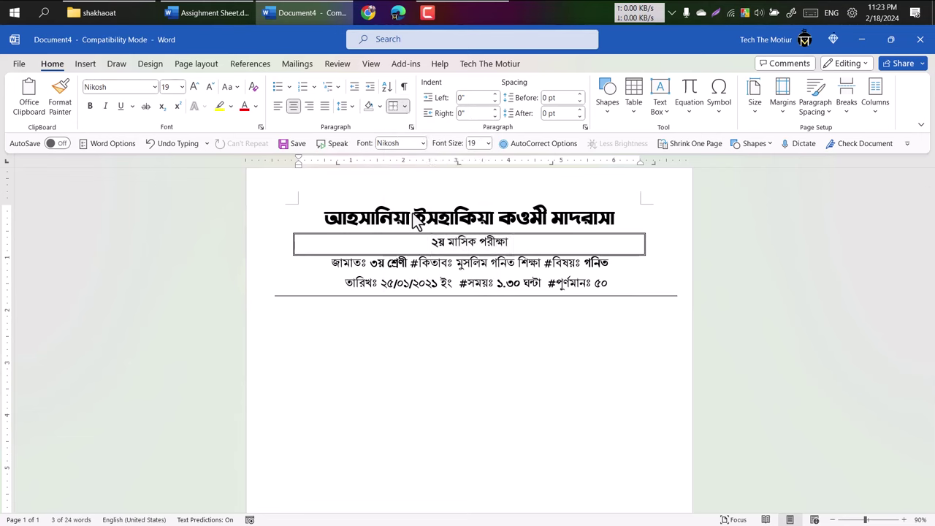
left_click(404, 106)
left_click(433, 381)
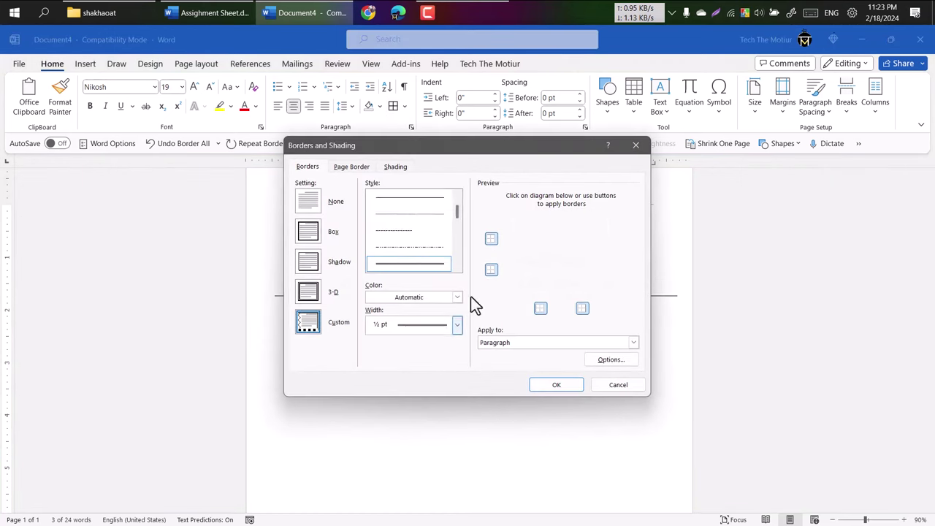
scroll(456, 212, "up", 2)
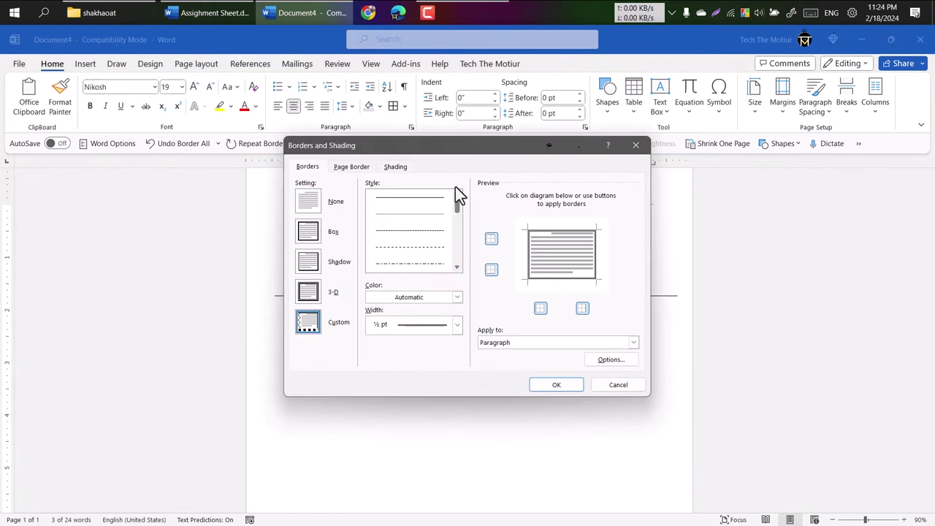
left_click(420, 204)
left_click(556, 385)
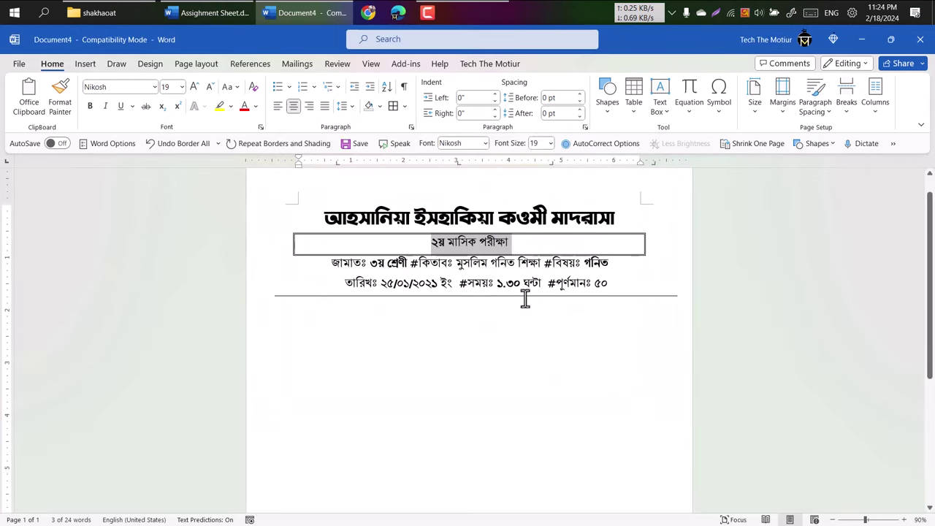
left_click(394, 108)
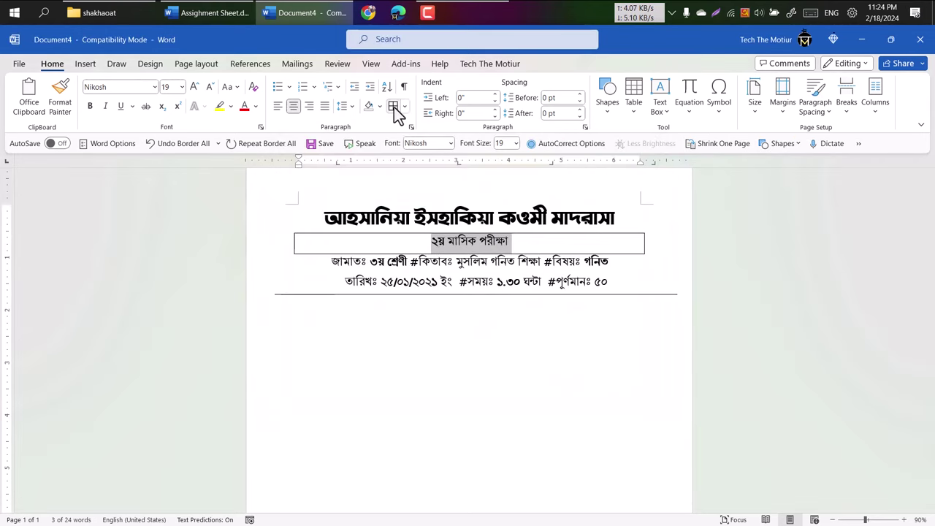
key("Right")
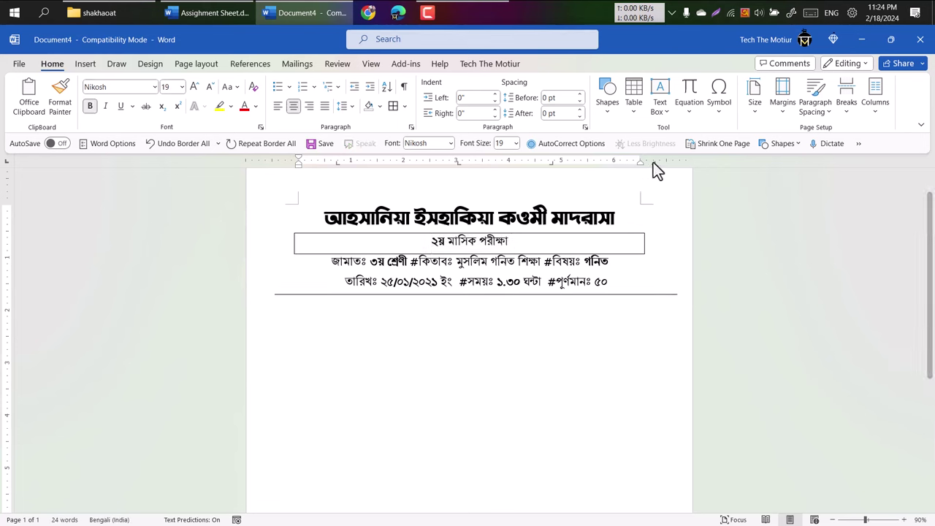
Step: Resize the title box by dragging its left and right indent markers on the ruler
left_click_drag(641, 164, 463, 173)
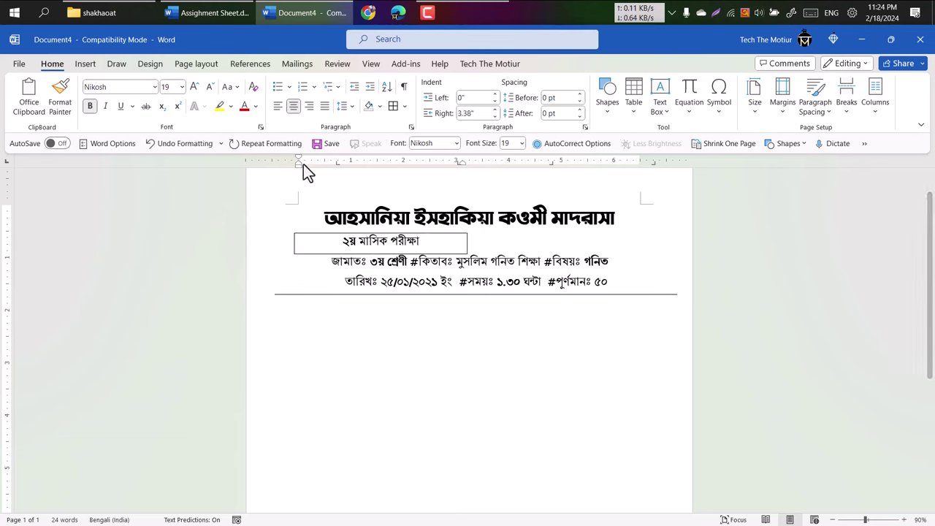
left_click_drag(298, 168, 371, 171)
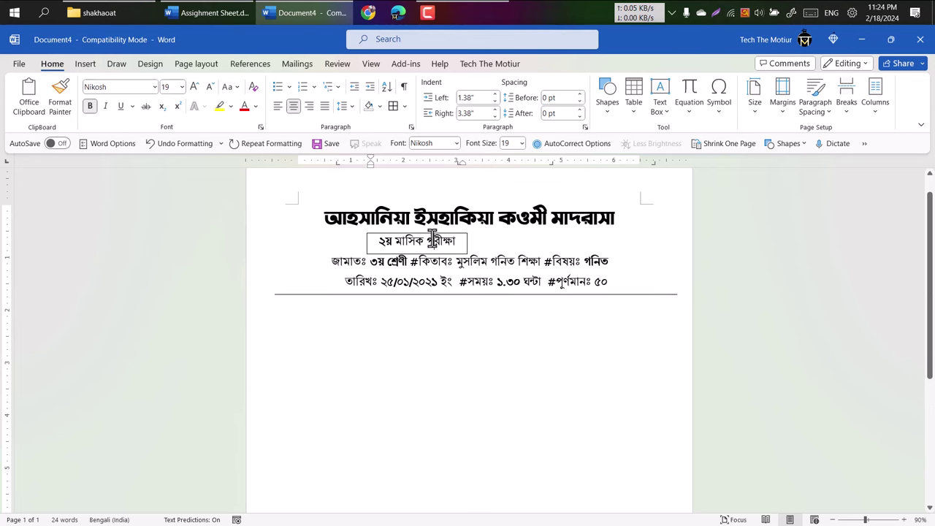
left_click_drag(462, 163, 533, 165)
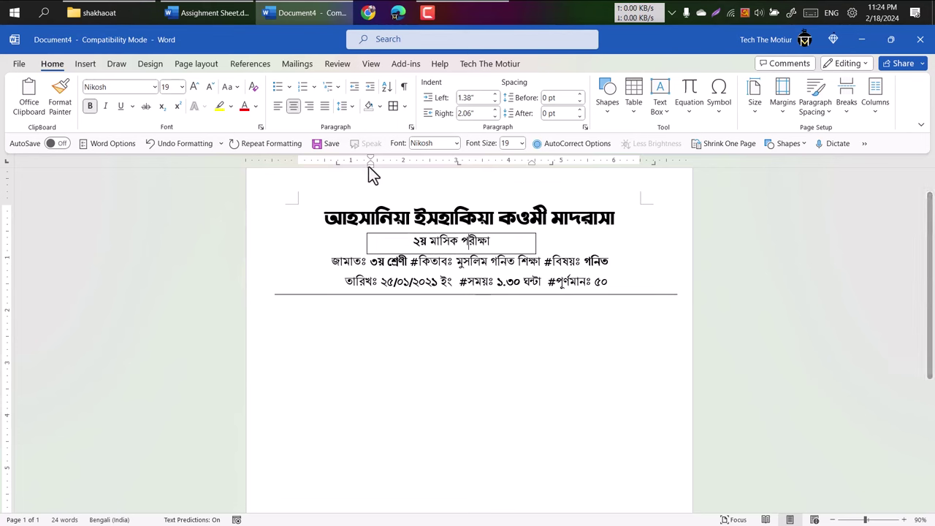
left_click_drag(369, 166, 420, 166)
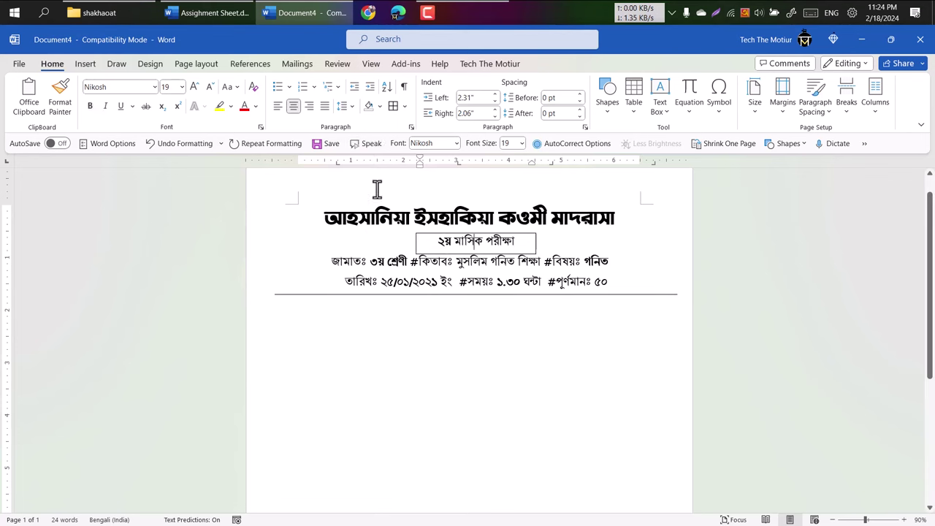
Step: Shade the title box black, then close Document4
left_click(379, 106)
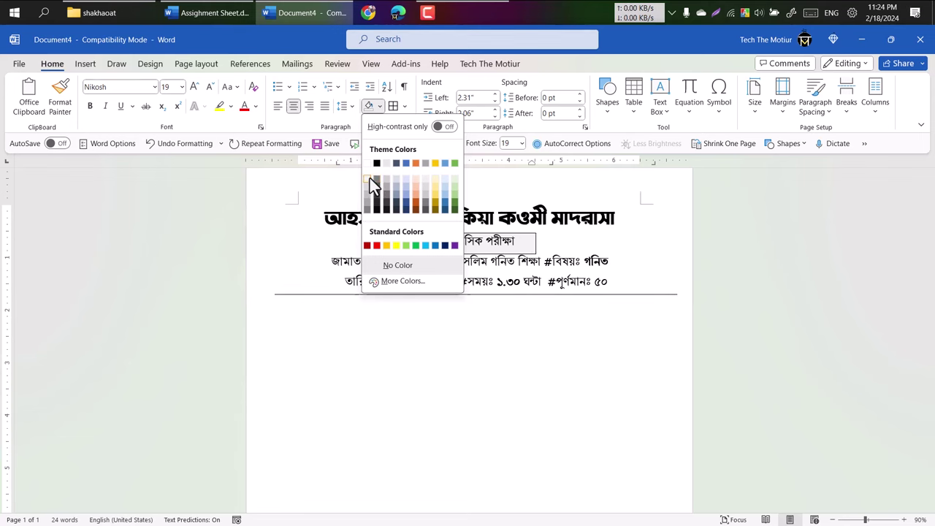
left_click(376, 162)
left_click(574, 251)
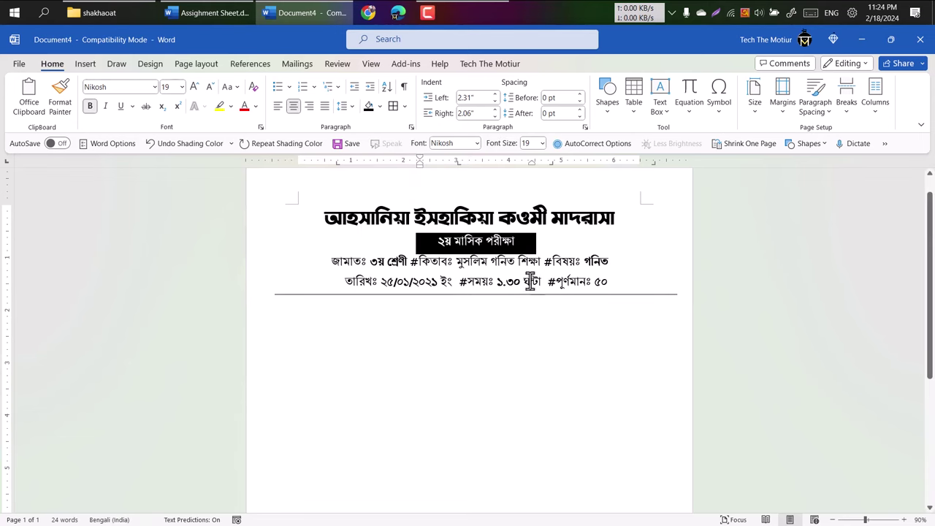
scroll(504, 294, "up", 1, "ctrl")
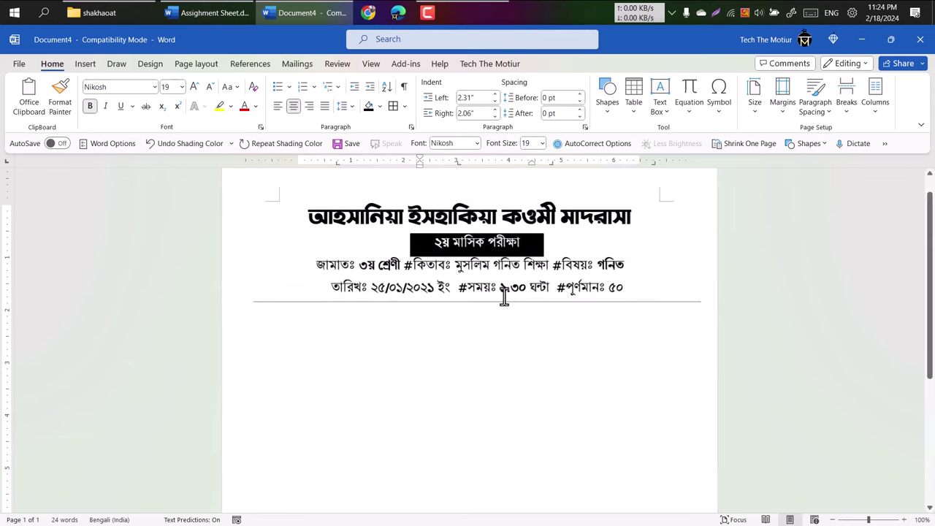
left_click(920, 40)
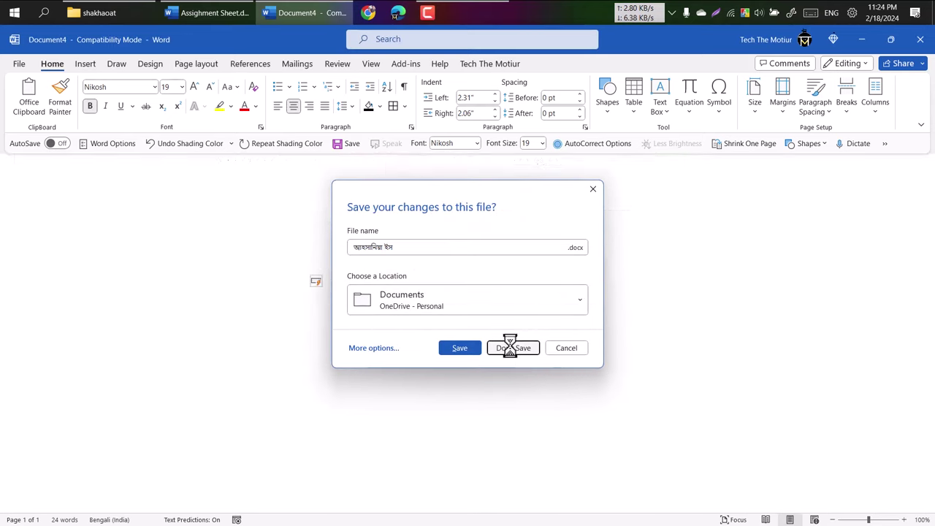
Step: Discard Document4's changes and zoom out over the Assignment Sheet page
left_click(510, 348)
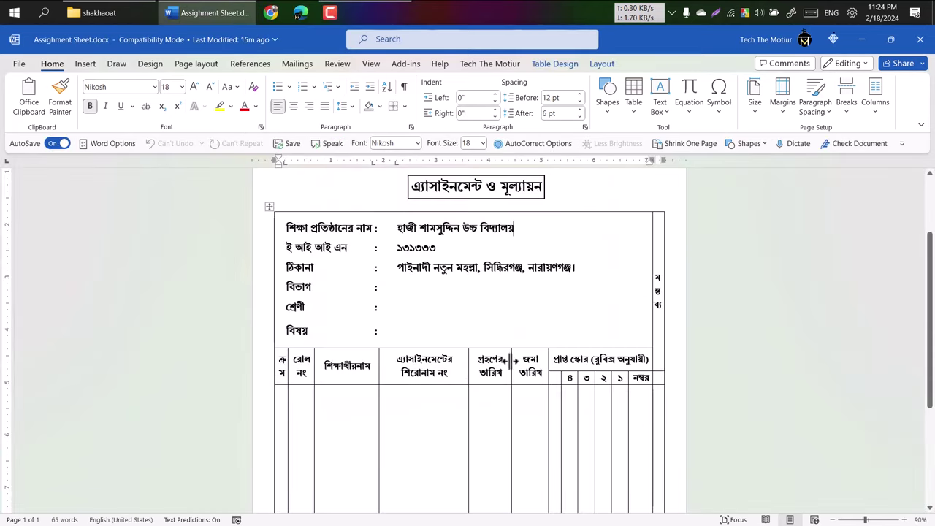
scroll(589, 324, "down", 3)
scroll(520, 317, "up", 2)
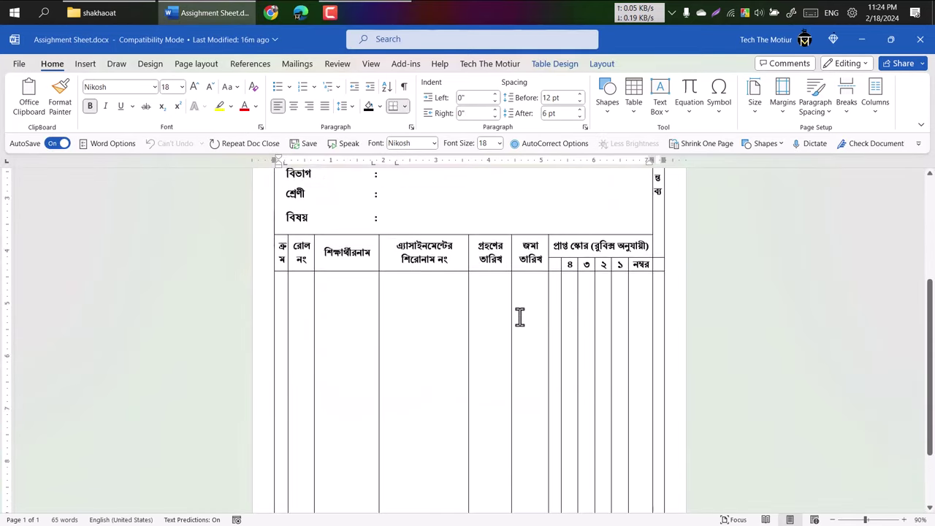
scroll(520, 317, "up", 1)
scroll(519, 317, "down", 3)
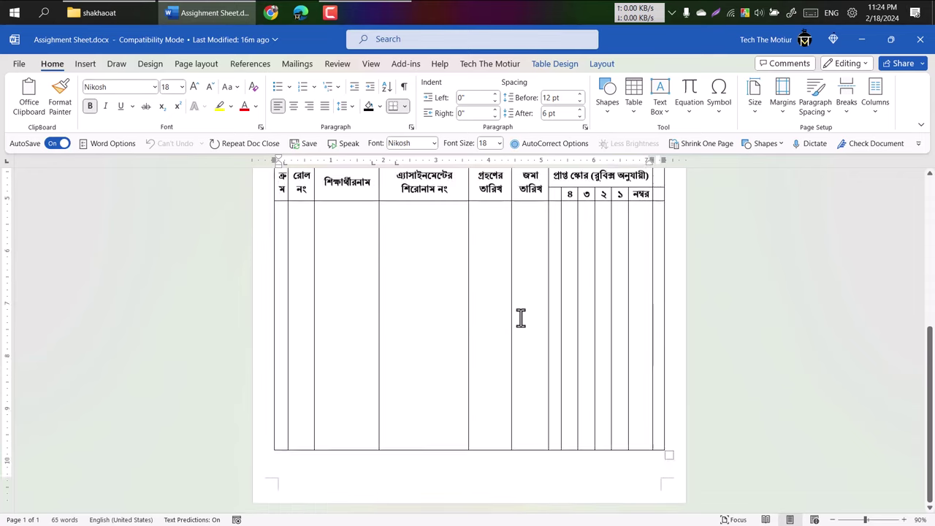
key("ctrl")
scroll(520, 319, "down", 4)
scroll(503, 350, "up", 1)
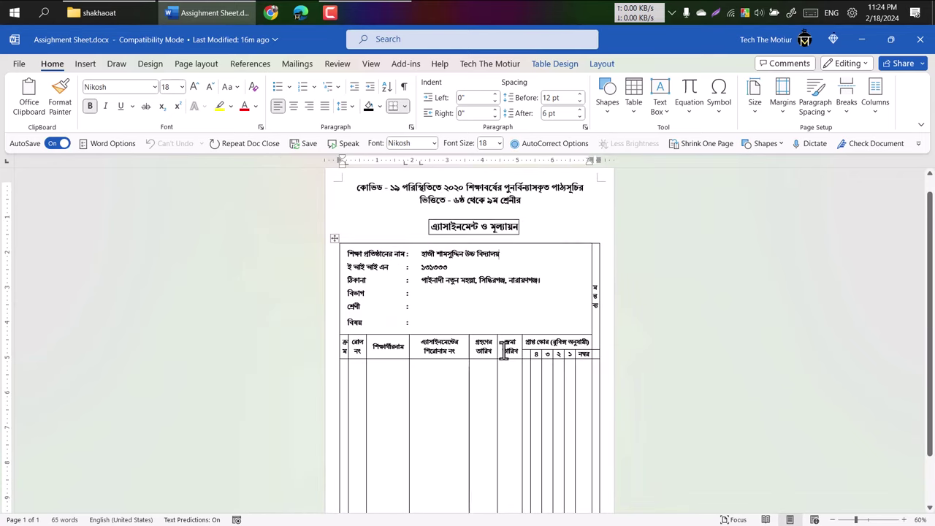
Step: Create a new blank document and return to the Assignment Sheet
key("ctrl+n")
left_click(245, 11)
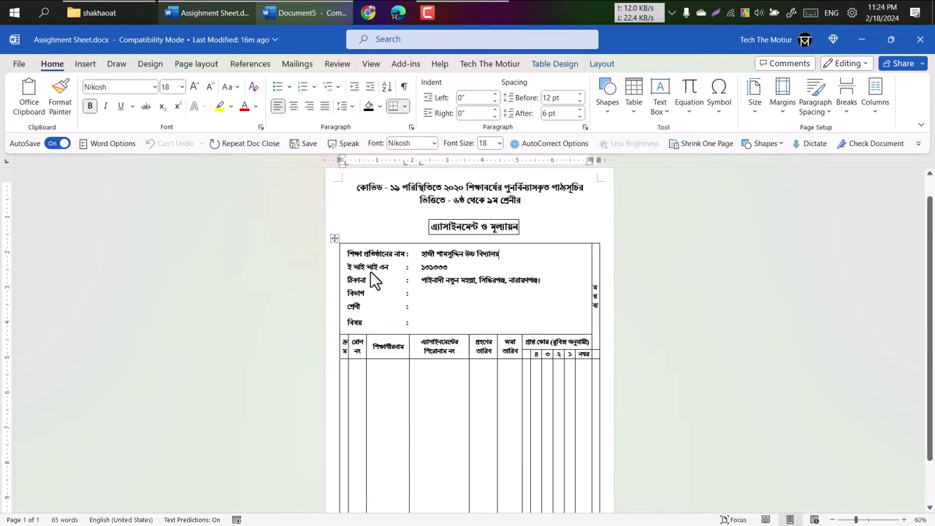
scroll(438, 322, "down", 1)
scroll(504, 354, "up", 2)
scroll(511, 357, "down", 2)
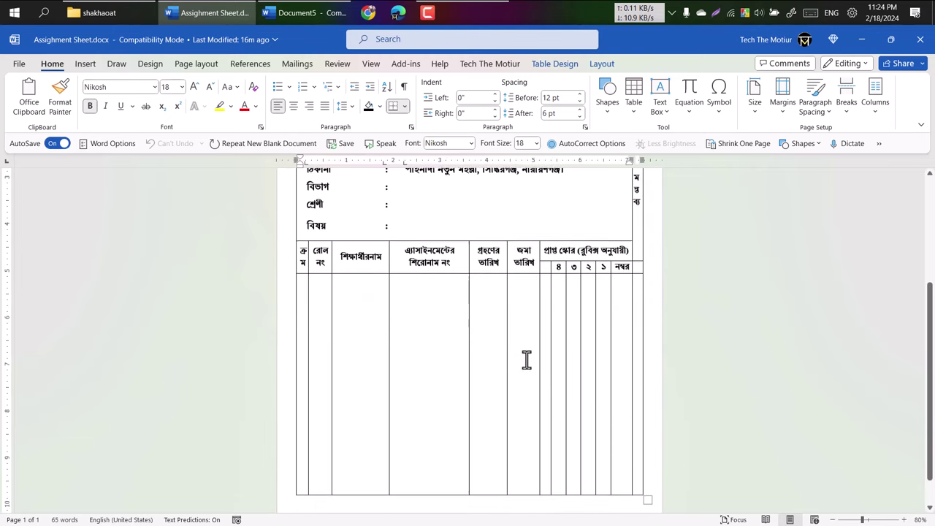
scroll(585, 351, "up", 2)
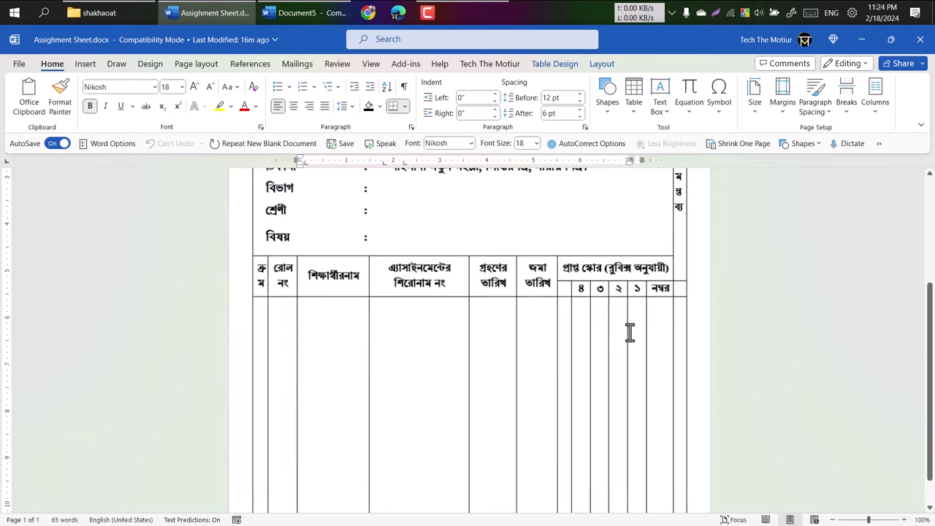
Step: Select score-column cells and check the address line's formatting
left_click(666, 311)
scroll(511, 321, "up", 5)
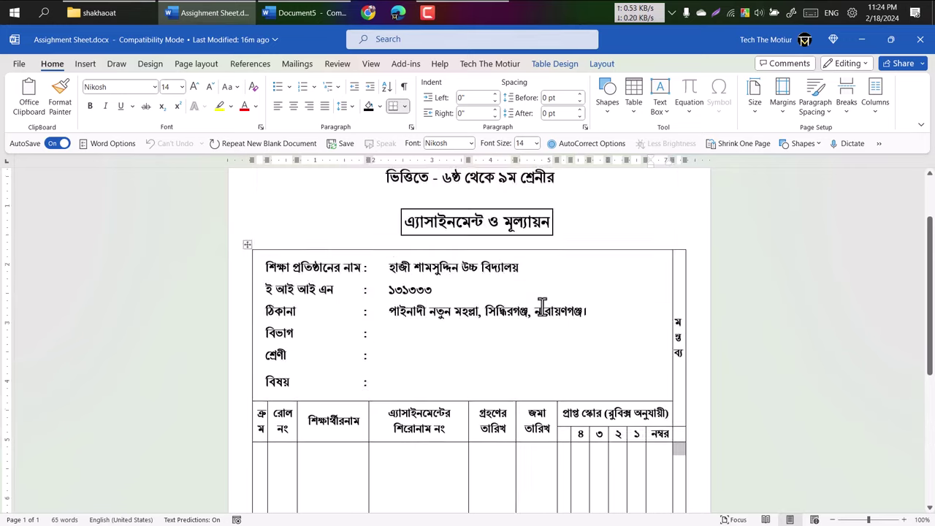
scroll(505, 324, "down", 3, "ctrl")
scroll(526, 329, "up", 2, "ctrl")
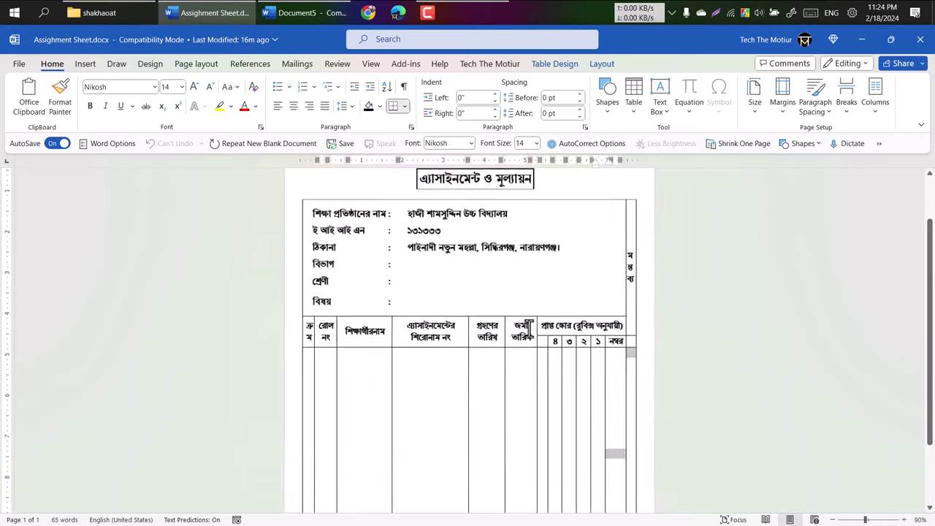
left_click(584, 267)
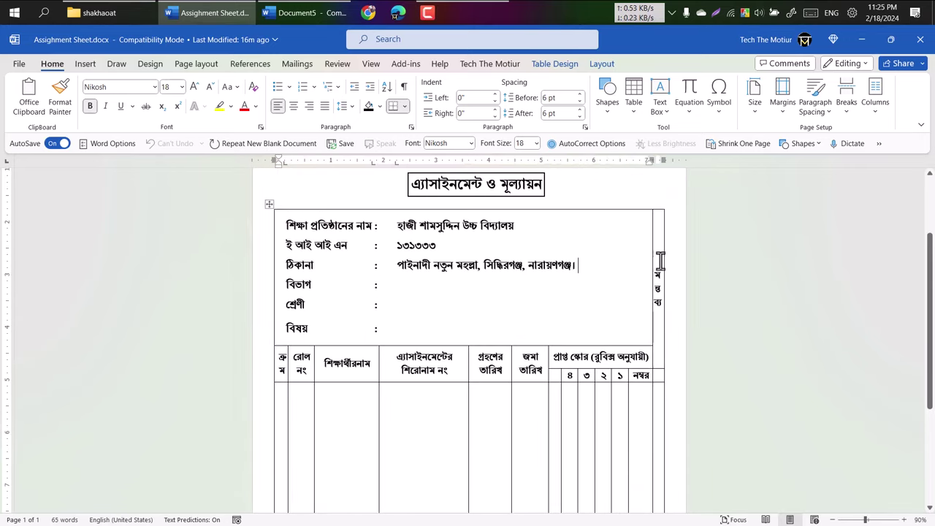
Step: Check the formatting of the score, ১ and জমা তারিখ header cells
scroll(585, 321, "down", 1)
left_click(569, 350)
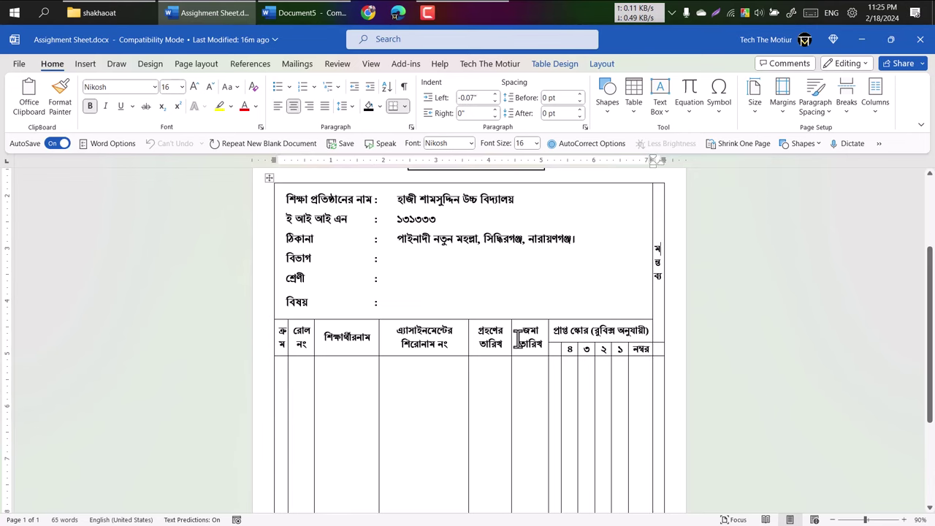
scroll(503, 363, "down", 3)
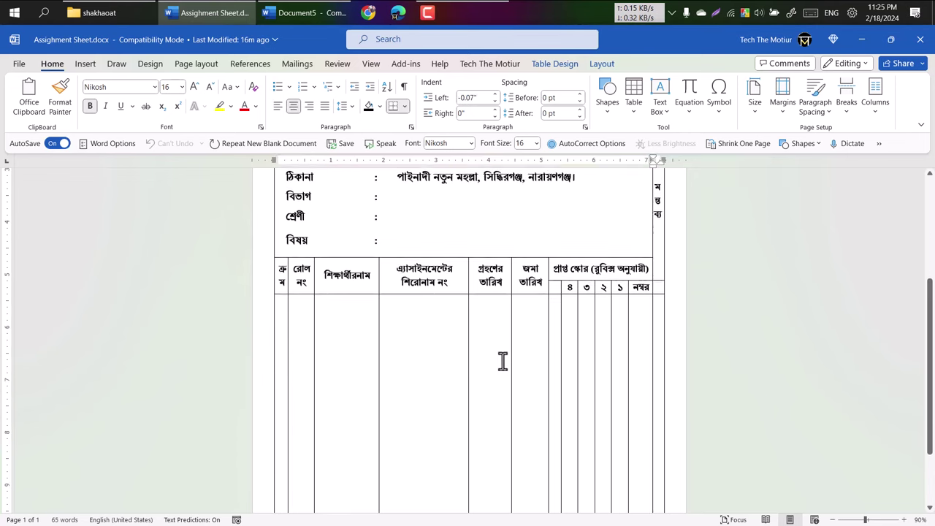
scroll(503, 363, "down", 3)
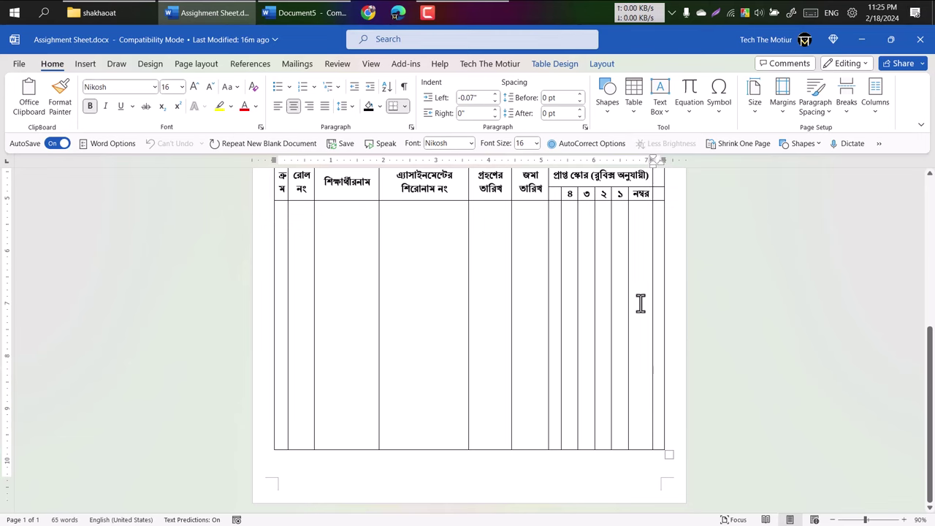
scroll(640, 300, "up", 1)
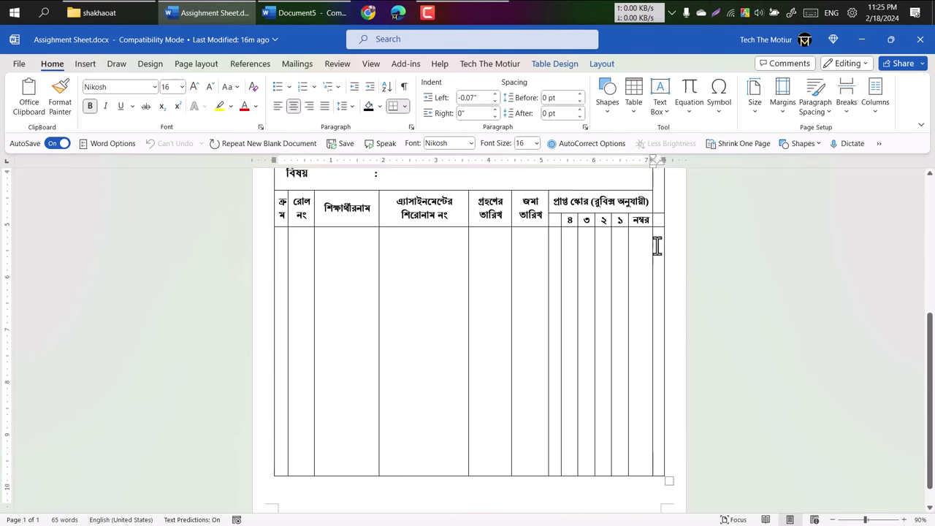
left_click(620, 223)
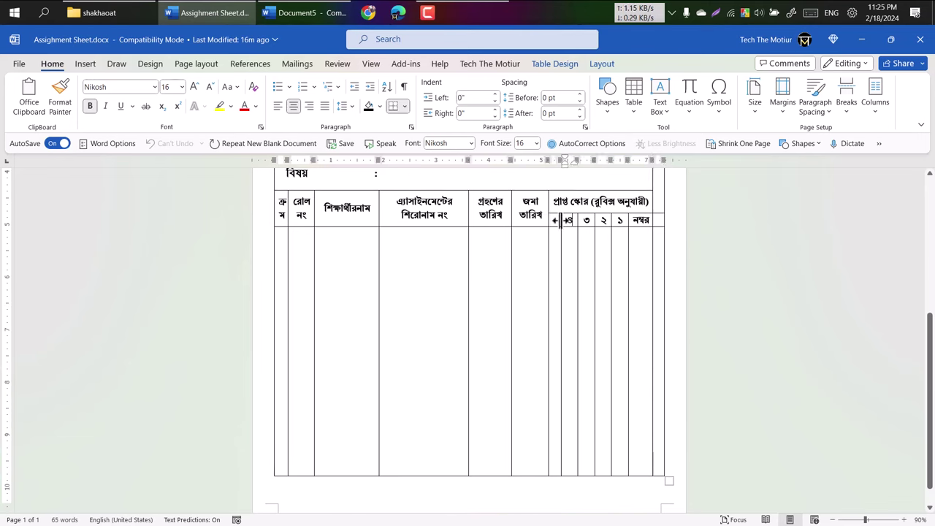
left_click(532, 217)
scroll(621, 263, "up", 1)
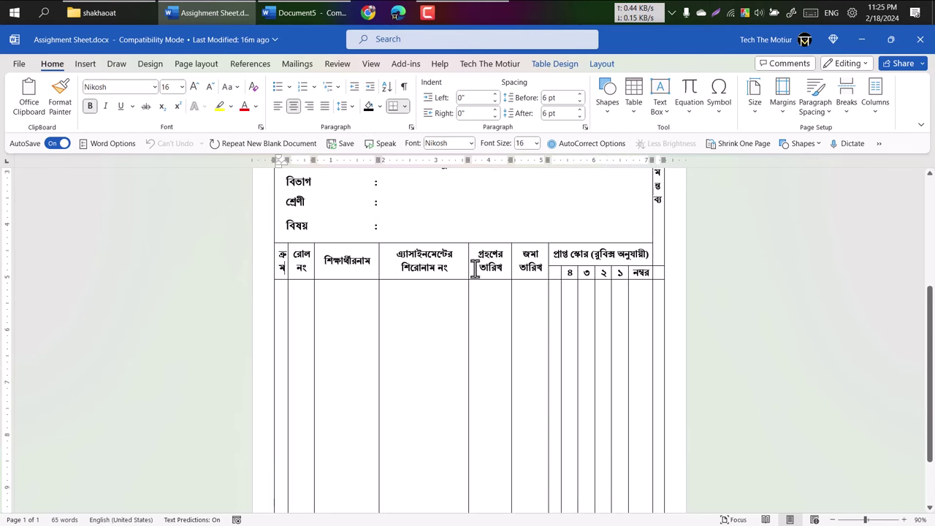
scroll(493, 278, "up", 1)
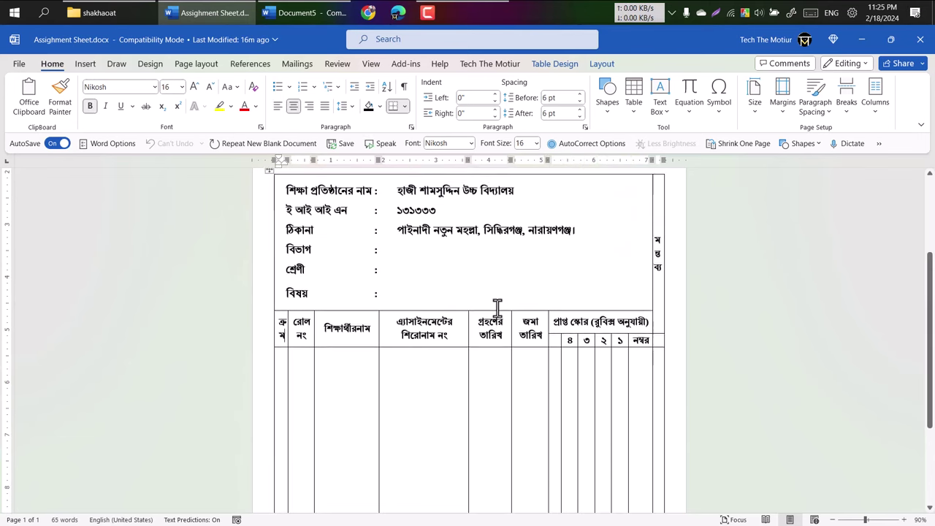
scroll(497, 307, "down", 1)
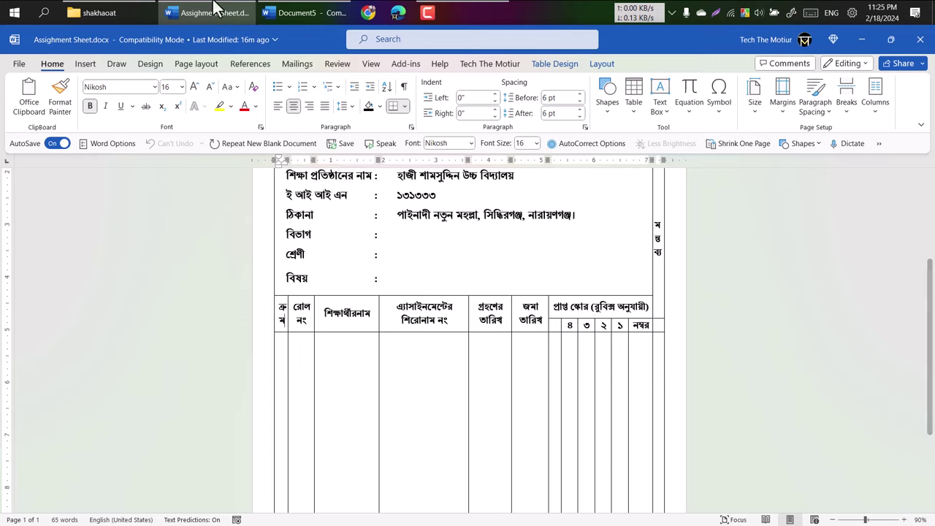
Step: Insert a blank 13-column, 5-row table in Document5, then bring back the Assignment Sheet
left_click(301, 13)
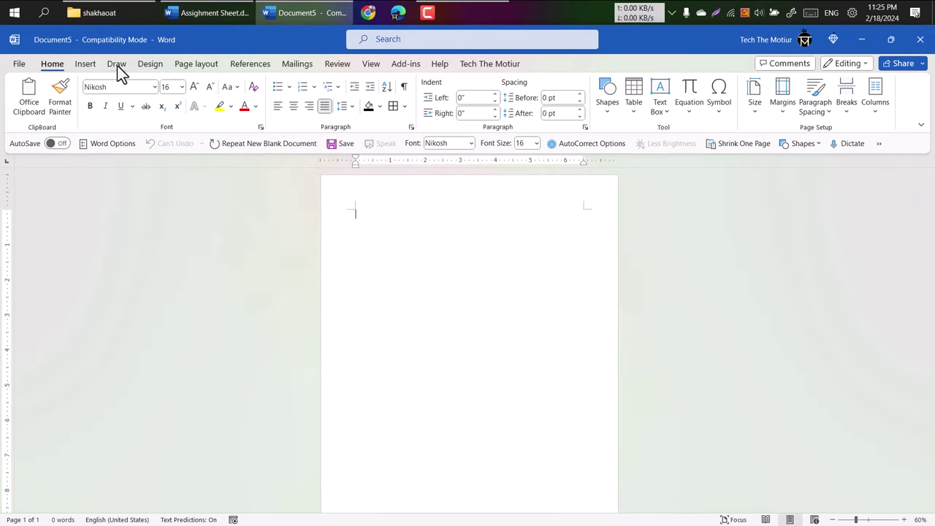
left_click(86, 64)
left_click(106, 97)
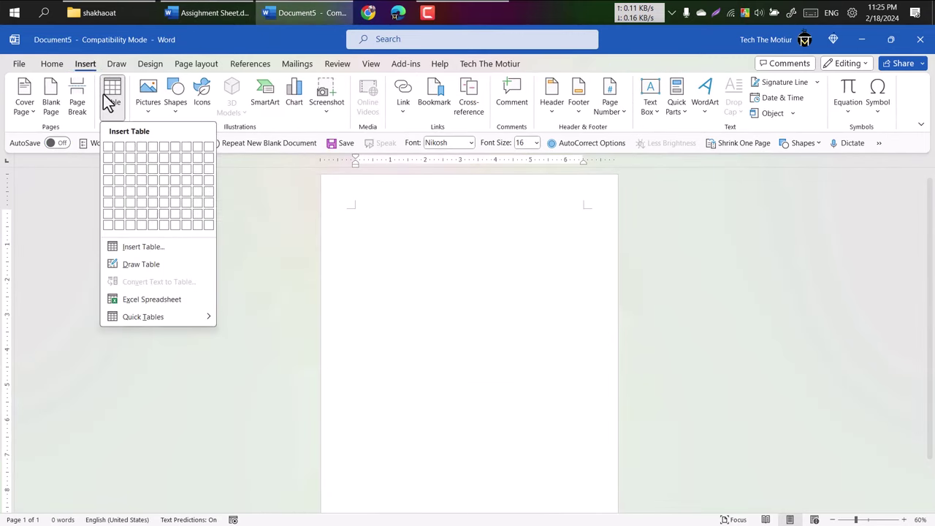
left_click(149, 248)
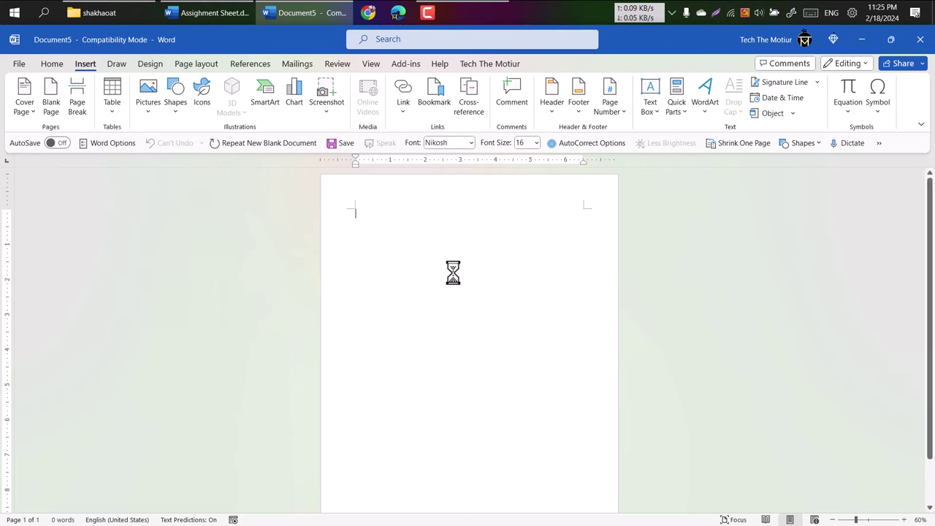
key("BackSpace")
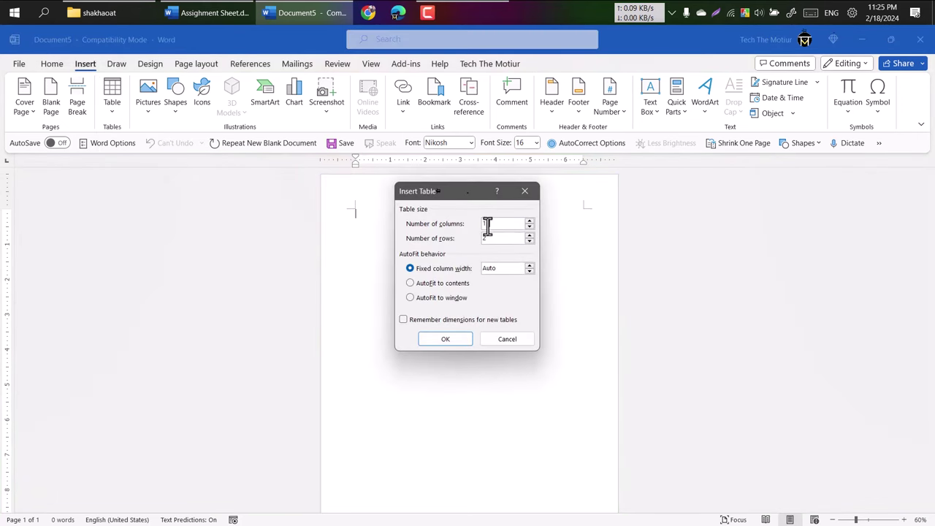
type("3")
key("Tab")
key("BackSpace")
key("Return")
scroll(470, 268, "up", 3)
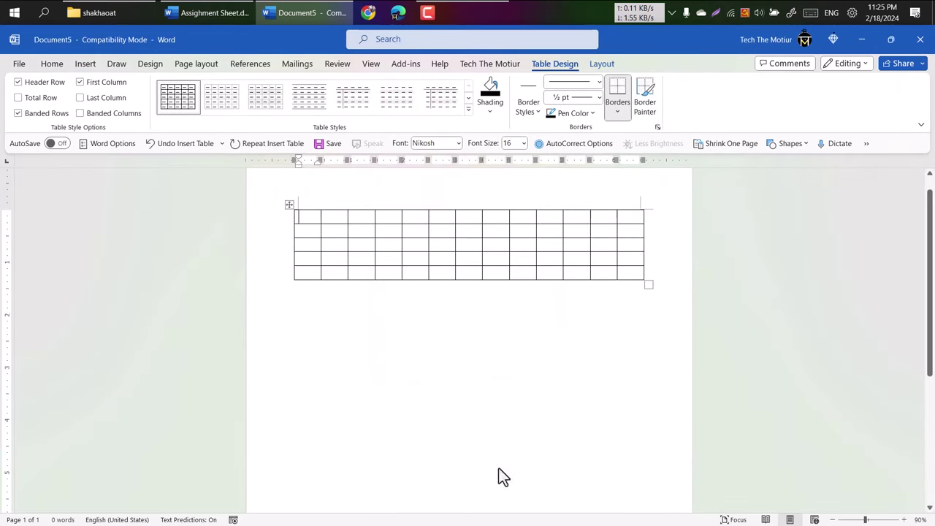
key("alt+Tab")
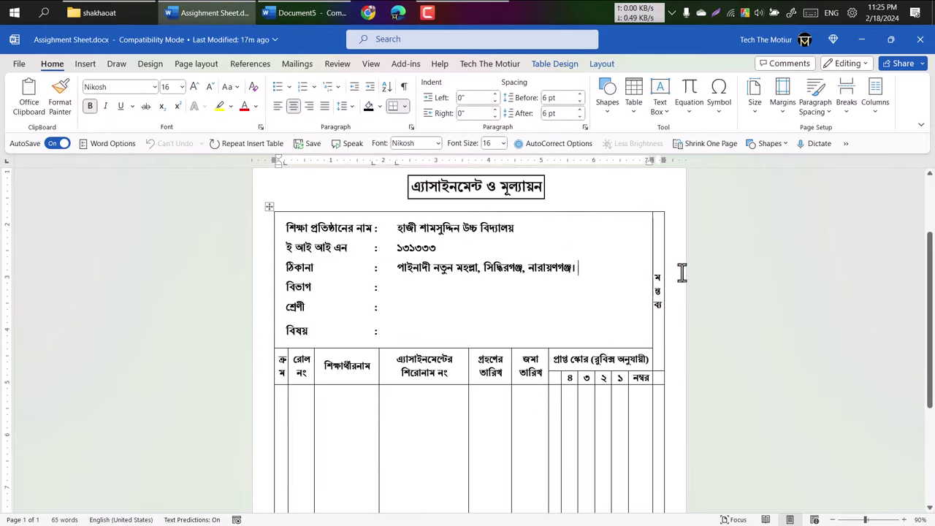
Step: Merge the first twelve cells of the new table's top row into one header cell
left_click(270, 13)
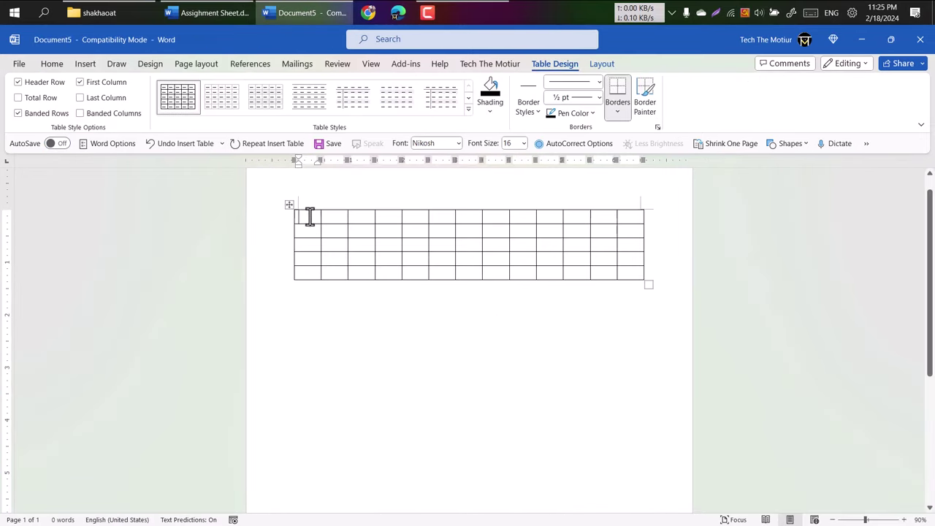
left_click_drag(310, 216, 607, 218)
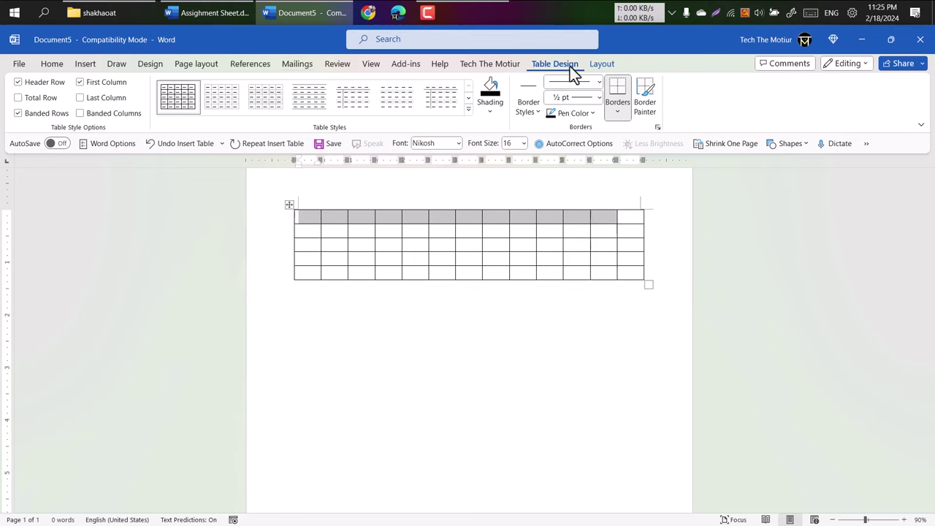
left_click(601, 65)
left_click(334, 99)
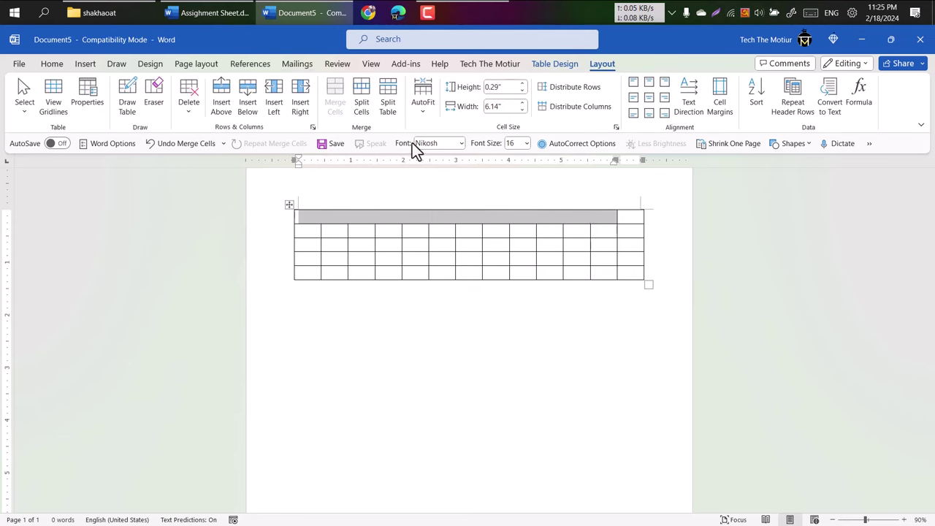
Step: Inspect the Assignment Sheet's original header cells, including জমা তারিখ and the score header
left_click(211, 12)
scroll(312, 351, "down", 2)
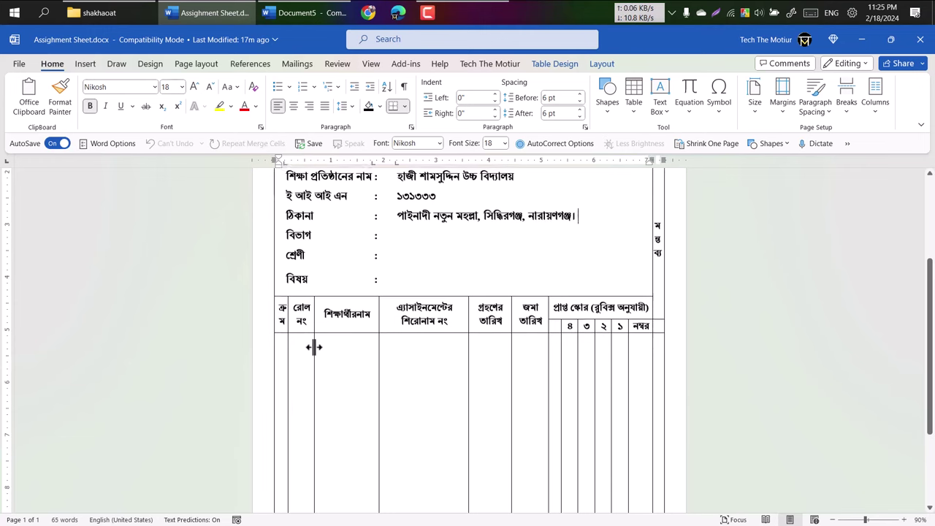
left_click(282, 307)
left_click(421, 321)
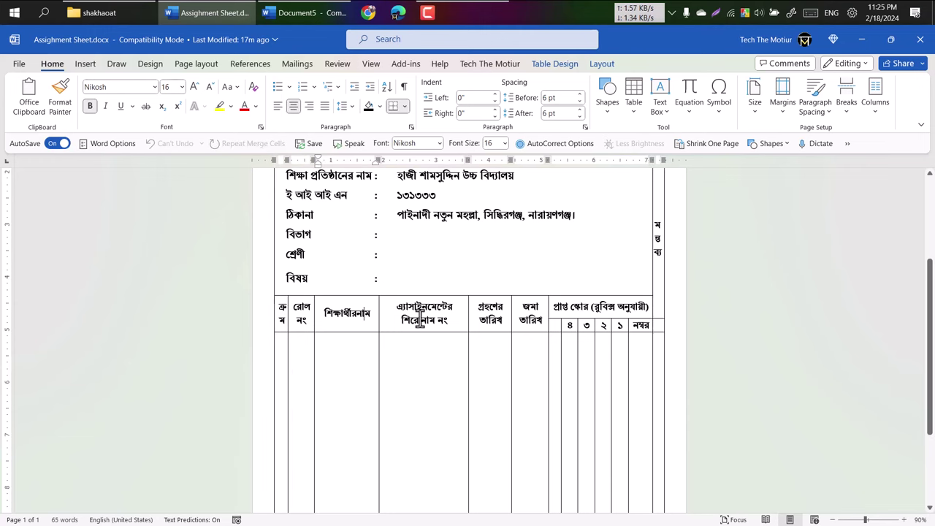
left_click(535, 308)
left_click(652, 305)
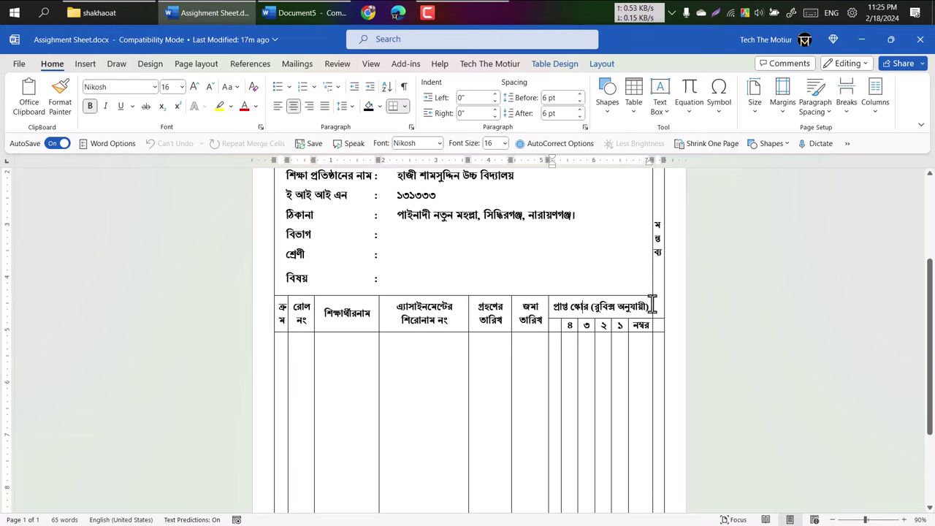
Step: Select the first eight cells of the draft table's second row
left_click(285, 9)
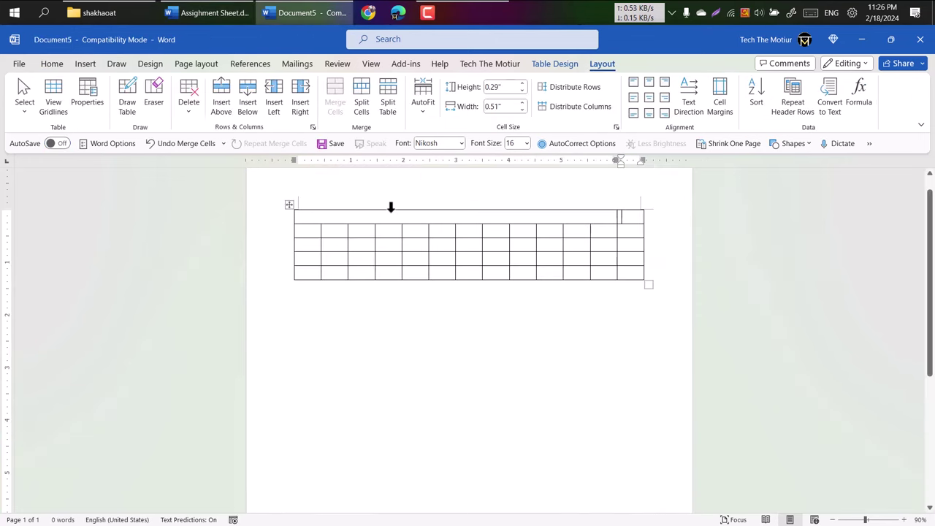
left_click_drag(313, 230, 412, 232)
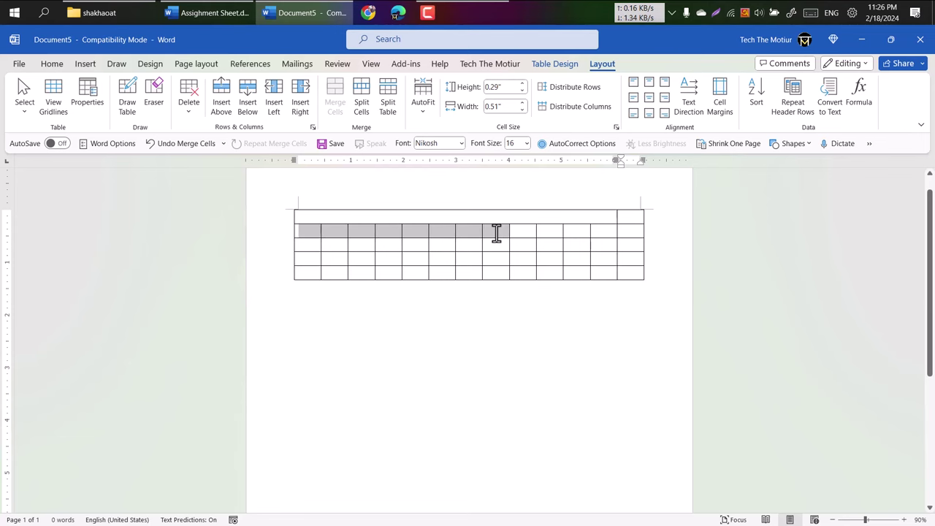
left_click_drag(412, 232, 501, 232)
Step: Check the span of the Assignment Sheet's score header, মন্তব্য column and score sub-header cells
key("alt+Tab")
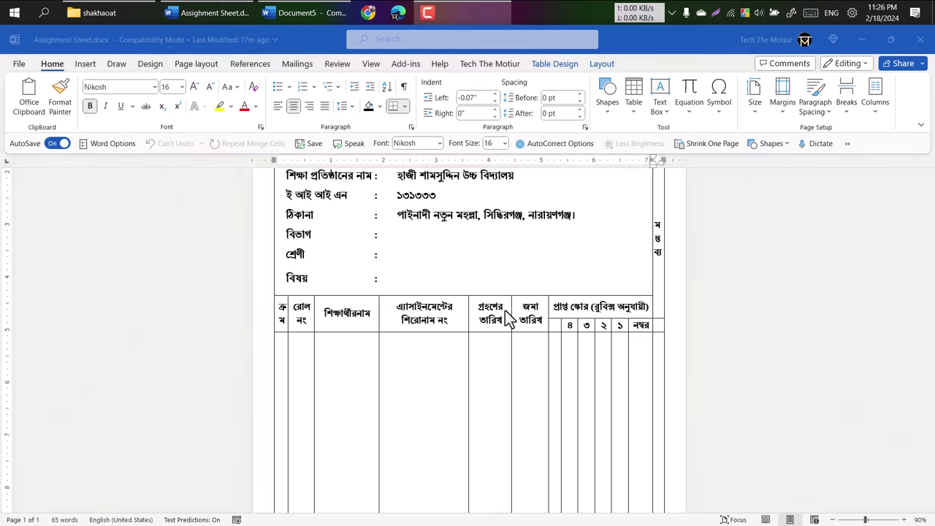
left_click(656, 309)
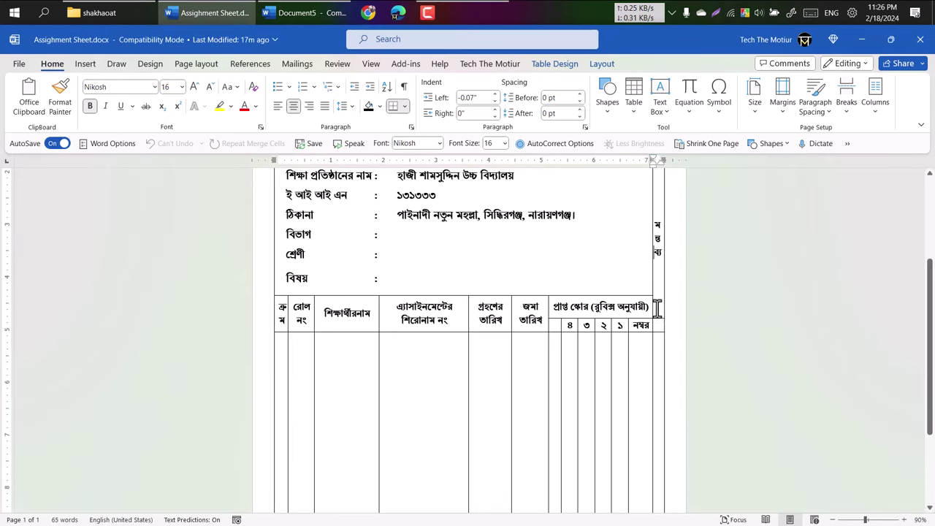
left_click(640, 310)
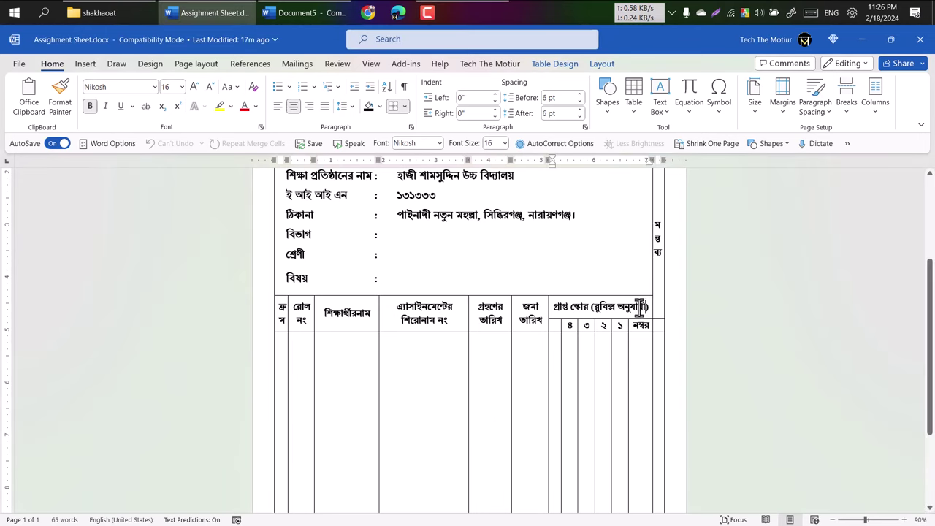
left_click_drag(640, 307, 630, 330)
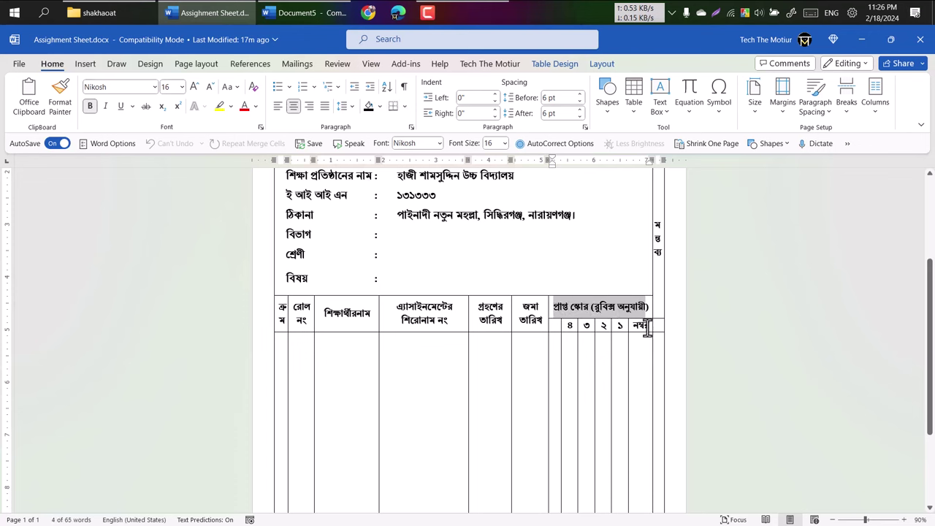
left_click(647, 326)
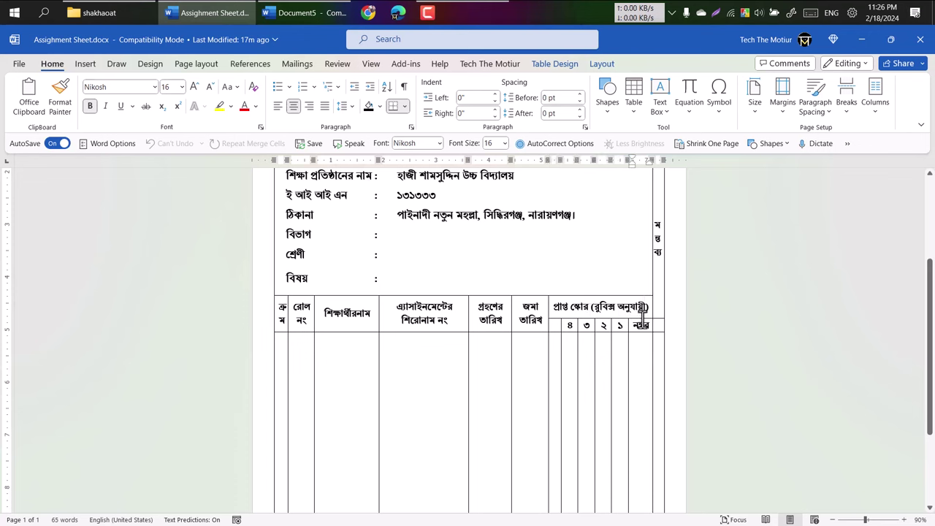
left_click(654, 307)
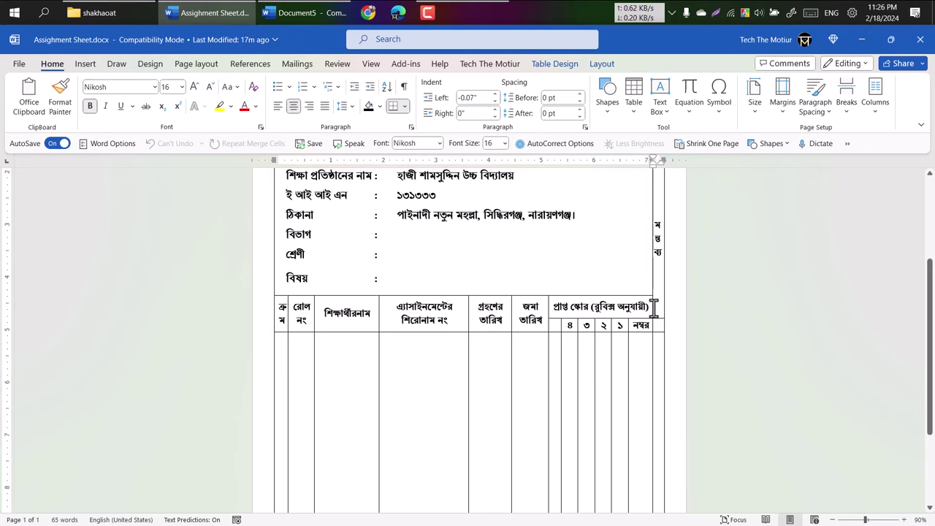
left_click(570, 328)
left_click(603, 328)
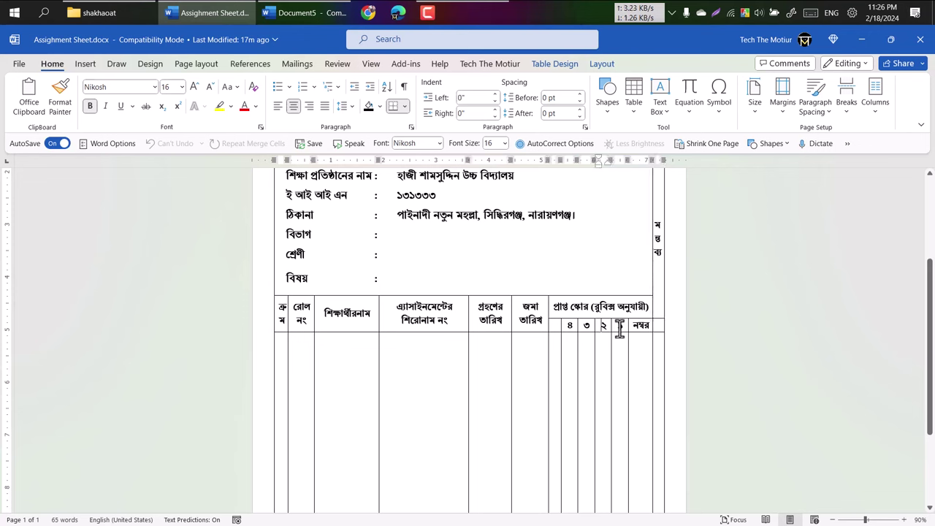
left_click(657, 328)
Step: Try merging the right part of the second row, then undo it after comparing
left_click(292, 13)
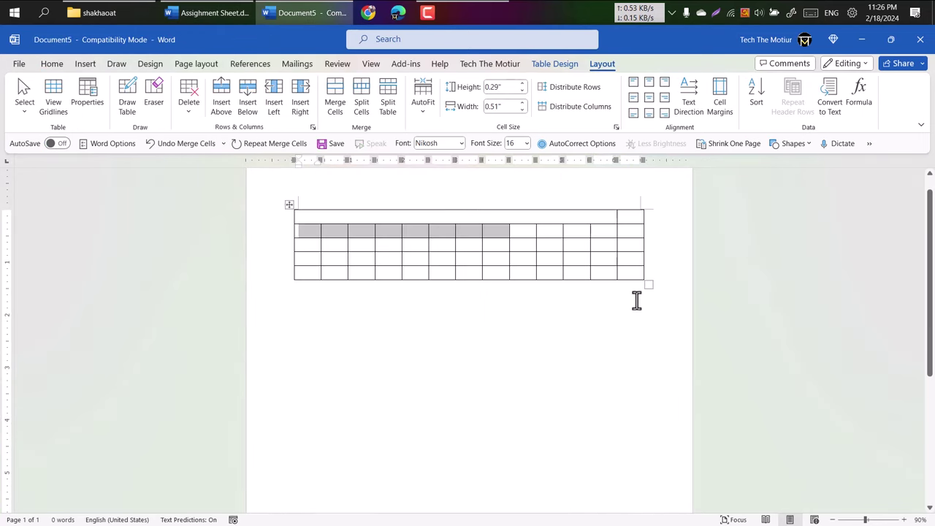
left_click(632, 231)
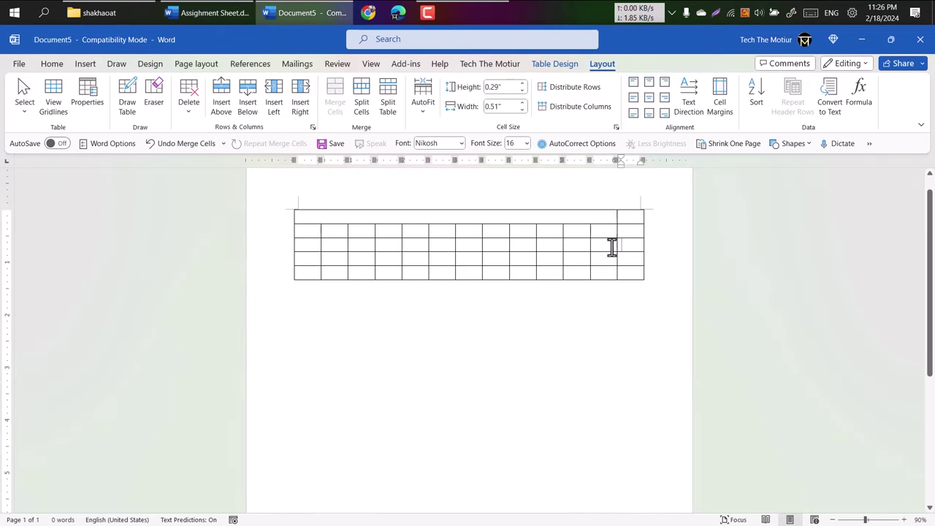
mouse_move(633, 249)
left_mouse_down()
mouse_move(466, 247)
mouse_move(632, 229)
left_mouse_up()
left_click(335, 102)
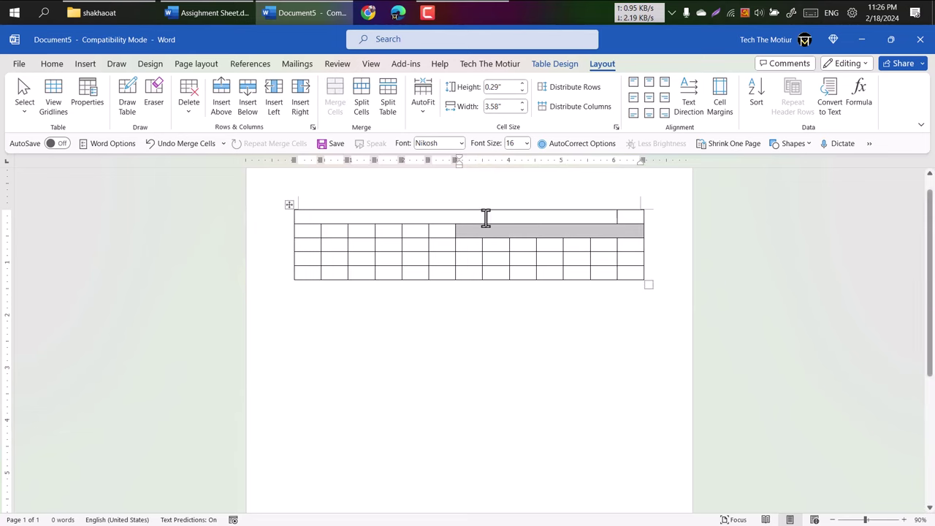
left_click(219, 12)
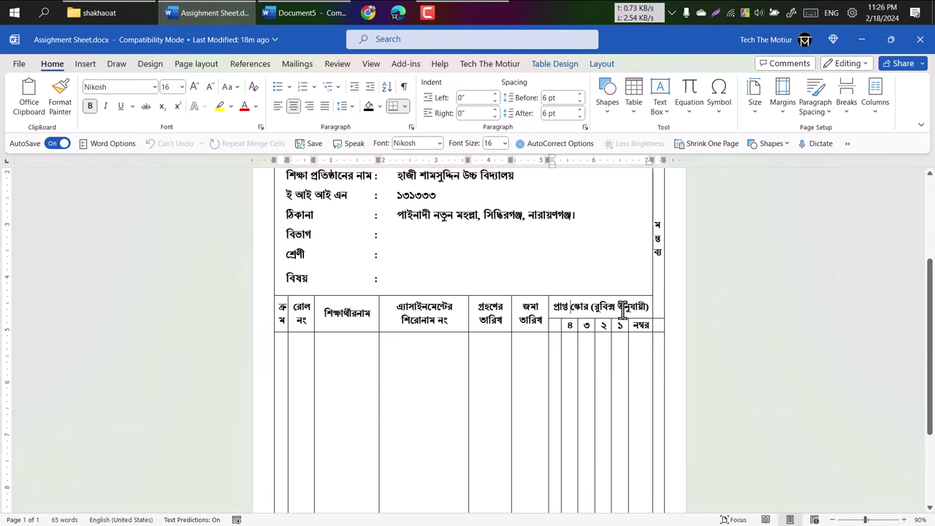
left_click(303, 12)
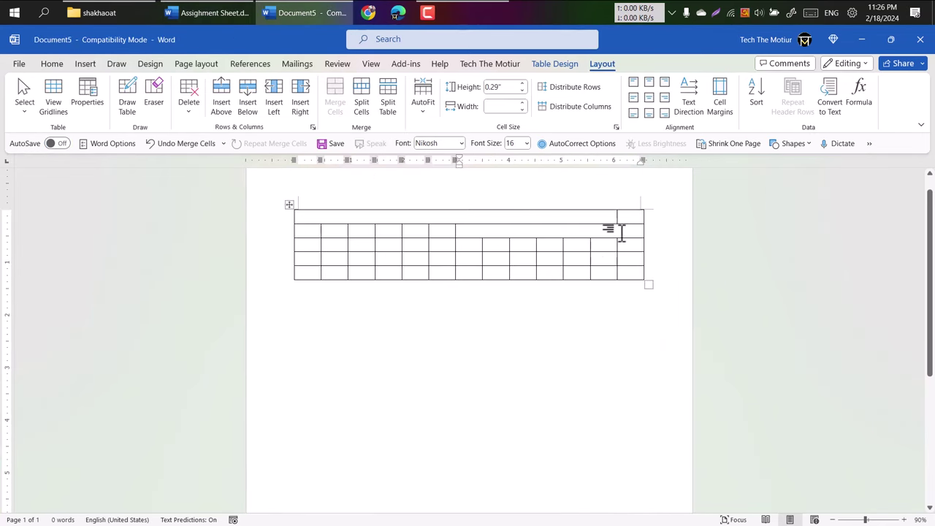
key("ctrl+z")
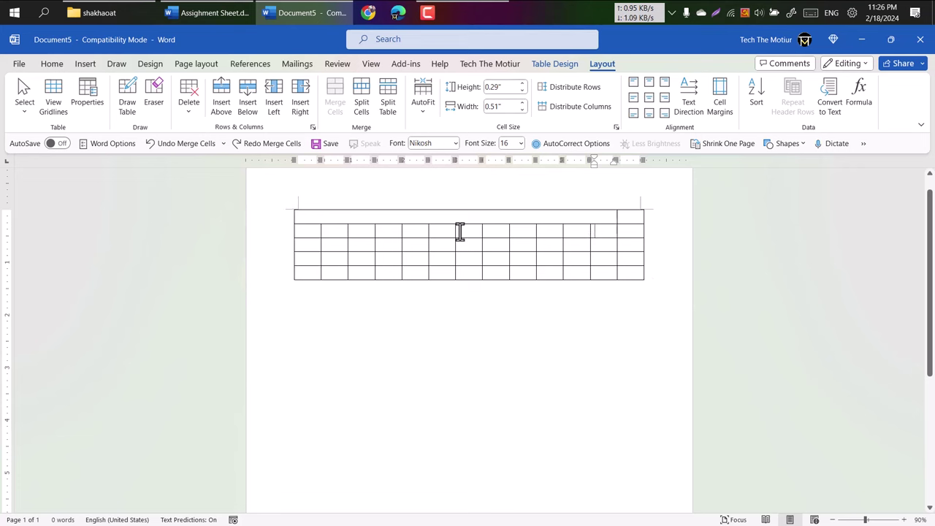
Step: Merge the second-row cells into a wide score header and the last column into one tall cell
left_click_drag(594, 235, 443, 232)
left_click(340, 102)
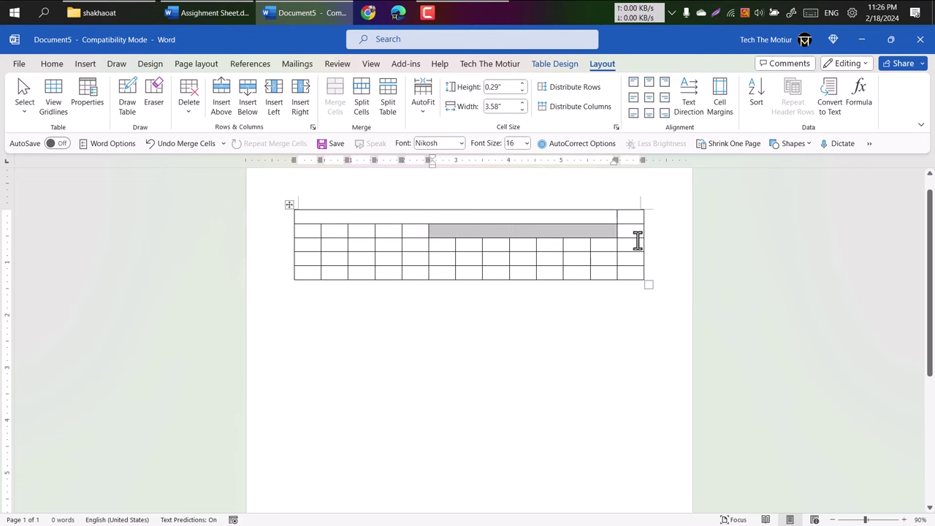
left_click_drag(631, 233, 629, 272)
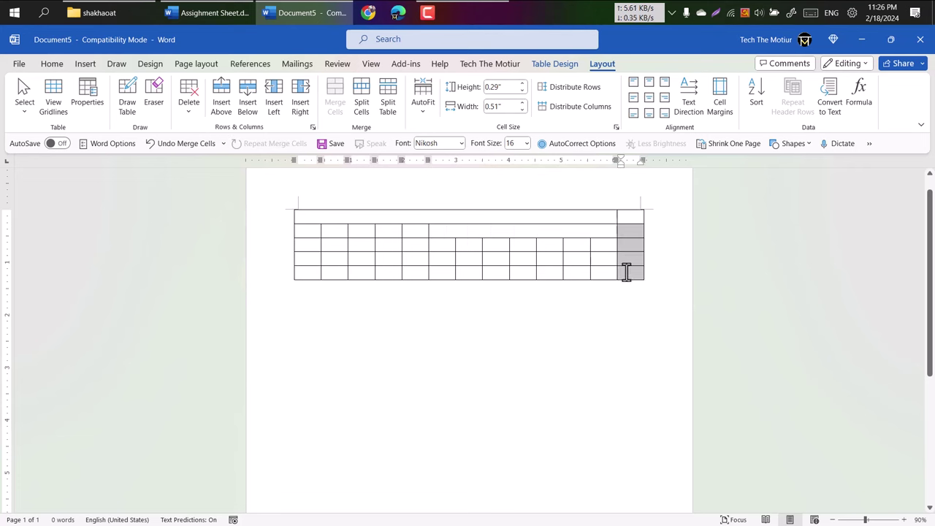
left_click(336, 102)
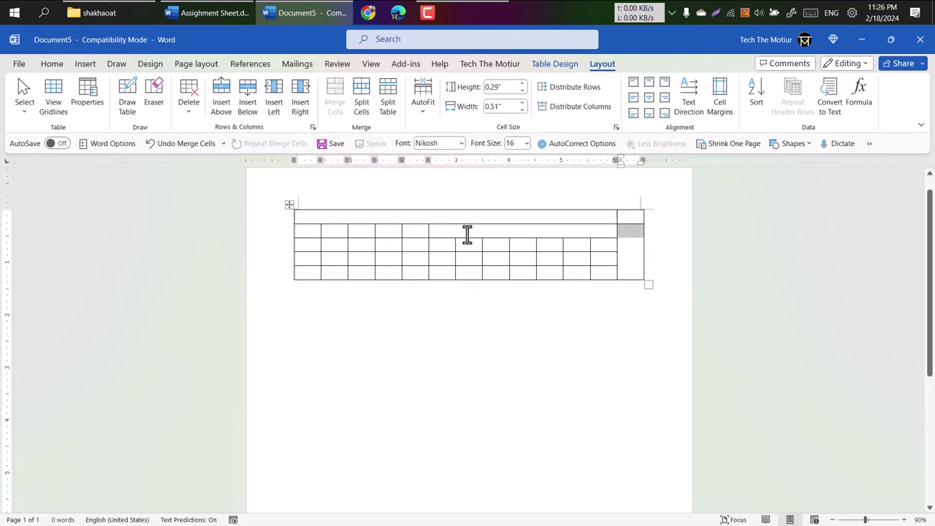
left_click(467, 233)
Step: Move the score block's left column border rightward
left_click_drag(439, 245, 594, 270)
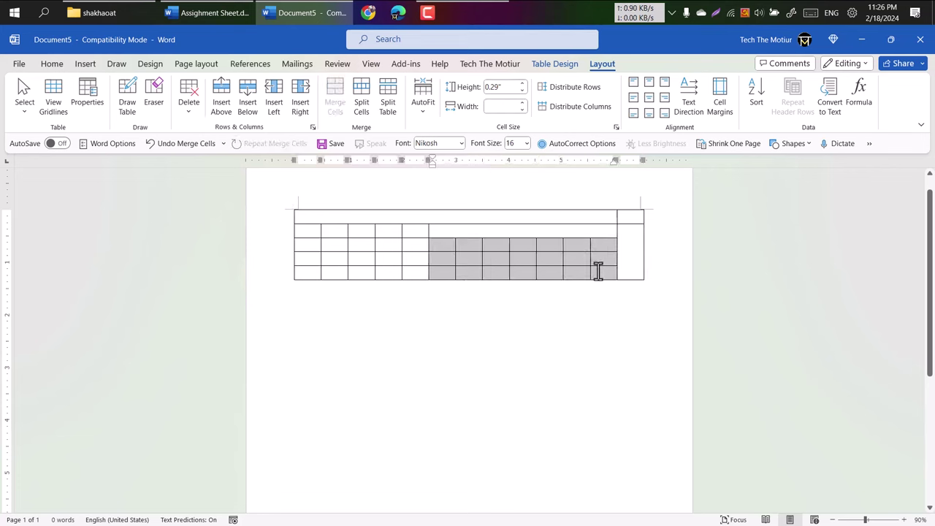
left_click(435, 232)
left_click_drag(520, 267, 589, 271)
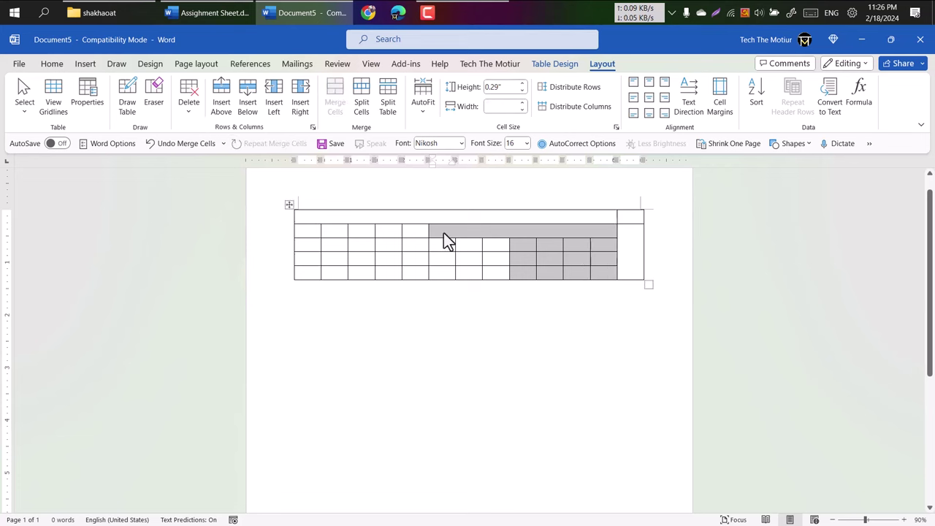
mouse_move(444, 232)
left_mouse_down()
mouse_move(463, 276)
mouse_move(599, 274)
left_mouse_up()
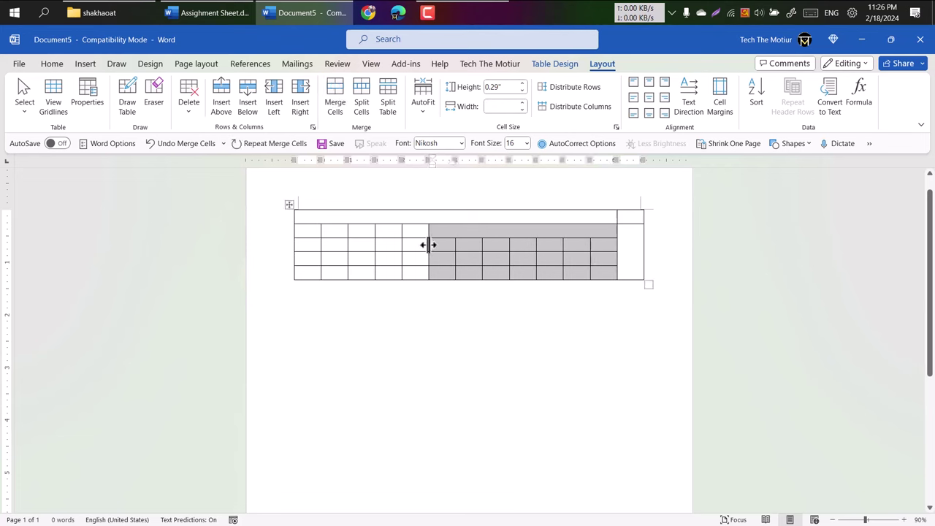
left_click_drag(429, 245, 481, 251)
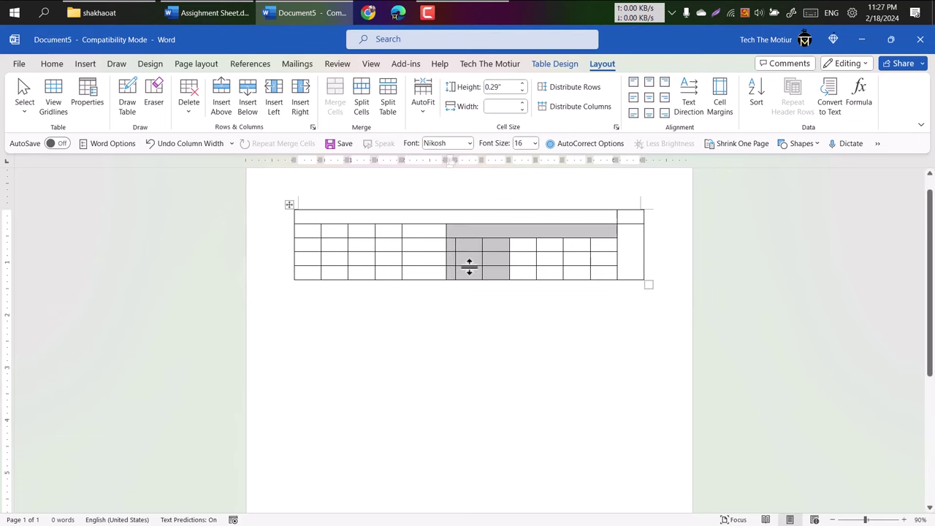
key("ctrl+z")
left_click_drag(430, 245, 499, 266)
Step: Make the small score cells in rows 2–4 equal width
left_click(476, 247)
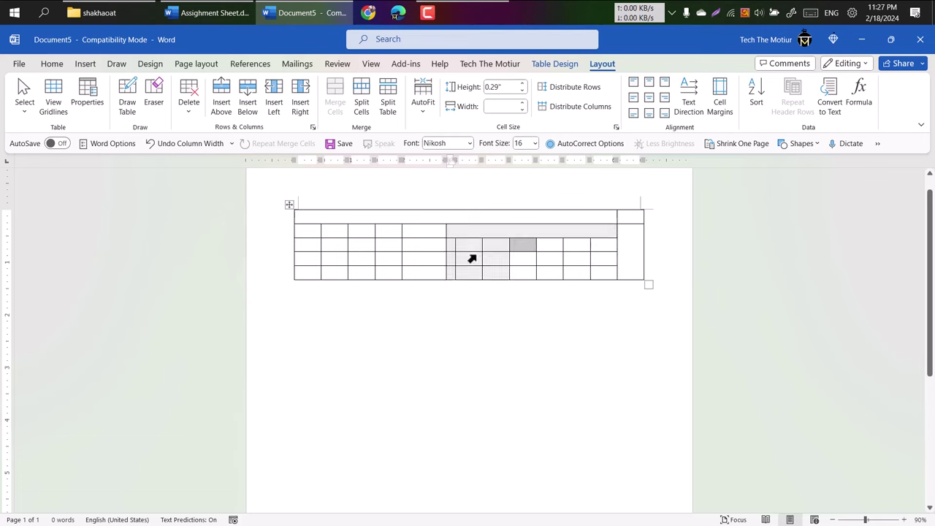
left_click_drag(542, 267, 603, 268)
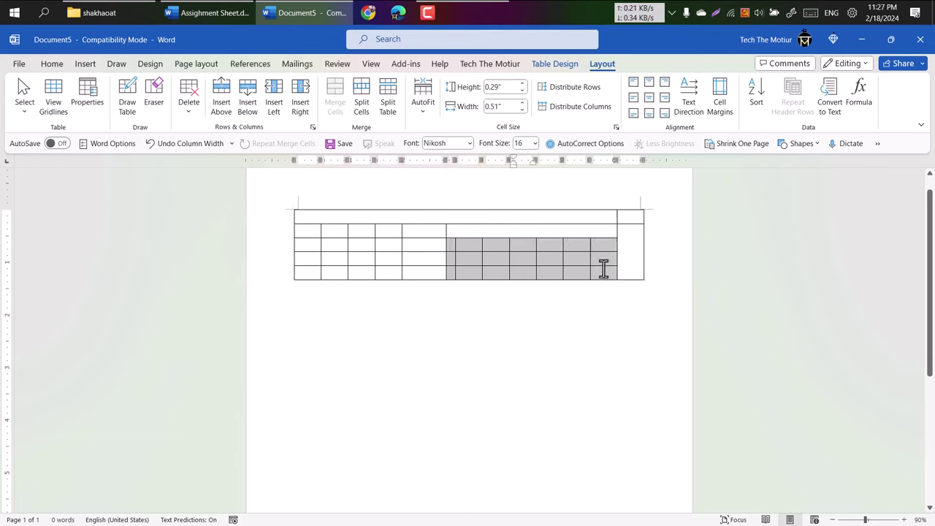
right_click(557, 249)
left_click(571, 110)
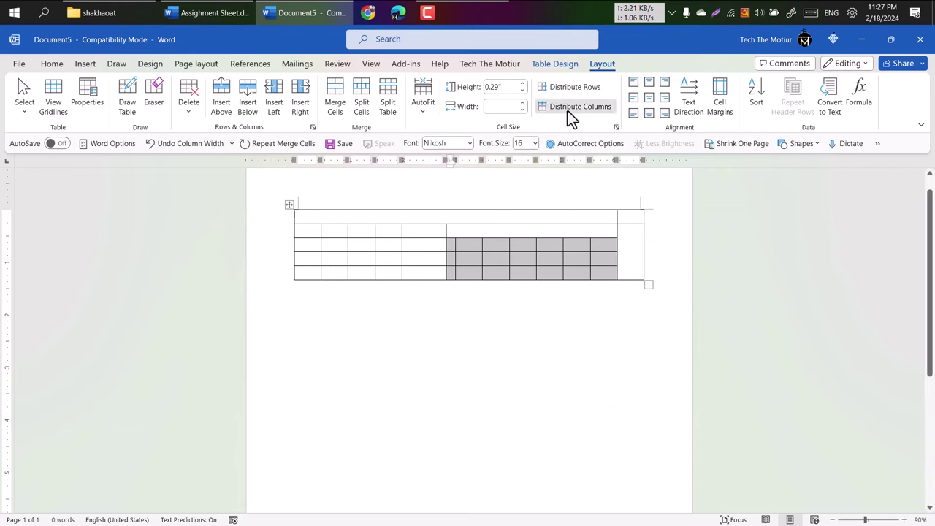
Step: Review the Assignment Sheet's জমা তারিখ header and surrounding score grid
left_click(199, 12)
scroll(446, 307, "down", 2)
left_click(529, 255)
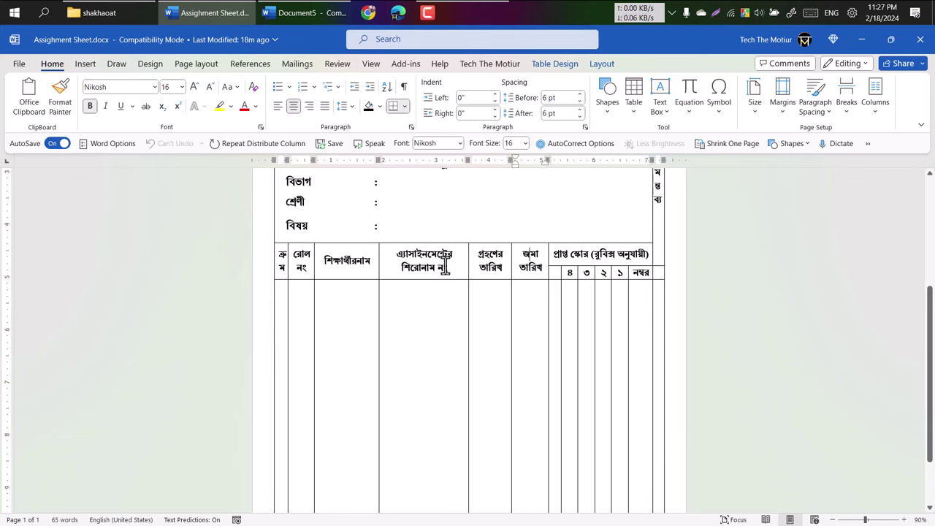
scroll(389, 292, "down", 2, "ctrl")
scroll(432, 338, "up", 2, "ctrl")
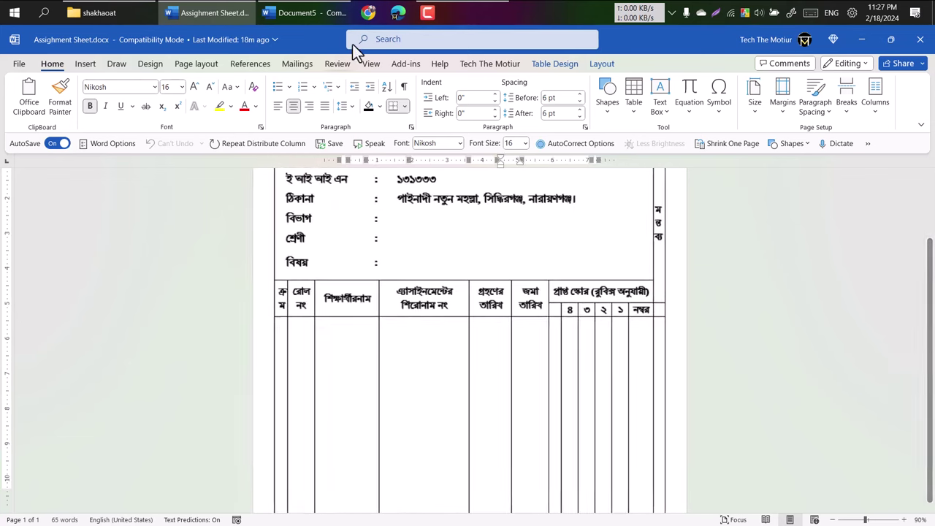
scroll(432, 292, "up", 4)
scroll(657, 336, "down", 3)
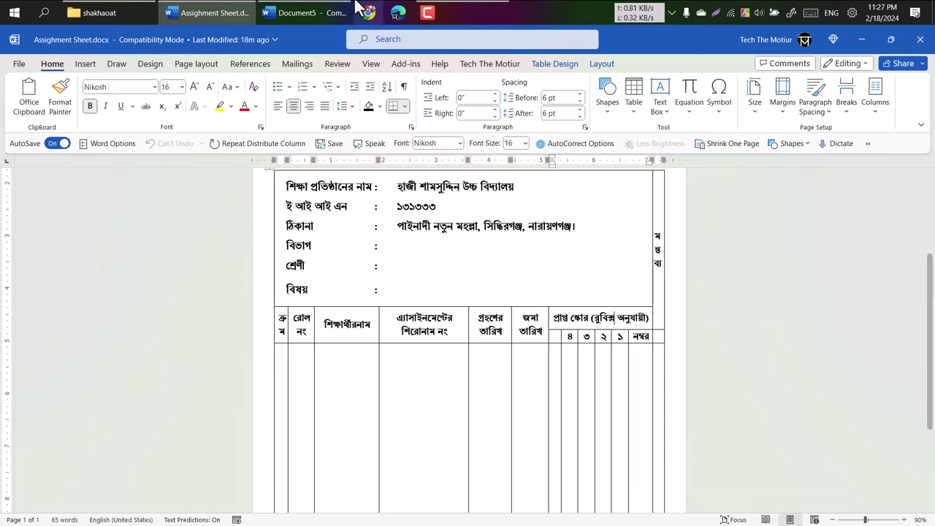
Step: Delete the entire draft table from Document5
left_click(306, 12)
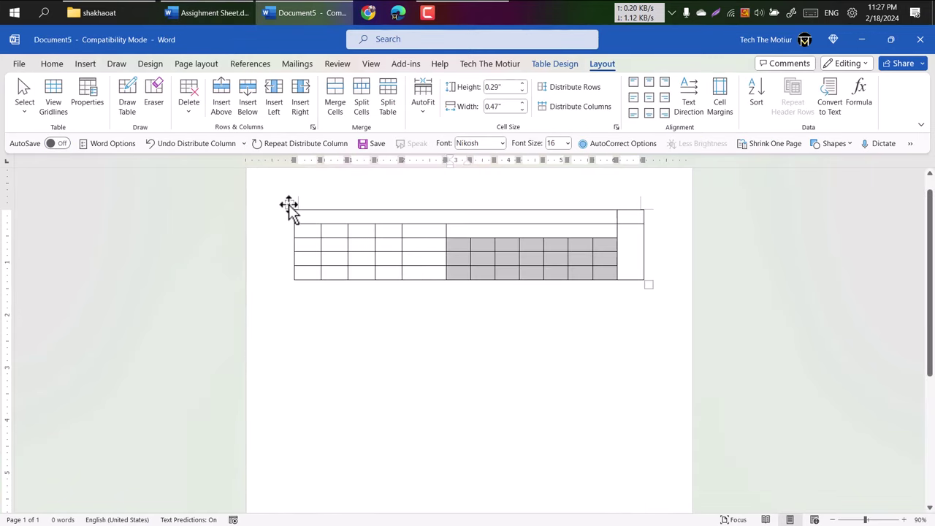
left_click(290, 205)
key("BackSpace")
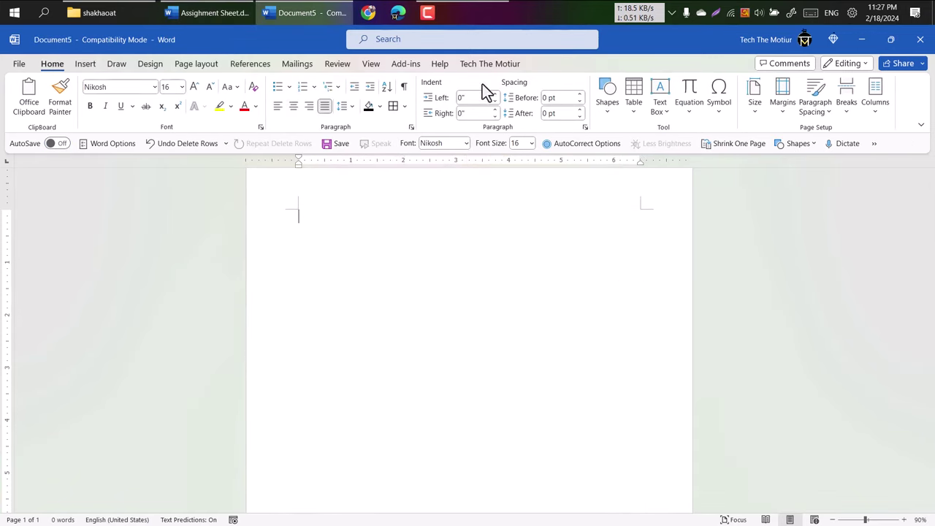
Step: Insert a one-row, ten-column table and extend it to four rows
left_click(83, 66)
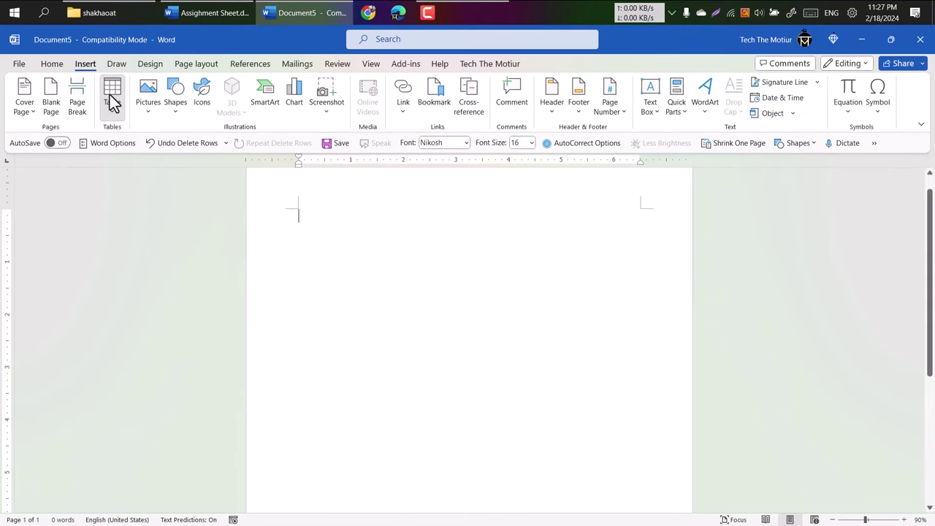
left_click(111, 99)
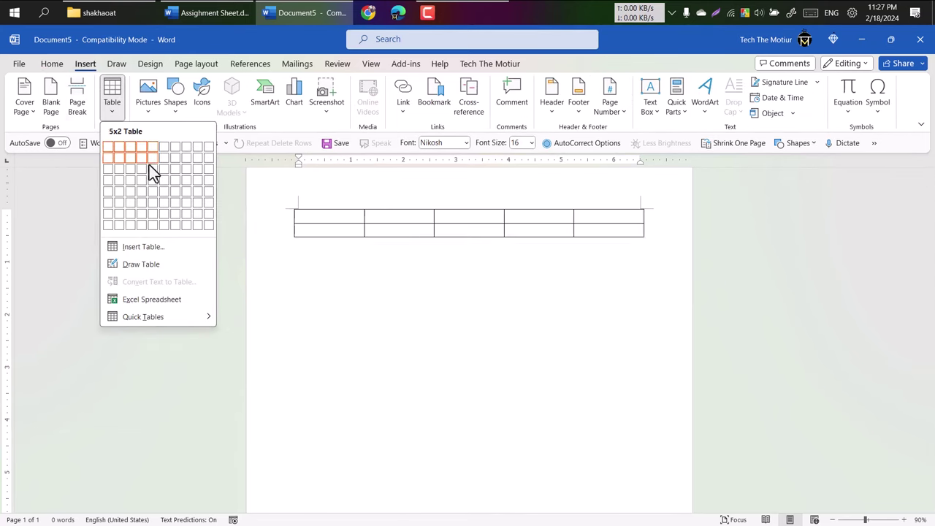
left_click(209, 150)
scroll(411, 280, "up", 3)
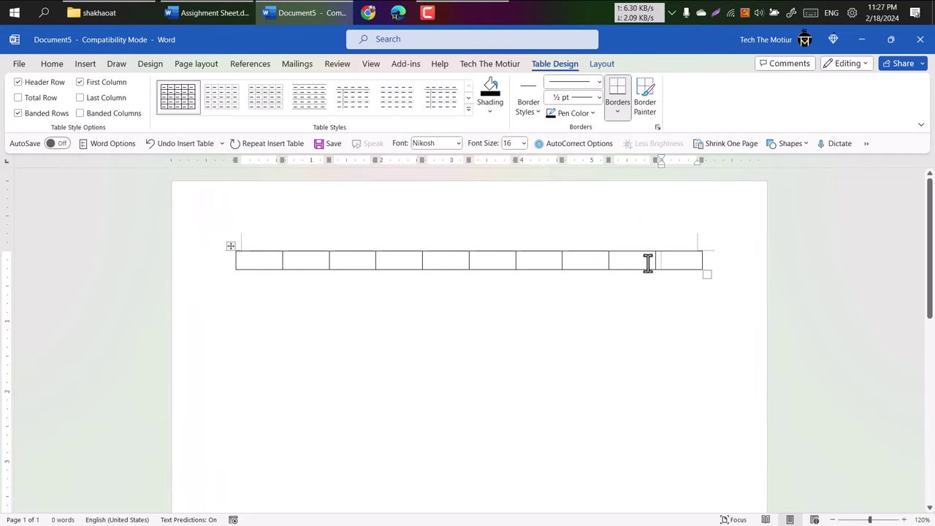
left_click_drag(648, 261, 593, 260)
left_click(593, 261)
left_click(677, 260)
key("Tab")
key("Tab")
key("Tab")
key("Tab")
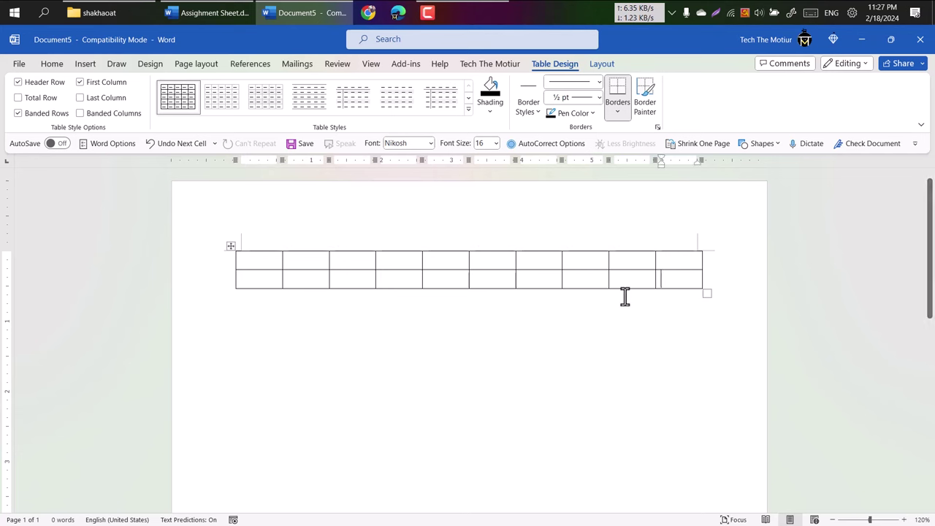
key("Tab")
key("Tab")
key("Tab")
key("Tab")
key("Tab")
key("Tab")
key("Tab")
key("Tab")
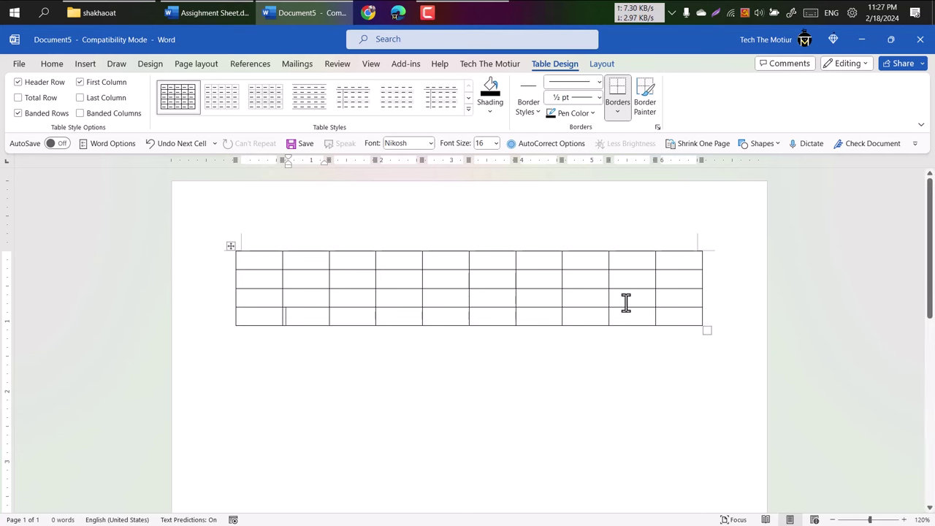
Step: Select column 8 in rows 2–4, then compare with the Assignment Sheet
left_click(572, 276)
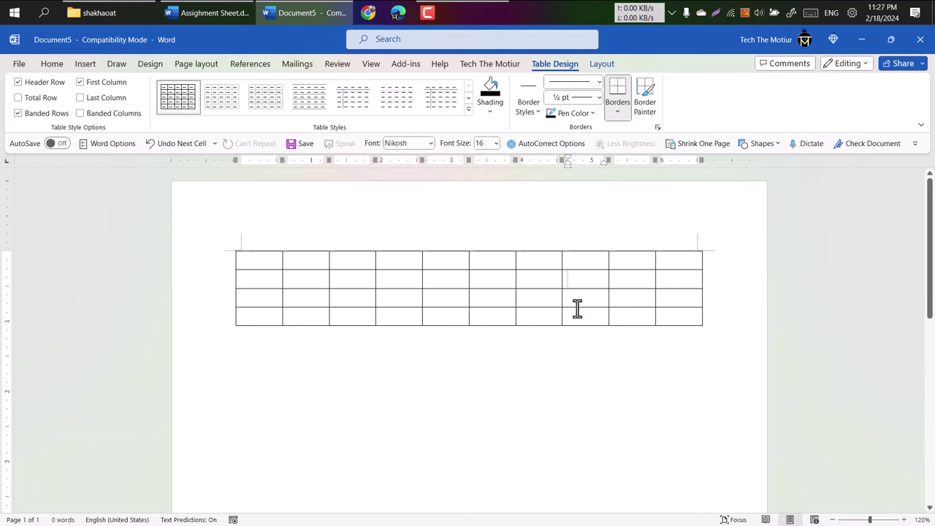
left_click_drag(570, 274, 578, 319)
left_click(605, 65)
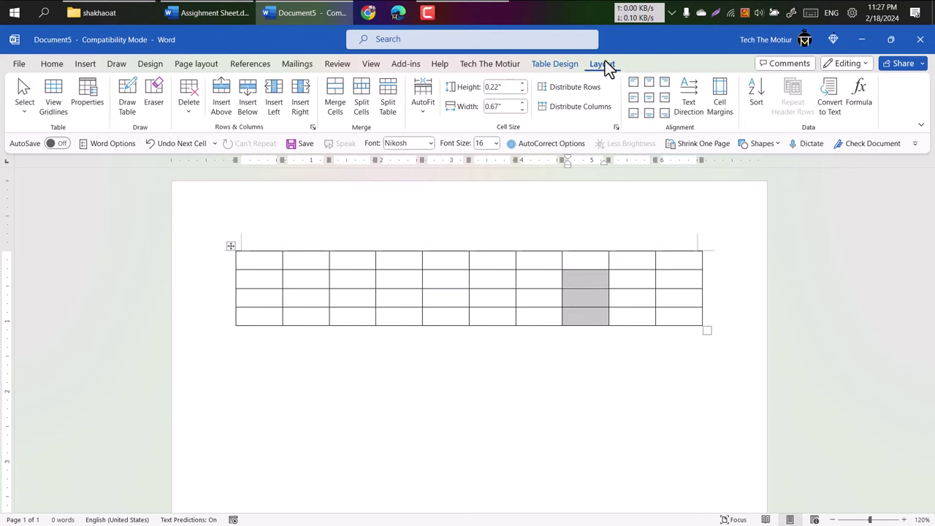
left_click(217, 4)
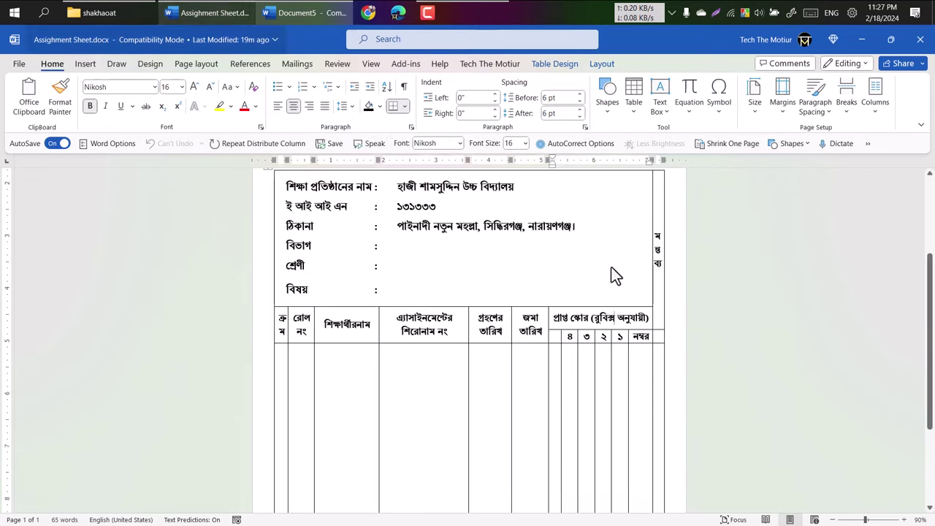
Step: Inspect the Assignment Sheet's narrow score cells beside ৪ and ৩
left_click(556, 335)
left_click_drag(570, 322, 589, 336)
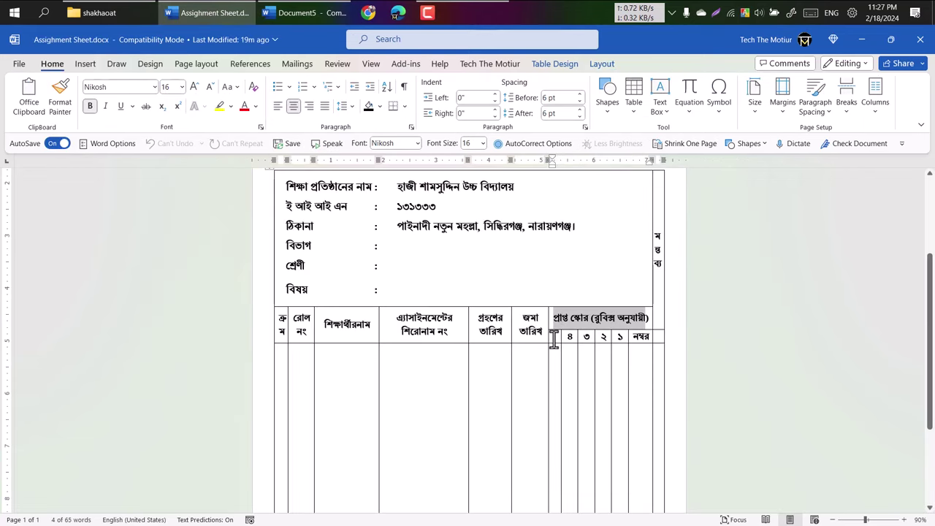
left_click(554, 337)
left_click(593, 340)
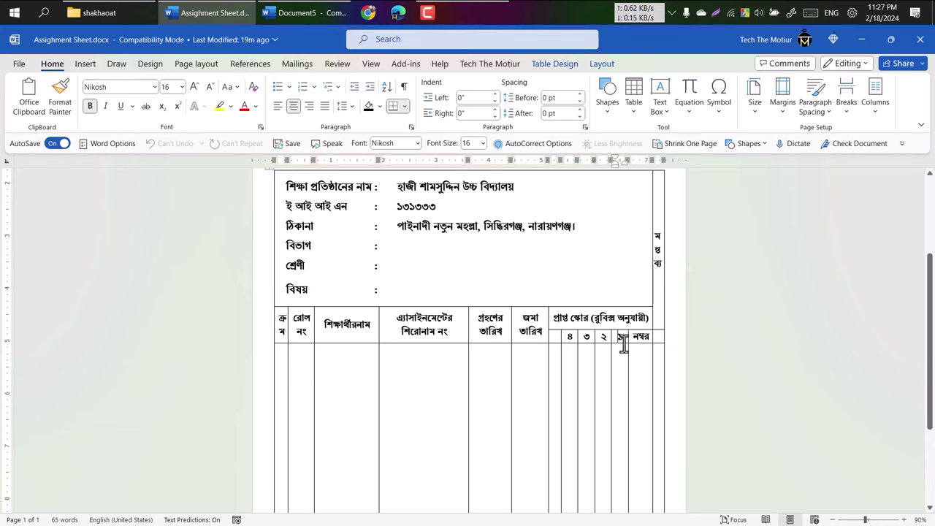
Step: AutoFit the table to the page width, then trial-split column 6 in rows 2–4 and undo it
left_click(296, 13)
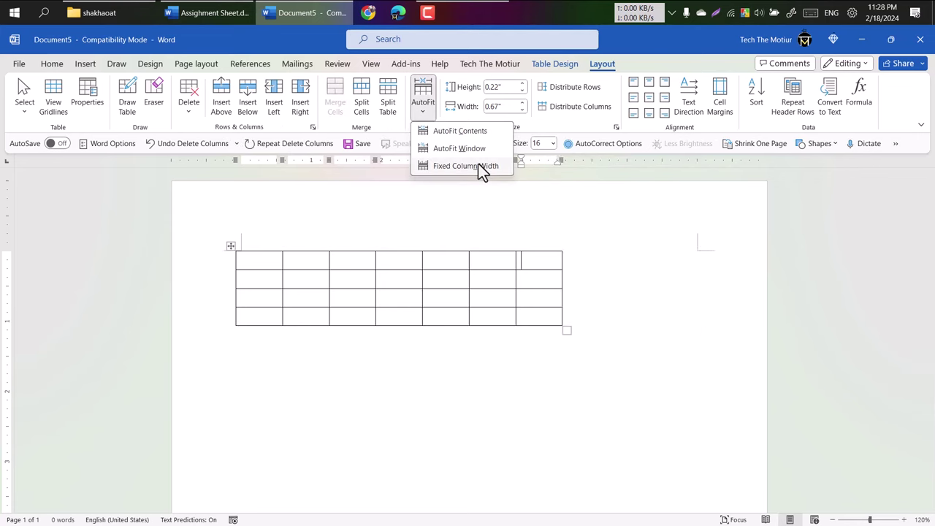
left_click(465, 147)
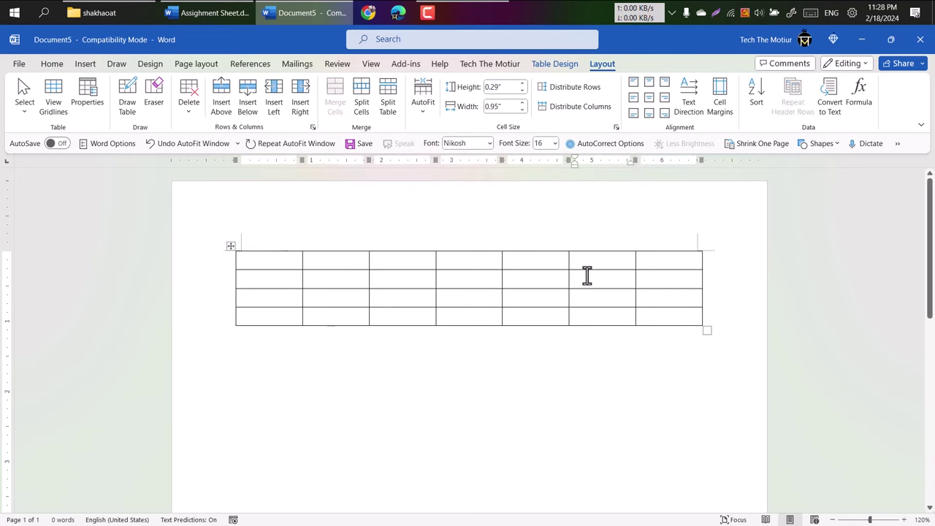
left_click_drag(586, 275, 593, 313)
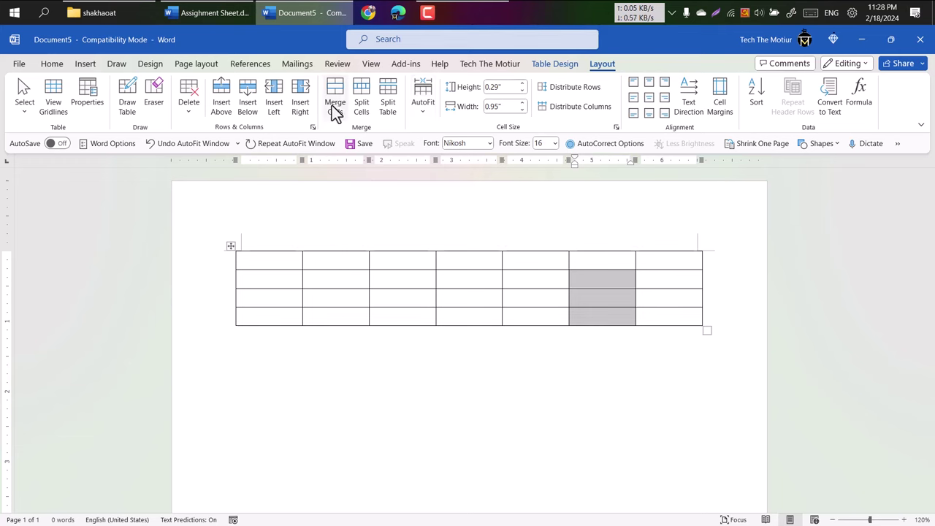
left_click(361, 95)
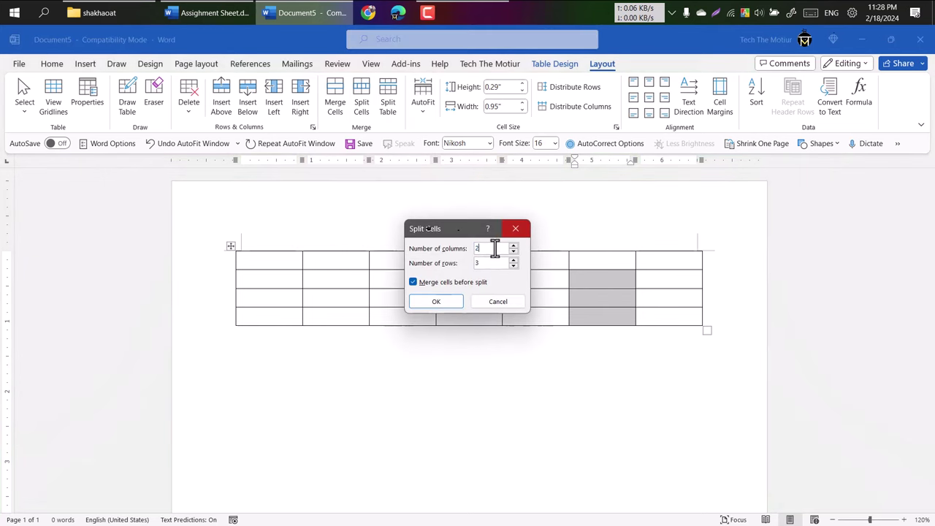
key("Return")
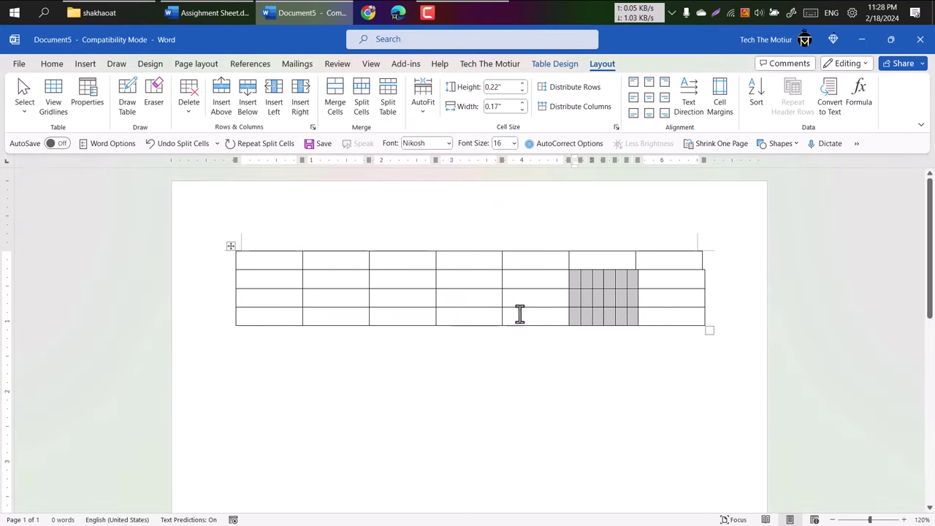
scroll(595, 324, "up", 3, "ctrl")
key("ctrl+z")
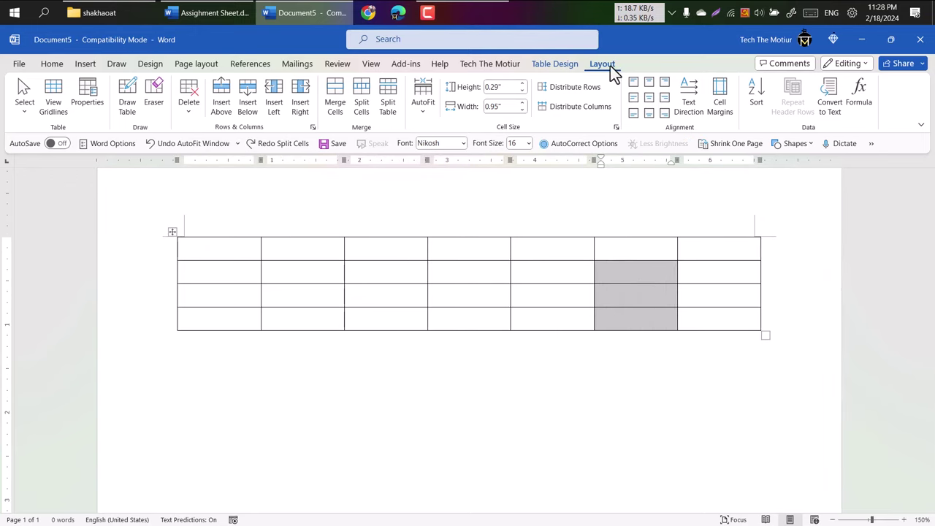
left_click(130, 106)
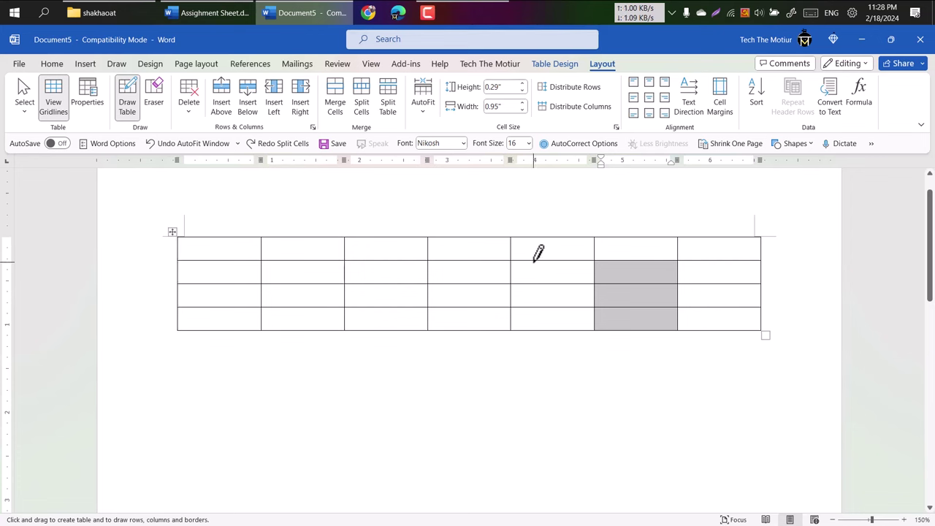
Step: Draw borders subdividing columns 5 and 6 into narrow score cells in rows 2–4
left_click_drag(535, 260, 533, 330)
left_click_drag(562, 238, 570, 314)
key("ctrl+z")
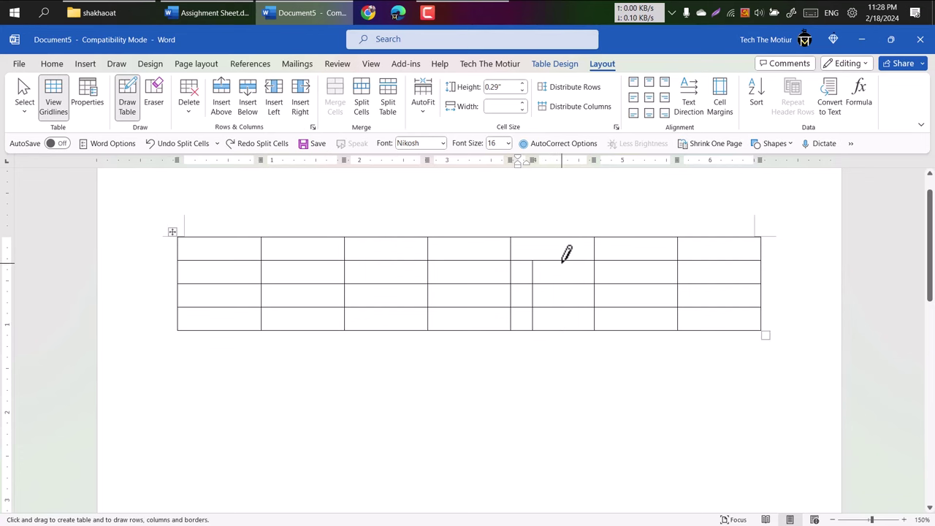
left_click_drag(562, 261, 572, 328)
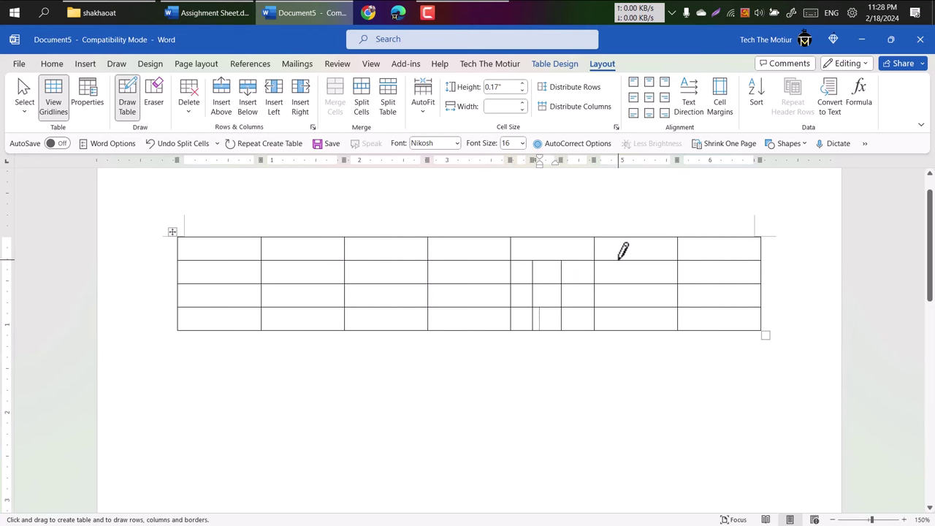
left_click_drag(625, 261, 625, 329)
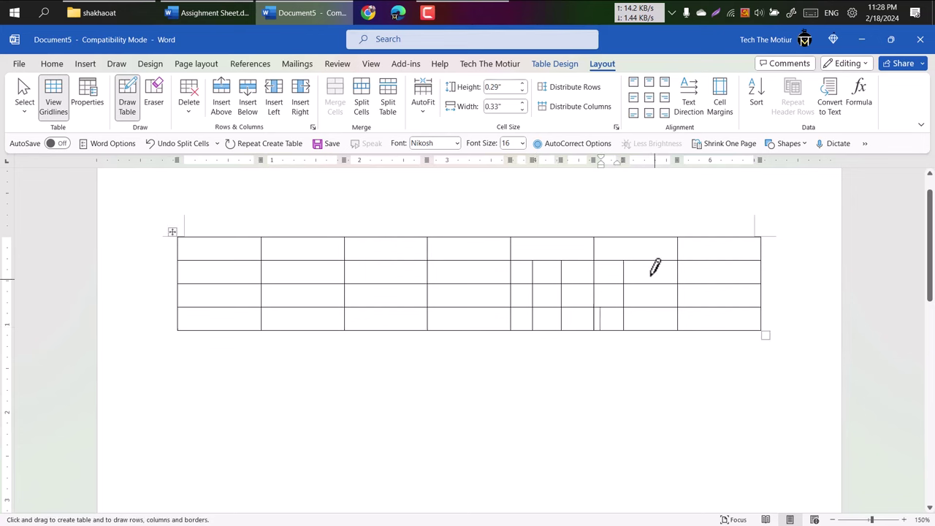
left_click_drag(649, 261, 657, 321)
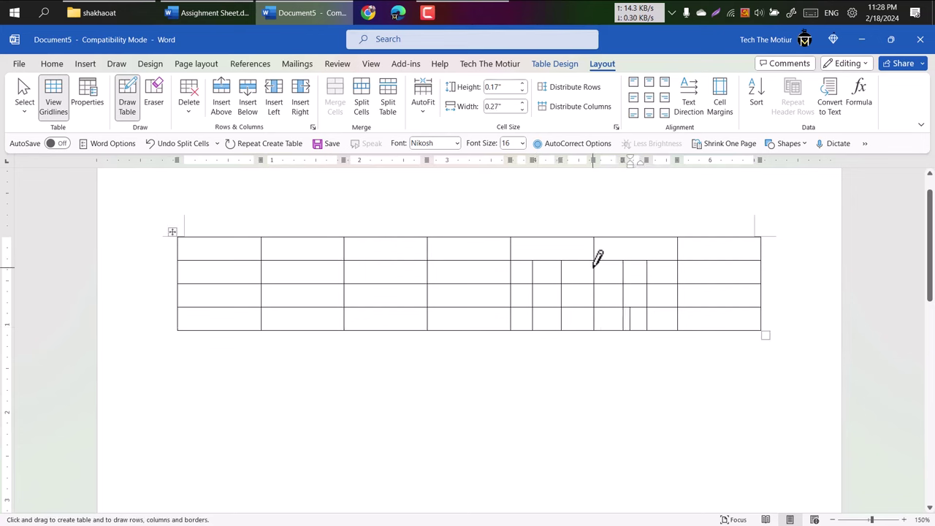
key("Escape")
Step: Merge the top cells above the subdivided columns and the last column's lower three cells
left_click_drag(576, 255, 604, 252)
left_click(335, 101)
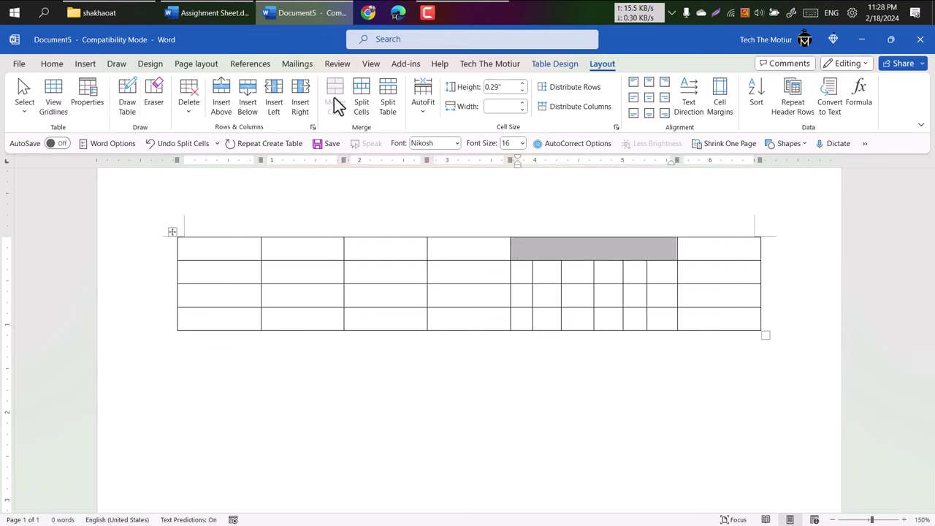
left_click_drag(709, 254, 716, 321)
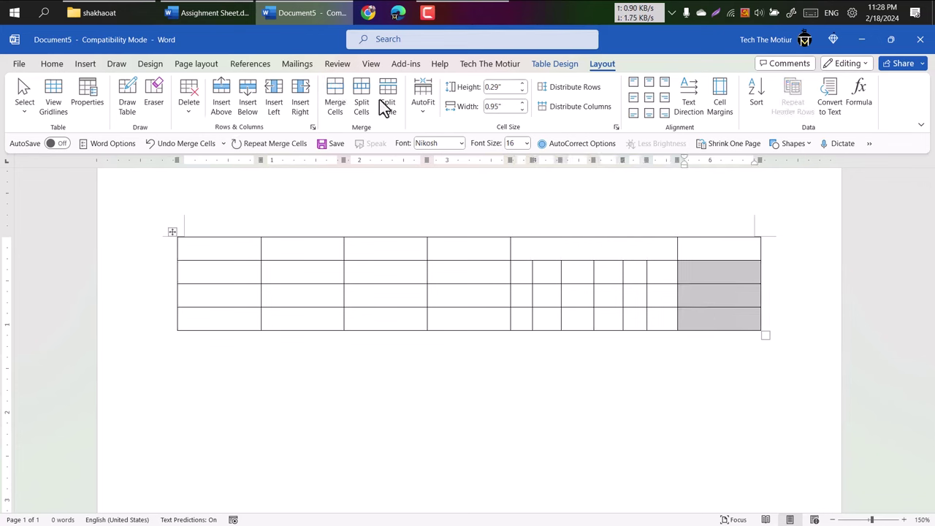
left_click(337, 102)
left_click(597, 276)
left_click(432, 259)
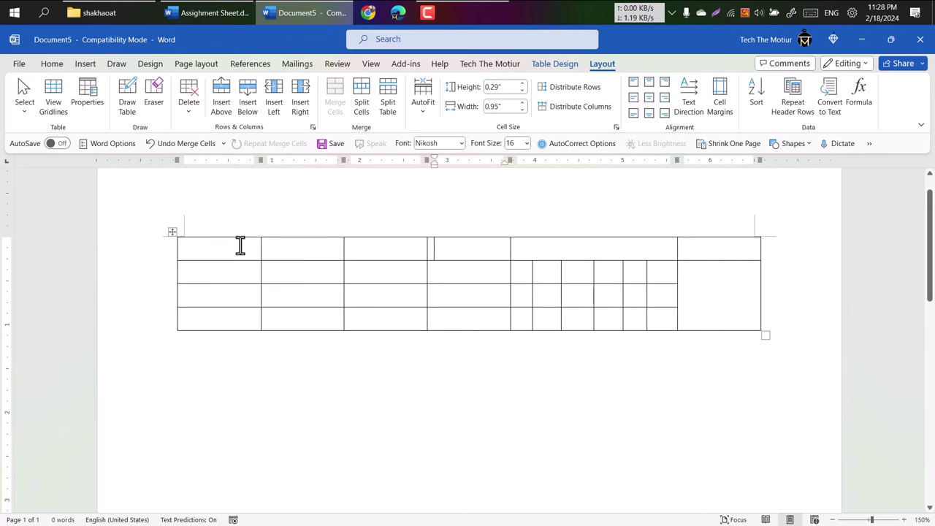
left_click(209, 13)
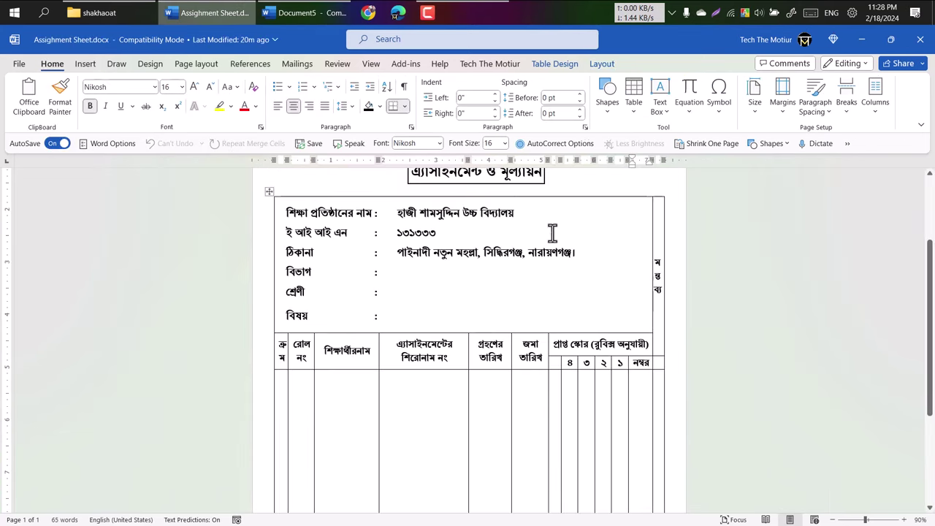
Step: Merge the first row up to the score header and make it about 2.37 inches tall
left_click(298, 12)
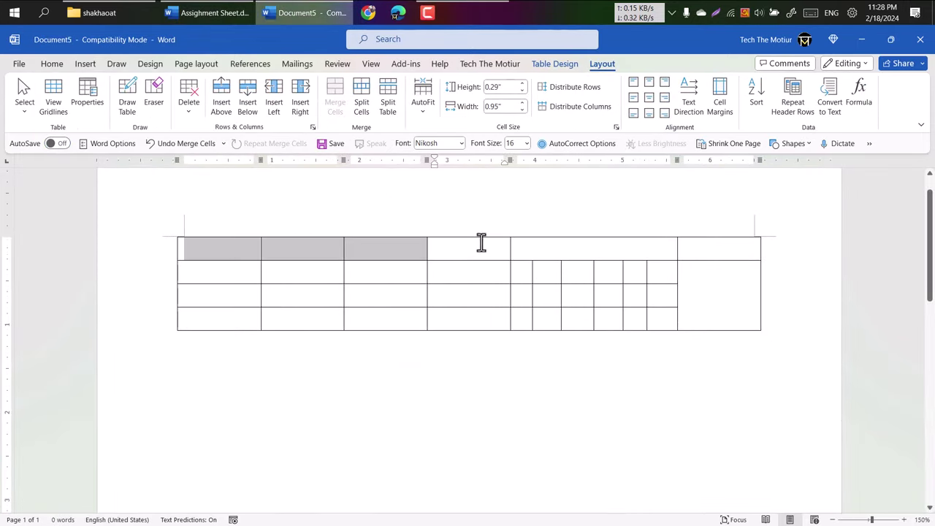
left_click_drag(241, 247, 543, 242)
left_click(335, 98)
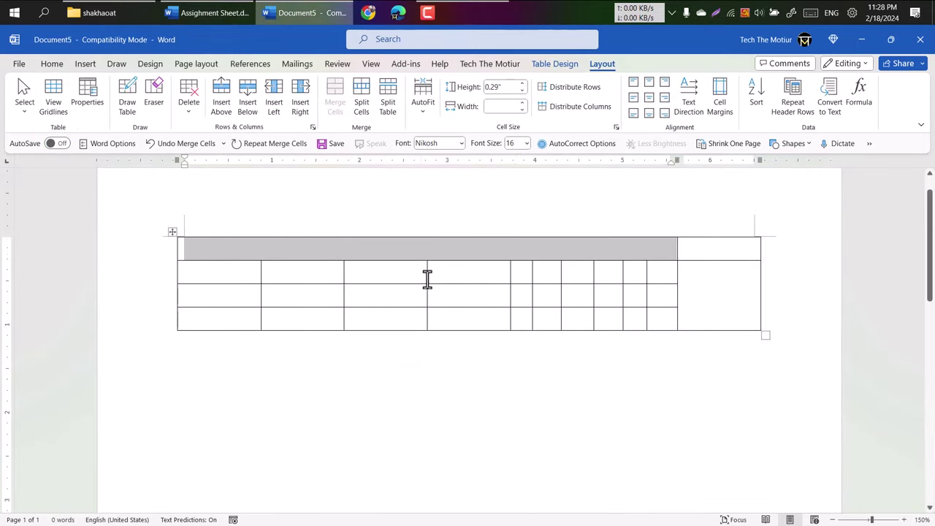
left_click(423, 254)
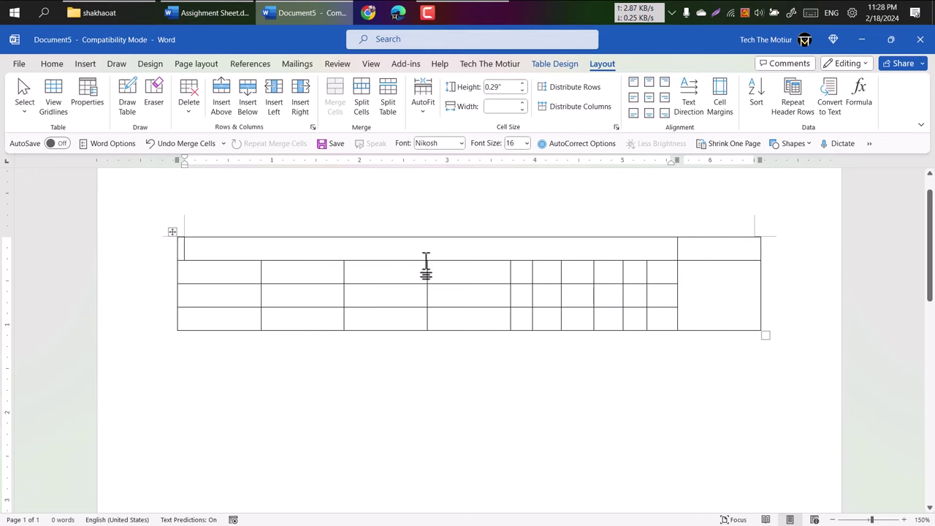
left_click_drag(426, 260, 422, 445)
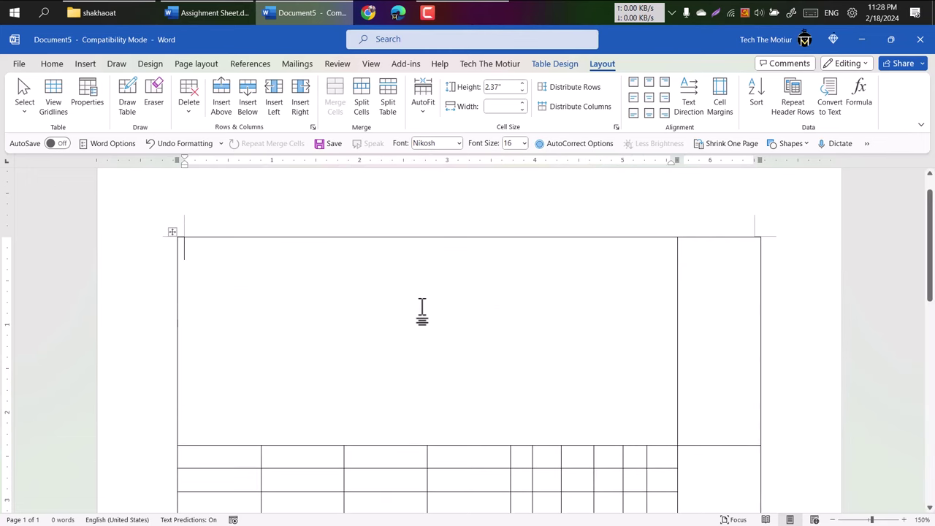
scroll(431, 307, "down", 3)
scroll(480, 313, "down", 5, "ctrl")
scroll(480, 313, "down", 2, "ctrl")
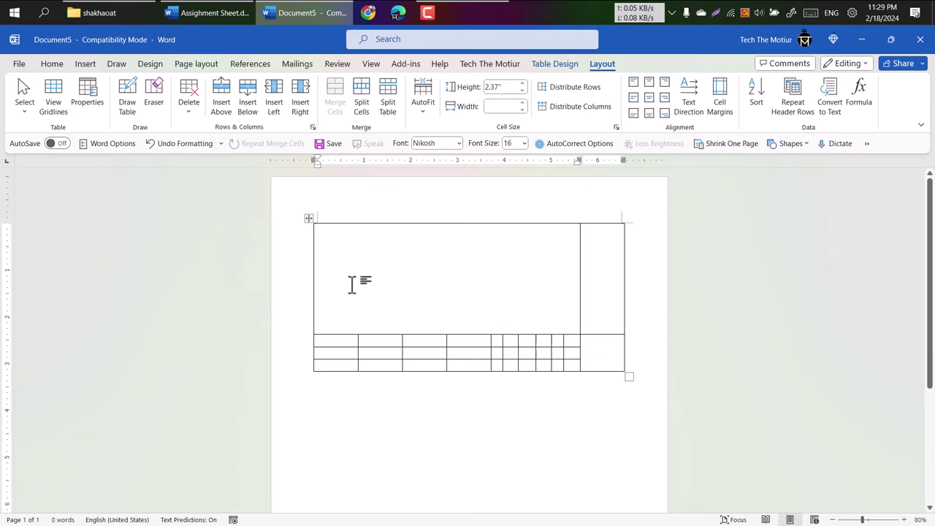
Step: Compare with the Assignment Sheet's score table, then remove the practice table
key("alt+Tab")
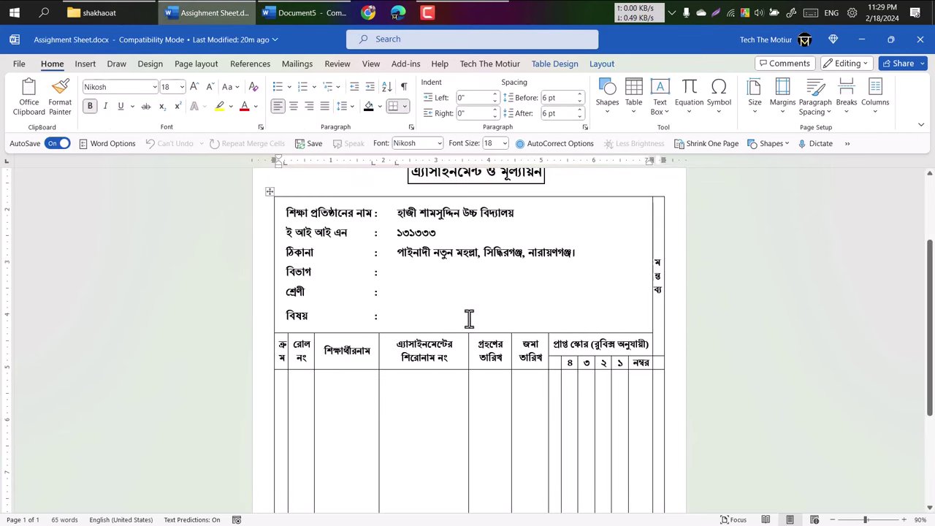
scroll(553, 372, "down", 3, "ctrl")
scroll(597, 376, "up", 3, "ctrl")
scroll(600, 351, "down", 2)
scroll(653, 325, "up", 1, "ctrl")
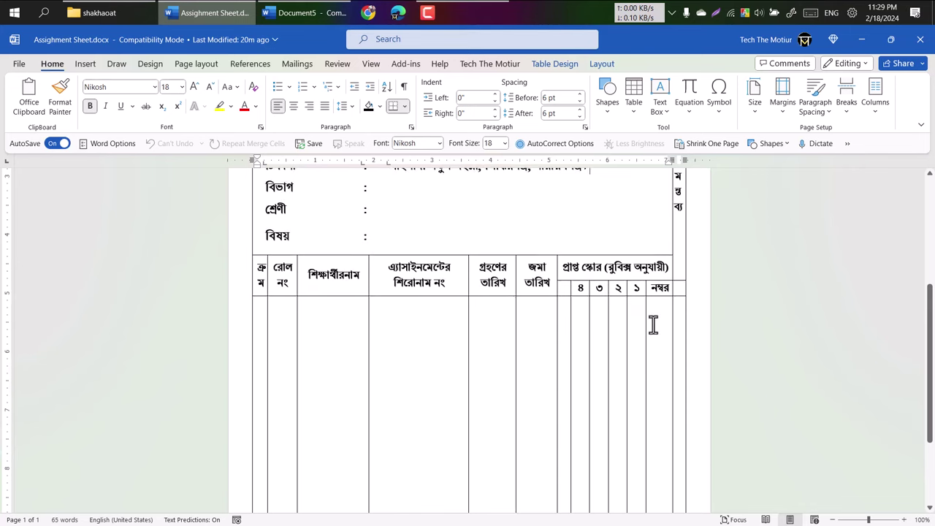
left_click(670, 313)
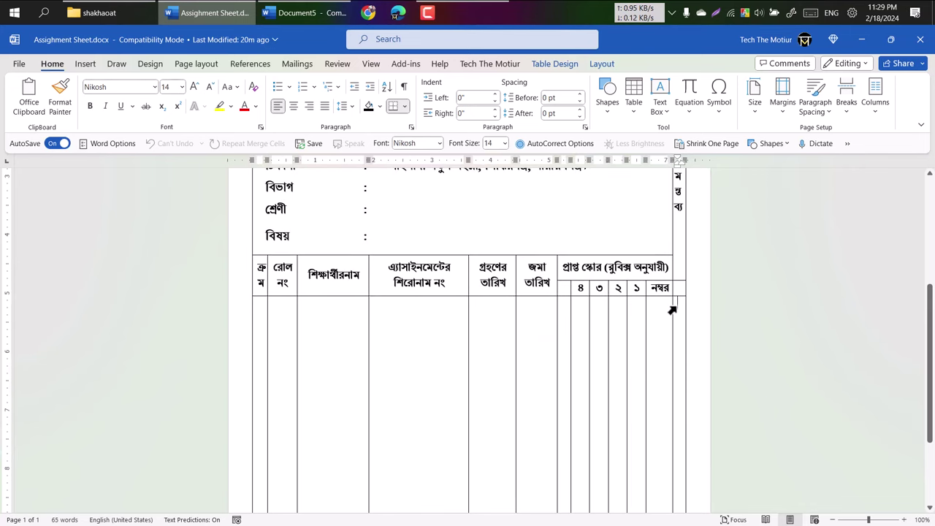
scroll(562, 333, "up", 2)
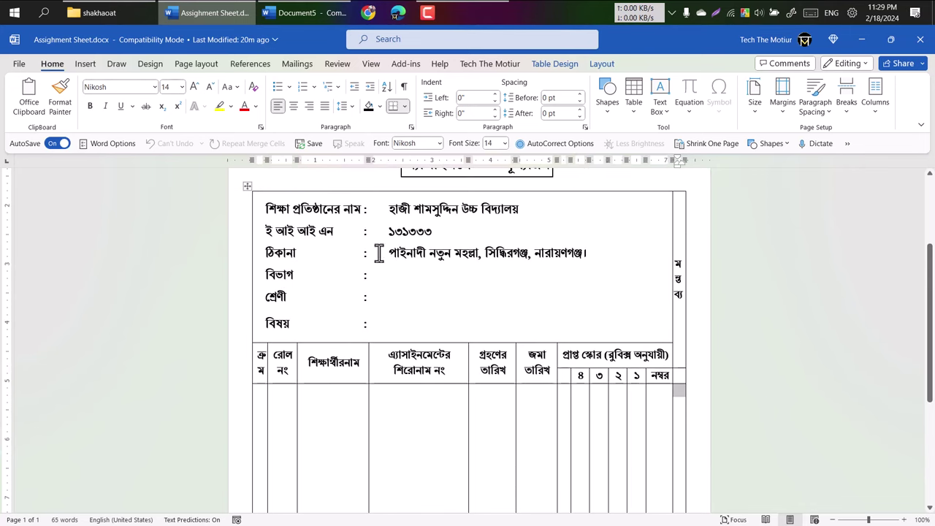
left_click(283, 3)
key("ctrl+z")
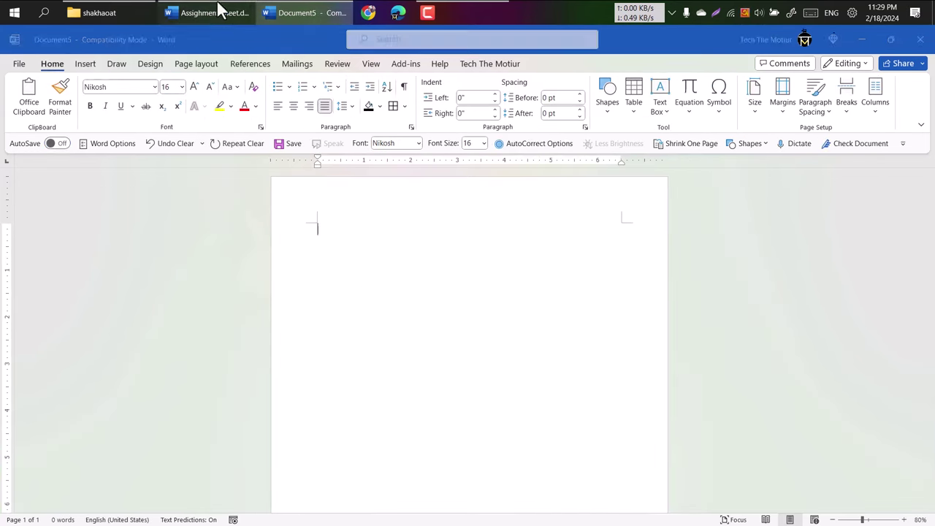
Step: Insert a two-column table, widen its first column, and add a second row
left_click(212, 11)
left_click(307, 10)
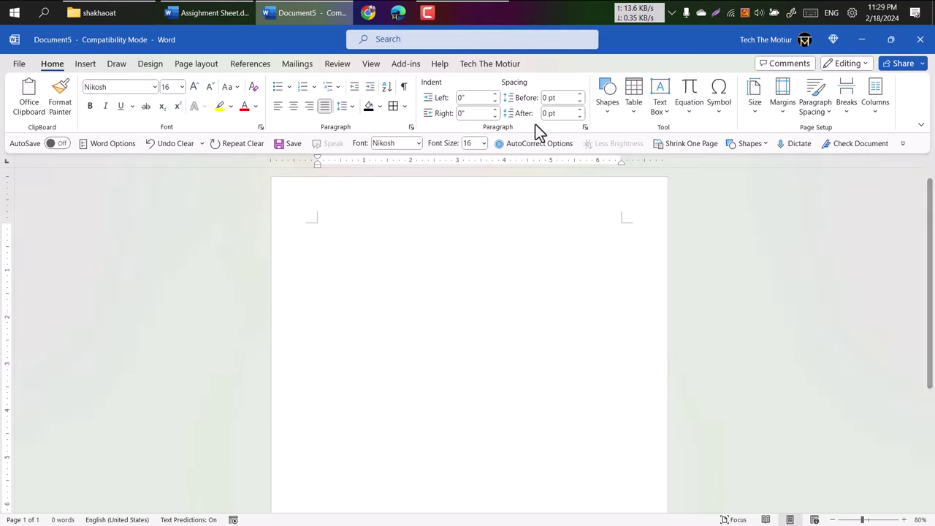
left_click(635, 99)
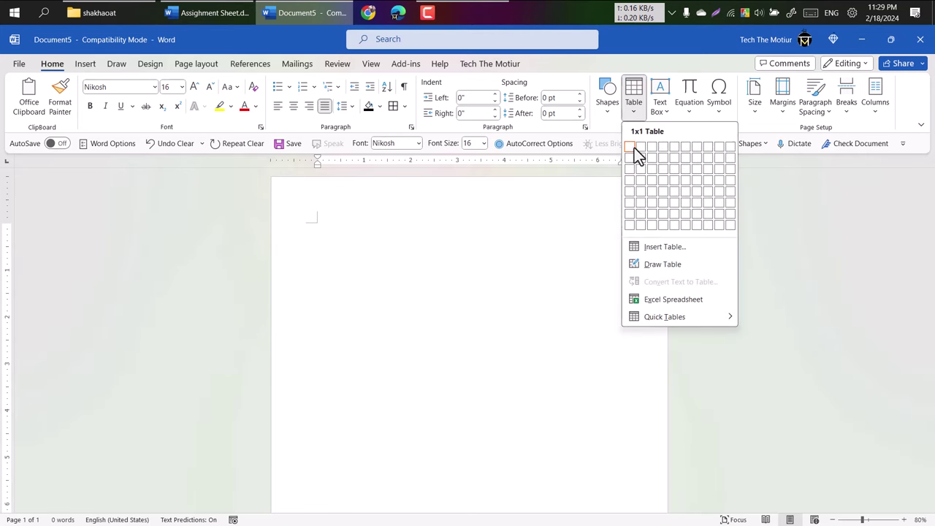
left_click(639, 149)
left_click(202, 7)
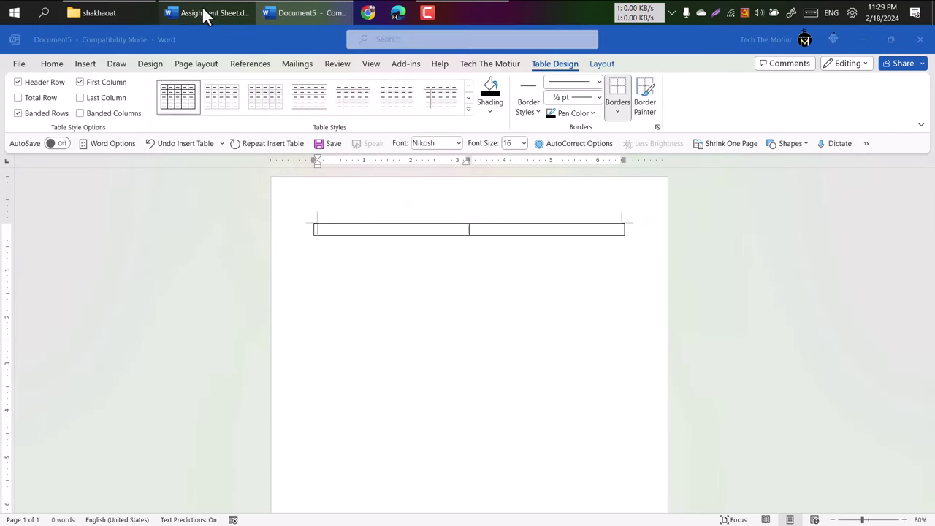
left_click(303, 12)
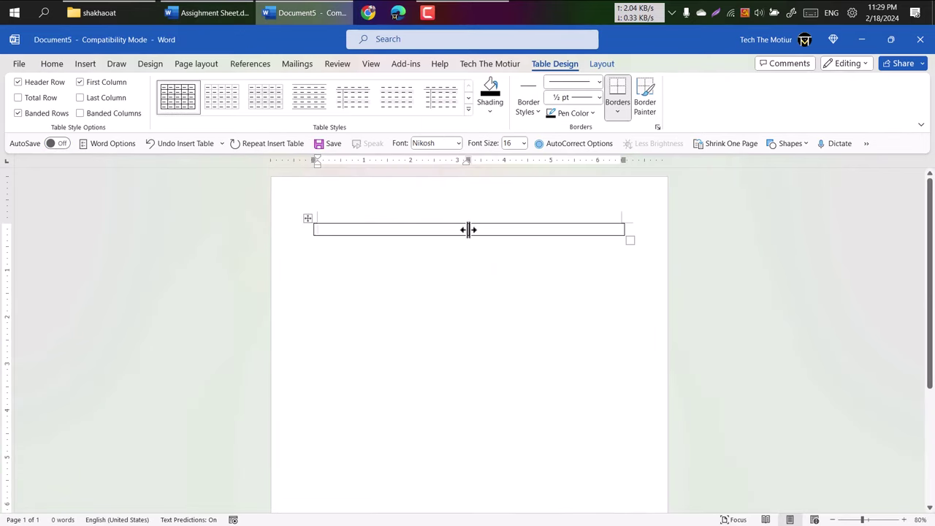
left_click_drag(476, 233, 595, 233)
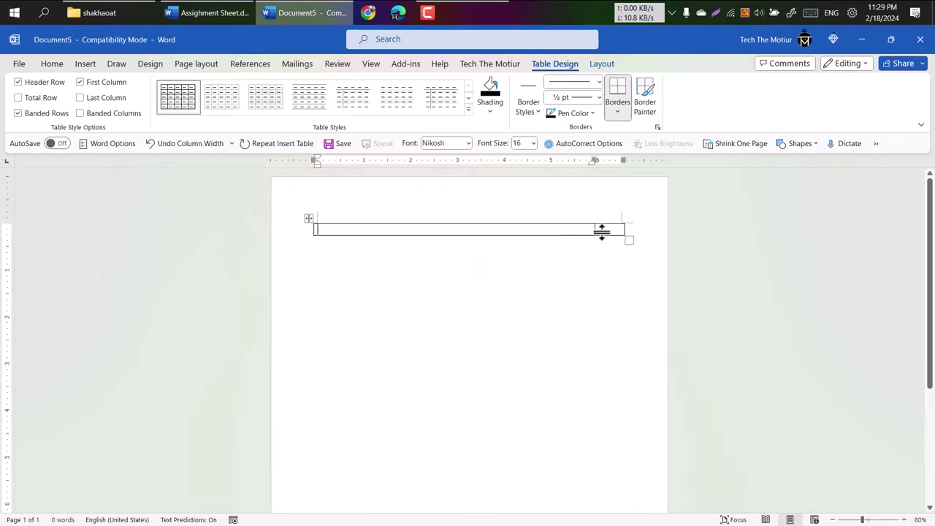
key("Tab")
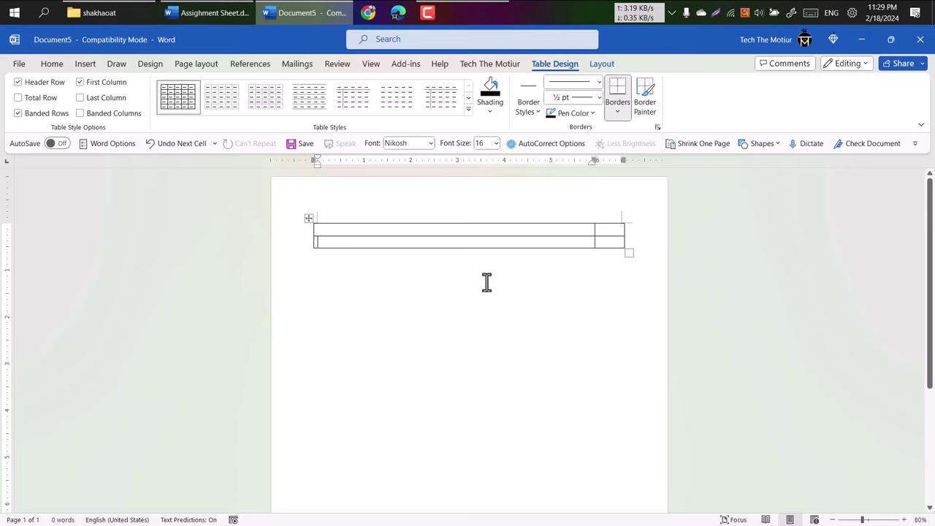
left_click(236, 10)
scroll(329, 299, "down", 2)
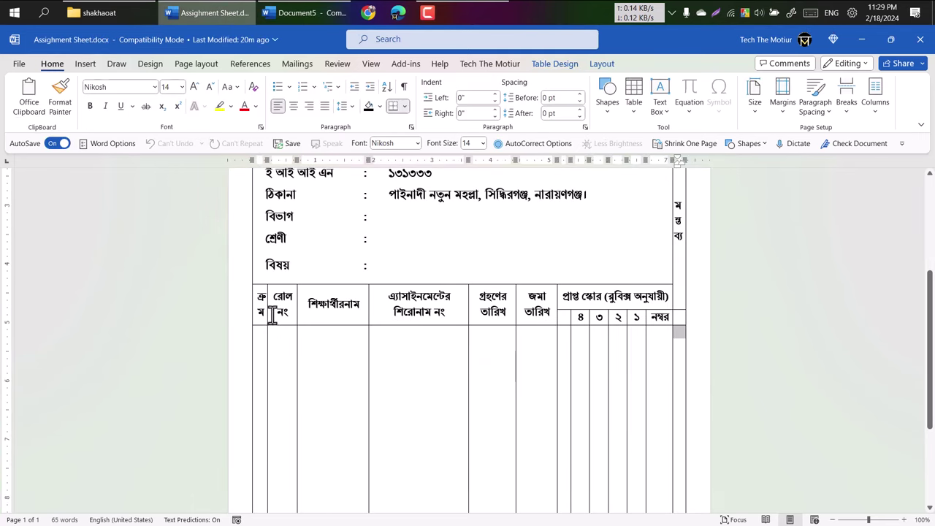
Step: Split the table's second row into 8 cells and add a third row, checking the Assignment Sheet's score cells
left_click(261, 299)
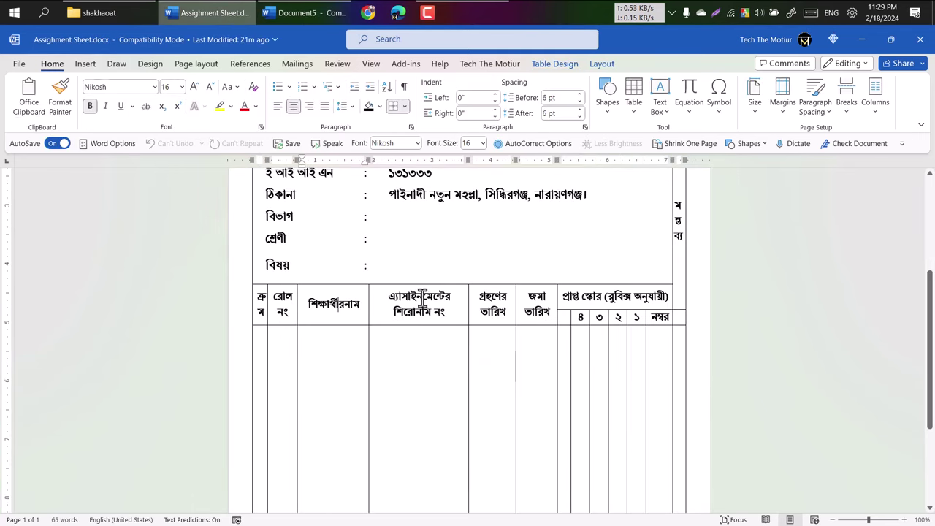
left_click(606, 299)
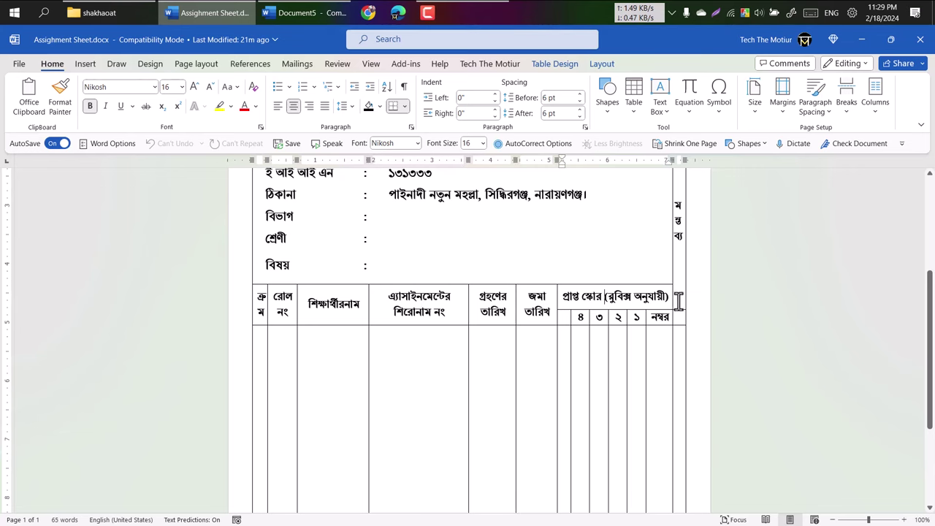
left_click(304, 9)
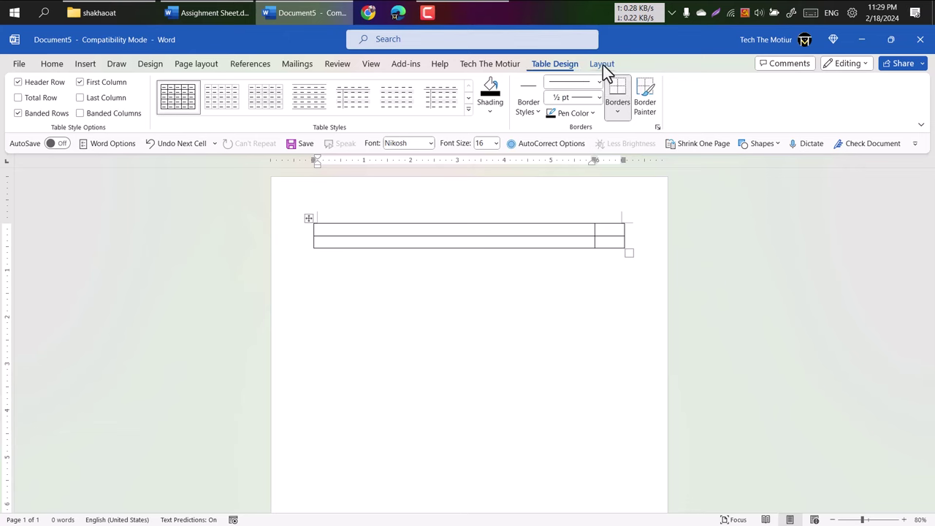
left_click(602, 65)
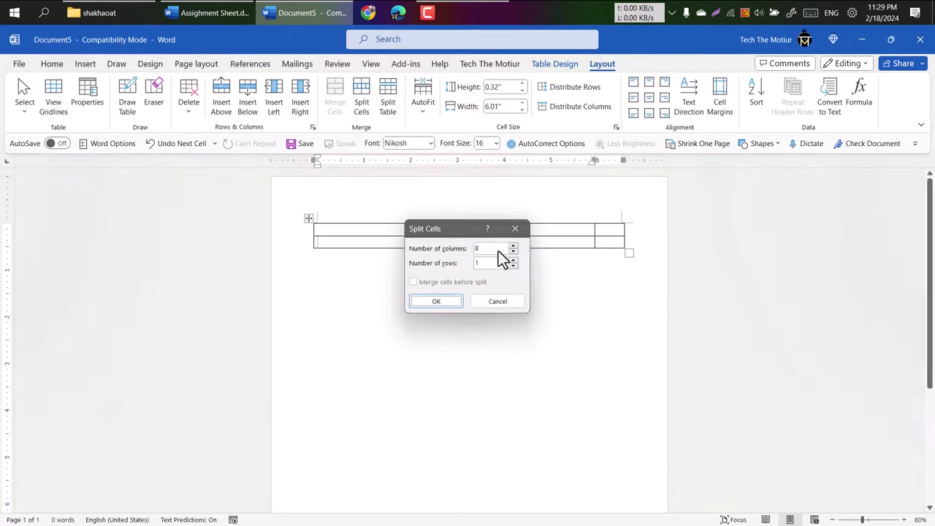
key("Return")
left_click(603, 241)
key("Tab")
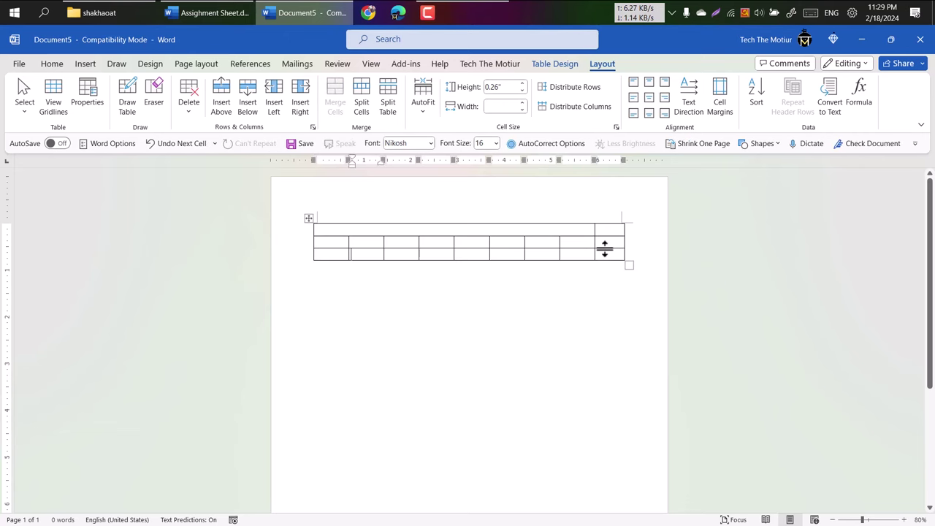
left_click(187, 11)
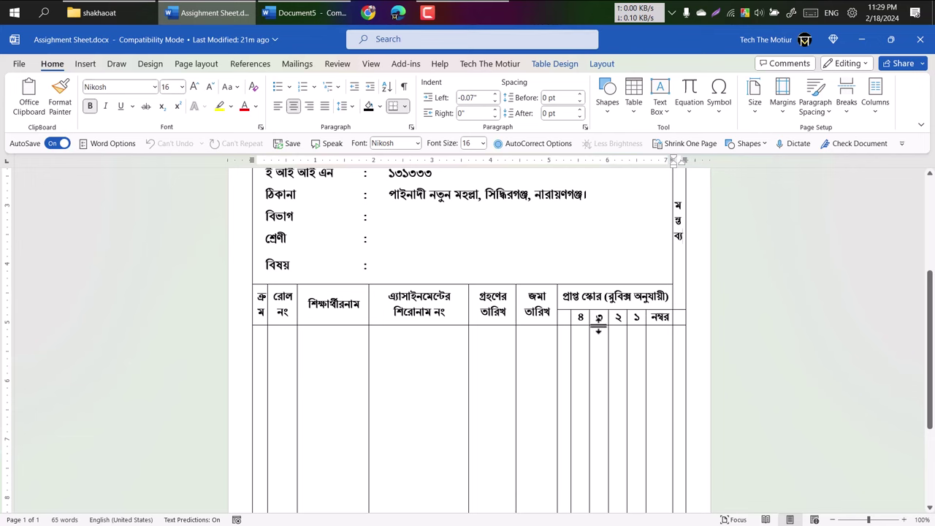
left_click_drag(567, 326, 650, 322)
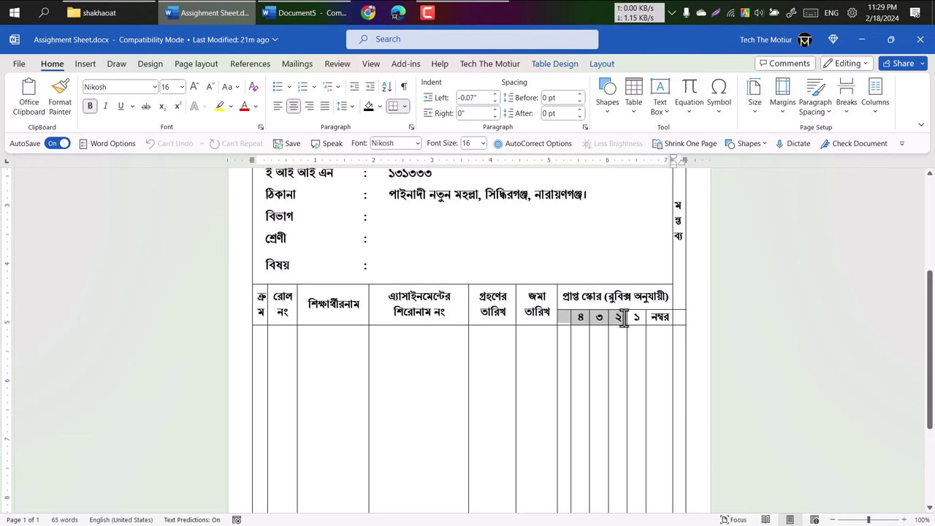
Step: Back in Document5, split a last-row cell of the table into 5 columns
left_click(302, 11)
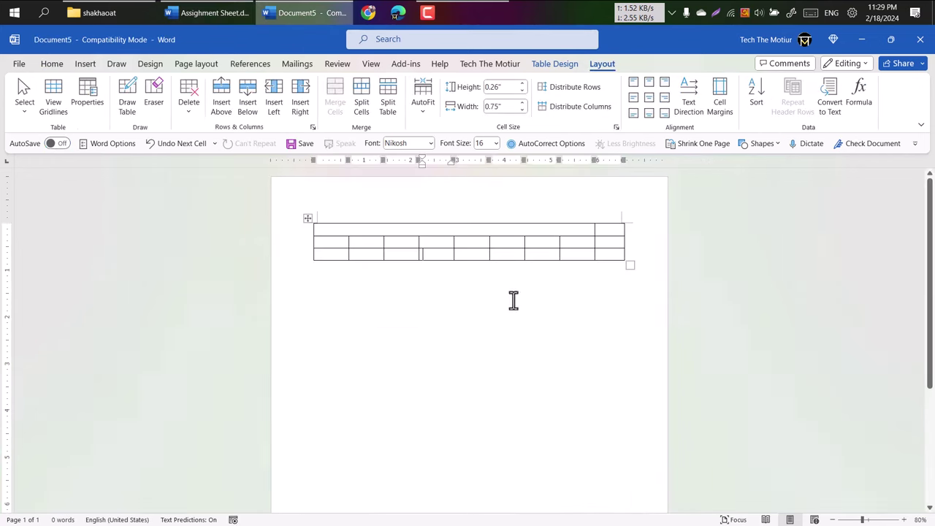
left_click(579, 255)
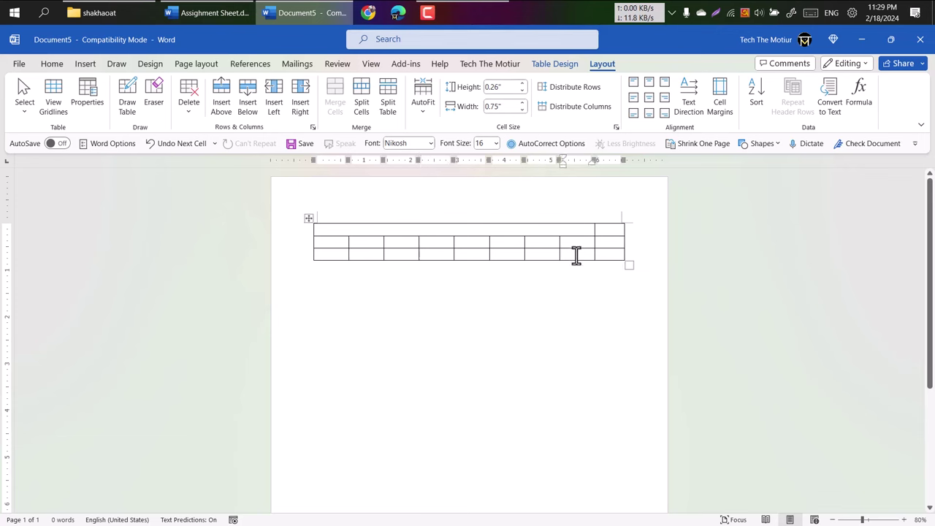
left_click(361, 95)
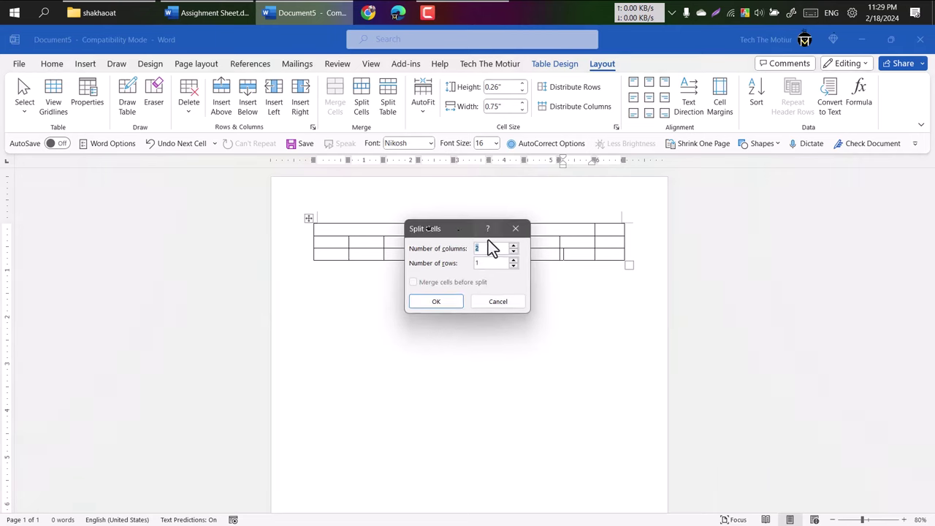
type("5")
key("Return")
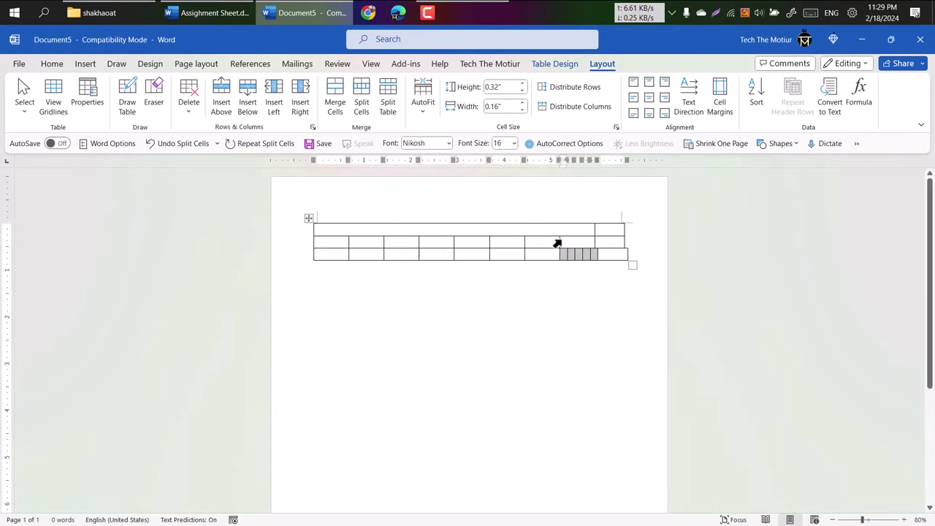
Step: Try shifting the new last-row column borders, undo those changes, then delete the whole table
left_click_drag(533, 249, 487, 255)
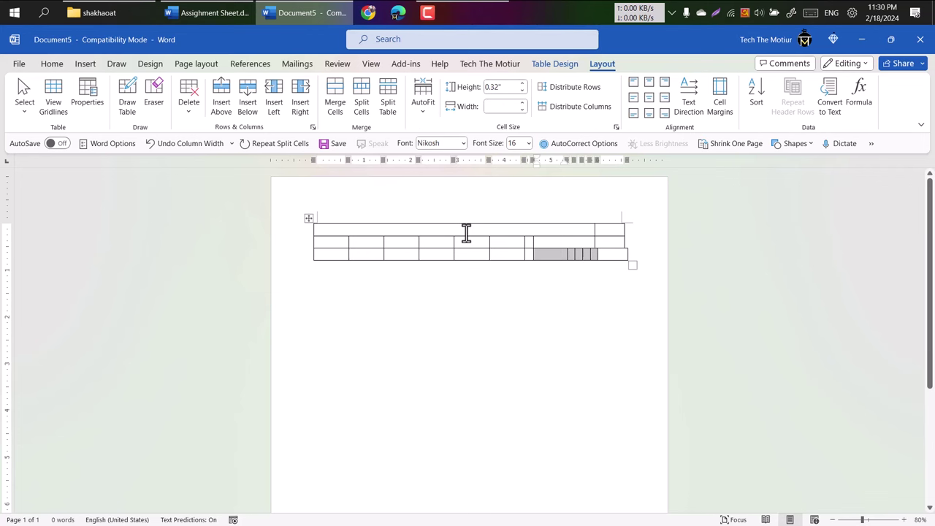
key("ctrl+z")
left_click(555, 251)
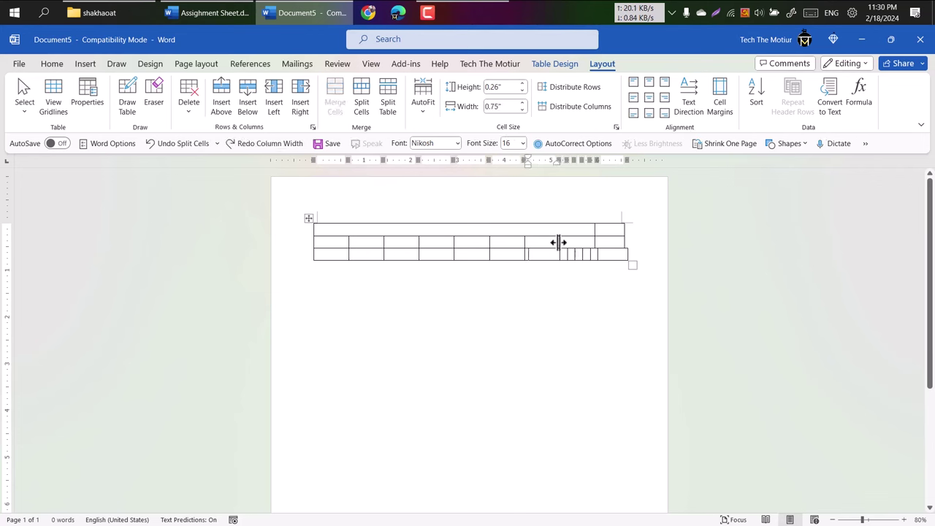
left_click_drag(559, 242, 498, 242)
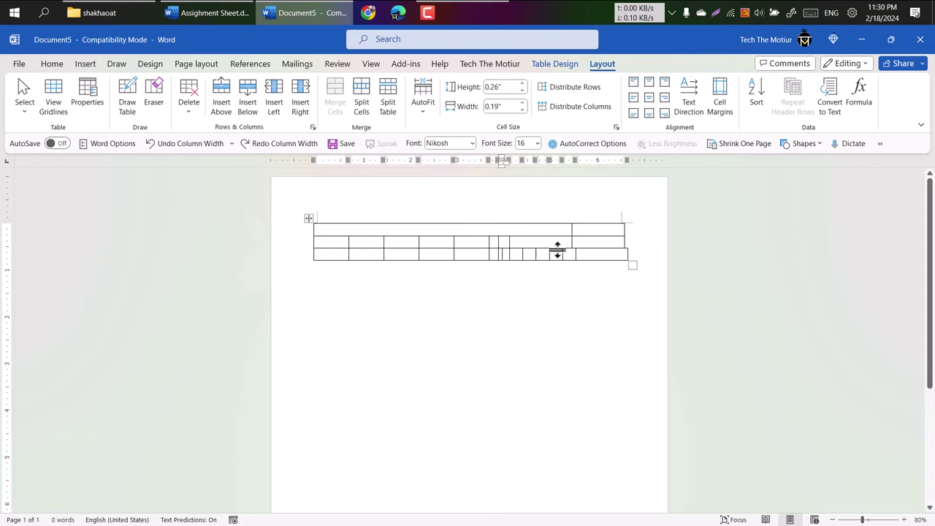
key("F4")
key("ctrl+z")
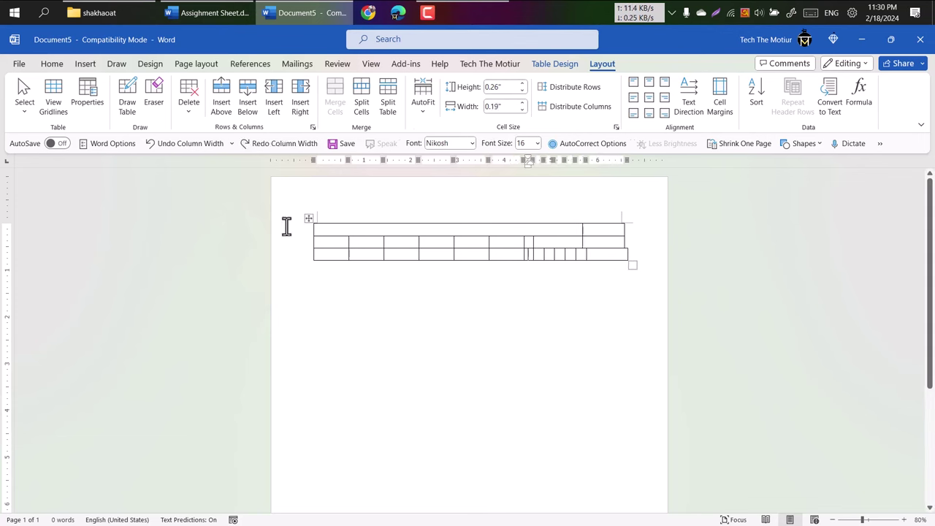
left_click(308, 219)
key("BackSpace")
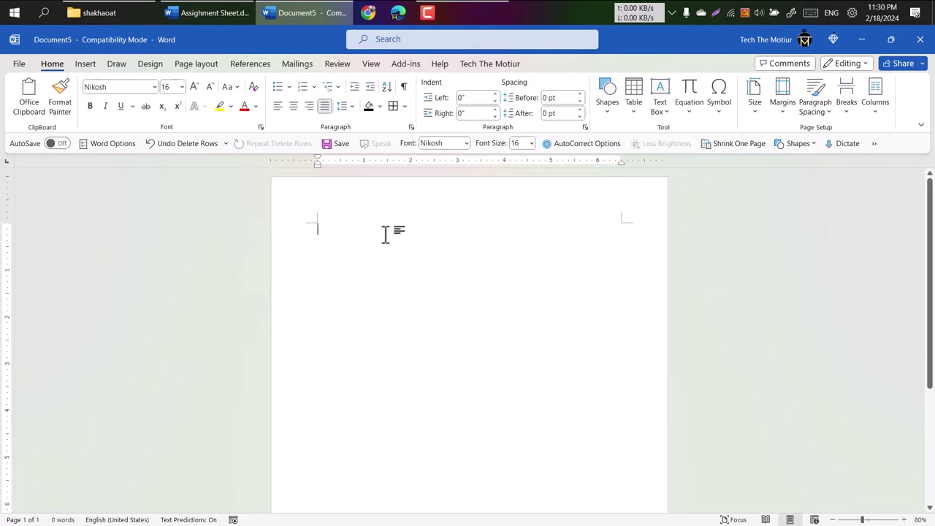
Step: Insert a 4-column table, add two more rows, and merge the header cells of columns 3–4
left_click(634, 95)
left_click(664, 149)
key("Tab")
key("Tab")
key("Tab")
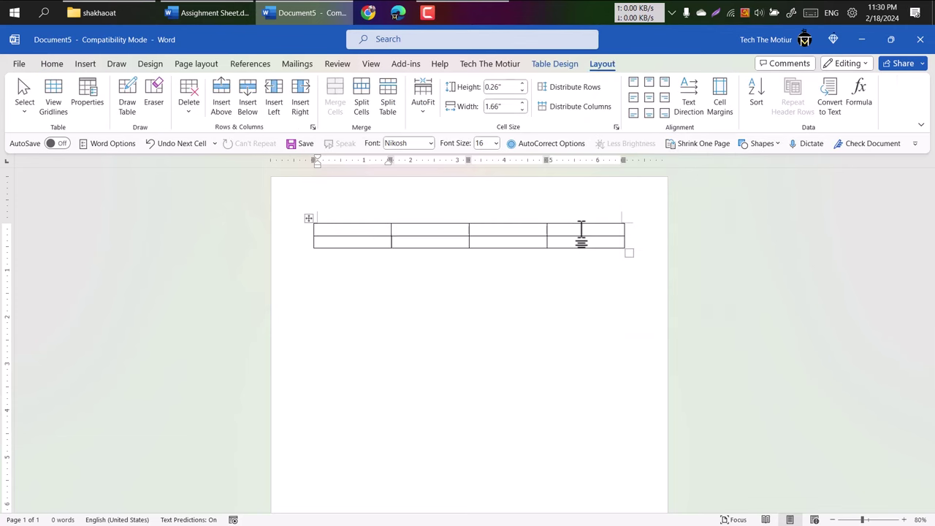
key("Tab")
key("Tab")
key("Tab")
key("Tab")
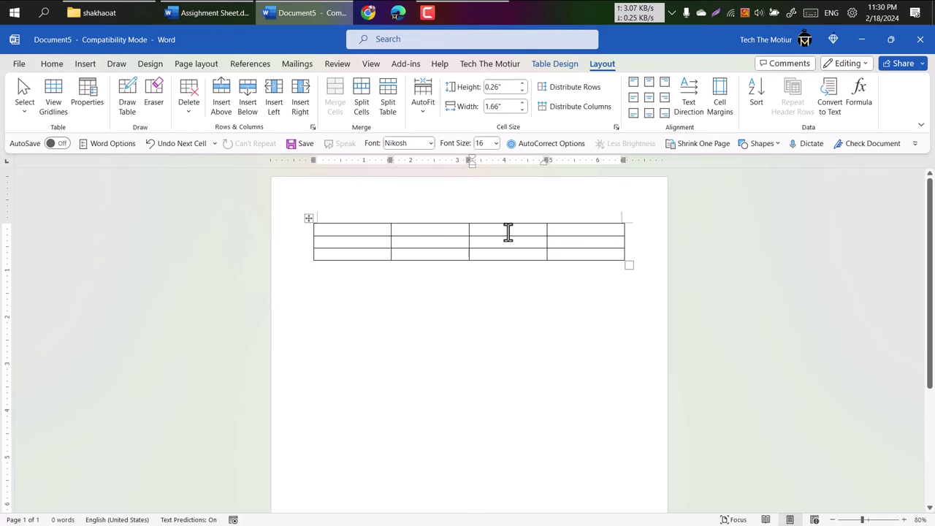
left_click_drag(508, 232, 555, 232)
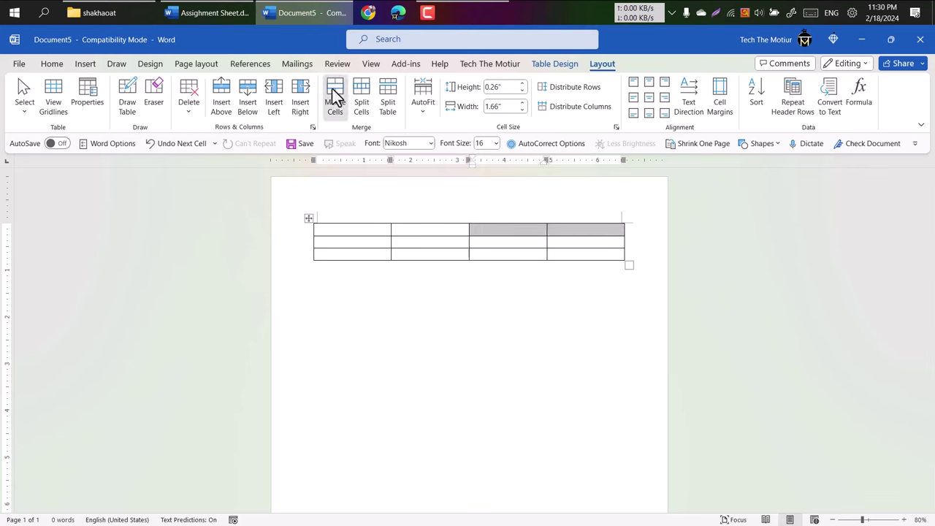
left_click(334, 97)
Step: Draw two dividers in rows 2–3 under the merged header and distribute the four sub-columns evenly
left_click_drag(532, 246, 556, 254)
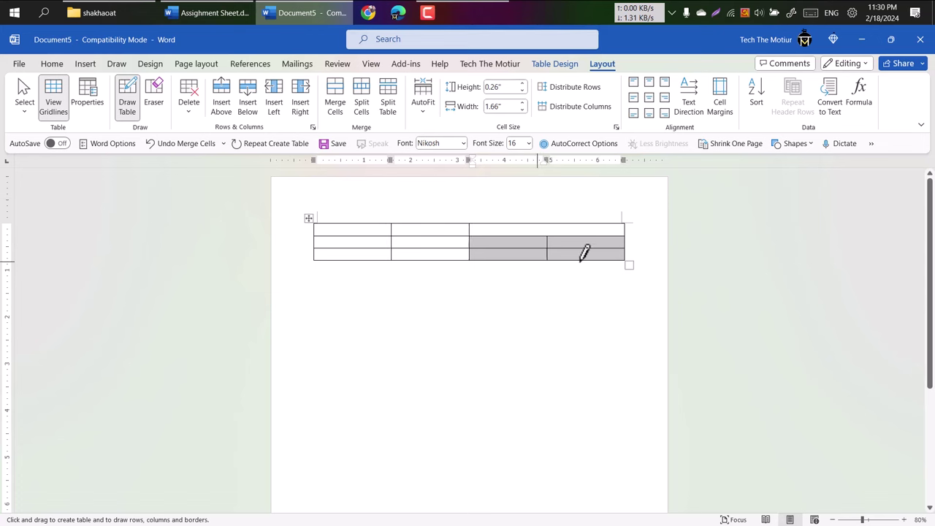
left_click_drag(514, 236, 512, 254)
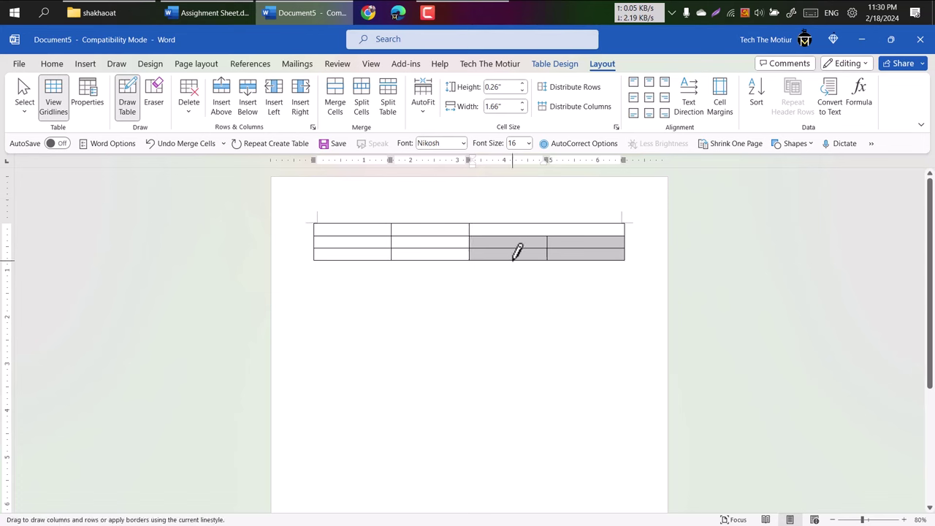
left_click_drag(590, 236, 589, 256)
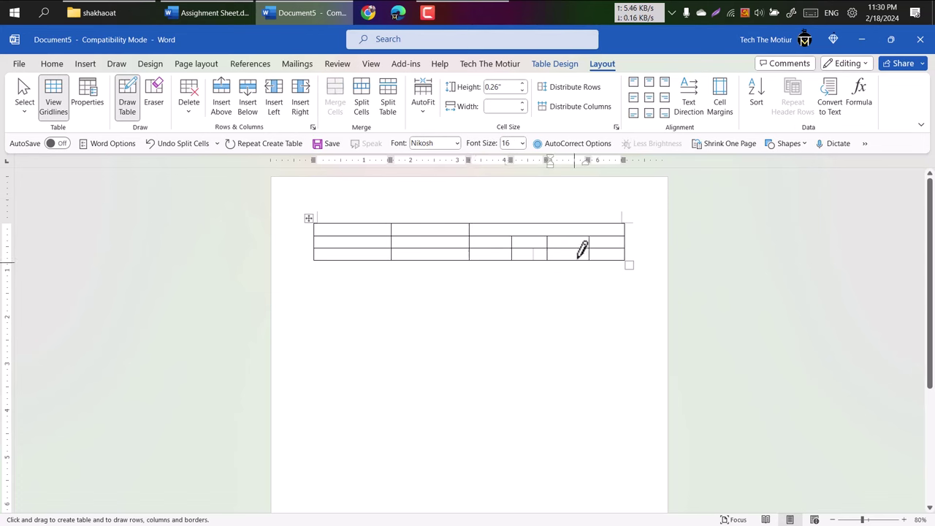
key("Escape")
left_click_drag(497, 246, 606, 258)
left_click(558, 109)
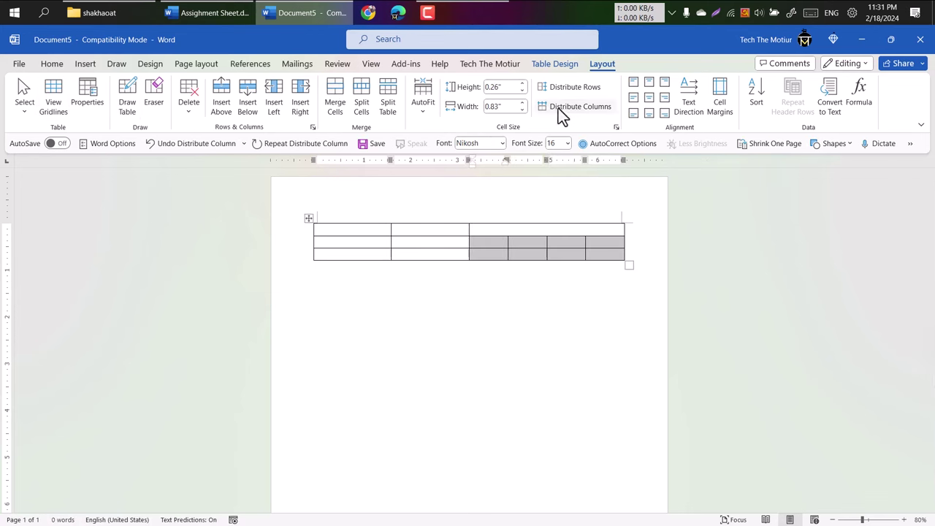
left_click(596, 256)
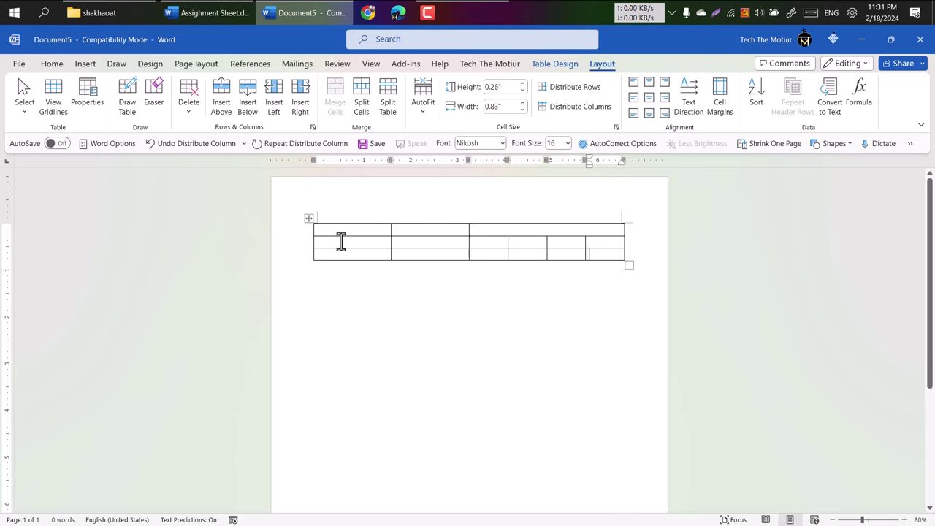
Step: Split the first-column cells of rows 2 and 3 into 5 columns
left_click_drag(341, 241, 342, 252)
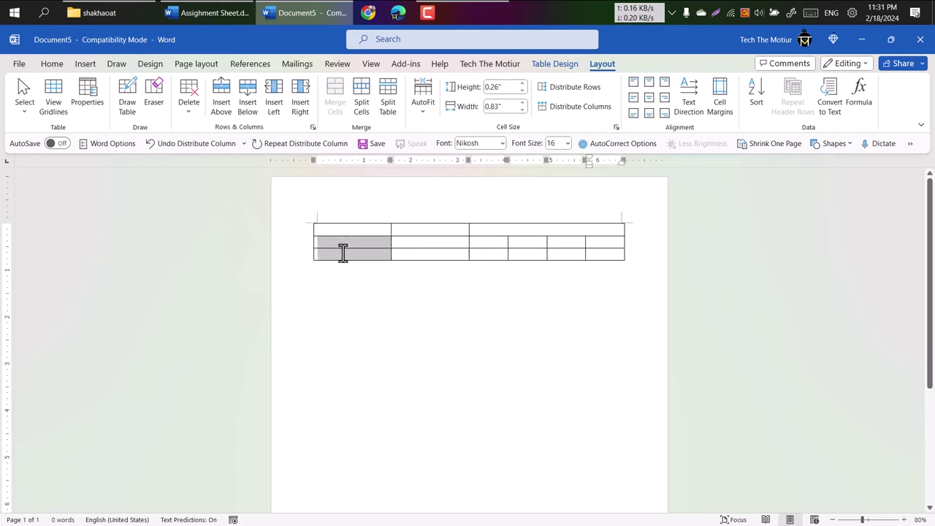
left_click(361, 95)
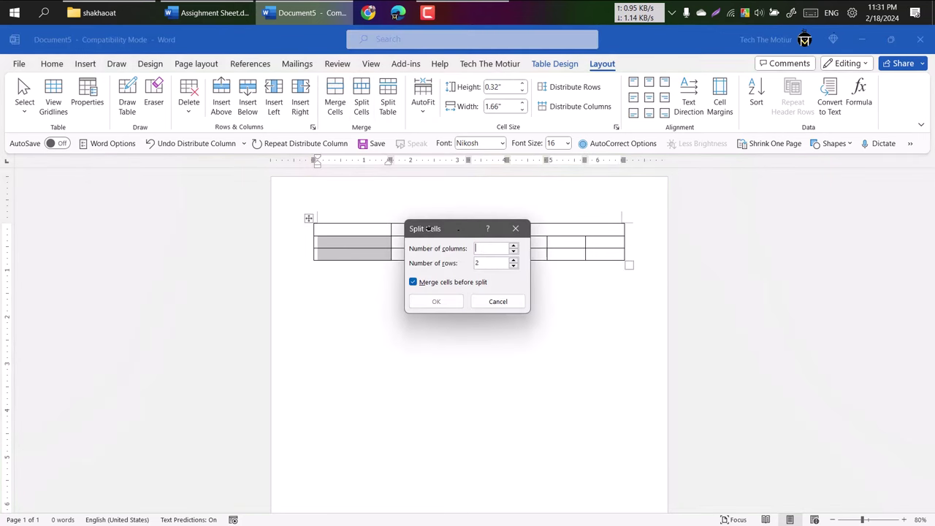
type("5")
left_click(437, 301)
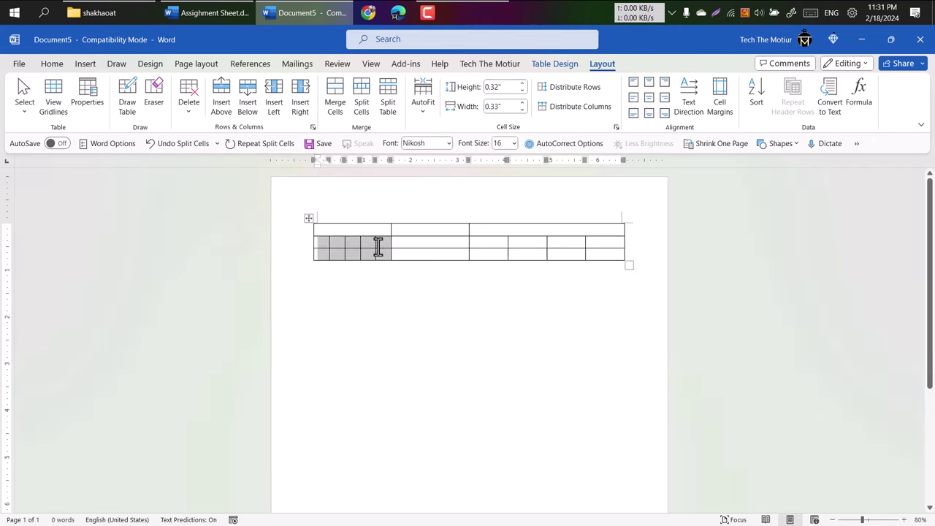
scroll(375, 271, "up", 1, "ctrl")
left_click(355, 243)
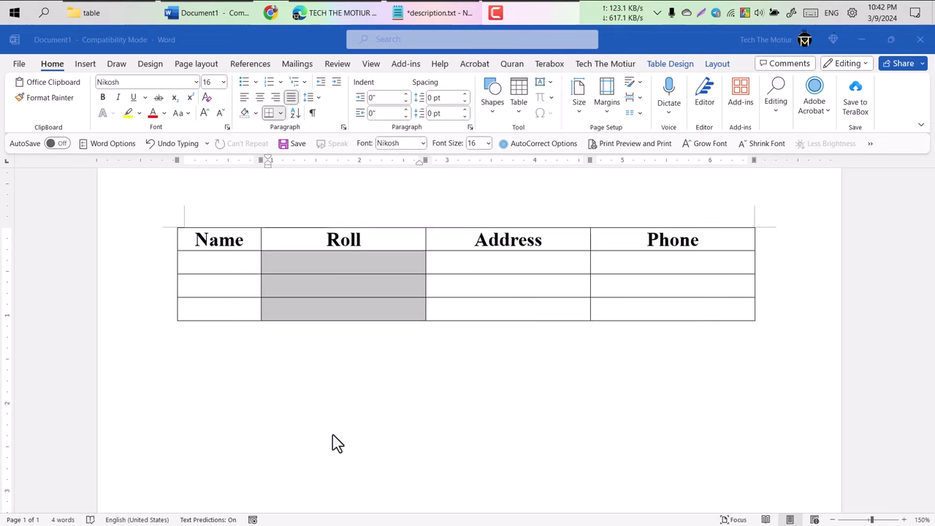
Step: With Draw Table, draw vertical dividers through the Roll column's body rows, undoing two misplaced lines
left_click_drag(321, 260, 335, 311)
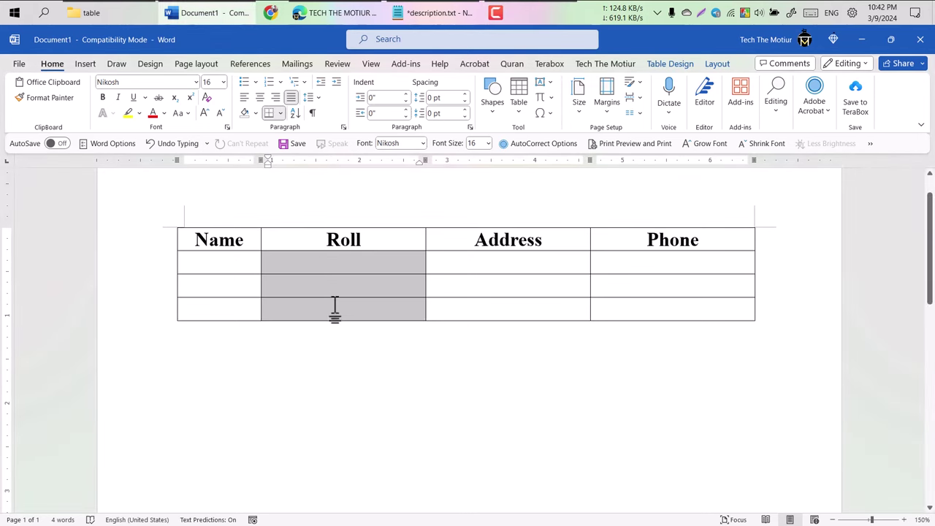
left_click(718, 65)
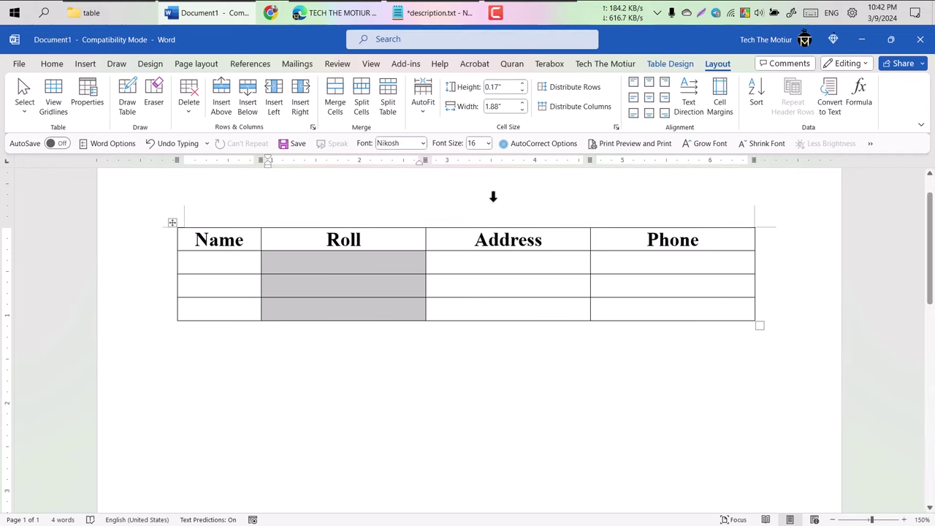
left_click(326, 264)
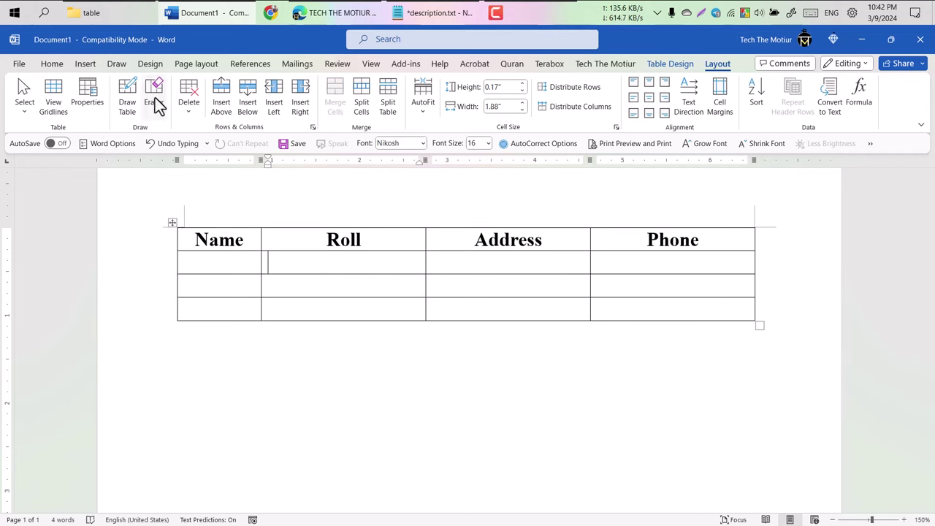
left_click(128, 106)
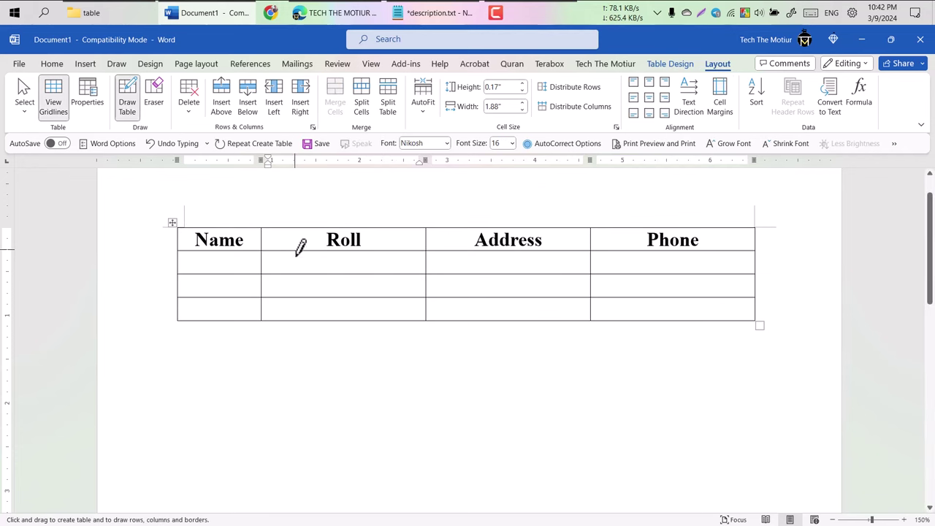
left_click_drag(296, 247, 296, 316)
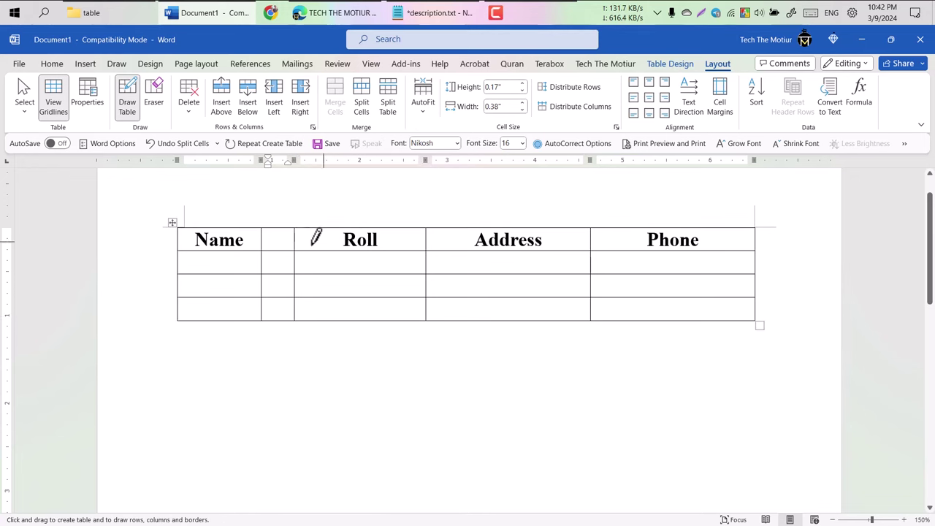
key("ctrl+z")
left_click_drag(295, 250, 295, 318)
left_click_drag(333, 231, 333, 319)
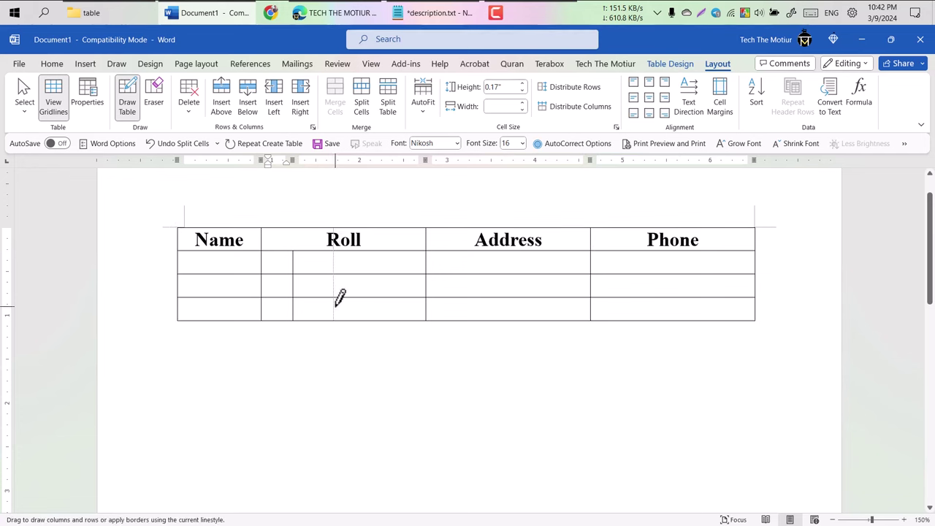
key("ctrl+z")
left_click_drag(375, 252, 375, 320)
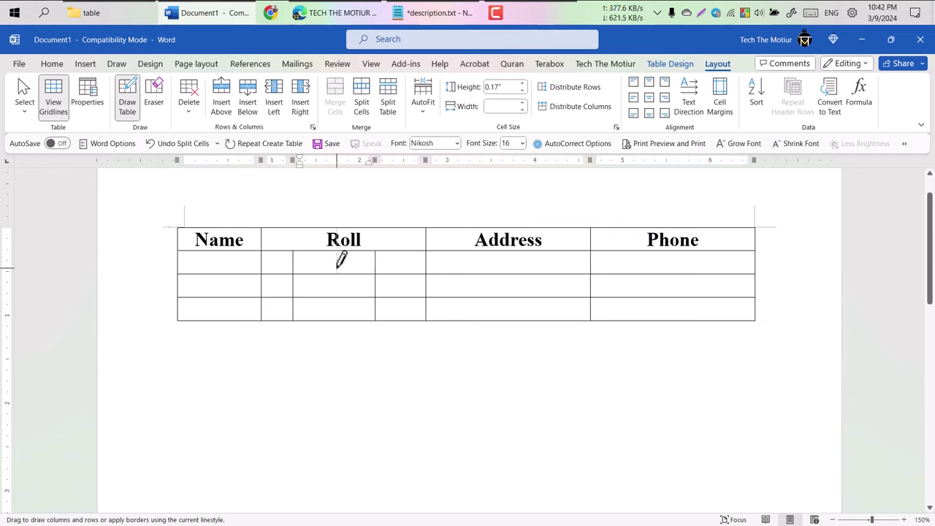
left_click_drag(336, 258, 336, 320)
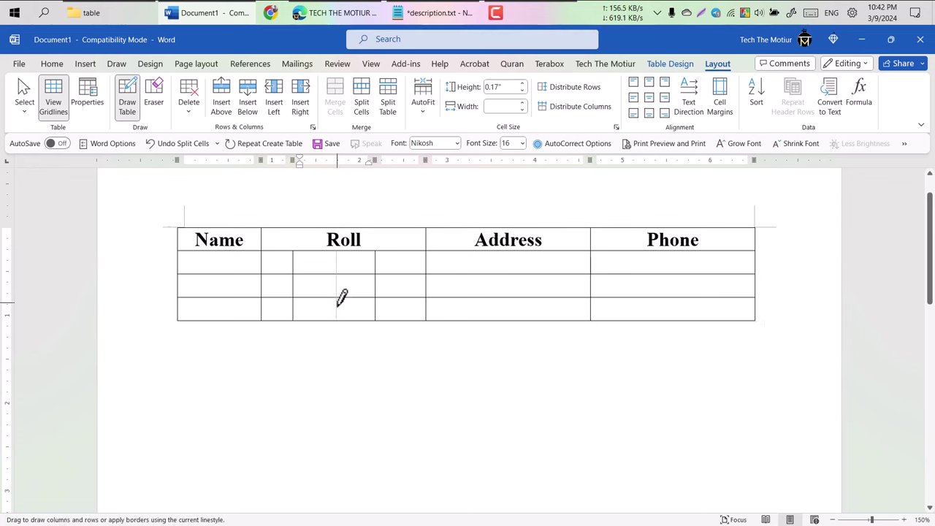
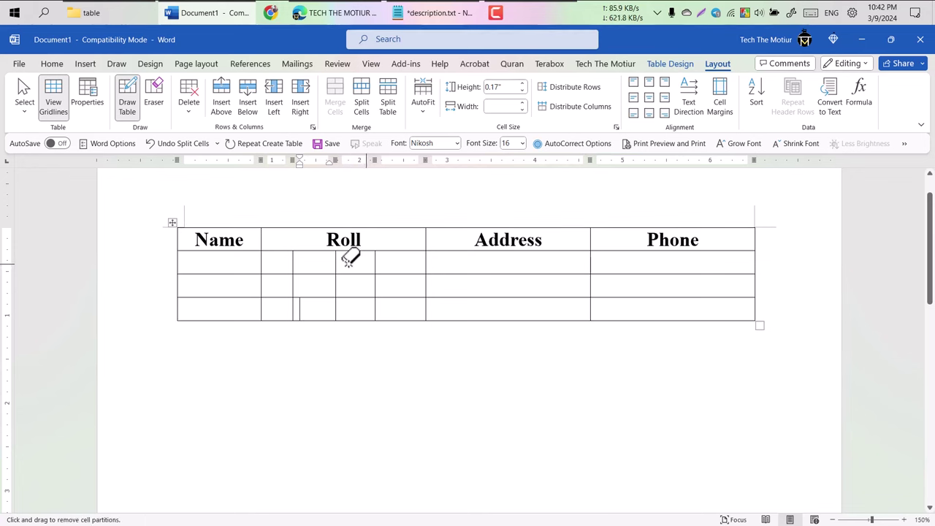
Step: Erase the row-2 Roll partitions, undo it, and switch between the Eraser and Draw Table tools
left_click_drag(379, 262, 301, 263, "shift")
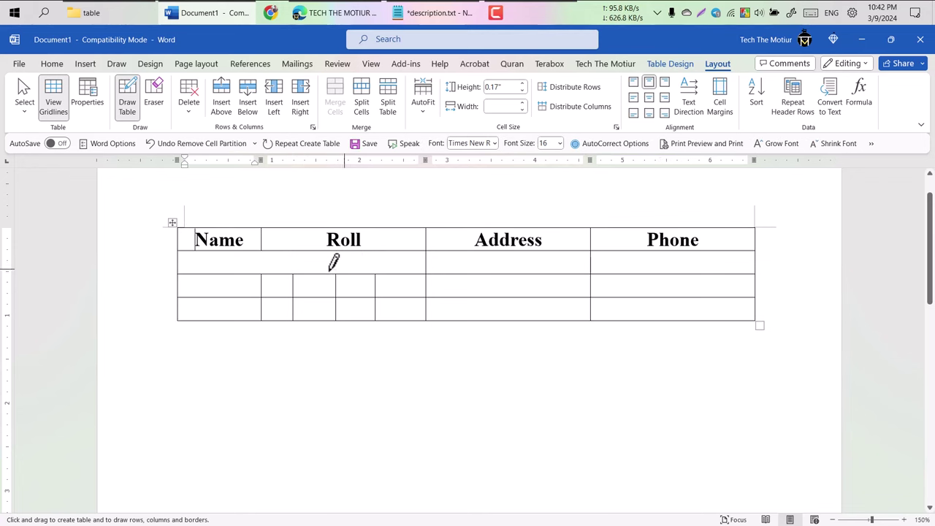
key("ctrl+z")
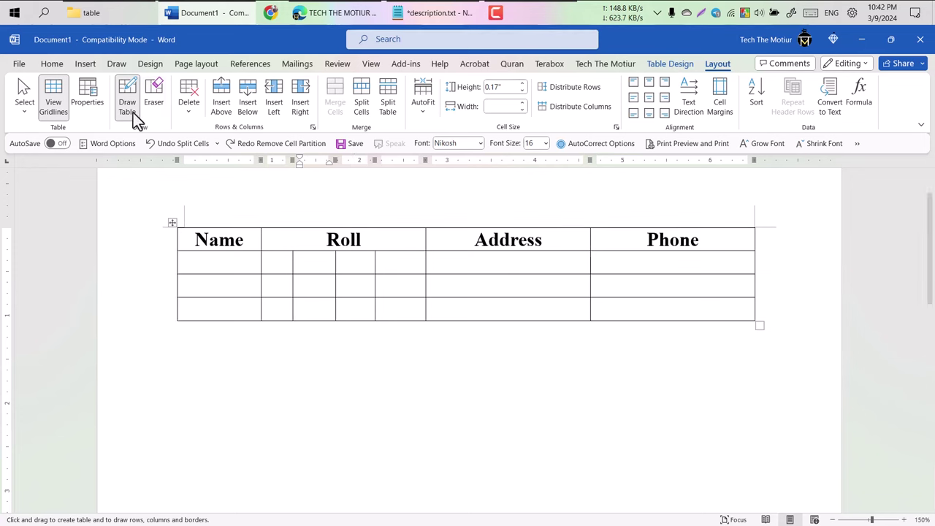
left_click(133, 110)
left_click(155, 96)
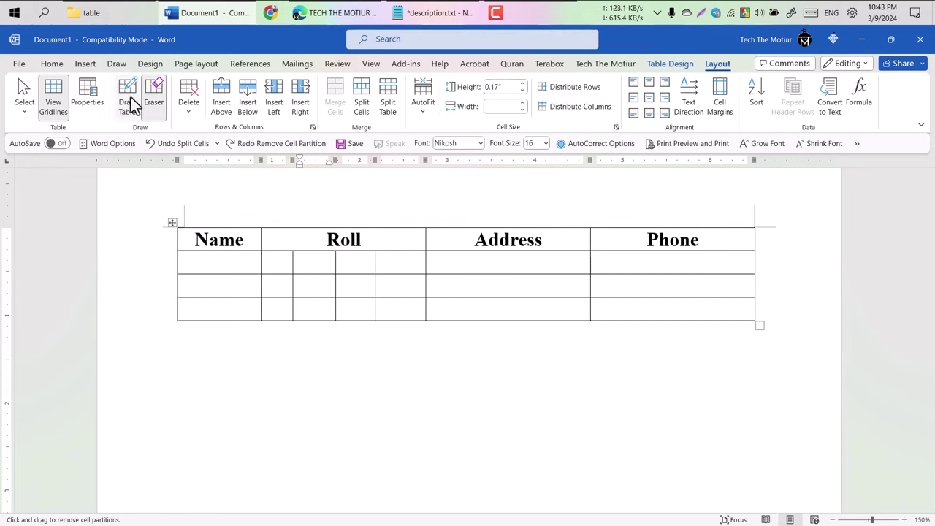
left_click(131, 97)
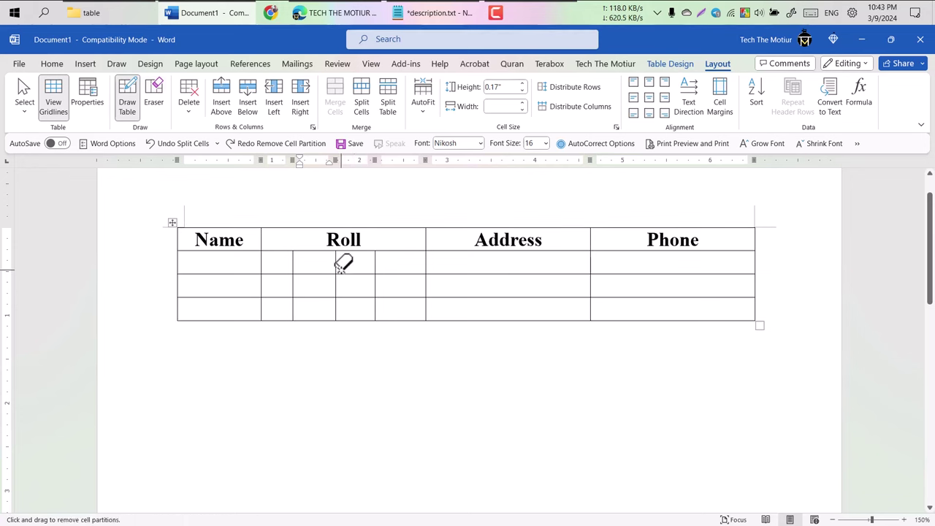
Step: Erase partitions across Roll and Address, undo it, and draw a vertical line in the bottom Roll cell
left_click_drag(341, 266, 495, 320)
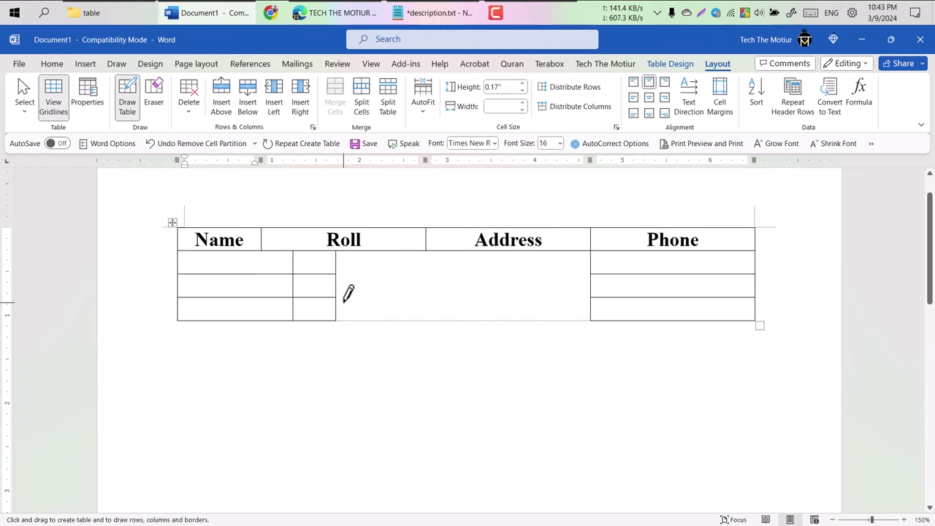
key("ctrl+z")
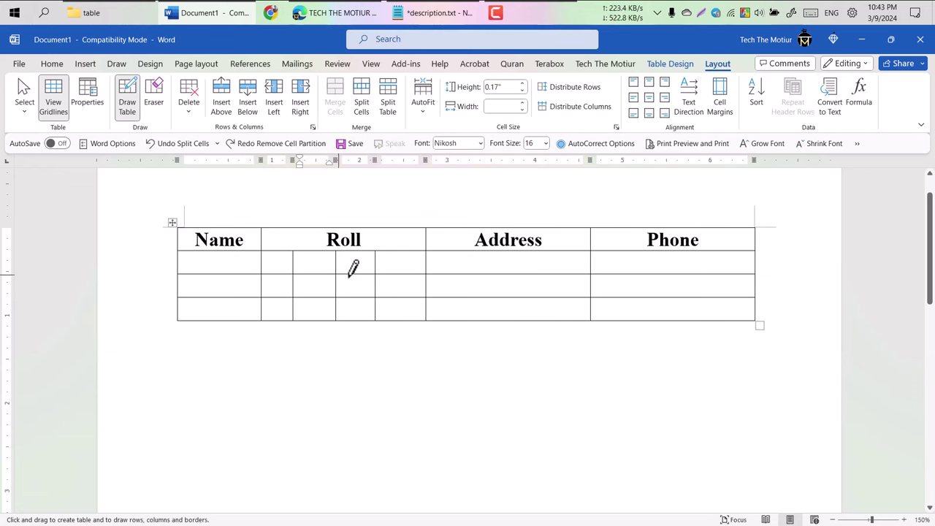
left_click_drag(299, 299, 300, 320)
key("Escape")
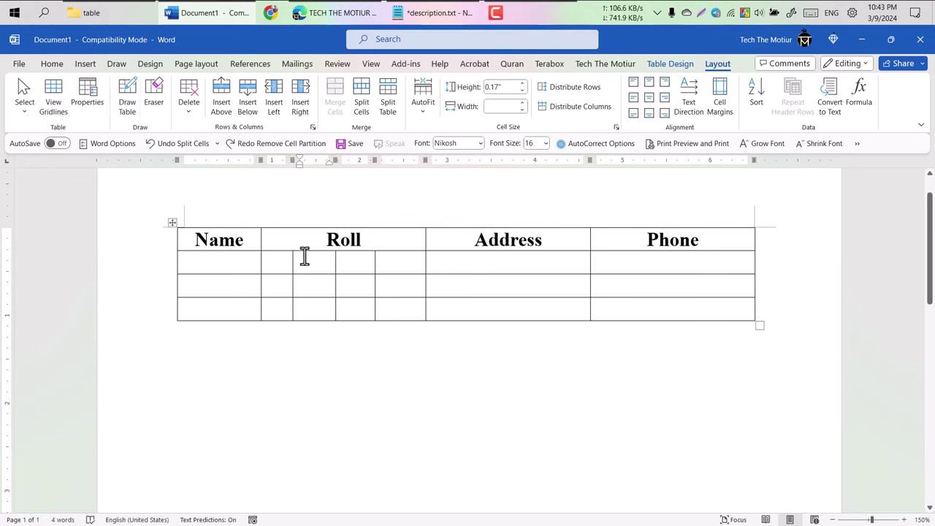
Step: Distribute the Roll sub-columns in rows 2–4 evenly, then undo the changes
left_click_drag(285, 268, 383, 311)
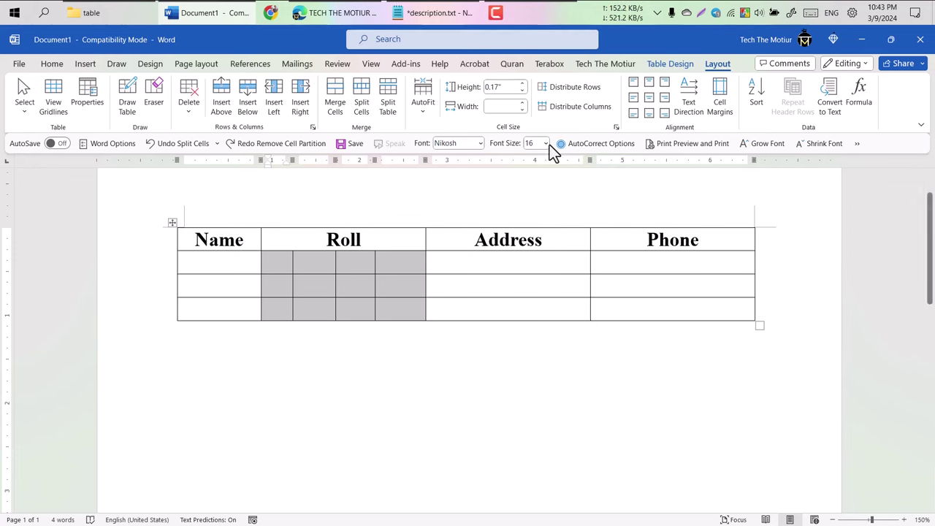
left_click(567, 107)
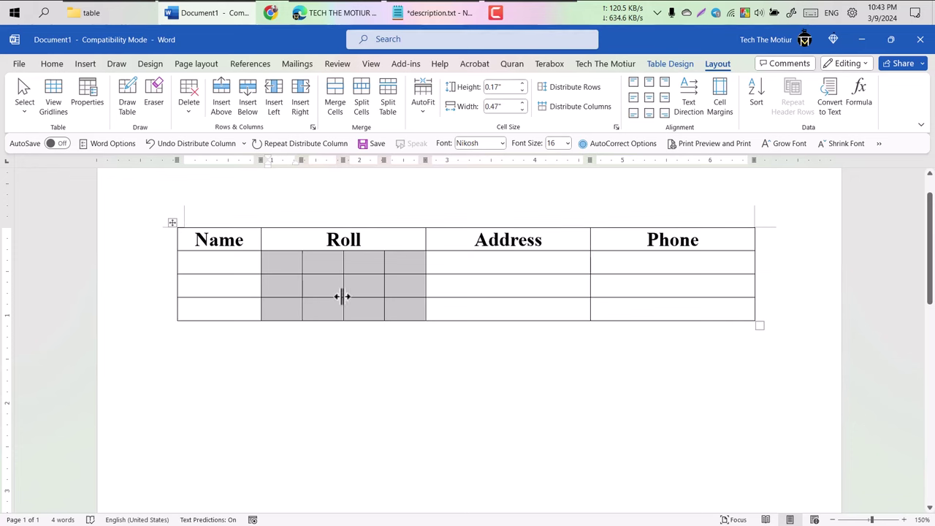
key("ctrl+z")
key("ctrl+z")
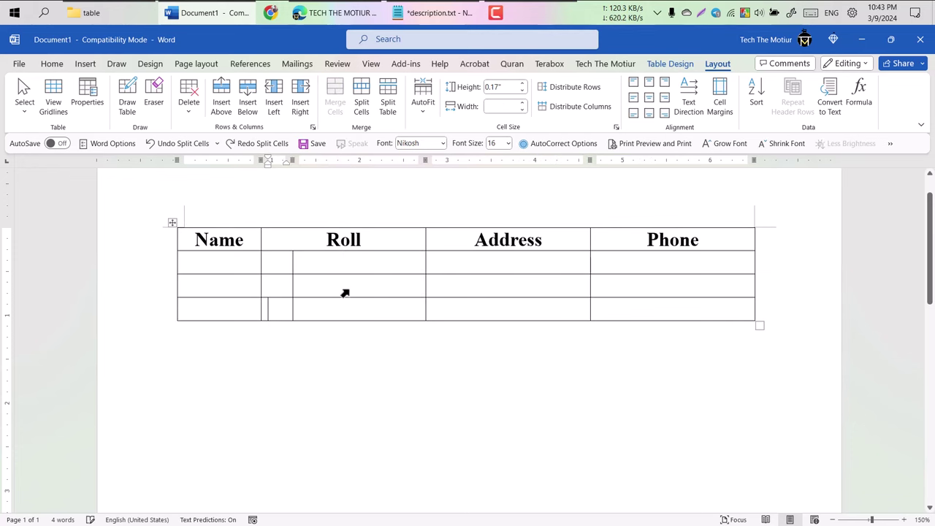
key("ctrl+z")
Step: Split the lower Roll cells into 5 columns, then undo the split
left_click_drag(336, 265, 340, 308)
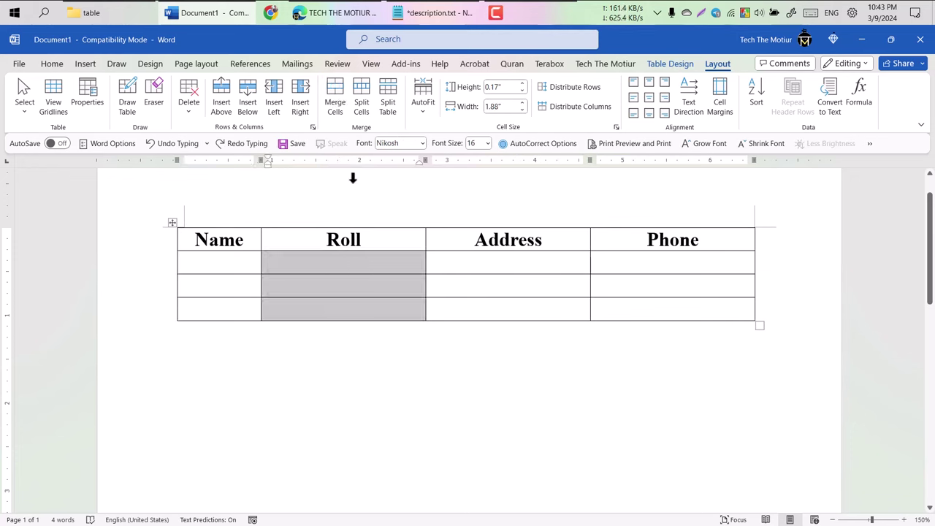
left_click(361, 96)
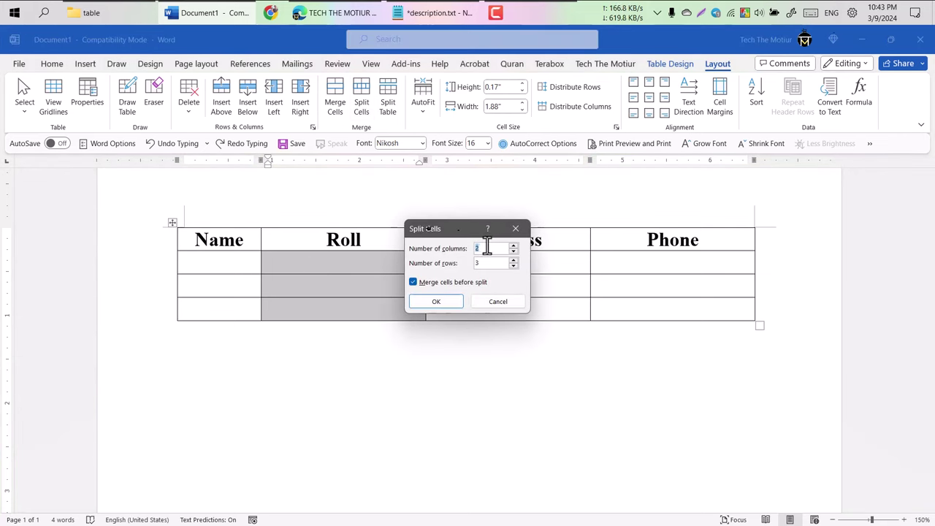
key("BackSpace")
type("5")
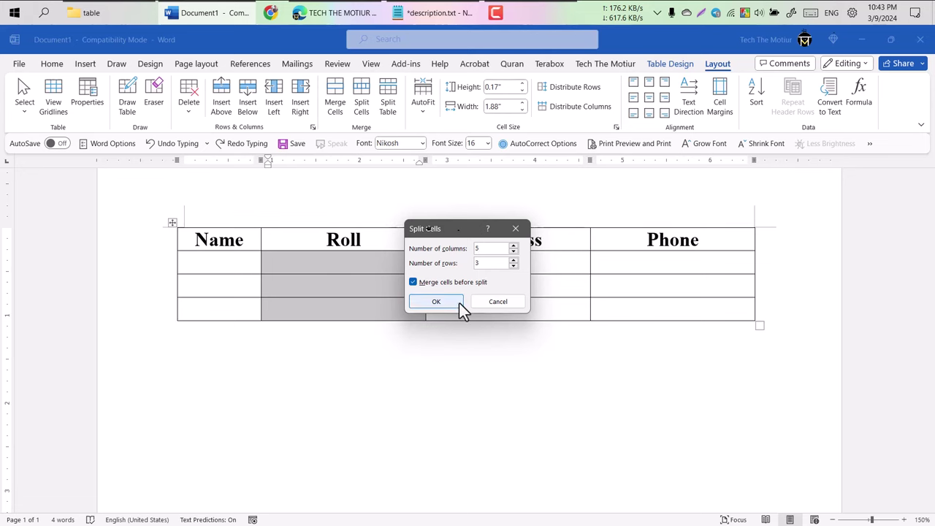
left_click(435, 305)
key("ctrl+z")
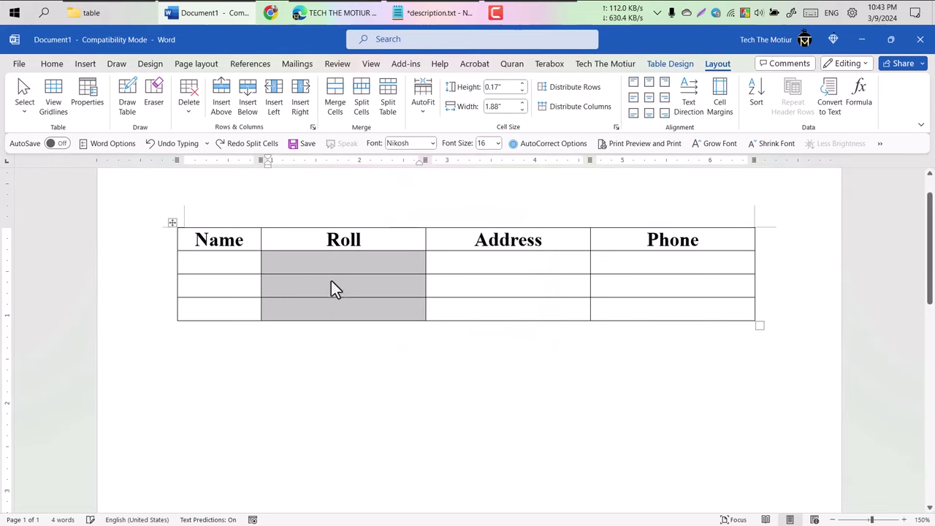
Step: Split the lower Roll cells again and undo it, leaving single Roll cells
left_click(317, 263)
mouse_move(316, 263)
left_mouse_down()
mouse_move(343, 278)
mouse_move(329, 309)
left_mouse_up()
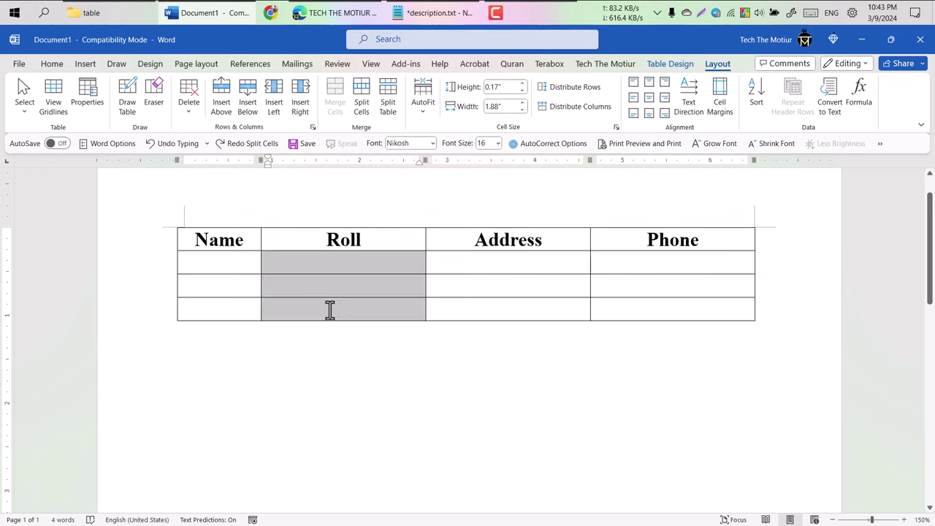
left_click(363, 84)
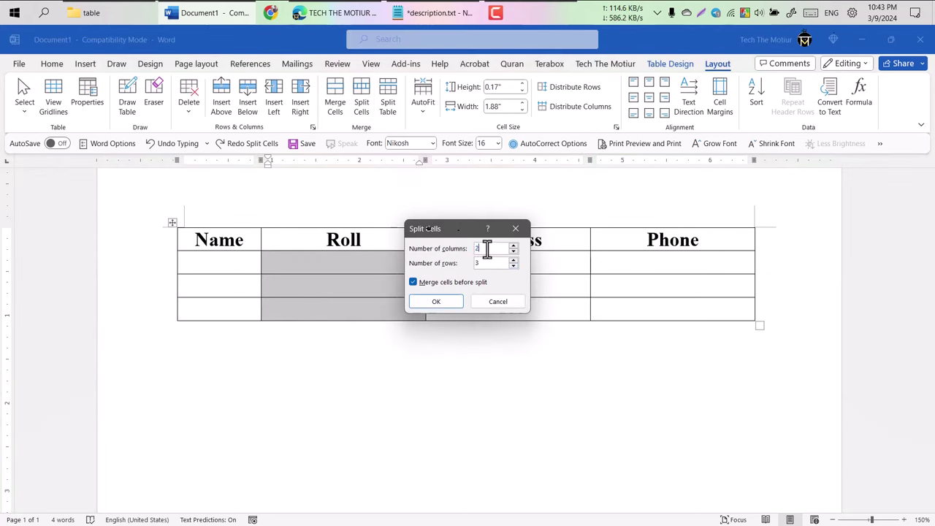
left_click(437, 301)
key("ctrl+z")
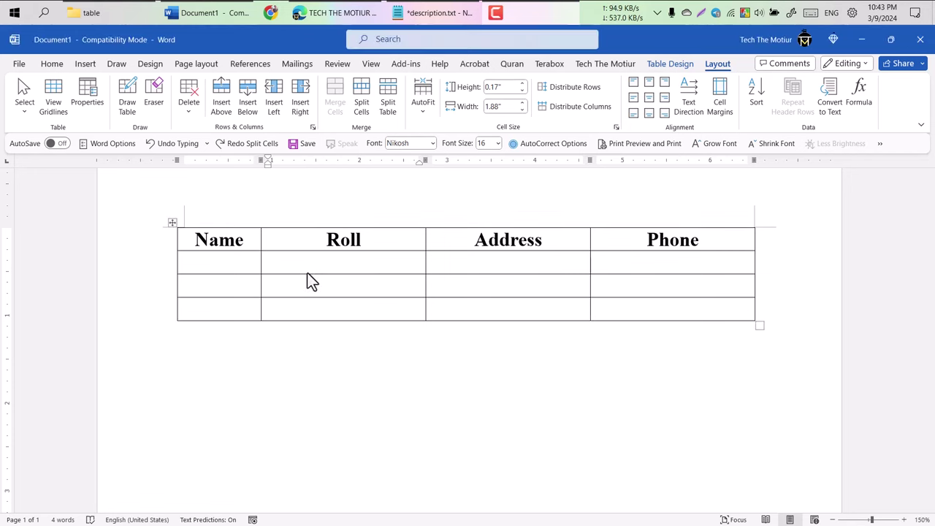
Step: Widen Name in stages by dragging the Name/Roll border, undoing and redoing the last change
left_click(310, 281)
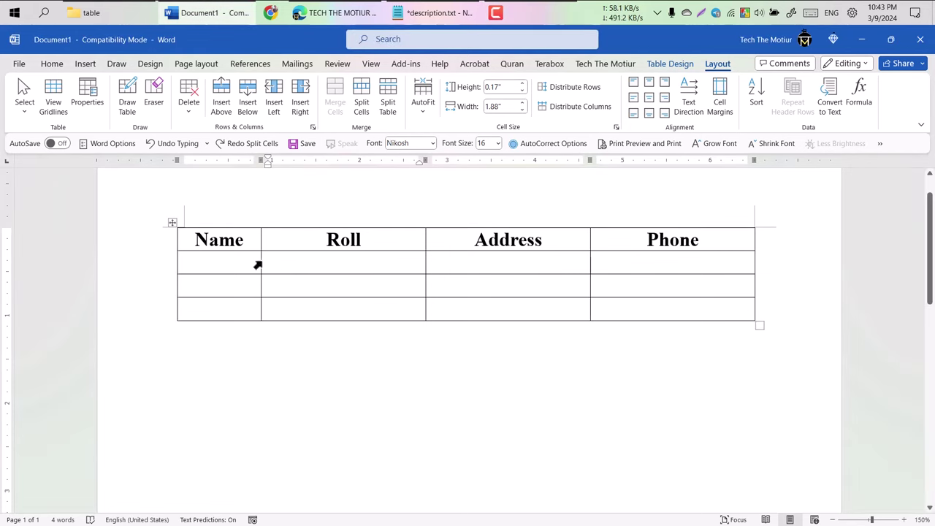
mouse_move(261, 261)
left_mouse_down()
mouse_move(250, 269)
mouse_move(272, 263)
left_mouse_up()
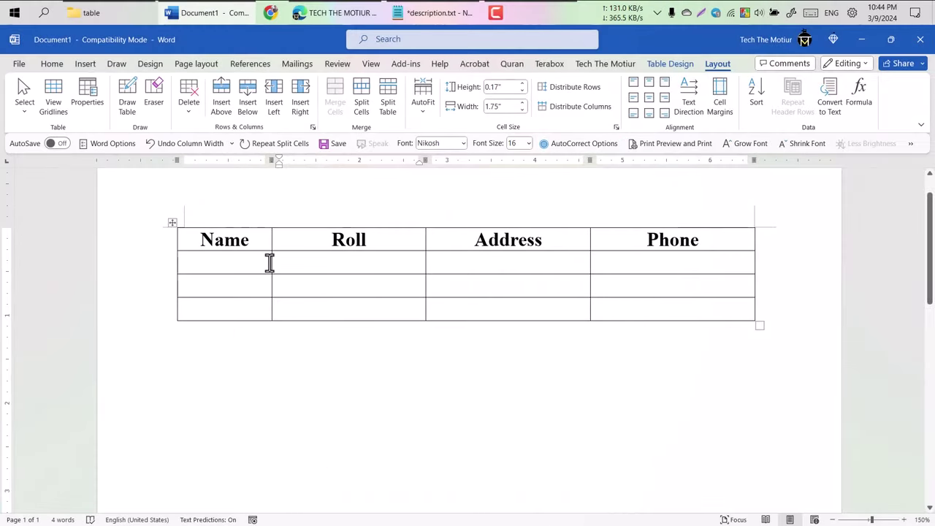
left_click_drag(272, 266, 282, 268)
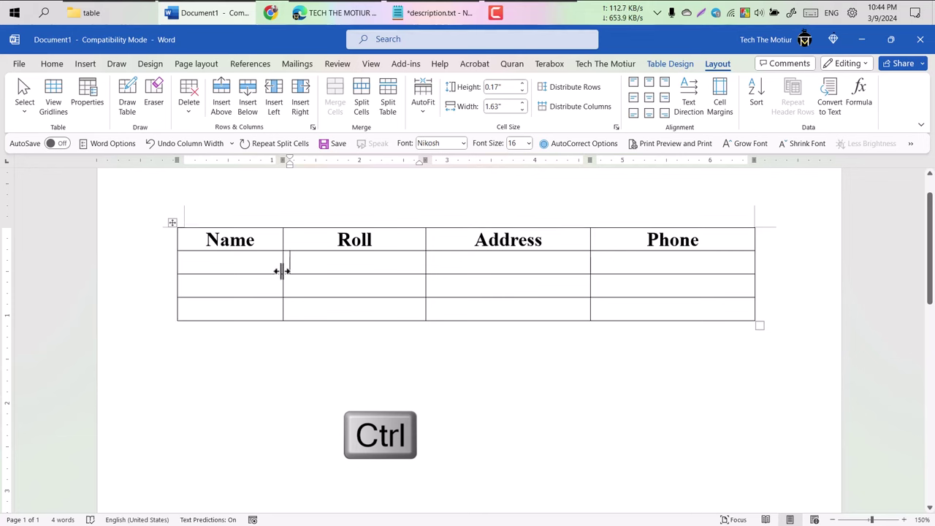
mouse_move(284, 261)
left_mouse_down()
mouse_move(356, 264)
mouse_move(493, 238)
mouse_move(305, 252)
left_mouse_up()
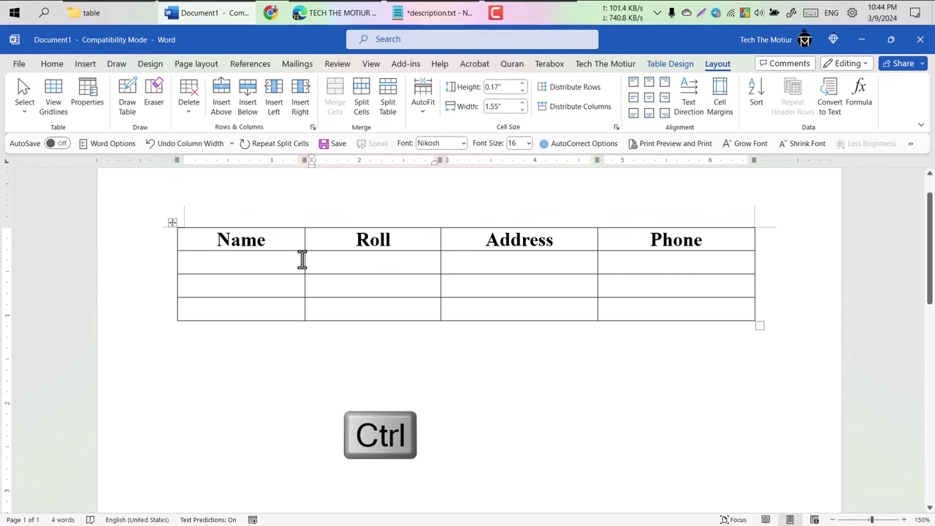
left_click_drag(305, 265, 371, 270)
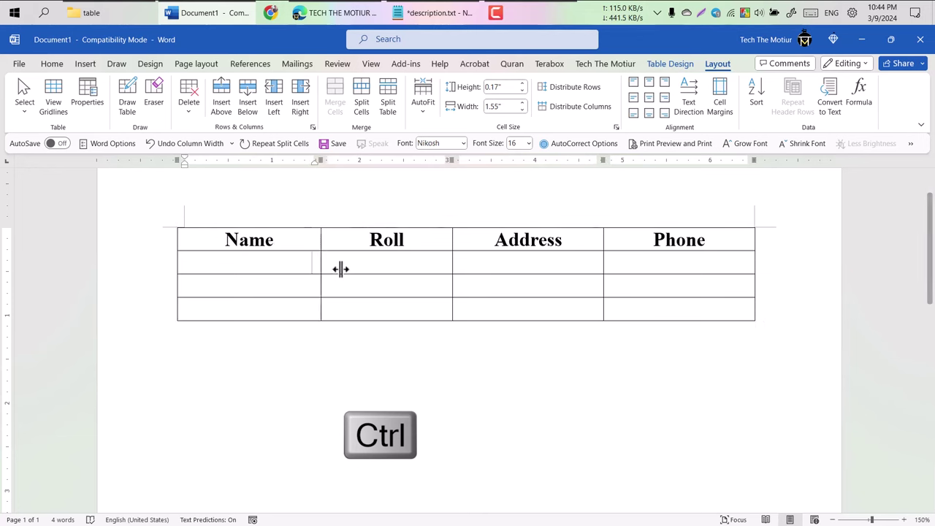
left_click(448, 262)
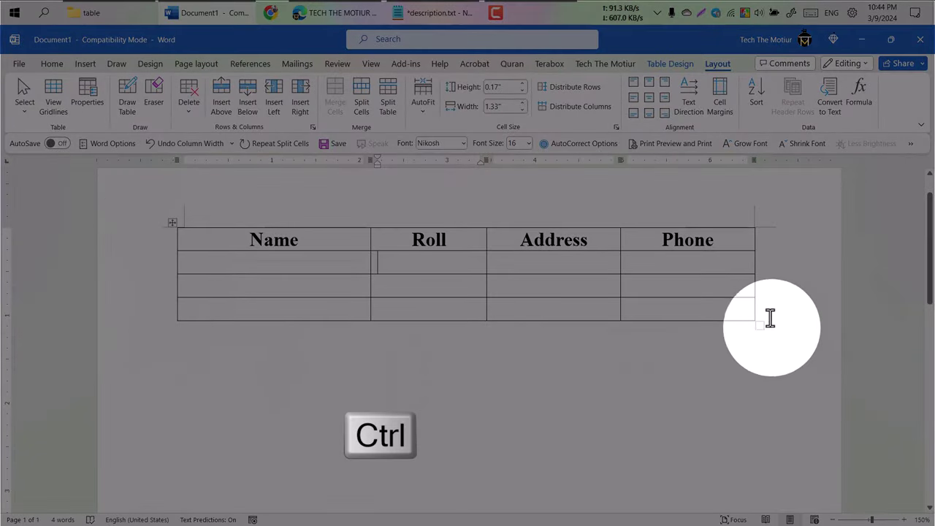
key("ctrl+z")
key("ctrl+z")
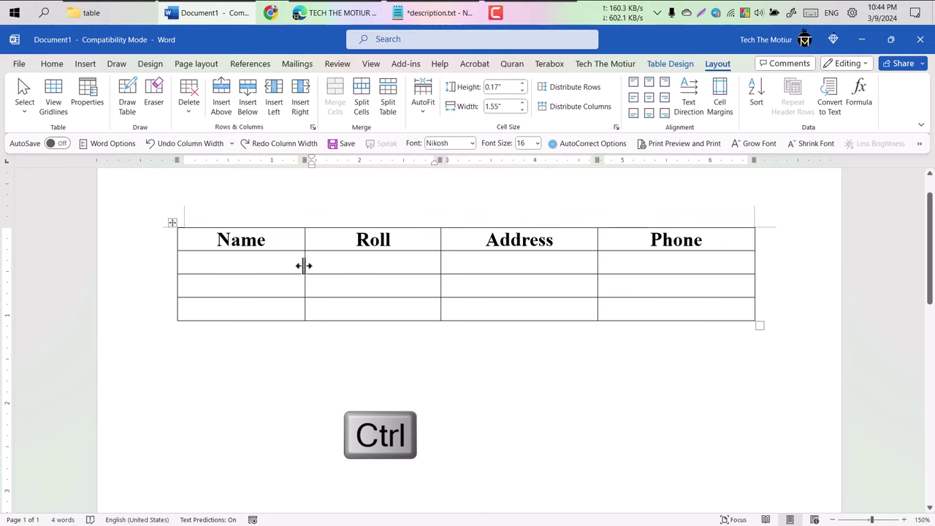
left_click_drag(304, 265, 278, 284)
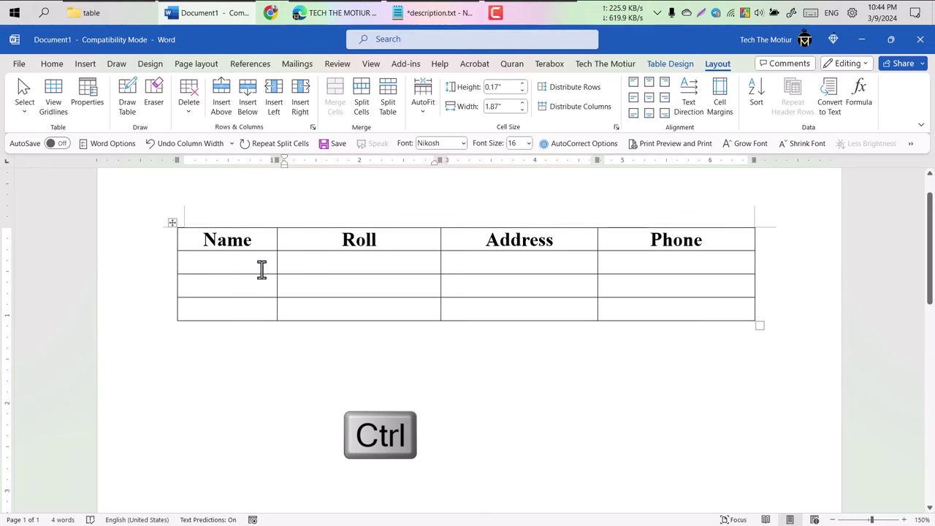
Step: Drag the Name/Roll border back and forth until Name is about 1.08 inches wide
key("shift")
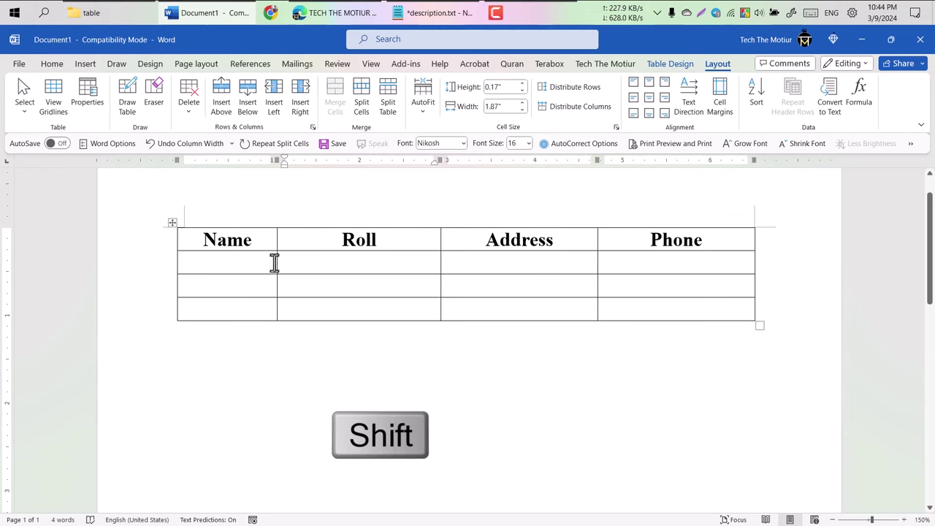
left_click_drag(277, 265, 279, 283)
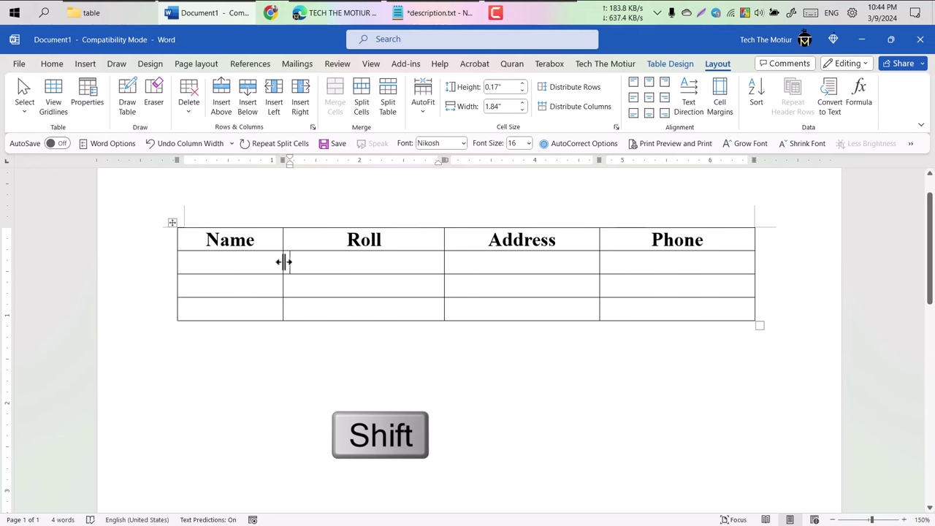
left_click_drag(284, 261, 262, 267)
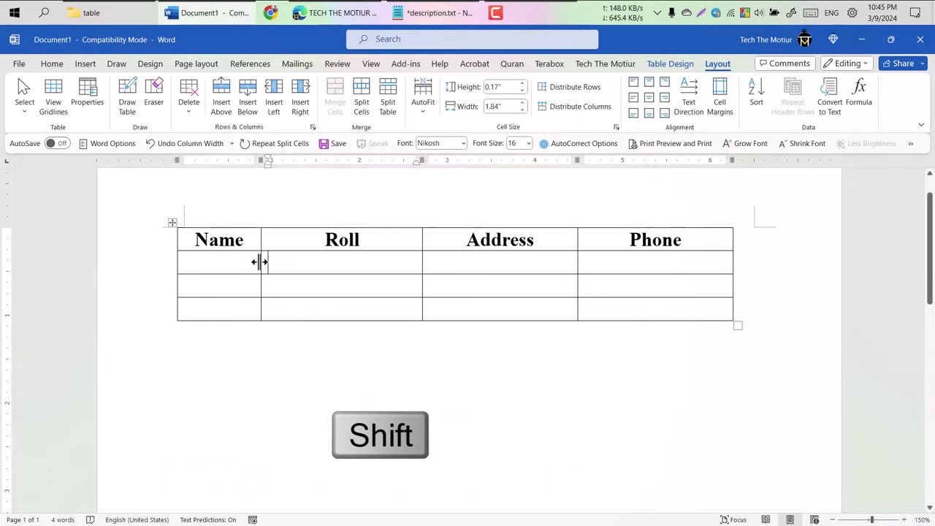
mouse_move(261, 268)
left_mouse_down()
mouse_move(348, 284)
mouse_move(271, 290)
left_mouse_up()
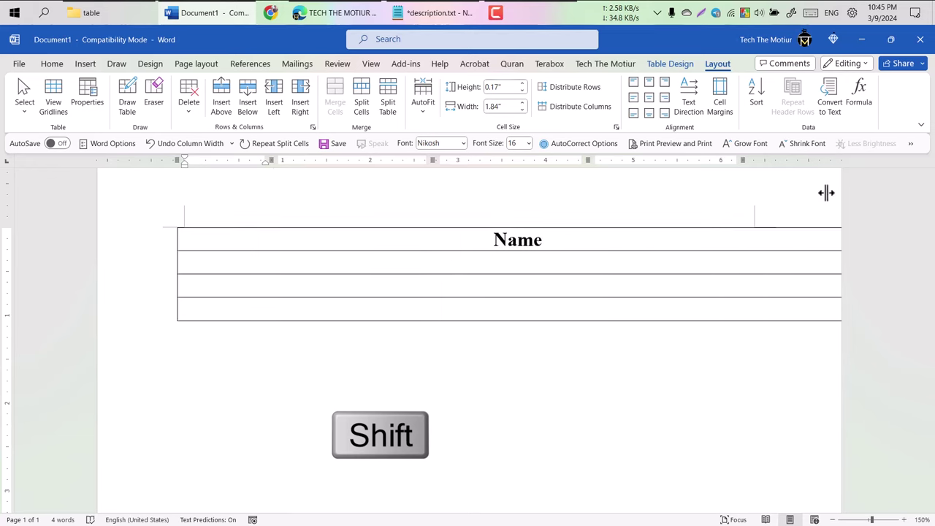
left_click(199, 254)
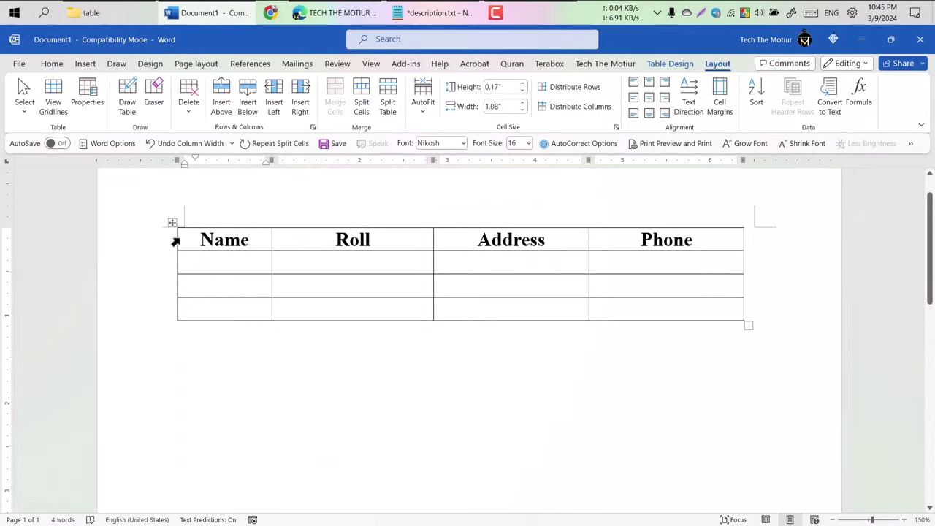
mouse_move(174, 243)
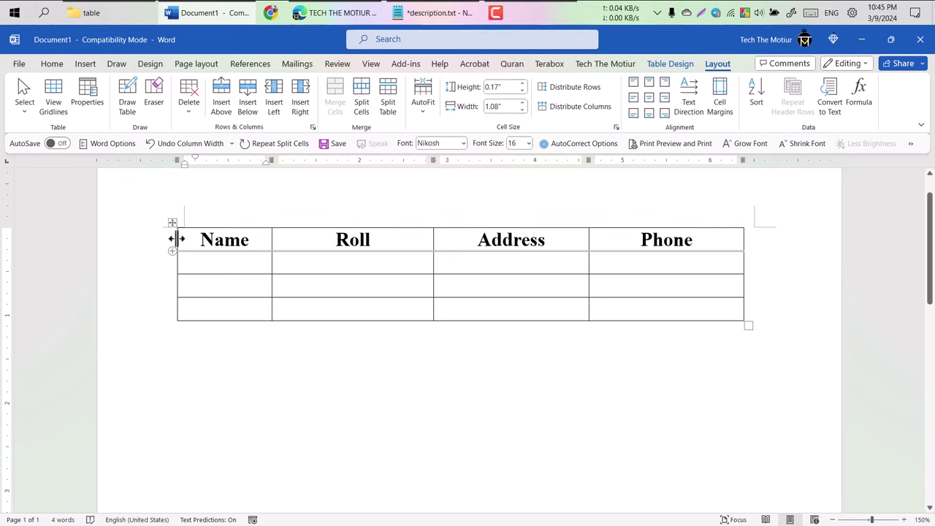
Step: Move the table's left edge slightly inward to narrow the Name column
left_click_drag(179, 240, 184, 240)
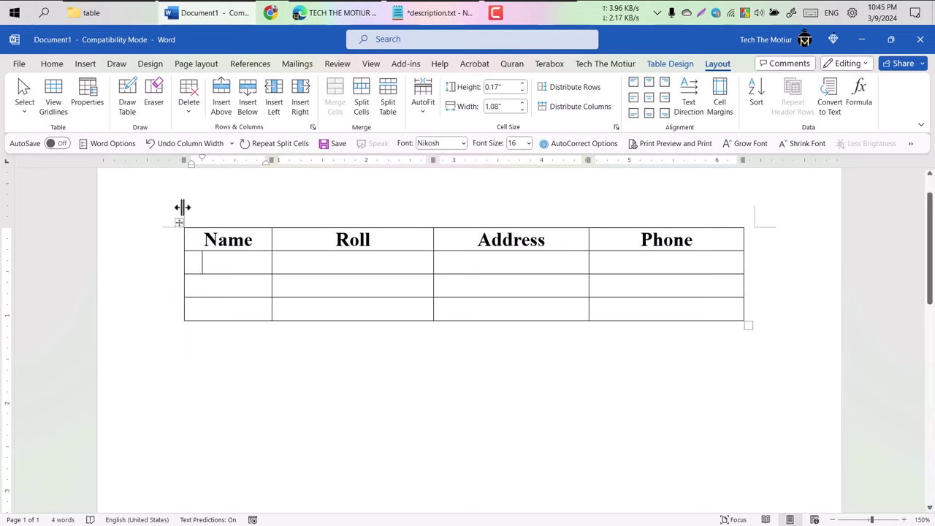
key("ctrl+z")
key("ctrl+z")
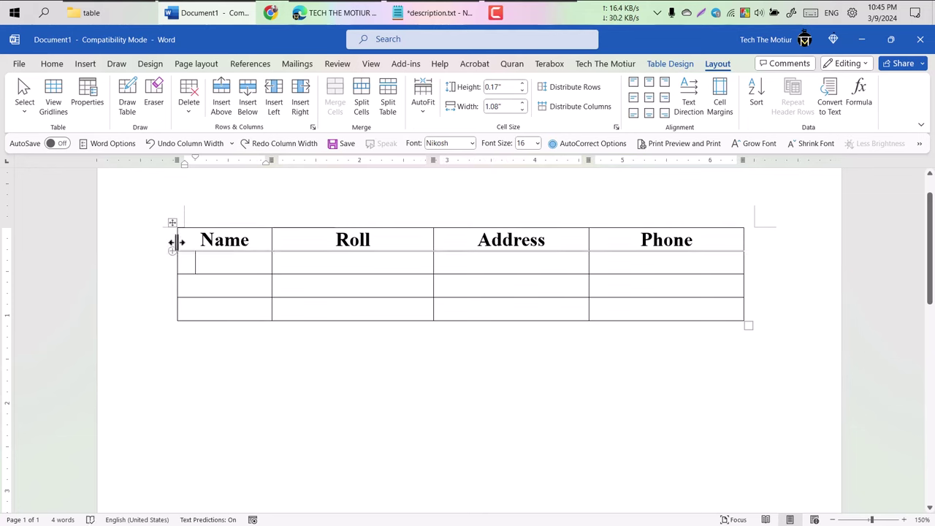
left_click_drag(178, 243, 184, 242)
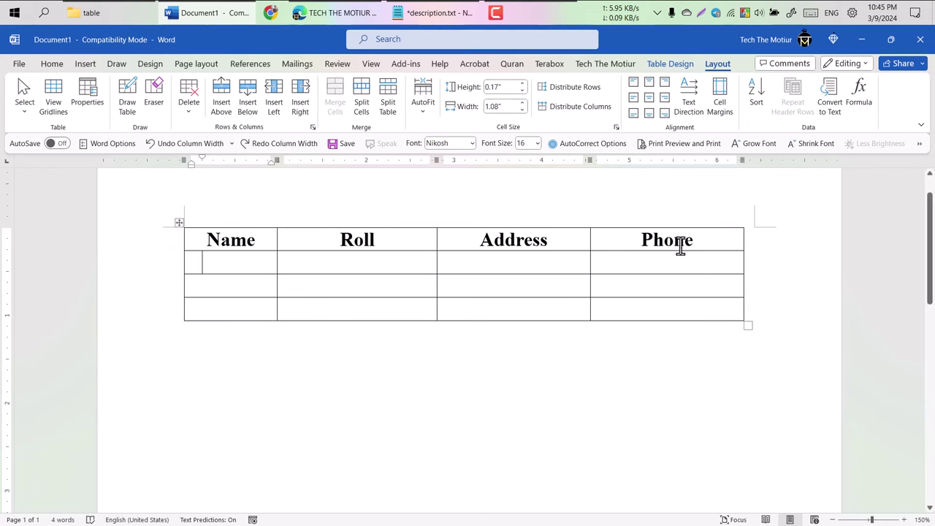
Step: Widen the Phone column at the table's right edge to 1.87 inches
left_click(739, 244)
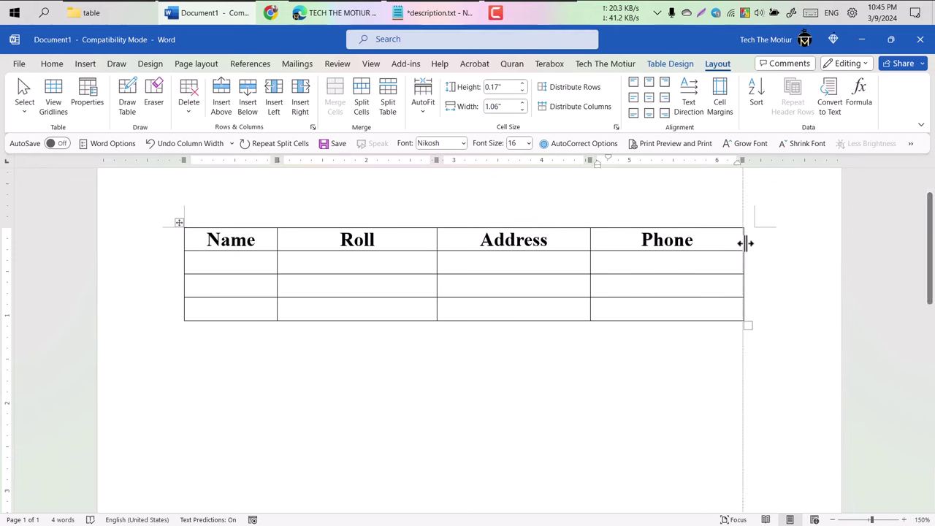
left_click(753, 245)
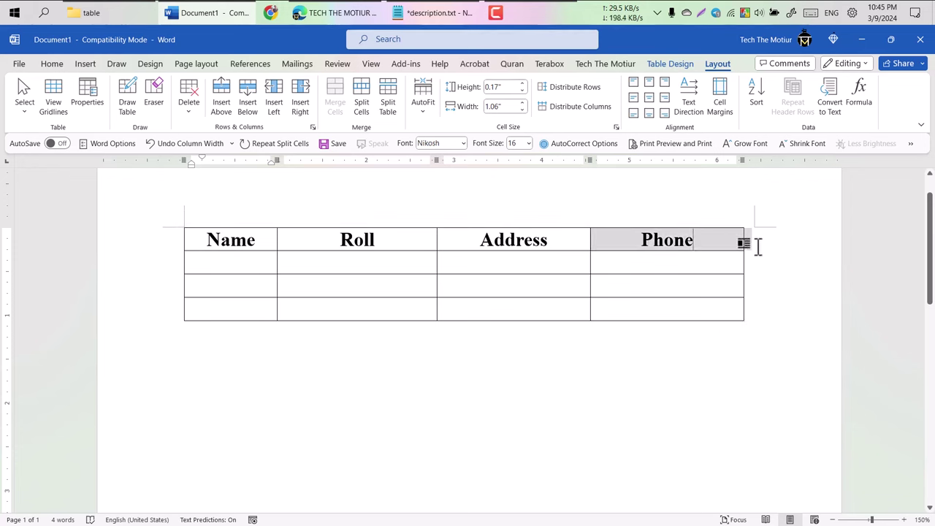
left_click(725, 242)
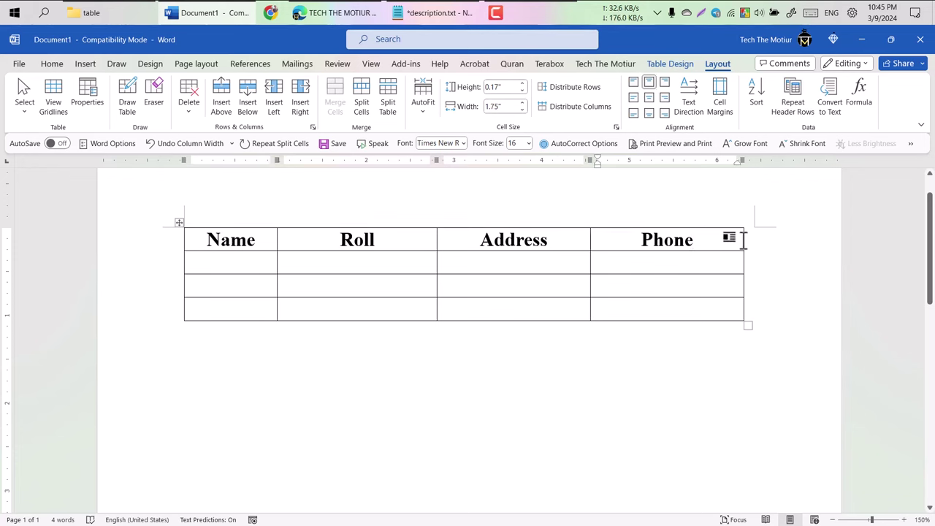
left_click_drag(744, 239, 754, 240)
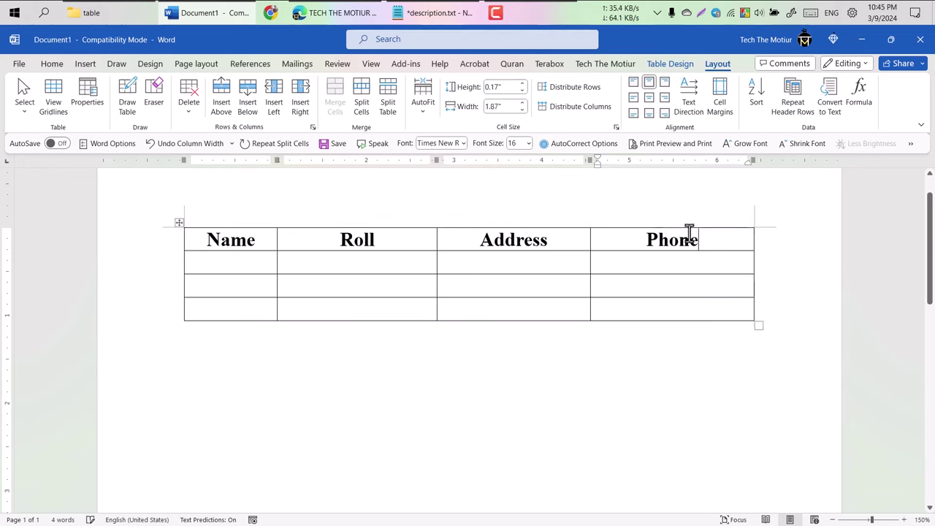
left_click_drag(631, 235, 708, 289)
key("ctrl+z")
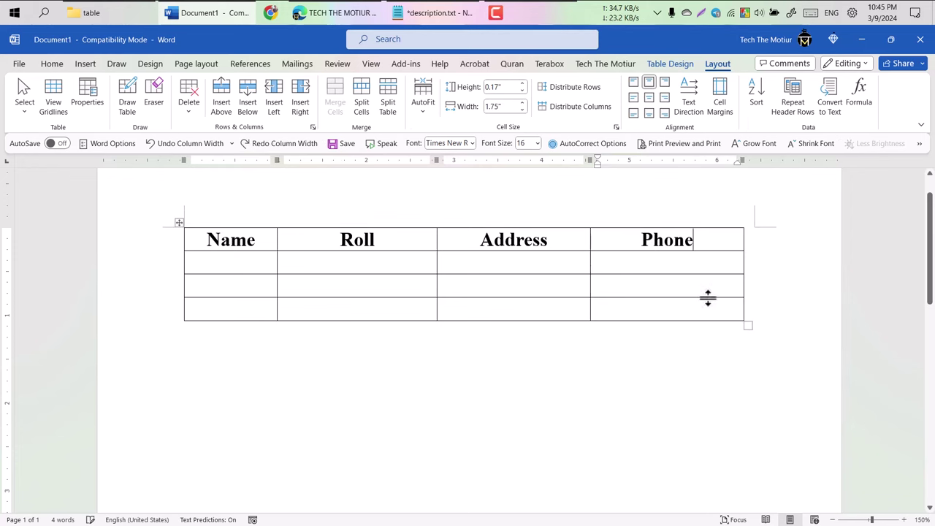
left_click_drag(230, 245, 468, 278)
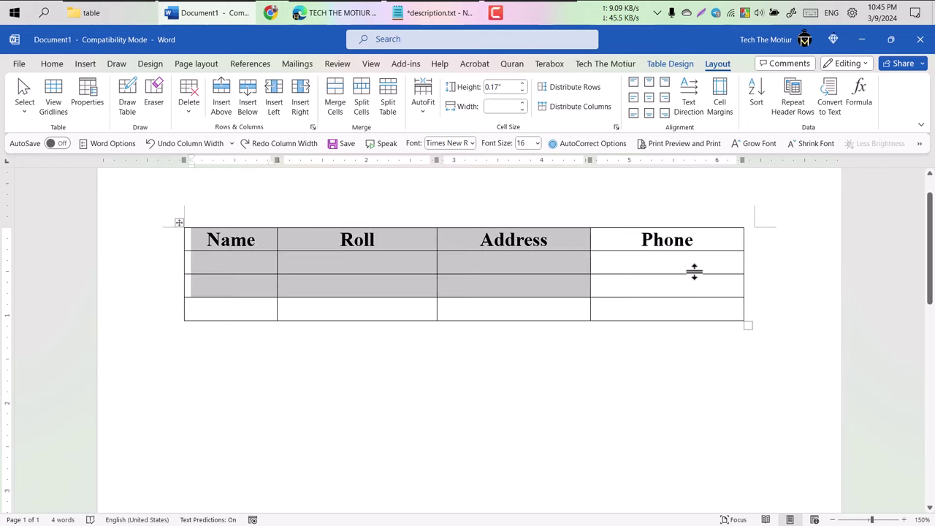
left_click(738, 238)
left_click_drag(744, 237, 754, 240)
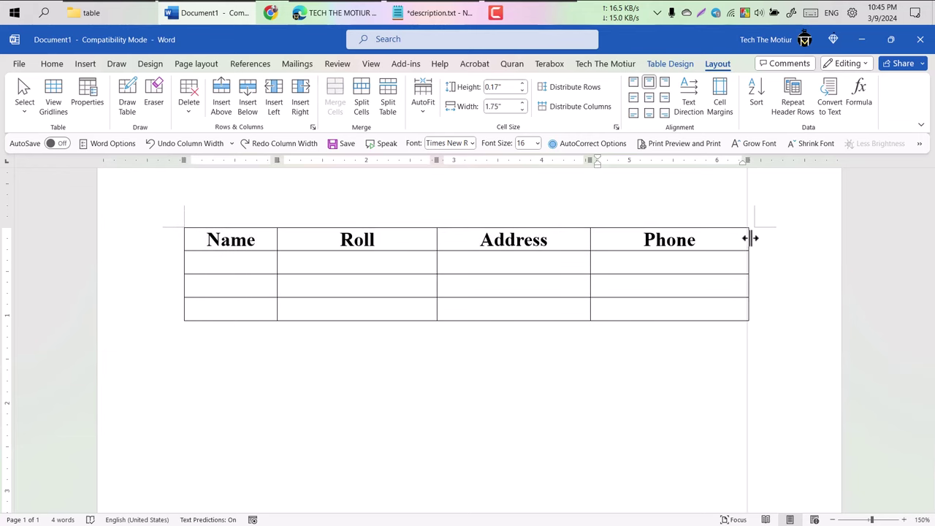
scroll(481, 464, "up", 1, "ctrl")
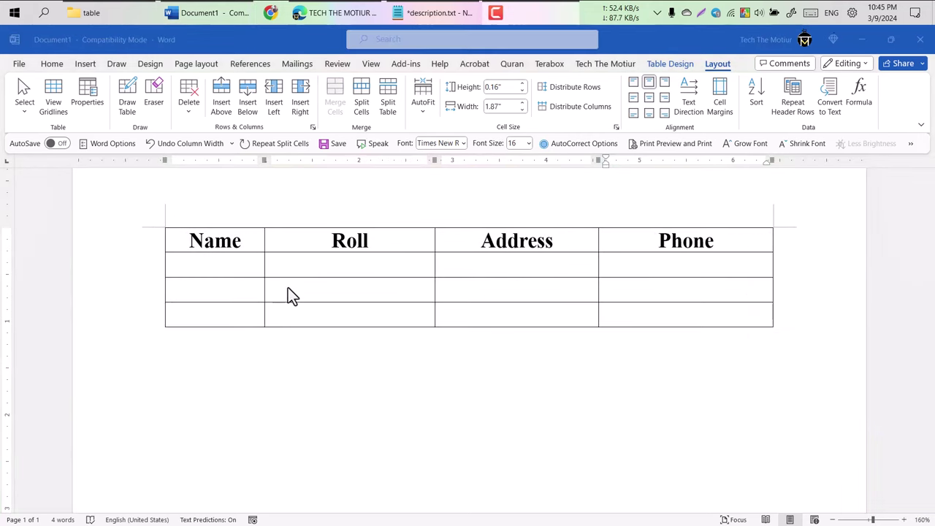
Step: Shift the third-row Roll cell's left border right, then undo the change
left_click(280, 295)
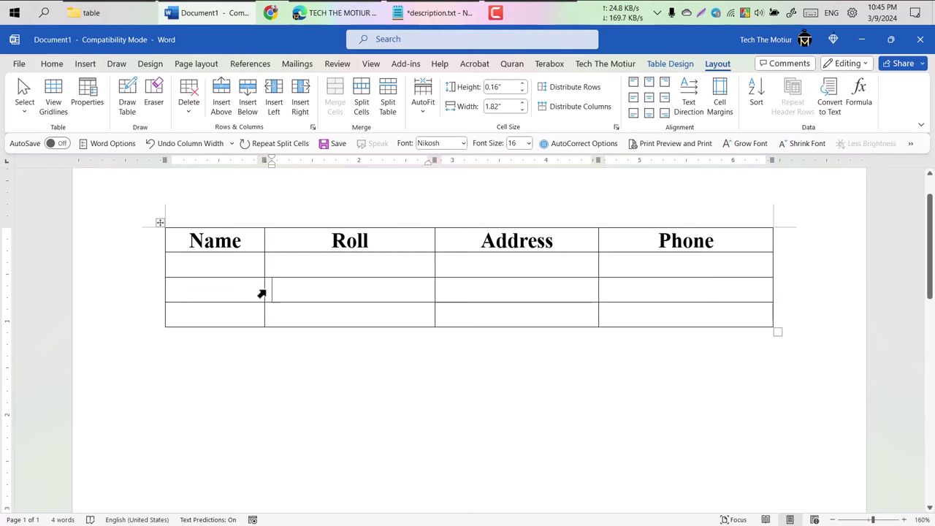
left_click(263, 295)
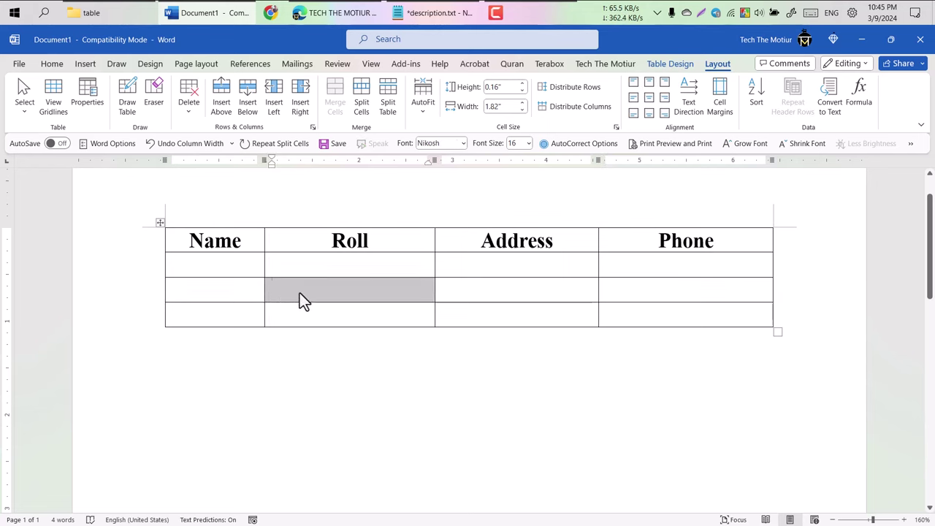
key("ctrl+z")
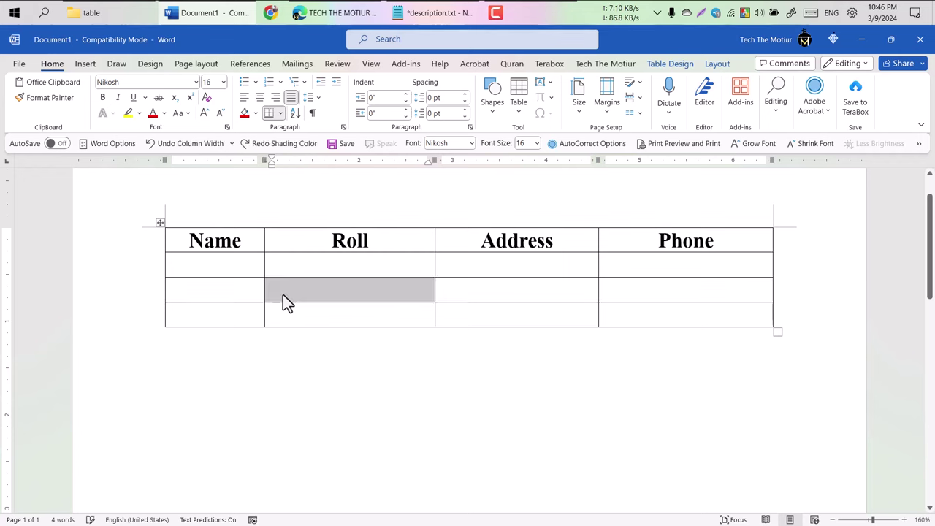
left_click(292, 303)
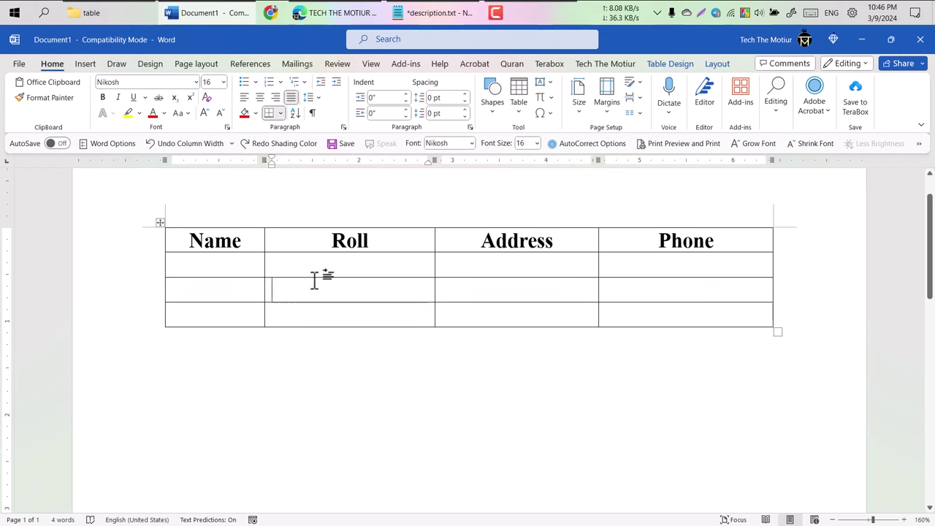
left_click(262, 294)
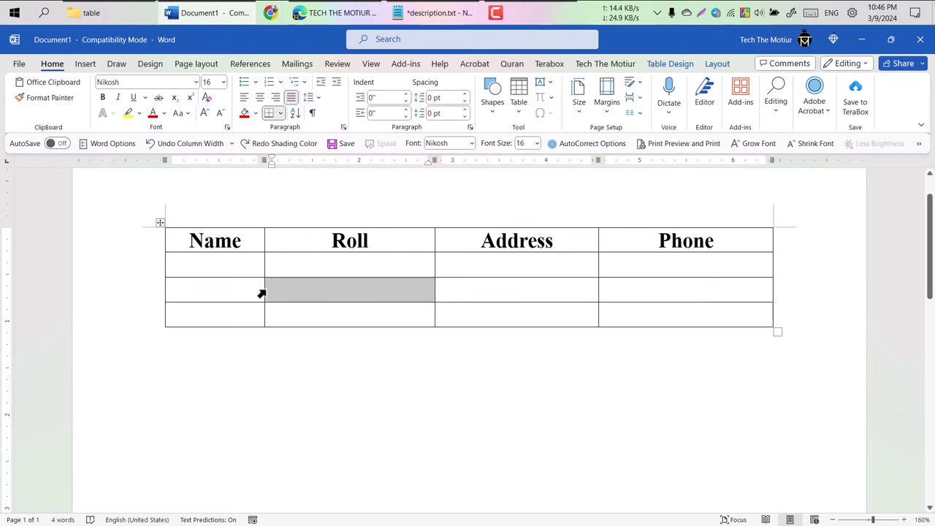
mouse_move(264, 290)
left_mouse_down()
mouse_move(334, 294)
mouse_move(265, 264)
mouse_move(282, 272)
mouse_move(274, 266)
left_mouse_up()
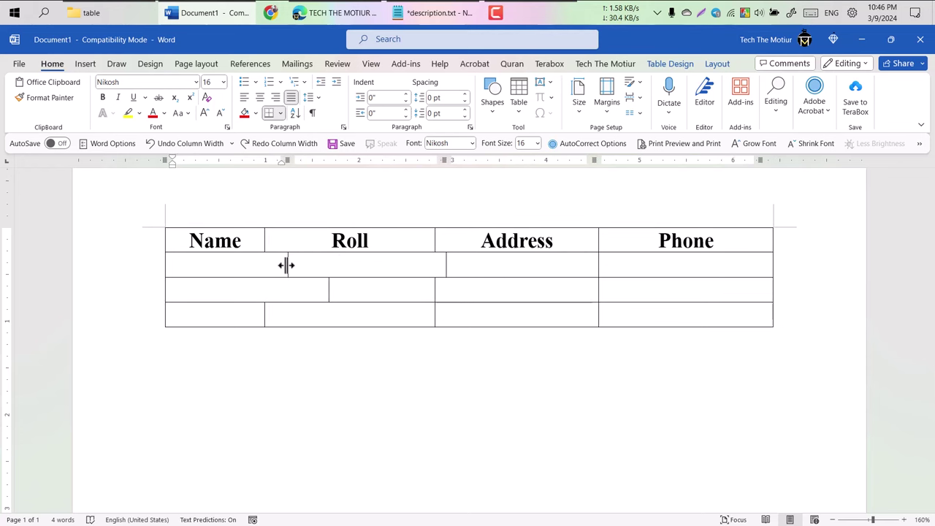
key("ctrl+z")
Step: Move the second-row Name/Roll cell border to the right
left_click_drag(302, 261, 470, 265)
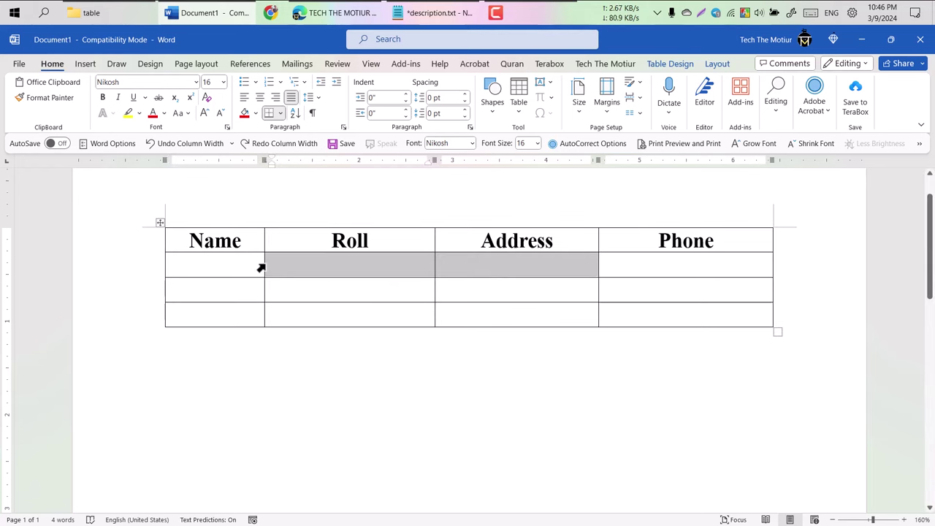
left_click_drag(263, 267, 347, 267)
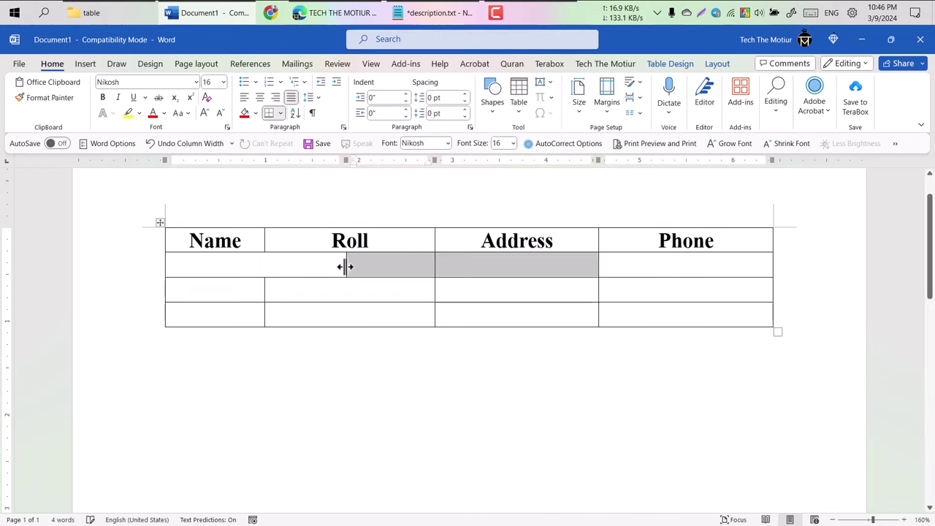
key("ctrl+z")
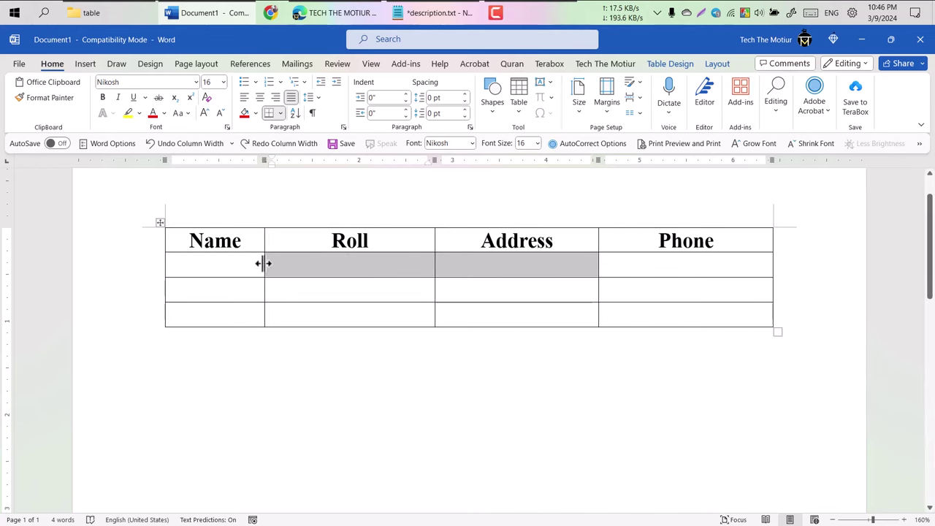
left_click_drag(266, 263, 381, 263)
left_click_drag(409, 264, 498, 270)
Step: Shift only the third-row Roll/Address border right and narrow the Address column
left_click(527, 266)
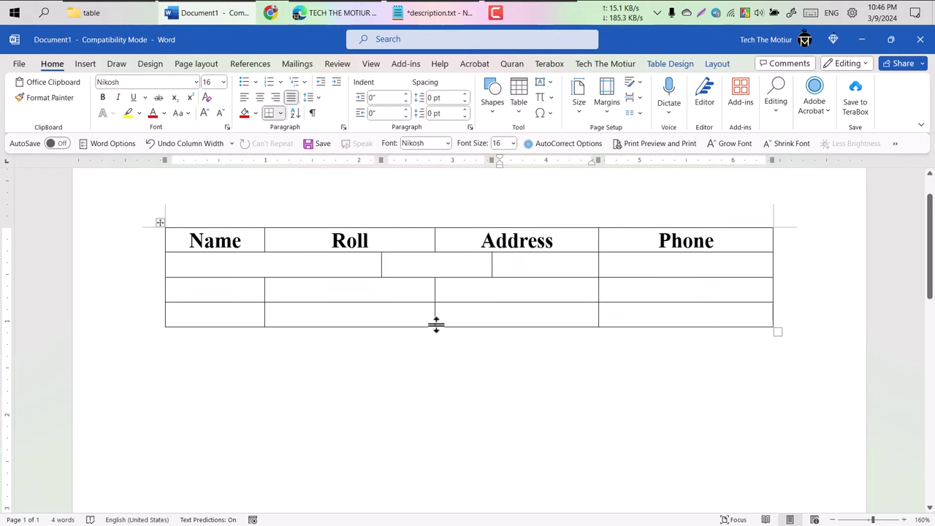
left_click(433, 294)
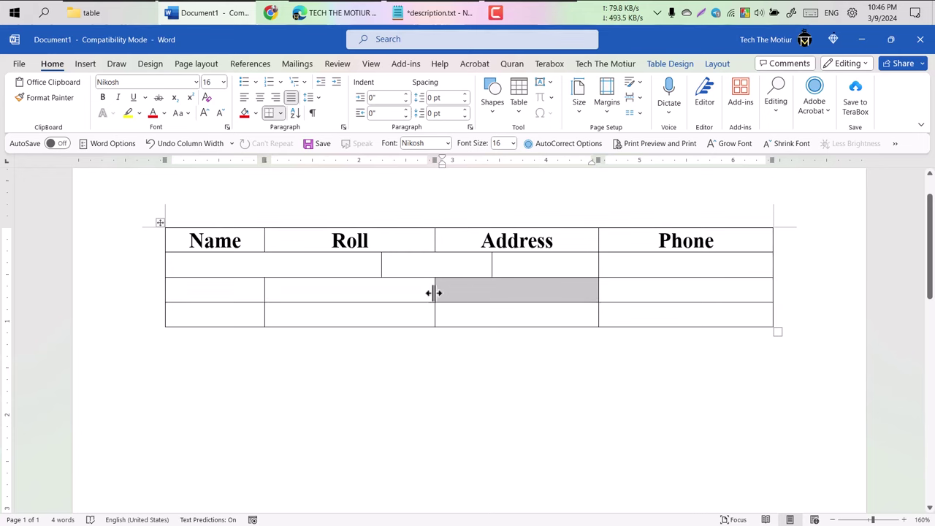
left_click_drag(435, 292, 480, 295)
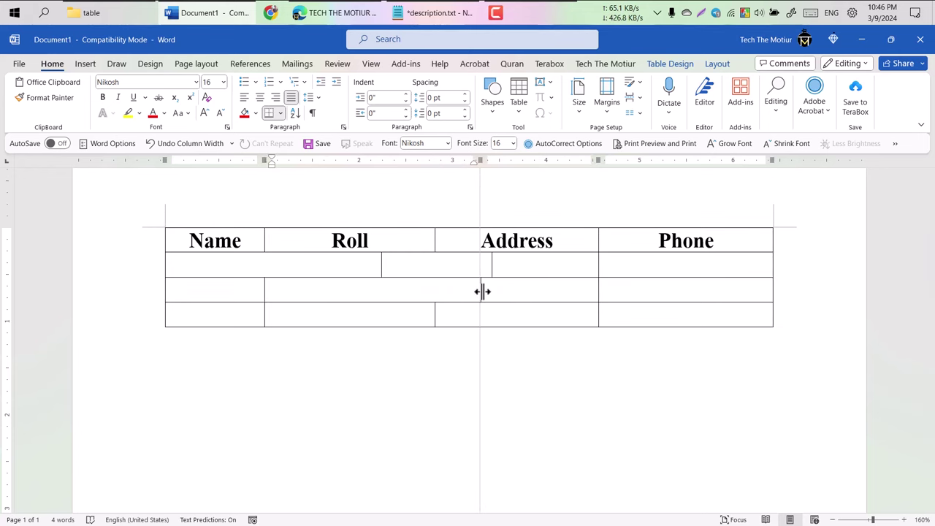
left_click(440, 321)
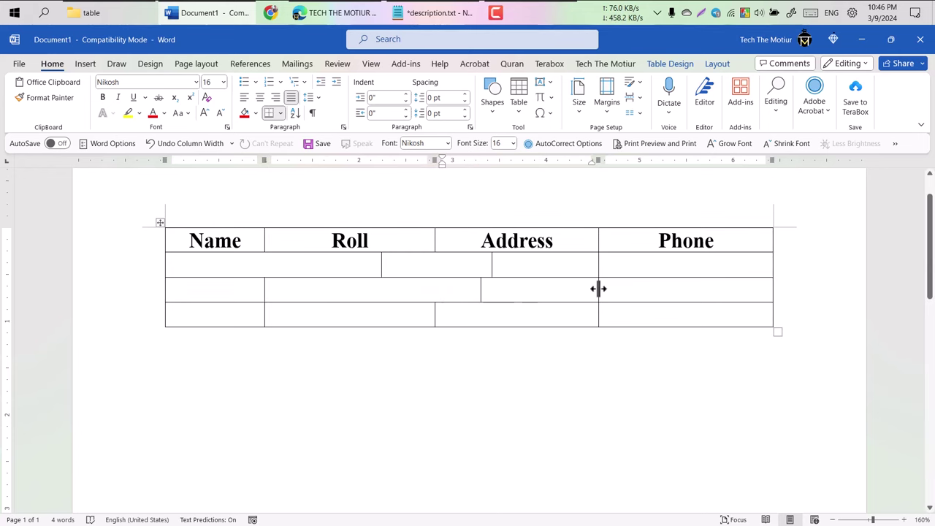
mouse_move(599, 289)
left_mouse_down()
mouse_move(577, 302)
mouse_move(586, 303)
left_mouse_up()
Step: Set the header row font to Times New Roman, 14 pt
left_click(585, 296)
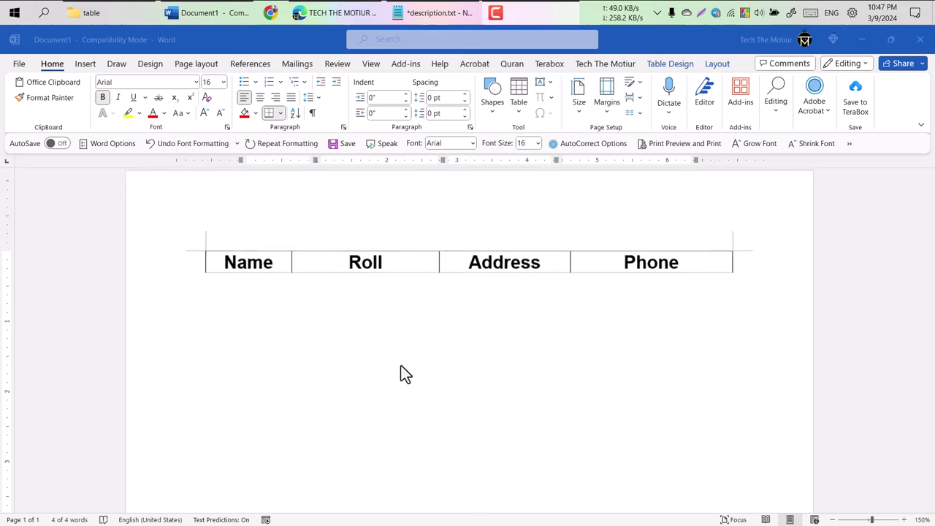
left_click(151, 267)
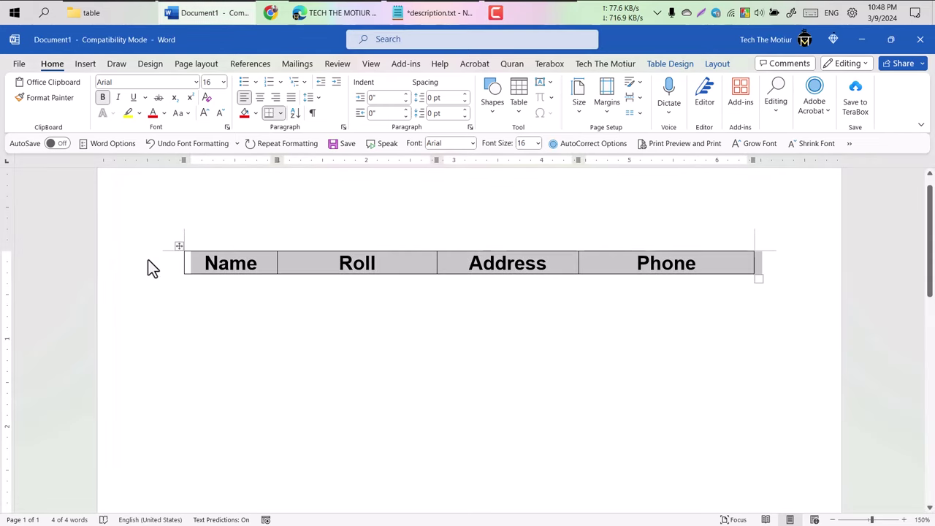
left_click(139, 81)
type("Times New Roman")
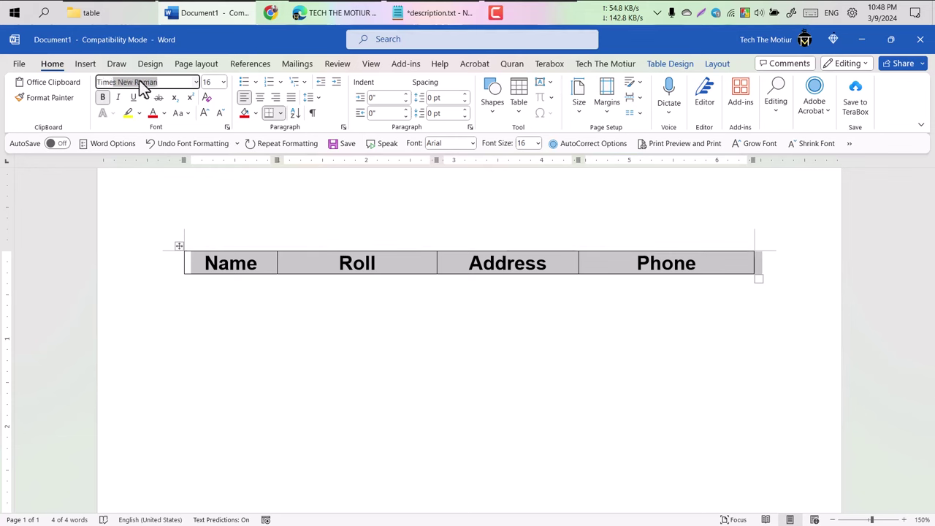
key("Return")
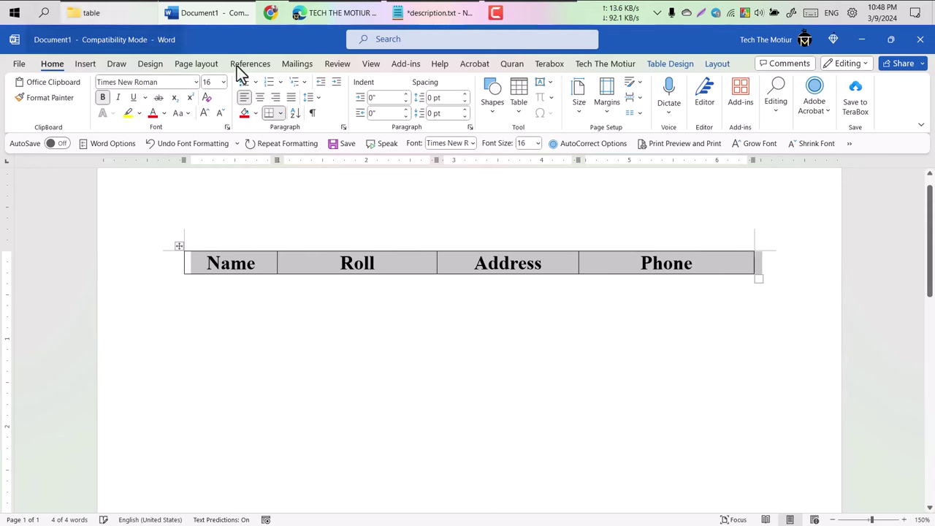
type("14")
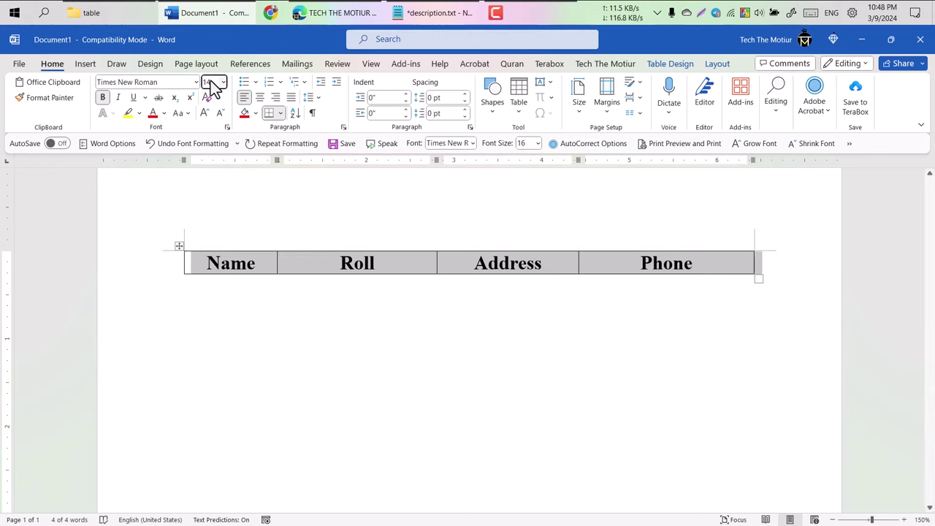
key("Return")
Step: Add an empty row below the header from the Phone cell
key("Left")
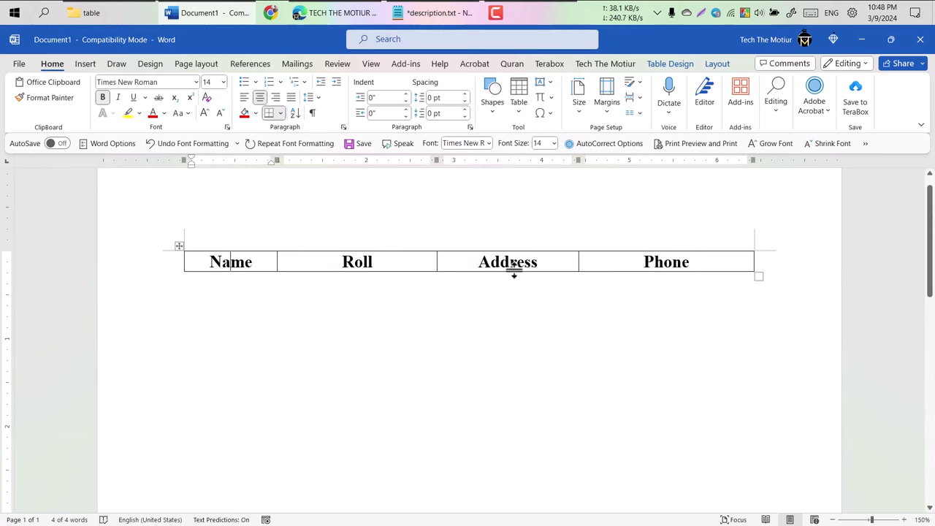
left_click(706, 268)
key("Tab")
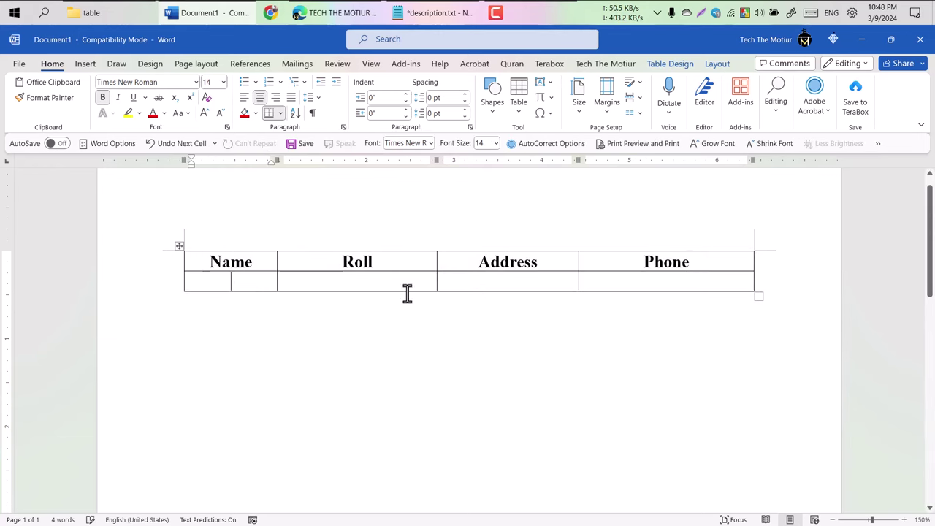
Step: Add two more empty rows below the header
left_click_drag(272, 262, 633, 261)
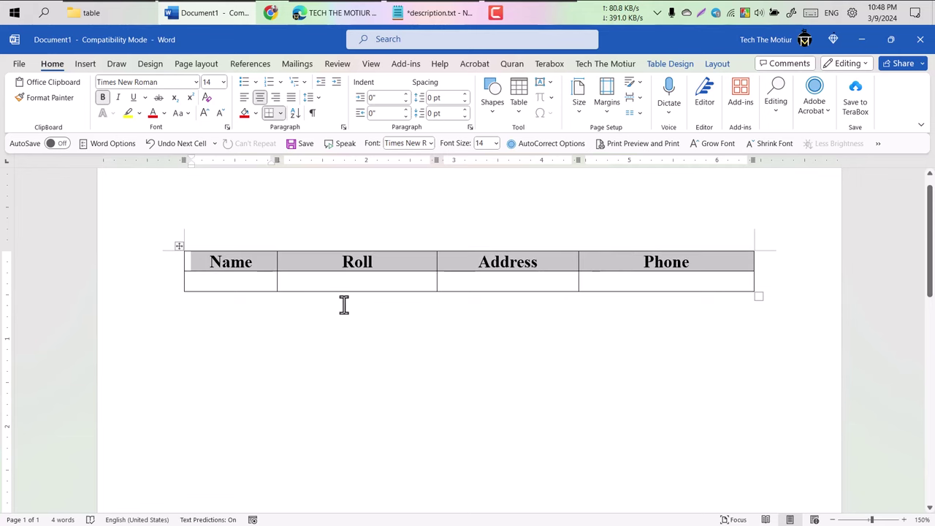
left_click(330, 284)
key("Tab")
key("Tab")
key("Tab")
key("Tab")
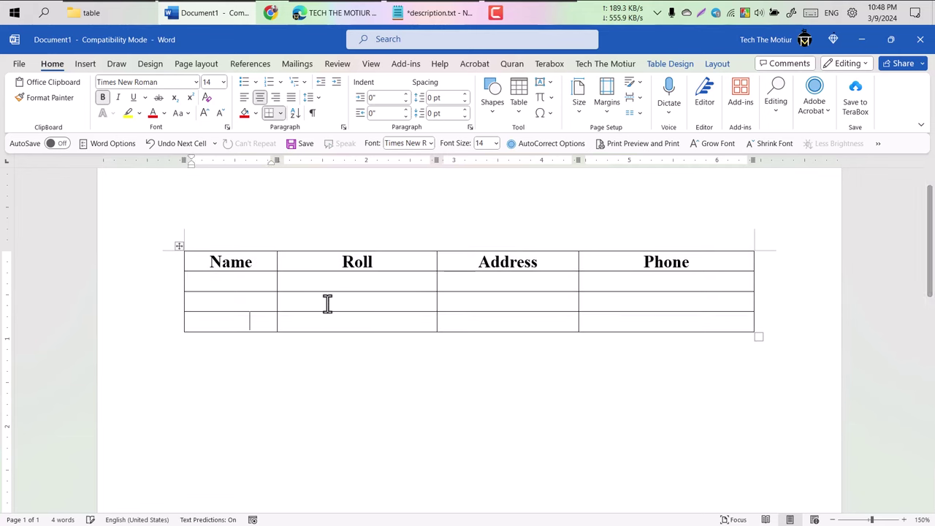
Step: Shade the last row yellow, add more yellow rows, and select all empty rows
left_click_drag(246, 327, 660, 328)
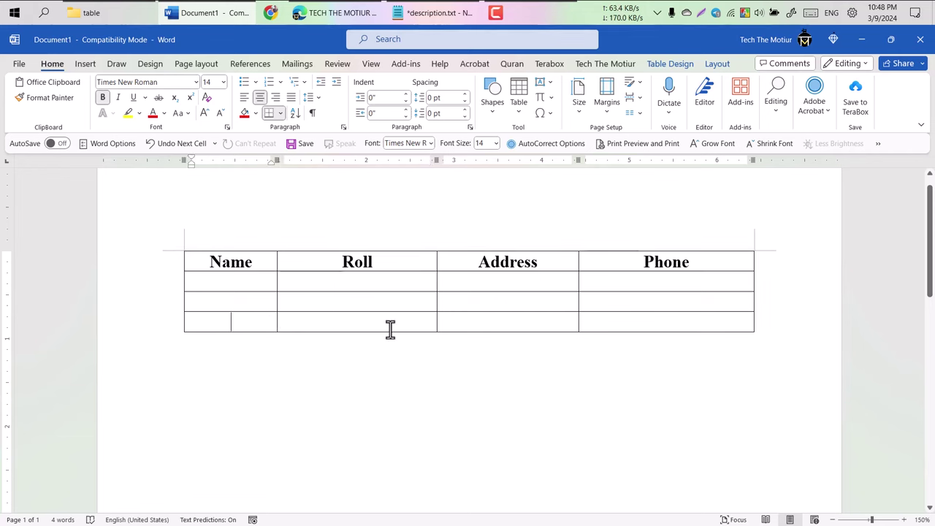
left_click(255, 113)
left_click(273, 253)
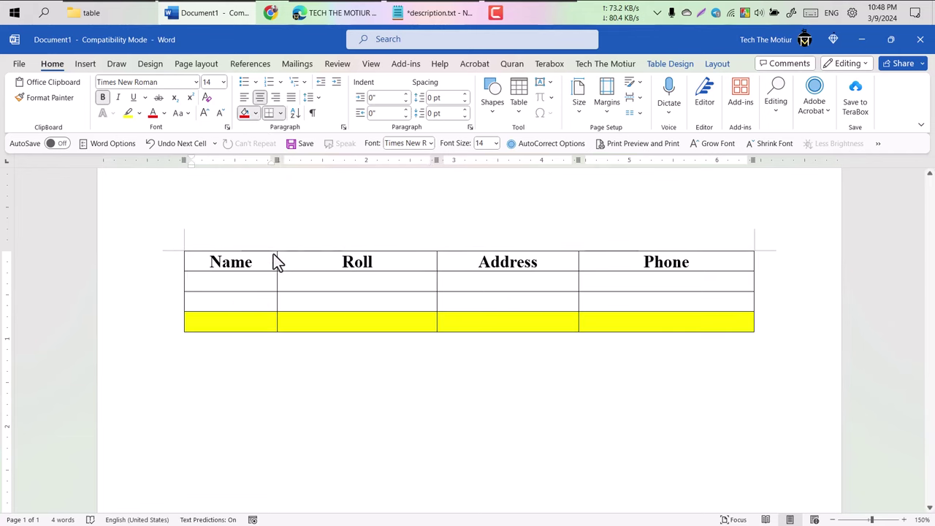
left_click(648, 322)
key("Tab")
key("Tab")
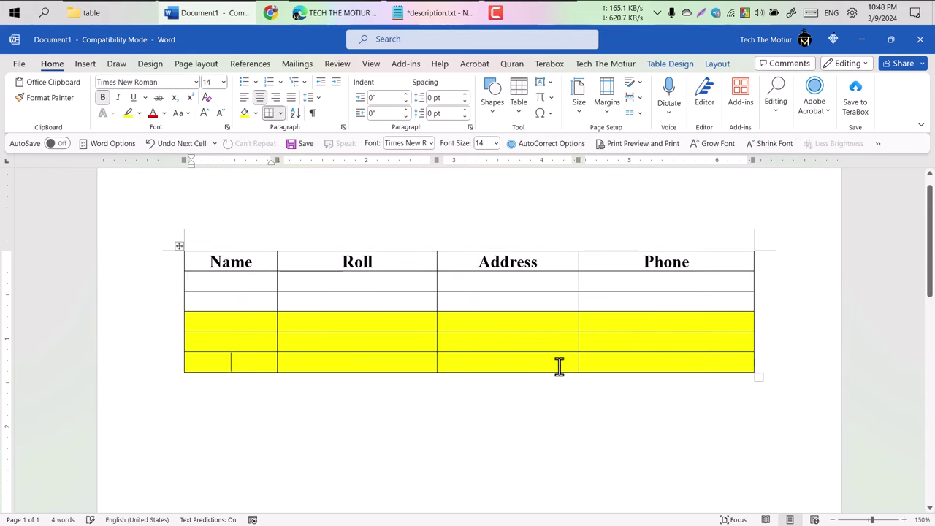
key("Tab")
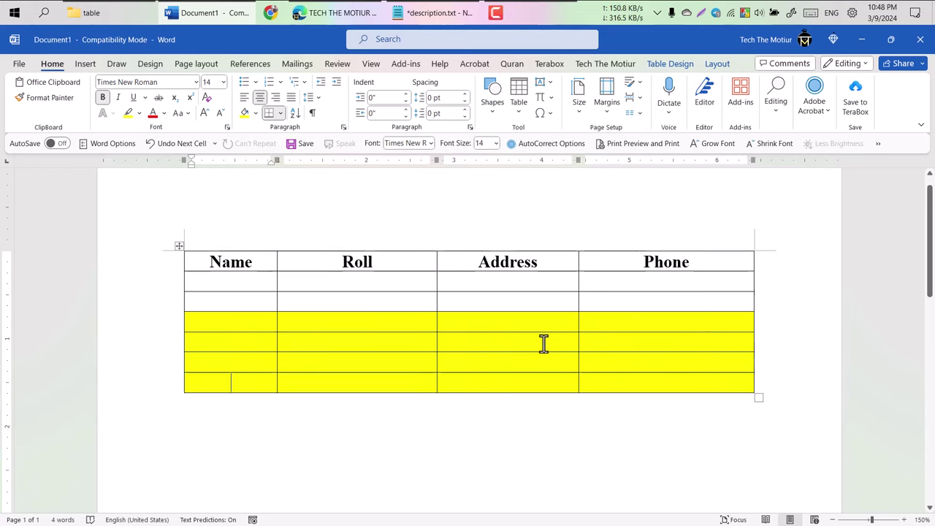
left_click_drag(622, 382, 187, 283)
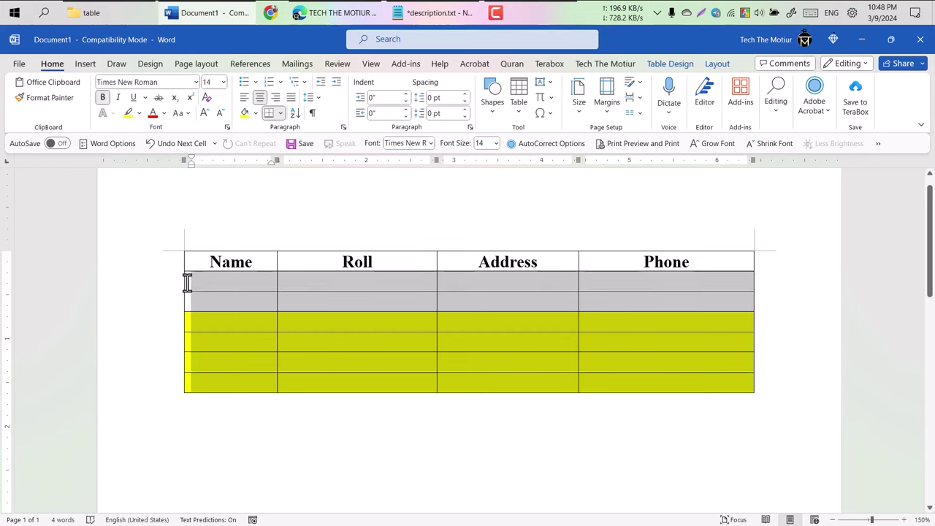
Step: Delete the six selected empty rows entirely, keeping only the header row
key("BackSpace")
left_click(437, 303)
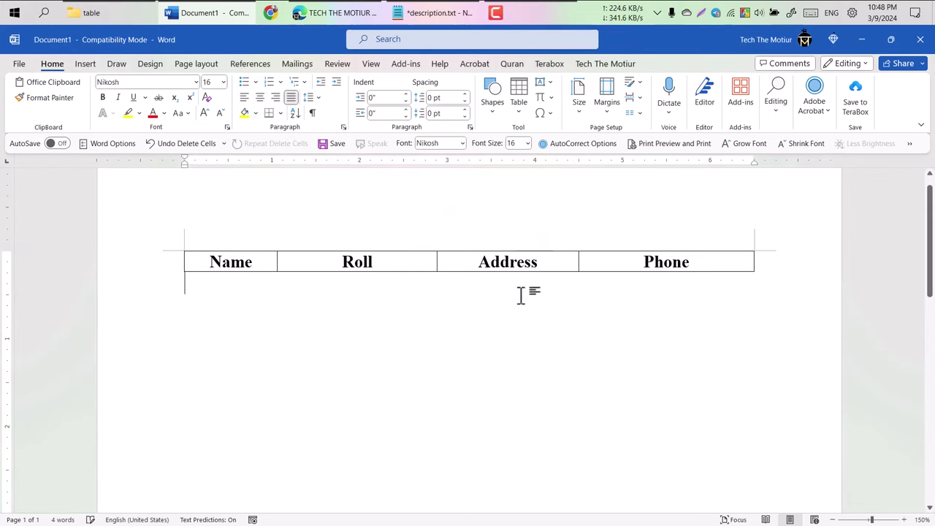
left_click(729, 267)
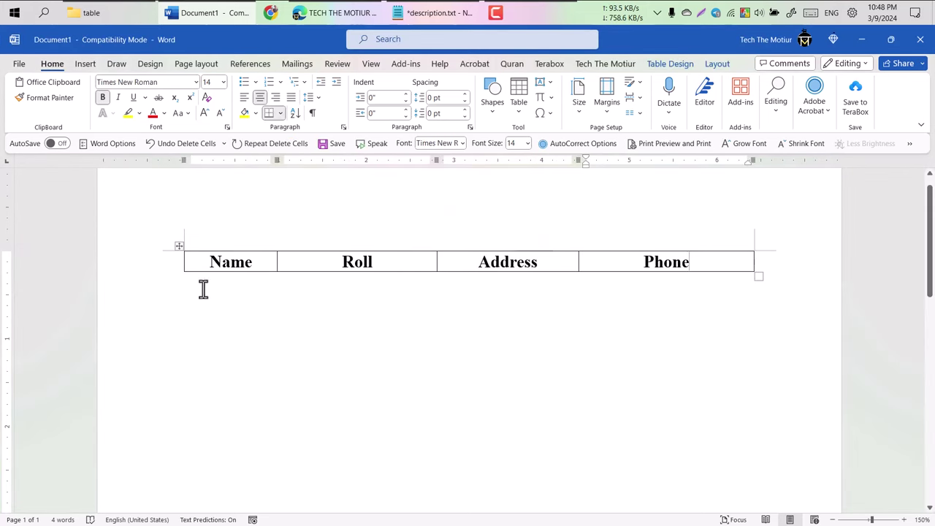
left_click(147, 274)
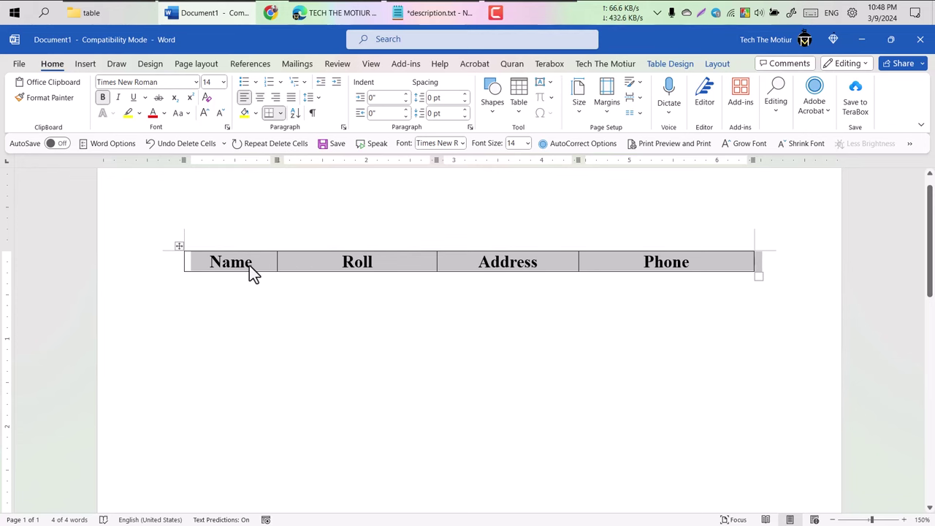
left_click(695, 261)
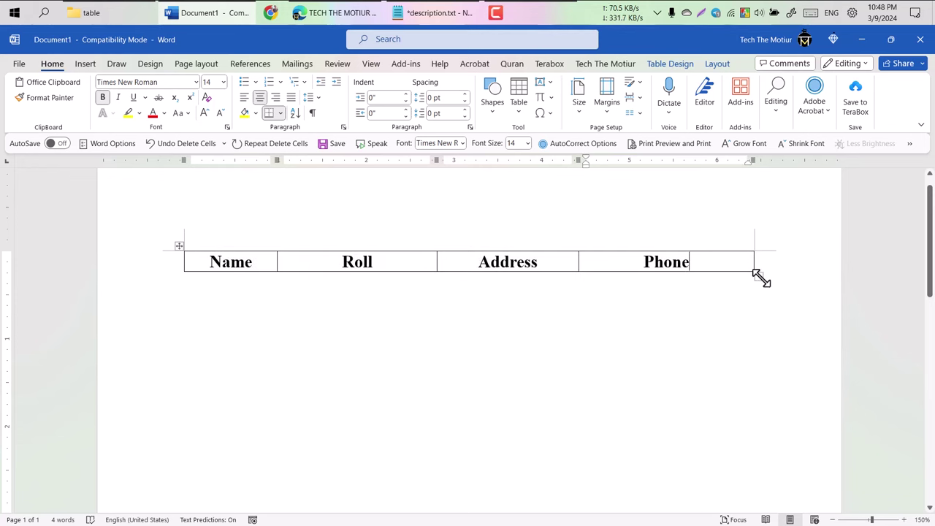
Step: Grow the header font three steps, undo back to 20 pt, and try stretching the table taller
left_click_drag(759, 276, 745, 351)
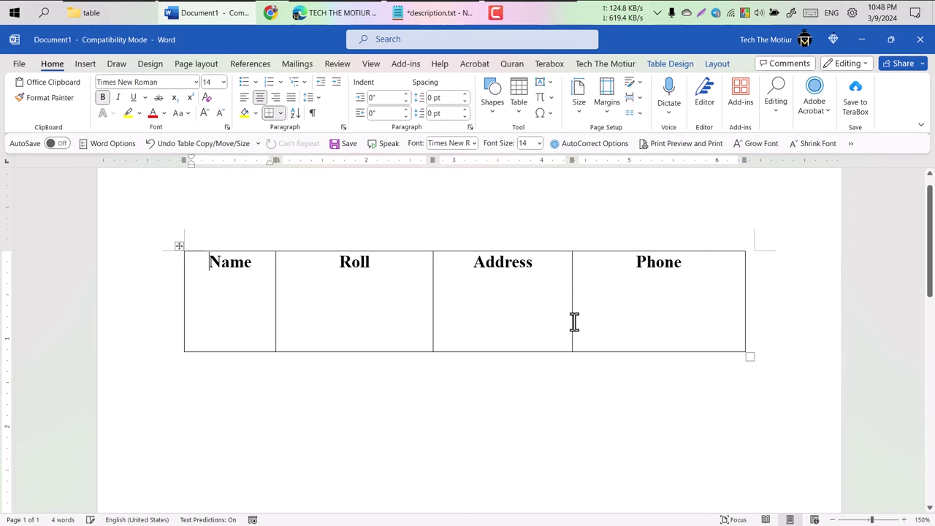
key("ctrl+z")
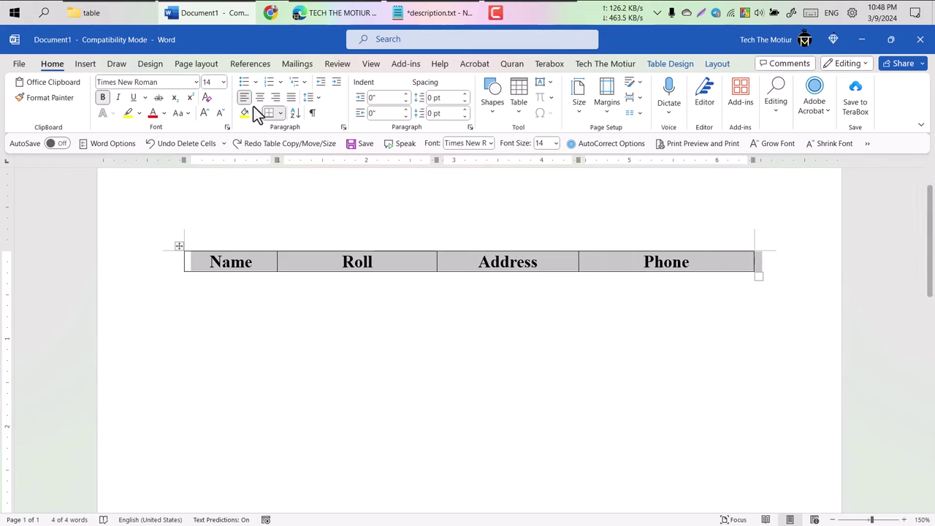
left_click(205, 114)
left_click(205, 114)
left_click(204, 114)
left_click(204, 114)
left_click(205, 114)
left_click(205, 114)
left_click(204, 114)
left_click(204, 114)
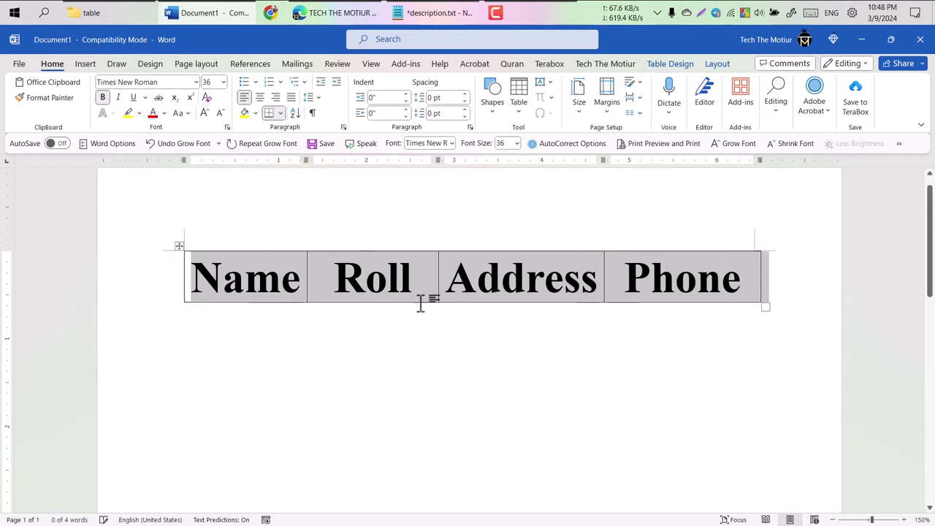
key("ctrl+z")
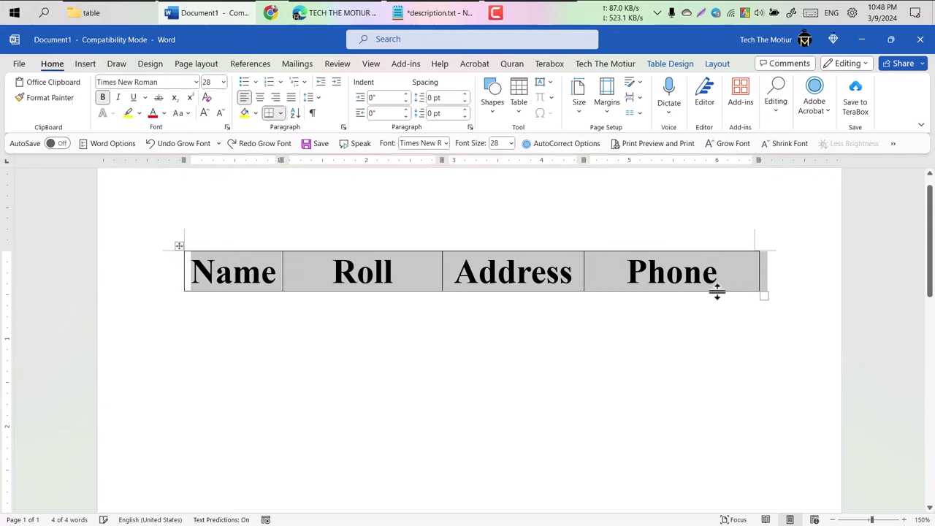
key("ctrl+z")
key("ctrl+z")
key("ctrl+z")
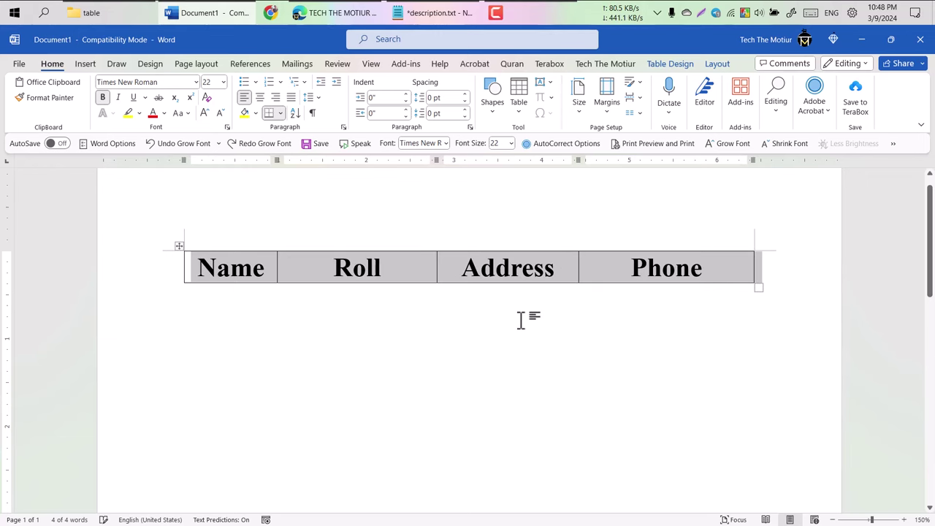
key("ctrl+z")
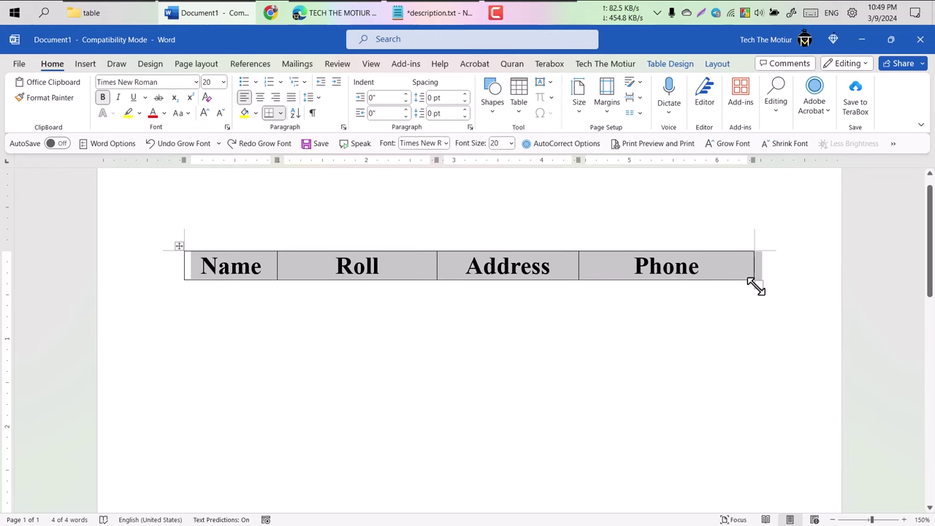
left_click_drag(758, 286, 750, 344)
Step: Undo the table resize and raise the header row's paragraph spacing to 24 pt before, with extra spacing after
key("ctrl+z")
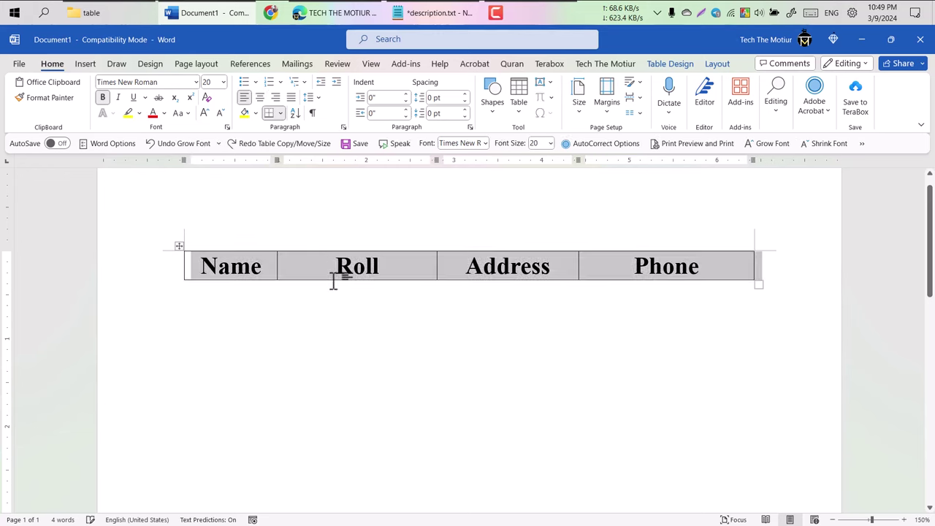
left_click(194, 64)
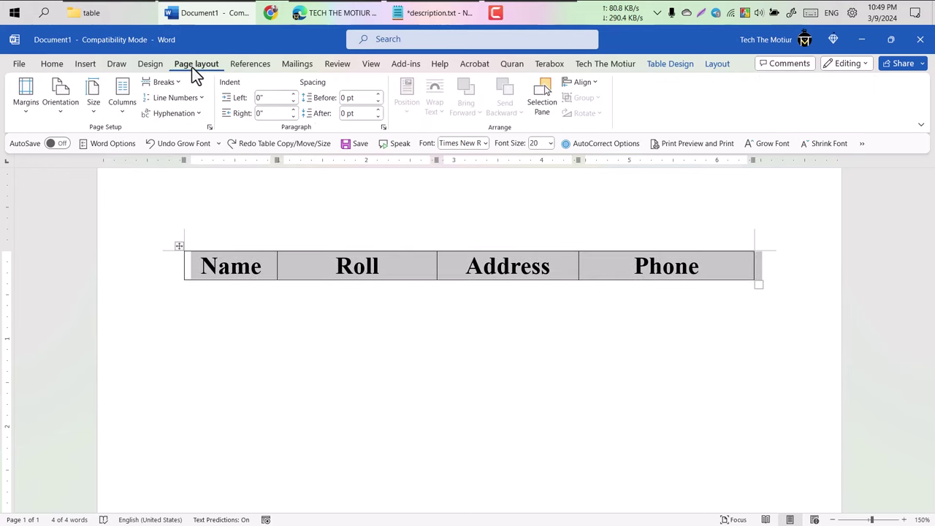
left_click(377, 94)
left_click(377, 95)
left_click(377, 95)
left_click(377, 94)
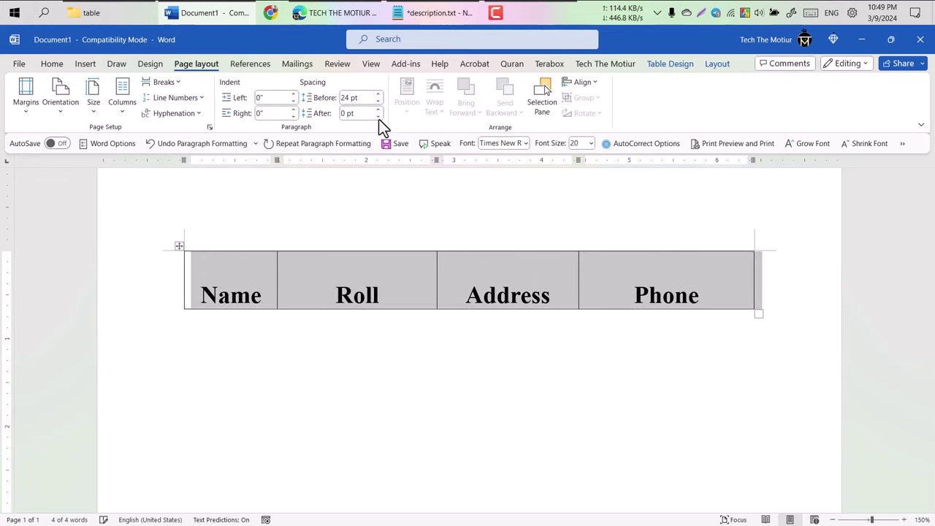
left_click(377, 109)
left_click(377, 109)
left_click(377, 109)
left_click(377, 109)
left_click(377, 109)
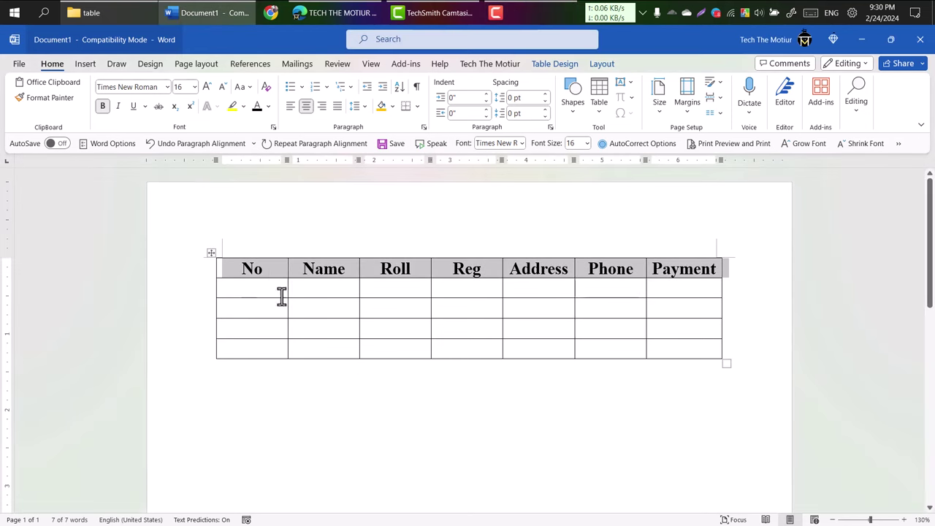
Step: Select the header row, change its font colour, and shade it gold
left_click(233, 271)
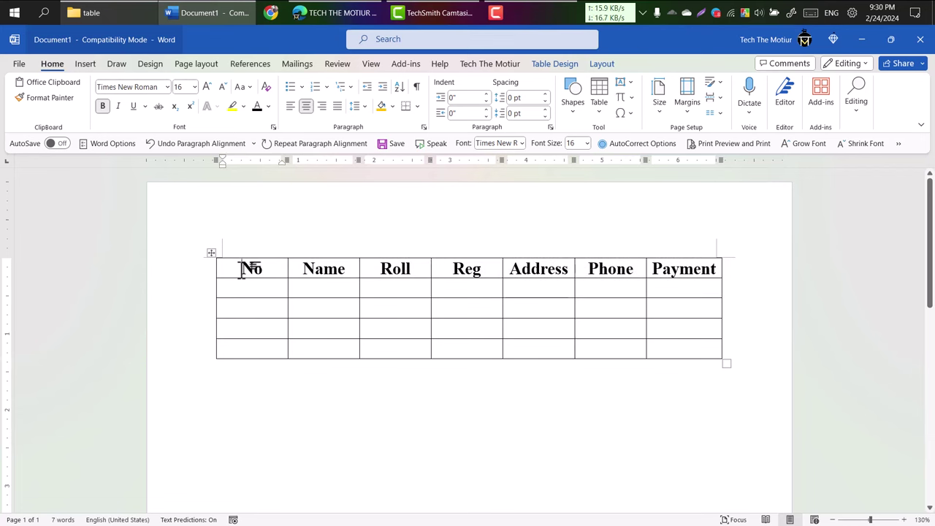
left_click(172, 272)
left_click(258, 106)
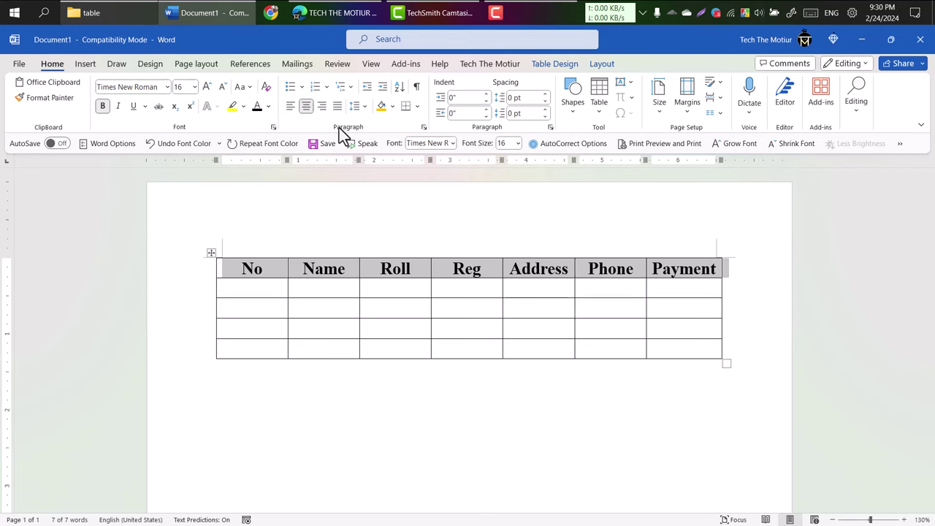
left_click(383, 105)
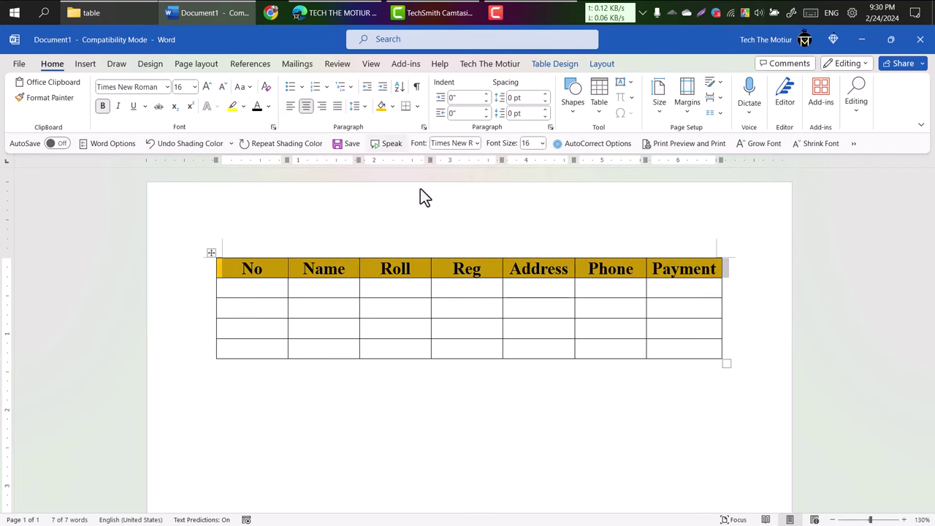
left_click(434, 274)
Step: Select the whole table
left_click(255, 287)
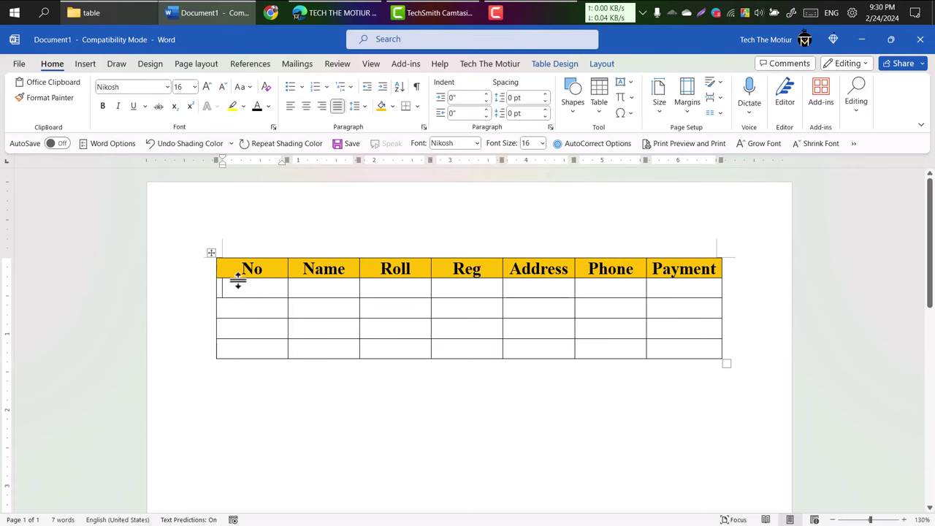
left_click(212, 252)
left_click(600, 65)
Step: Give the table a thick solid outside border
left_click(568, 67)
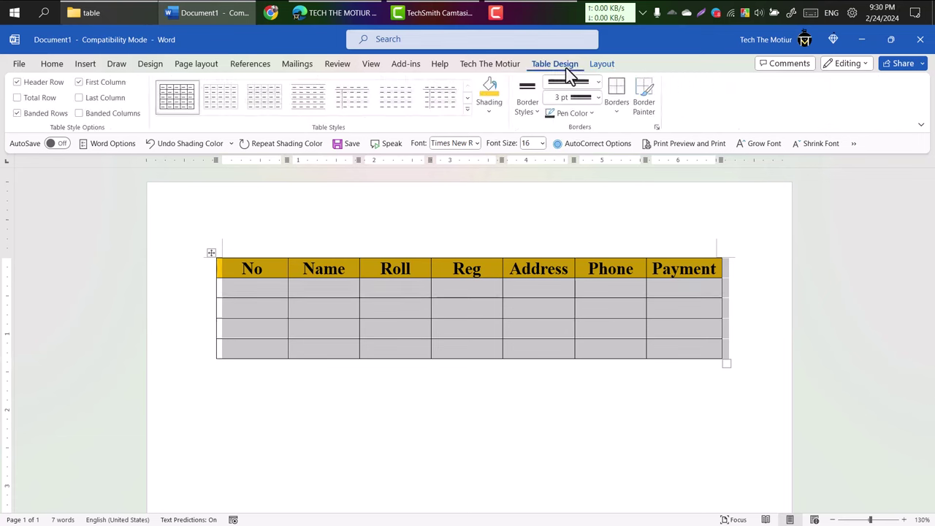
left_click(584, 86)
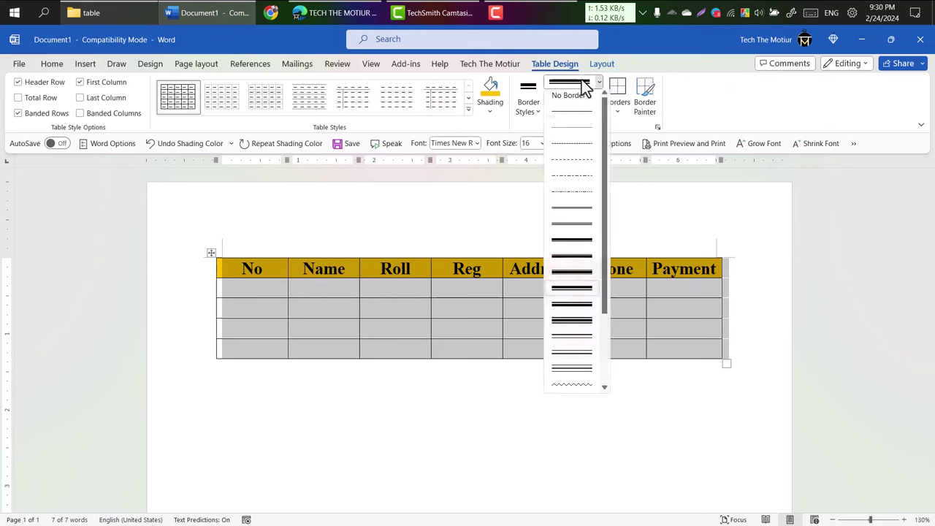
left_click(570, 245)
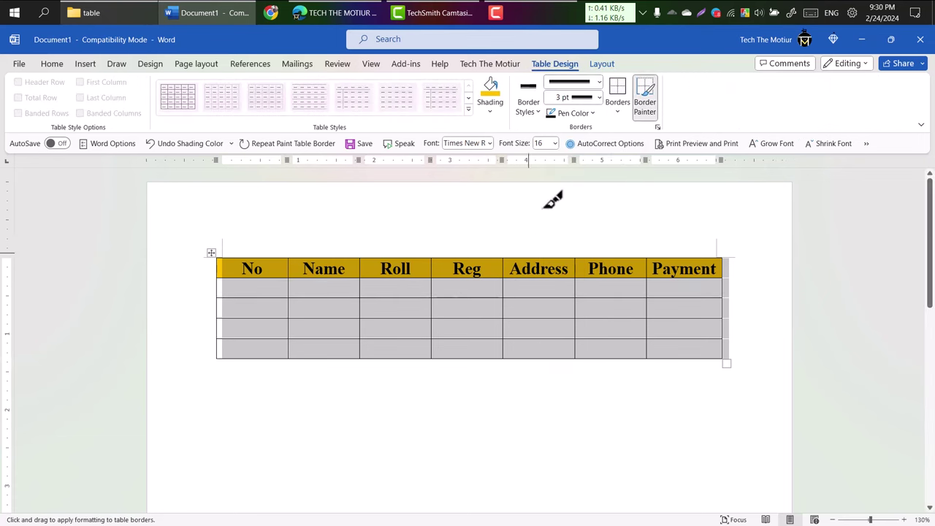
left_click(618, 112)
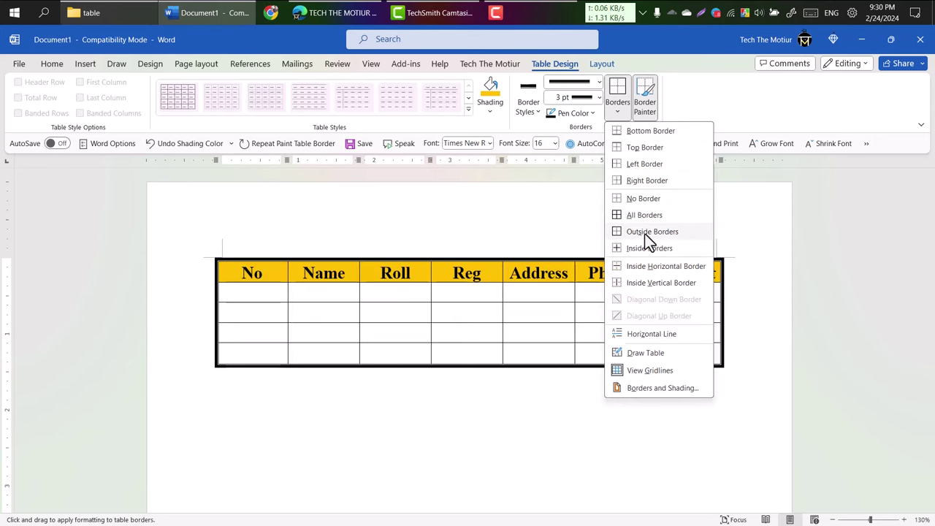
left_click(644, 233)
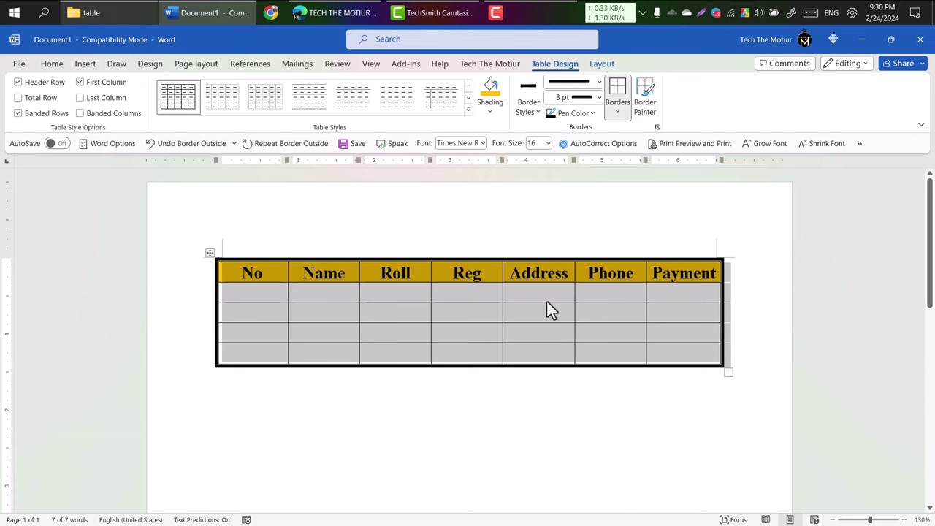
left_click(547, 302)
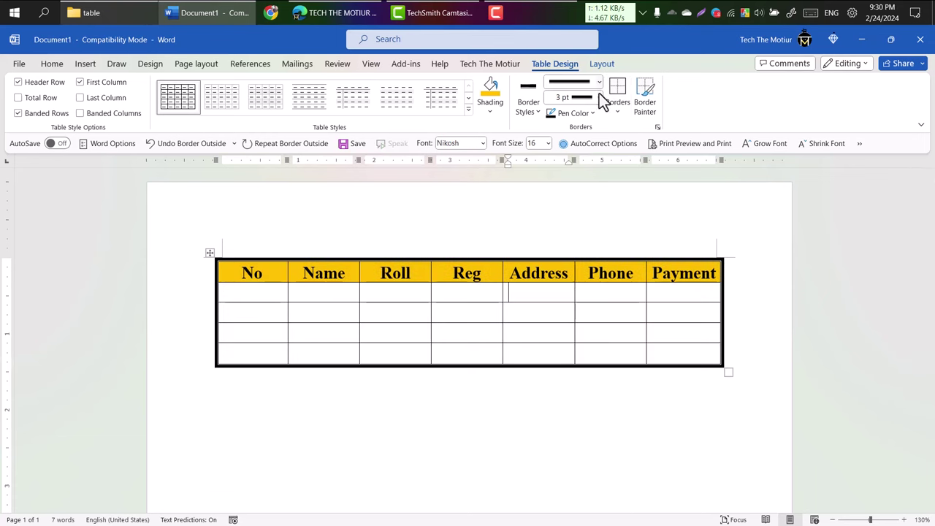
Step: Paint a dark-red 3 pt double line beneath the header row
left_click(579, 115)
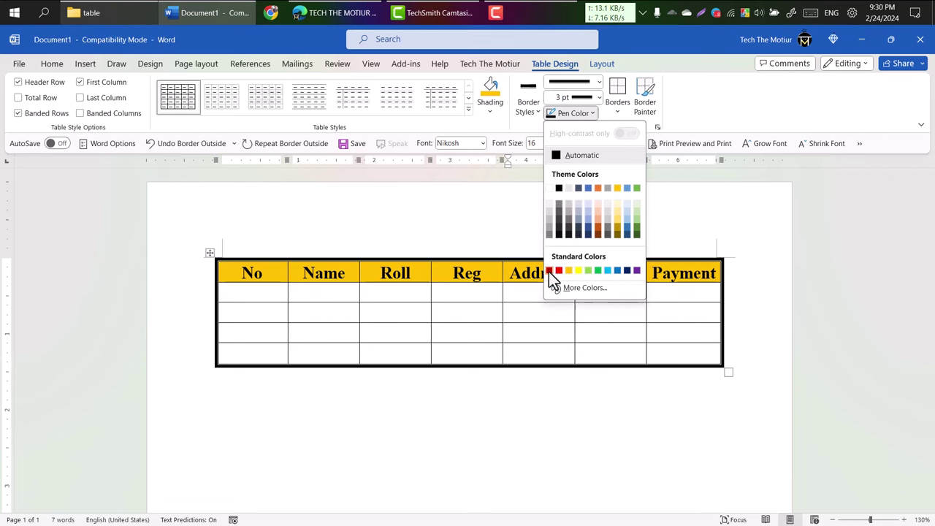
left_click(549, 271)
left_click(599, 83)
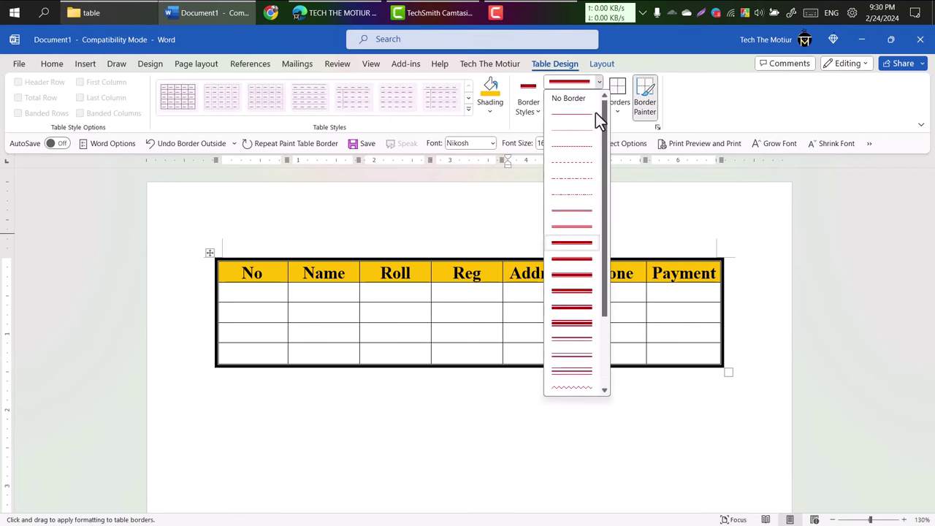
left_click(570, 326)
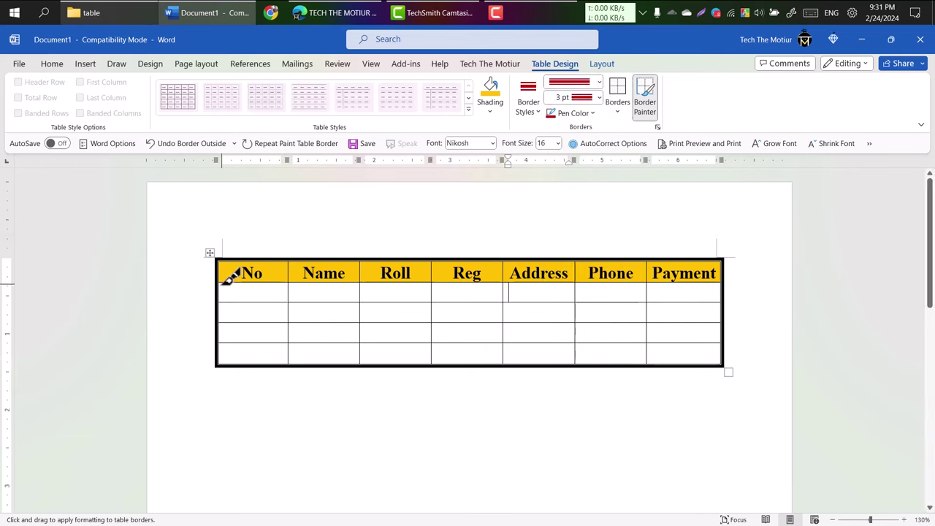
left_click_drag(285, 283, 707, 284)
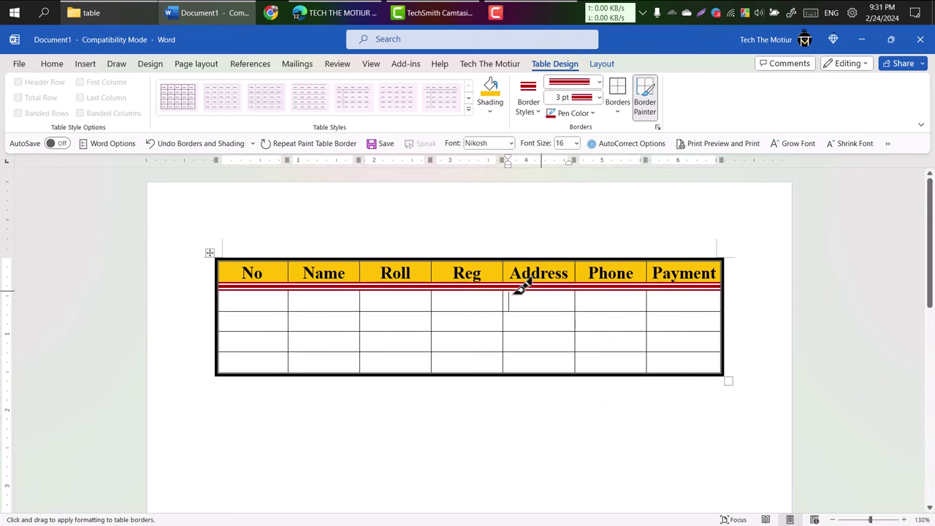
key("Escape")
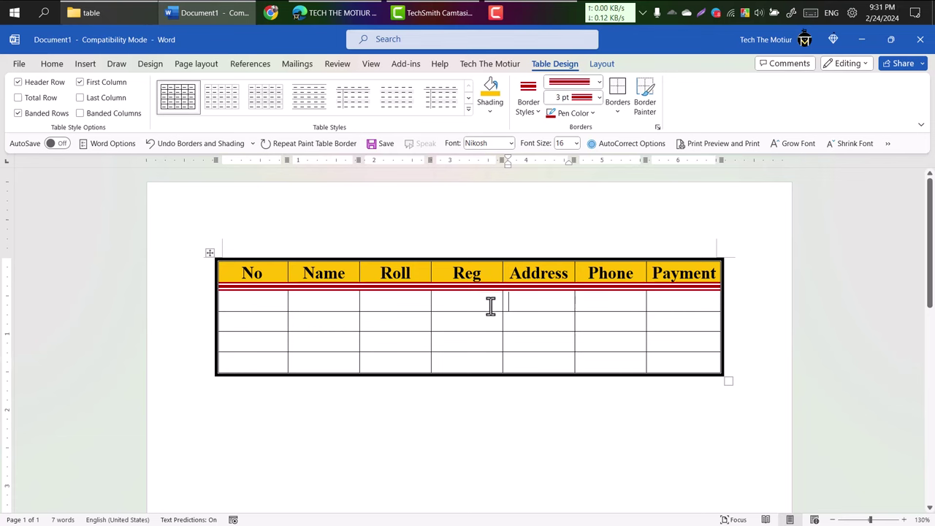
Step: Save the selected table to the Quick Part Gallery as 'No'
left_click(49, 64)
left_click(209, 253)
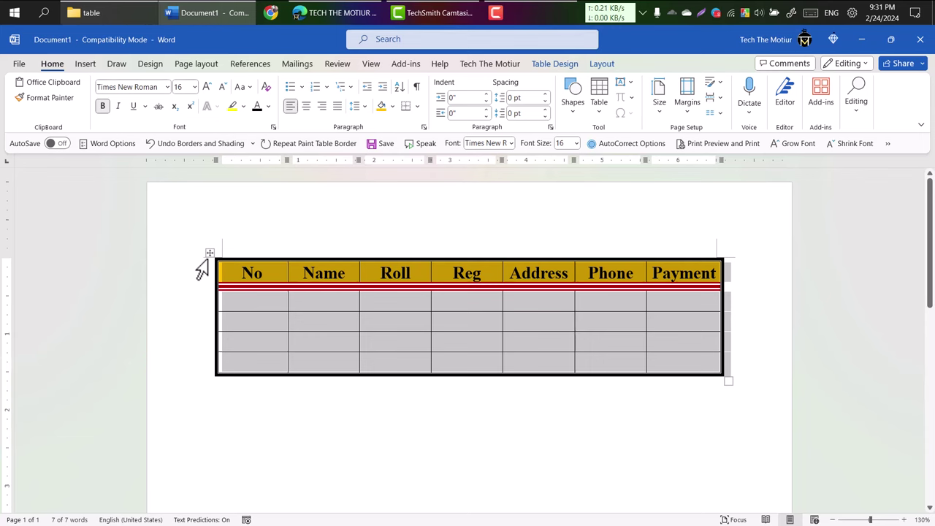
left_click(81, 65)
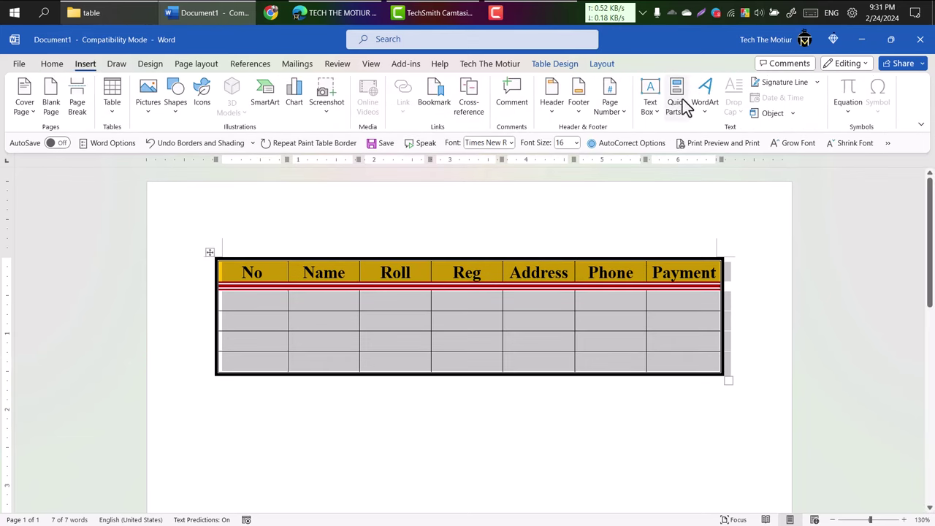
left_click(677, 103)
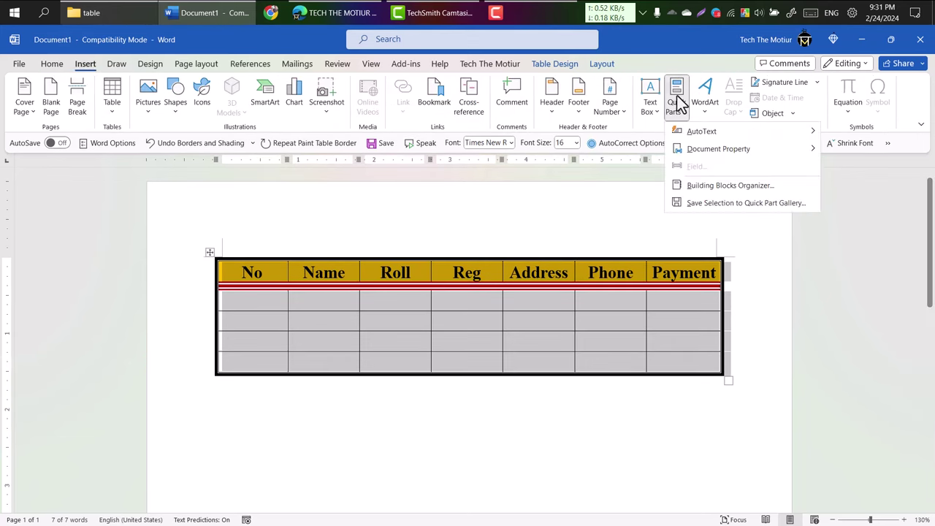
left_click(708, 204)
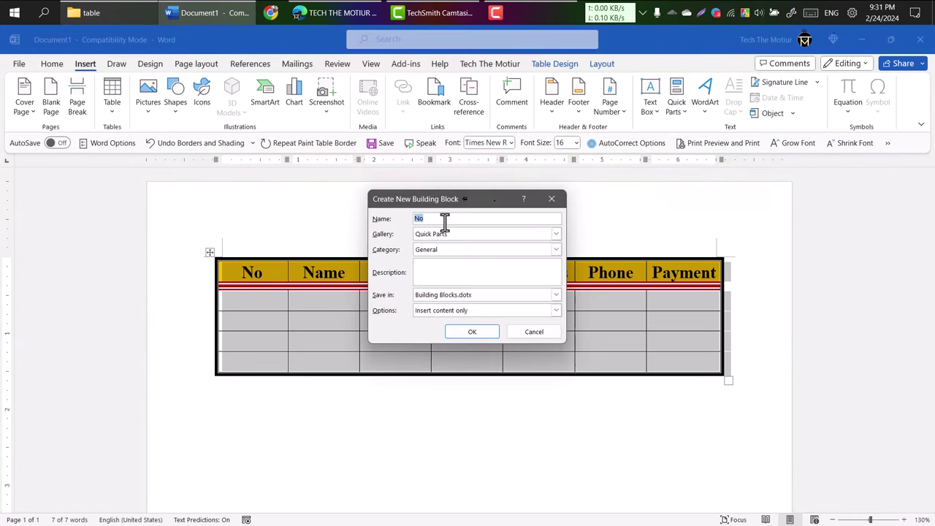
left_click(475, 334)
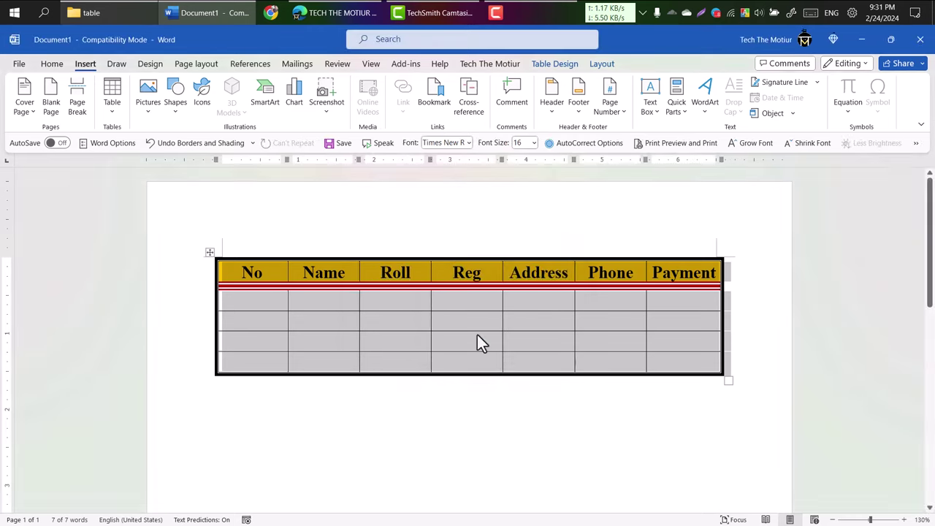
Step: Delete the table, reinsert it from the 'No' Quick Part, and select it
key("BackSpace")
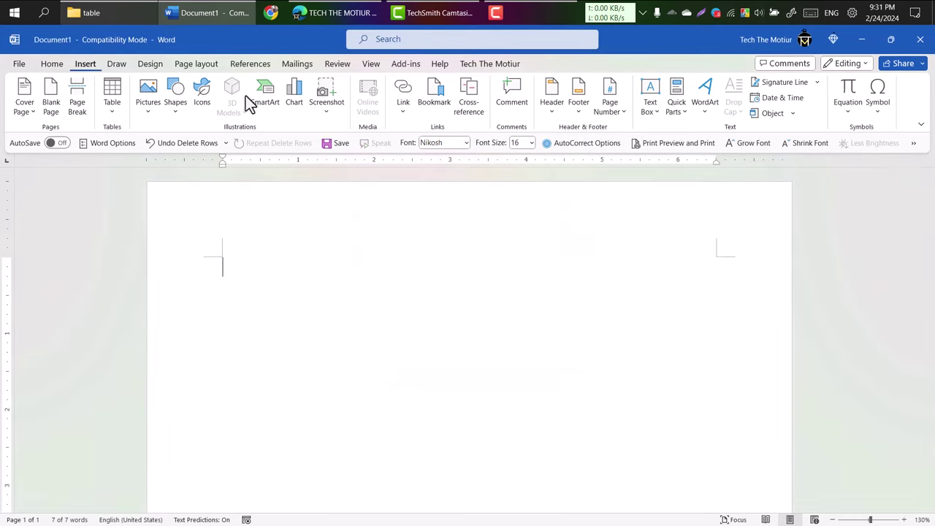
left_click(677, 106)
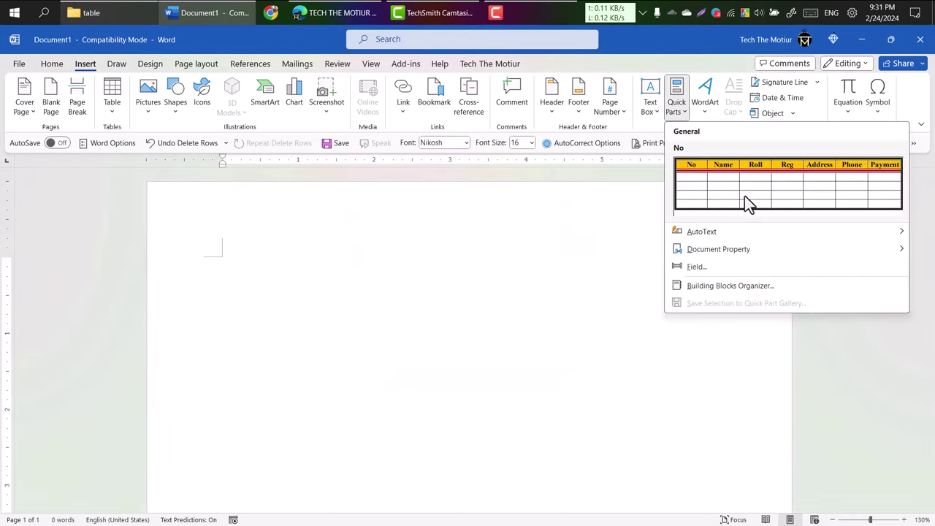
left_click(764, 196)
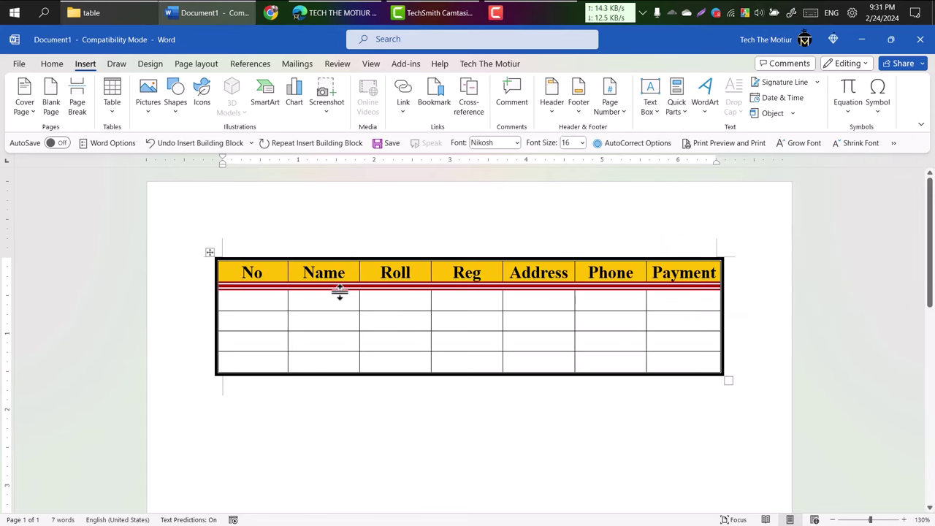
left_click(211, 252)
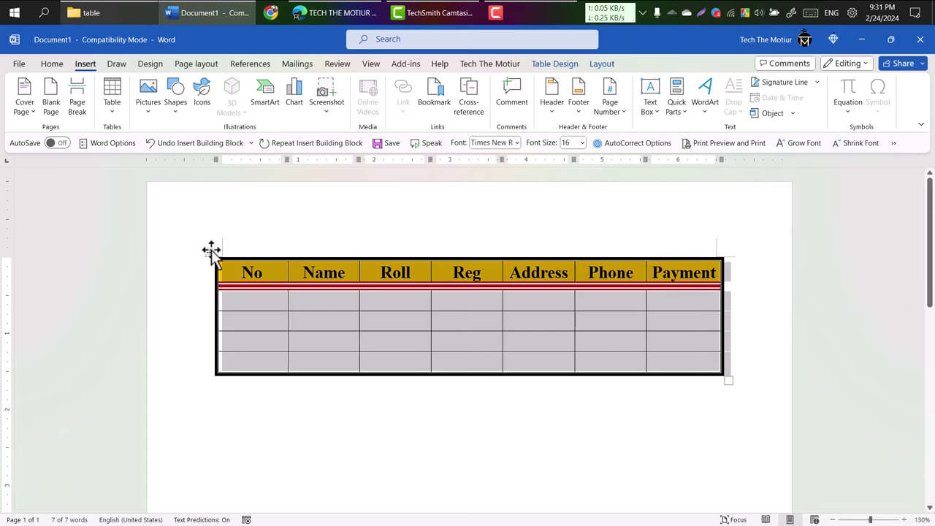
Step: Save the table as building block 'ttmtable' in the Tables gallery, then delete it from the page
left_click(705, 102)
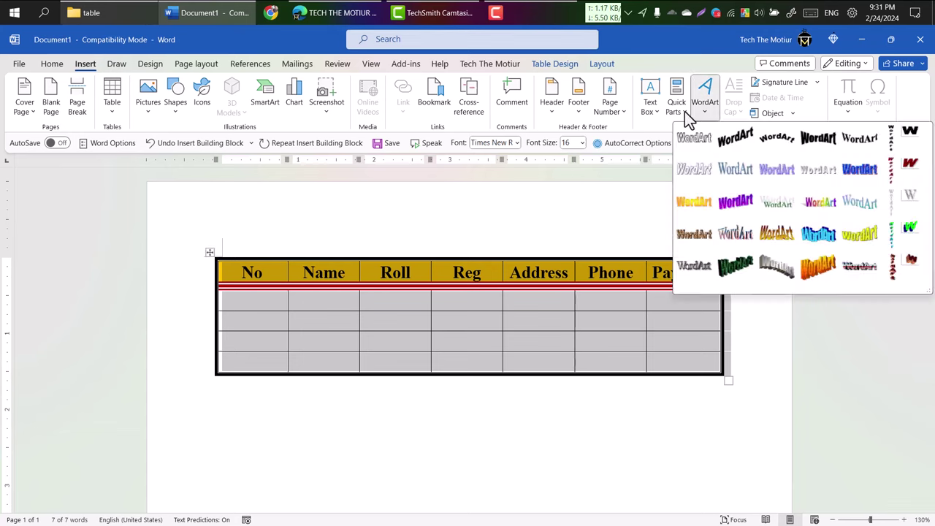
left_click(676, 103)
left_click(707, 306)
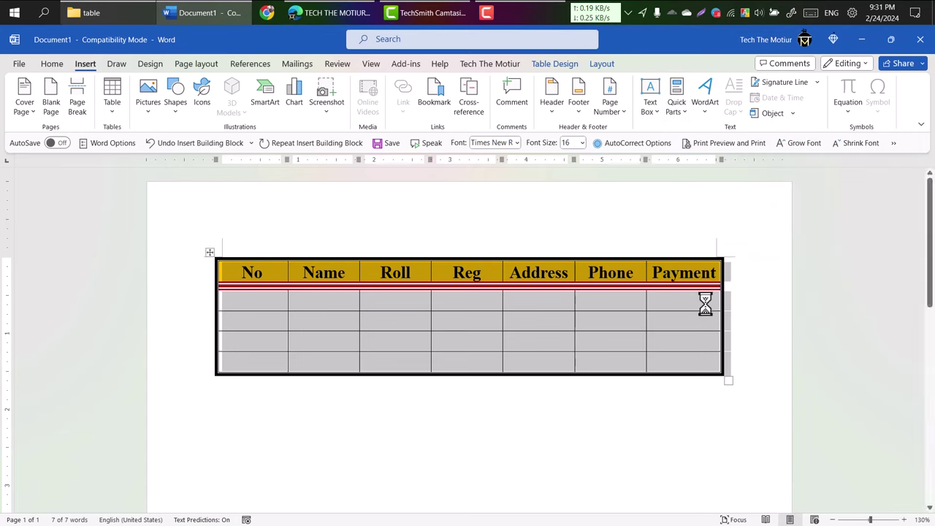
key("BackSpace")
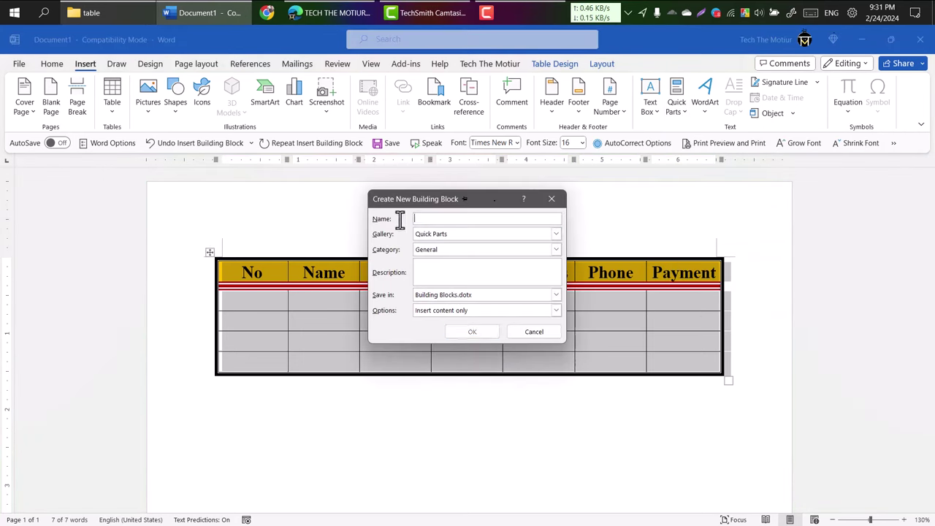
type("ttmtable")
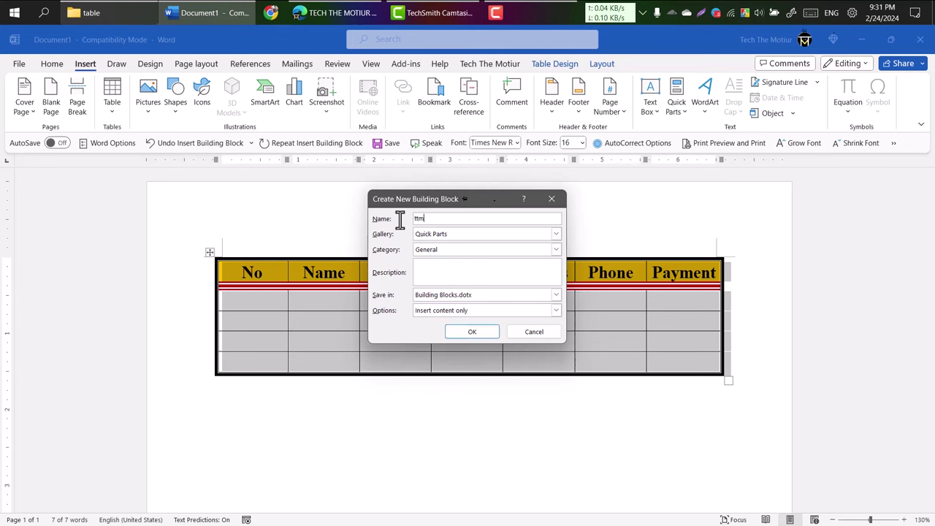
left_click(447, 234)
left_click(439, 351)
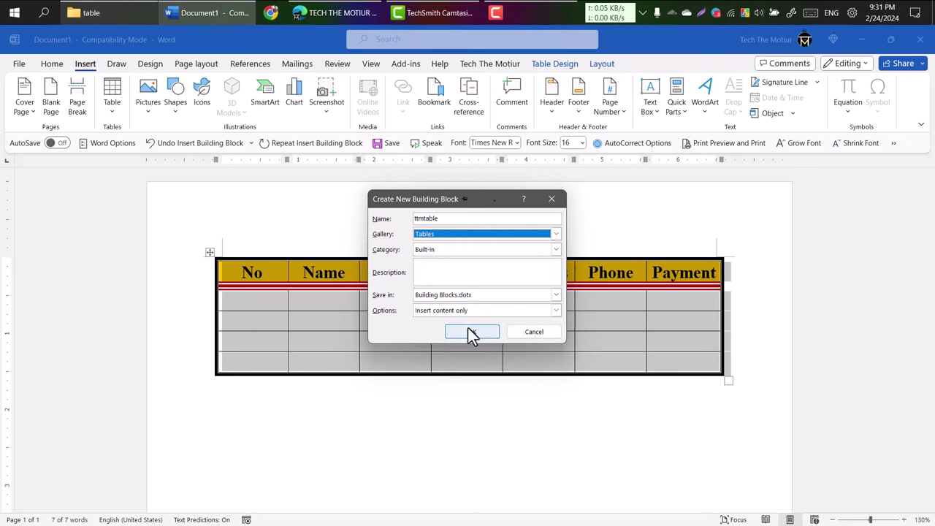
left_click(471, 333)
key("BackSpace")
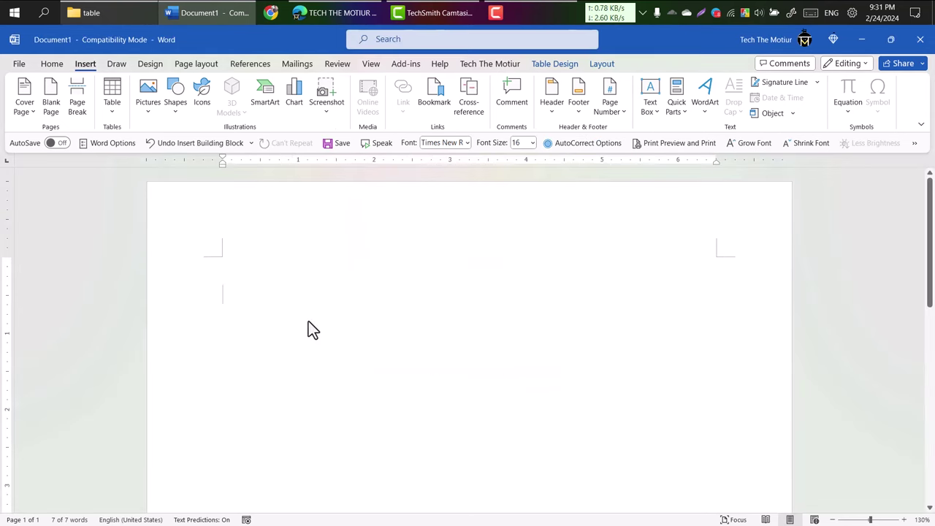
Step: From Quick Tables, insert Calendar 2, then insert the saved ttmtable table
left_click(114, 107)
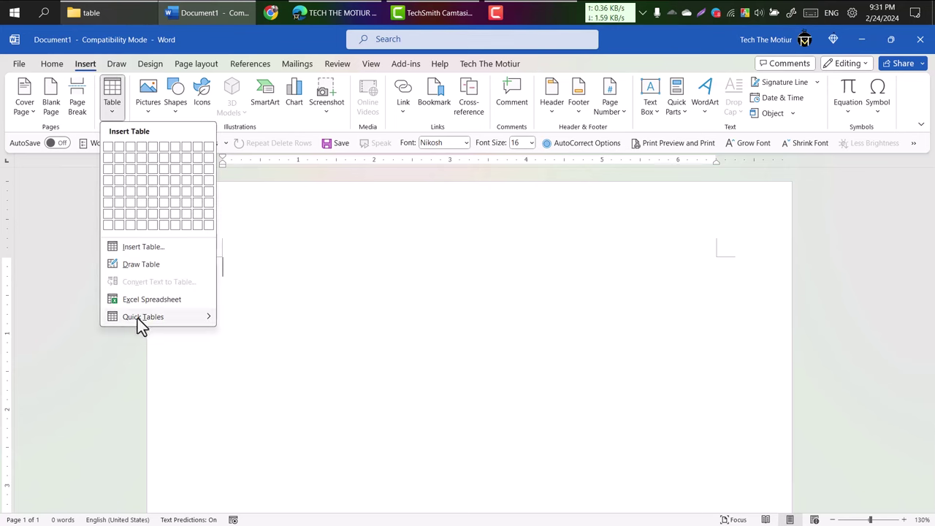
mouse_move(138, 322)
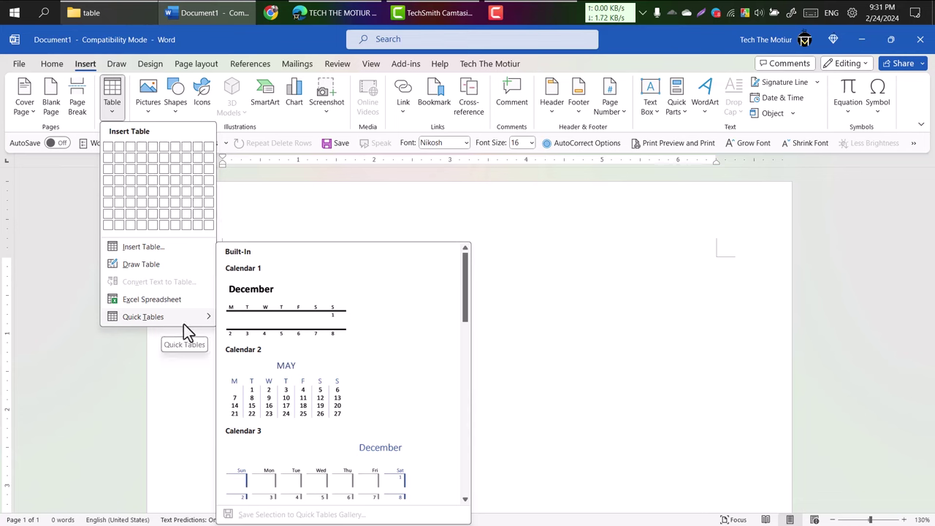
scroll(311, 413, "down", 3)
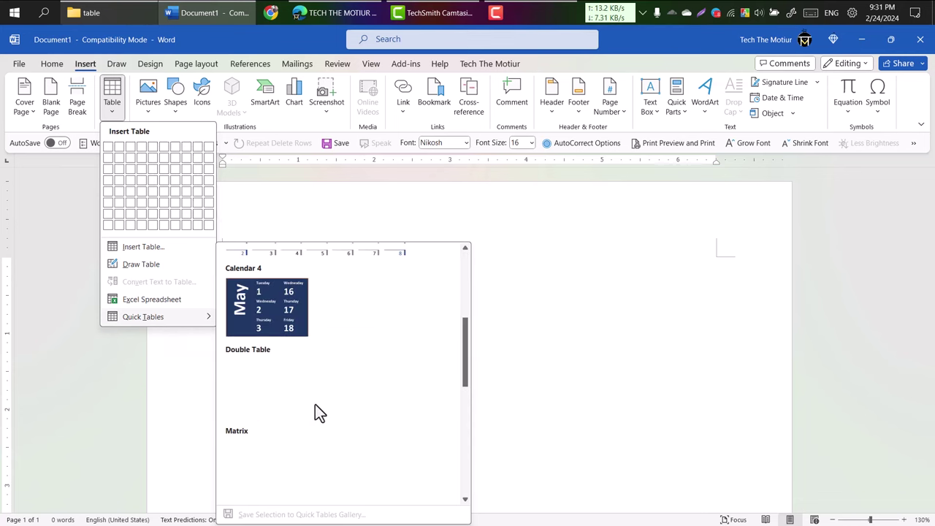
scroll(306, 380, "up", 3)
left_click(313, 369)
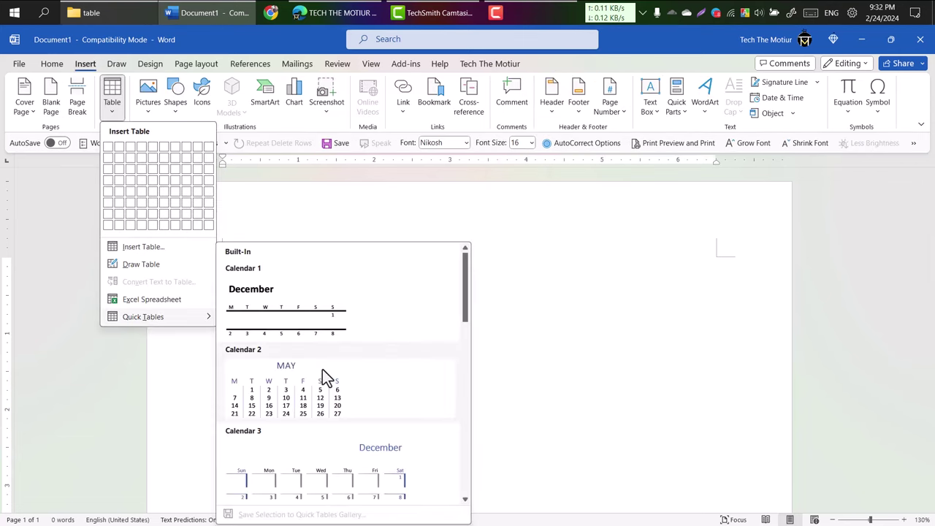
scroll(329, 387, "down", 10)
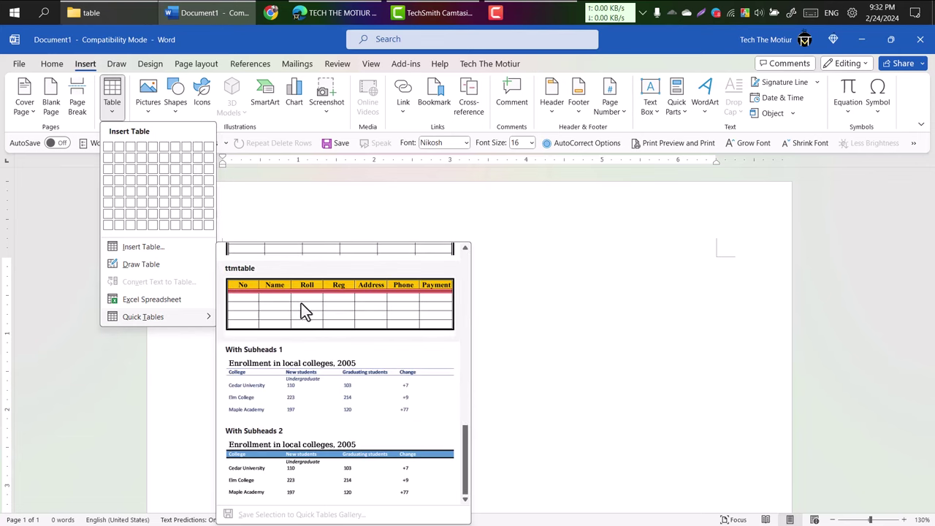
left_click(314, 293)
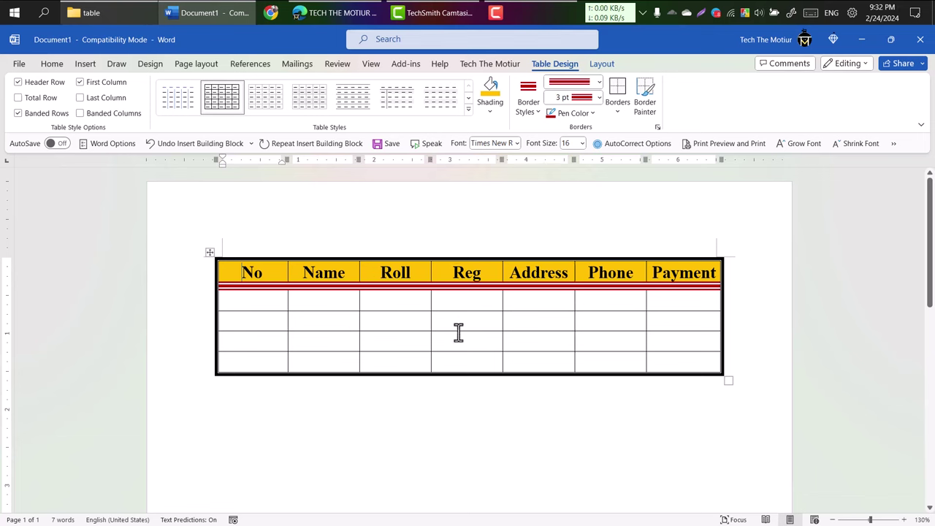
Step: Browse the Quick Tables and Quick Parts galleries to check the saved building blocks
left_click(83, 65)
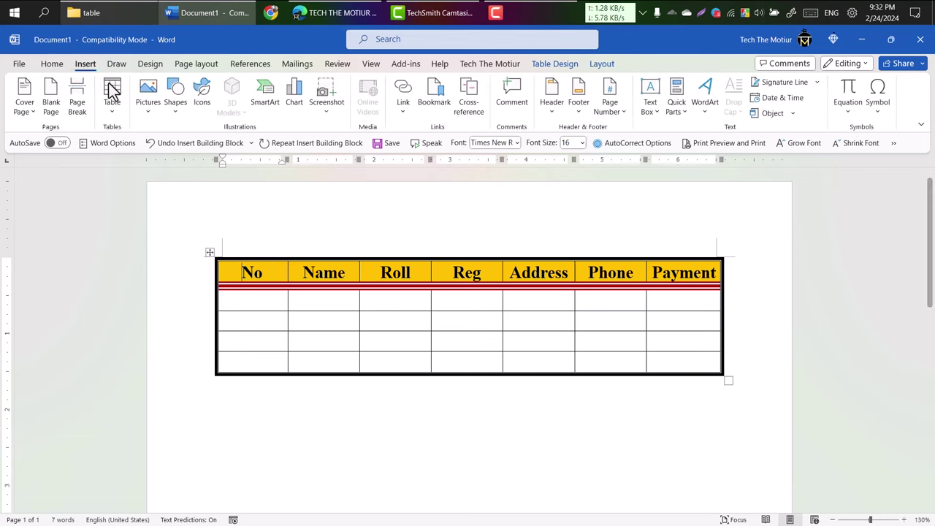
left_click(113, 109)
mouse_move(149, 322)
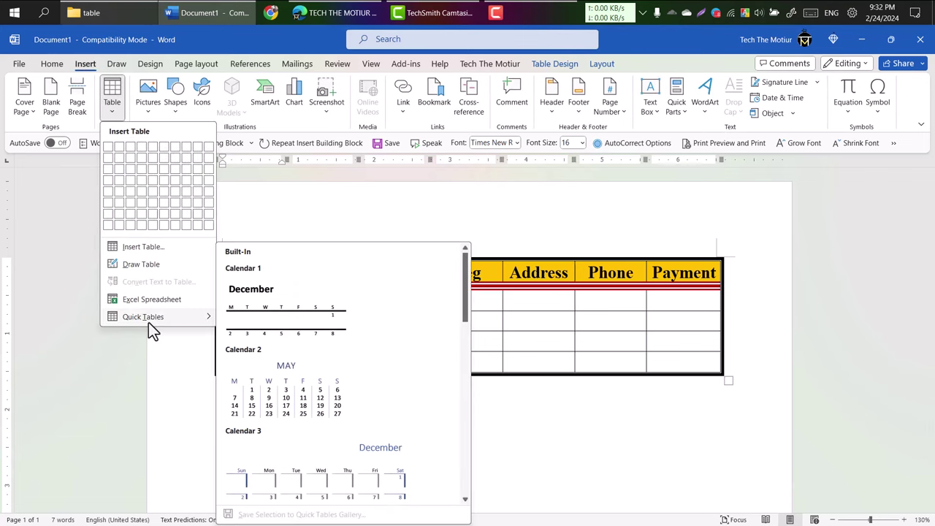
left_click(54, 62)
left_click(53, 63)
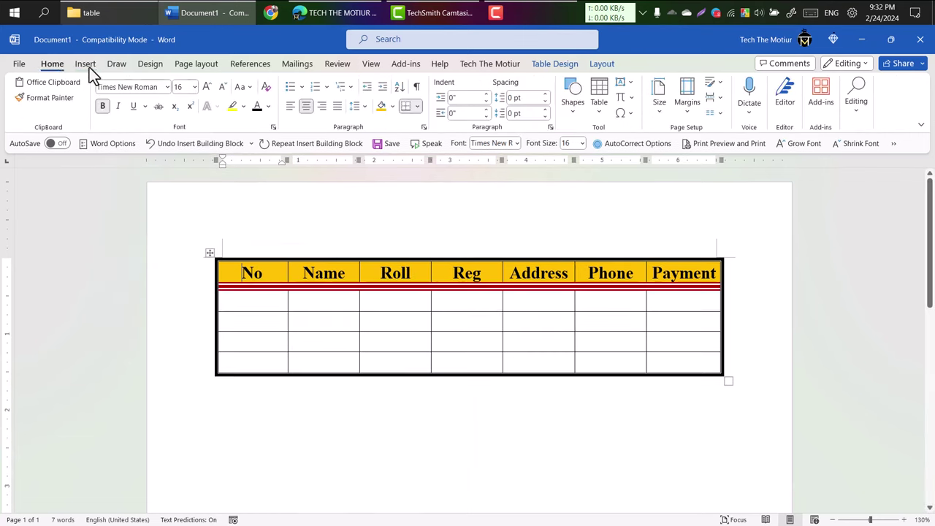
left_click(88, 64)
left_click(677, 98)
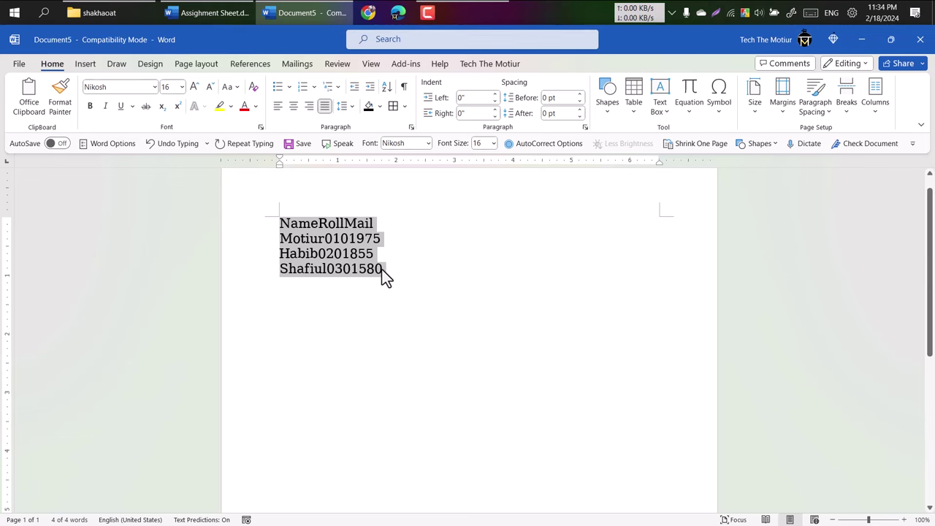
Step: Select all four lines, open Convert Text to Table, then cancel it
left_click(381, 270)
key("ctrl+a")
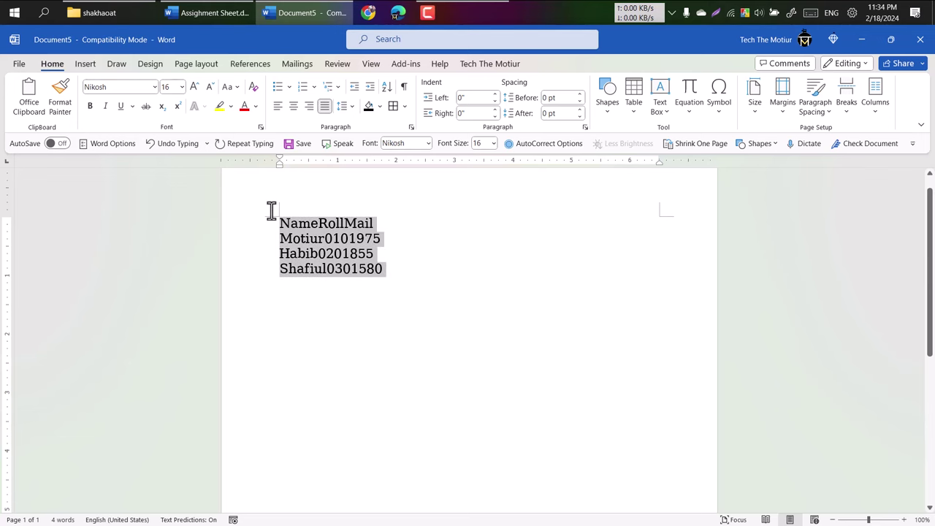
left_click(82, 66)
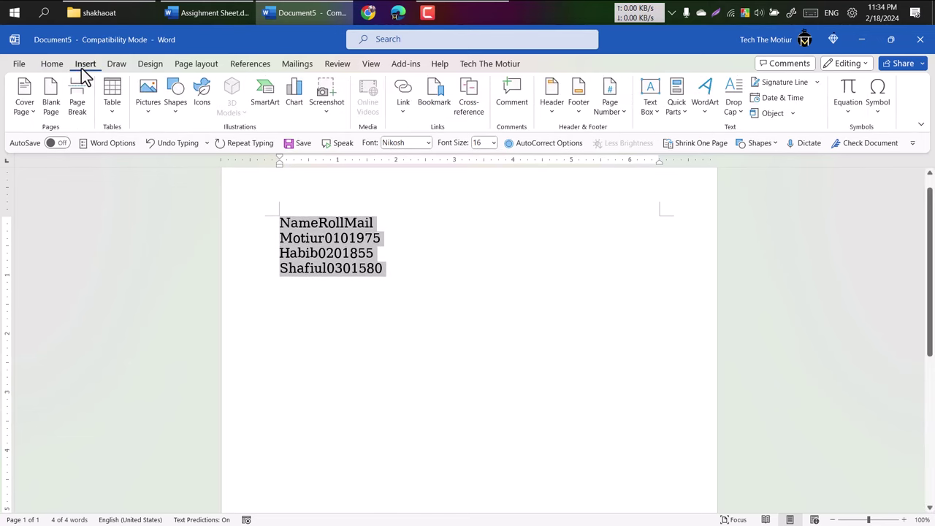
left_click(111, 101)
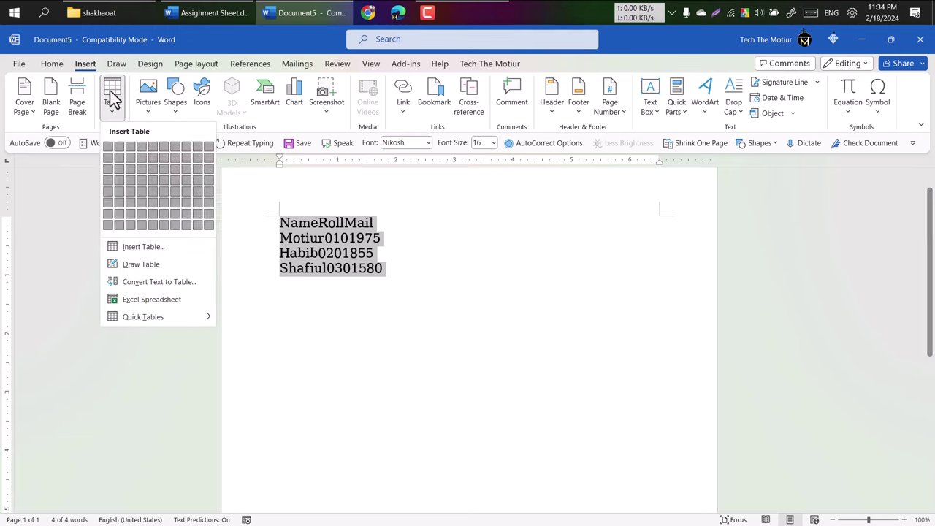
left_click(168, 284)
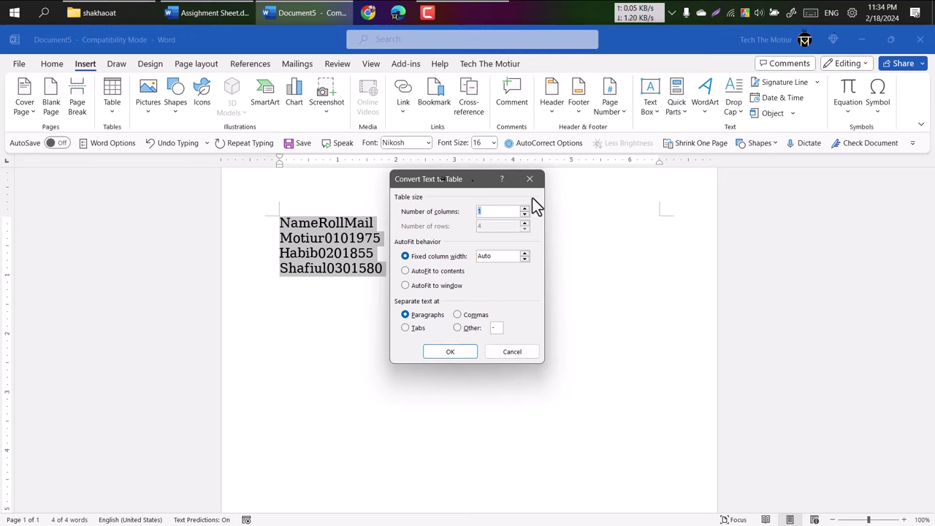
key("Escape")
Step: Add @ separators to the header line so it reads Name@Roll@Mail
left_click(319, 224)
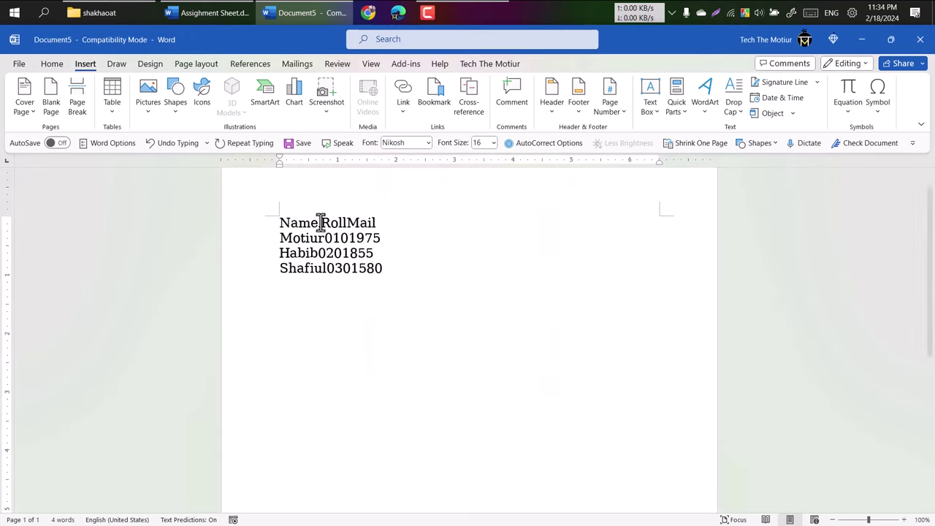
type("@")
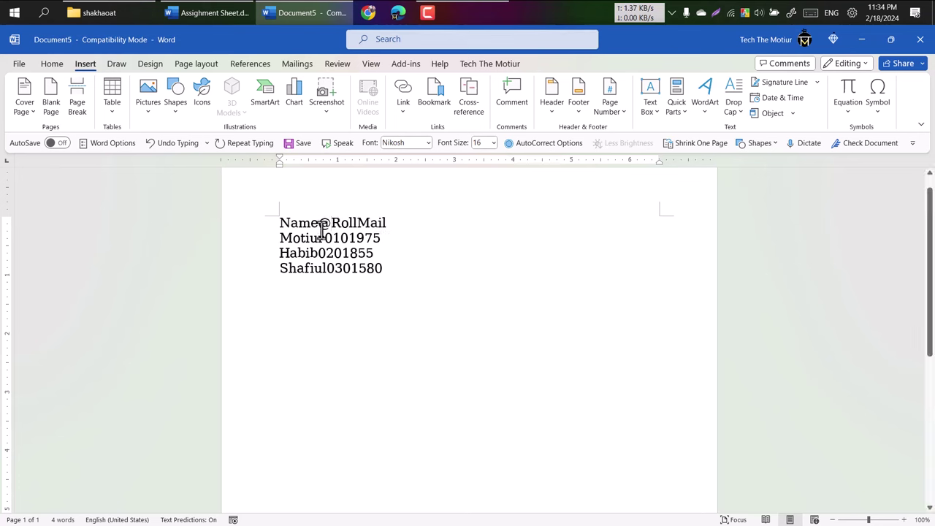
double_click(322, 223)
key("ctrl+c")
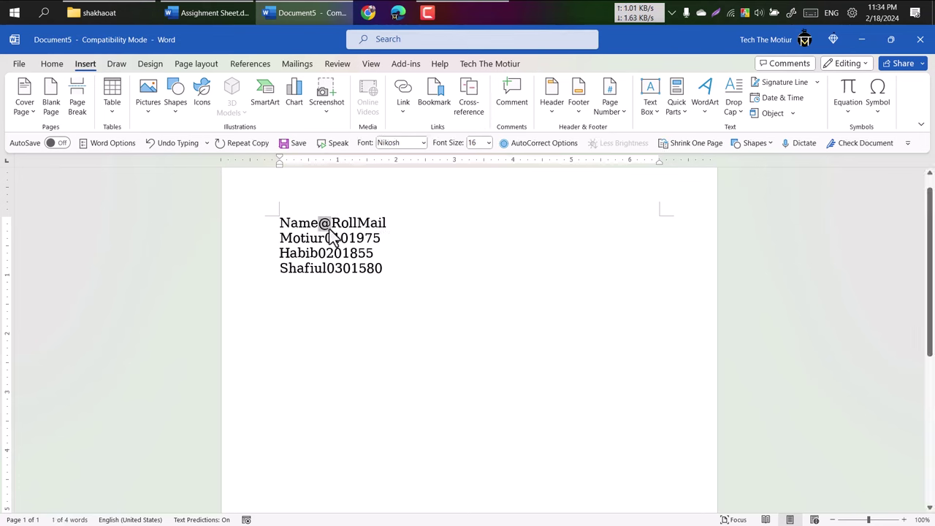
left_click(357, 224)
key("ctrl+v")
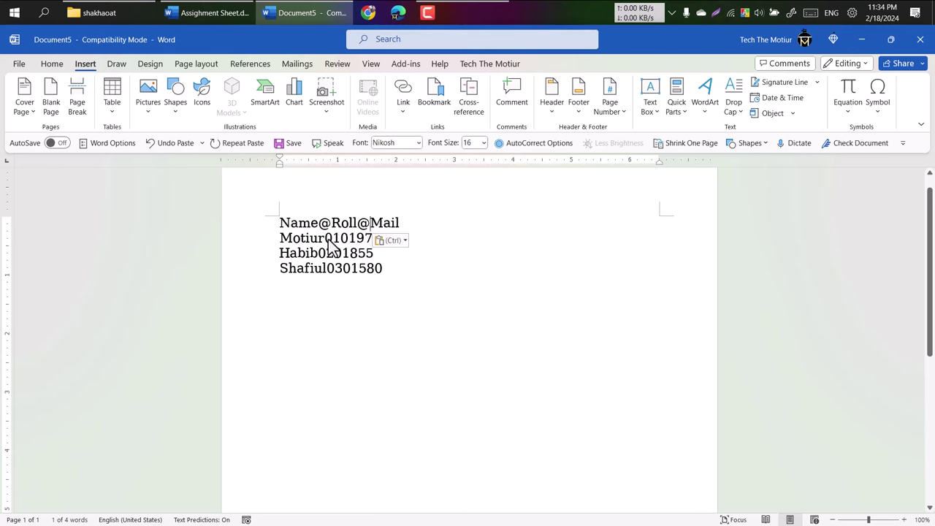
Step: Paste @ separators between the fields of the three student lines and select all lines
left_click(326, 244)
key("ctrl+v")
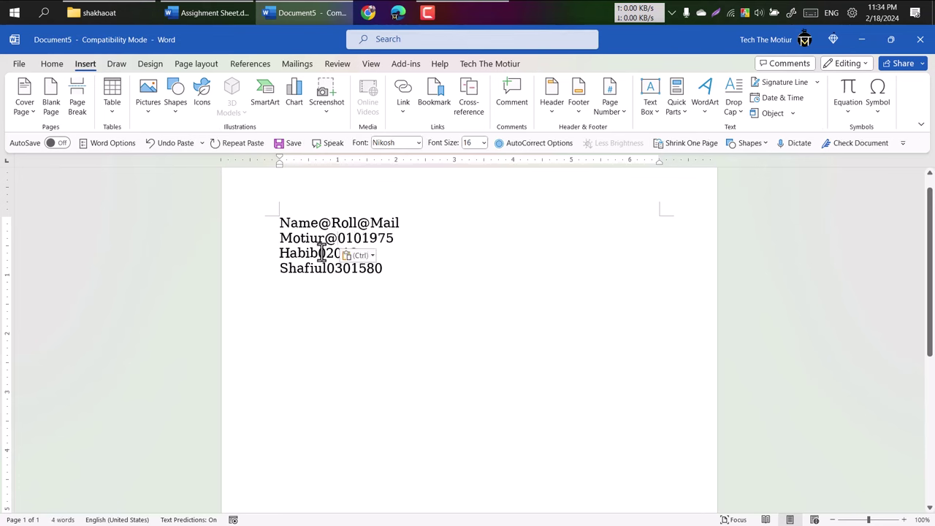
left_click(319, 253)
key("ctrl+v")
left_click(356, 238)
key("ctrl+v")
left_click(369, 268)
key("ctrl+v")
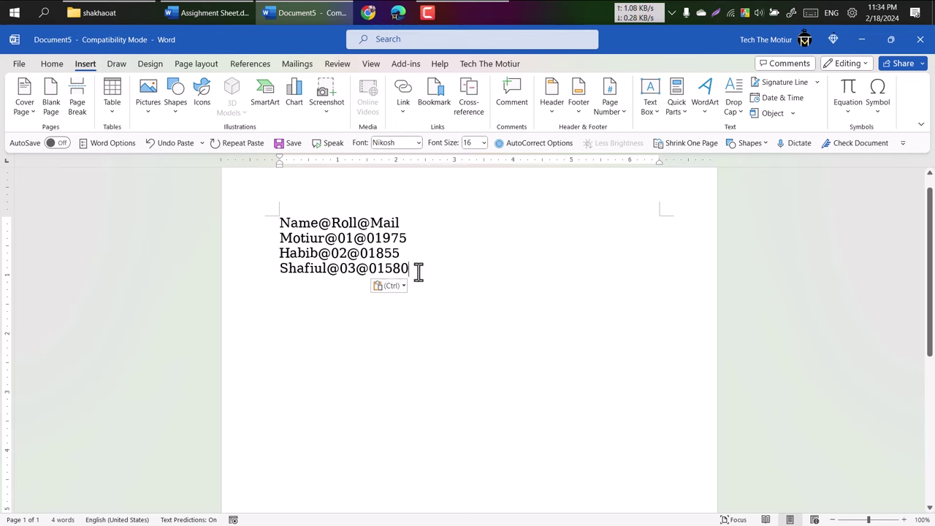
left_click_drag(403, 272, 288, 231)
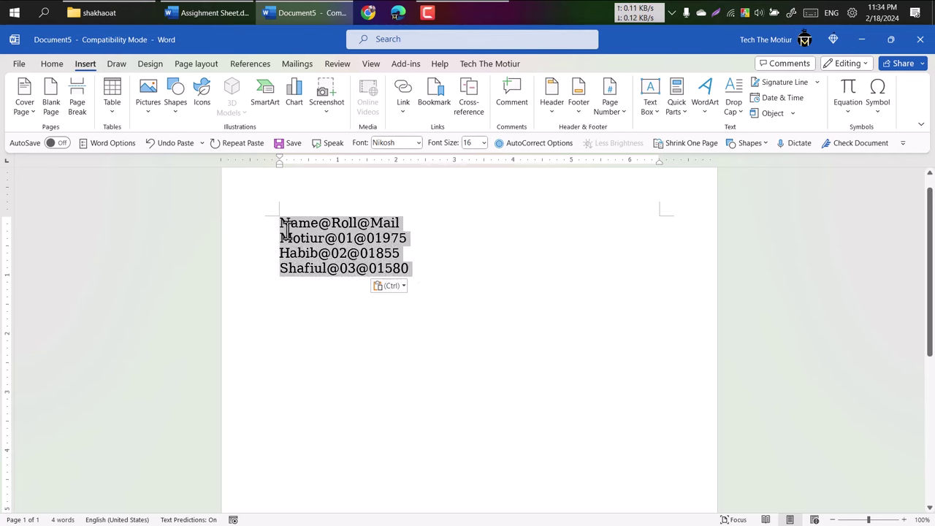
Step: Convert the selected lines to a three-column table using @ as the separator
left_click(112, 99)
left_click(149, 283)
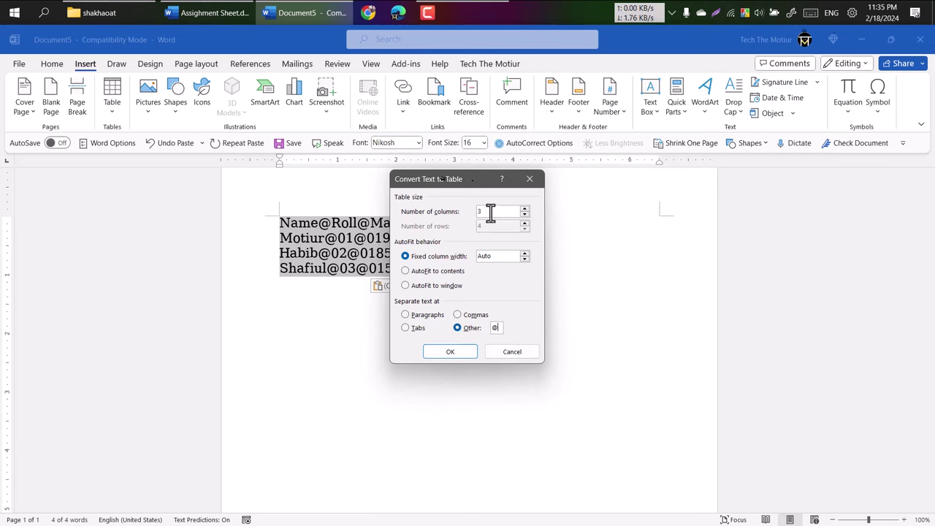
left_click(453, 353)
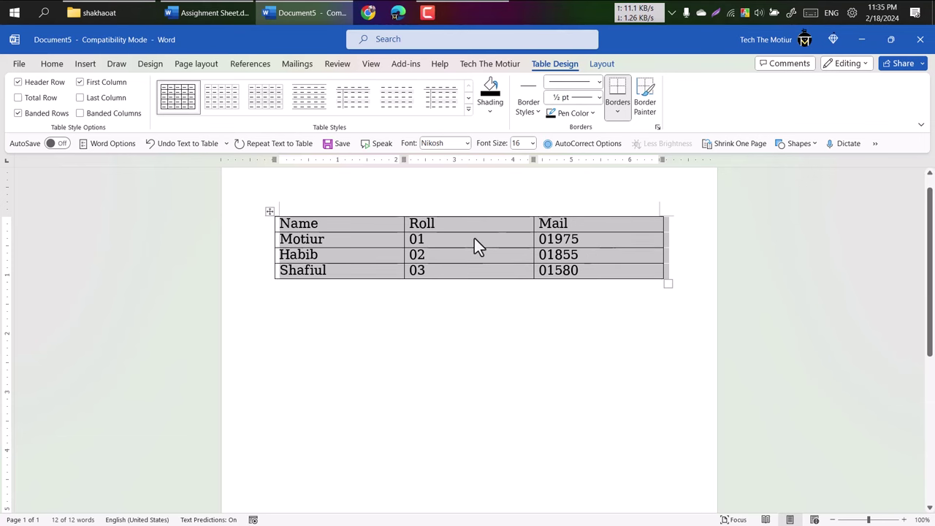
key("ctrl+z")
left_click(327, 225)
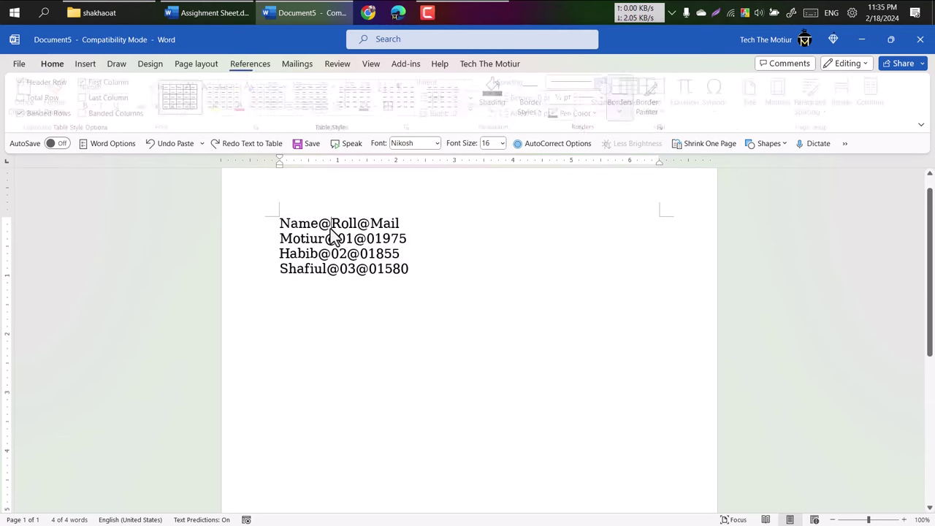
key("BackSpace")
type("-")
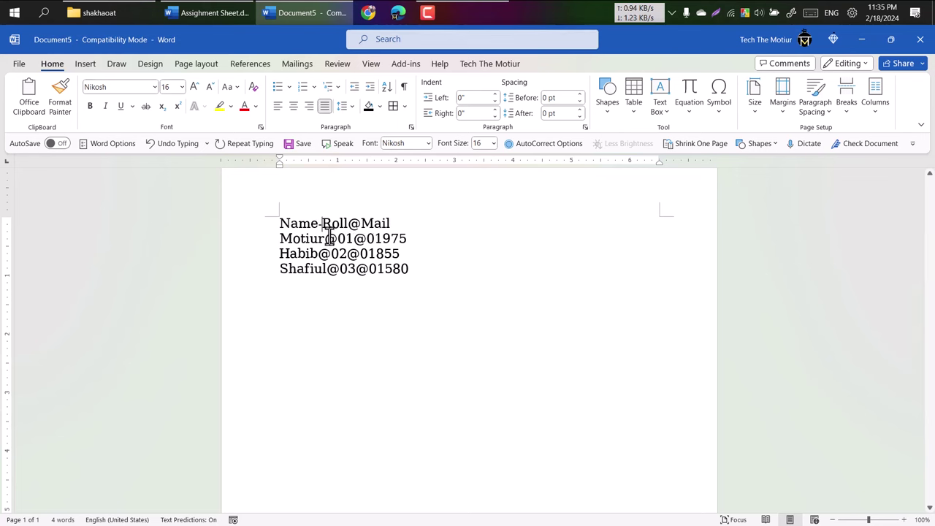
left_click(357, 223)
key("BackSpace")
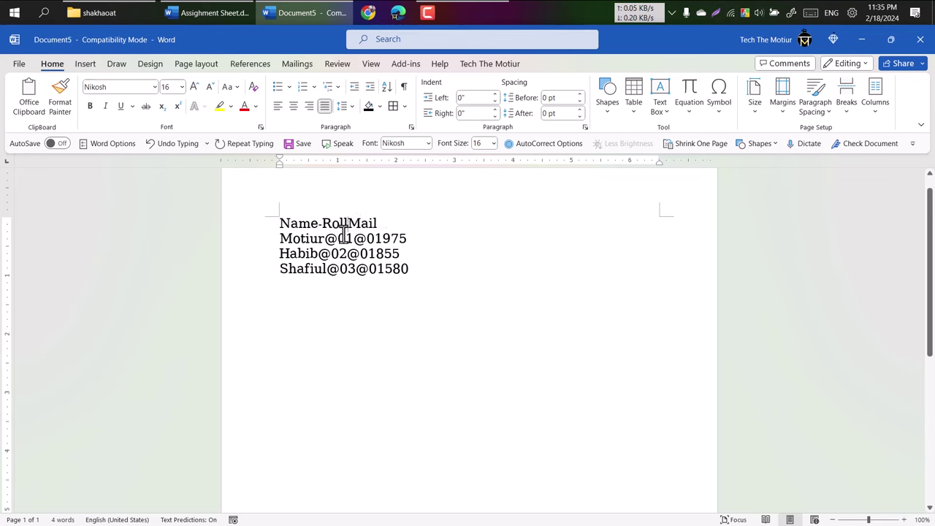
type("-")
key("ctrl+a")
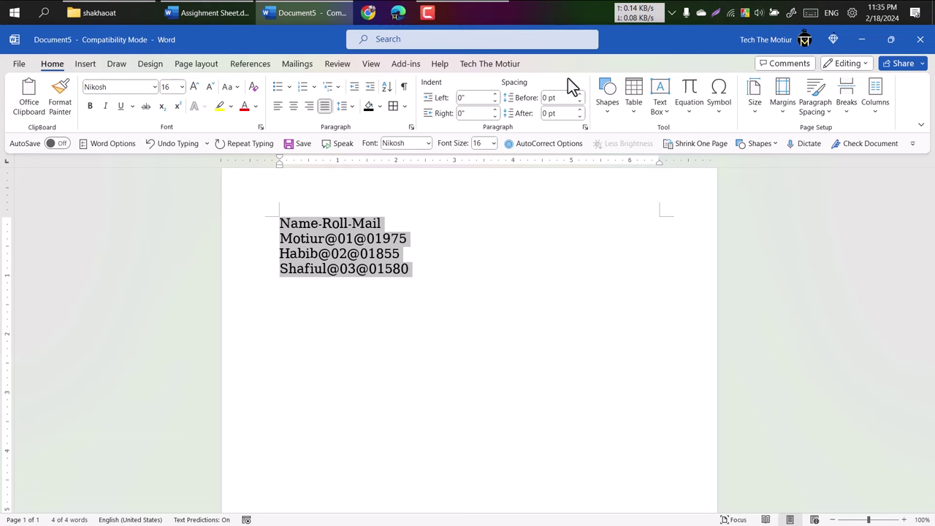
left_click(89, 66)
left_click(112, 102)
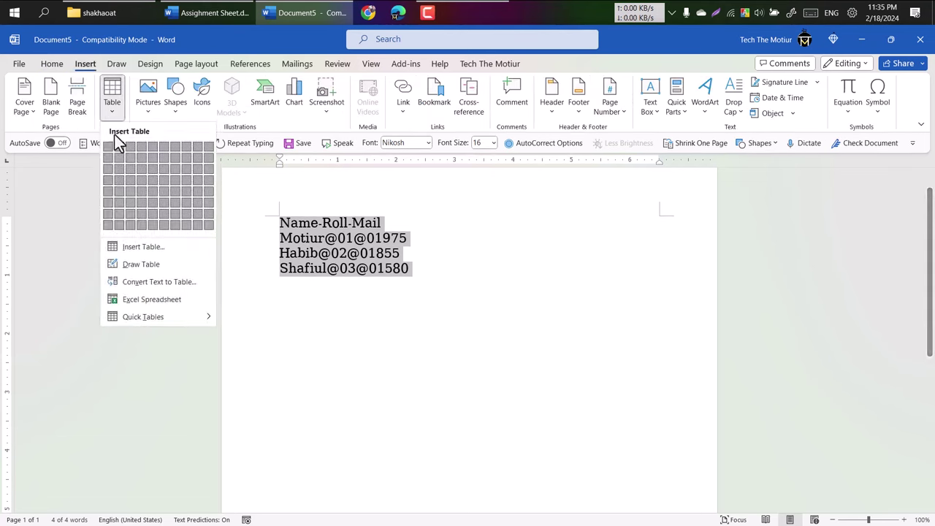
left_click(153, 284)
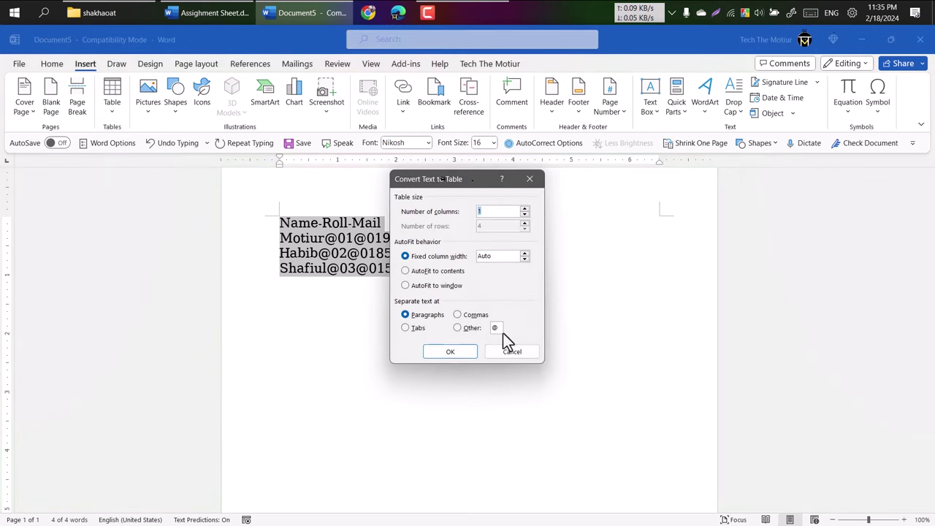
double_click(502, 328)
type("-")
left_click_drag(501, 328, 486, 326)
left_click(450, 352)
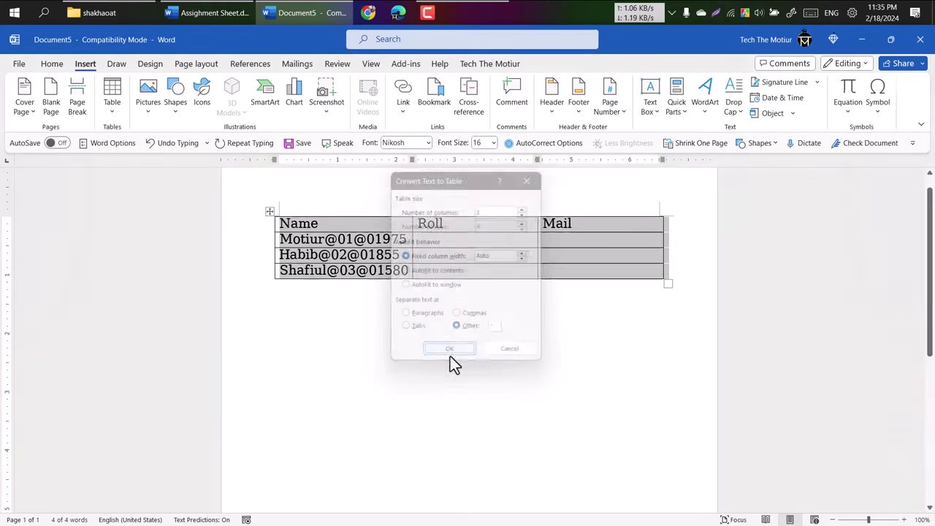
left_click(310, 222)
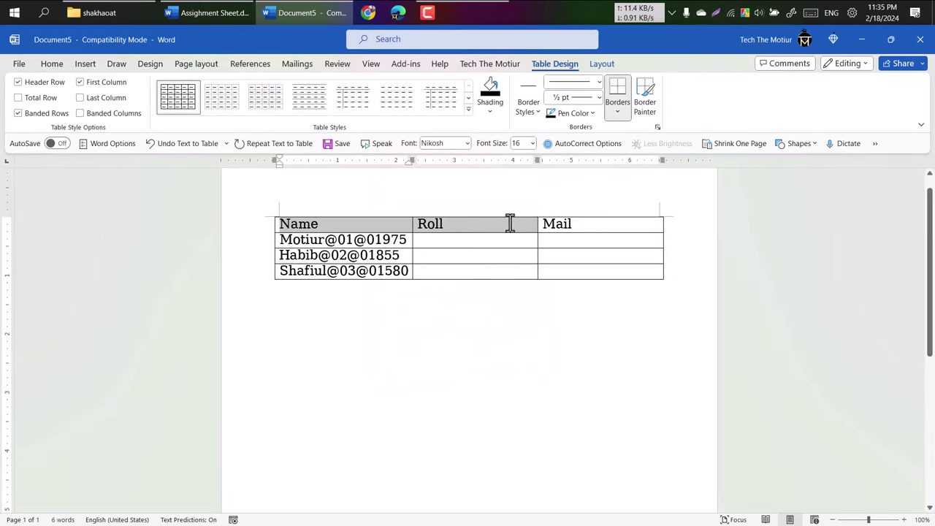
left_click_drag(279, 225, 595, 225)
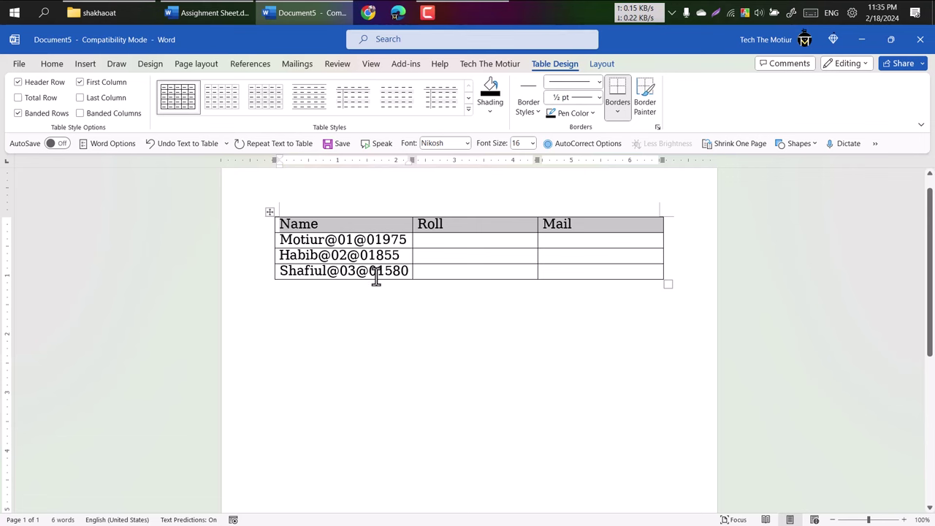
key("ctrl+z")
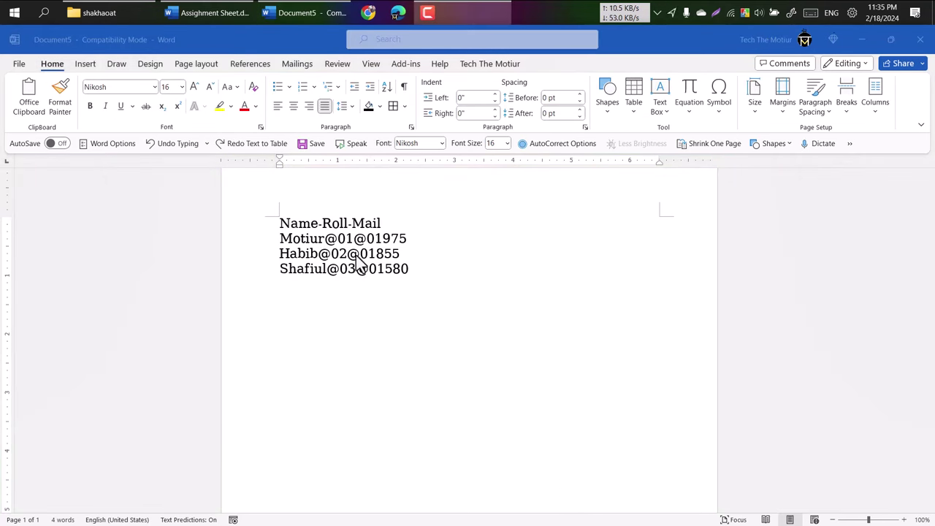
Step: Replace the hyphen and @ separators with commas in the header and data lines
left_click(324, 226)
key("BackSpace")
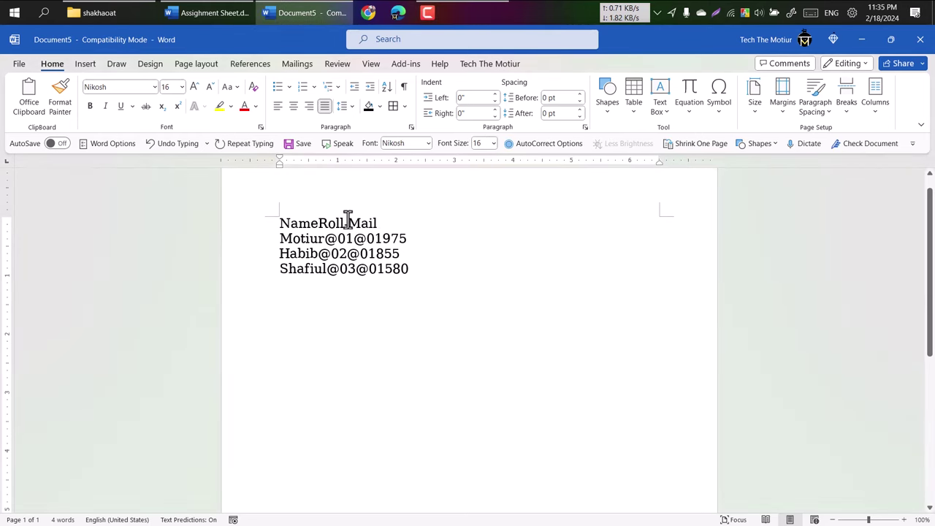
left_click(349, 222)
key("BackSpace")
left_click(319, 223)
type(",")
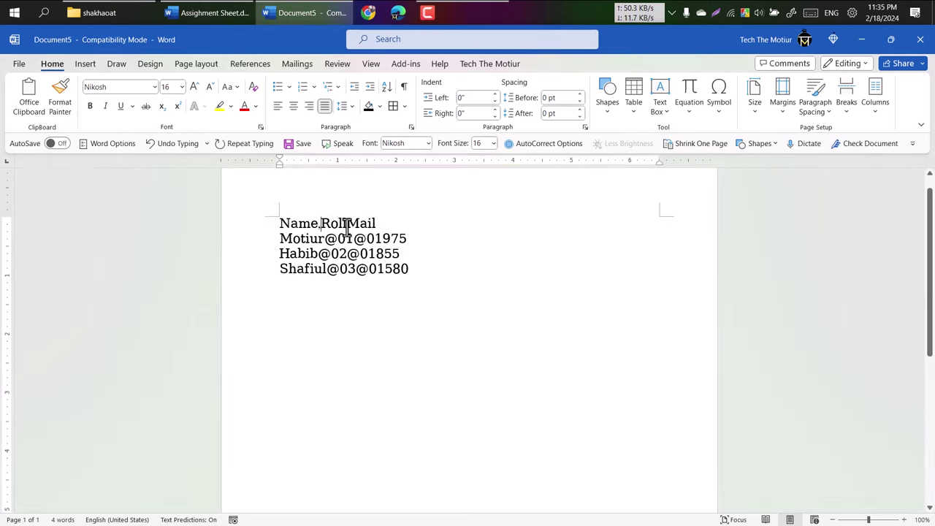
left_click(348, 223)
type(",")
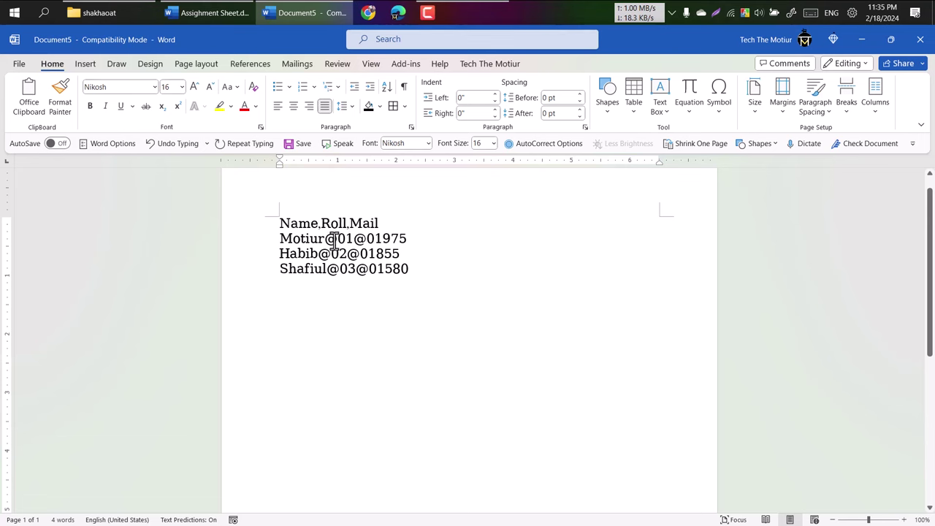
left_click(335, 239)
key("BackSpace")
type(",01,")
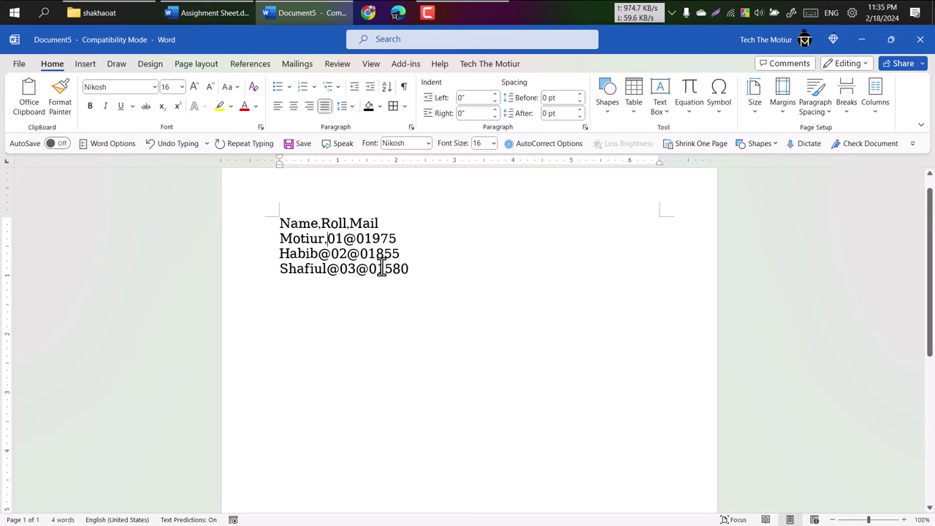
Step: Convert all the comma-separated text into a three-column table, then select it
key("ctrl+a")
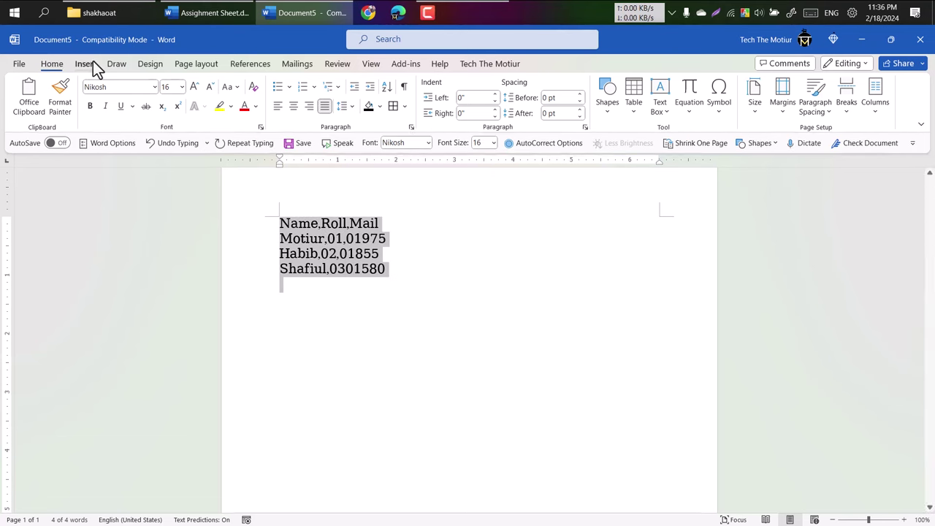
left_click(91, 64)
left_click(116, 105)
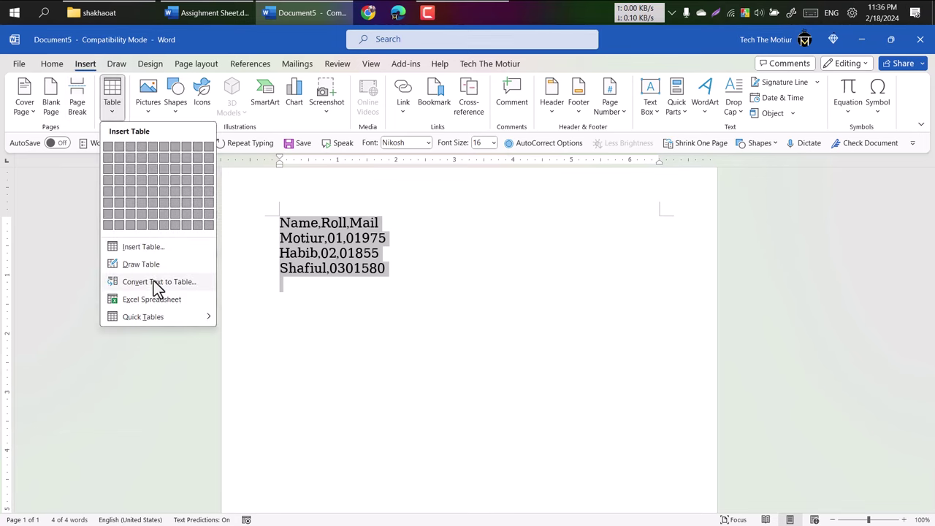
left_click(156, 285)
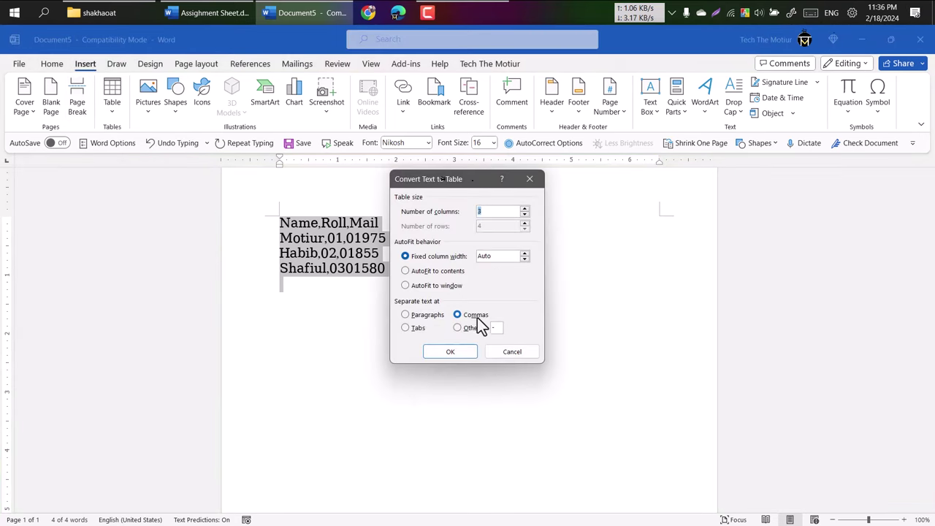
left_click(456, 352)
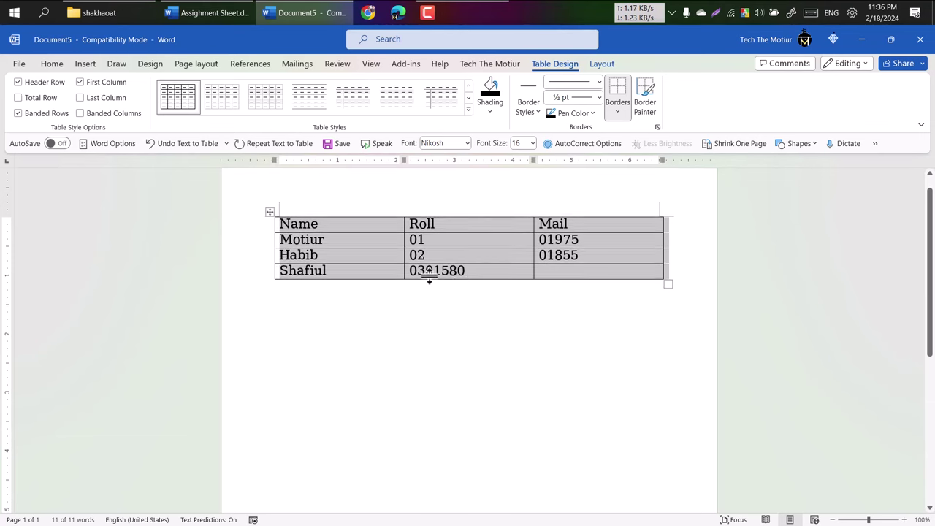
left_click(427, 271)
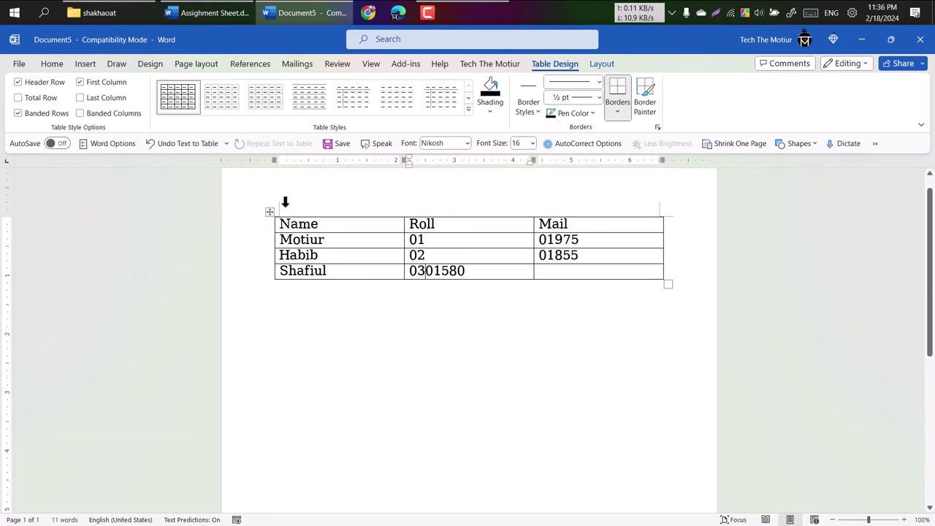
left_click(269, 211)
Step: Convert the table back to comma-separated text and open the Windows Run box
left_click(604, 64)
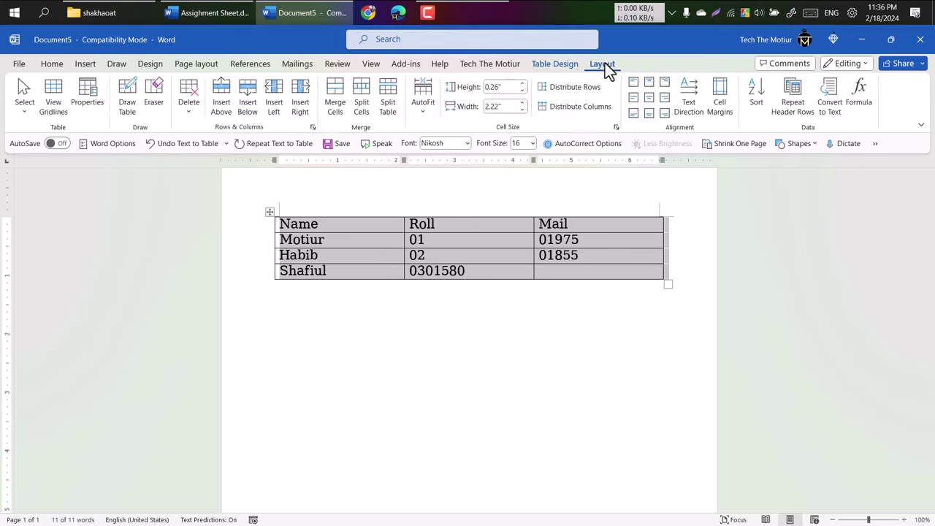
left_click(830, 102)
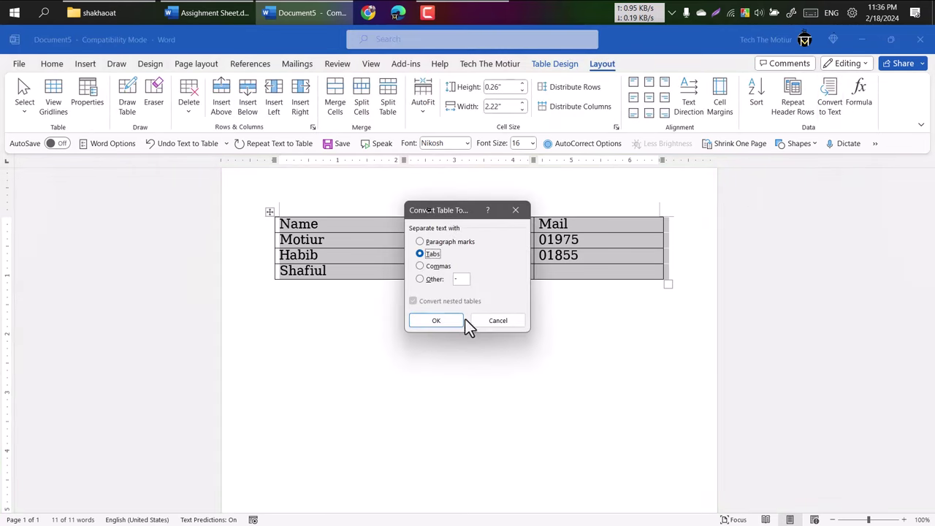
left_click(461, 280)
left_click(447, 324)
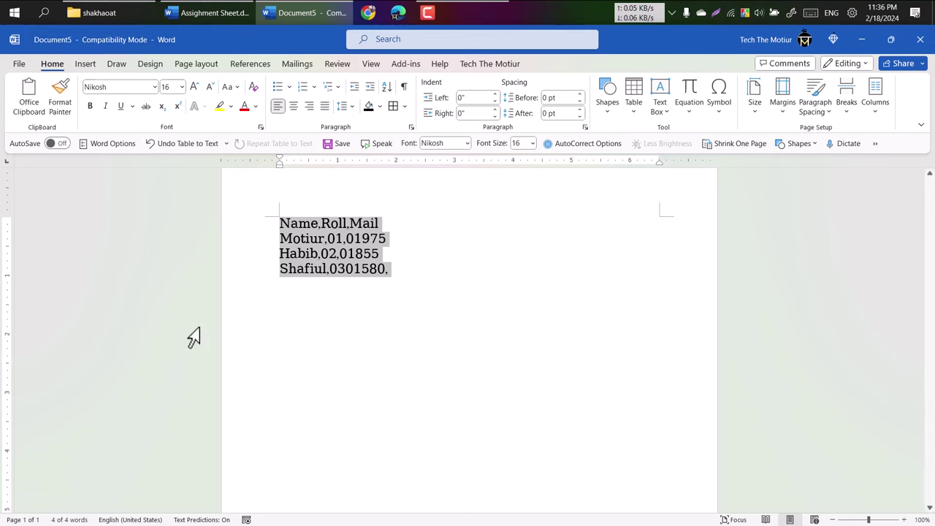
key("super+r")
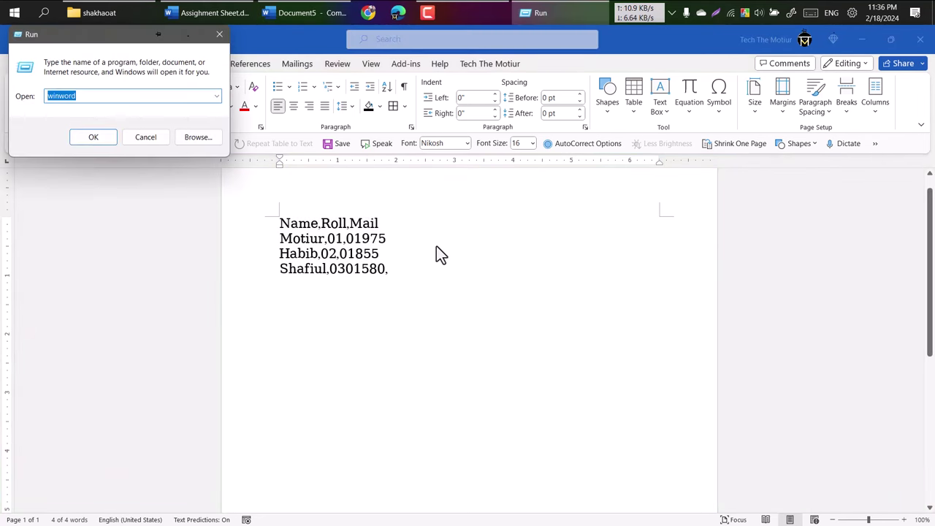
key("BackSpace")
Step: Launch Excel from the Run box with 'excel' and open a blank workbook
type("excel")
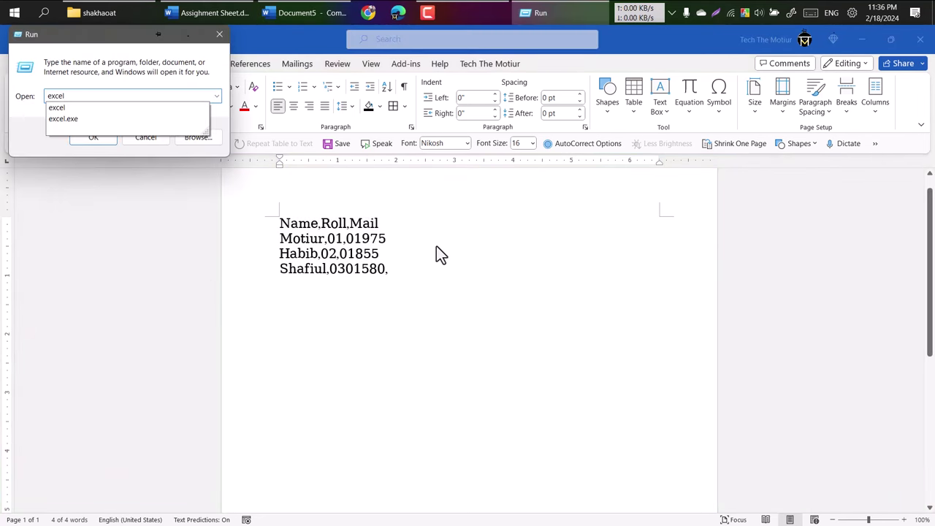
key("Return")
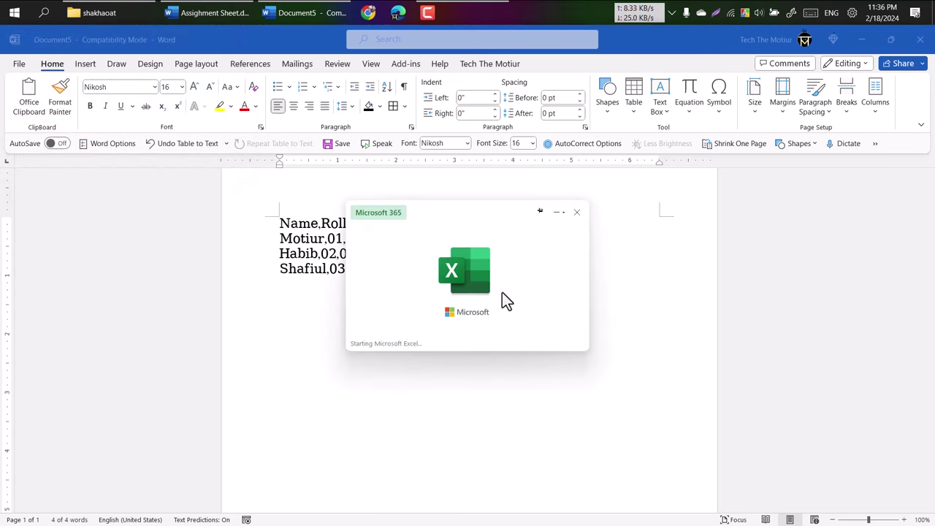
left_click(183, 143)
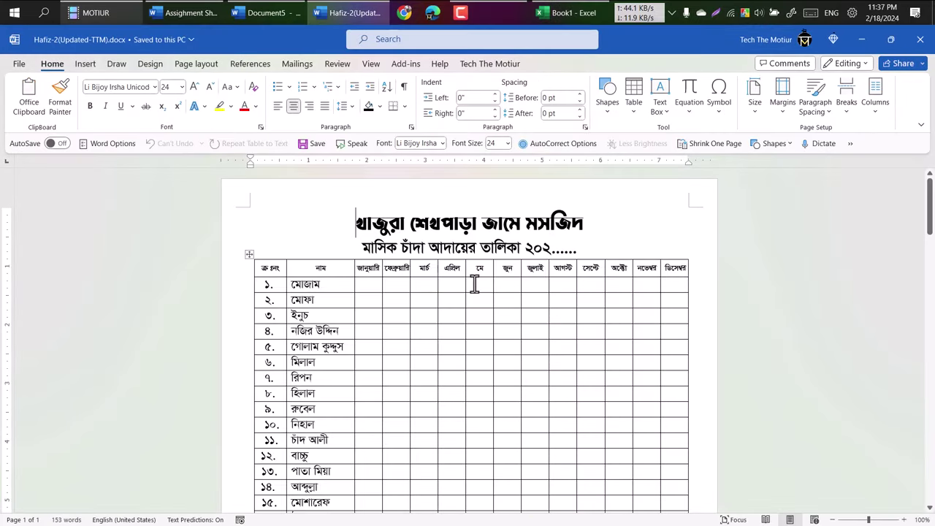
Step: Scroll through the Word document, then bring the Book1 Excel workbook to the front
left_click(475, 284)
scroll(497, 313, "down", 5)
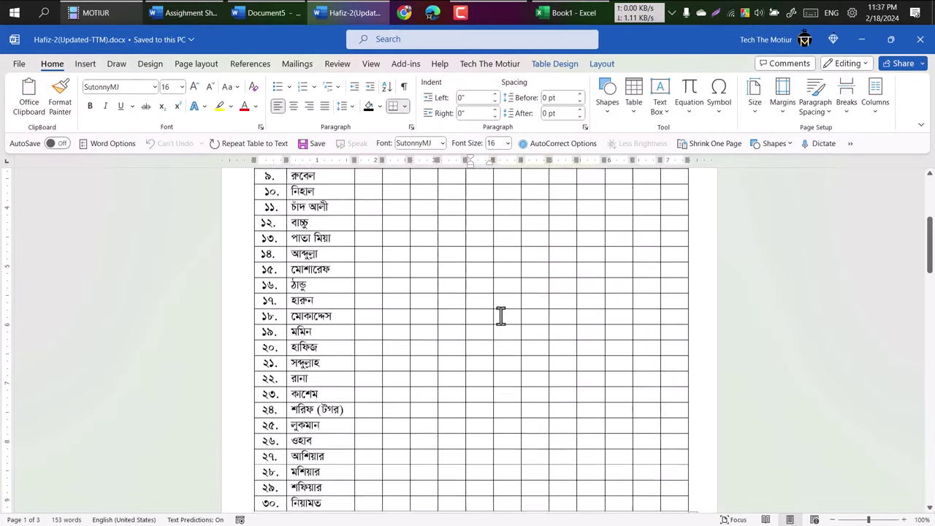
scroll(501, 316, "up", 5)
scroll(497, 321, "down", 1, "ctrl")
scroll(489, 325, "down", 3, "ctrl")
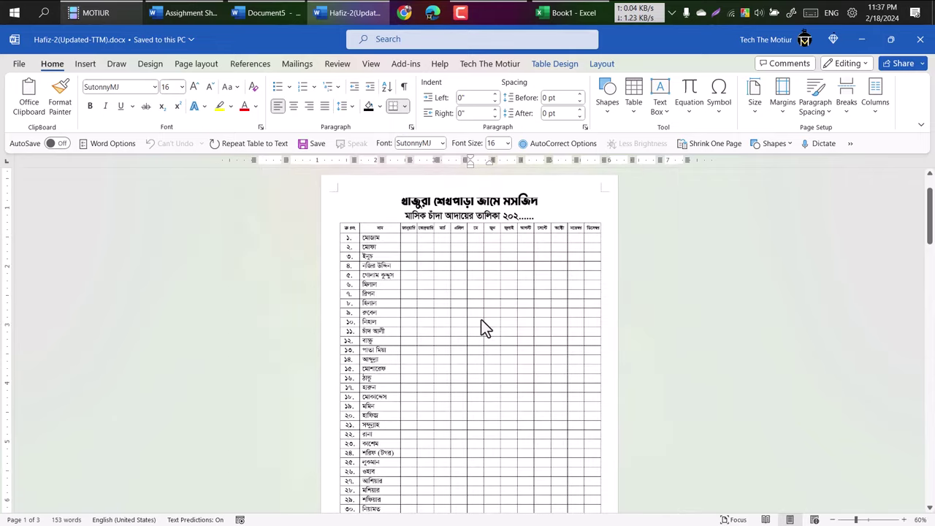
scroll(453, 325, "down", 2, "ctrl")
scroll(394, 292, "up", 3, "ctrl")
scroll(434, 292, "up", 2, "ctrl")
scroll(413, 300, "up", 2, "ctrl")
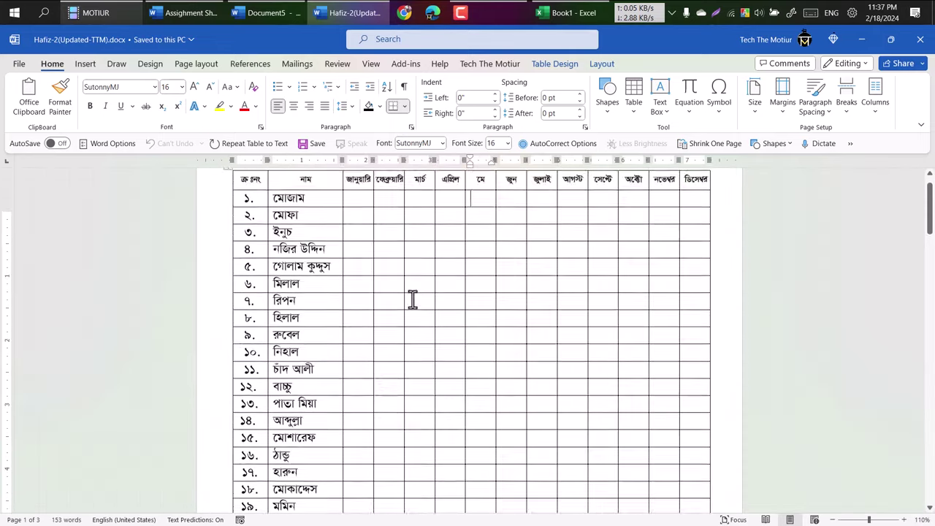
scroll(413, 299, "up", 2)
scroll(382, 299, "down", 2)
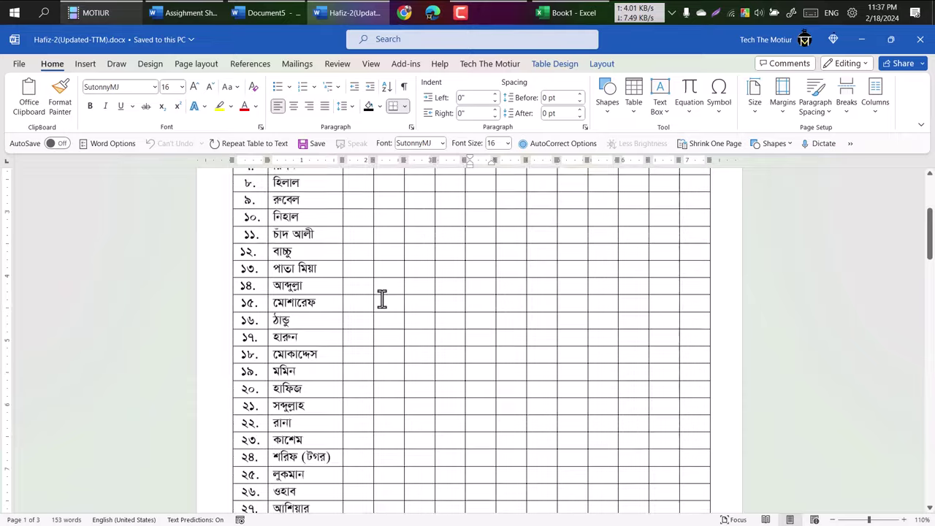
scroll(382, 299, "up", 6)
left_click(562, 13)
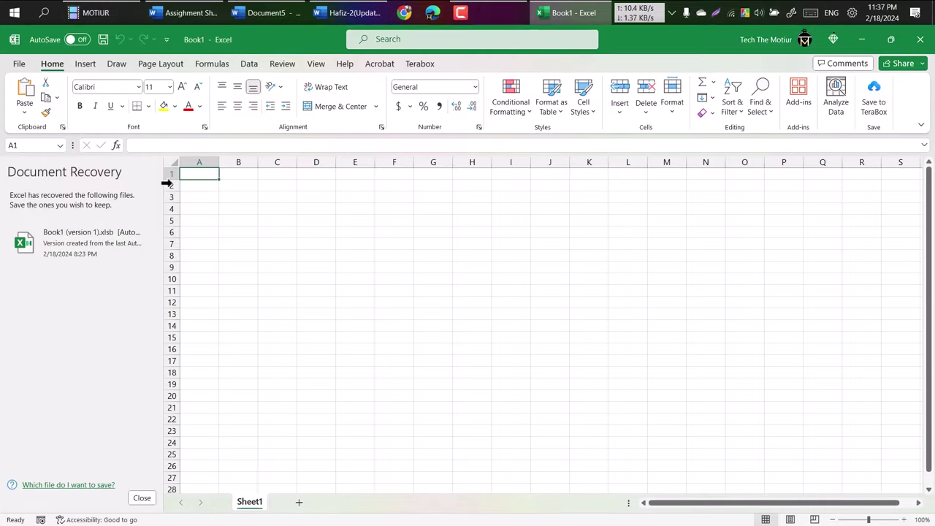
Step: Discard the recovered files and put All Borders on A1:J95, checking the print preview
left_click(141, 499)
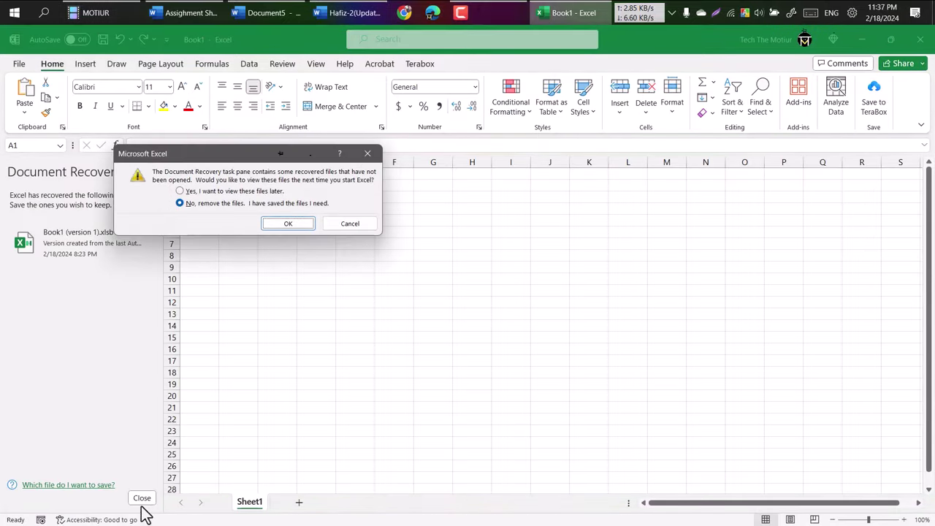
left_click(288, 226)
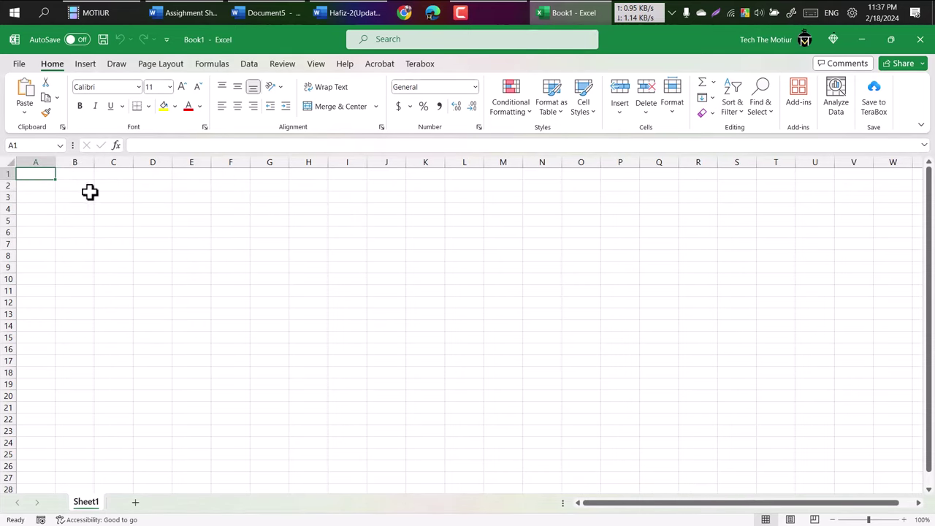
mouse_move(43, 176)
left_mouse_down()
mouse_move(377, 508)
mouse_move(380, 415)
left_mouse_up()
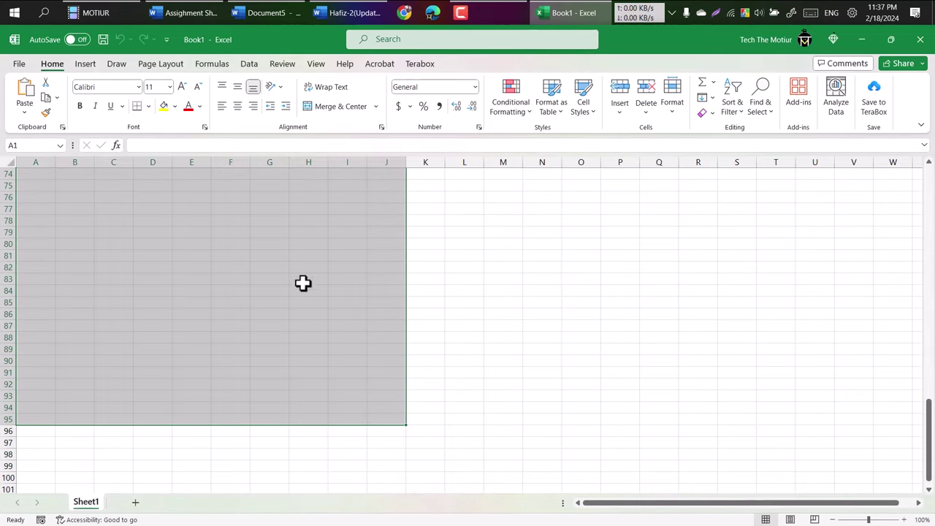
left_click(148, 105)
left_click(159, 231)
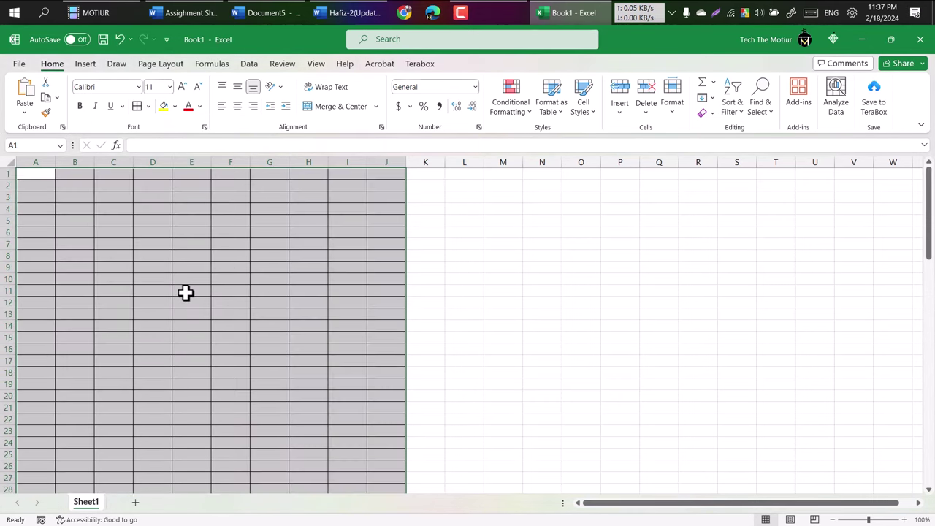
key("ctrl+p")
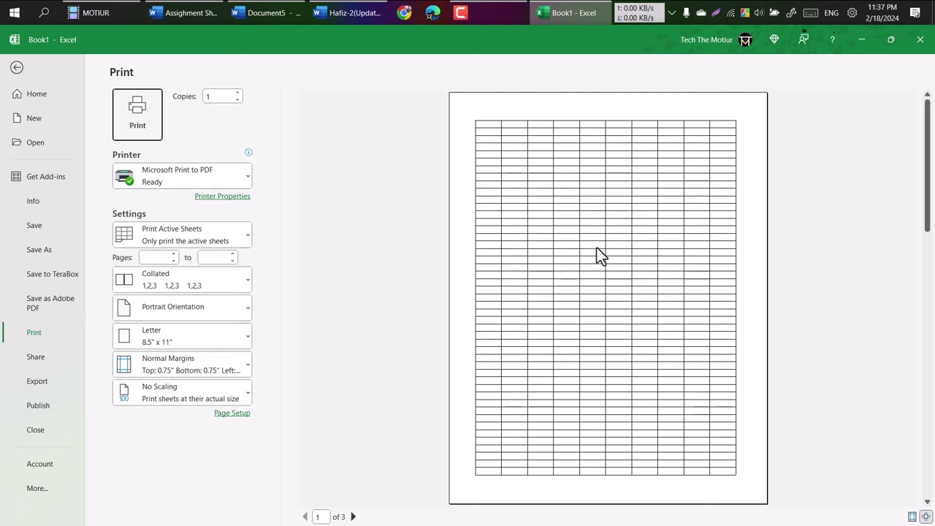
key("Escape")
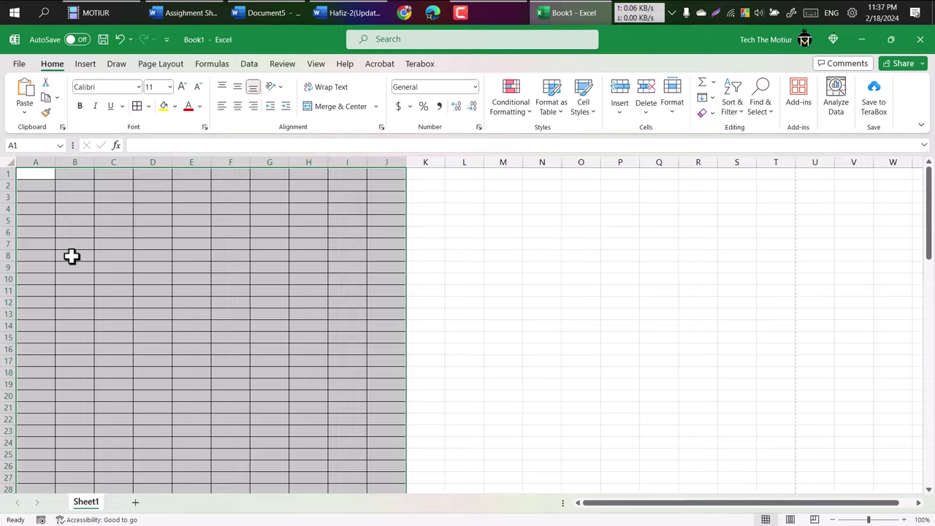
left_click(74, 209)
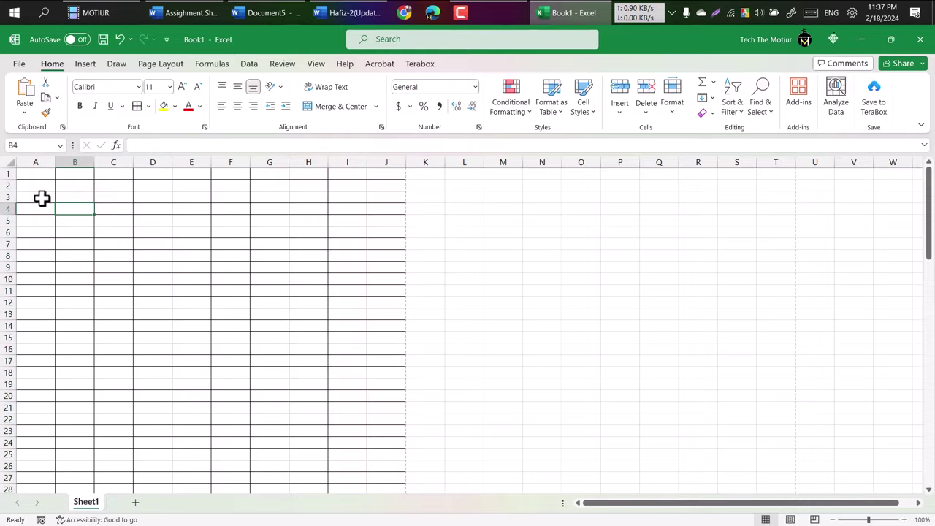
Step: Merge and centre A2:J4 into one title cell and start typing the title
left_click_drag(43, 185, 383, 210)
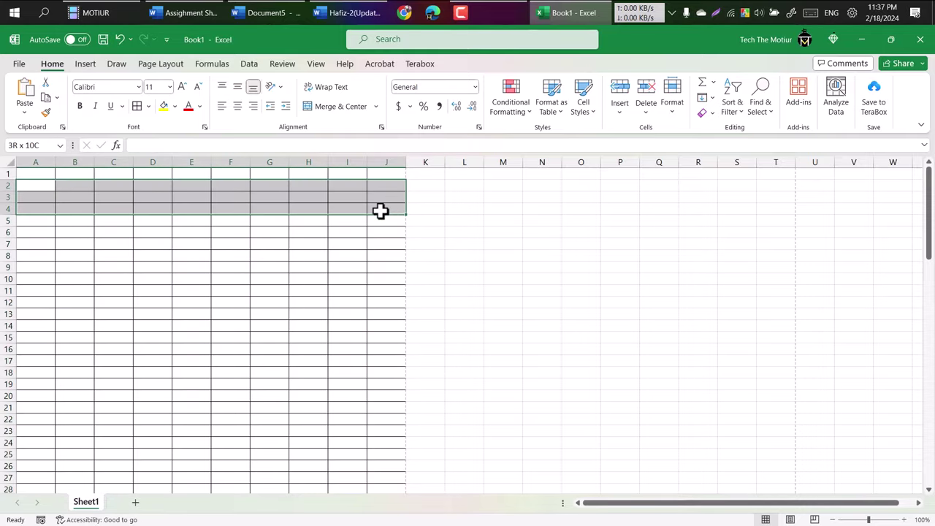
left_click(310, 108)
double_click(167, 189)
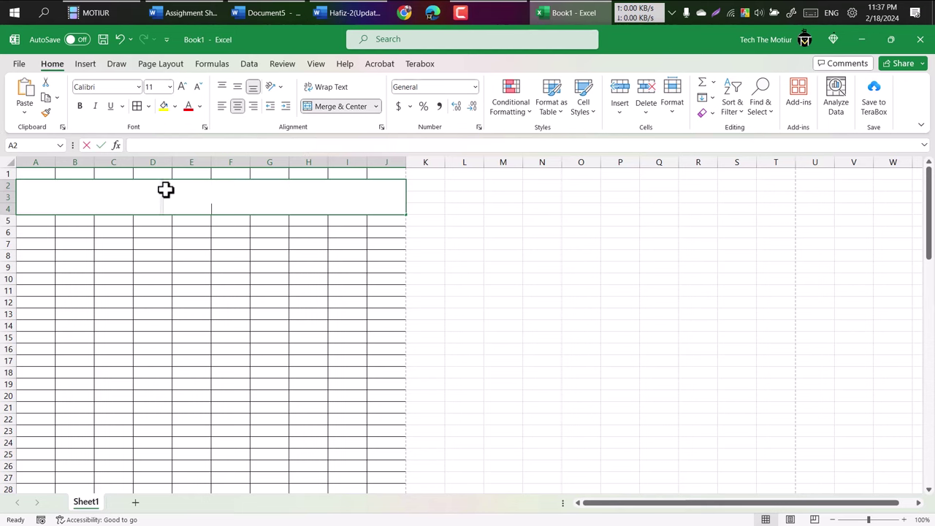
type("ttmw")
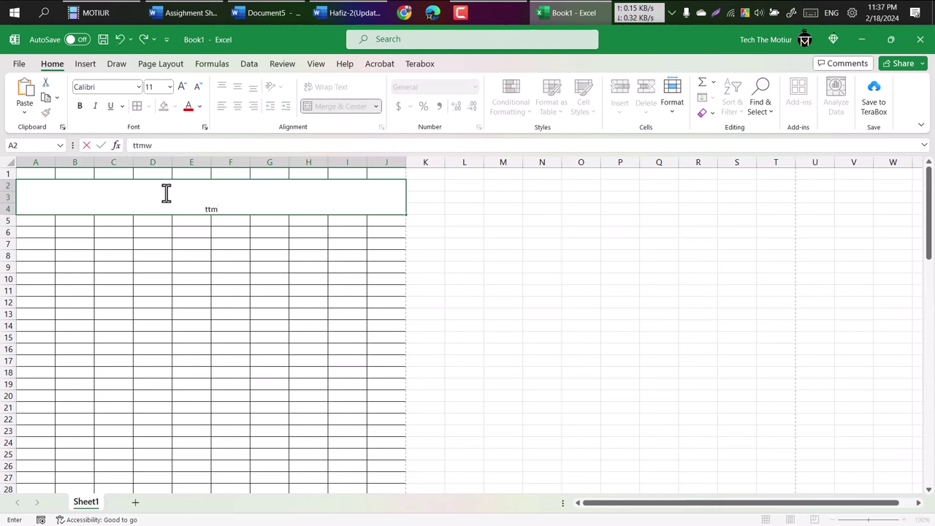
key("BackSpace")
key("BackSpace")
key("BackSpace")
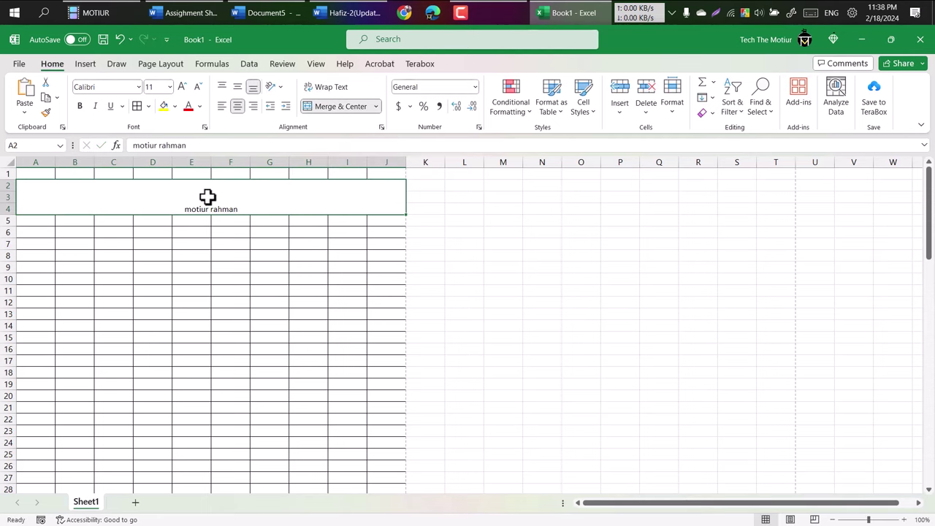
key("ctrl+p")
key("Escape")
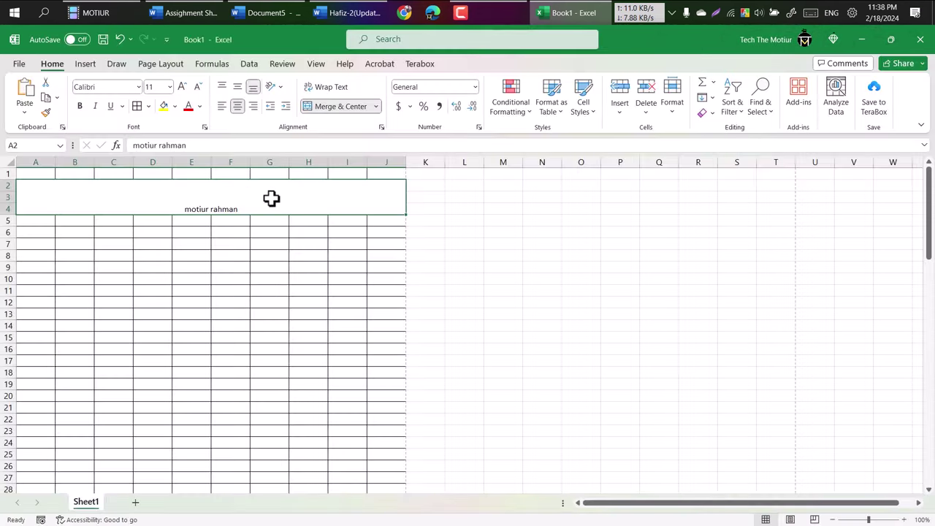
Step: Middle-align the merged title, fill it yellow, and enlarge its font to 18 pt
left_click(238, 86)
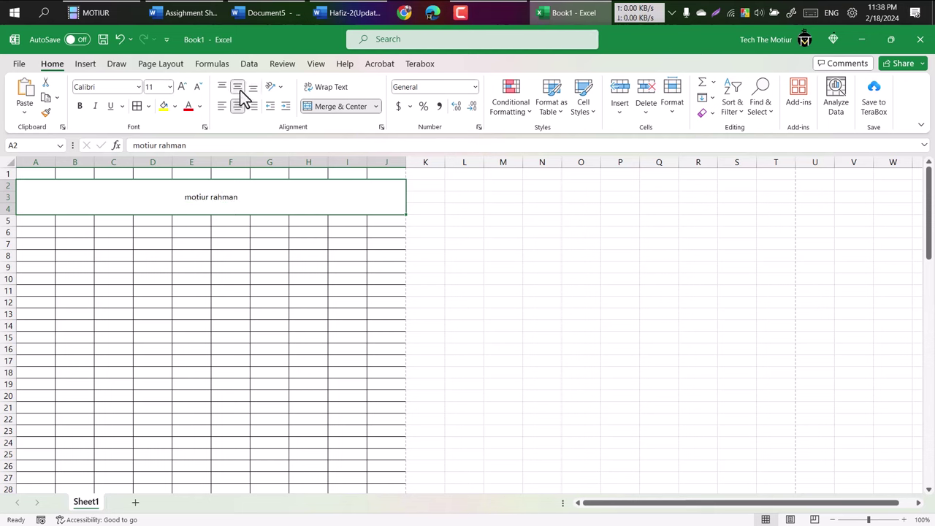
left_click(165, 108)
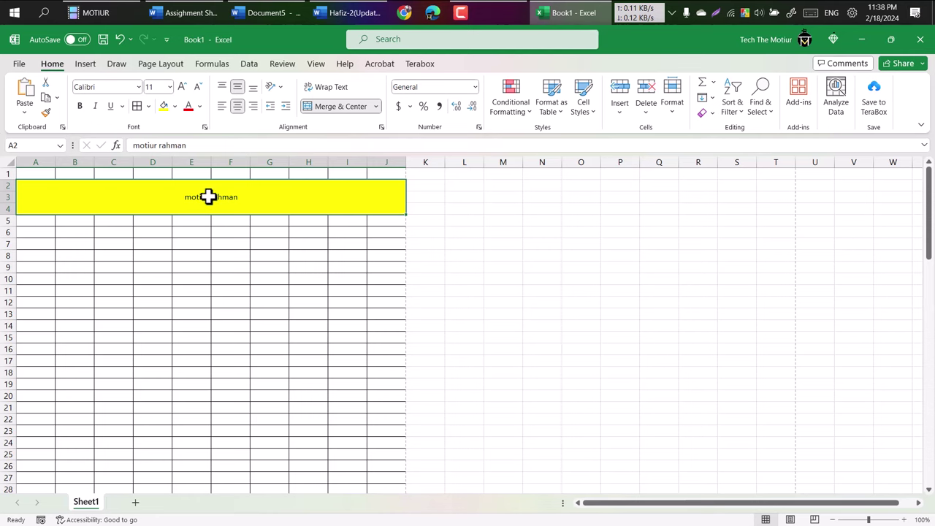
left_click(183, 86)
left_click(183, 86)
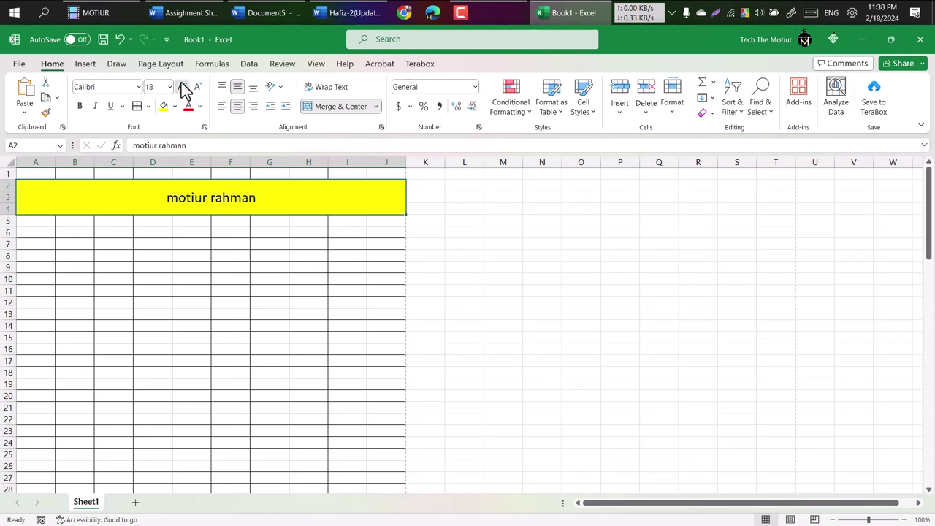
left_click(182, 87)
key("ctrl+p")
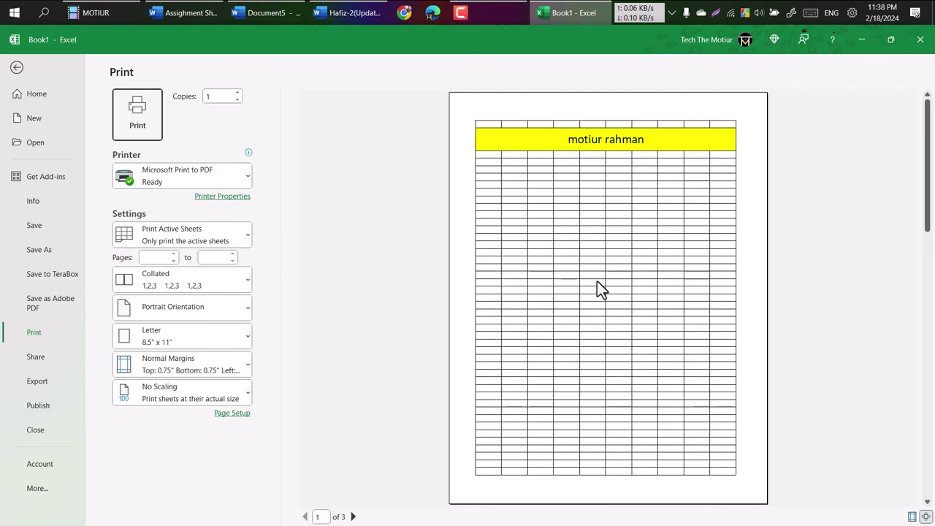
Step: Close Assighment Sheet.docx in Word and return to the Excel worksheet
left_click(212, 14)
left_click(923, 41)
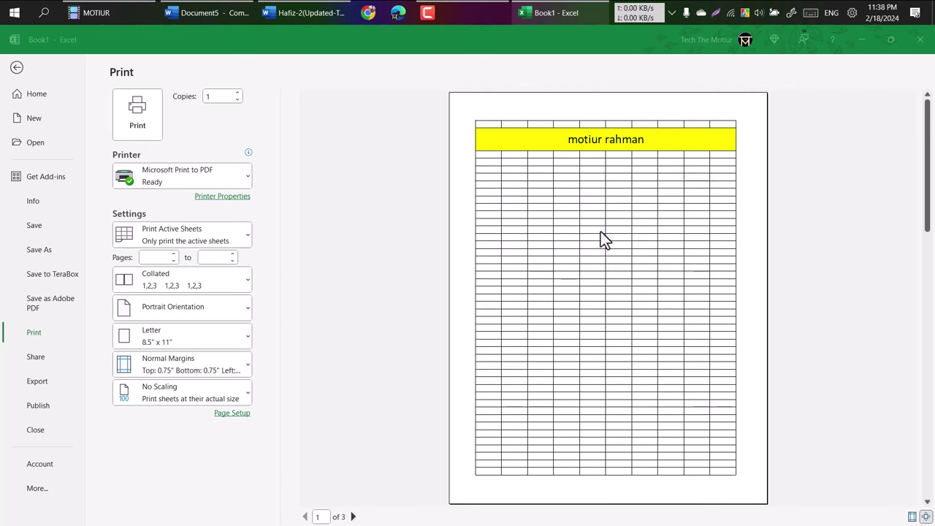
key("Escape")
Step: Total the random numbers I5:I35 in I36 with AutoSum, giving 23381
left_click(313, 351)
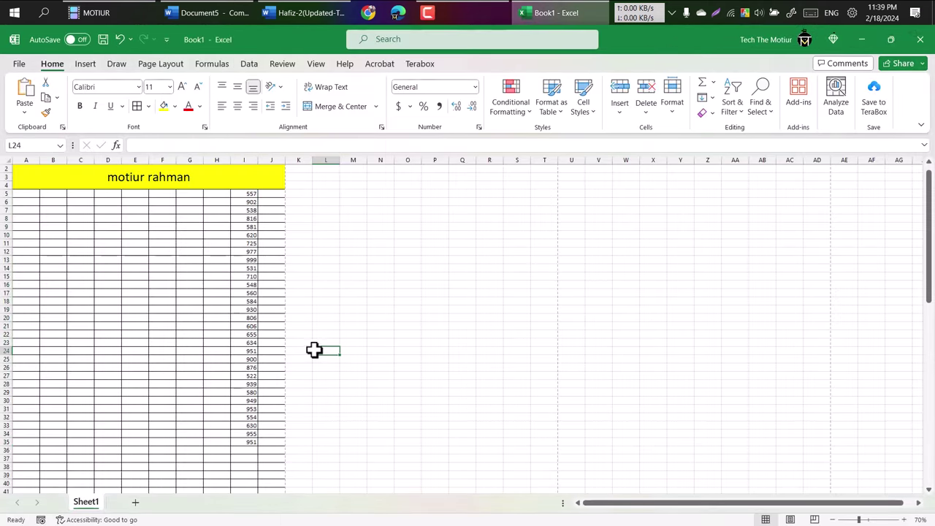
key("ctrl+p")
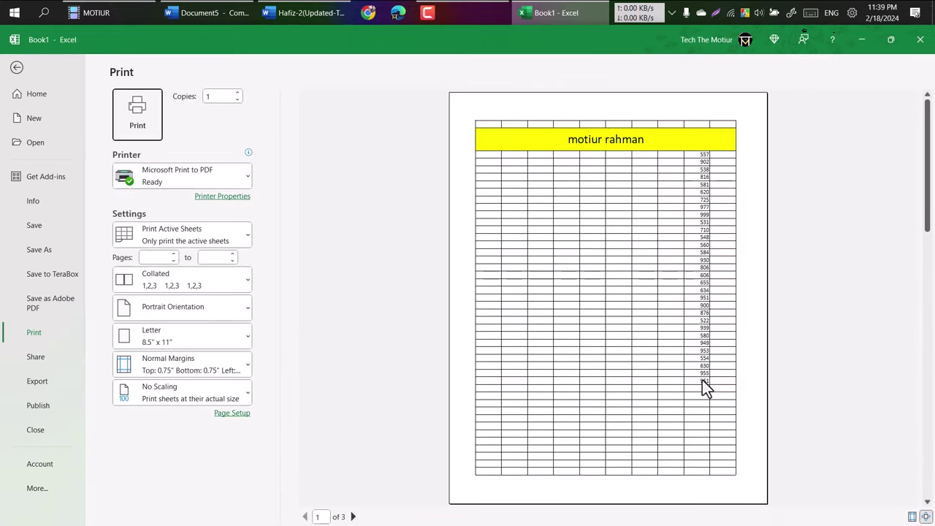
key("Escape")
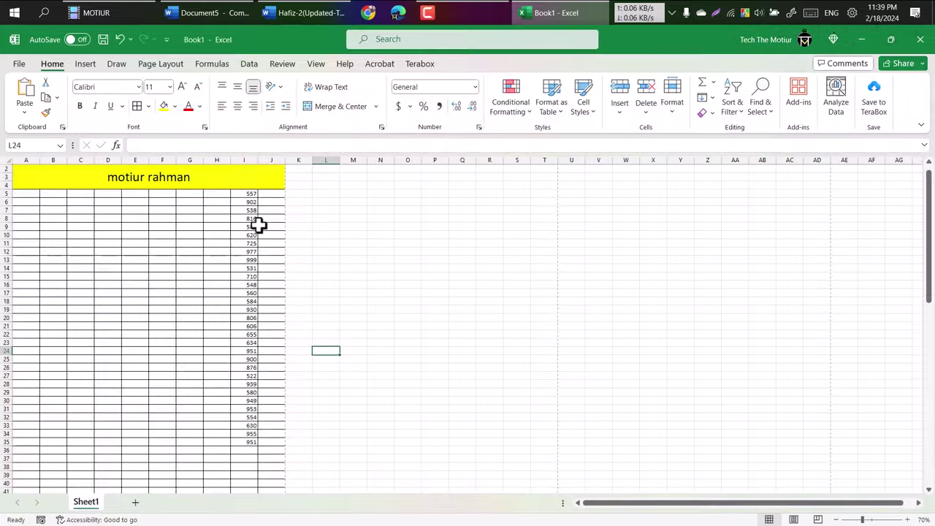
left_click_drag(250, 202, 250, 443)
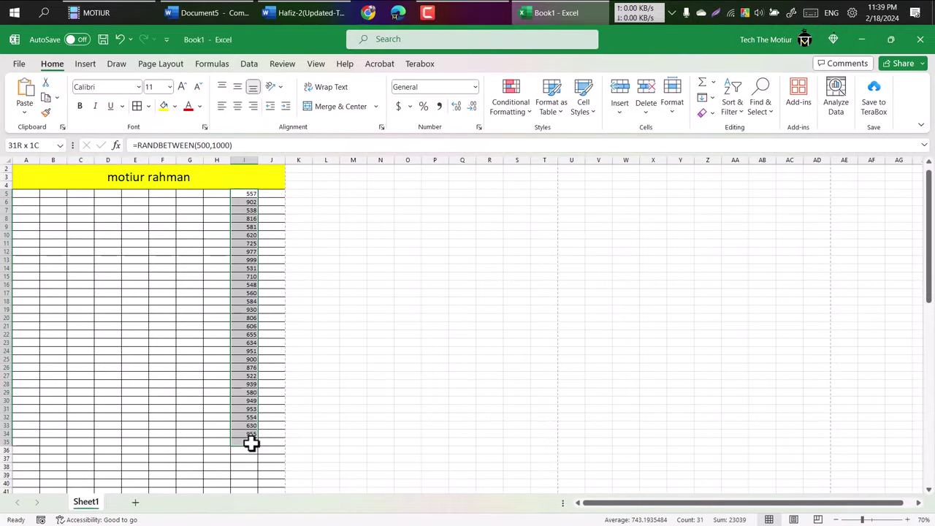
left_click(241, 452)
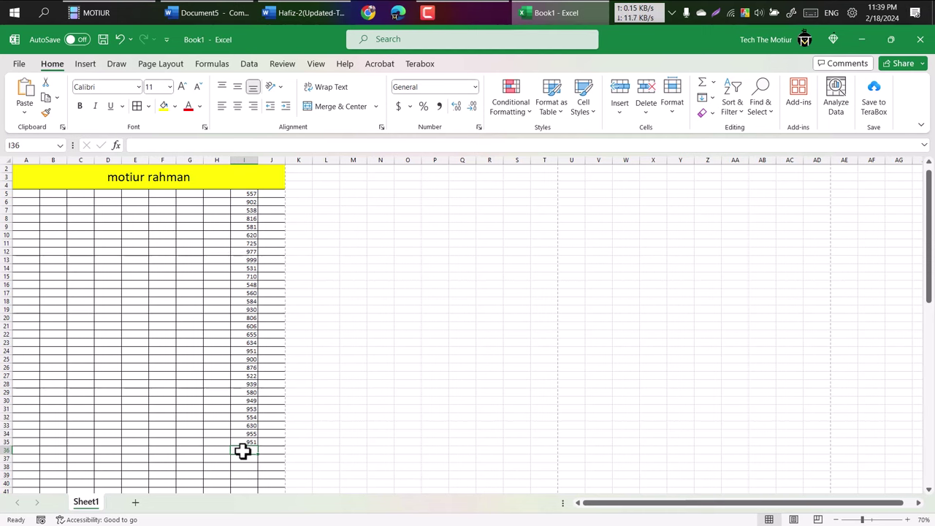
key("alt+equal")
key("Return")
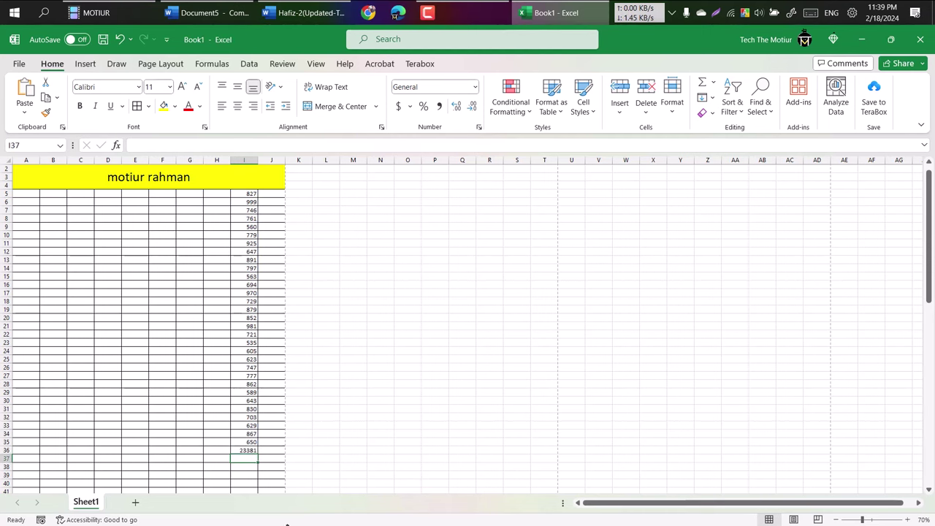
Step: Fill the total cell I36 with yellow
left_click(248, 443)
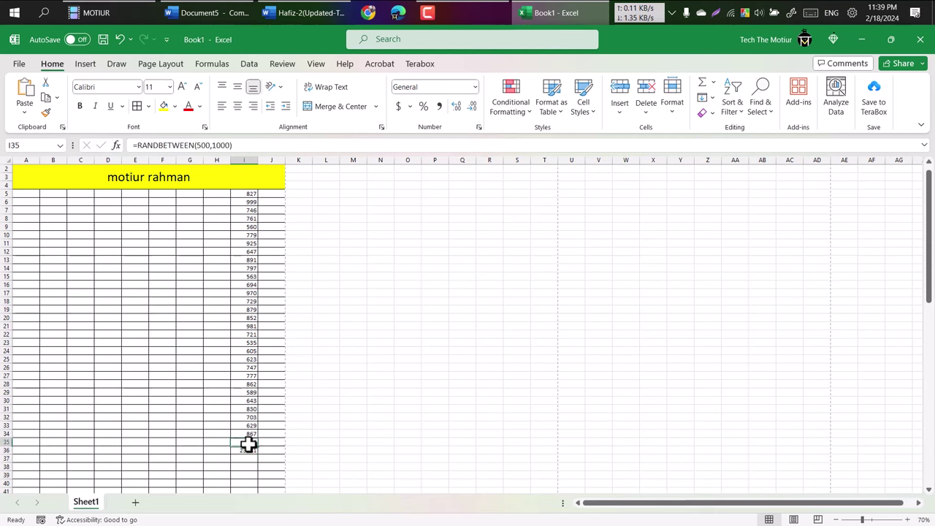
left_click(248, 451)
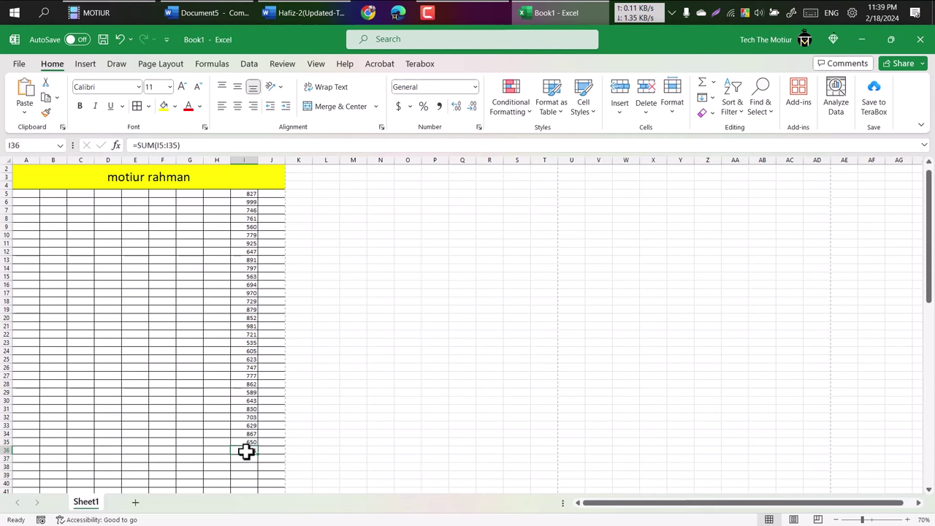
left_click(164, 107)
Step: Centre the numbers in I5:I35
scroll(189, 385, "up", 1)
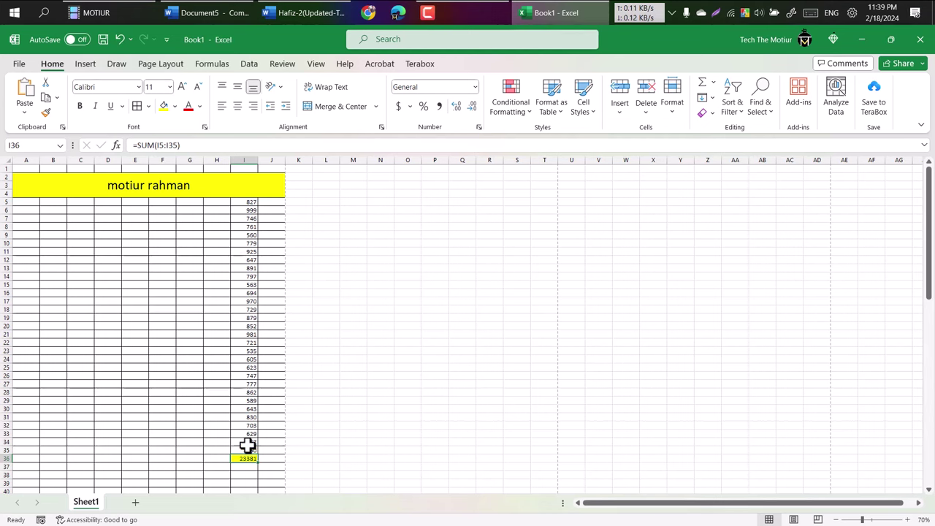
left_click_drag(249, 204, 248, 453)
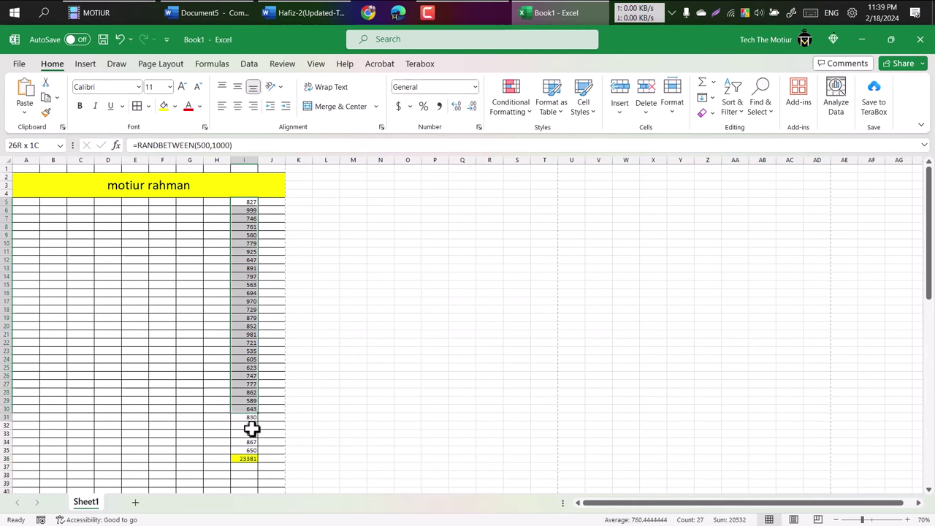
left_click(237, 110)
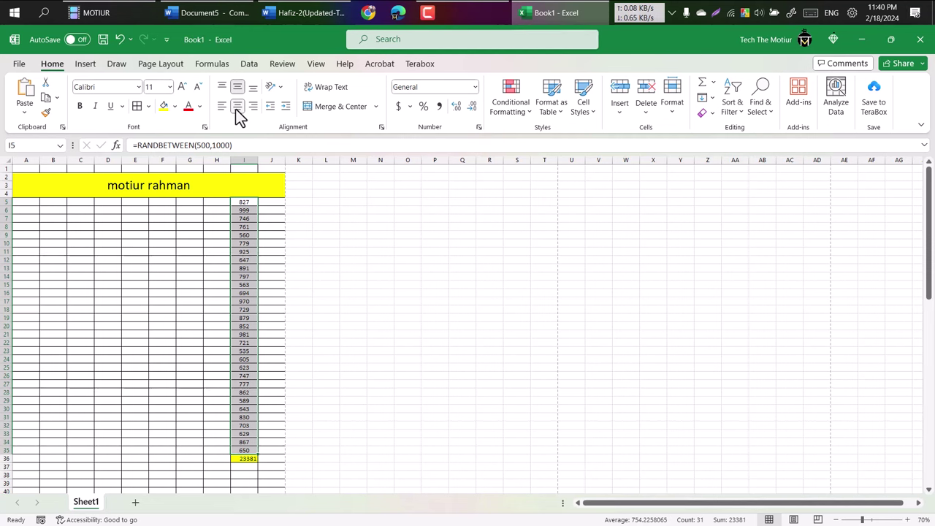